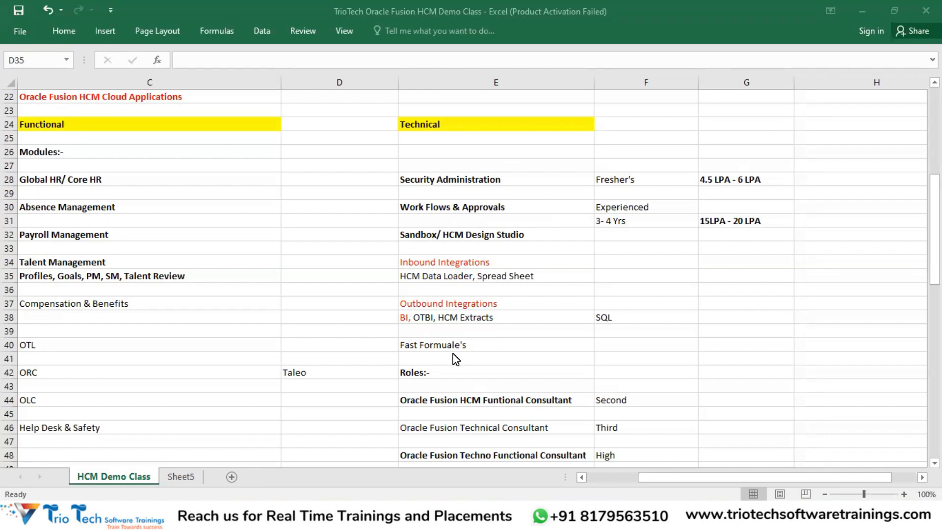
Step: Scroll down to the Oracle Corporation section around row 73 with the demo login URLs
{"action": "left_click", "coordinate": [332, 293]}
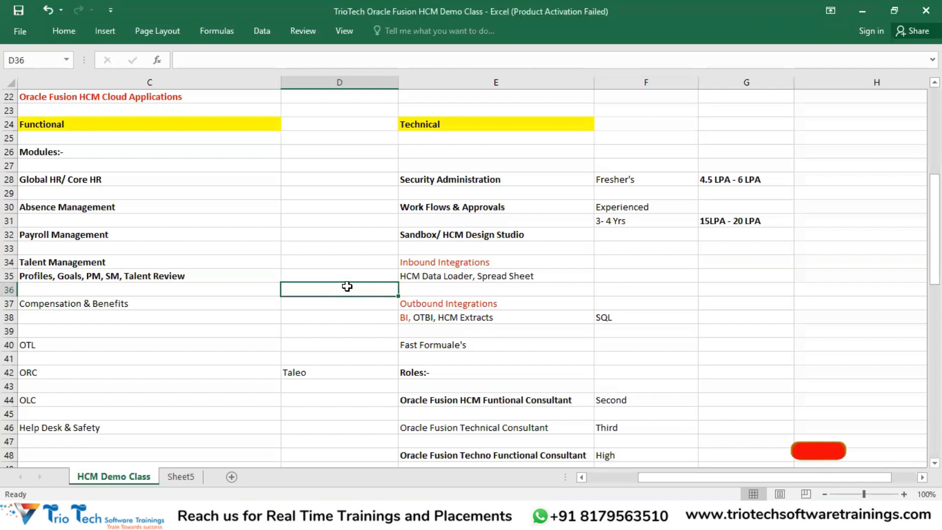
{"action": "scroll", "coordinate": [347, 287], "scroll_direction": "down", "scroll_amount": 2}
{"action": "scroll", "coordinate": [347, 287], "scroll_direction": "down", "scroll_amount": 1}
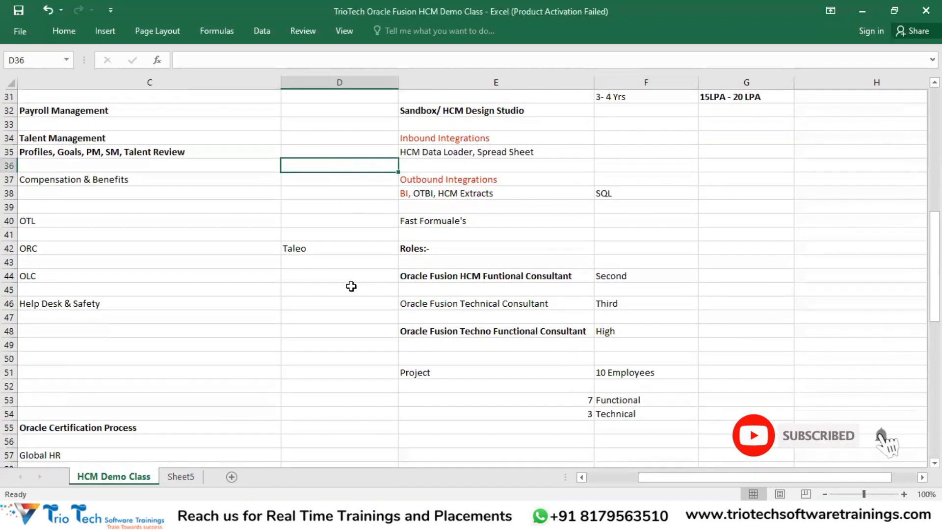
{"action": "scroll", "coordinate": [351, 287], "scroll_direction": "up", "scroll_amount": 3}
{"action": "scroll", "coordinate": [358, 275], "scroll_direction": "up", "scroll_amount": 1}
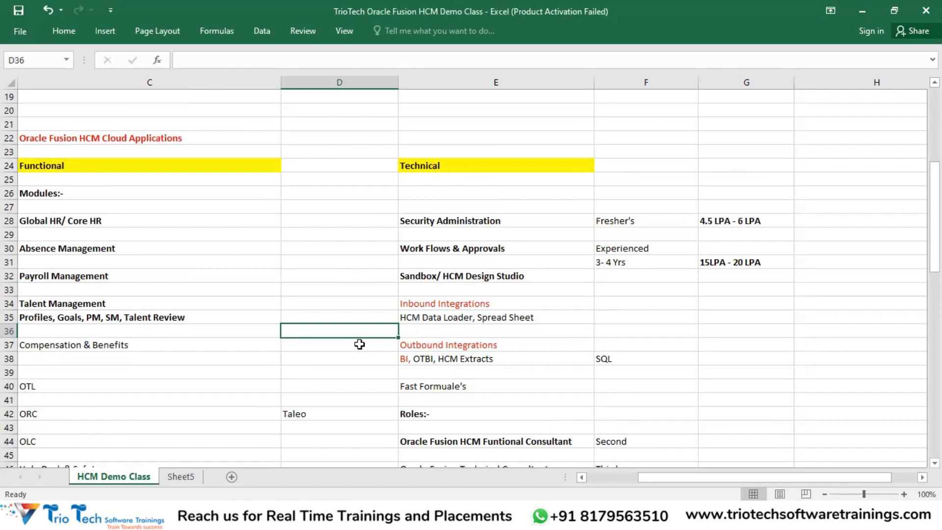
{"action": "left_click", "coordinate": [544, 100]}
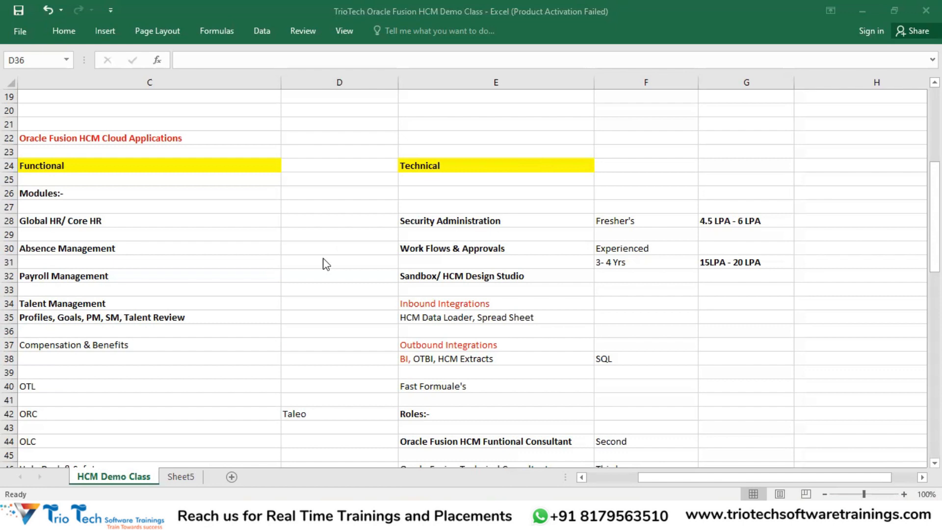
{"action": "scroll", "coordinate": [342, 246], "scroll_direction": "down", "scroll_amount": 1}
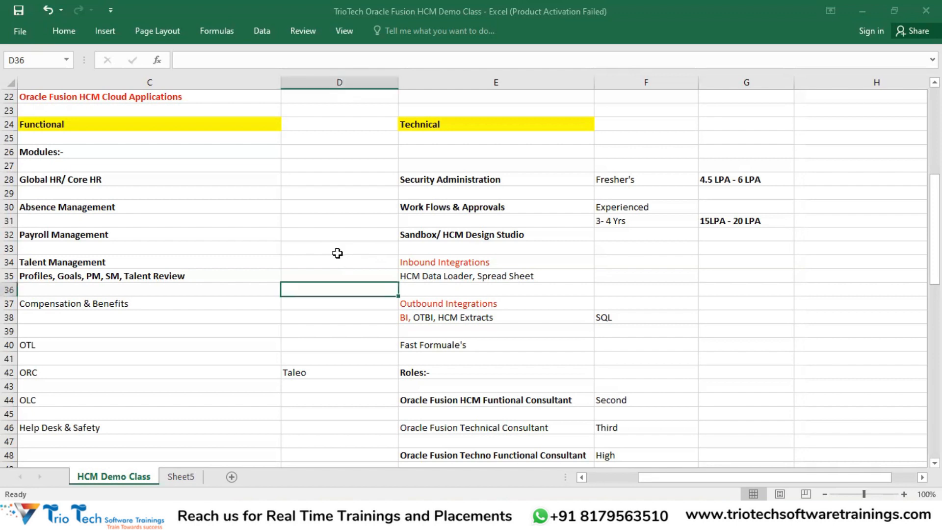
{"action": "scroll", "coordinate": [338, 261], "scroll_direction": "down", "scroll_amount": 6}
{"action": "scroll", "coordinate": [345, 258], "scroll_direction": "down", "scroll_amount": 12}
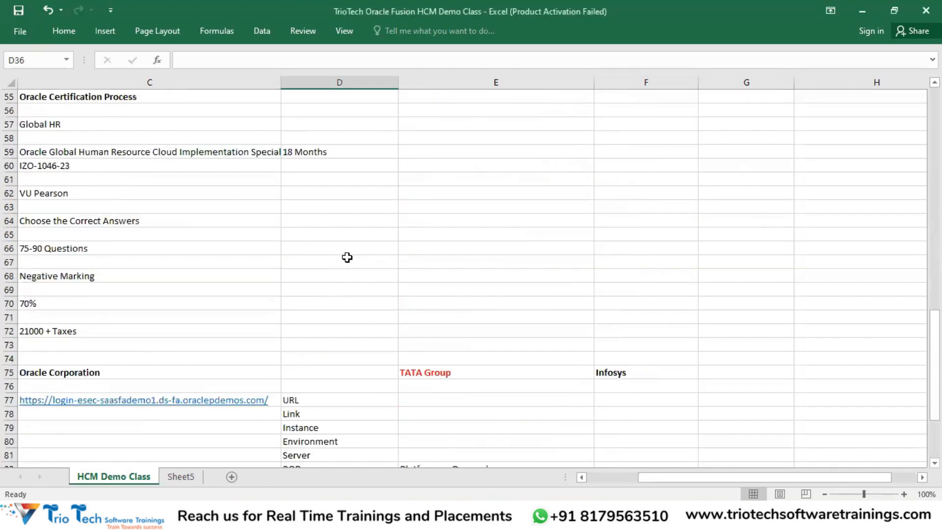
{"action": "scroll", "coordinate": [334, 228], "scroll_direction": "up", "scroll_amount": 1}
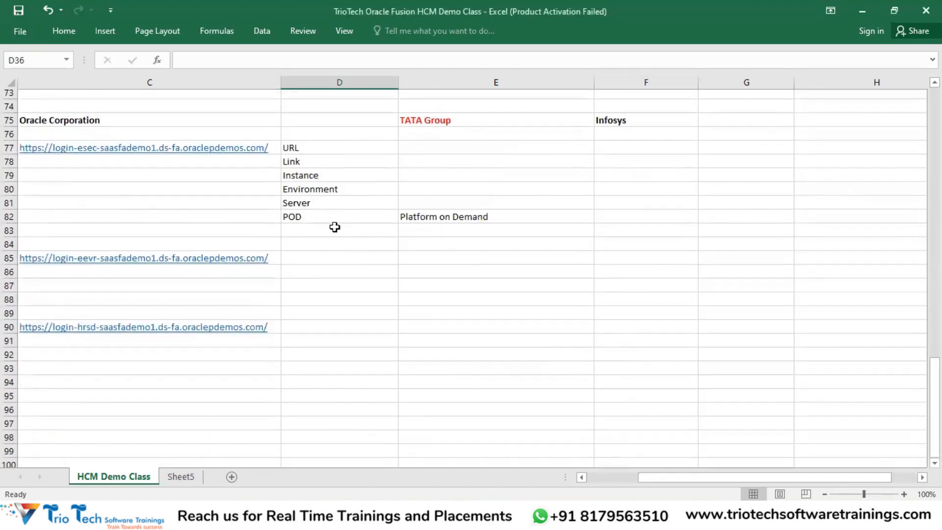
Step: Review the first demo URL in C77 and the URL-to-POD terms in D77:D82
{"action": "left_click", "coordinate": [273, 152]}
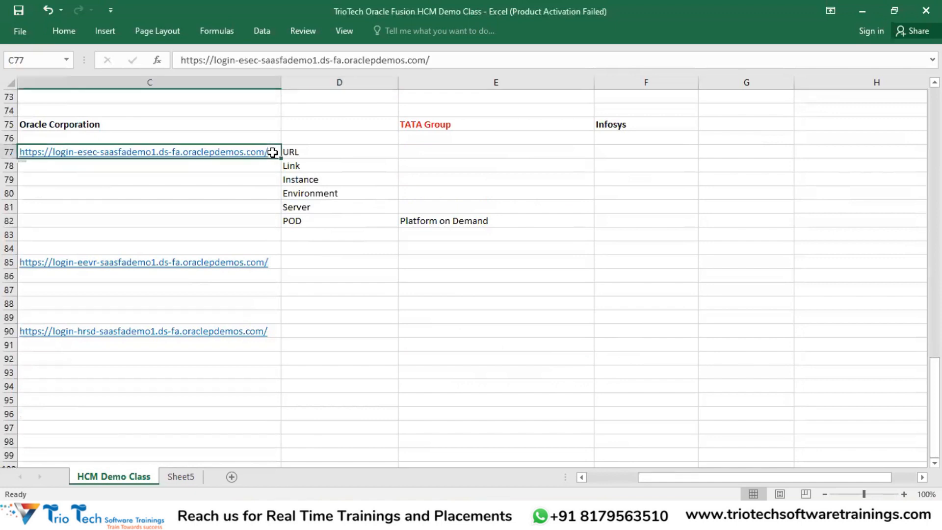
{"action": "key", "text": "Left"}
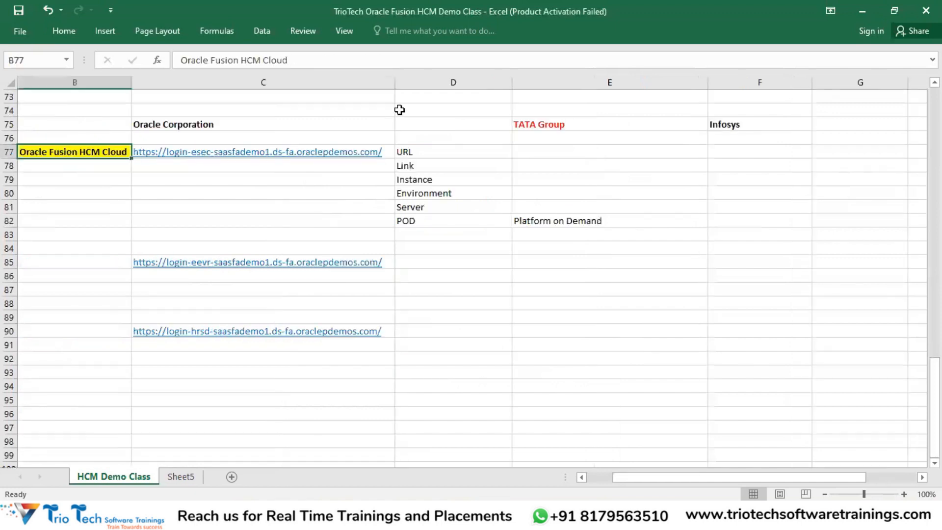
{"action": "key", "text": "alt+Tab"}
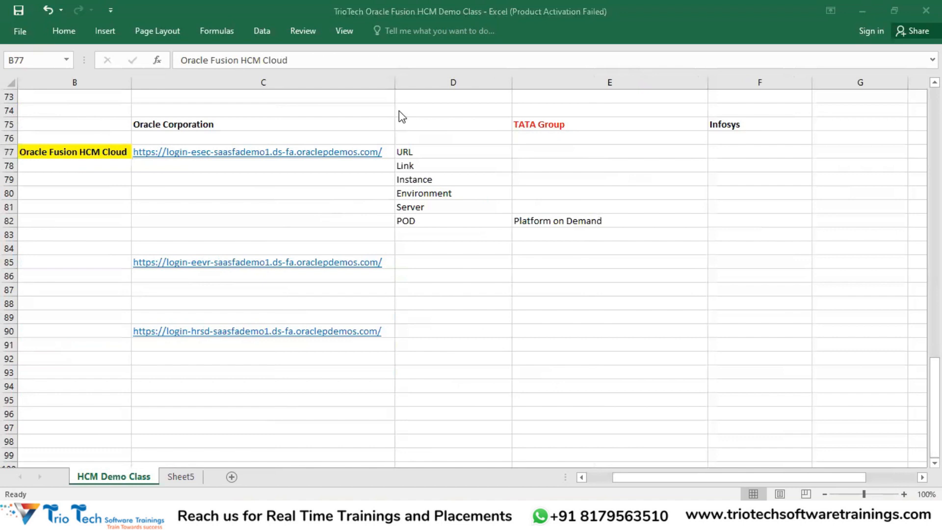
{"action": "key", "text": "alt+Tab"}
{"action": "left_click_drag", "start_coordinate": [414, 152], "coordinate": [416, 214]}
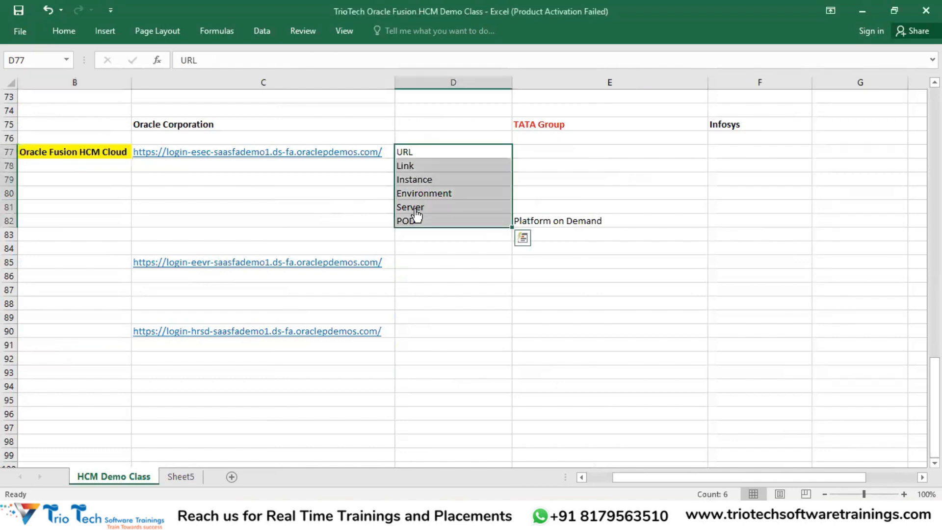
{"action": "key", "text": "alt+Tab"}
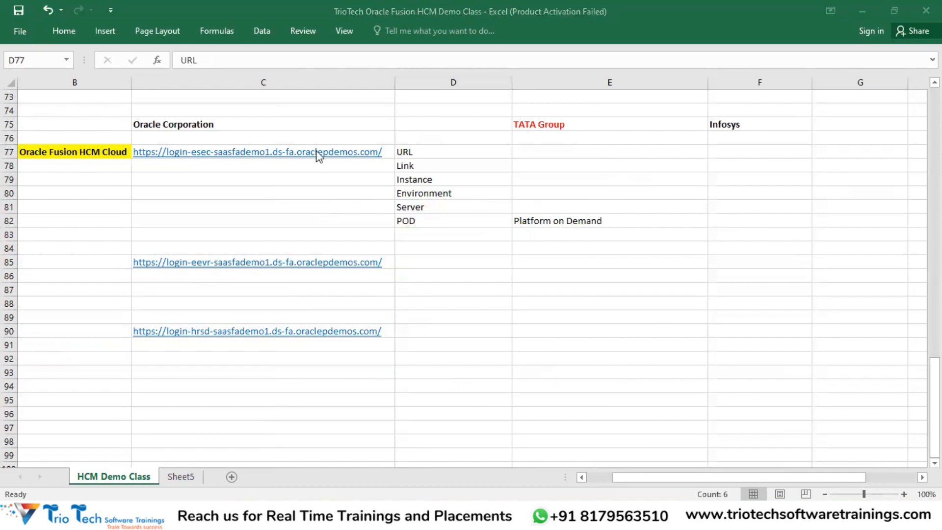
{"action": "left_click", "coordinate": [420, 155]}
{"action": "left_click", "coordinate": [419, 169]}
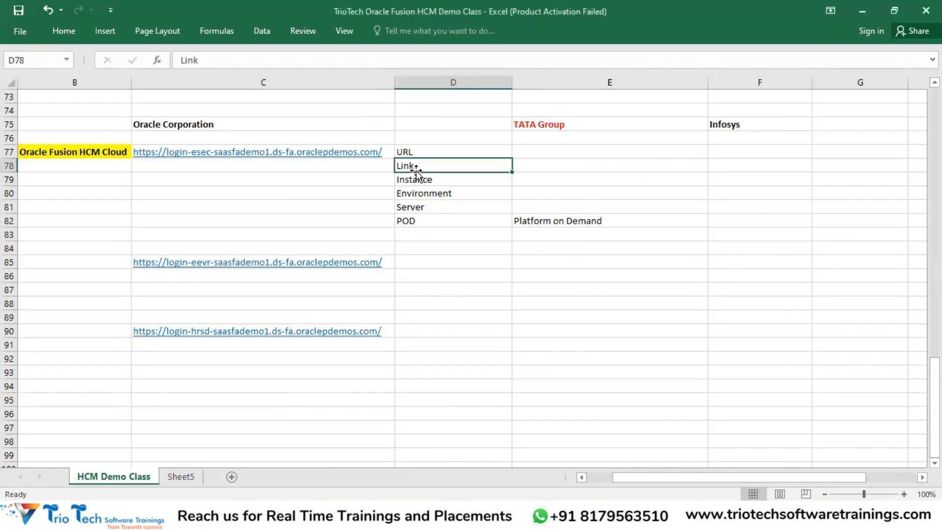
{"action": "left_click", "coordinate": [422, 194]}
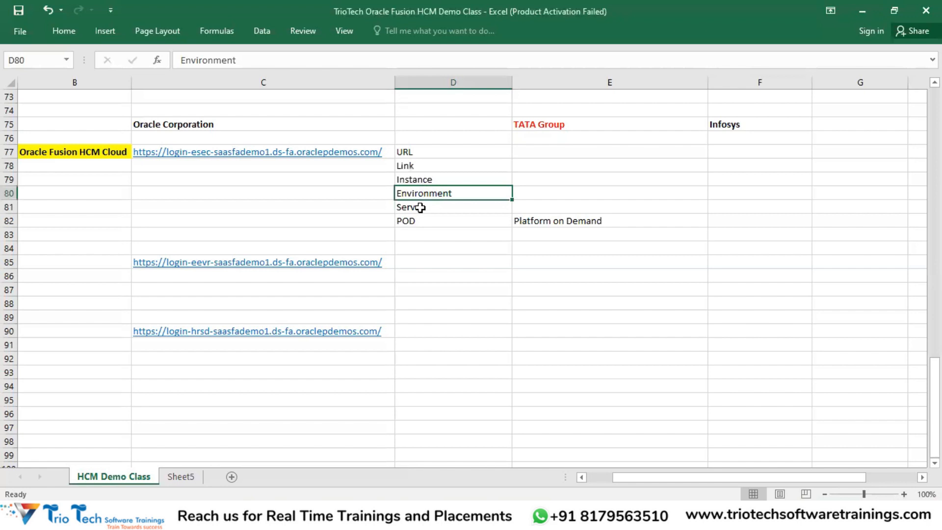
{"action": "left_click", "coordinate": [421, 208]}
{"action": "left_click", "coordinate": [410, 220]}
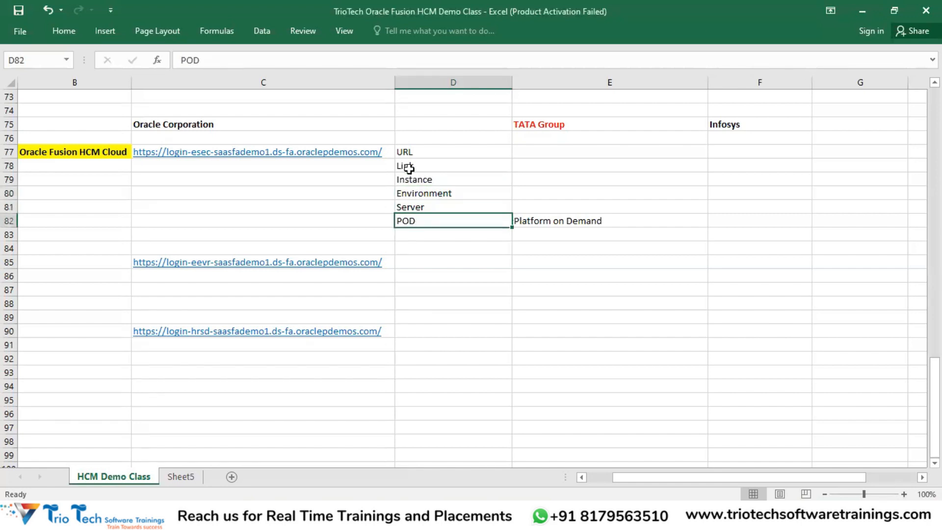
{"action": "left_click_drag", "start_coordinate": [407, 153], "coordinate": [413, 221]}
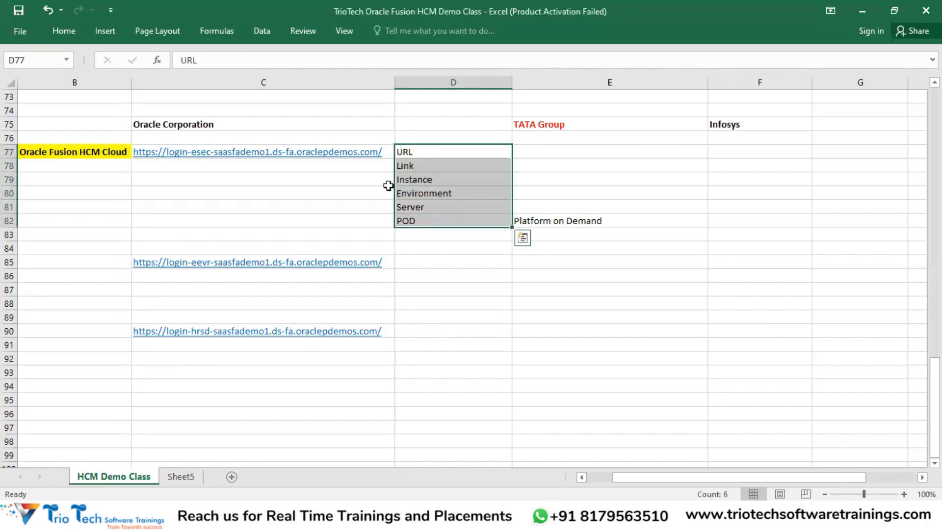
{"action": "left_click_drag", "start_coordinate": [406, 152], "coordinate": [416, 222]}
{"action": "key", "text": "alt+Tab"}
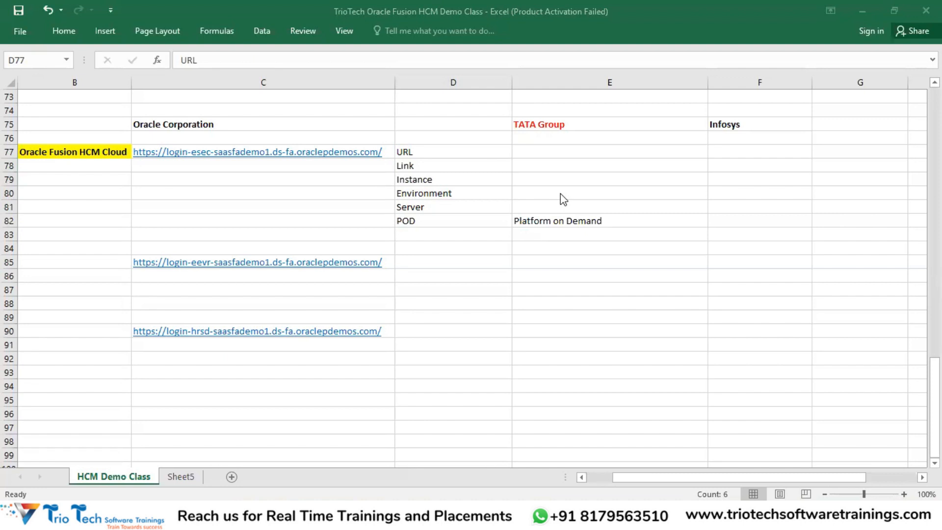
{"action": "left_click", "coordinate": [265, 220]}
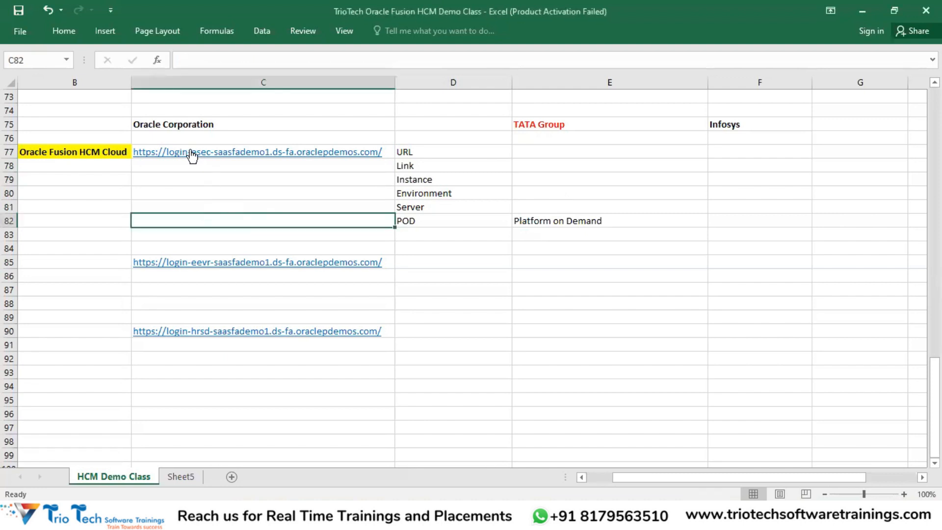
{"action": "left_click", "coordinate": [99, 152]}
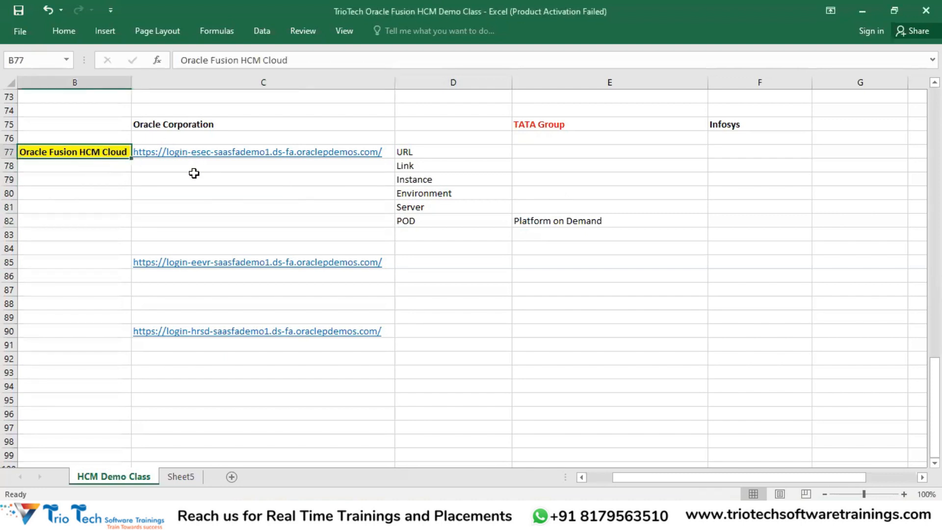
{"action": "left_click", "coordinate": [387, 149]}
{"action": "left_click", "coordinate": [390, 259]}
{"action": "left_click", "coordinate": [386, 330]}
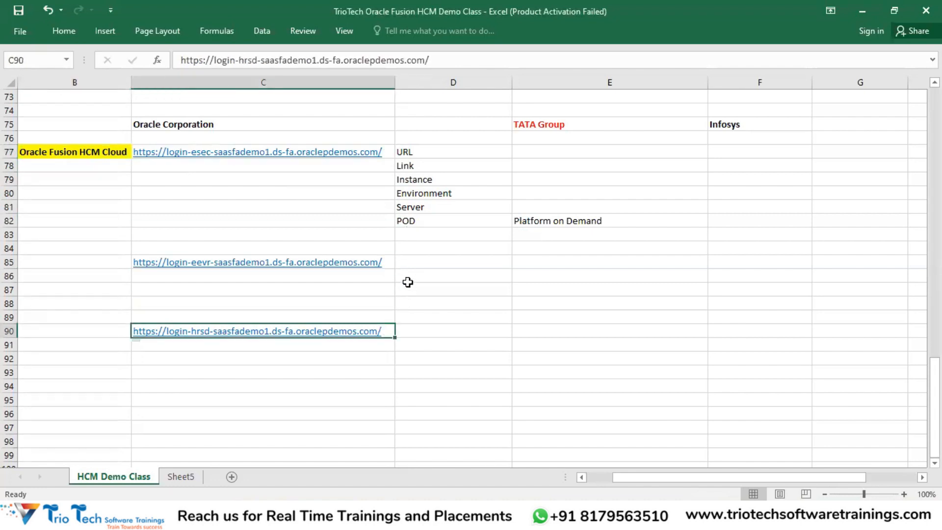
{"action": "left_click", "coordinate": [383, 260]}
{"action": "left_click", "coordinate": [390, 150]}
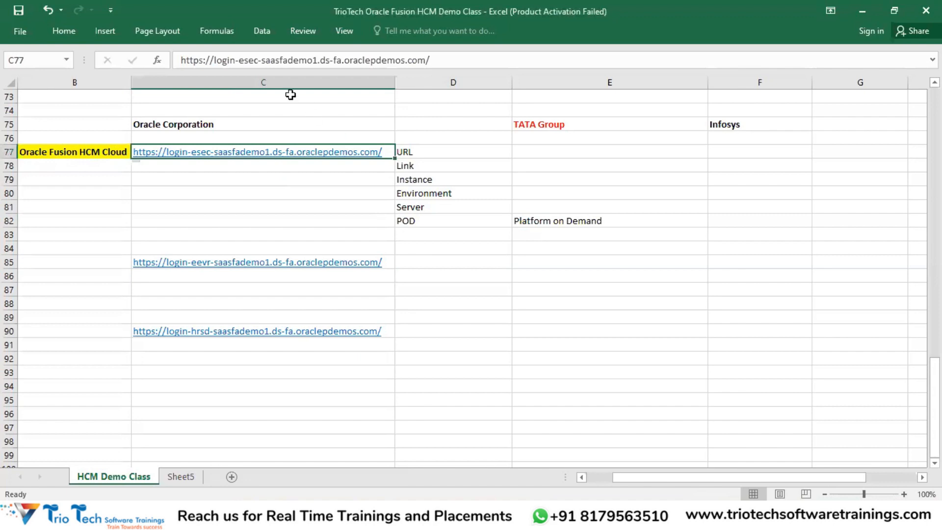
{"action": "left_click_drag", "start_coordinate": [259, 60], "coordinate": [239, 58]}
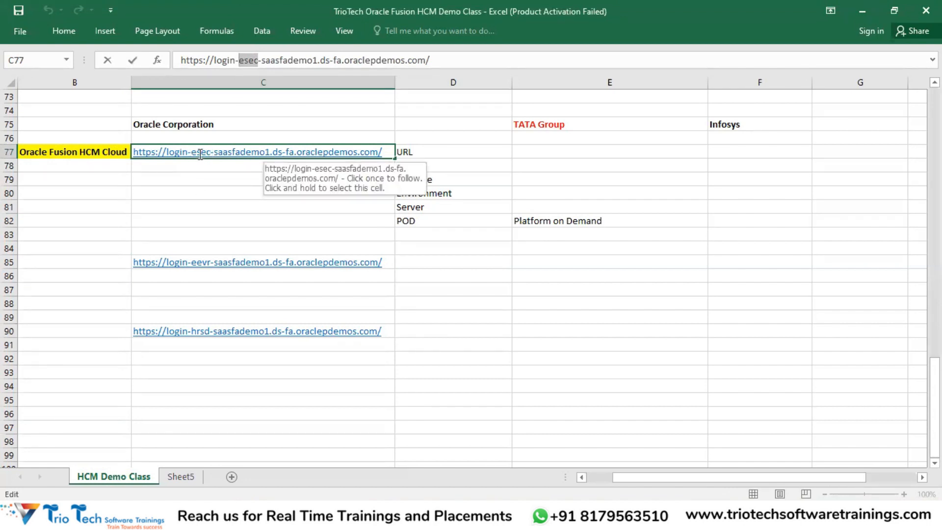
{"action": "left_click", "coordinate": [388, 262]}
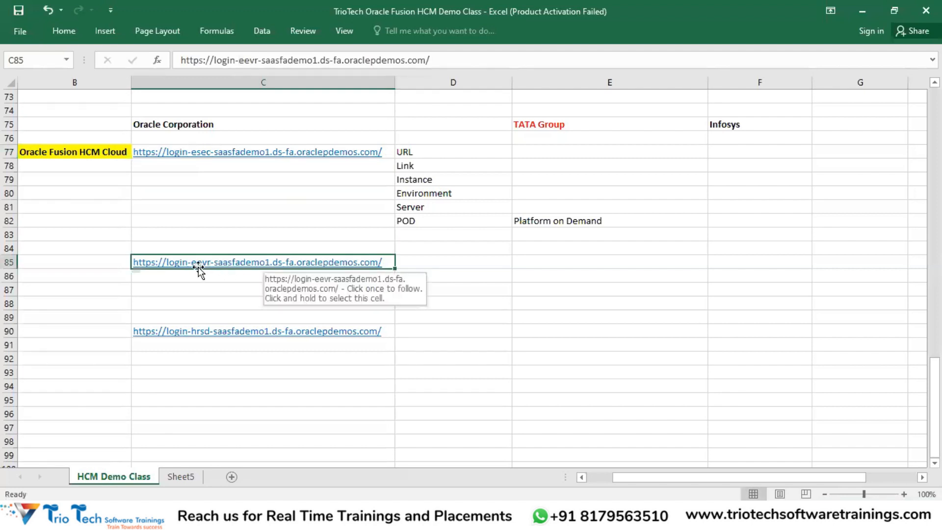
{"action": "left_click", "coordinate": [388, 333]}
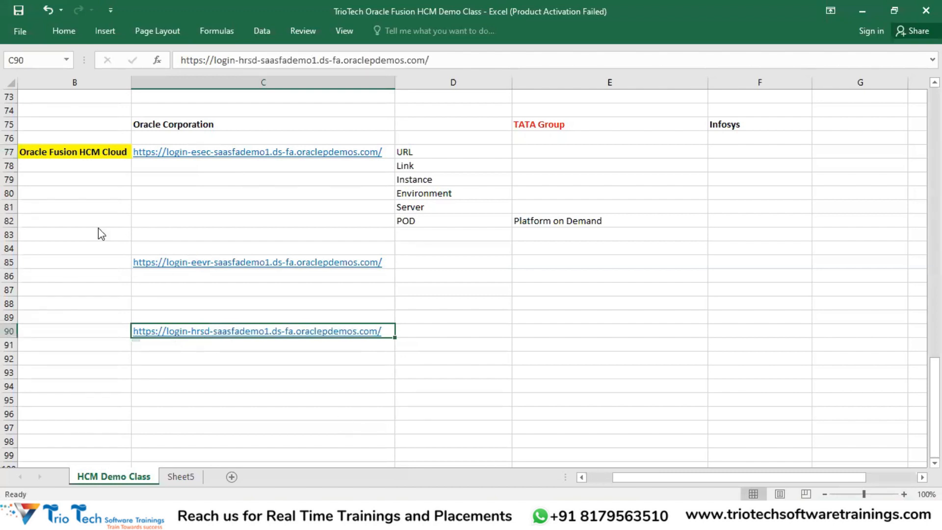
{"action": "left_click", "coordinate": [302, 331]}
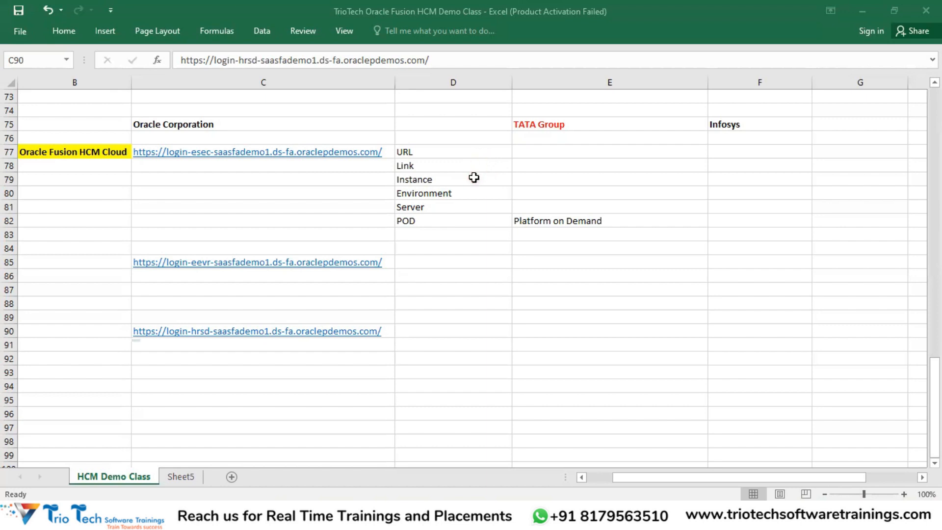
Step: Scroll back to the top and copy the Security Administration entry in E28
{"action": "scroll", "coordinate": [478, 172], "scroll_direction": "up", "scroll_amount": 7}
{"action": "scroll", "coordinate": [481, 168], "scroll_direction": "up", "scroll_amount": 10}
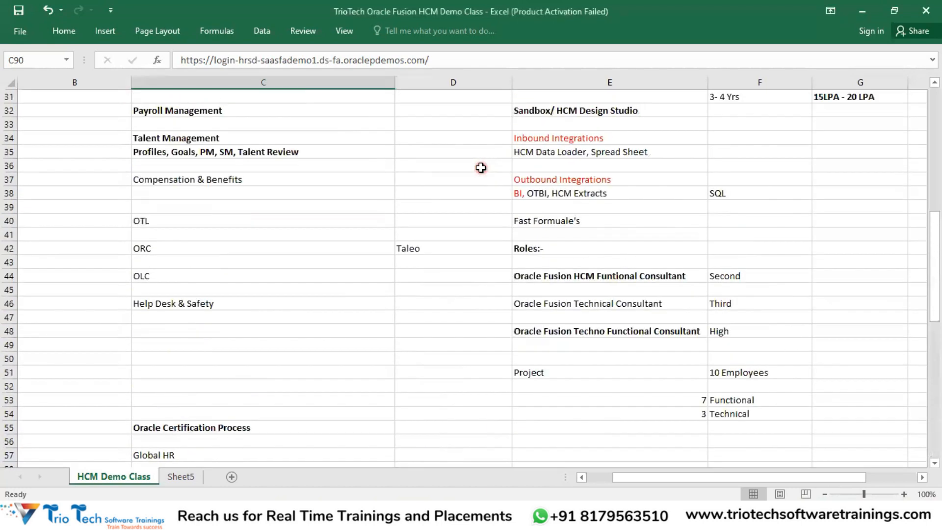
{"action": "scroll", "coordinate": [252, 126], "scroll_direction": "up", "scroll_amount": 1}
{"action": "left_click", "coordinate": [257, 138]}
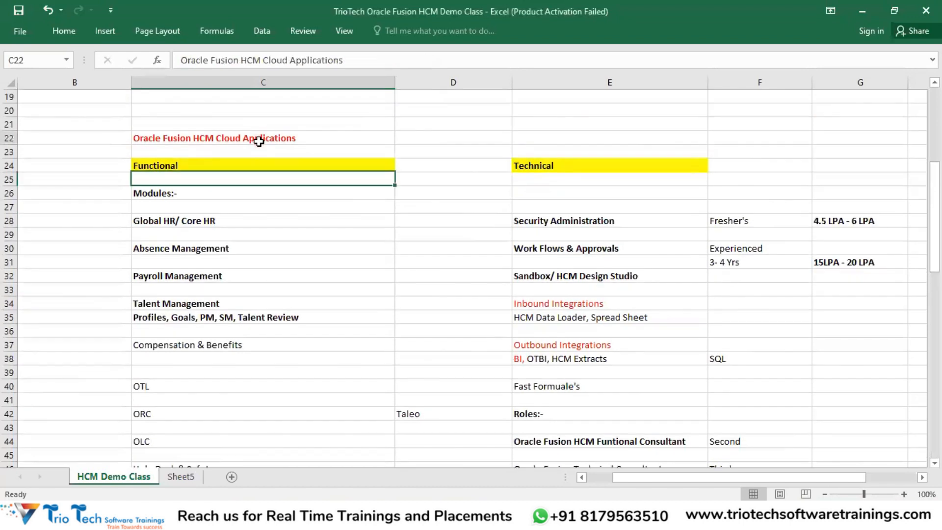
{"action": "left_click", "coordinate": [556, 223]}
{"action": "key", "text": "ctrl+c"}
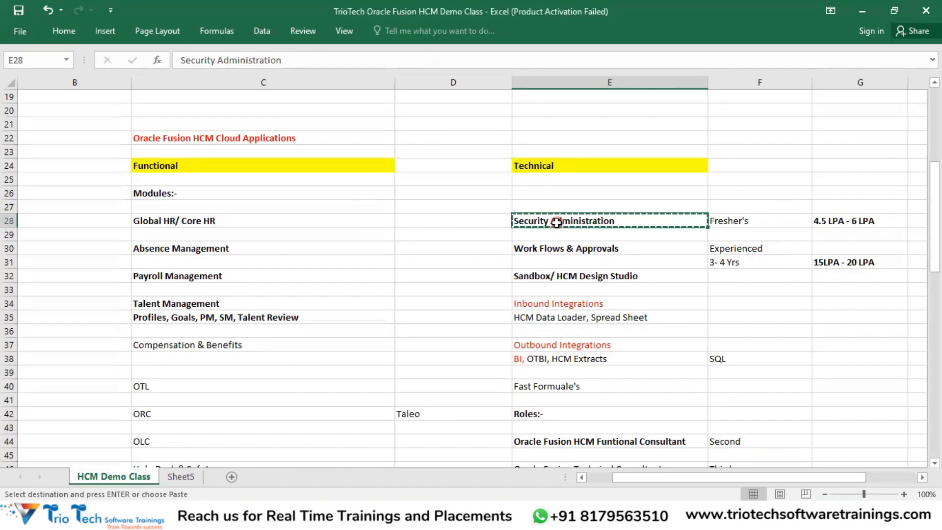
{"action": "left_click", "coordinate": [530, 80]}
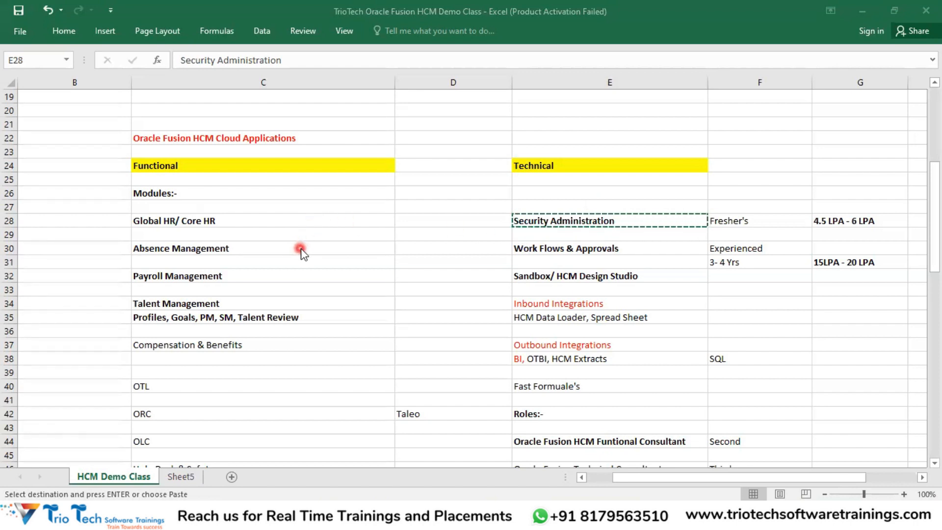
Step: Rename the empty Sheet5 to 'Day 3'
{"action": "left_click", "coordinate": [183, 478]}
{"action": "double_click", "coordinate": [179, 475]}
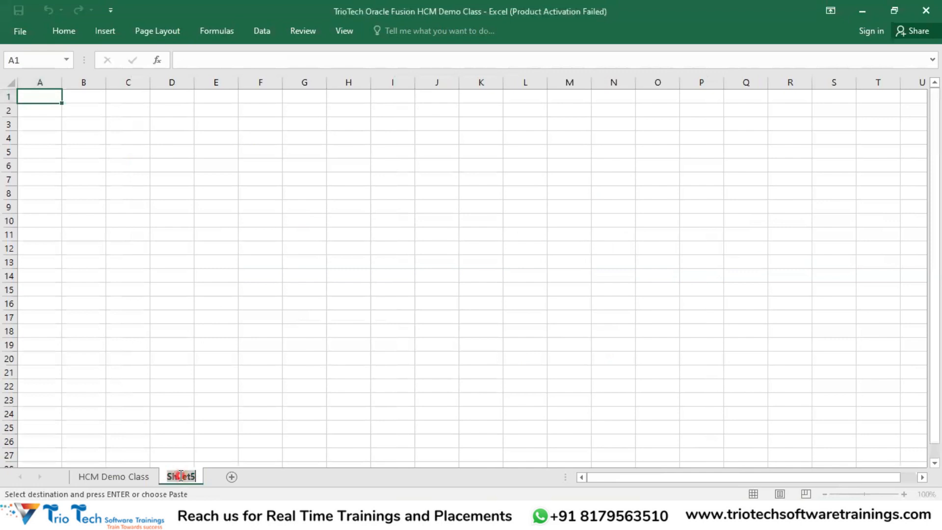
{"action": "key", "text": "BackSpace"}
{"action": "type", "text": "Data3"}
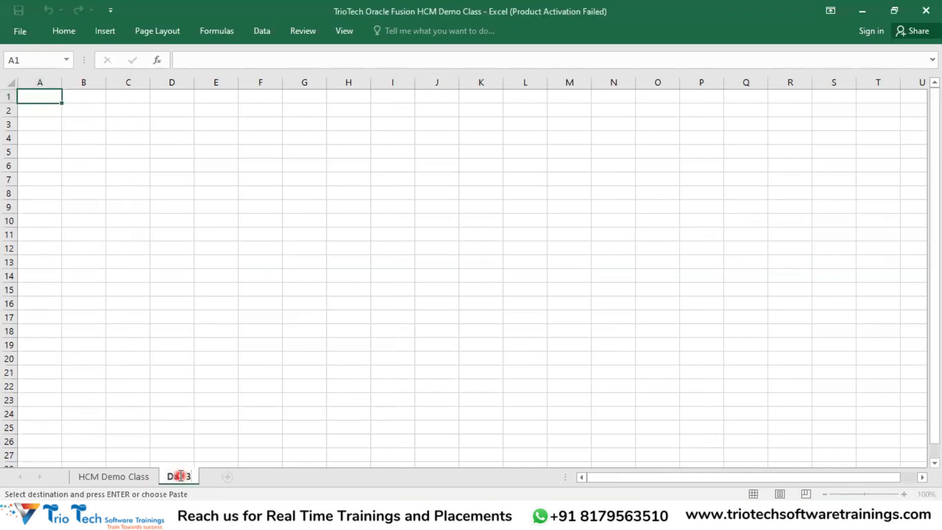
{"action": "key", "text": "Return"}
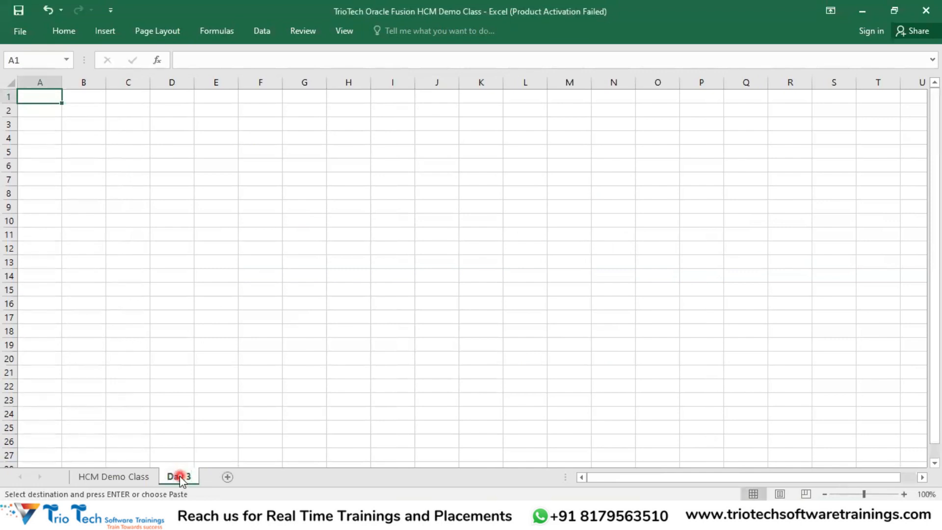
Step: Paste Security Administration into C4 and widen column C to fit it
{"action": "left_click", "coordinate": [119, 140]}
{"action": "key", "text": "ctrl+v"}
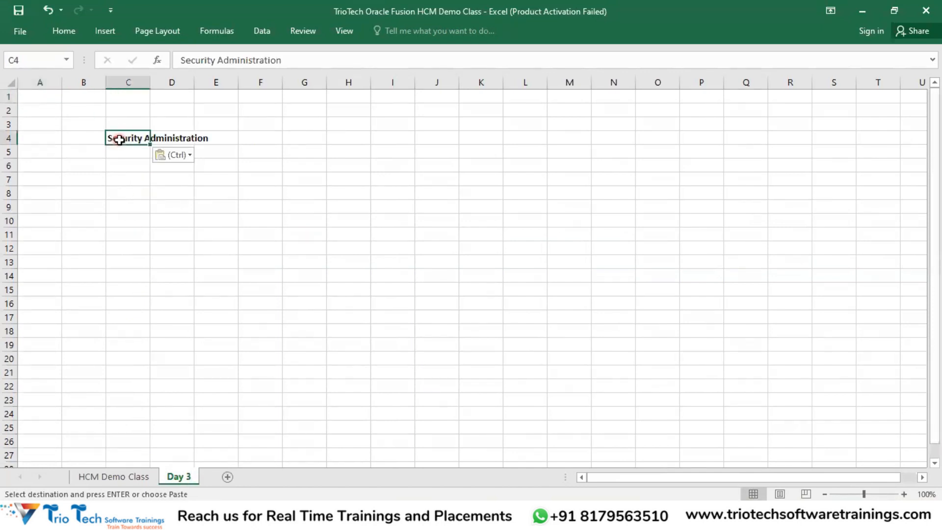
{"action": "left_click_drag", "start_coordinate": [148, 82], "coordinate": [148, 82]}
Step: Auto-fit column C and fill the Security Administration cell C4 with yellow
{"action": "double_click", "coordinate": [149, 82]}
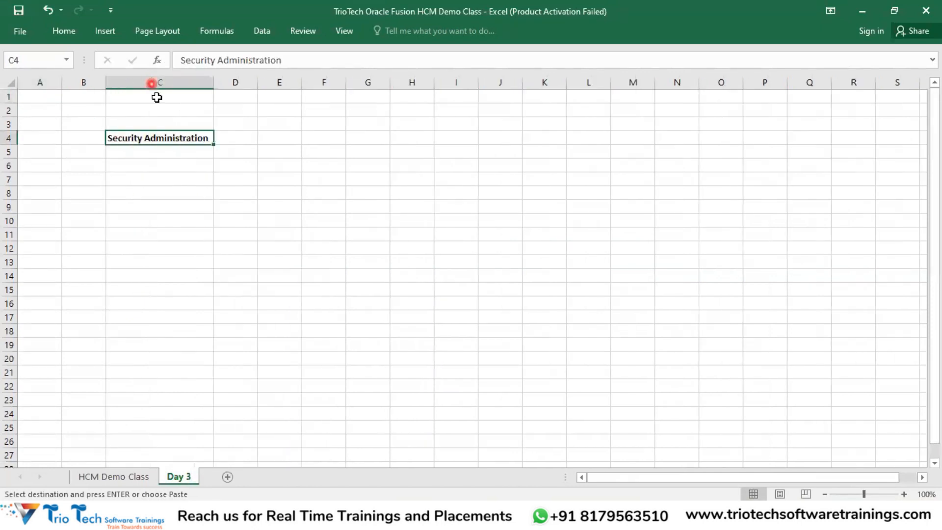
{"action": "left_click", "coordinate": [65, 31]}
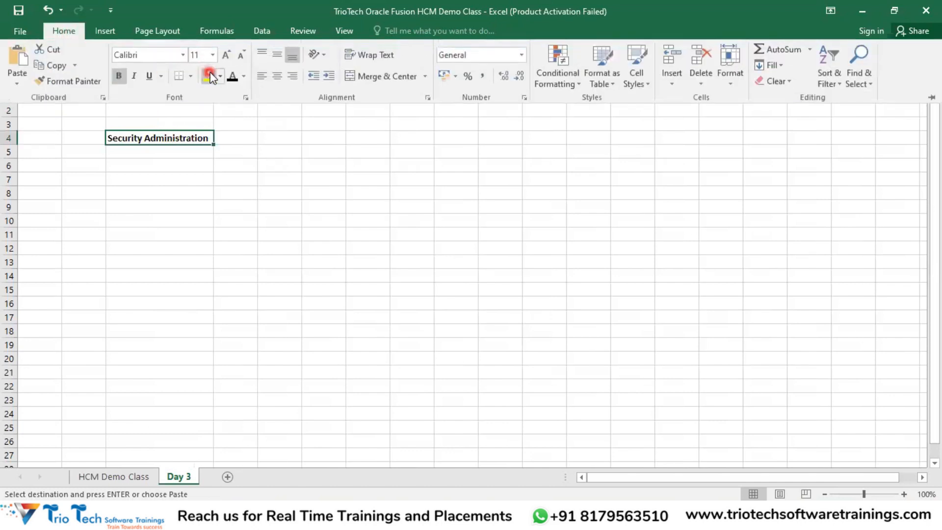
{"action": "left_click", "coordinate": [208, 76]}
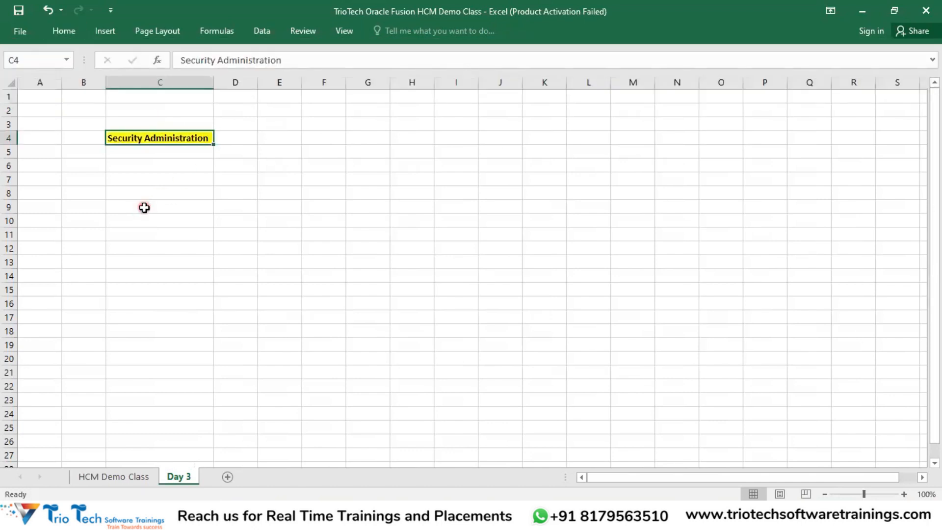
{"action": "left_click", "coordinate": [237, 142]}
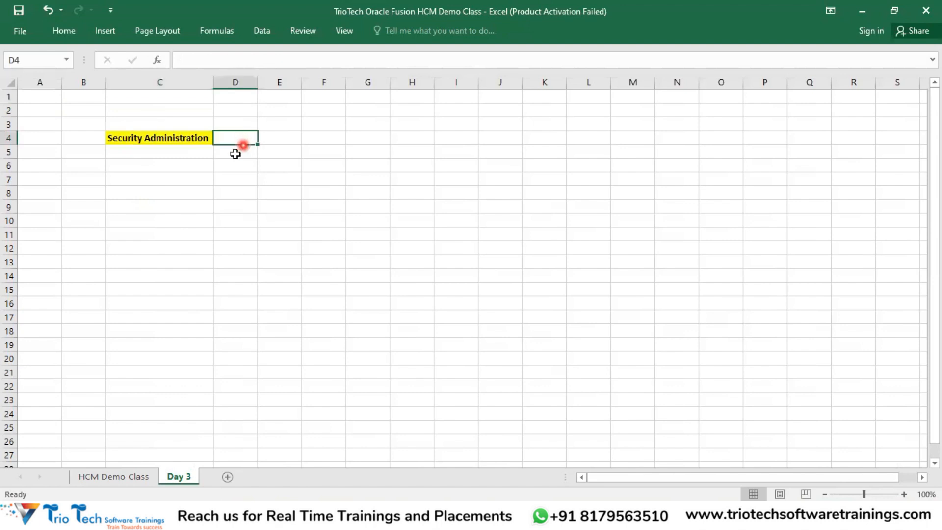
{"action": "left_click", "coordinate": [170, 142]}
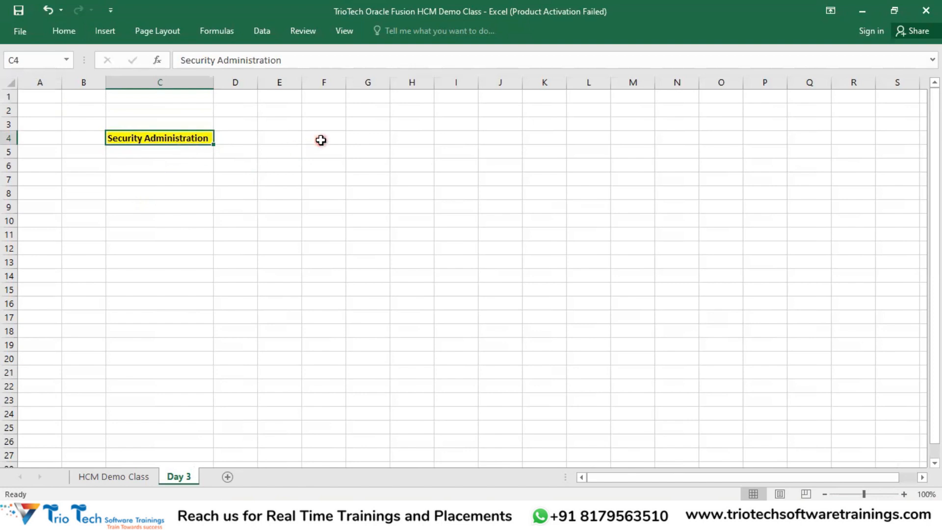
{"action": "left_click", "coordinate": [290, 153]}
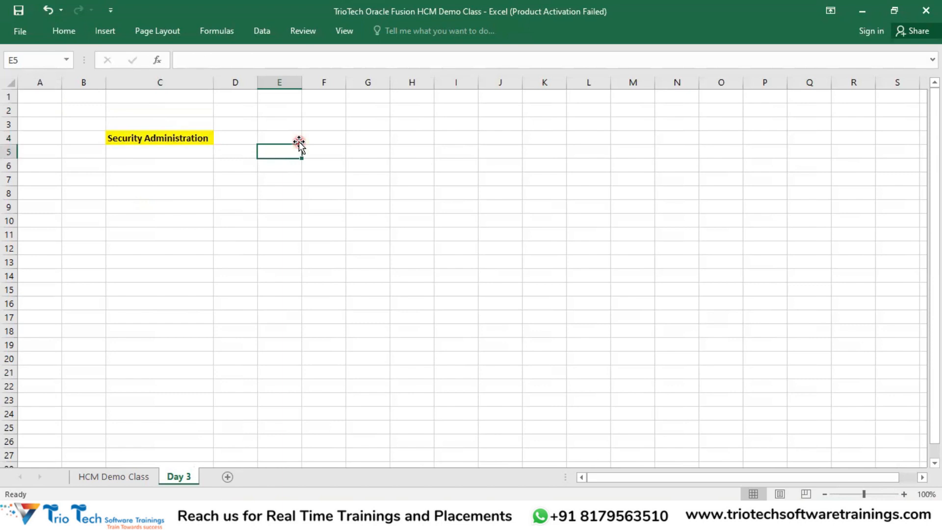
Step: Enter 'User Account Management' in E5 and auto-fit column E
{"action": "type", "text": "User Account Mn"}
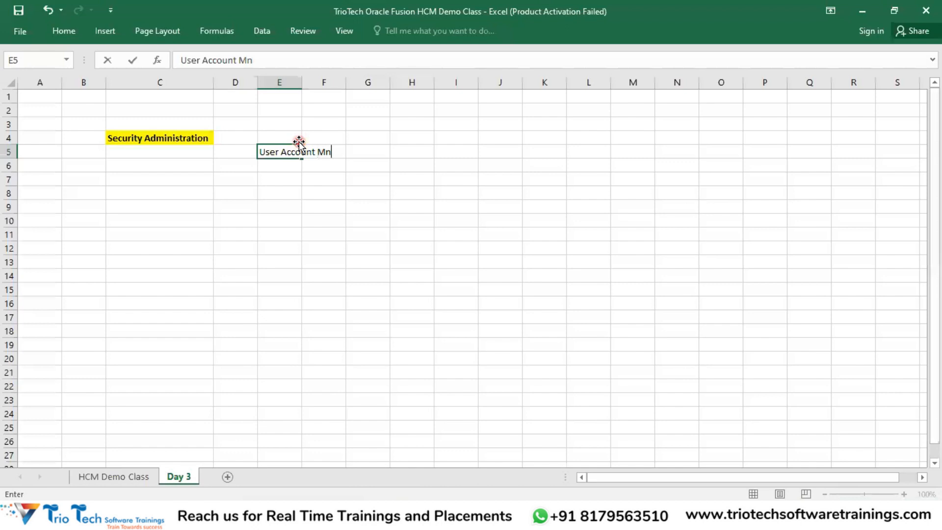
{"action": "key", "text": "BackSpace"}
{"action": "type", "text": "anagement"}
{"action": "key", "text": "Return"}
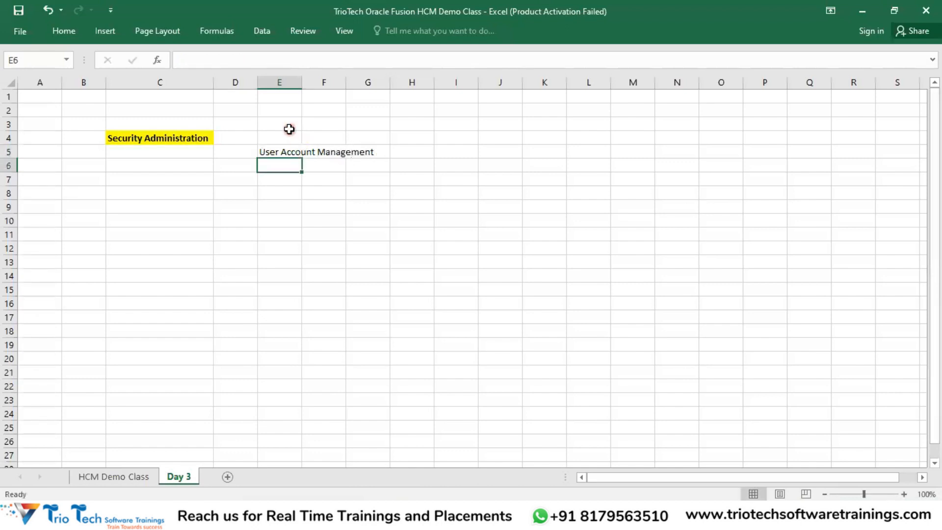
{"action": "double_click", "coordinate": [298, 83]}
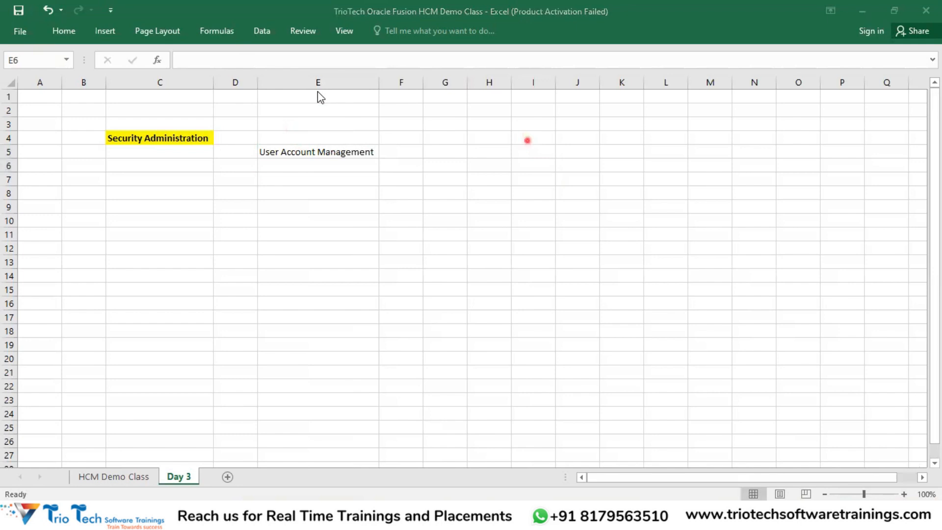
Step: Enter 'Role Management' in H5, auto-fit column H and widen it further
{"action": "left_click", "coordinate": [500, 154]}
{"action": "type", "text": "Role Mana"}
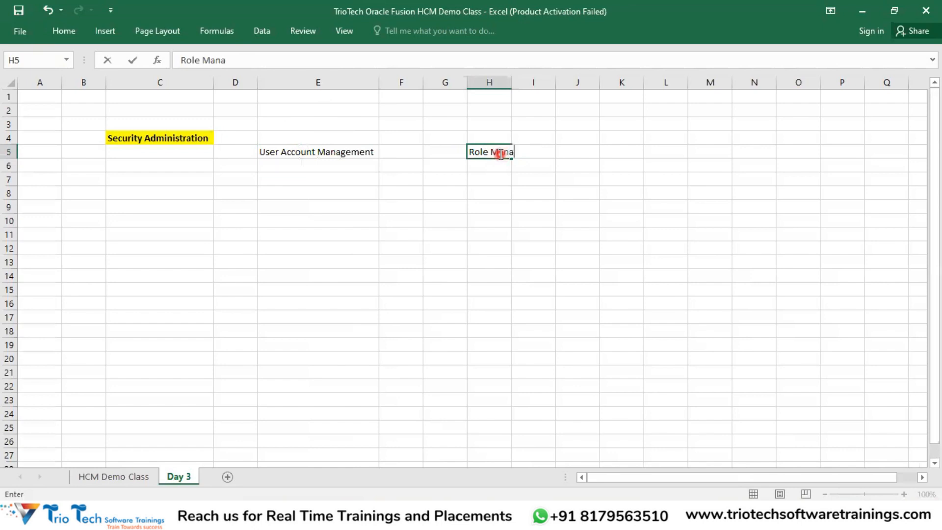
{"action": "type", "text": "gement"}
{"action": "key", "text": "Return"}
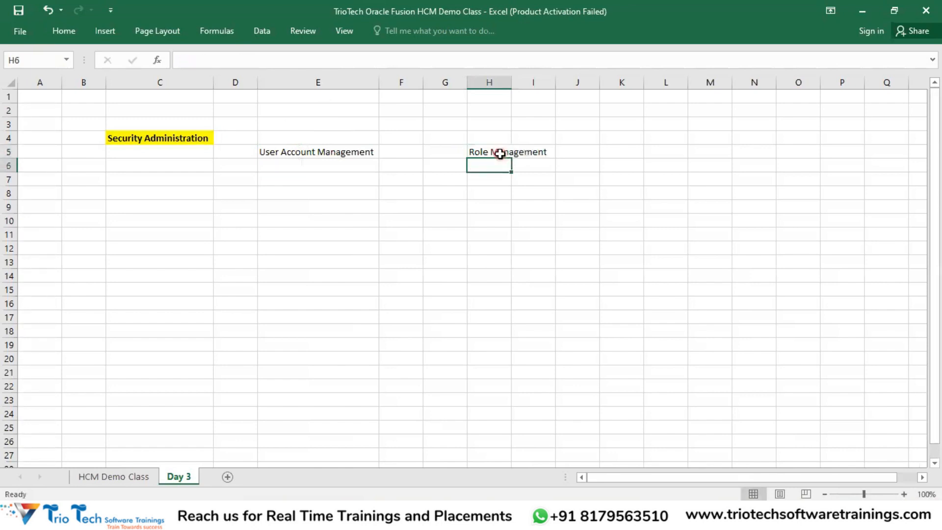
{"action": "double_click", "coordinate": [510, 82]}
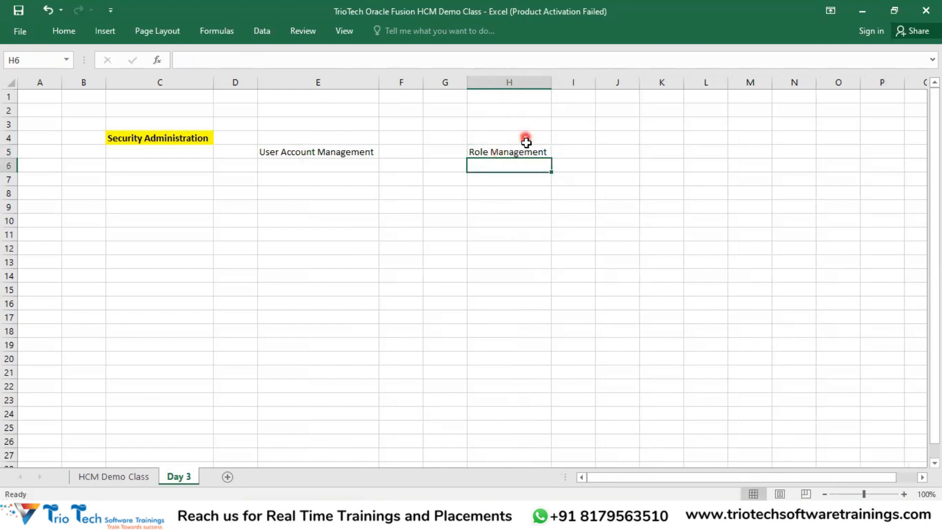
{"action": "left_click_drag", "start_coordinate": [554, 84], "coordinate": [616, 85]}
Step: Widen column E and make the E5 and H5 subheadings bold
{"action": "left_click", "coordinate": [317, 152]}
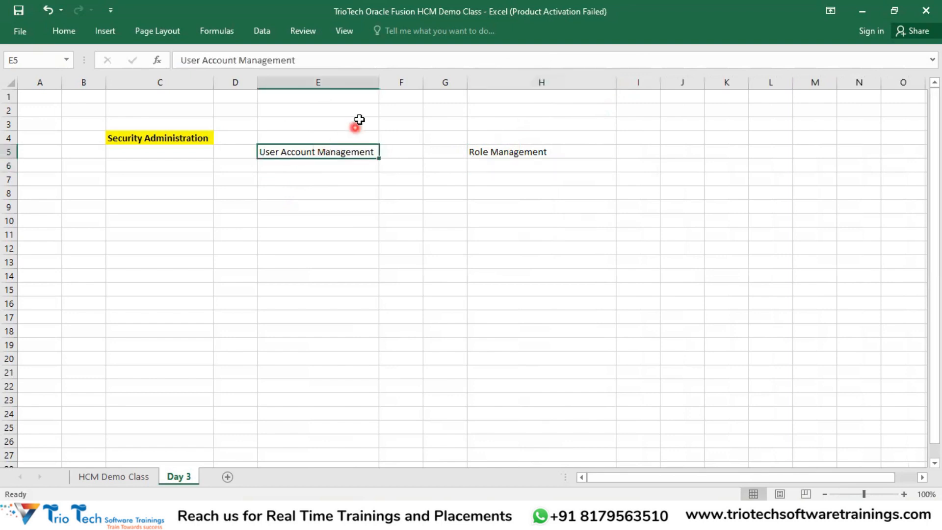
{"action": "left_click_drag", "start_coordinate": [379, 84], "coordinate": [415, 83]}
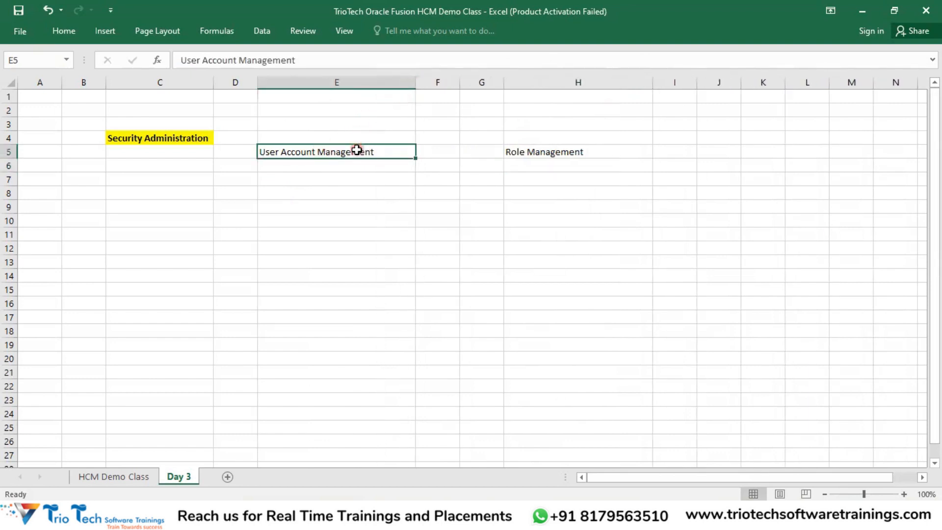
{"action": "key", "text": "ctrl+b"}
{"action": "left_click", "coordinate": [541, 153]}
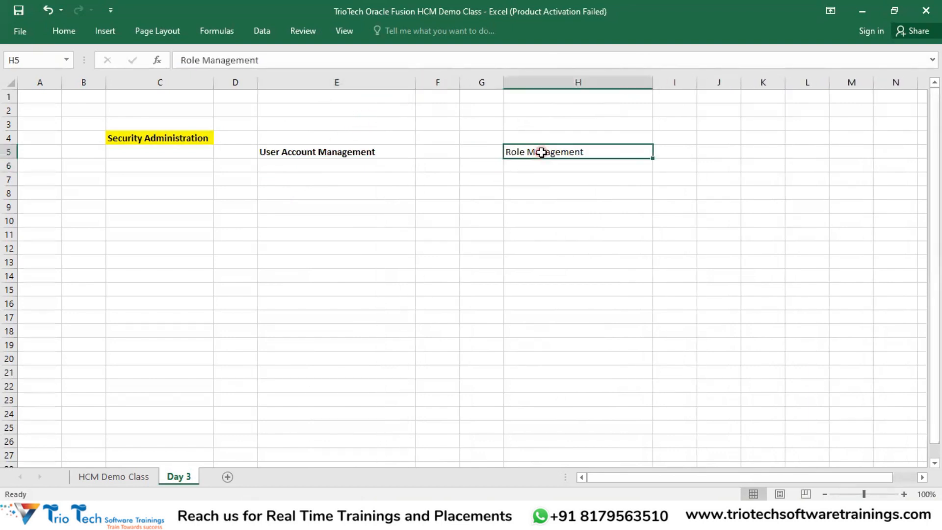
{"action": "key", "text": "ctrl+b"}
Step: Check the formatted headings, then switch to the Oracle sign-in page in Chrome
{"action": "left_click", "coordinate": [300, 251]}
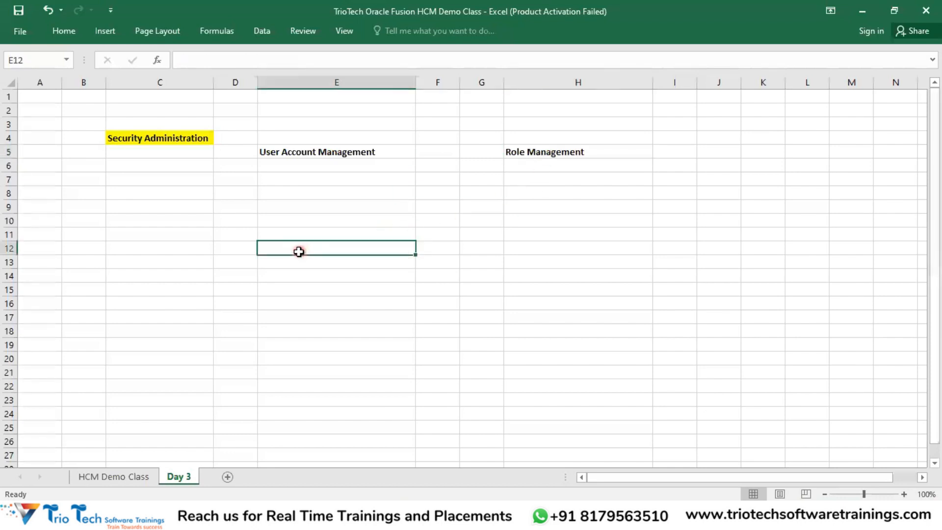
{"action": "left_click", "coordinate": [355, 153]}
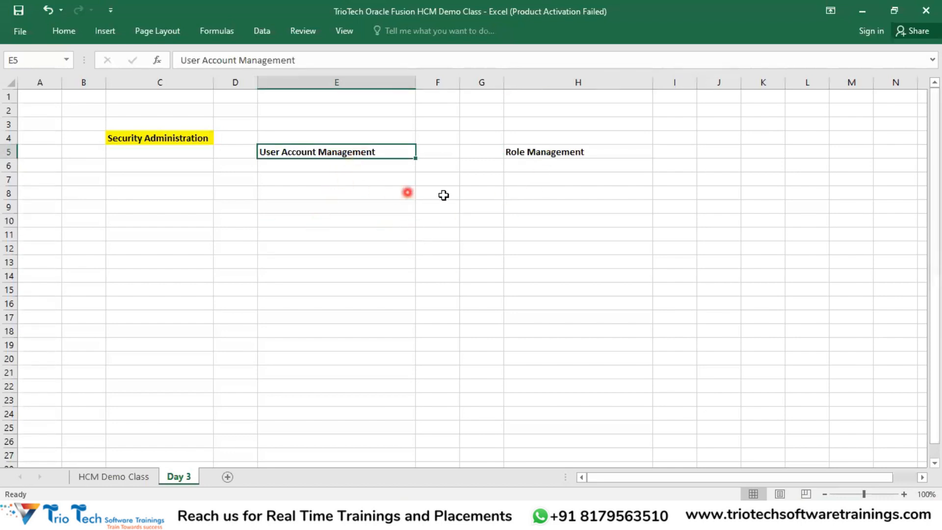
{"action": "left_click", "coordinate": [549, 153]}
{"action": "left_click", "coordinate": [186, 140]}
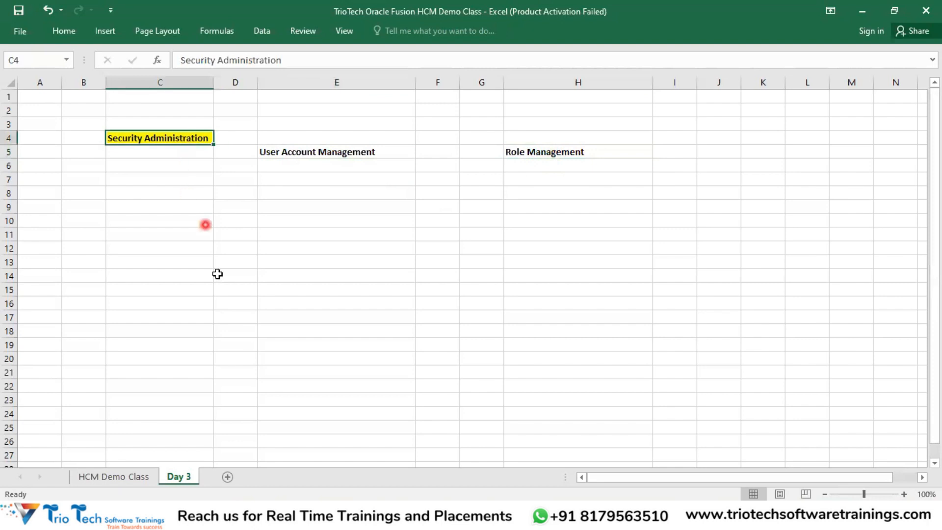
{"action": "left_click", "coordinate": [333, 154]}
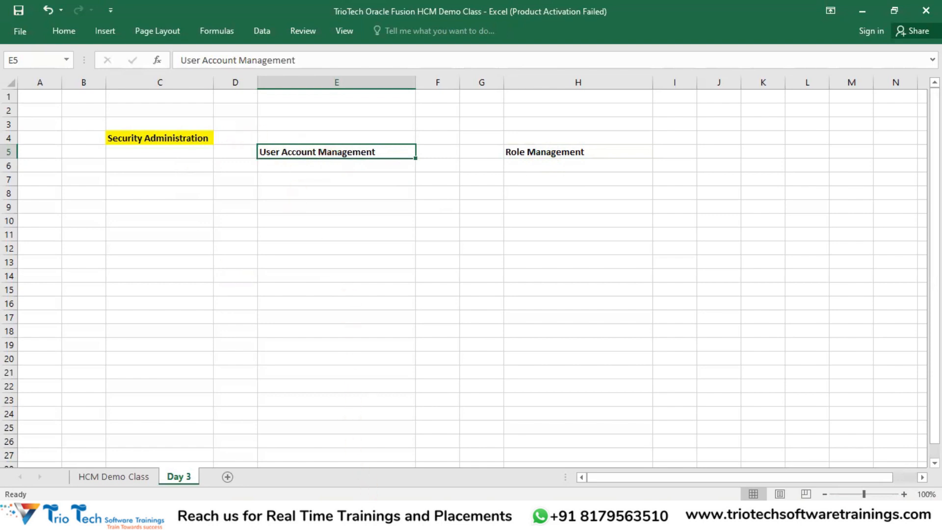
{"action": "left_click", "coordinate": [386, 516]}
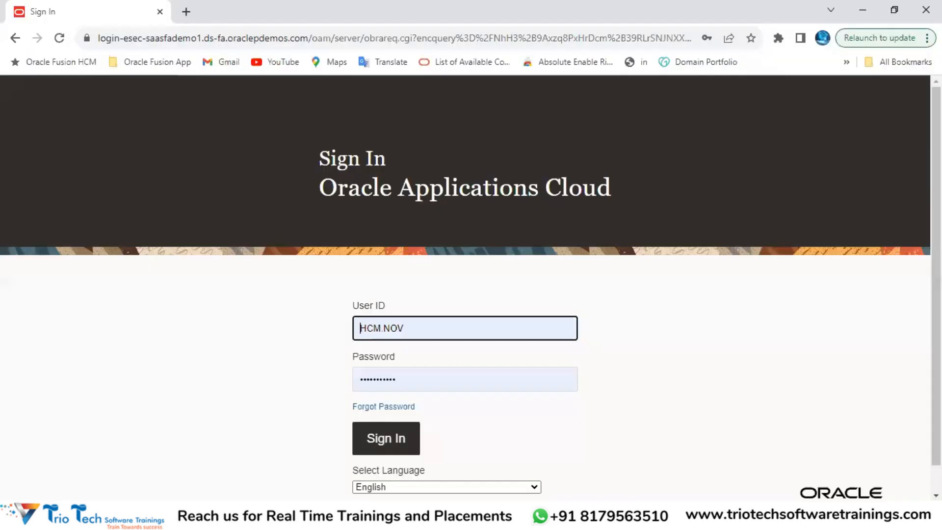
Step: Inspect the sign-in page's address and the filled User ID and Password fields
{"action": "left_click", "coordinate": [171, 38]}
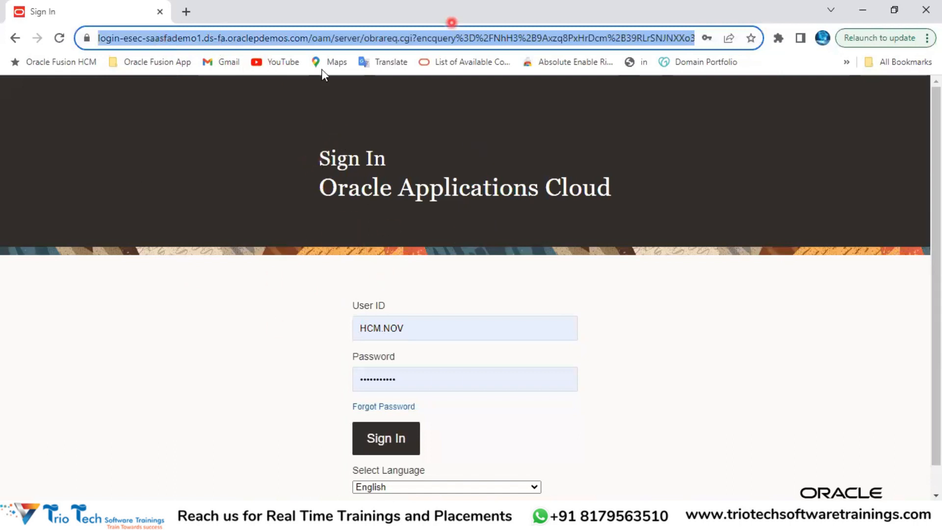
{"action": "left_click", "coordinate": [417, 329]}
{"action": "left_click", "coordinate": [414, 379]}
{"action": "left_click", "coordinate": [426, 283]}
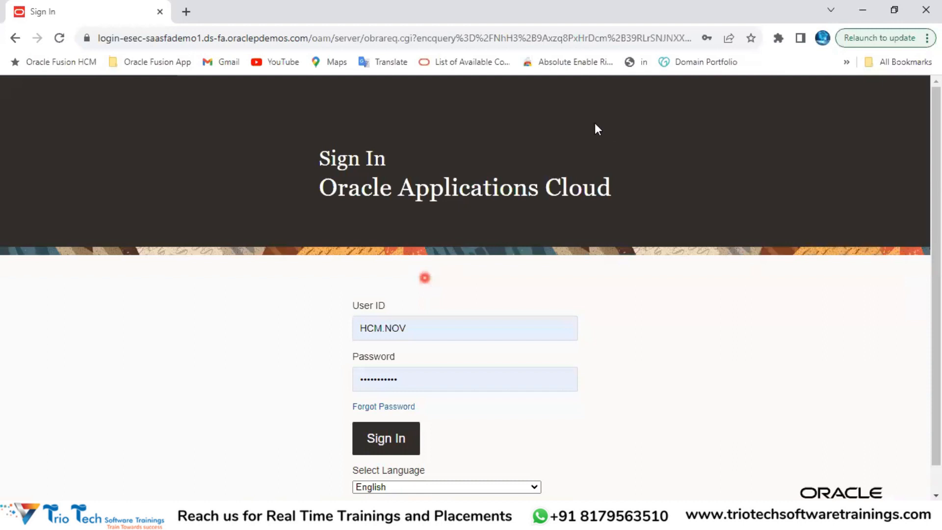
{"action": "left_click", "coordinate": [540, 39]}
{"action": "left_click", "coordinate": [532, 102]}
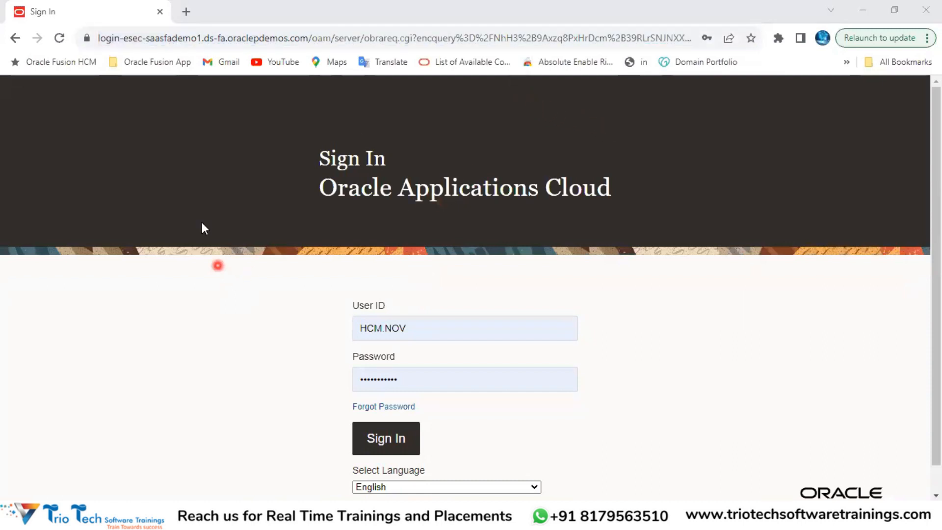
{"action": "left_click", "coordinate": [148, 39]}
{"action": "left_click", "coordinate": [146, 38]}
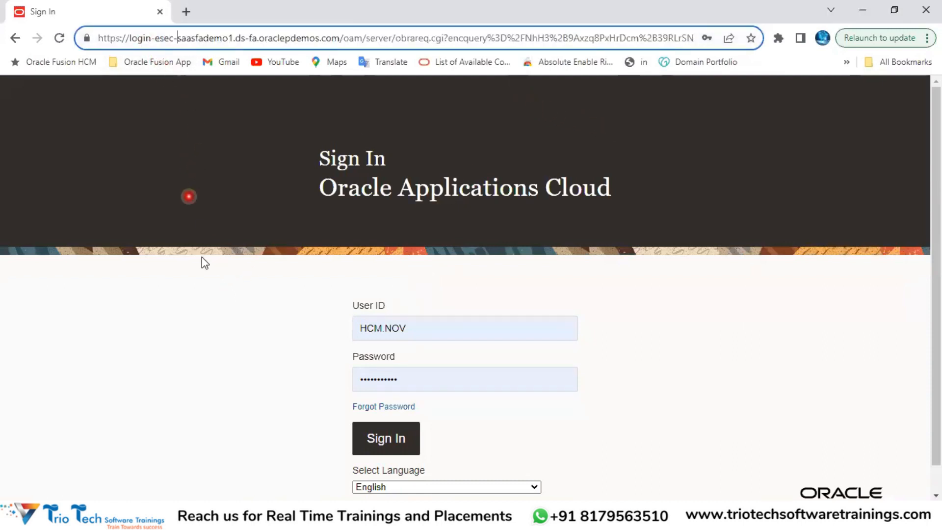
{"action": "left_click", "coordinate": [428, 330]}
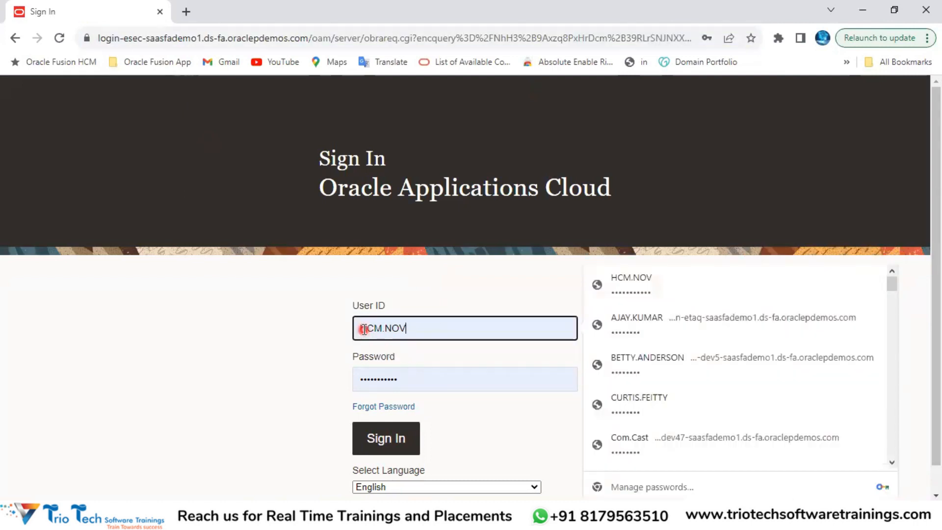
{"action": "left_click_drag", "start_coordinate": [361, 328], "coordinate": [406, 328]}
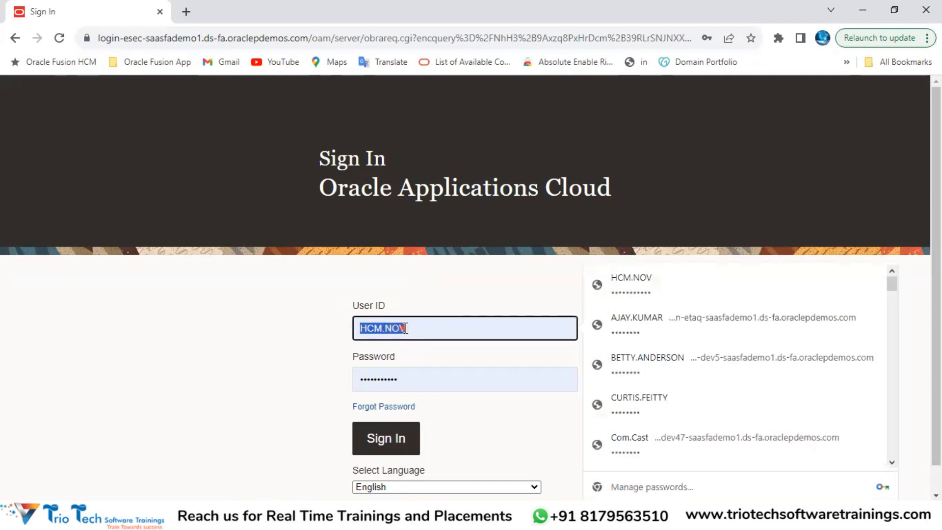
{"action": "left_click", "coordinate": [404, 382]}
{"action": "left_click", "coordinate": [419, 328]}
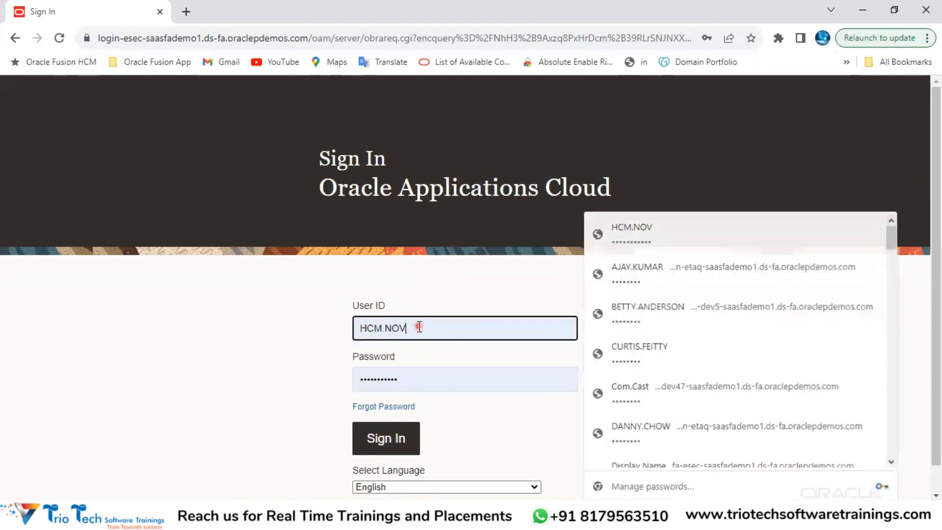
{"action": "left_click", "coordinate": [415, 381]}
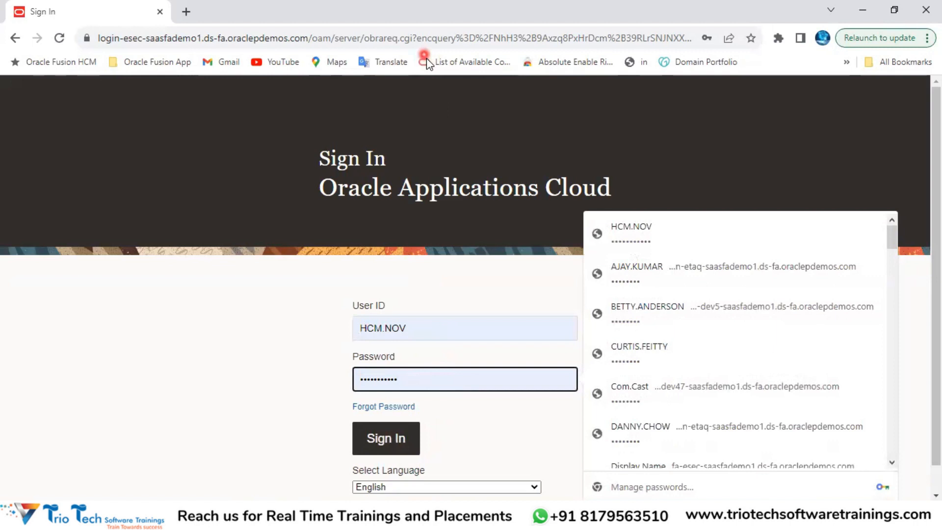
{"action": "left_click", "coordinate": [443, 17]}
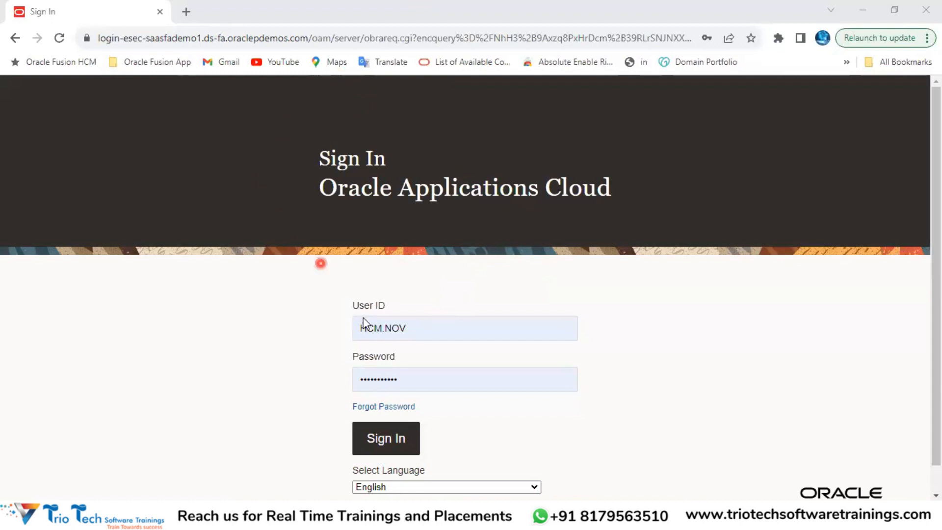
Step: Recheck the User ID, Password and page address, then return to the Excel notes workbook
{"action": "left_click", "coordinate": [415, 331]}
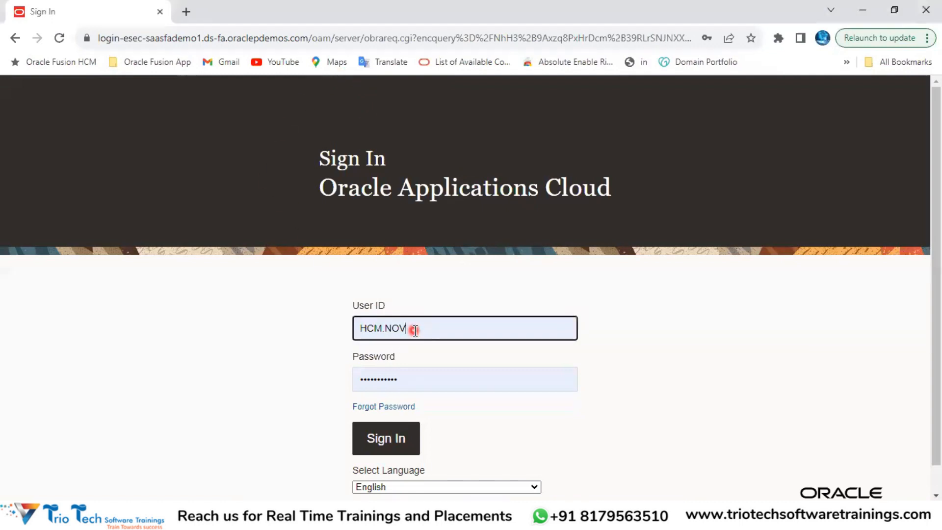
{"action": "left_click", "coordinate": [412, 328]}
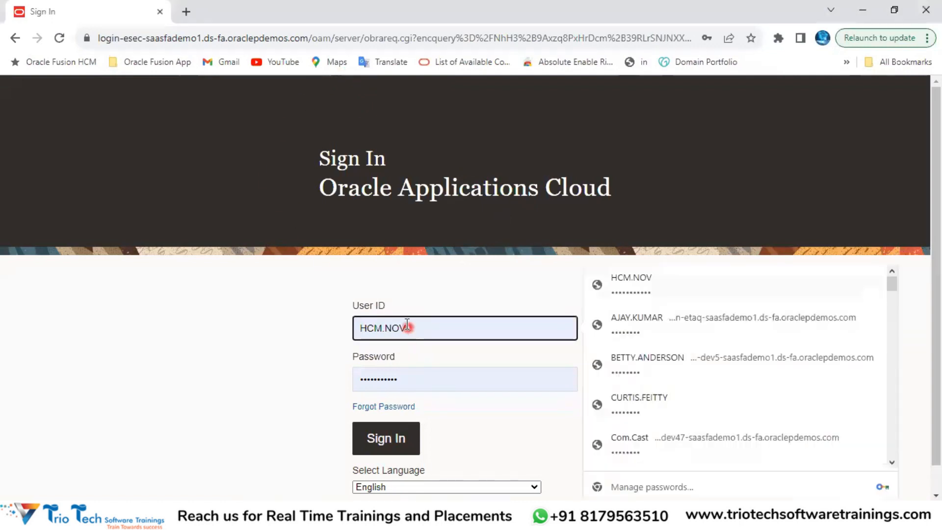
{"action": "left_click_drag", "start_coordinate": [415, 327], "coordinate": [356, 328]}
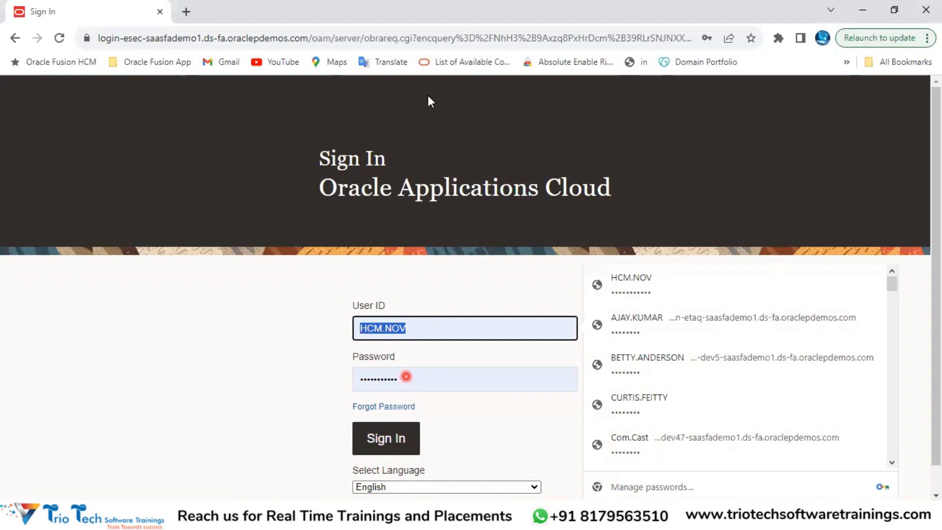
{"action": "left_click", "coordinate": [130, 38]}
{"action": "left_click", "coordinate": [333, 234]}
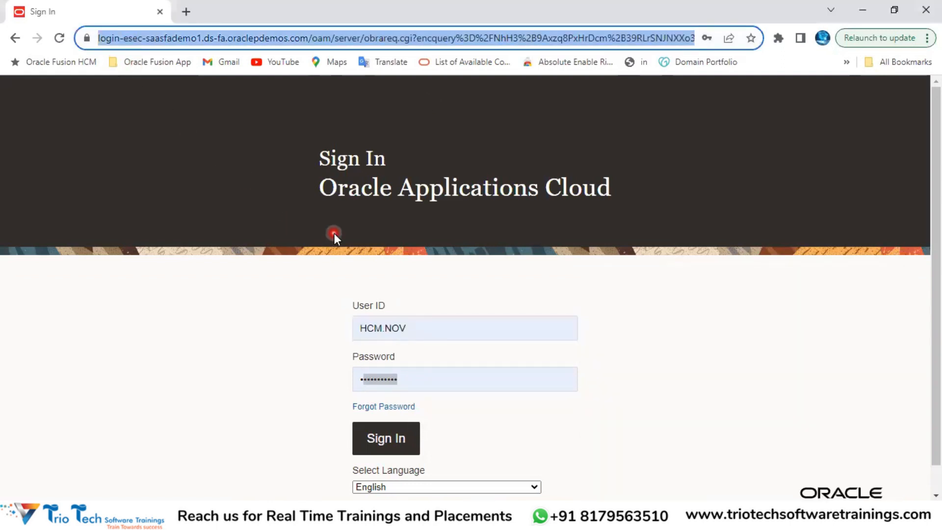
{"action": "left_click", "coordinate": [413, 326]}
{"action": "left_click", "coordinate": [412, 378]}
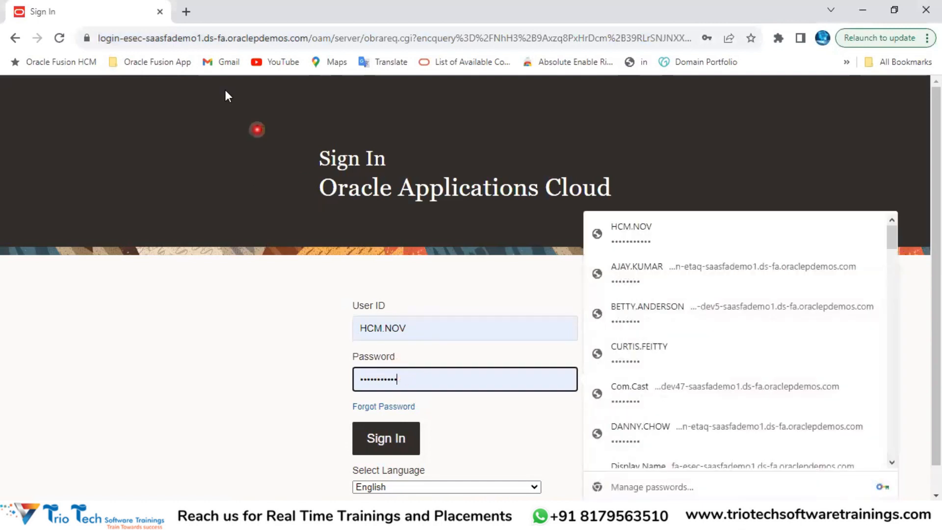
{"action": "left_click", "coordinate": [185, 37]}
{"action": "left_click", "coordinate": [414, 326]}
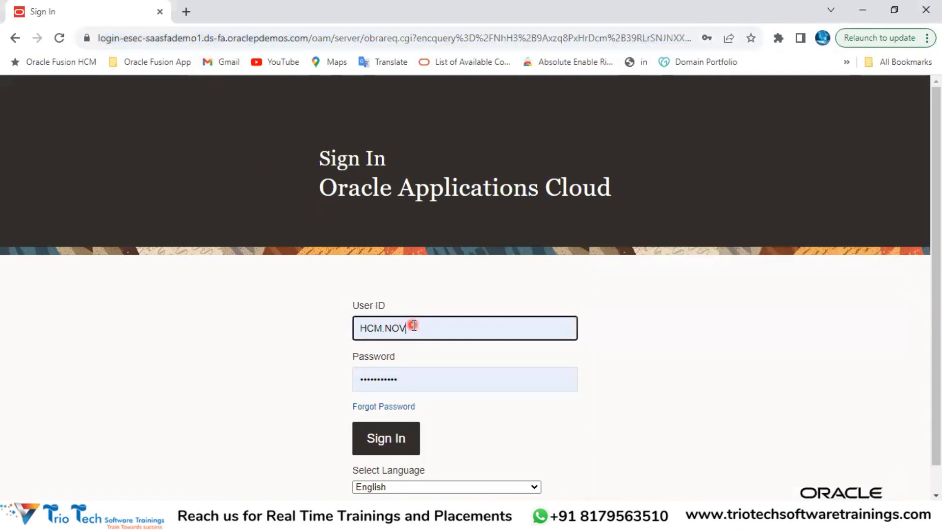
{"action": "left_click", "coordinate": [416, 519]}
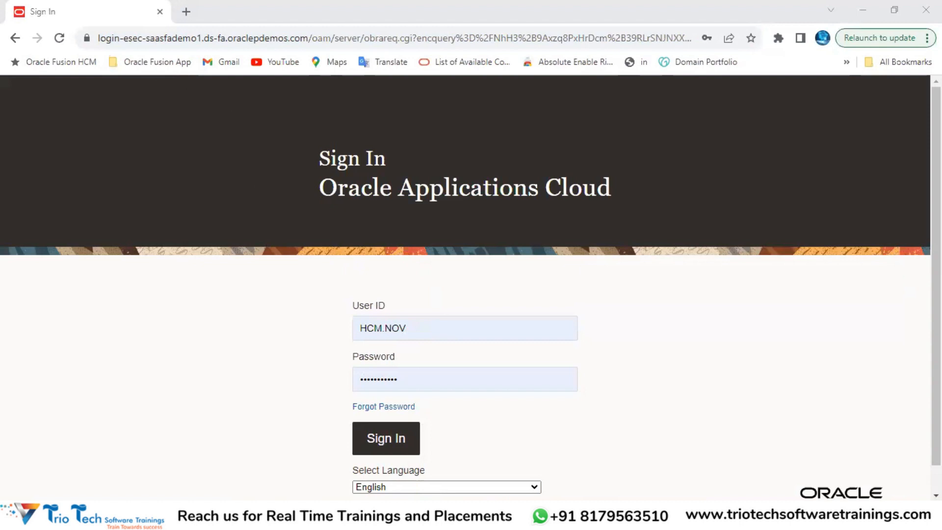
{"action": "left_click", "coordinate": [383, 464]}
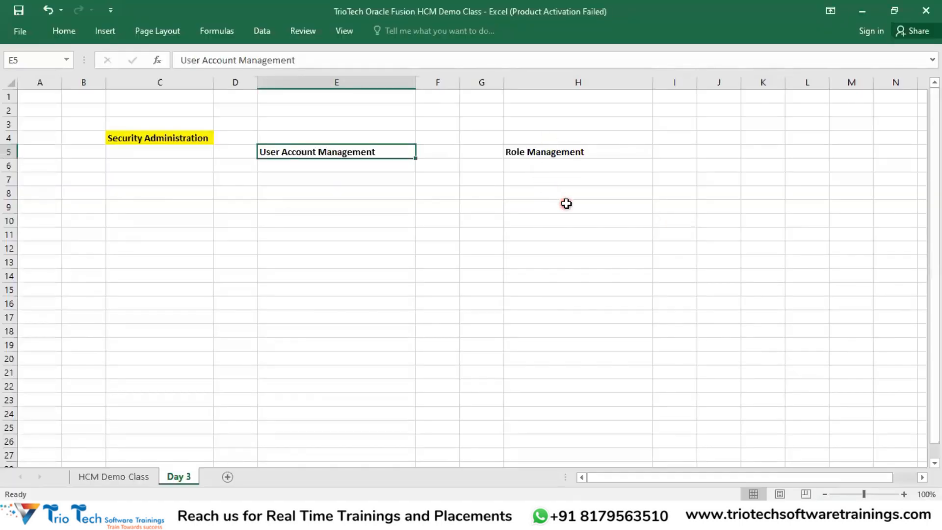
Step: Copy the company names in C75:F75 of HCM Demo Class into C1 of Day 3
{"action": "left_click", "coordinate": [116, 478]}
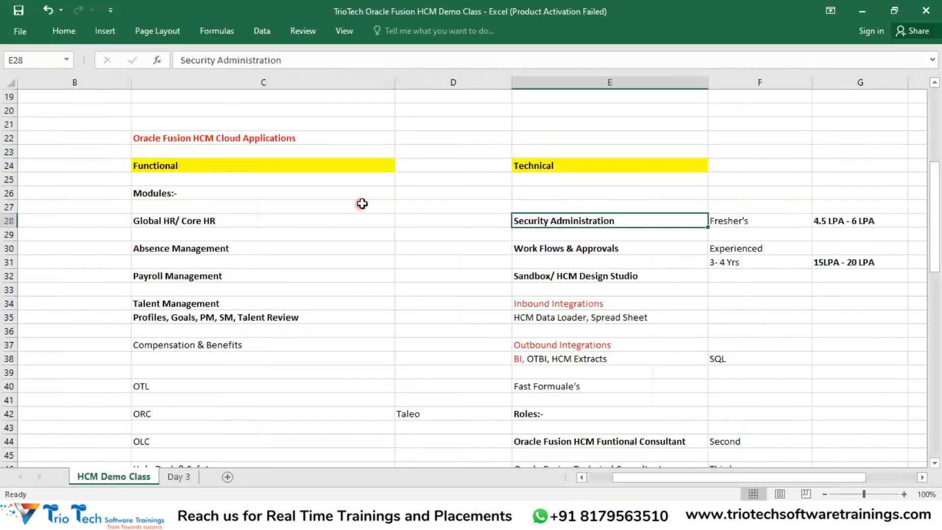
{"action": "scroll", "coordinate": [362, 204], "scroll_direction": "down", "scroll_amount": 14}
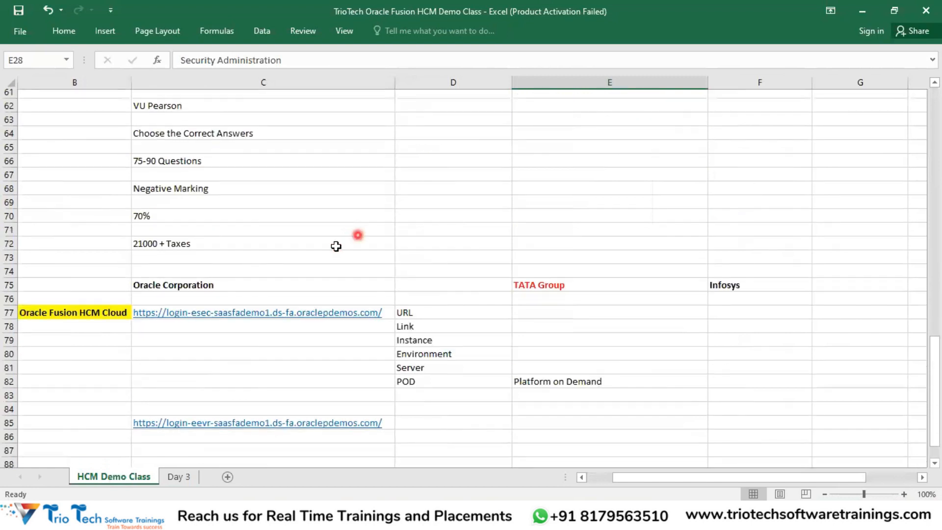
{"action": "scroll", "coordinate": [336, 246], "scroll_direction": "down", "scroll_amount": 2}
{"action": "left_click_drag", "start_coordinate": [256, 208], "coordinate": [717, 208]}
{"action": "key", "text": "ctrl+c"}
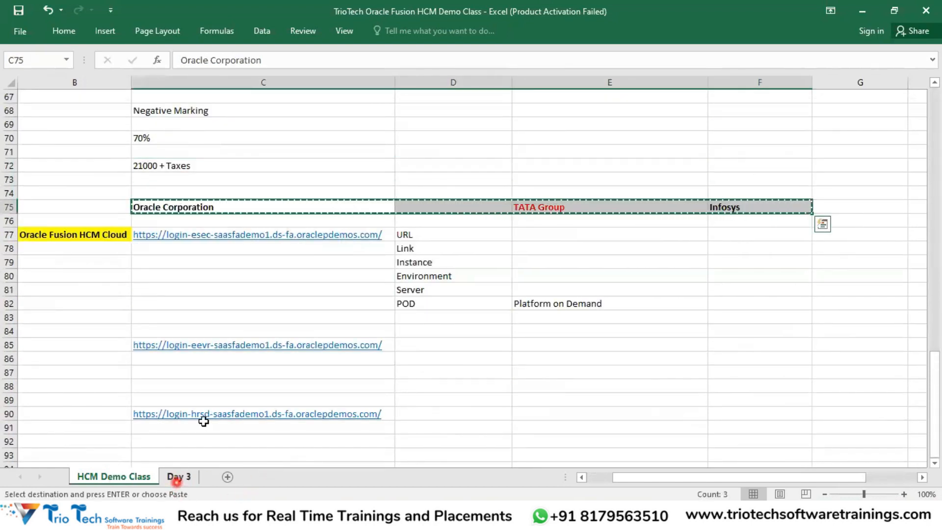
{"action": "left_click", "coordinate": [178, 477]}
{"action": "left_click", "coordinate": [160, 102]}
{"action": "key", "text": "ctrl+v"}
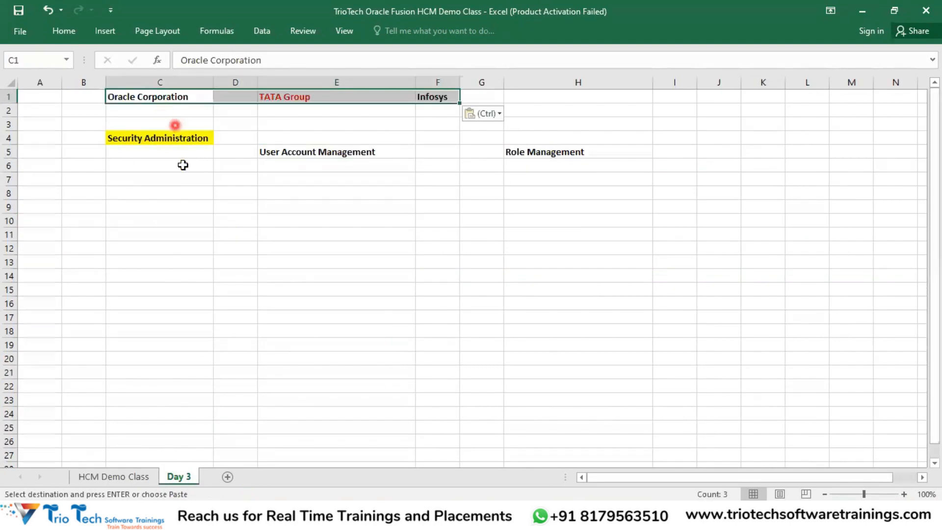
{"action": "key", "text": "Escape"}
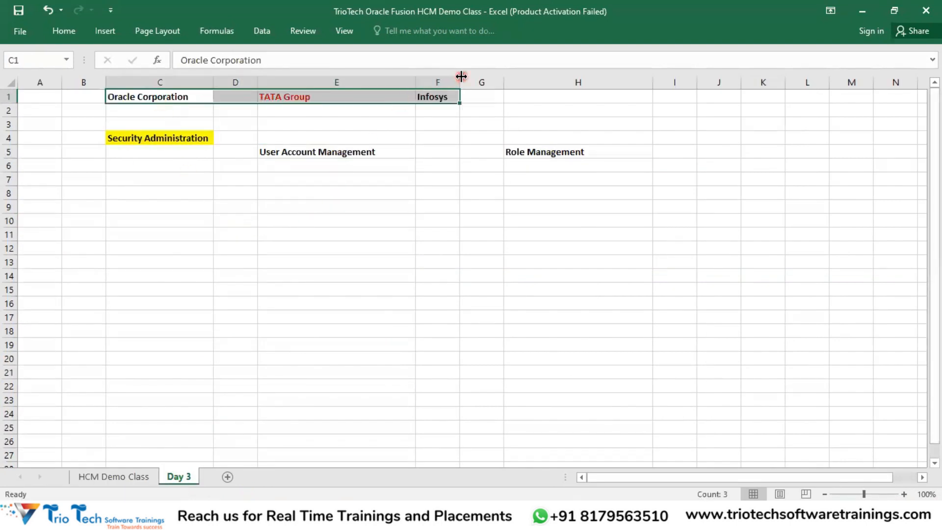
Step: Check the pasted Oracle Corporation, TATA Group and Infosys cells in row 1
{"action": "left_click", "coordinate": [299, 98]}
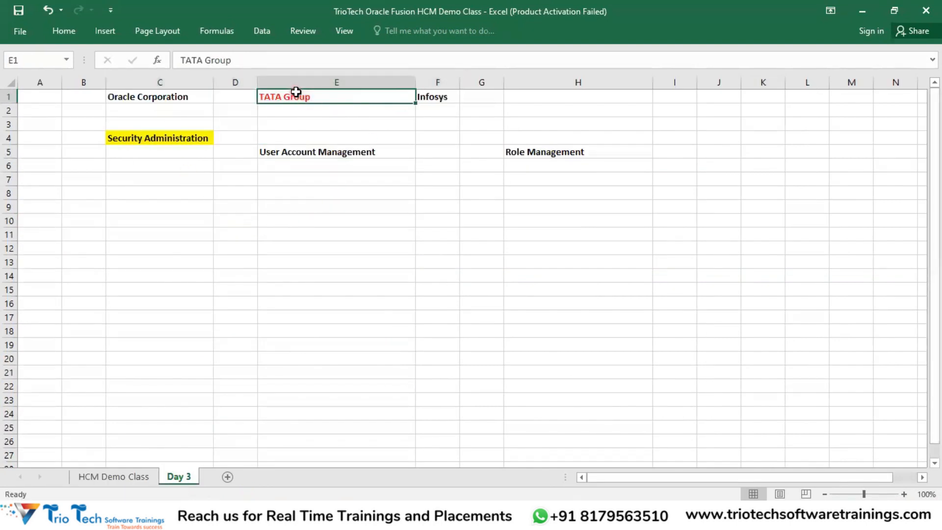
{"action": "left_click", "coordinate": [139, 96]}
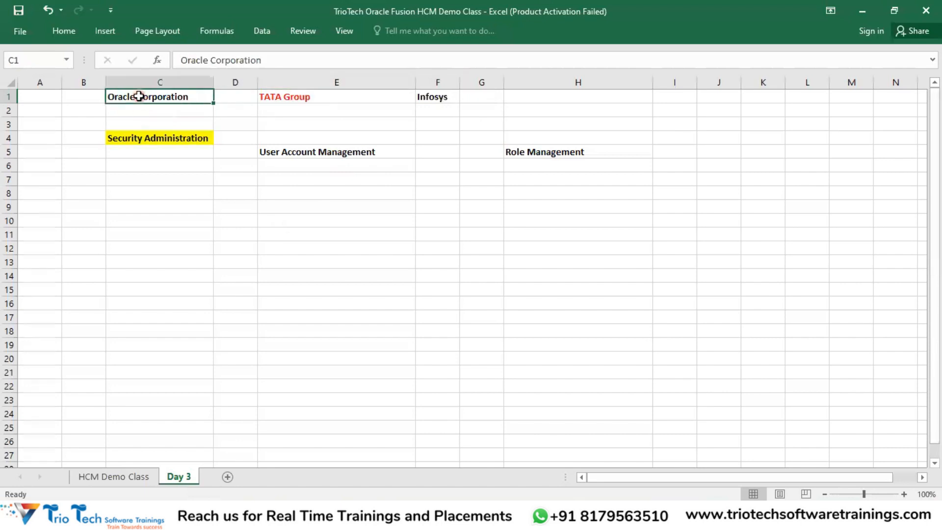
{"action": "left_click", "coordinate": [292, 97]}
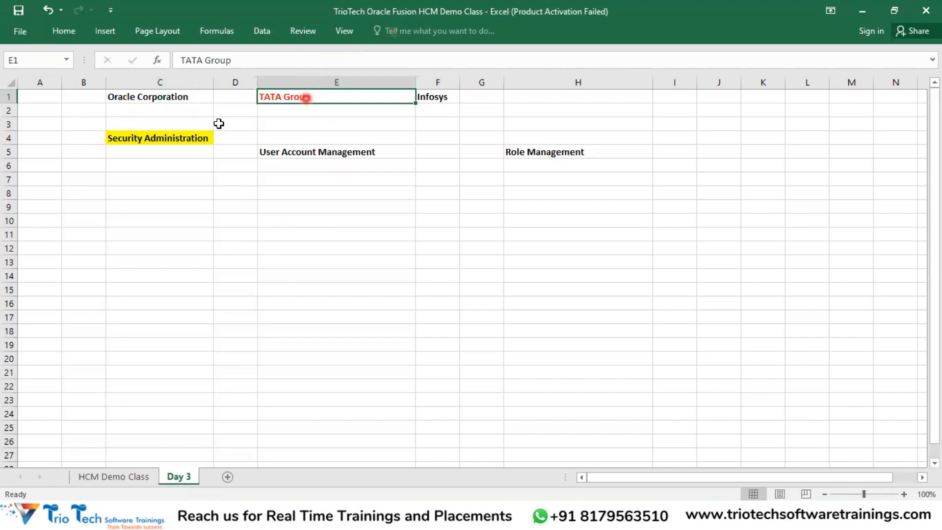
{"action": "left_click", "coordinate": [326, 12]}
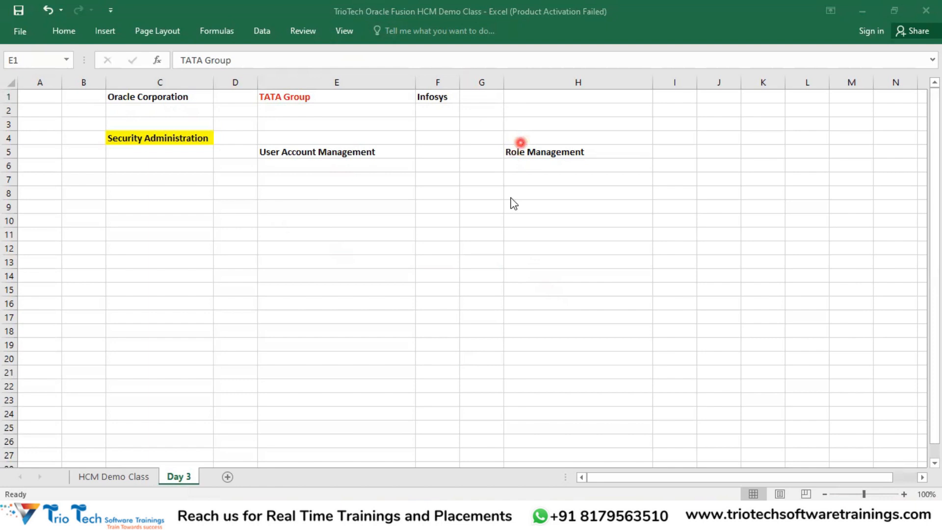
{"action": "left_click", "coordinate": [299, 97]}
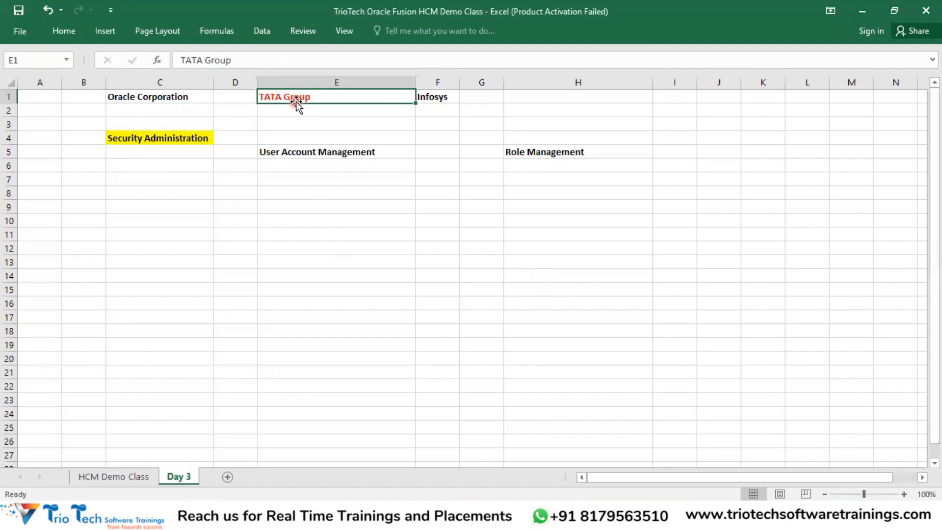
{"action": "left_click", "coordinate": [187, 96]}
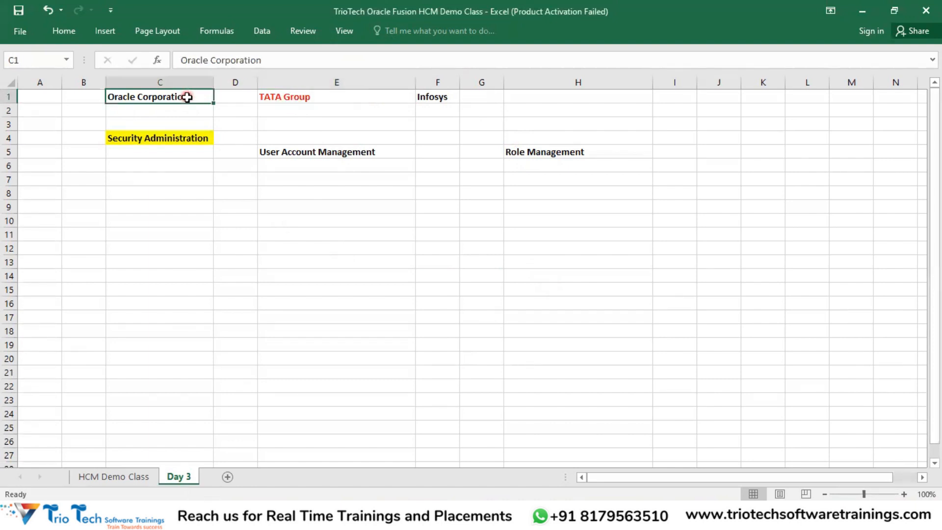
{"action": "left_click", "coordinate": [69, 124]}
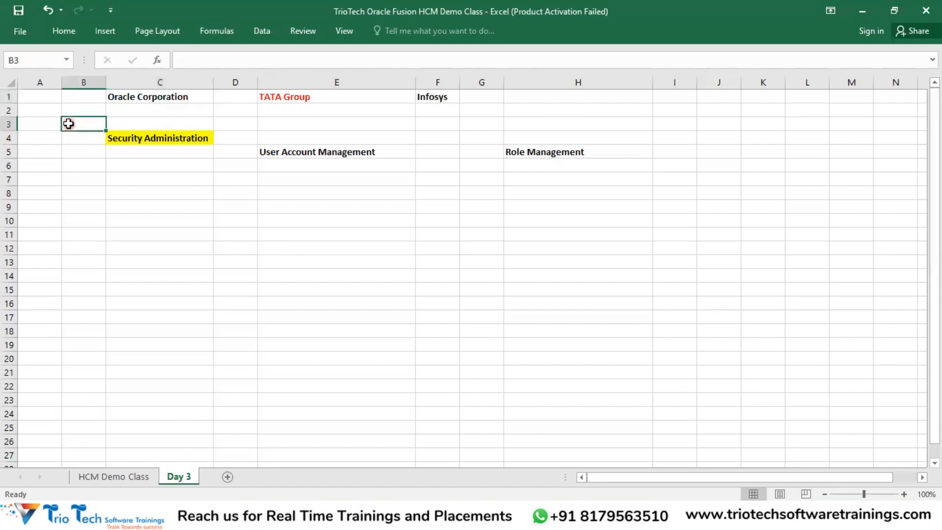
{"action": "left_click", "coordinate": [293, 96]}
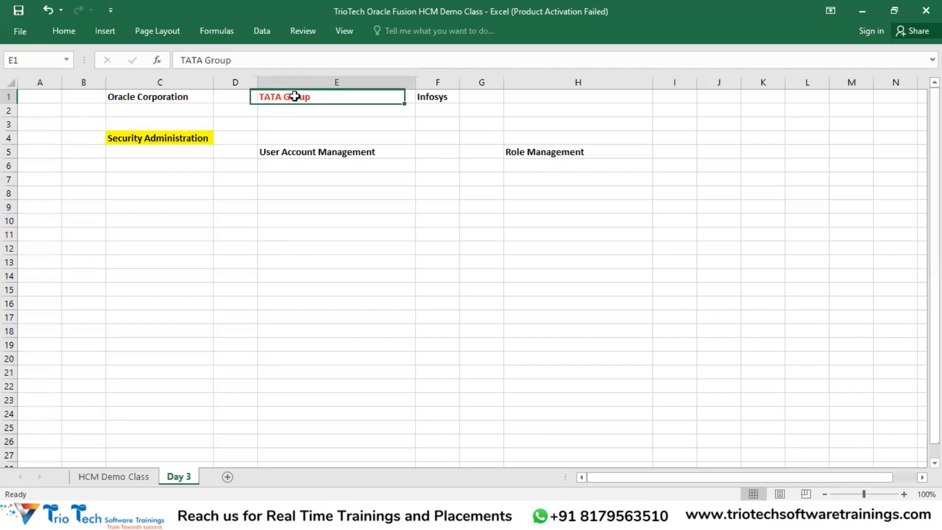
{"action": "left_click", "coordinate": [453, 96]}
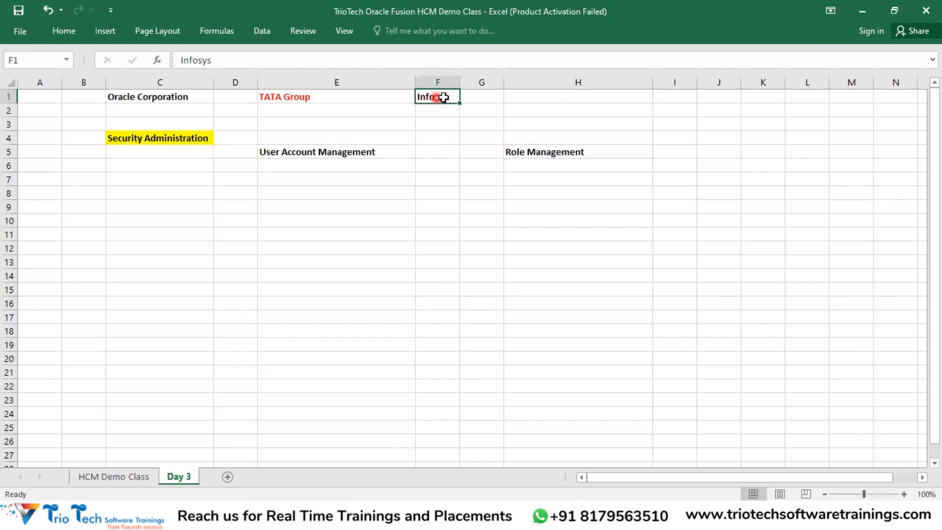
{"action": "left_click", "coordinate": [189, 97]}
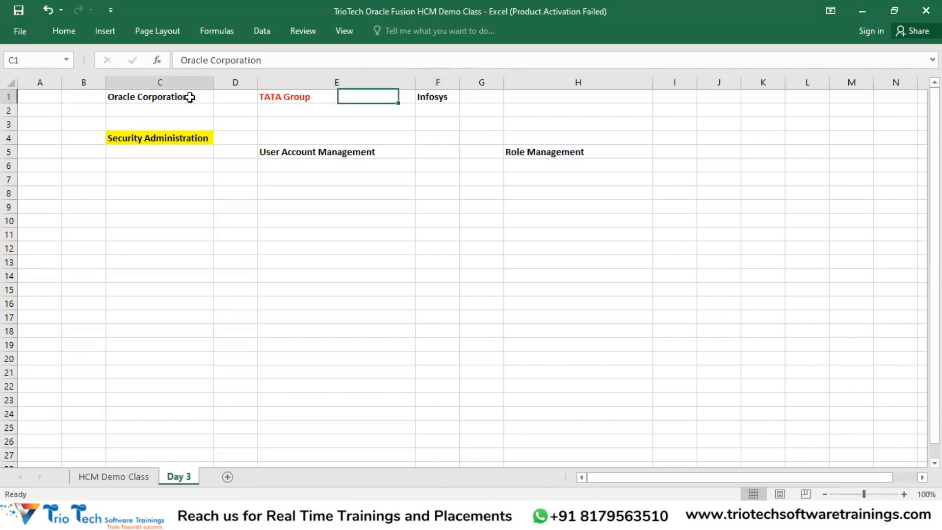
{"action": "left_click", "coordinate": [302, 98]}
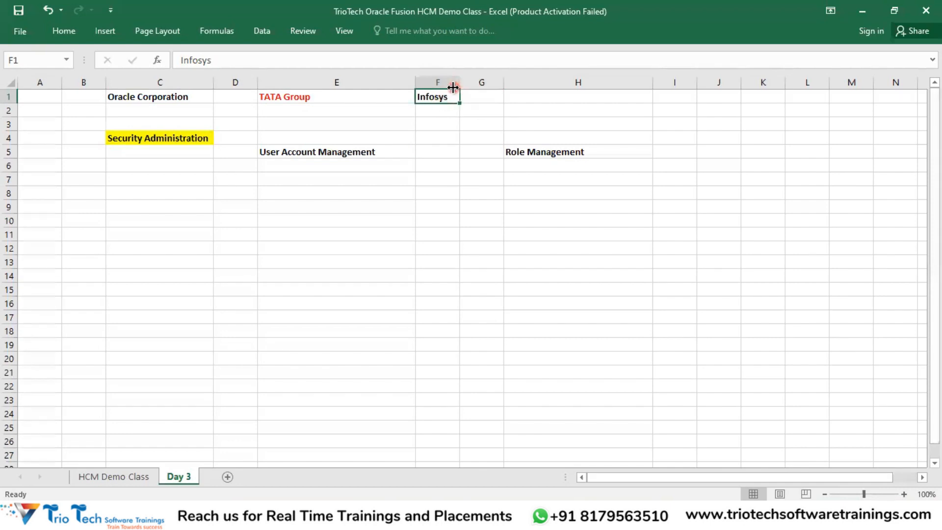
{"action": "left_click", "coordinate": [487, 101]}
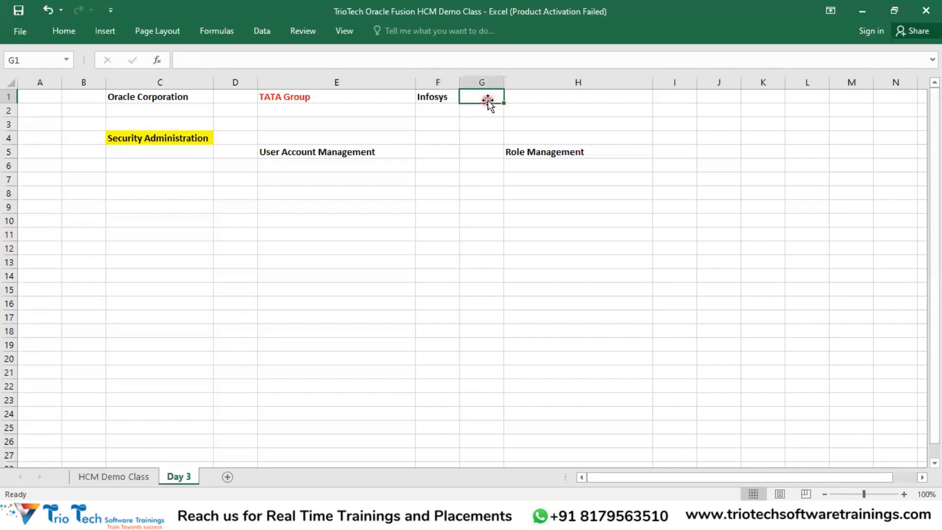
Step: Enter '10 Member' in G1 and auto-fit column G
{"action": "type", "text": "10"}
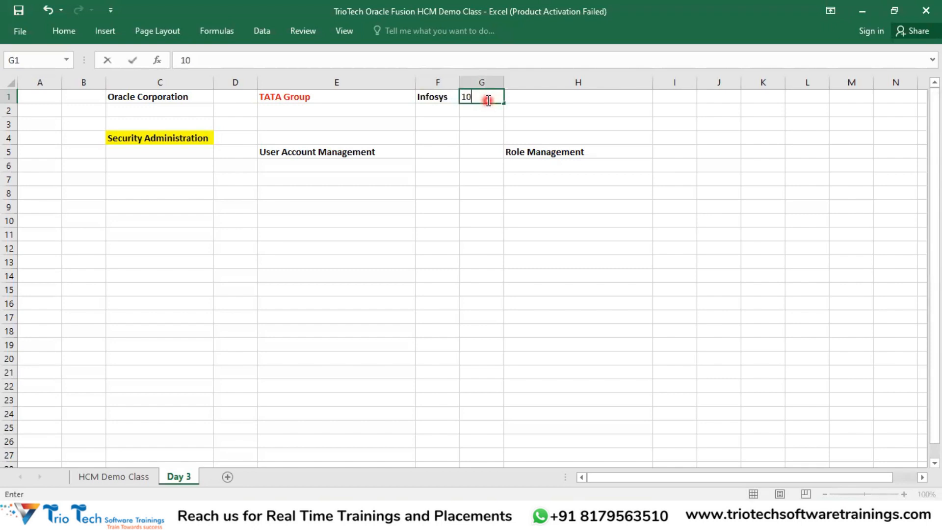
{"action": "key", "text": "BackSpace"}
{"action": "key", "text": "BackSpace"}
{"action": "type", "text": "Member"}
{"action": "key", "text": "Tab"}
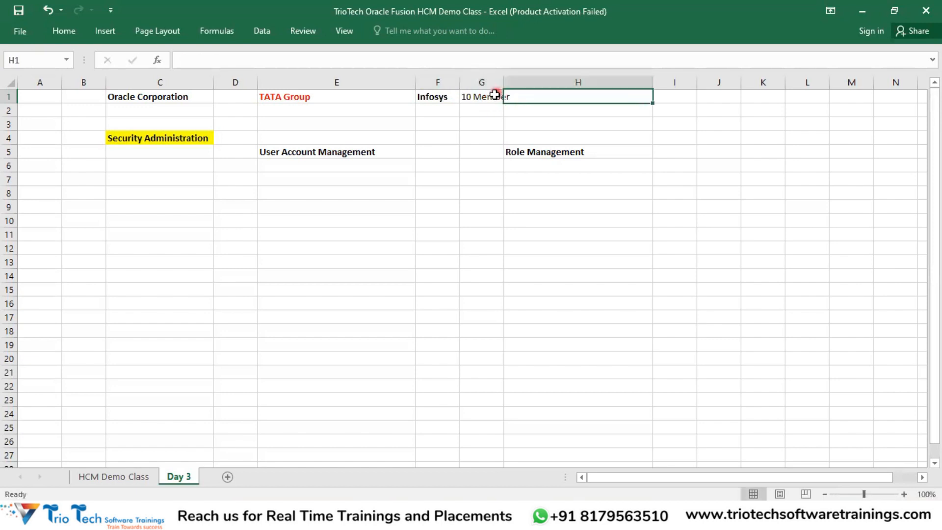
{"action": "left_click", "coordinate": [491, 82]}
{"action": "double_click", "coordinate": [503, 83]}
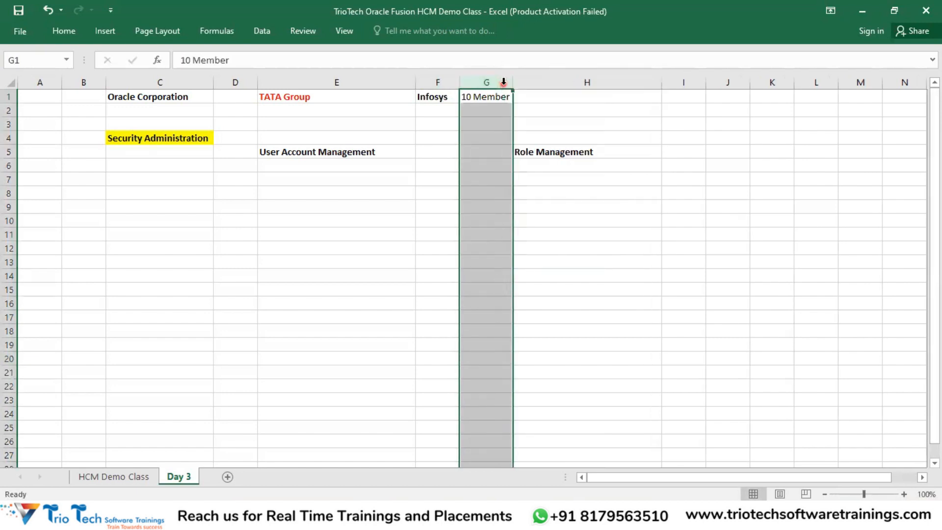
Step: Enter 'Implementation Team' in H1
{"action": "left_click", "coordinate": [559, 96]}
{"action": "type", "text": "Impl"}
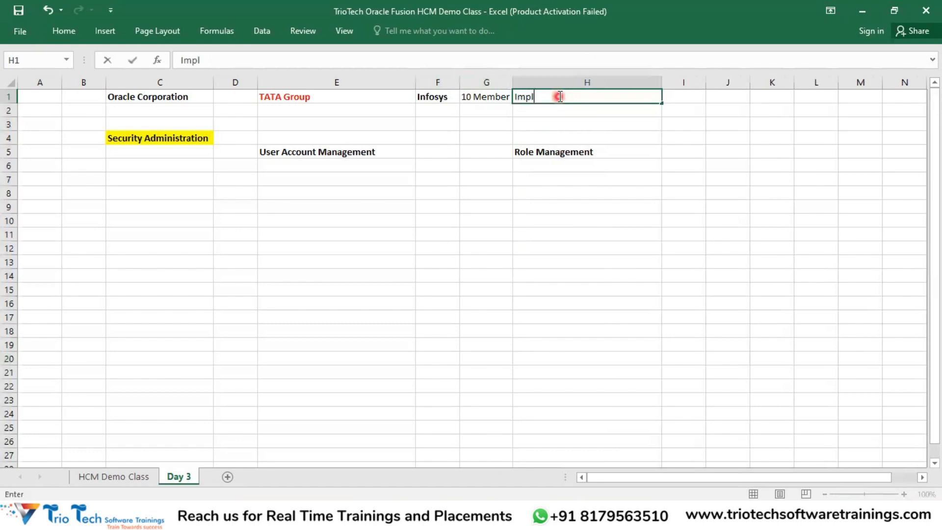
{"action": "type", "text": "ementation Team"}
{"action": "key", "text": "Return"}
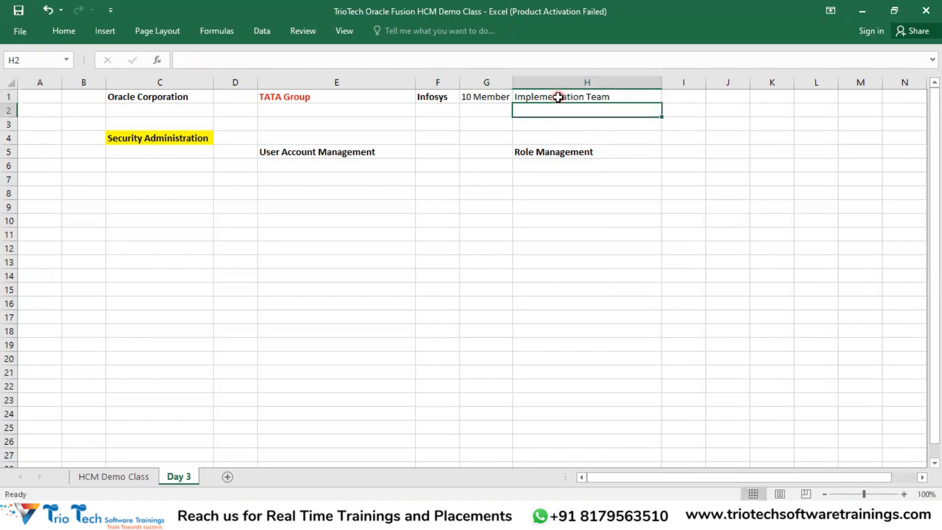
{"action": "left_click", "coordinate": [299, 109]}
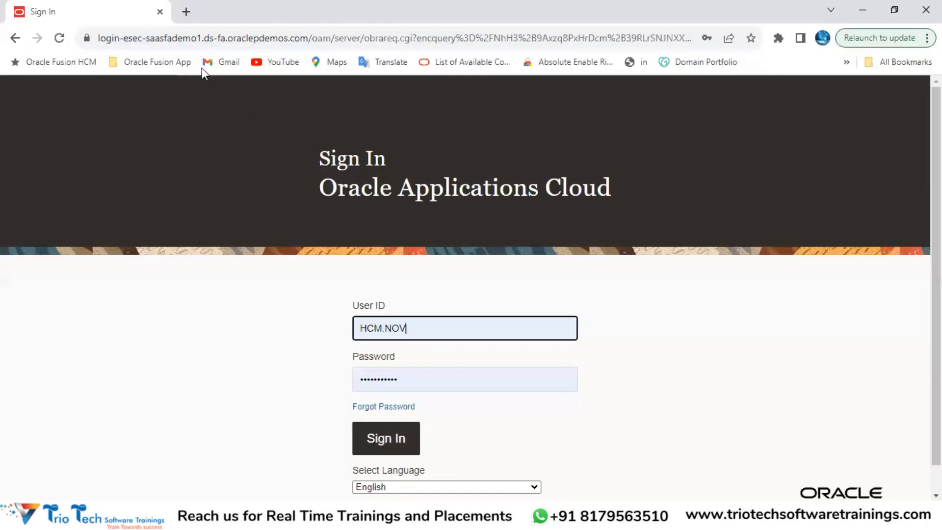
{"action": "left_click", "coordinate": [157, 39]}
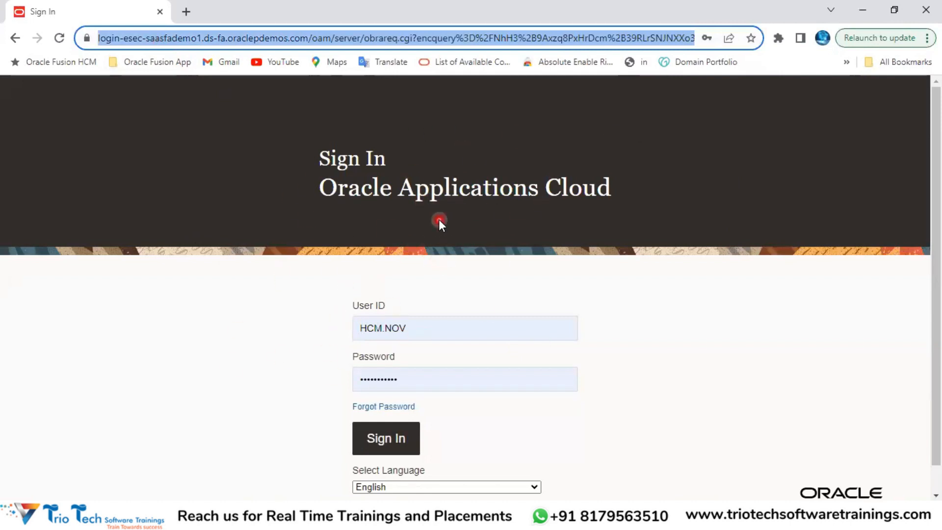
{"action": "key", "text": "alt+Tab"}
{"action": "left_click", "coordinate": [486, 96]}
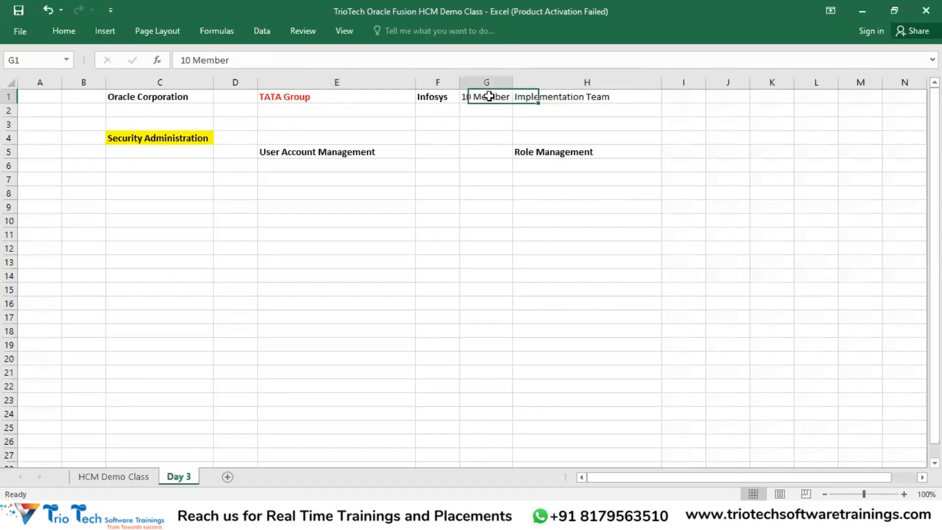
{"action": "left_click", "coordinate": [439, 96]}
{"action": "left_click", "coordinate": [533, 98]}
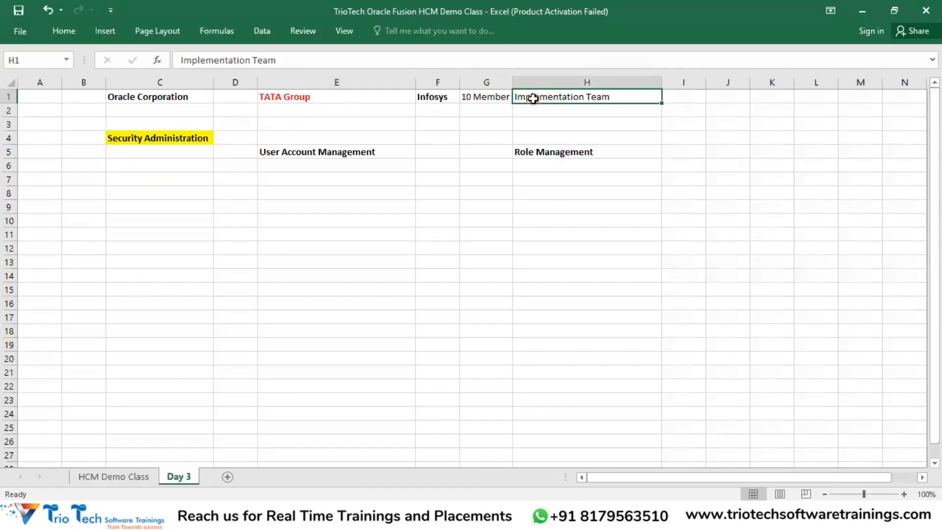
{"action": "left_click", "coordinate": [355, 95]}
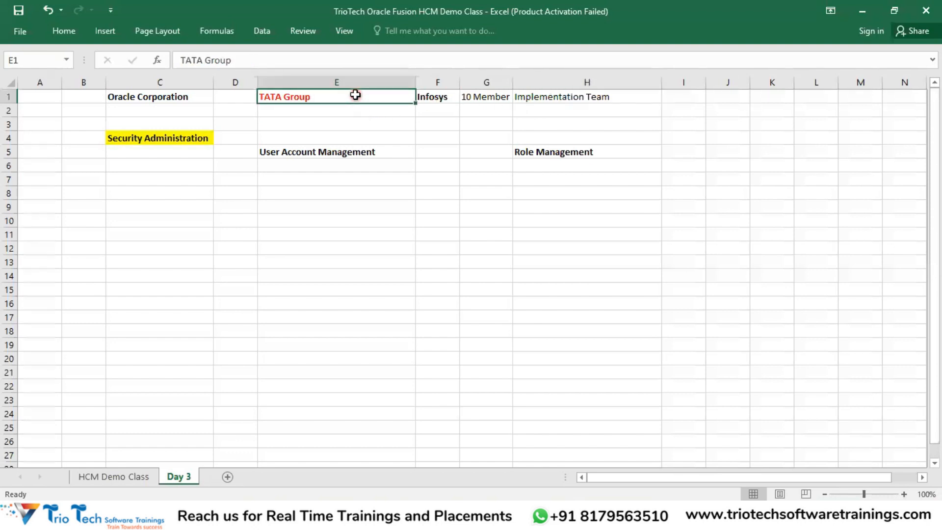
{"action": "left_click", "coordinate": [478, 96]}
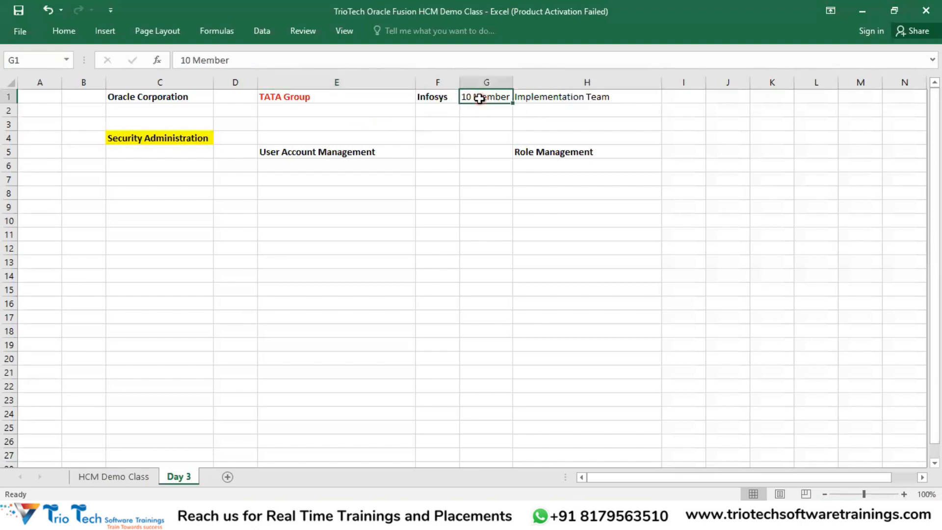
{"action": "key", "text": "alt+Tab"}
{"action": "left_click", "coordinate": [139, 42]}
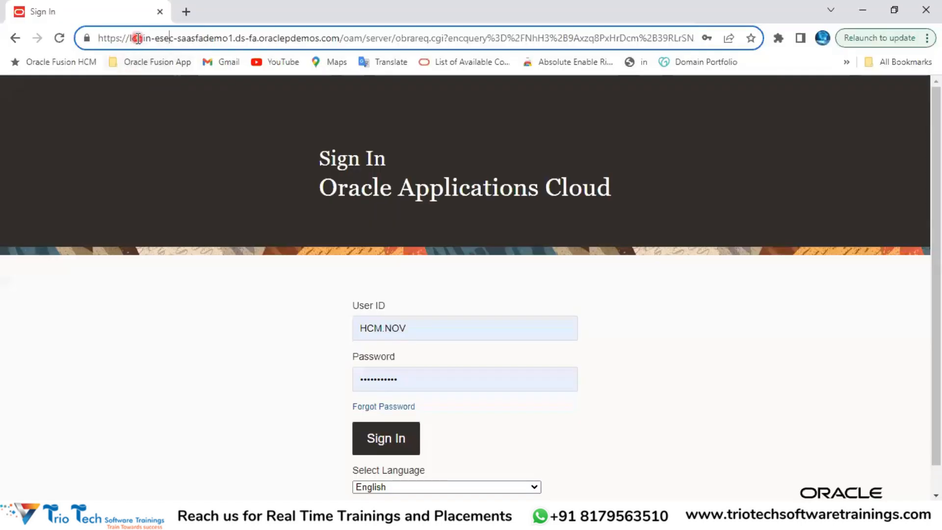
{"action": "left_click_drag", "start_coordinate": [233, 39], "coordinate": [97, 39]}
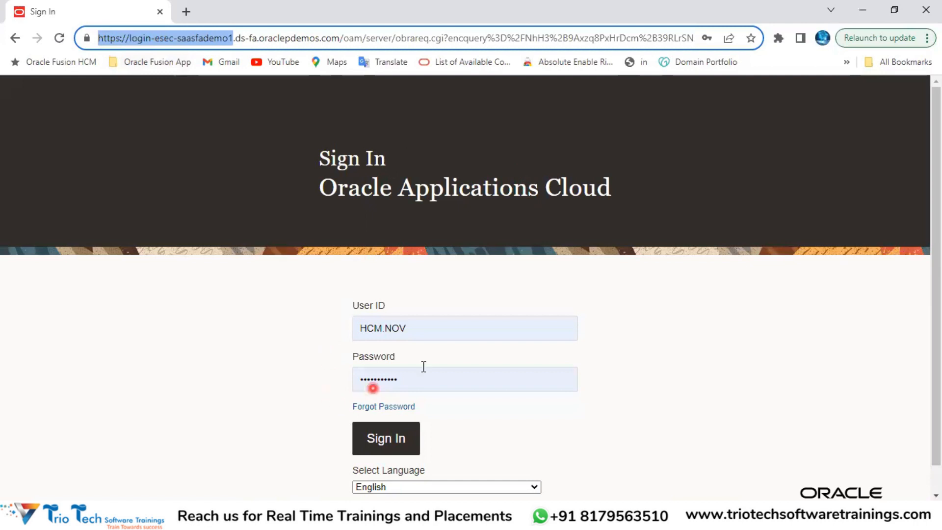
{"action": "left_click", "coordinate": [423, 328]}
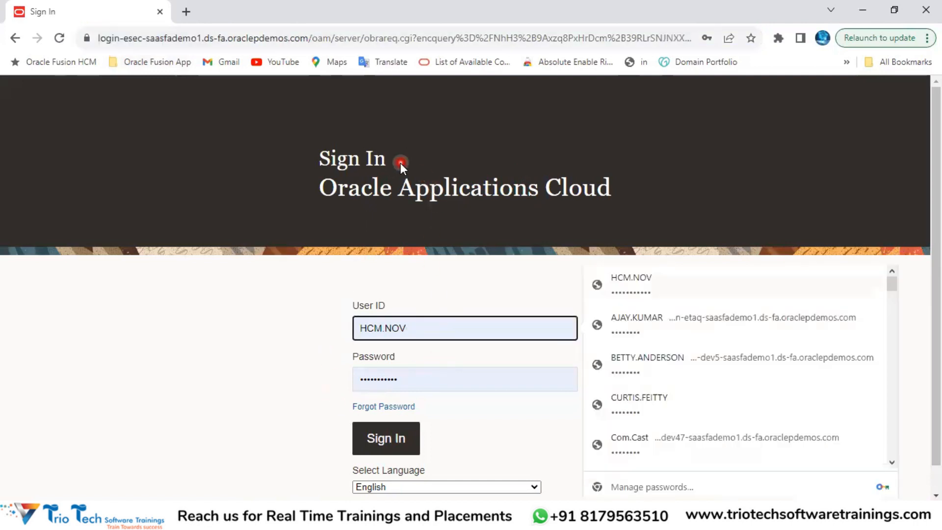
{"action": "left_click", "coordinate": [168, 38]}
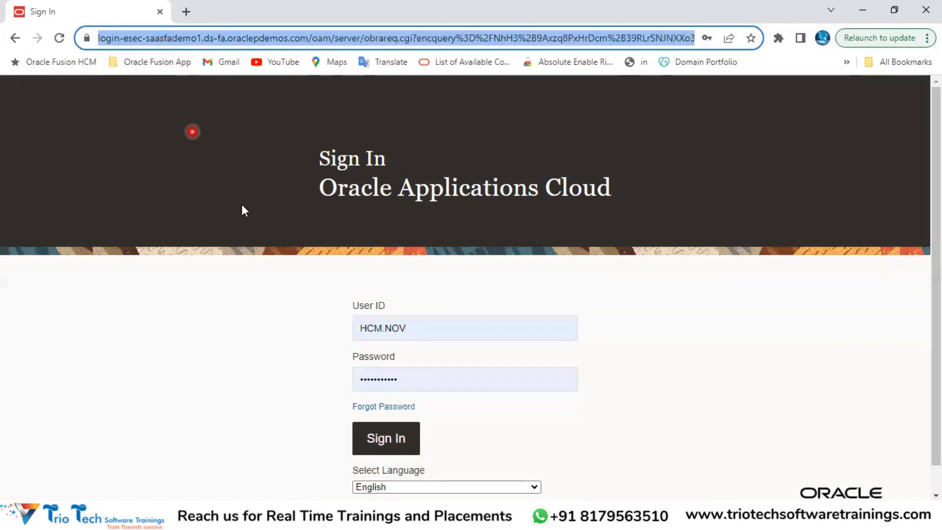
{"action": "left_click", "coordinate": [410, 328]}
{"action": "left_click", "coordinate": [406, 373]}
{"action": "left_click", "coordinate": [408, 328]}
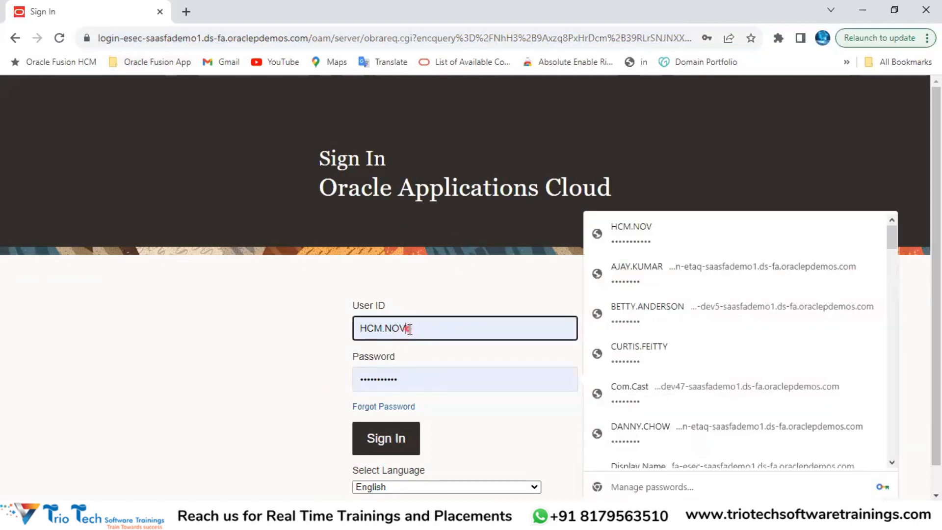
{"action": "left_click", "coordinate": [410, 373]}
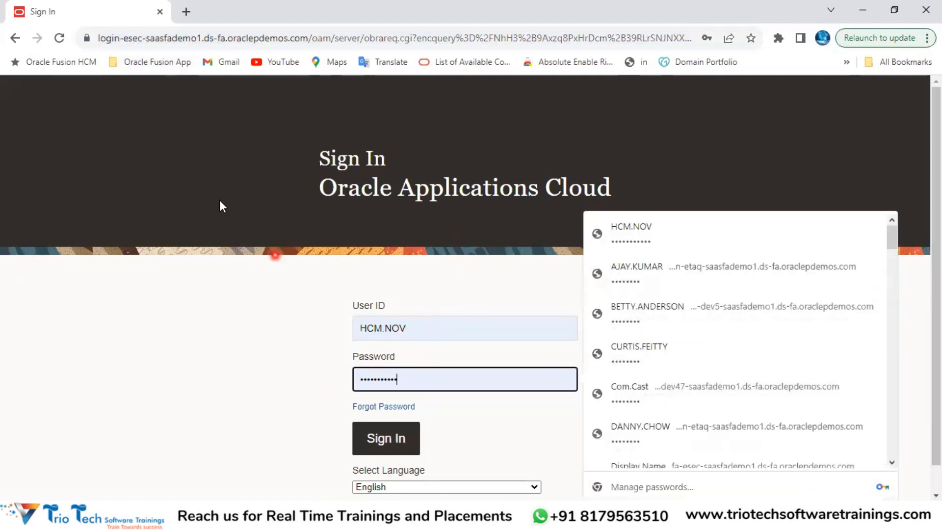
{"action": "left_click", "coordinate": [155, 38]}
{"action": "key", "text": "alt+Tab"}
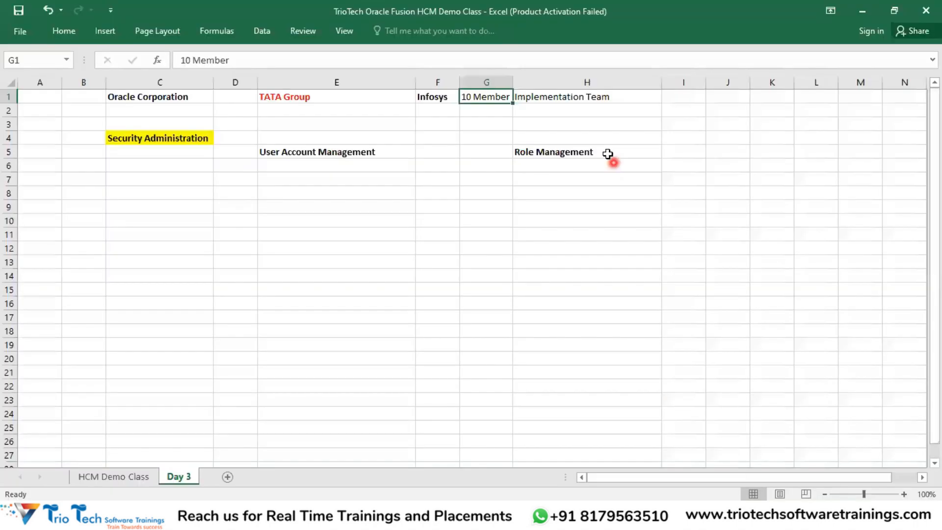
{"action": "left_click", "coordinate": [541, 100]}
{"action": "left_click", "coordinate": [487, 96]}
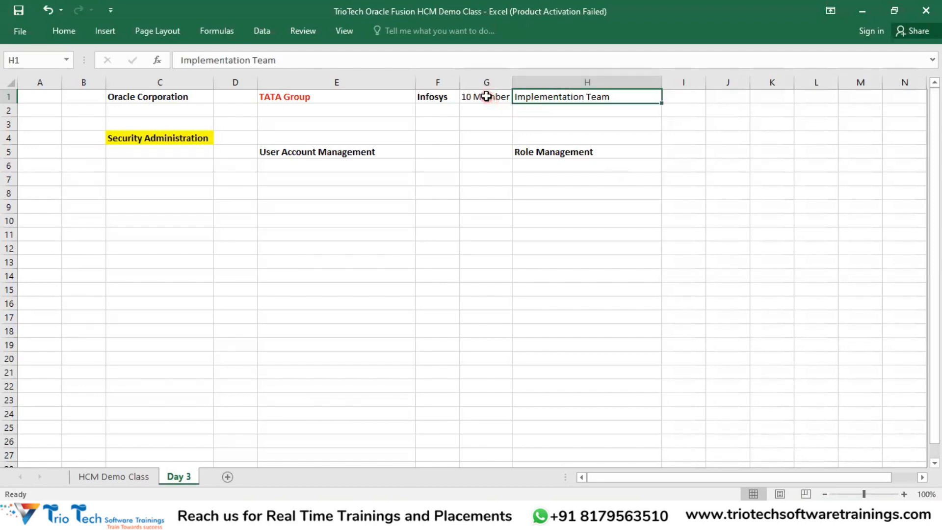
{"action": "left_click", "coordinate": [524, 101]}
{"action": "left_click", "coordinate": [488, 98]}
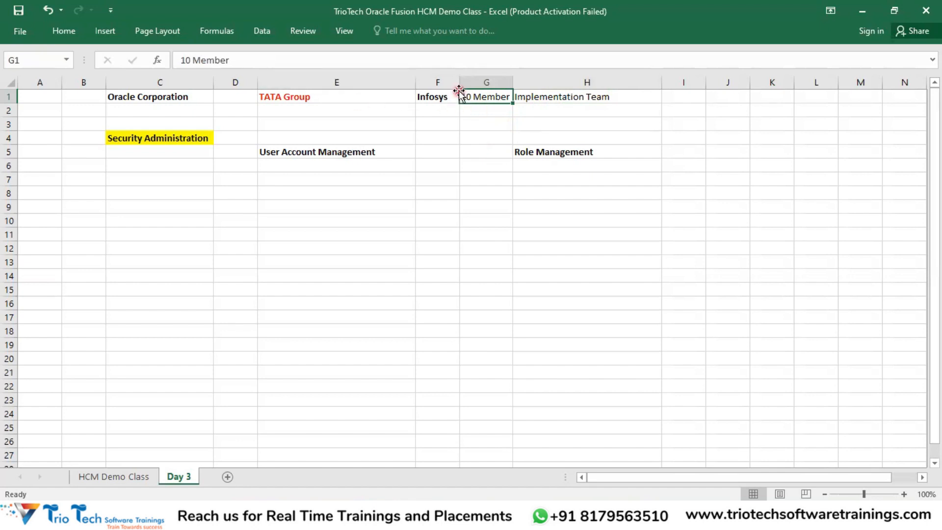
{"action": "key", "text": "alt+Tab"}
{"action": "left_click", "coordinate": [420, 323]}
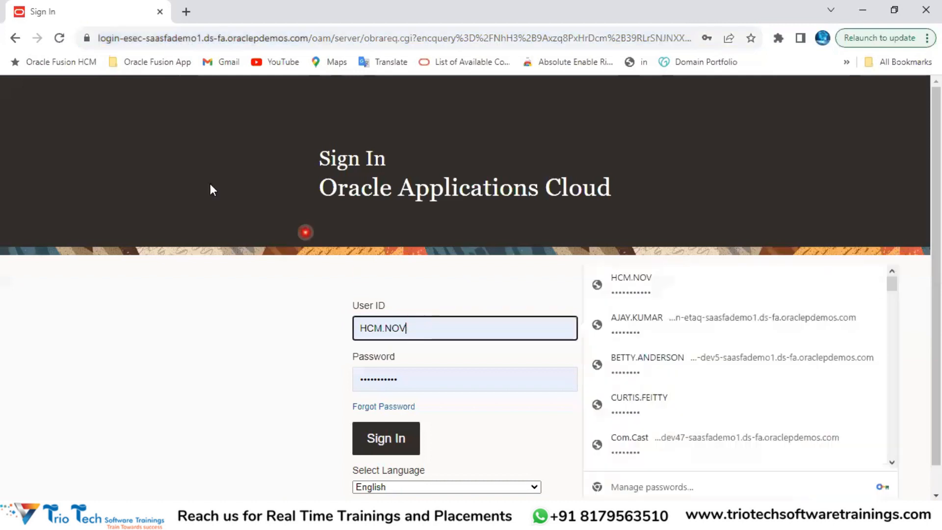
{"action": "left_click", "coordinate": [134, 38]}
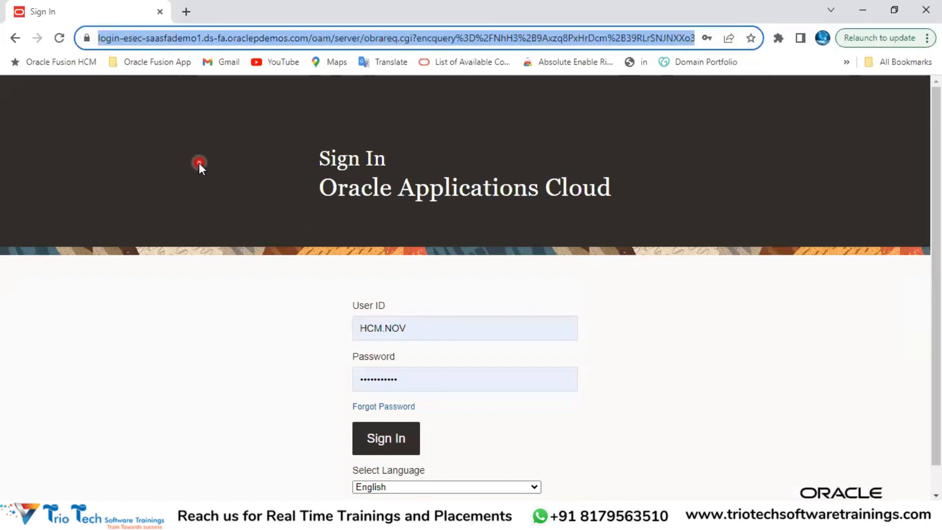
{"action": "key", "text": "alt+Tab"}
{"action": "left_click", "coordinate": [169, 138]}
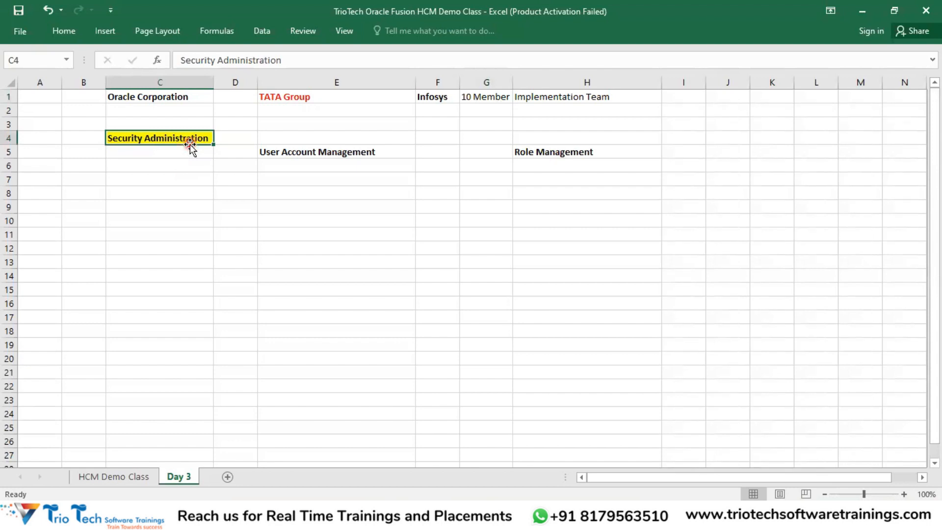
{"action": "left_click", "coordinate": [333, 153]}
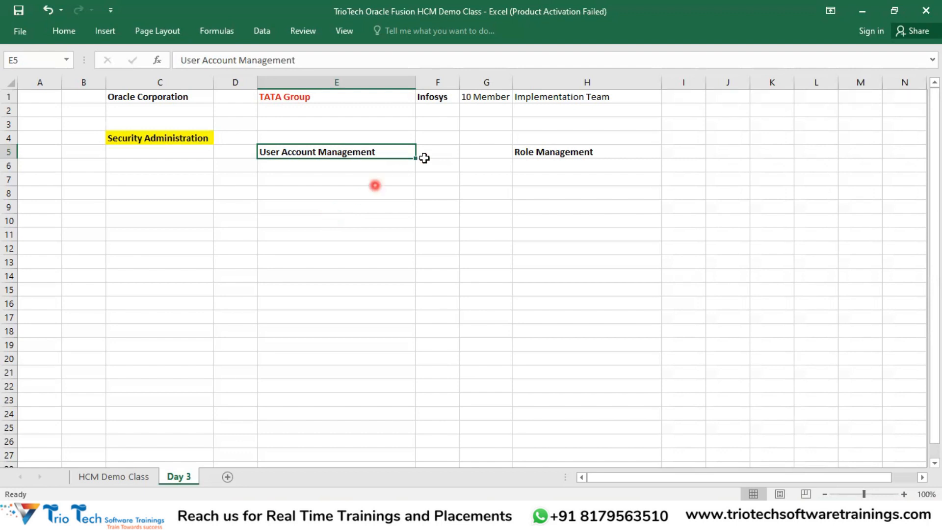
{"action": "left_click", "coordinate": [327, 98]}
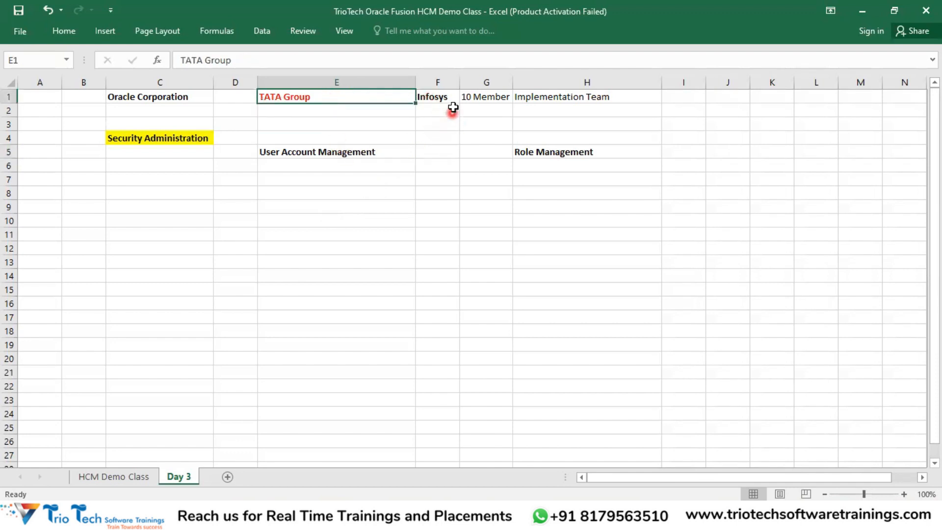
{"action": "left_click", "coordinate": [472, 97]}
{"action": "left_click", "coordinate": [347, 100]}
{"action": "left_click_drag", "start_coordinate": [493, 99], "coordinate": [532, 99]}
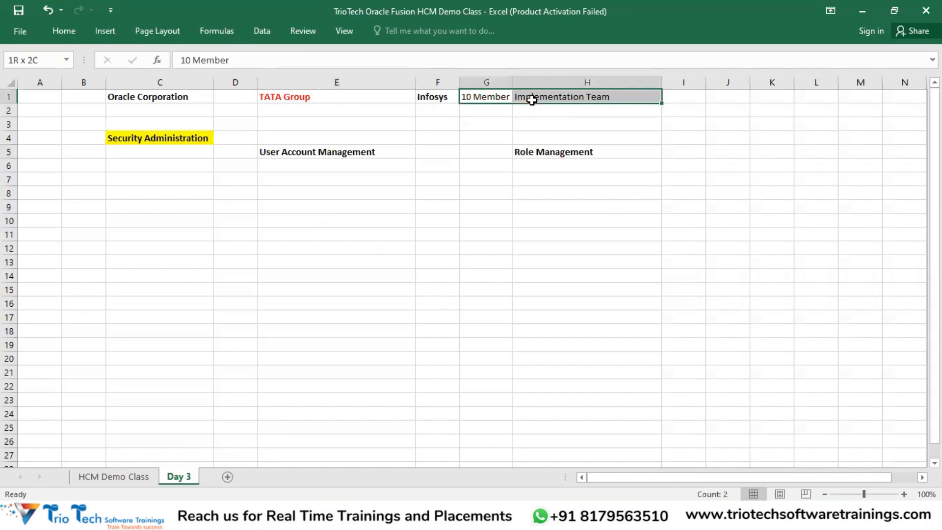
{"action": "left_click", "coordinate": [282, 102]}
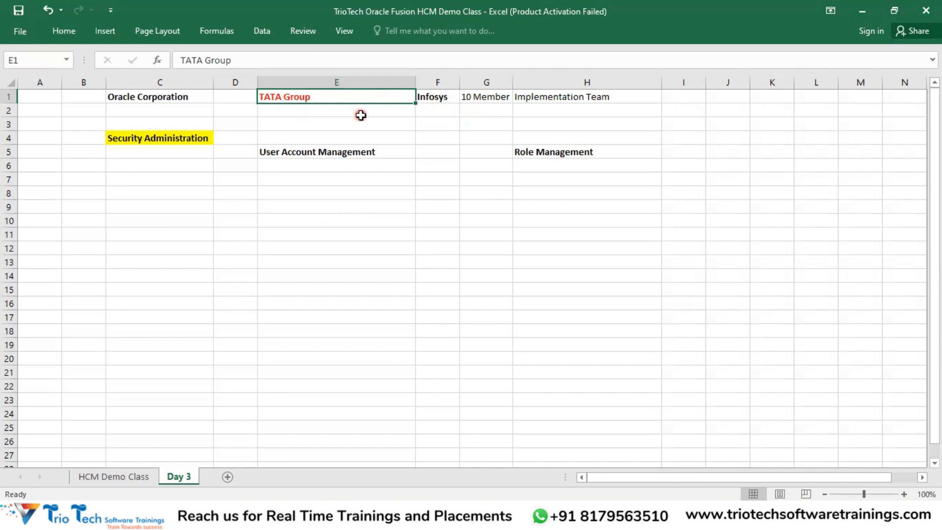
{"action": "left_click", "coordinate": [481, 98]}
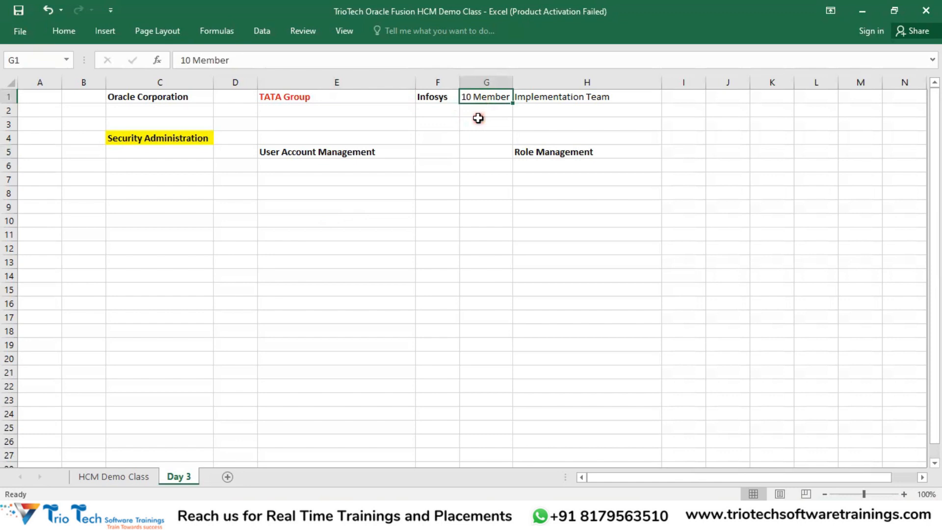
{"action": "left_click_drag", "start_coordinate": [523, 96], "coordinate": [503, 100]}
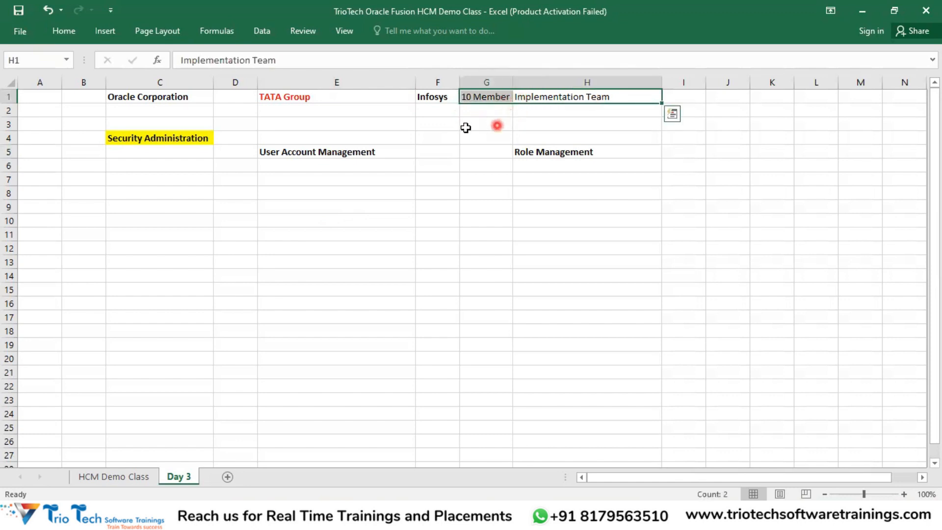
{"action": "left_click", "coordinate": [314, 178]}
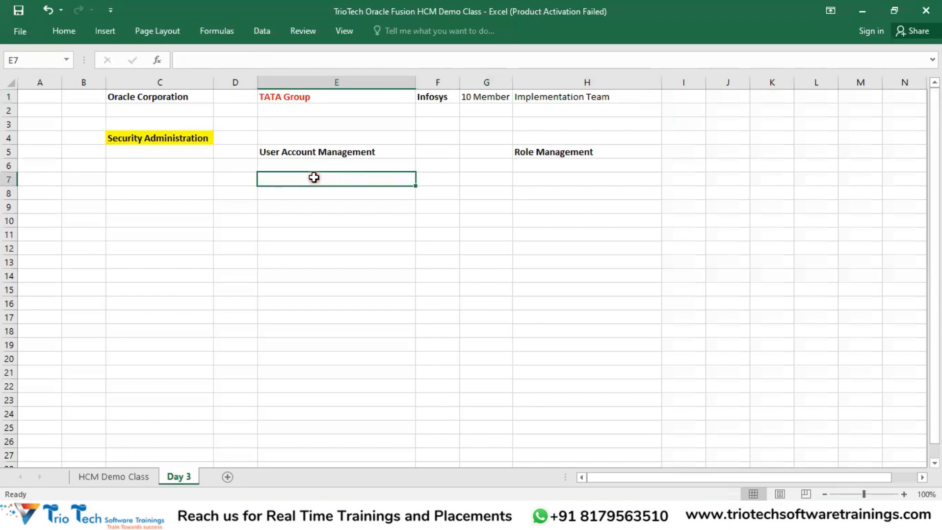
{"action": "left_click", "coordinate": [329, 95]}
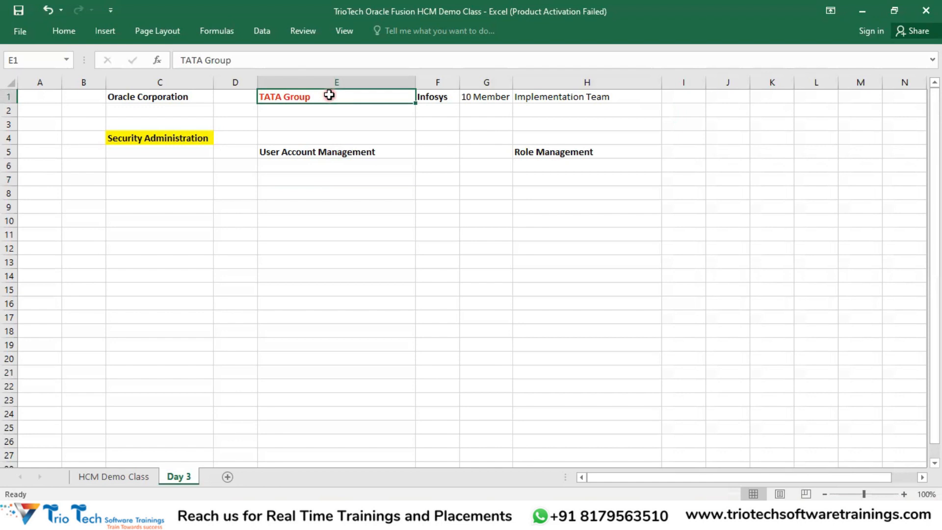
{"action": "left_click", "coordinate": [314, 112]}
{"action": "left_click", "coordinate": [304, 96]}
{"action": "left_click", "coordinate": [300, 110]}
{"action": "left_click", "coordinate": [298, 98]}
{"action": "left_click", "coordinate": [297, 105]}
{"action": "left_click", "coordinate": [296, 97]}
{"action": "left_click", "coordinate": [486, 100]}
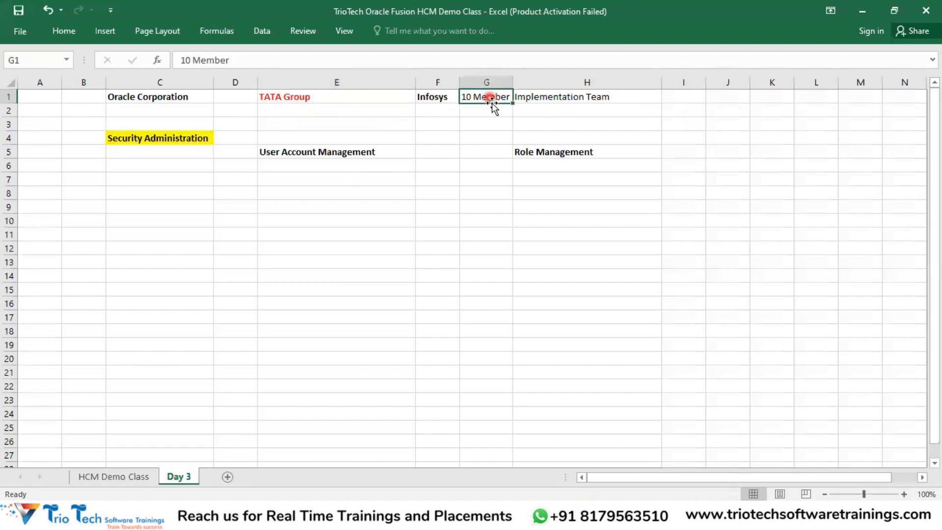
{"action": "left_click", "coordinate": [544, 98]}
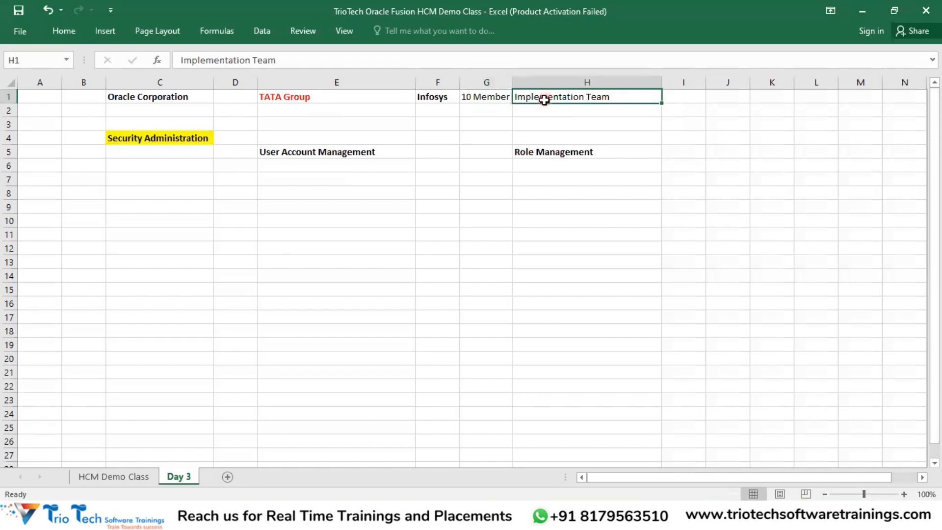
Step: Glance over the Oracle sign-in fields and address, then return to the Day 3 workbook
{"action": "left_click", "coordinate": [387, 516]}
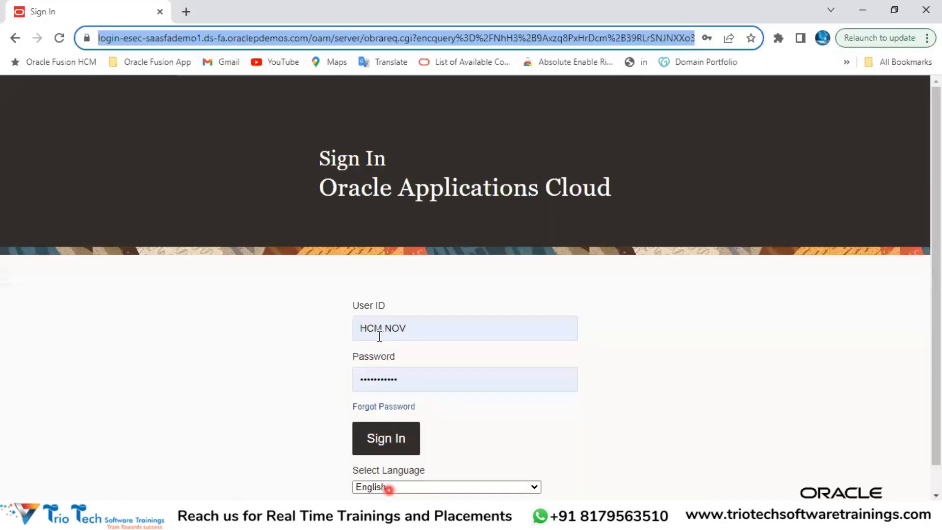
{"action": "left_click", "coordinate": [423, 336]}
{"action": "left_click", "coordinate": [409, 384]}
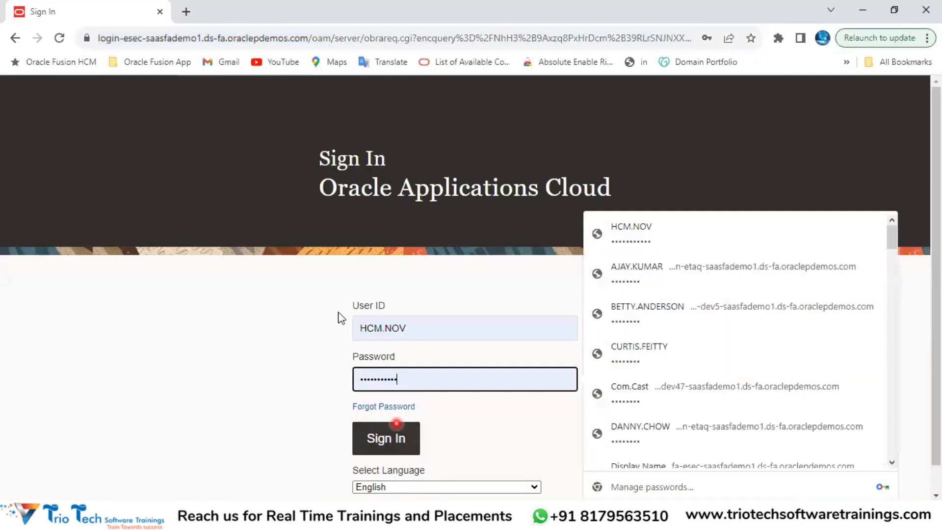
{"action": "left_click", "coordinate": [154, 38]}
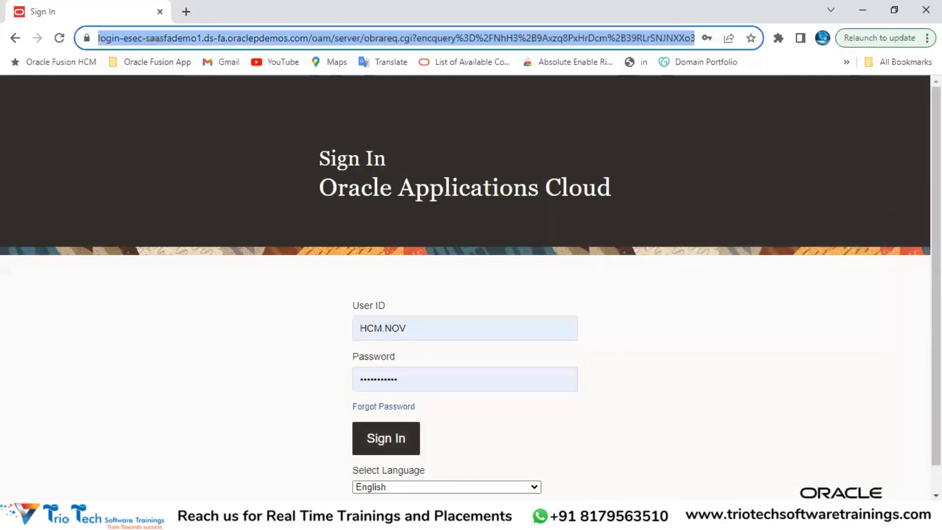
{"action": "left_click", "coordinate": [418, 515]}
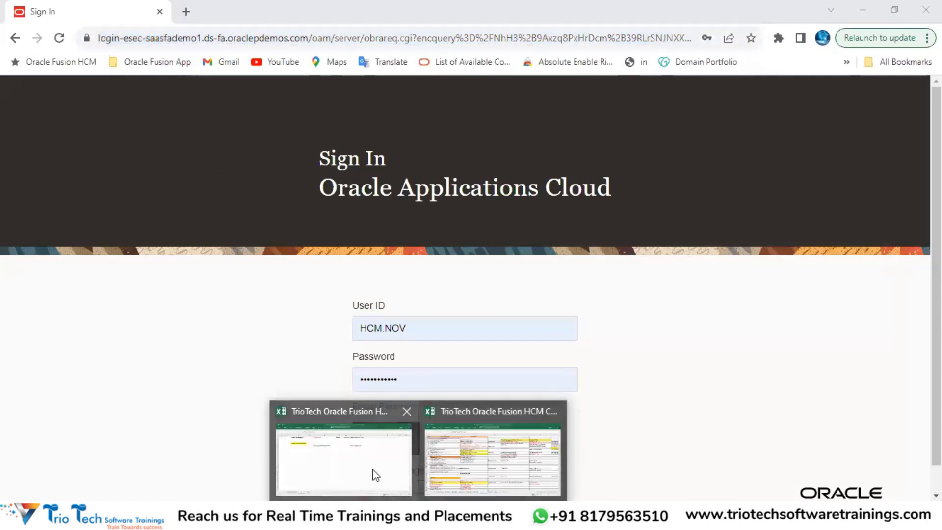
{"action": "left_click", "coordinate": [378, 454]}
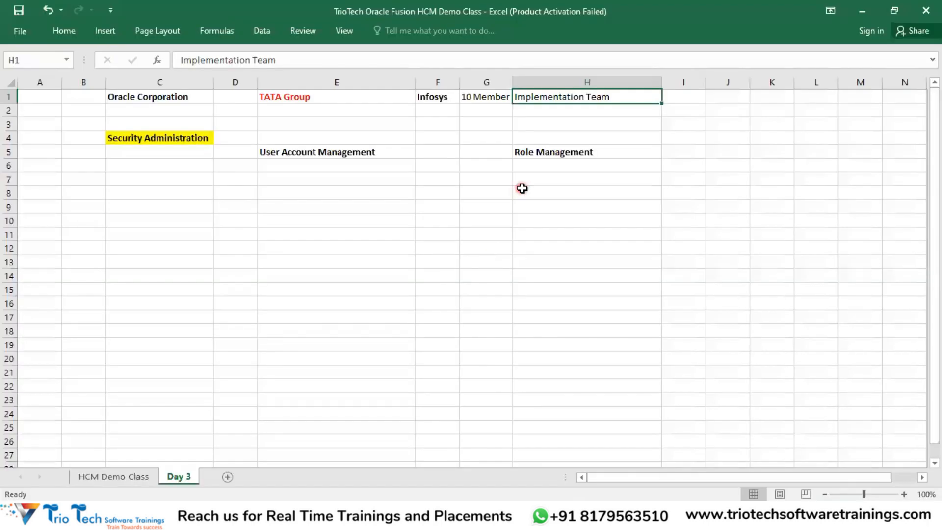
{"action": "left_click", "coordinate": [483, 99]}
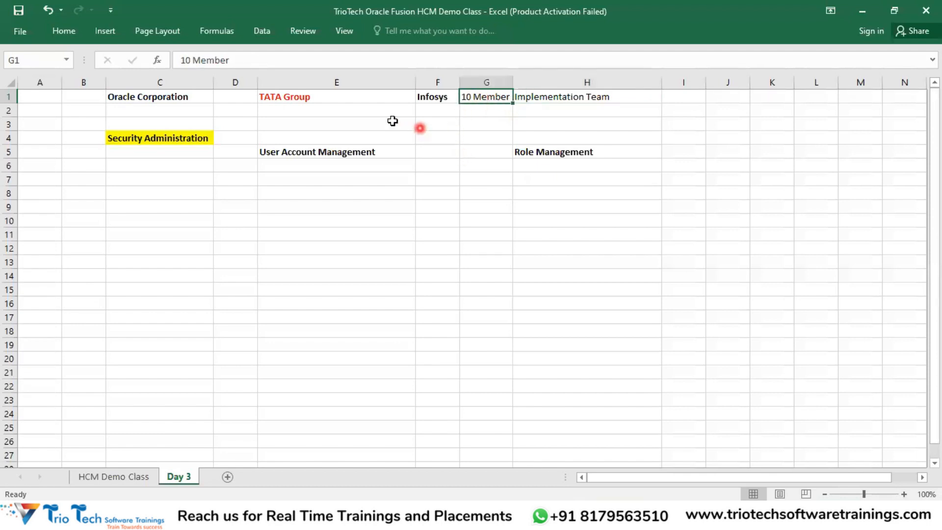
{"action": "left_click", "coordinate": [326, 98]}
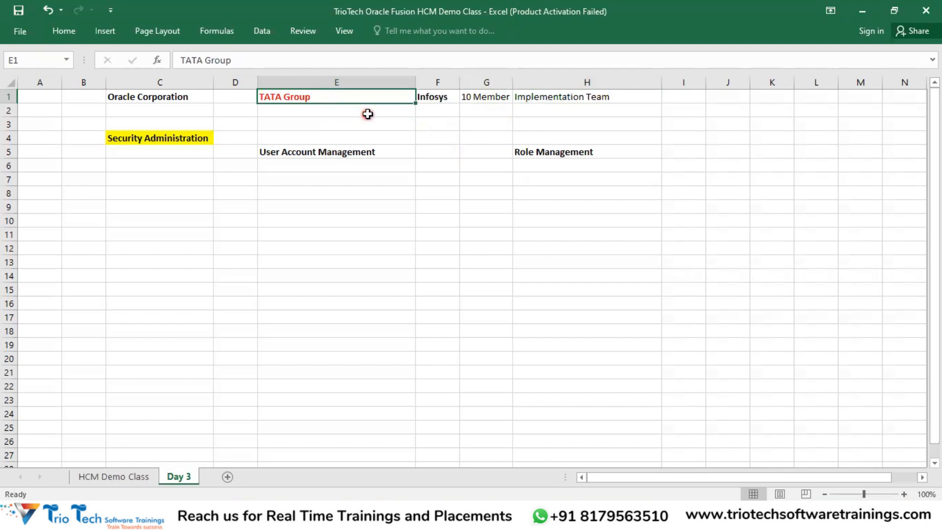
{"action": "left_click", "coordinate": [496, 98]}
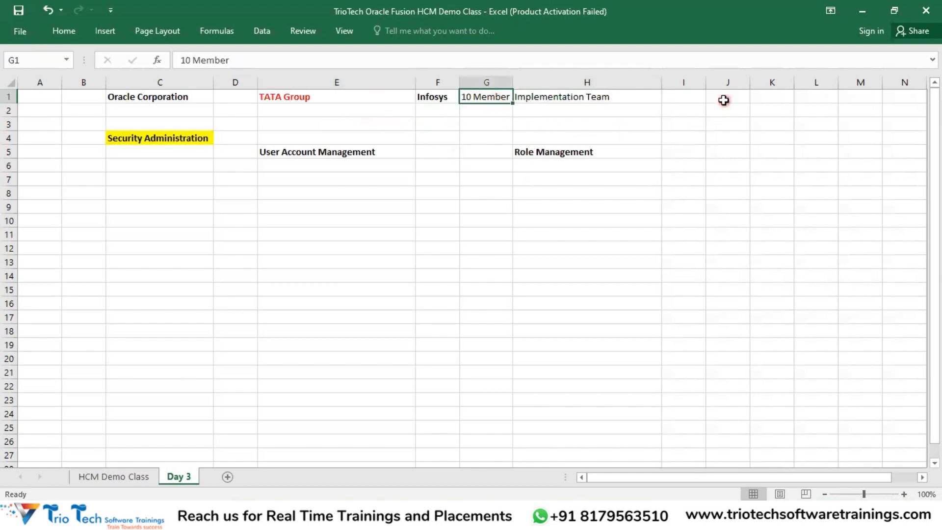
{"action": "left_click_drag", "start_coordinate": [536, 97], "coordinate": [501, 97]}
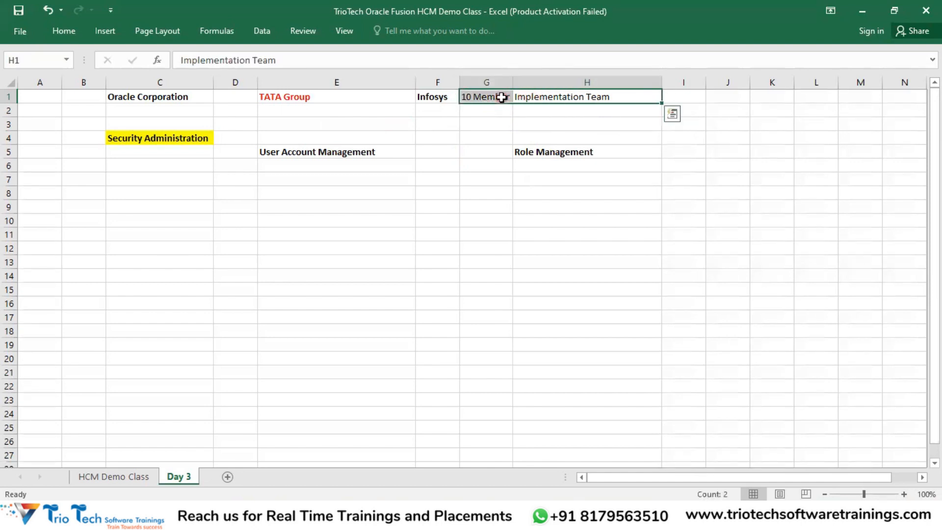
{"action": "left_click", "coordinate": [350, 98]}
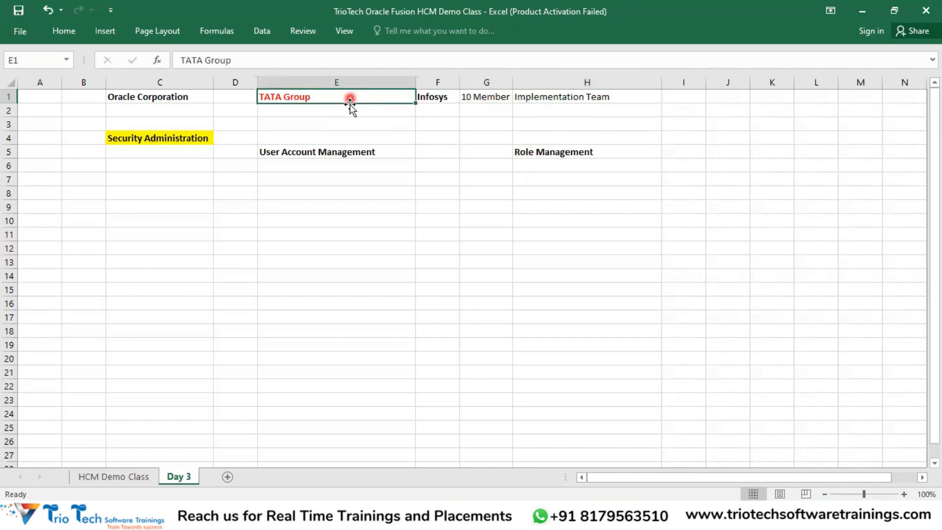
{"action": "left_click", "coordinate": [696, 99]}
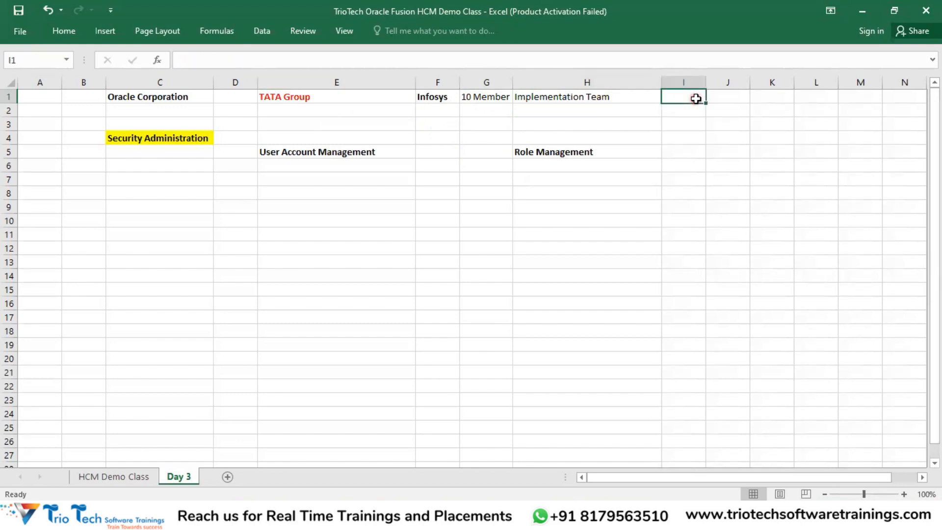
{"action": "left_click_drag", "start_coordinate": [685, 110], "coordinate": [689, 138]}
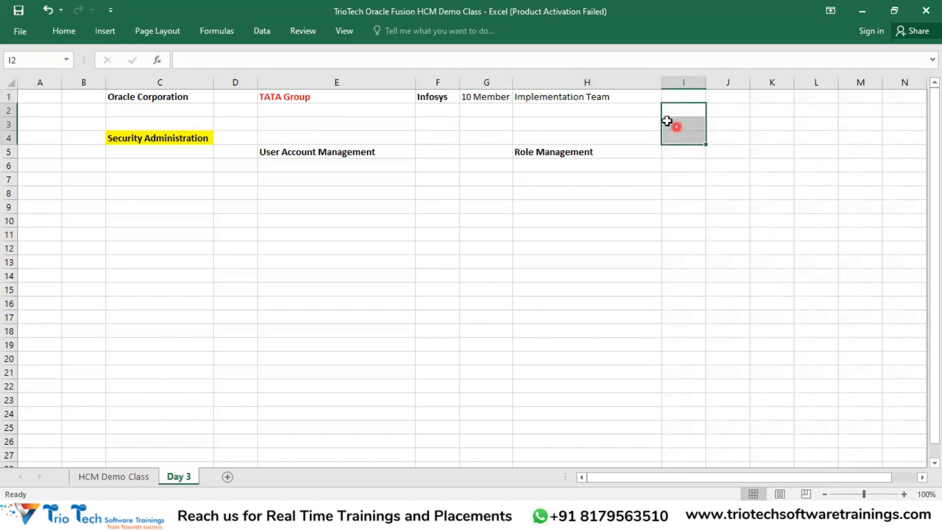
{"action": "left_click", "coordinate": [343, 96]}
{"action": "left_click", "coordinate": [686, 100]}
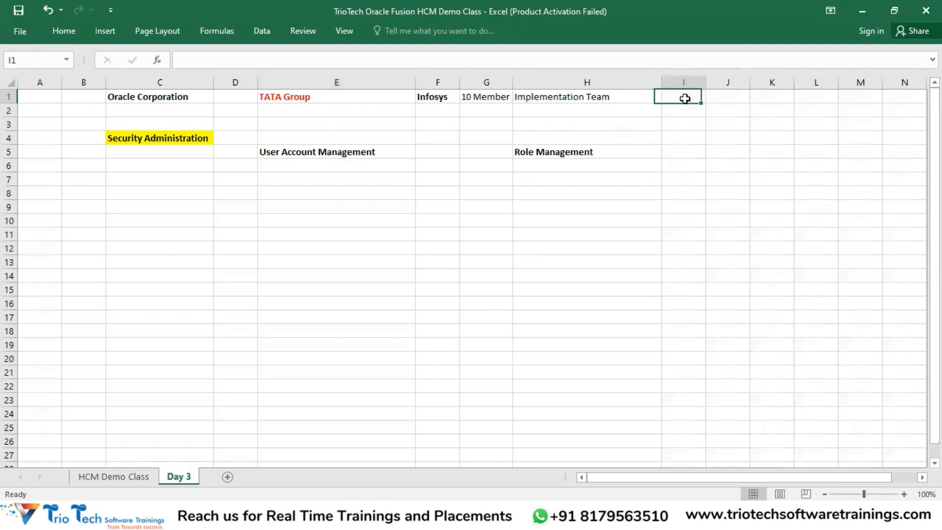
{"action": "left_click_drag", "start_coordinate": [380, 157], "coordinate": [387, 250]}
{"action": "left_click", "coordinate": [495, 100]}
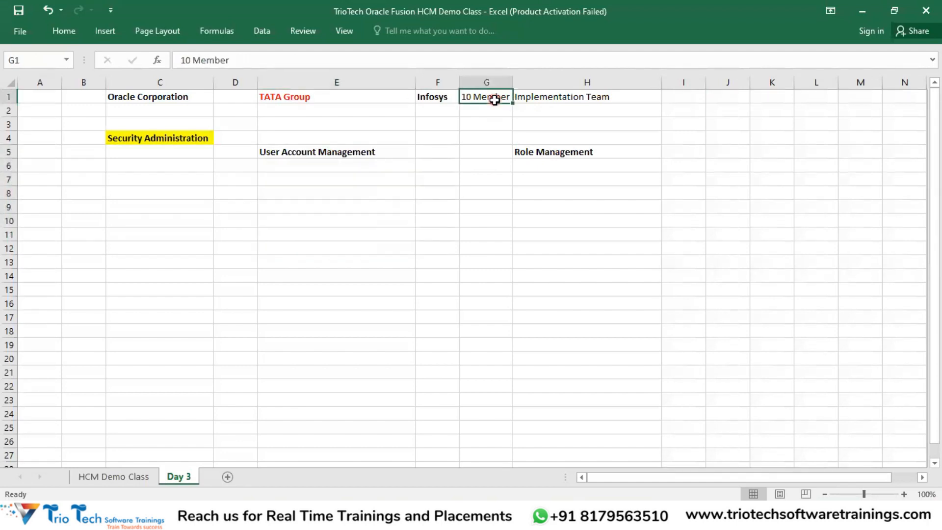
{"action": "left_click", "coordinate": [309, 99]}
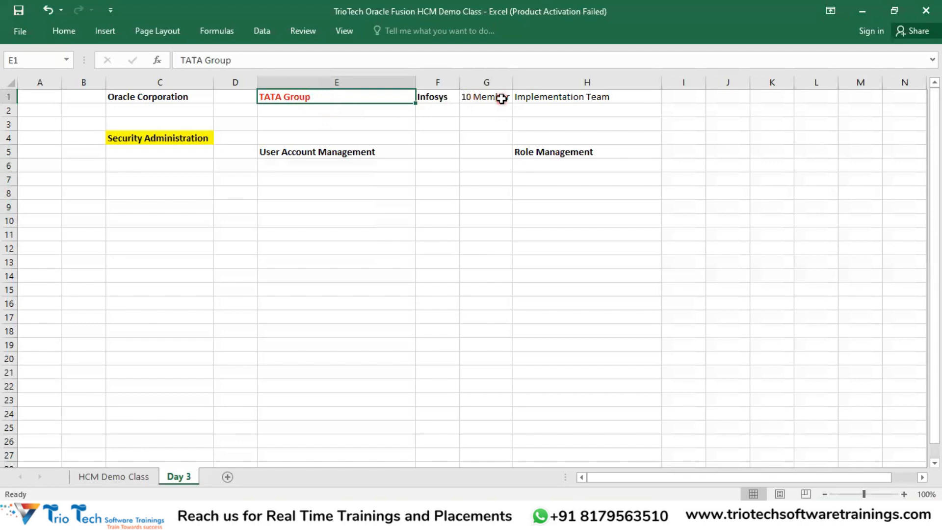
{"action": "left_click_drag", "start_coordinate": [503, 98], "coordinate": [540, 97]}
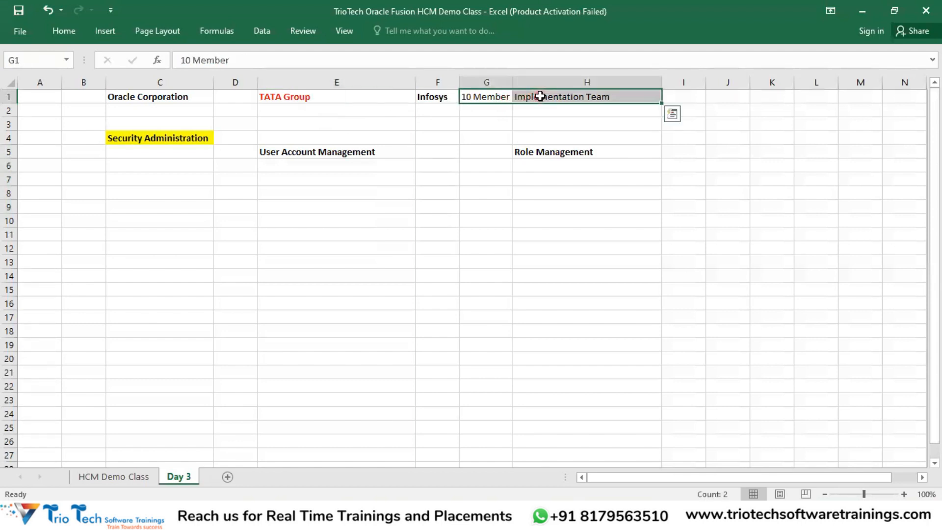
{"action": "left_click", "coordinate": [349, 101]}
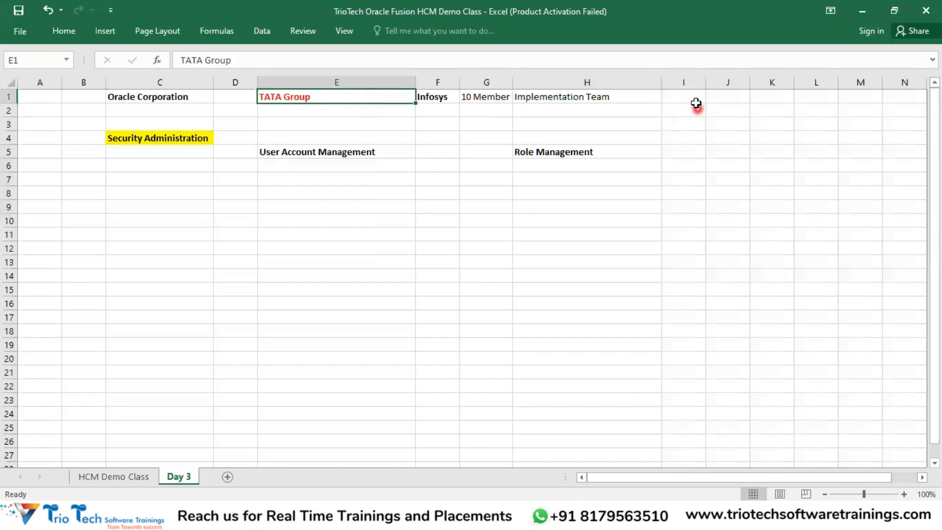
{"action": "left_click_drag", "start_coordinate": [494, 102], "coordinate": [653, 97]}
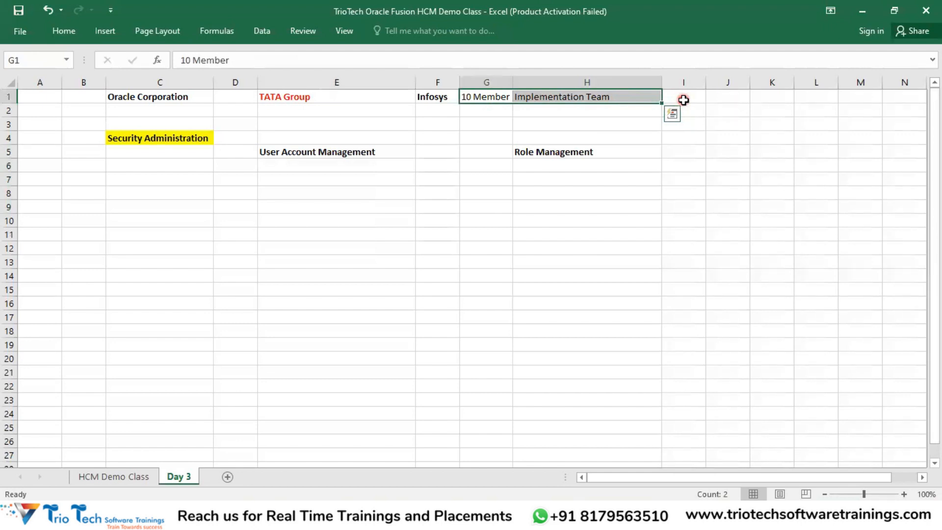
{"action": "left_click_drag", "start_coordinate": [496, 97], "coordinate": [541, 98]}
{"action": "left_click", "coordinate": [297, 183]}
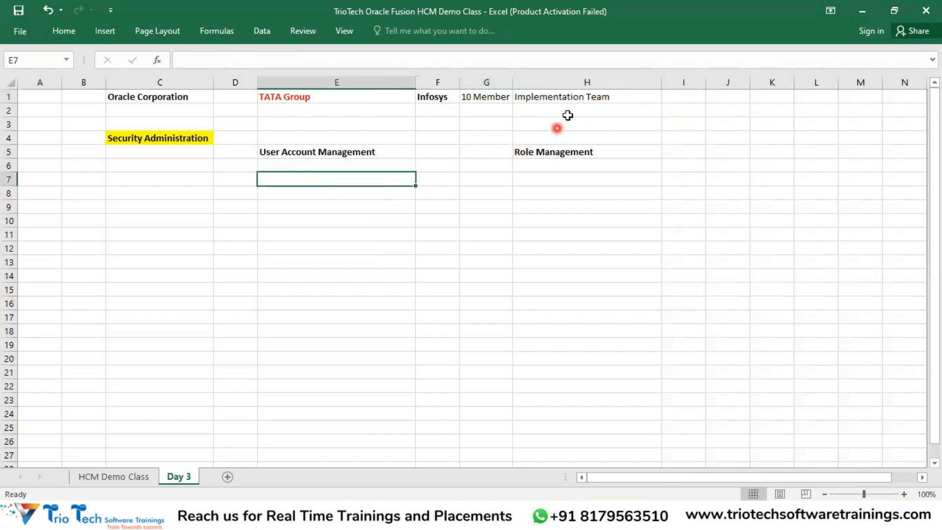
{"action": "left_click", "coordinate": [568, 96]}
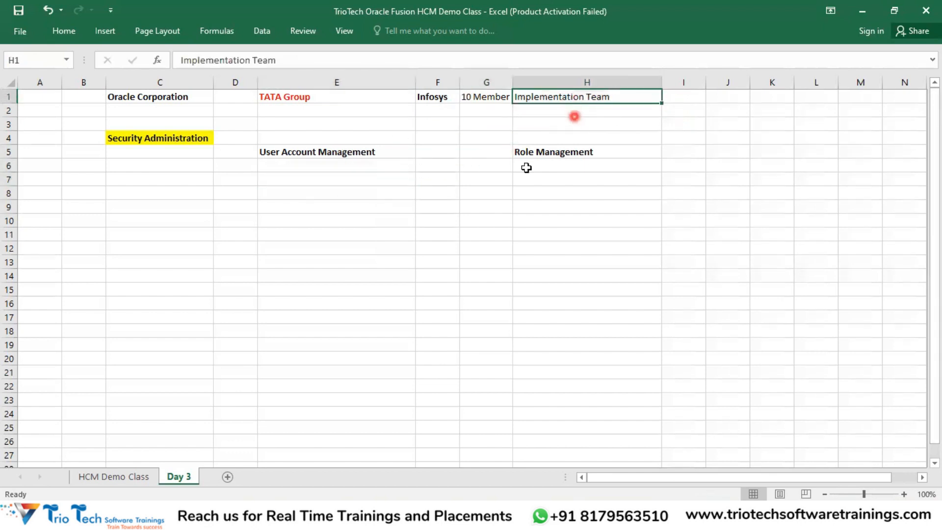
{"action": "left_click", "coordinate": [308, 155]}
{"action": "left_click", "coordinate": [188, 137]}
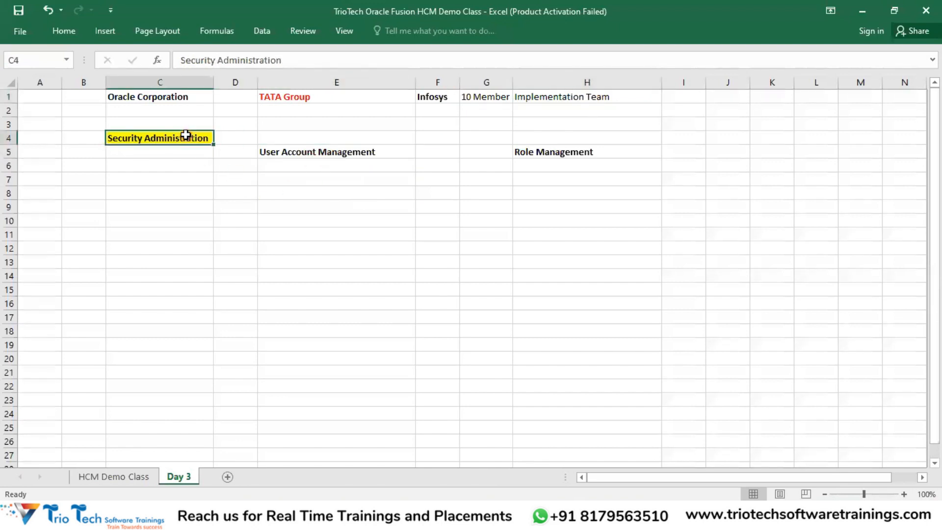
{"action": "left_click", "coordinate": [313, 154]}
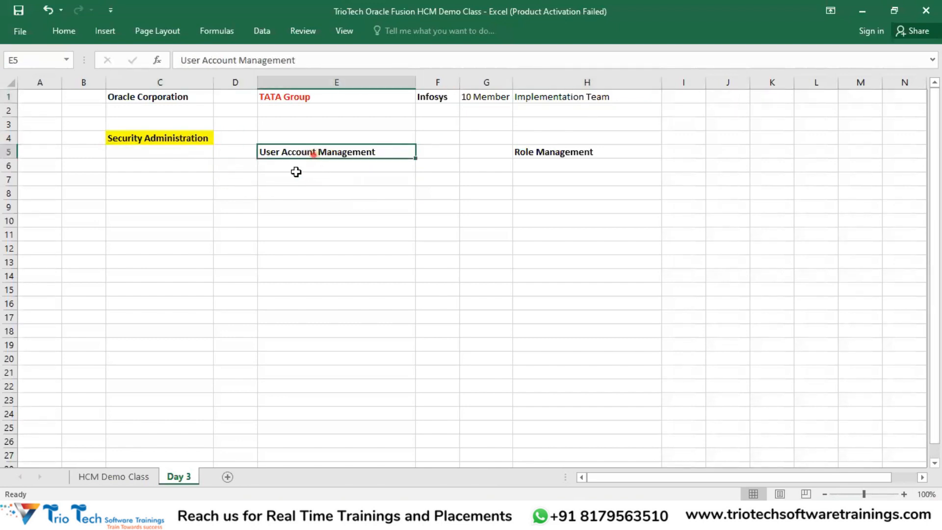
{"action": "left_click_drag", "start_coordinate": [296, 172], "coordinate": [314, 235]}
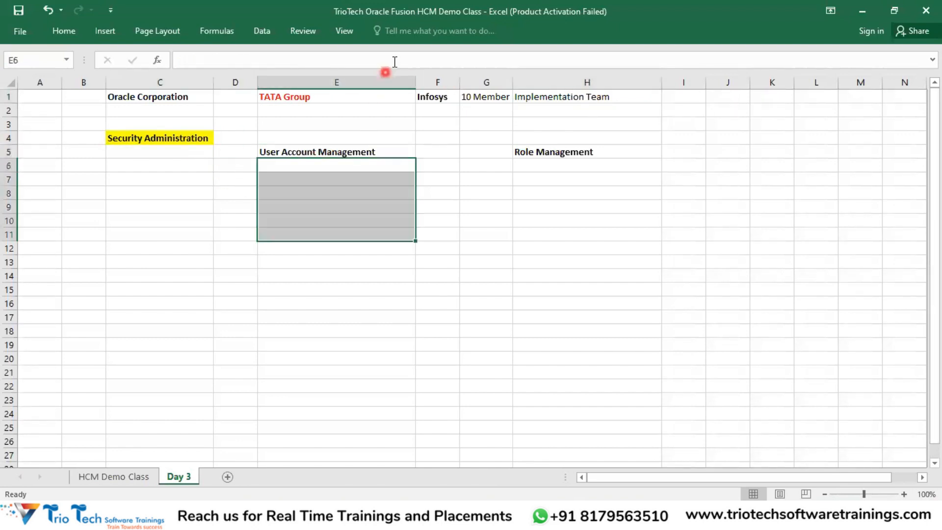
{"action": "left_click", "coordinate": [516, 162]}
{"action": "left_click", "coordinate": [307, 181]}
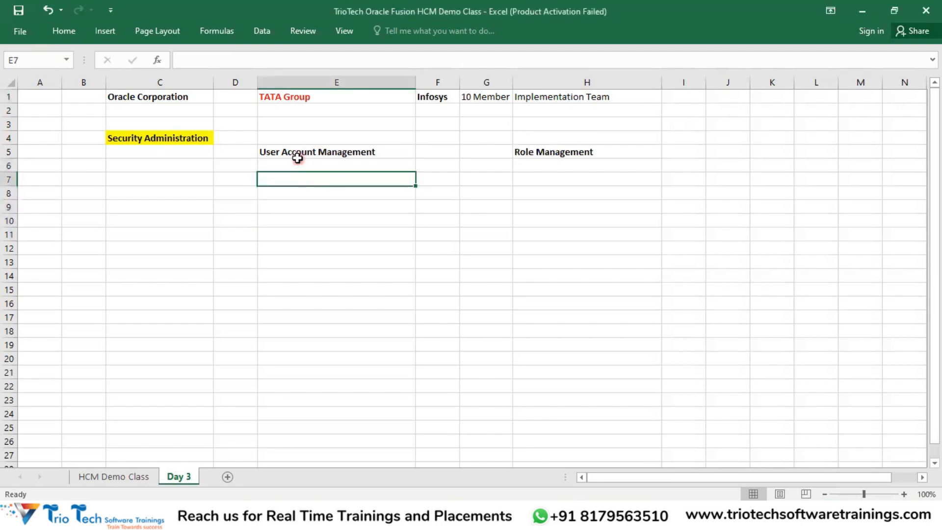
{"action": "left_click", "coordinate": [296, 154]}
{"action": "left_click", "coordinate": [179, 137]}
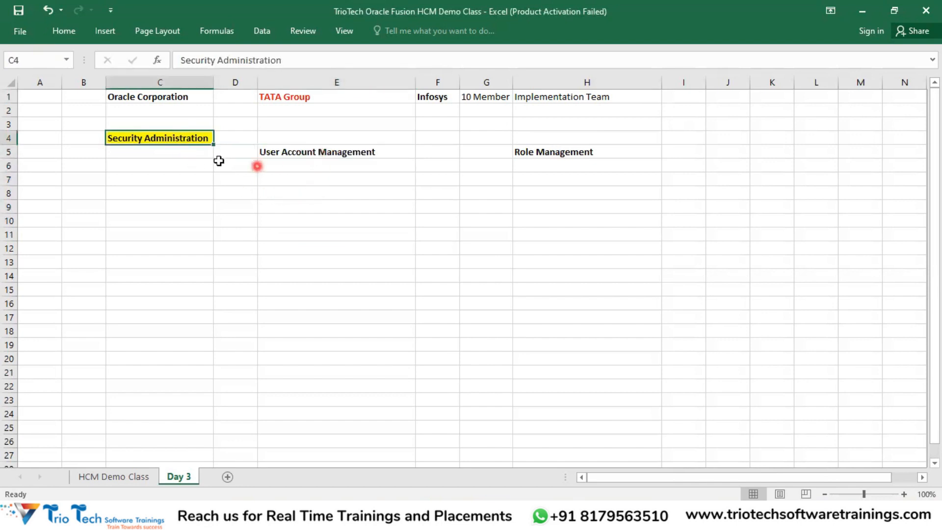
{"action": "left_click", "coordinate": [343, 153]}
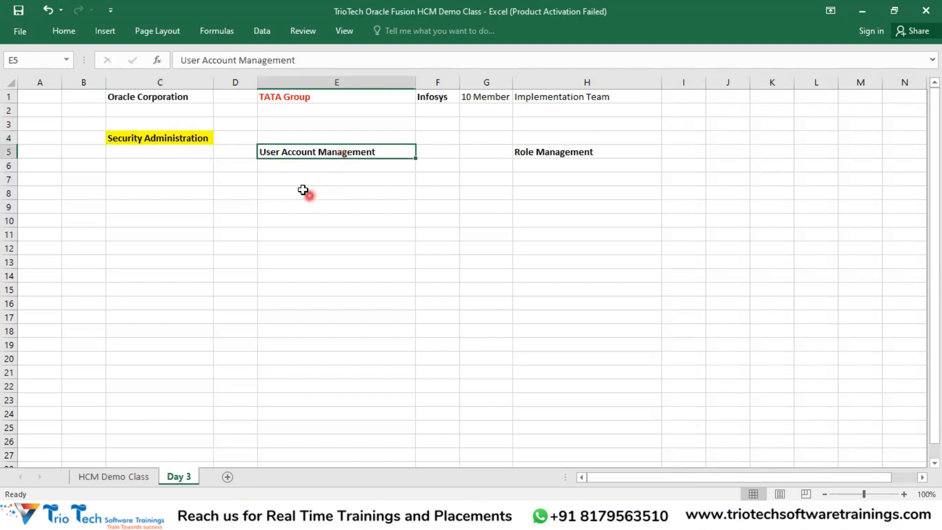
{"action": "left_click_drag", "start_coordinate": [293, 175], "coordinate": [301, 279]}
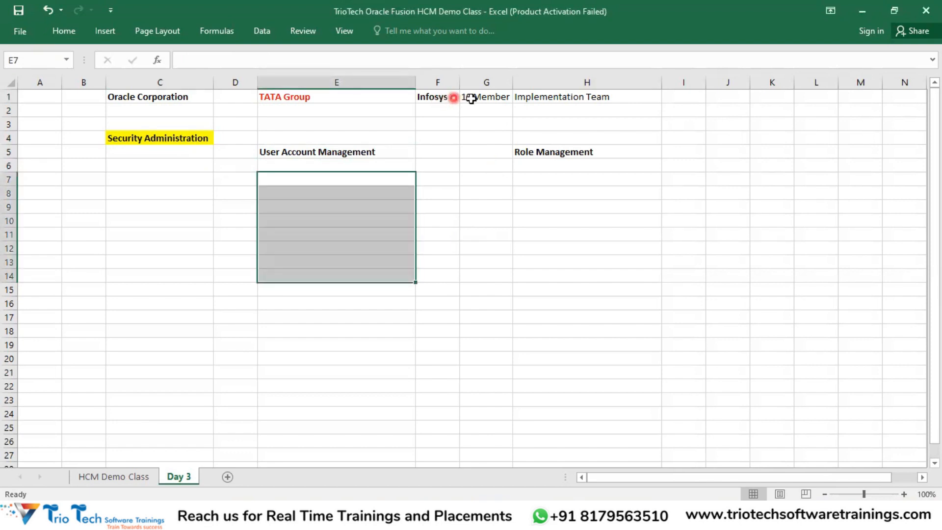
{"action": "left_click_drag", "start_coordinate": [484, 96], "coordinate": [587, 96]}
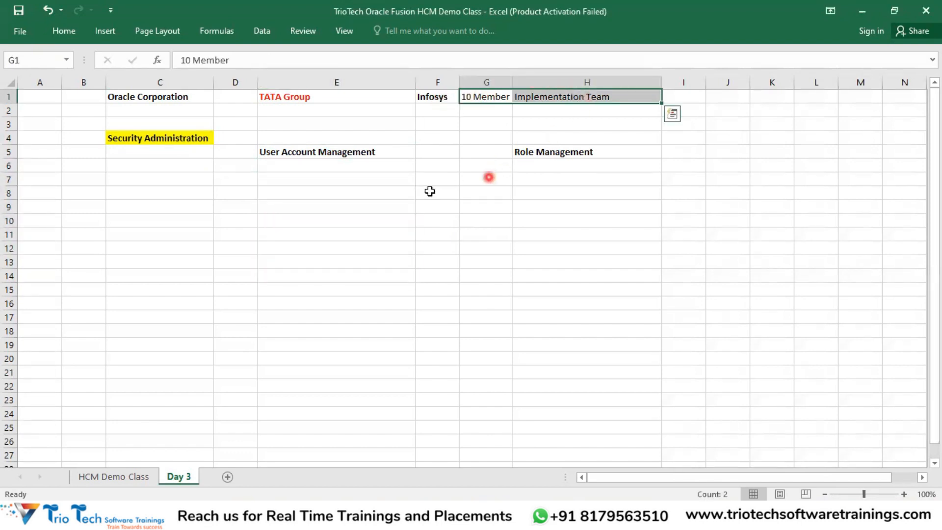
{"action": "left_click", "coordinate": [324, 152]}
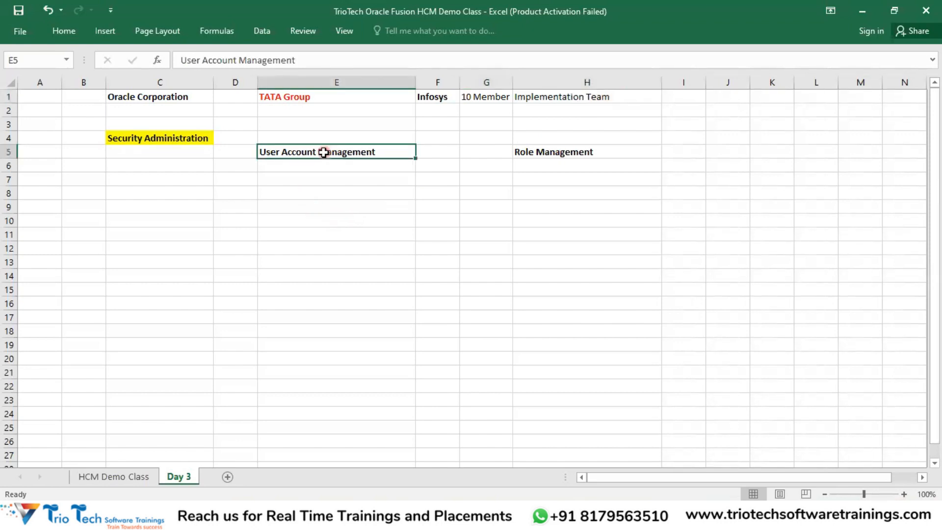
{"action": "left_click", "coordinate": [295, 515]}
Step: Highlight the Oracle server address, up to .com, in the sign-in page URL
{"action": "left_click", "coordinate": [169, 39]}
{"action": "left_click", "coordinate": [171, 216]}
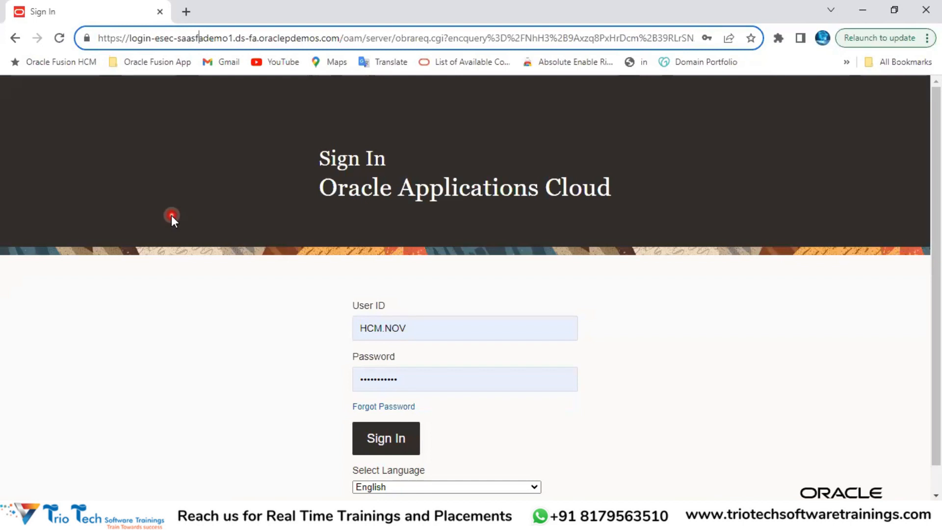
{"action": "left_click", "coordinate": [513, 80]}
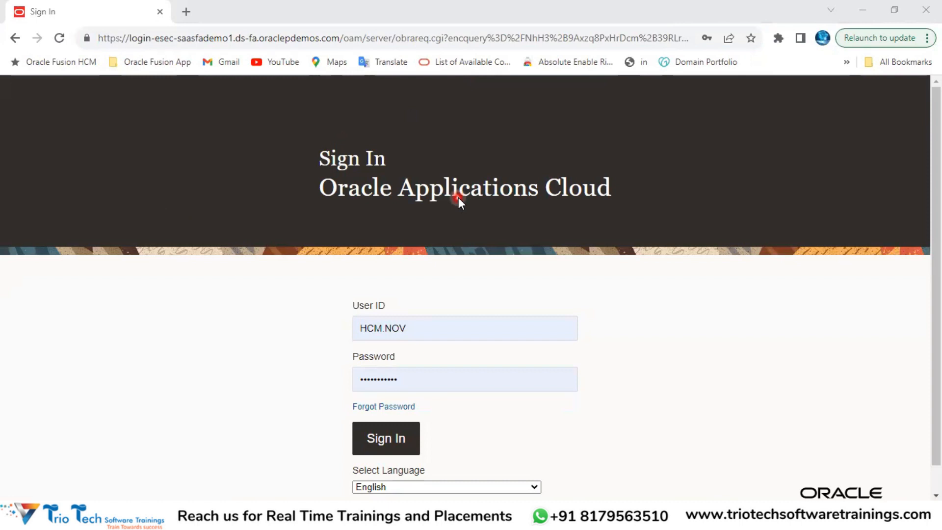
{"action": "left_click", "coordinate": [167, 38]}
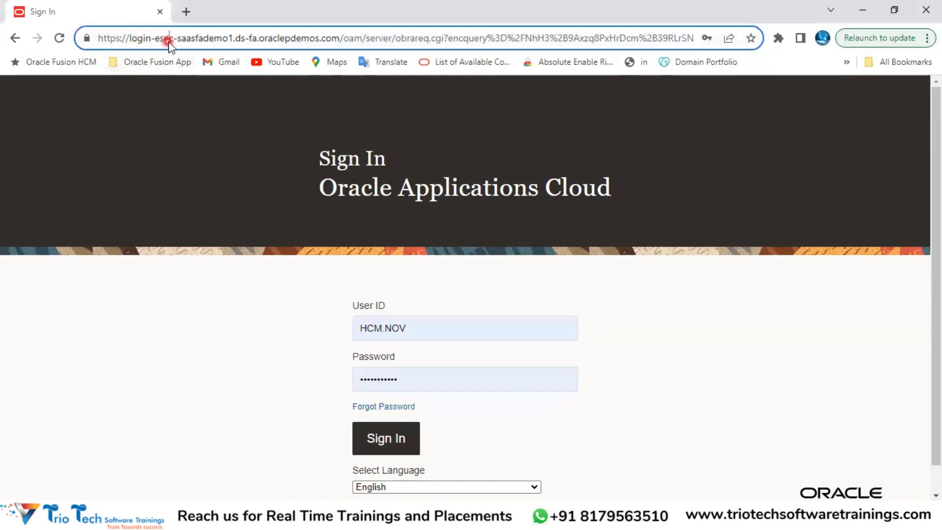
{"action": "double_click", "coordinate": [199, 39]}
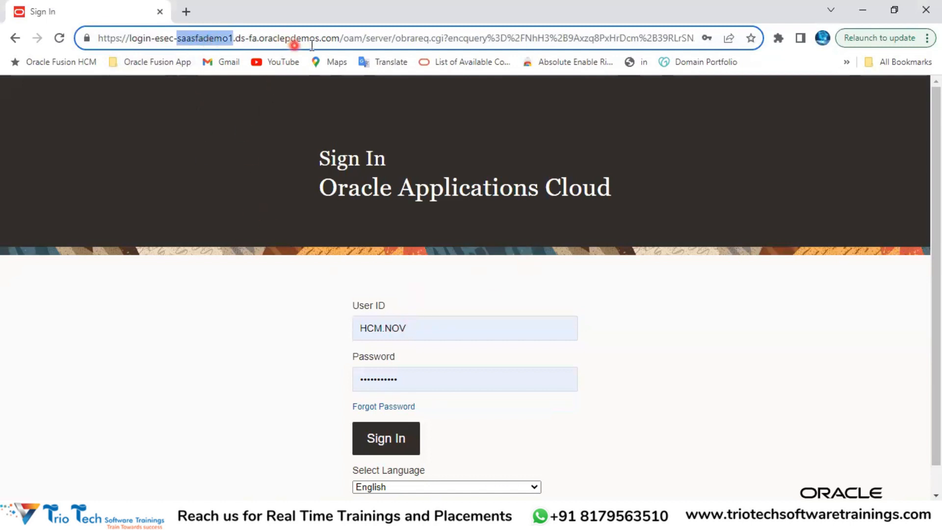
{"action": "left_click", "coordinate": [338, 39]}
{"action": "left_click_drag", "start_coordinate": [339, 38], "coordinate": [93, 64]}
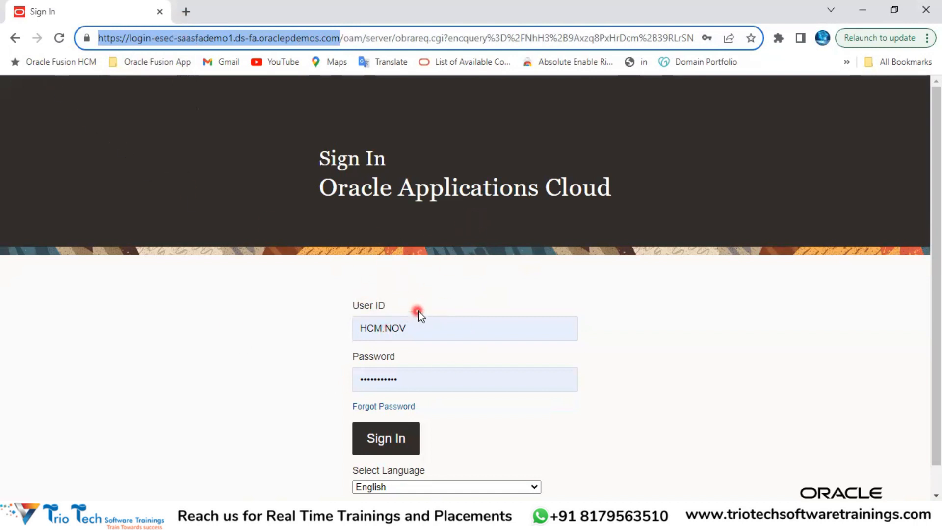
Step: Show the saved user ID and password in the sign-in fields, then return to the Day 3 workbook
{"action": "left_click", "coordinate": [425, 326]}
{"action": "left_click", "coordinate": [419, 378]}
{"action": "left_click", "coordinate": [426, 270]}
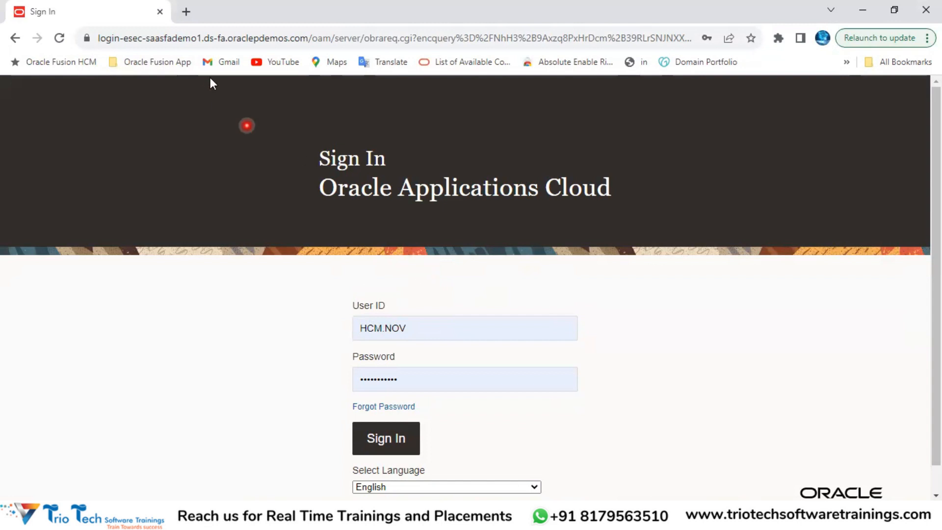
{"action": "left_click", "coordinate": [189, 43]}
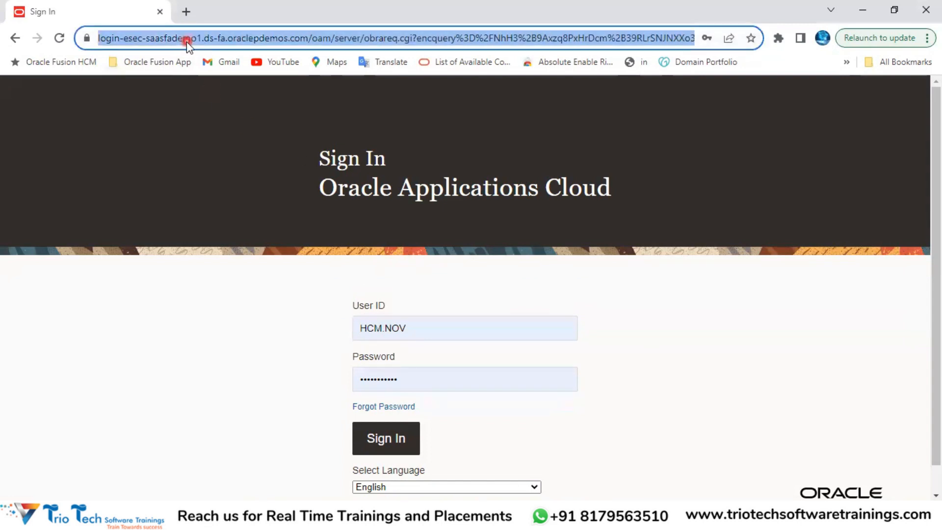
{"action": "left_click", "coordinate": [417, 326]}
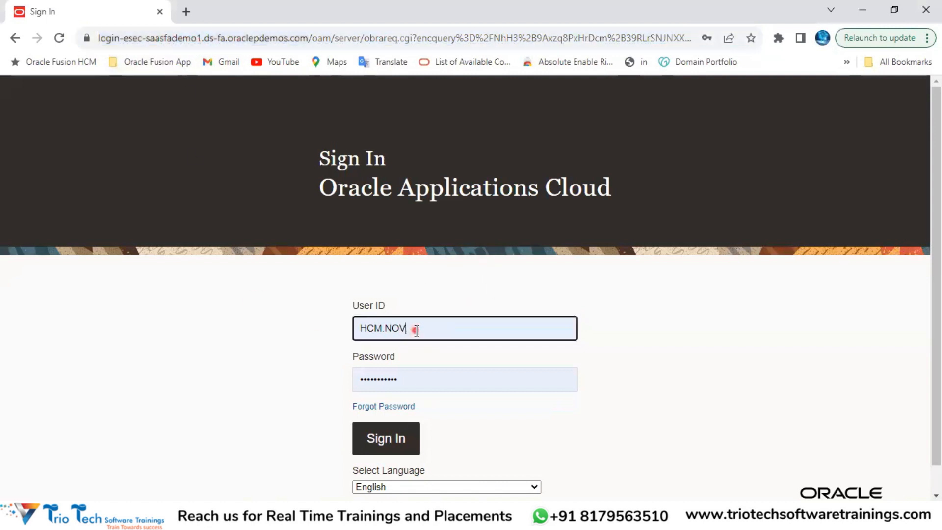
{"action": "left_click", "coordinate": [418, 377]}
{"action": "left_click", "coordinate": [420, 516]}
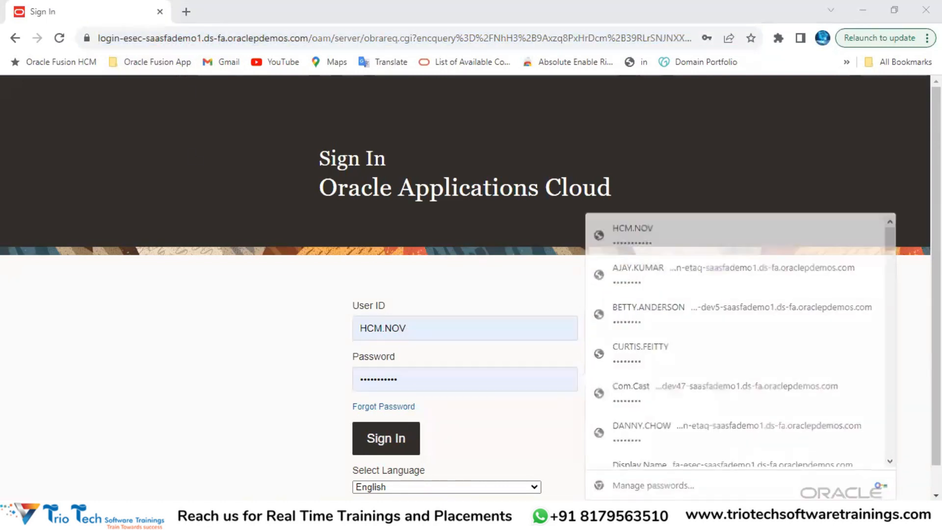
{"action": "left_click", "coordinate": [362, 474]}
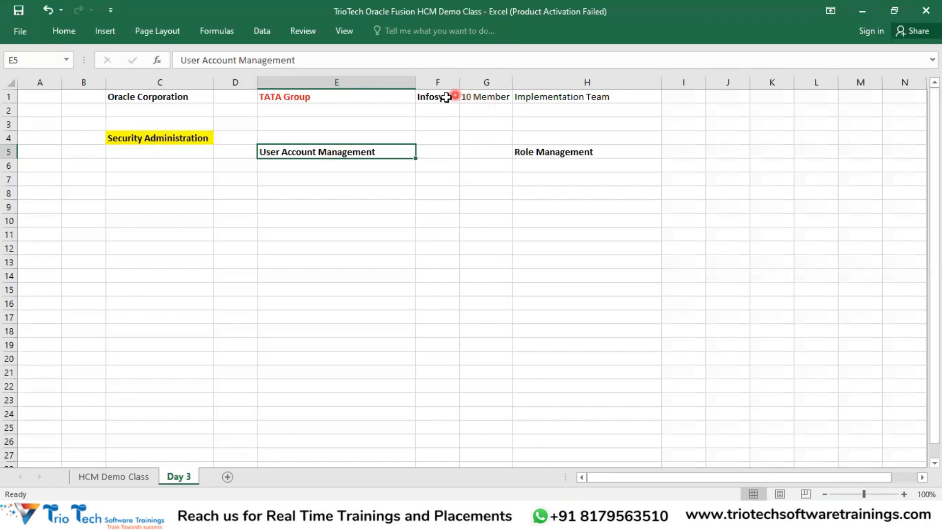
{"action": "left_click", "coordinate": [541, 100]}
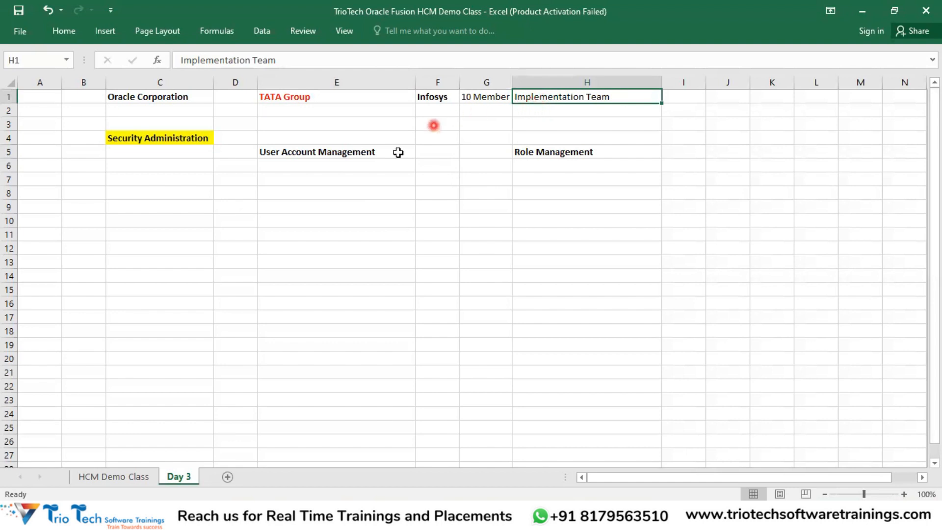
{"action": "left_click", "coordinate": [324, 155]}
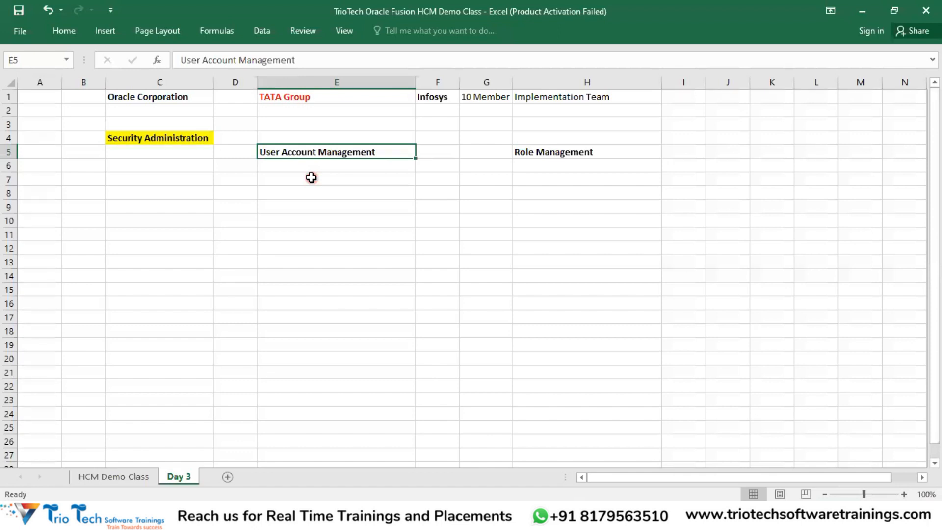
{"action": "left_click", "coordinate": [308, 99]}
{"action": "key", "text": "ctrl+c"}
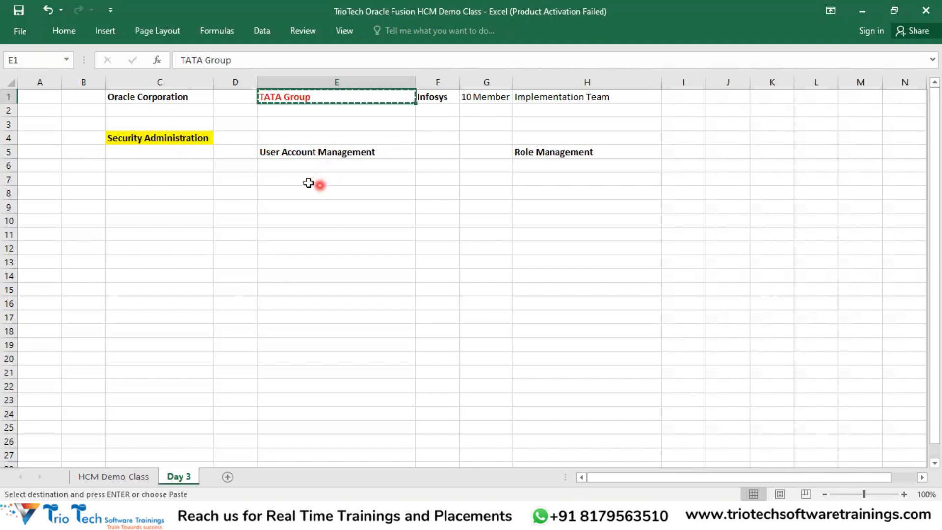
{"action": "left_click", "coordinate": [306, 157]}
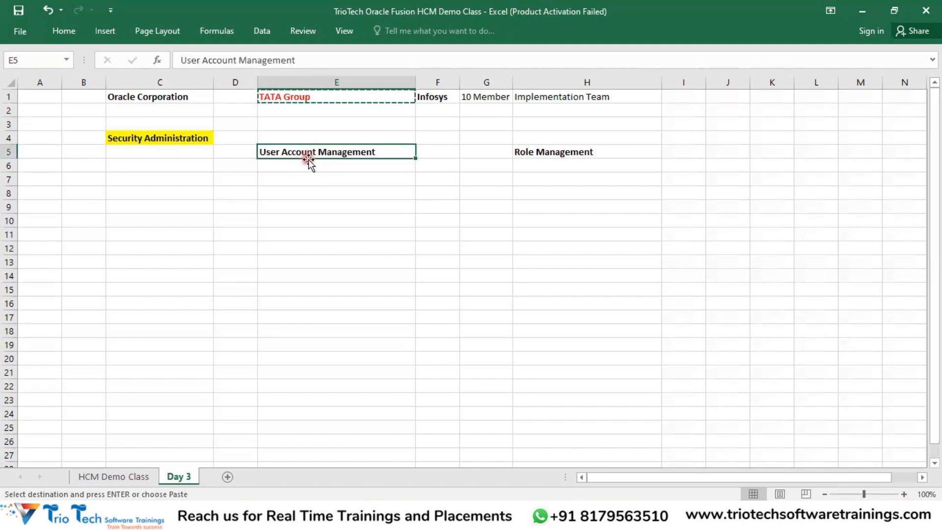
{"action": "key", "text": "Escape"}
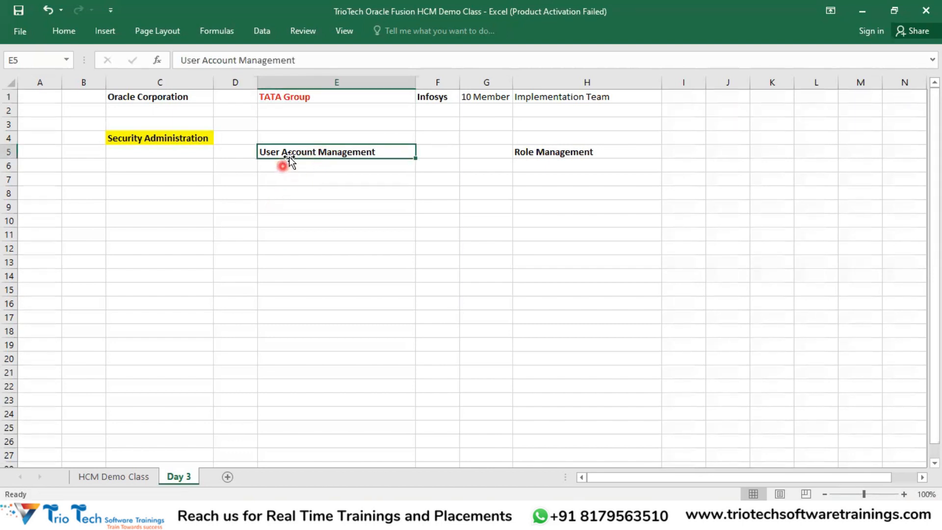
{"action": "left_click", "coordinate": [289, 177]}
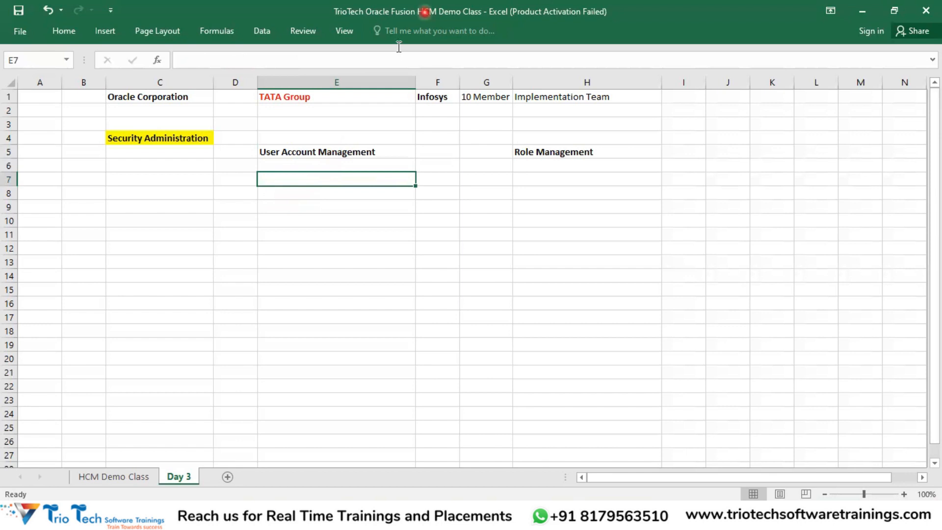
{"action": "left_click", "coordinate": [342, 153]}
{"action": "left_click", "coordinate": [335, 181]}
Step: Enter 'Automatic Generation of User Accounts' in E8 and autofit column E
{"action": "left_click", "coordinate": [310, 193]}
{"action": "type", "text": "Automatic"}
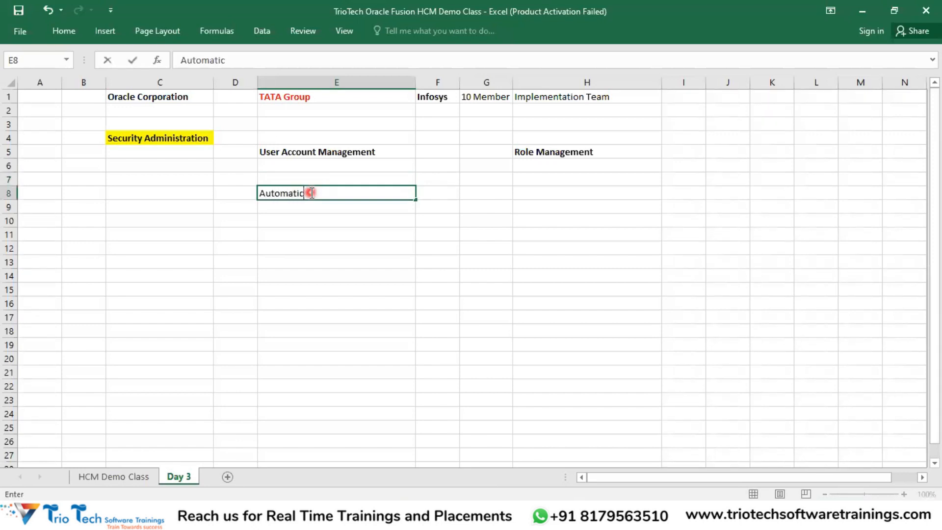
{"action": "type", "text": " Generation of User Accounts"}
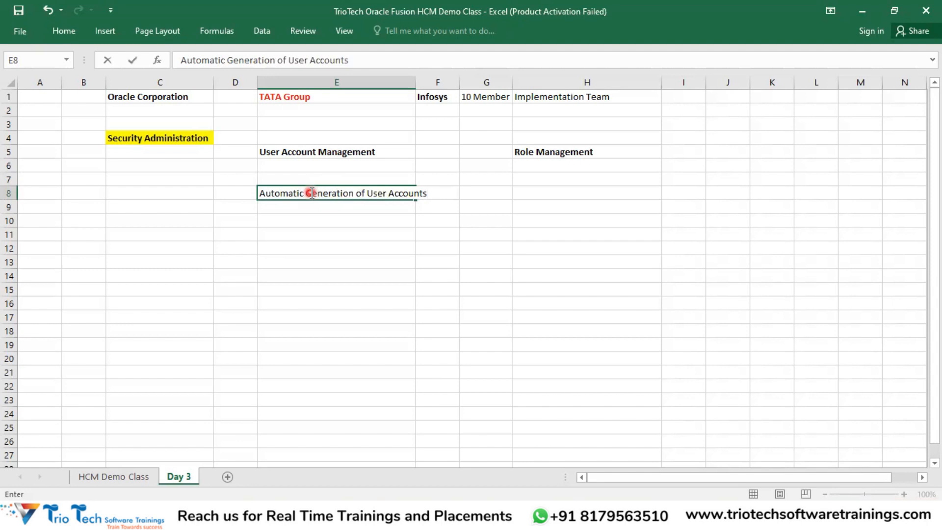
{"action": "double_click", "coordinate": [414, 82]}
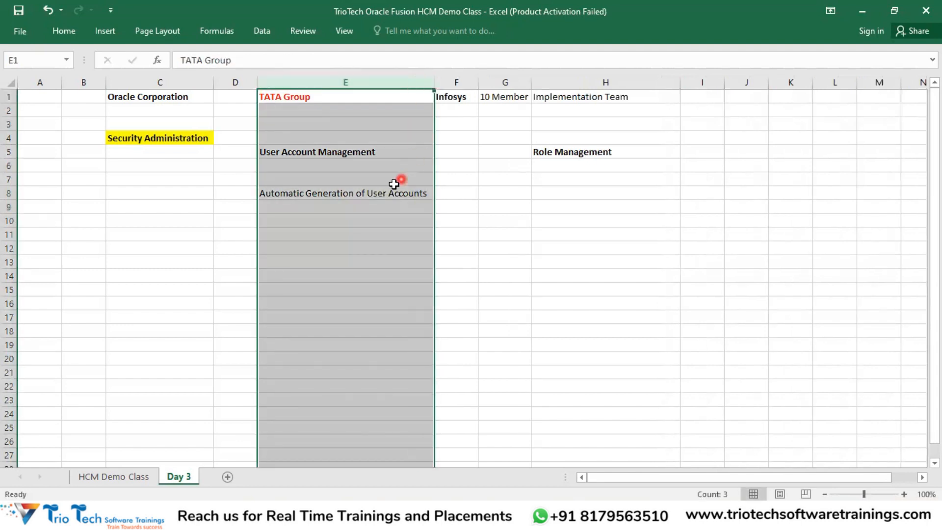
Step: Turn the User Account Management (E5) and Role Management (H5) headings red
{"action": "left_click", "coordinate": [375, 192]}
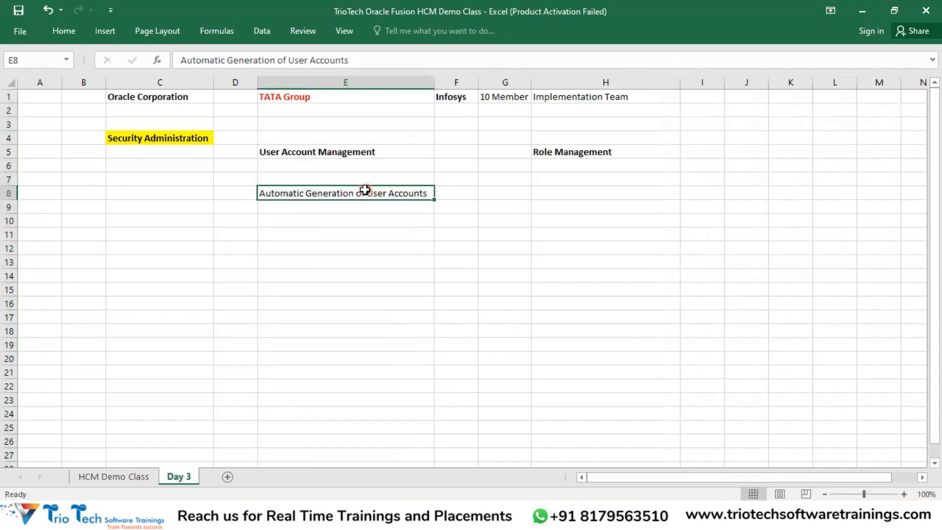
{"action": "left_click", "coordinate": [348, 153]}
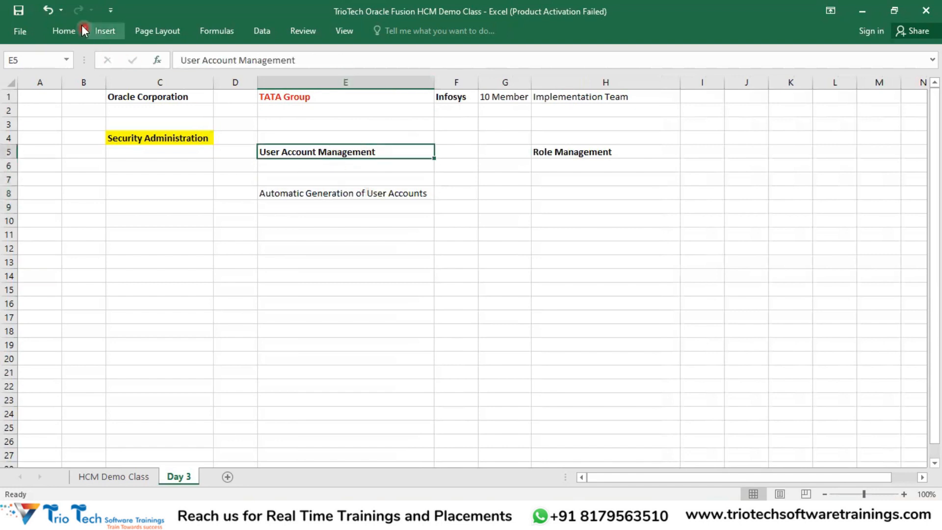
{"action": "left_click", "coordinate": [245, 77]}
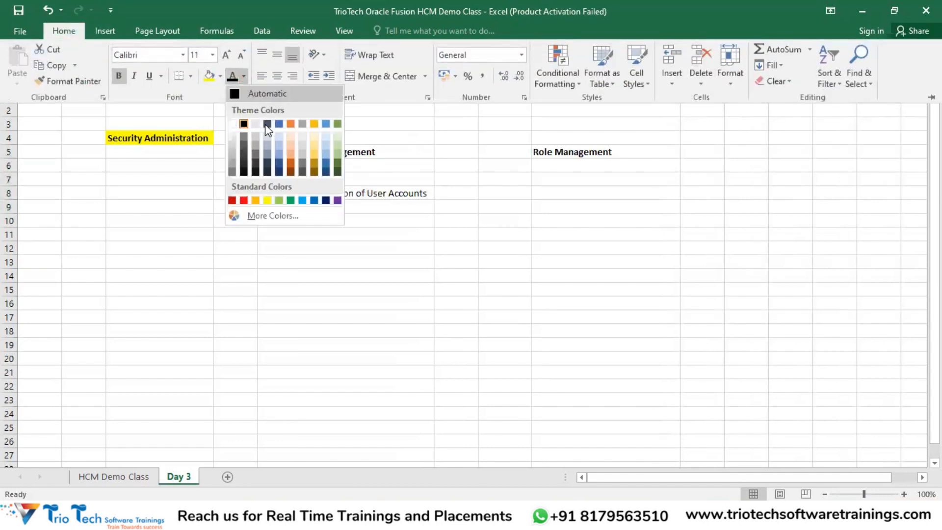
{"action": "left_click", "coordinate": [242, 199]}
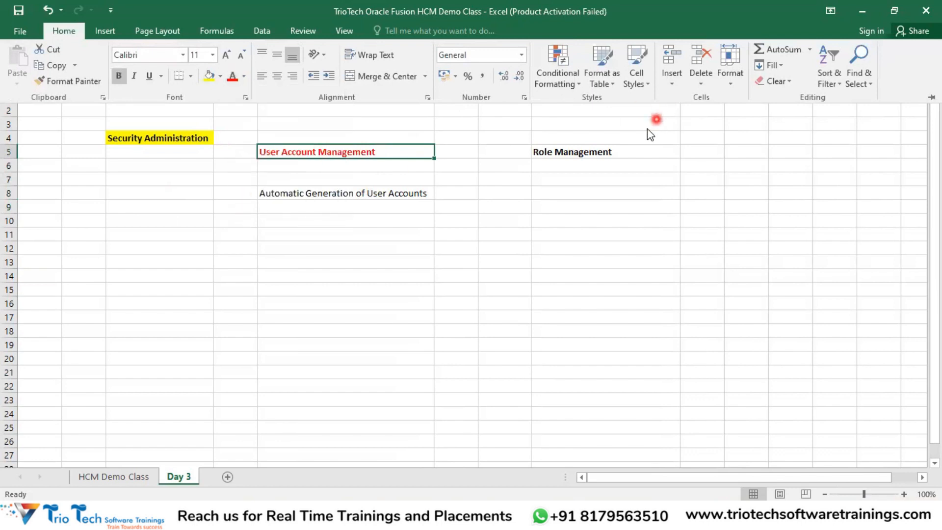
{"action": "left_click", "coordinate": [588, 156]}
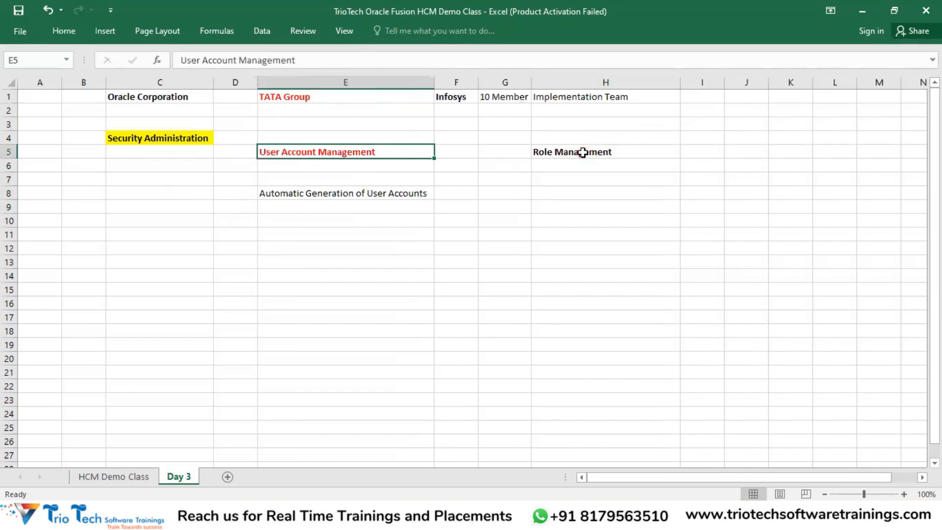
{"action": "left_click", "coordinate": [584, 151]}
{"action": "left_click", "coordinate": [78, 31]}
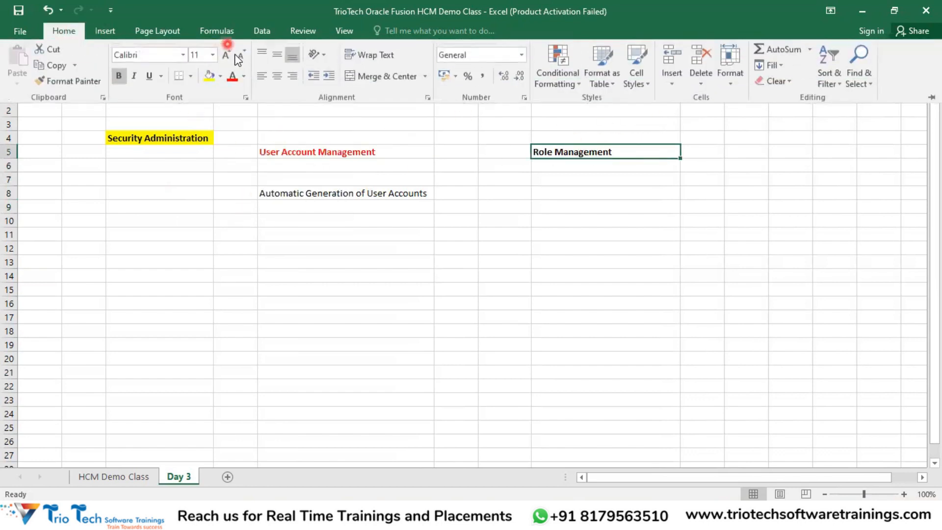
{"action": "left_click", "coordinate": [232, 75]}
Step: Make the Automatic Generation of User Accounts heading in E8 bold
{"action": "left_click", "coordinate": [320, 196]}
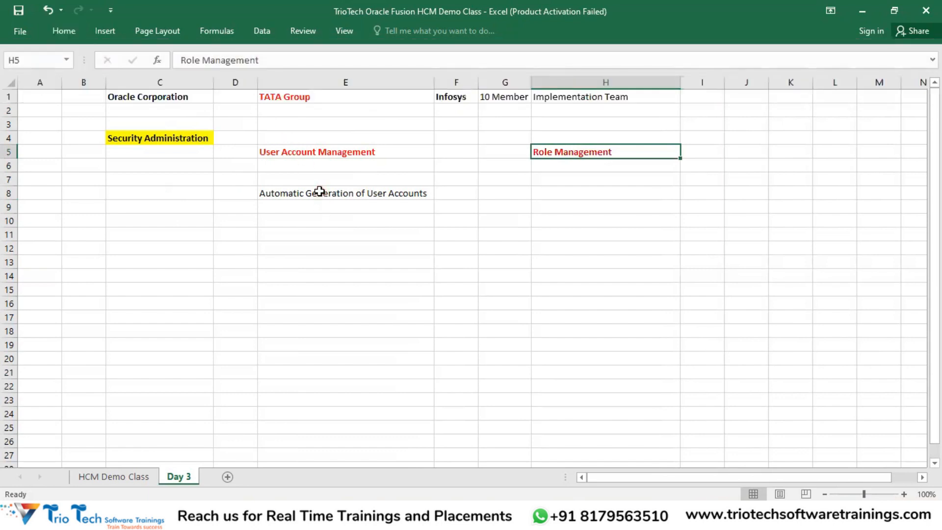
{"action": "left_click", "coordinate": [320, 194]}
{"action": "key", "text": "ctrl+b"}
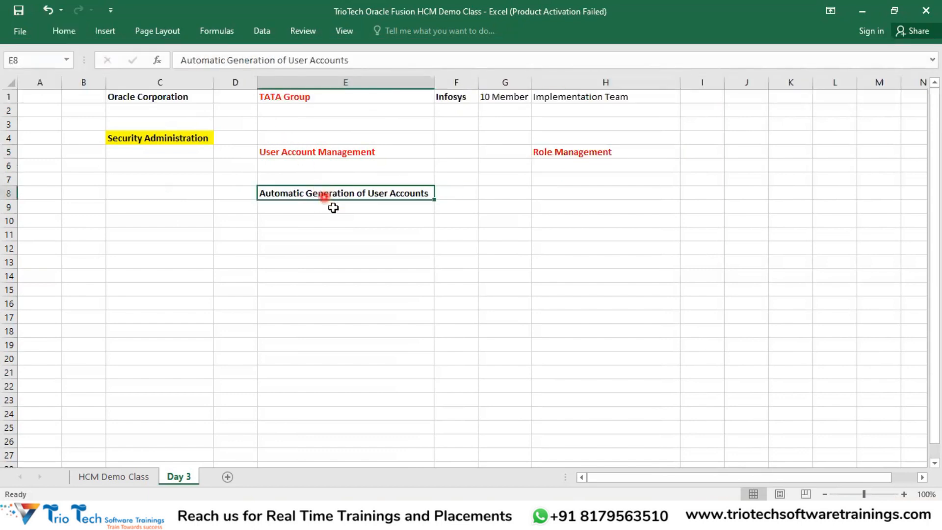
{"action": "left_click", "coordinate": [282, 236]}
Step: Enter 'Manual Way of Creation' in E11 and make it bold
{"action": "type", "text": "Ma"}
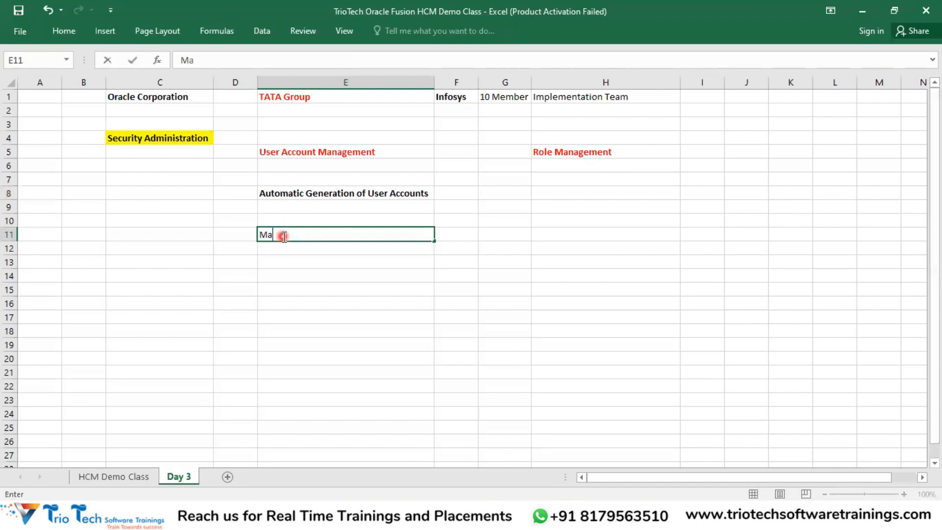
{"action": "type", "text": "nual Way of Creation"}
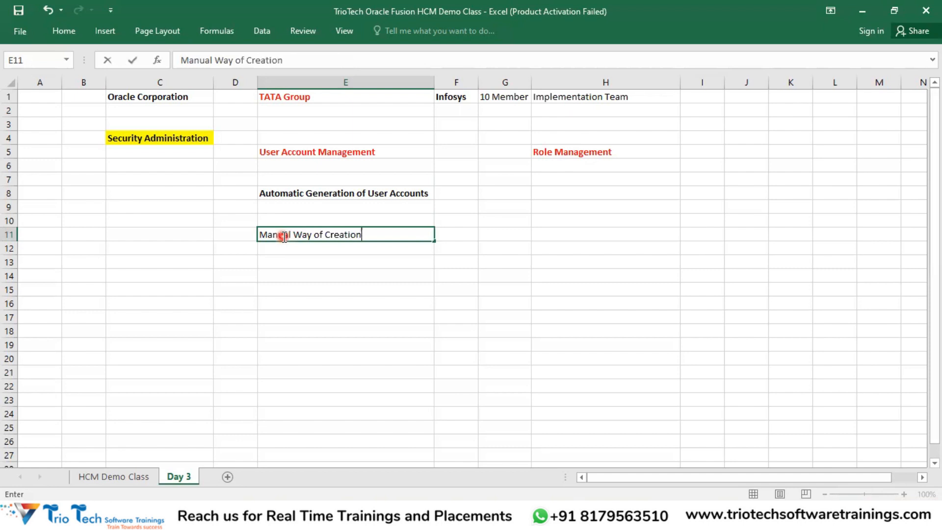
{"action": "key", "text": "Return"}
{"action": "left_click", "coordinate": [282, 237]}
{"action": "key", "text": "ctrl+b"}
Step: Review the E5, E8 and E11 headings, ending on empty cell C8
{"action": "left_click", "coordinate": [301, 157]}
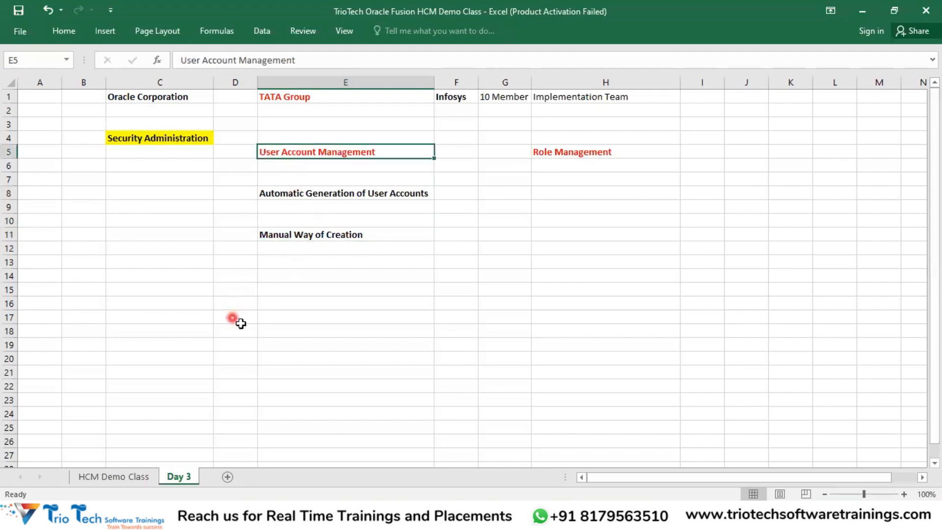
{"action": "left_click", "coordinate": [317, 195]}
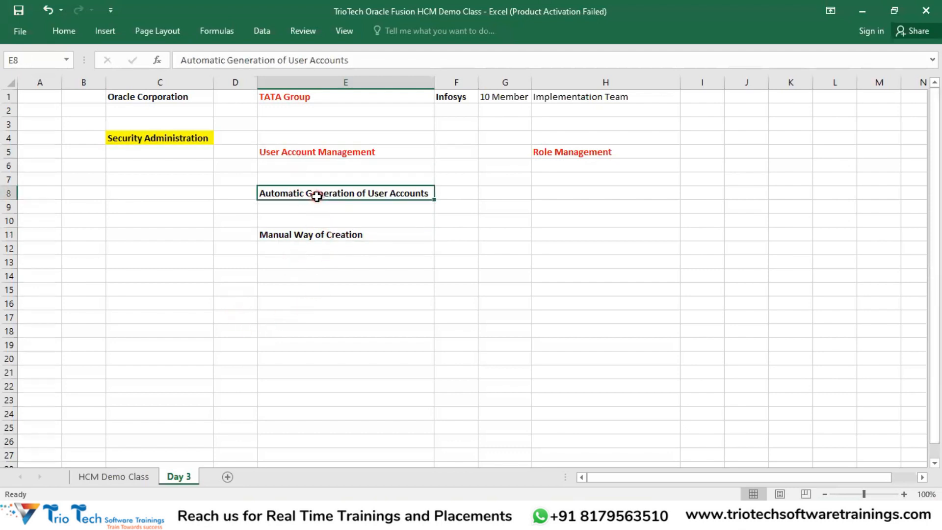
{"action": "left_click", "coordinate": [326, 236]}
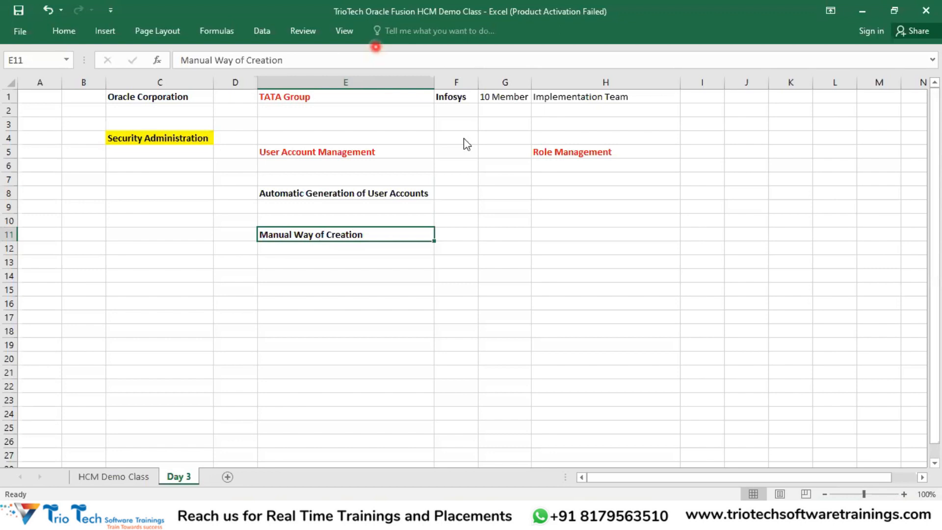
{"action": "left_click", "coordinate": [281, 194]}
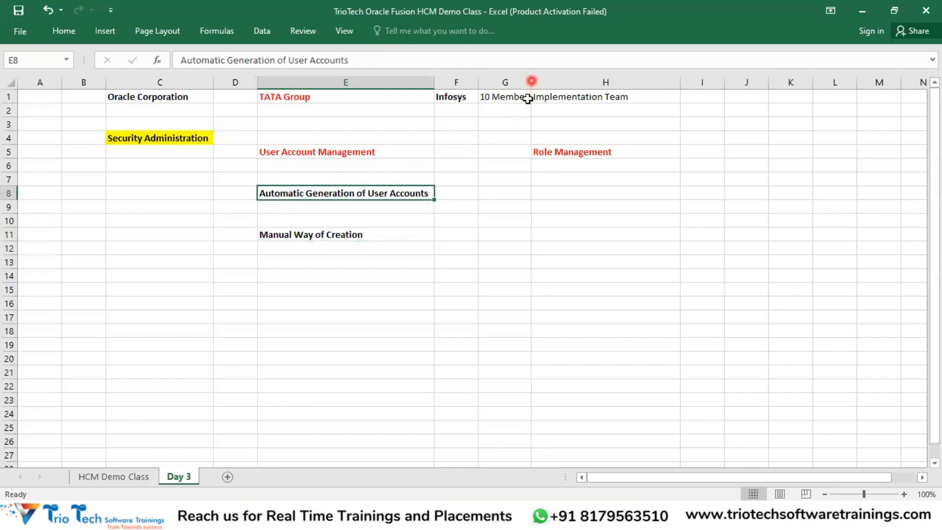
{"action": "left_click", "coordinate": [285, 192]}
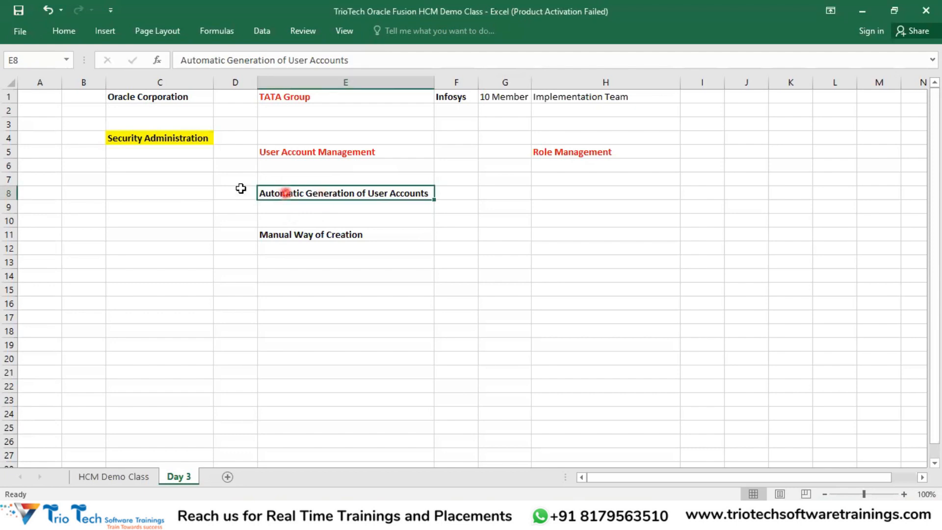
{"action": "left_click", "coordinate": [178, 194]}
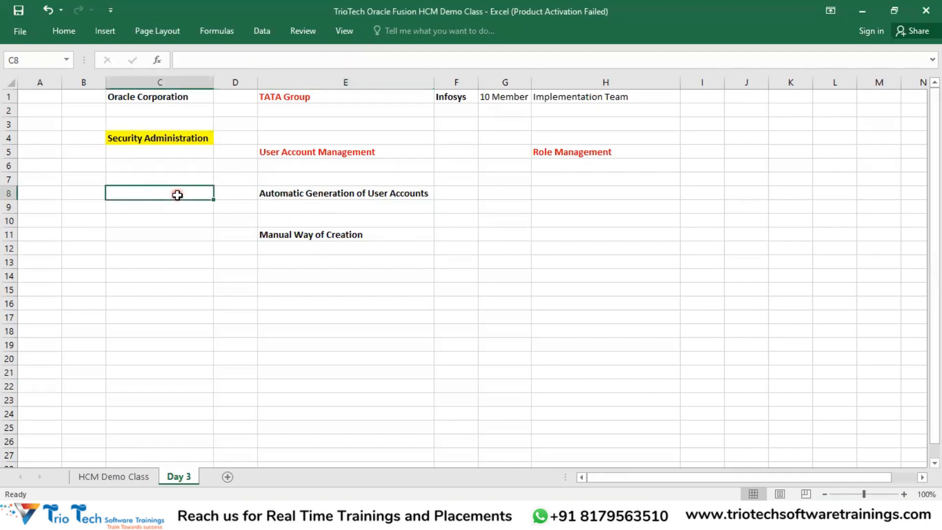
Step: Enter Employee's in C8, then bring up the Oracle sign-in page in Chrome
{"action": "type", "text": "Employee"}
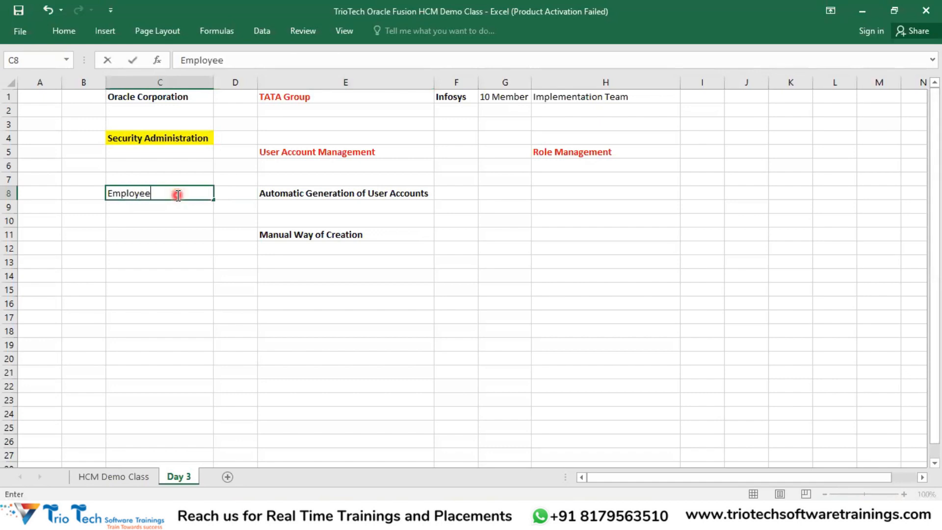
{"action": "type", "text": "'s"}
{"action": "left_click", "coordinate": [179, 222]}
{"action": "left_click", "coordinate": [164, 194]}
{"action": "left_click", "coordinate": [274, 96]}
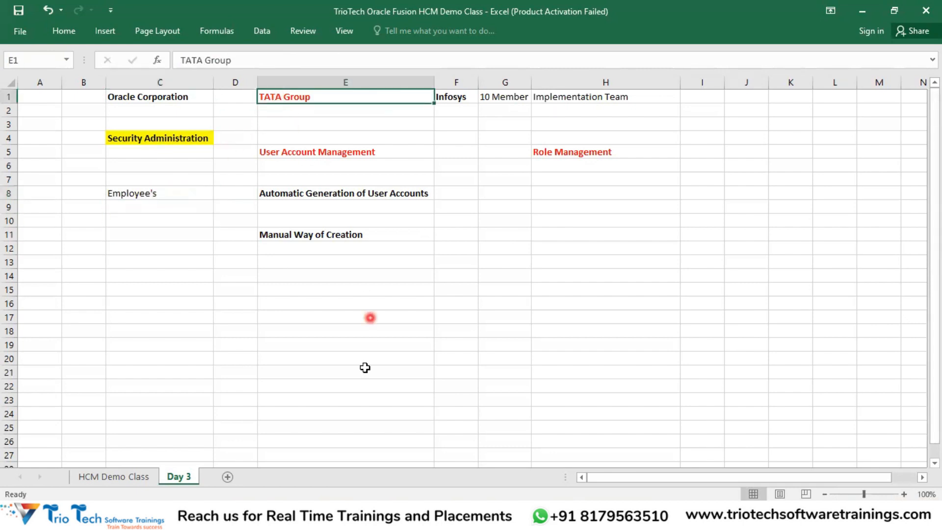
{"action": "key", "text": "alt+Tab"}
{"action": "left_click", "coordinate": [138, 37]}
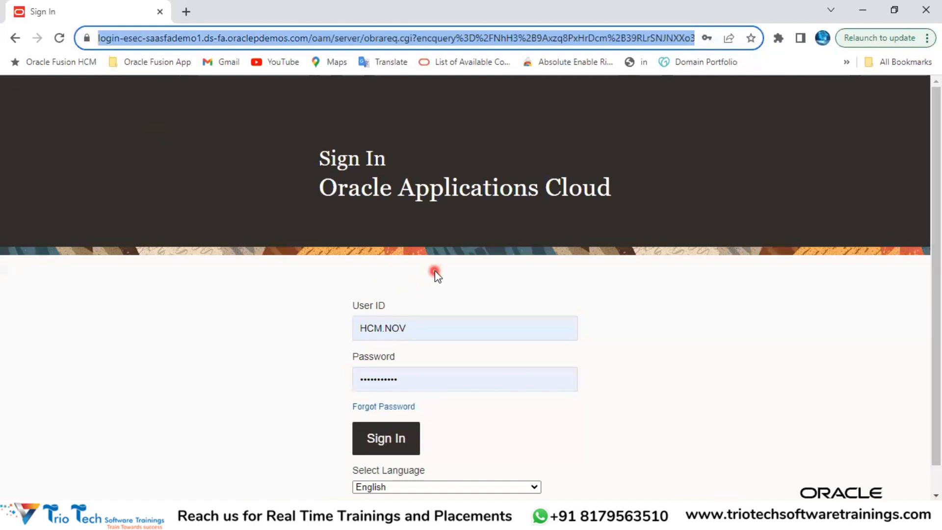
{"action": "left_click", "coordinate": [159, 39]}
{"action": "double_click", "coordinate": [164, 39]}
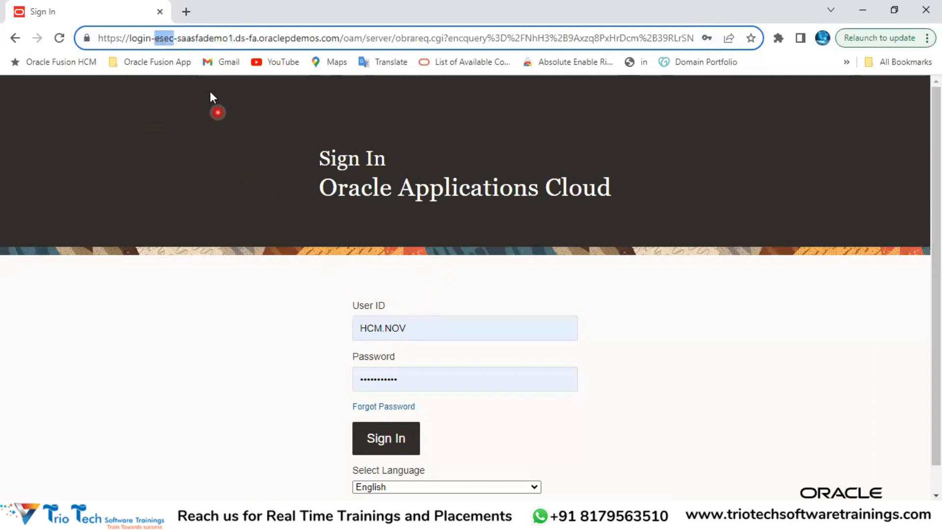
{"action": "double_click", "coordinate": [218, 39]}
{"action": "left_click_drag", "start_coordinate": [273, 39], "coordinate": [84, 75]}
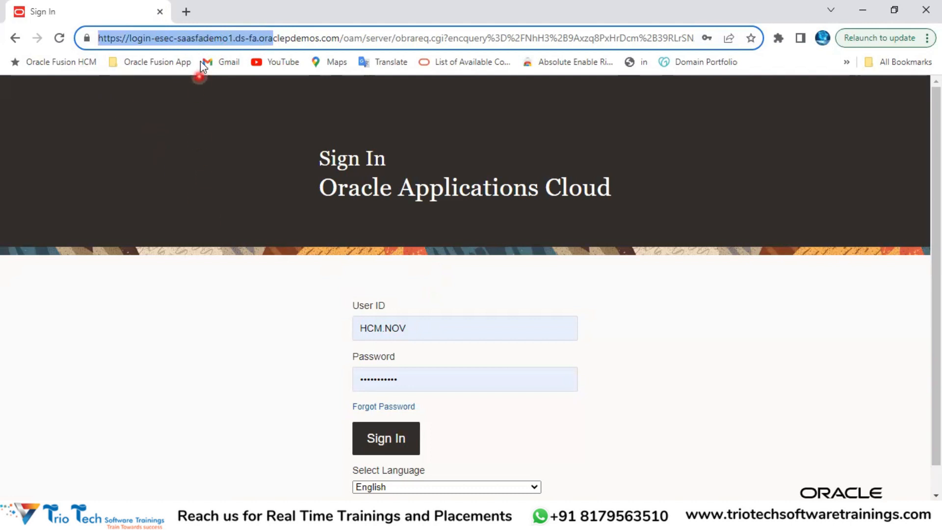
{"action": "left_click", "coordinate": [192, 36]}
{"action": "left_click_drag", "start_coordinate": [340, 39], "coordinate": [97, 38]}
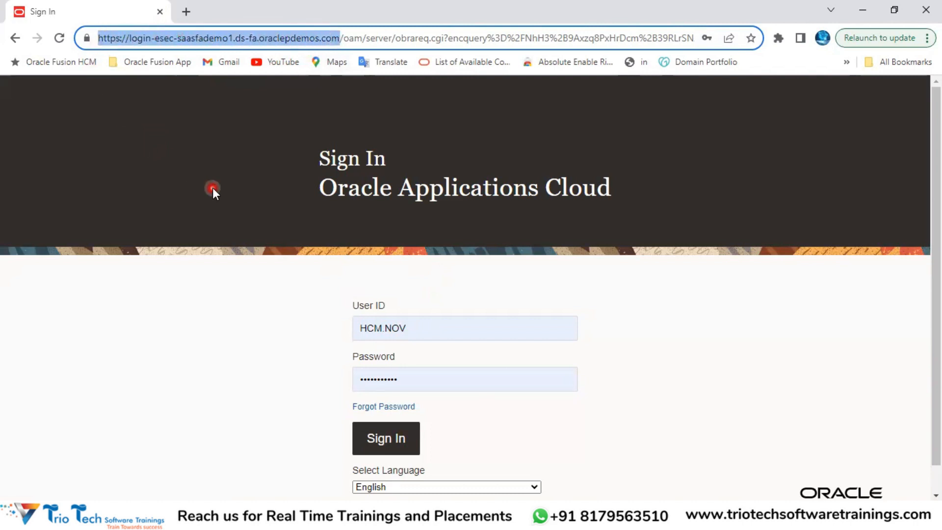
Step: Return to Excel and walk through the C8, E5, E8, E11 and E1 notes
{"action": "key", "text": "alt+Tab"}
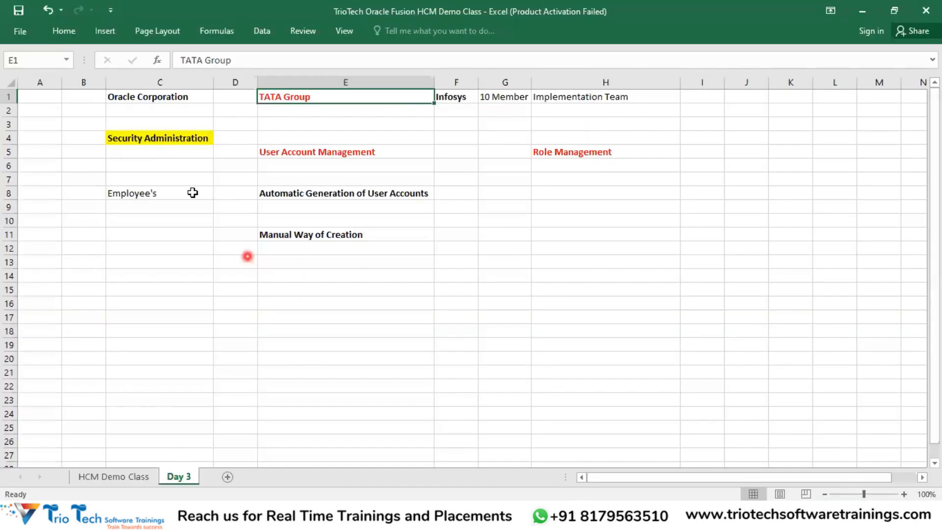
{"action": "left_click", "coordinate": [163, 194]}
{"action": "left_click", "coordinate": [295, 198]}
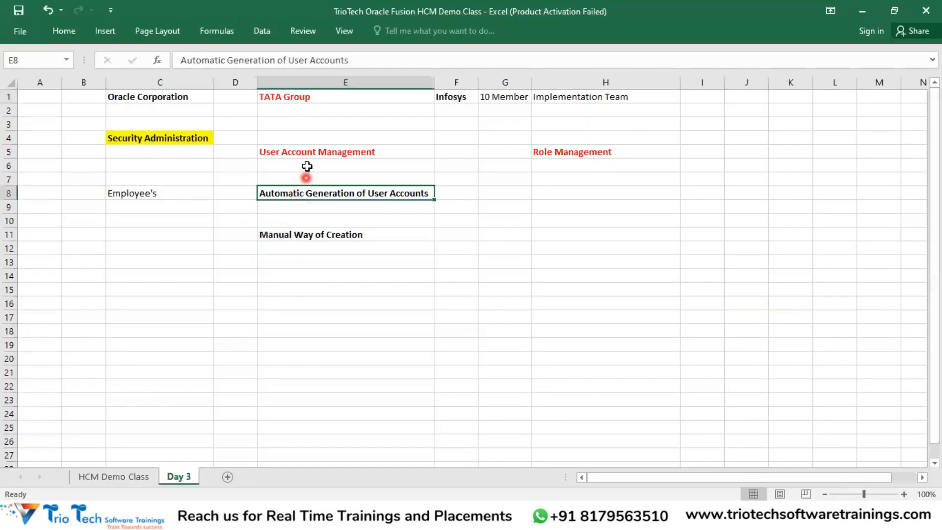
{"action": "left_click", "coordinate": [310, 154]}
{"action": "left_click", "coordinate": [326, 236]}
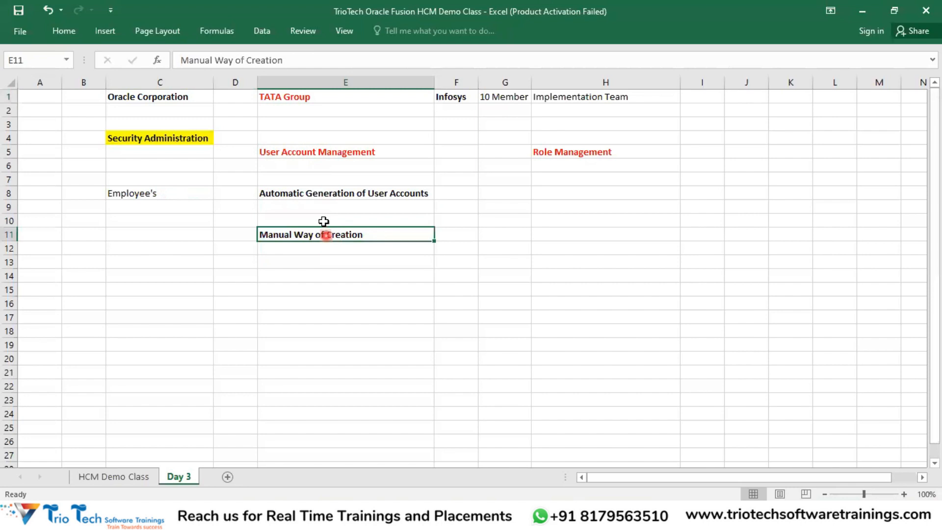
{"action": "left_click", "coordinate": [182, 192]}
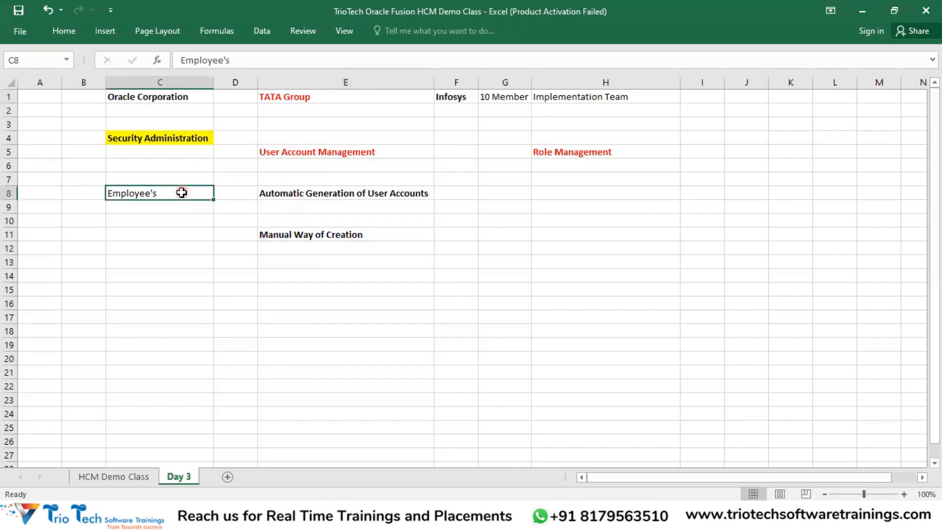
{"action": "left_click", "coordinate": [305, 198]}
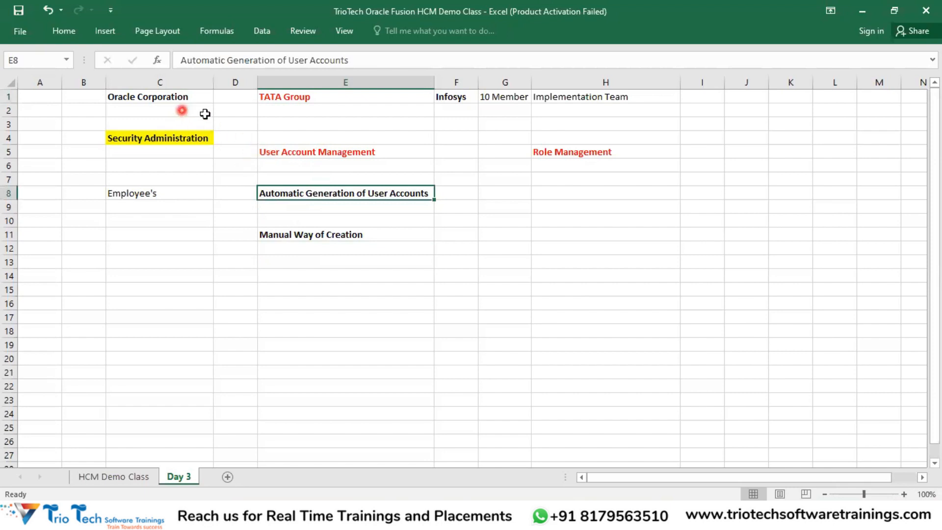
{"action": "left_click", "coordinate": [295, 154]}
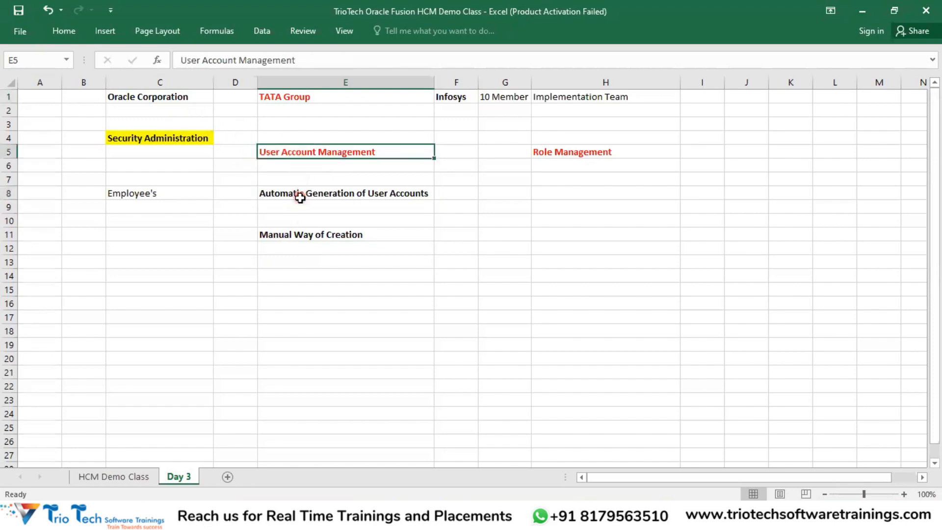
{"action": "left_click", "coordinate": [299, 195]}
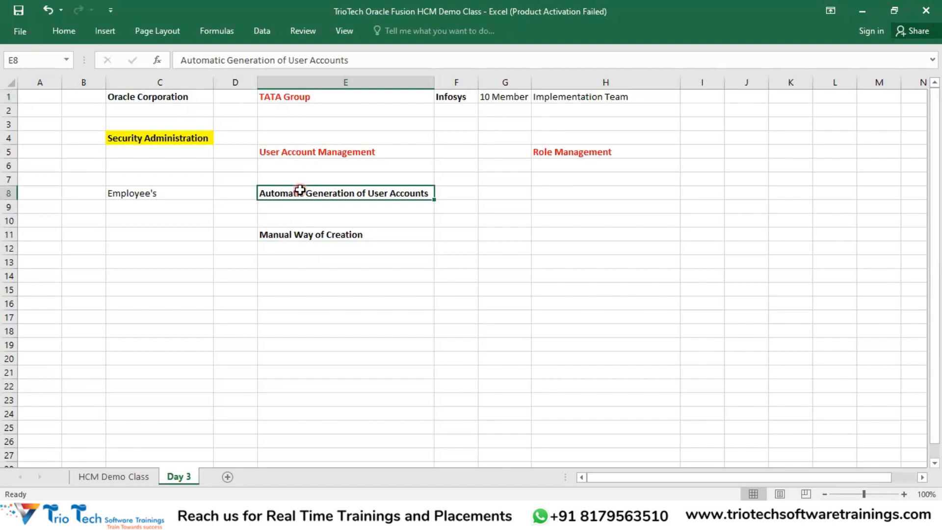
{"action": "left_click", "coordinate": [192, 189]}
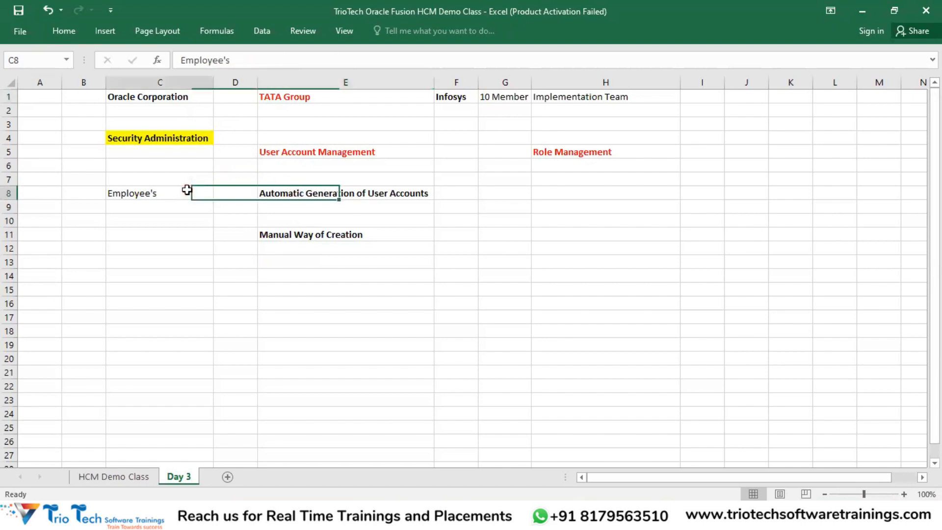
{"action": "left_click", "coordinate": [273, 97]}
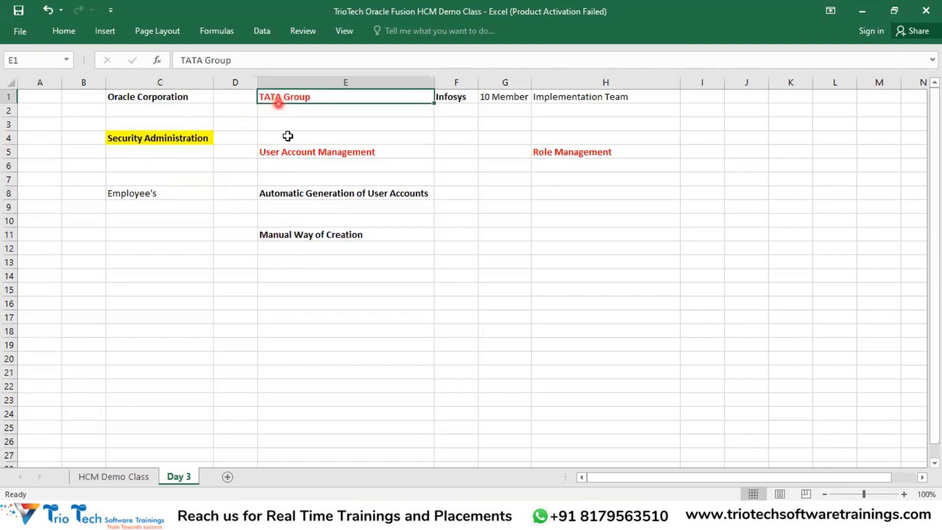
{"action": "left_click", "coordinate": [166, 193]}
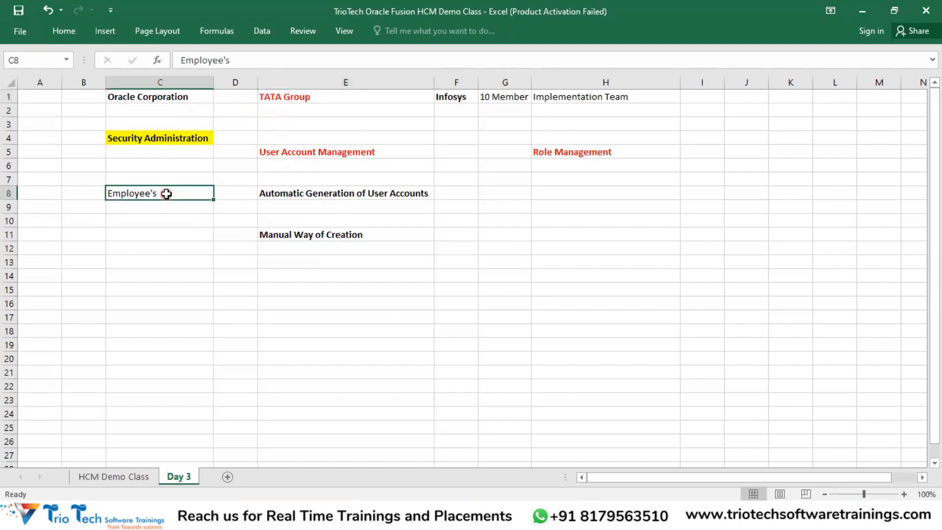
{"action": "left_click", "coordinate": [293, 196]}
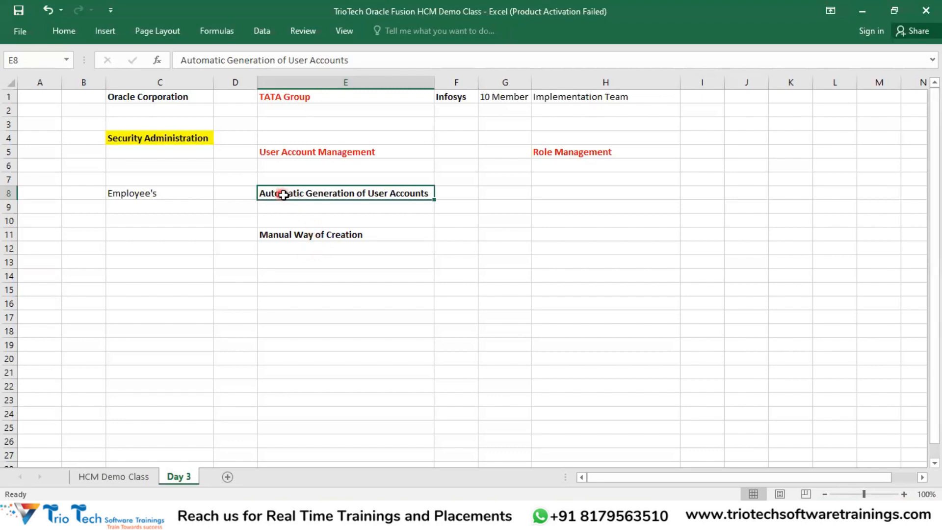
{"action": "left_click", "coordinate": [290, 238]}
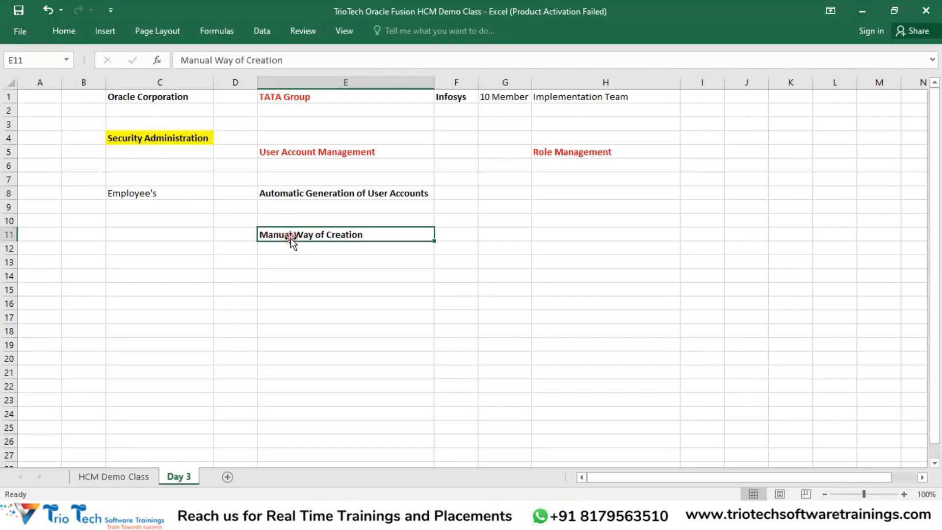
Step: Copy E11, cancel the copy, and keep reviewing the C8, E5, E8 and E11 entries
{"action": "key", "text": "ctrl+c"}
{"action": "key", "text": "Escape"}
{"action": "left_click", "coordinate": [309, 192]}
{"action": "left_click", "coordinate": [175, 190]}
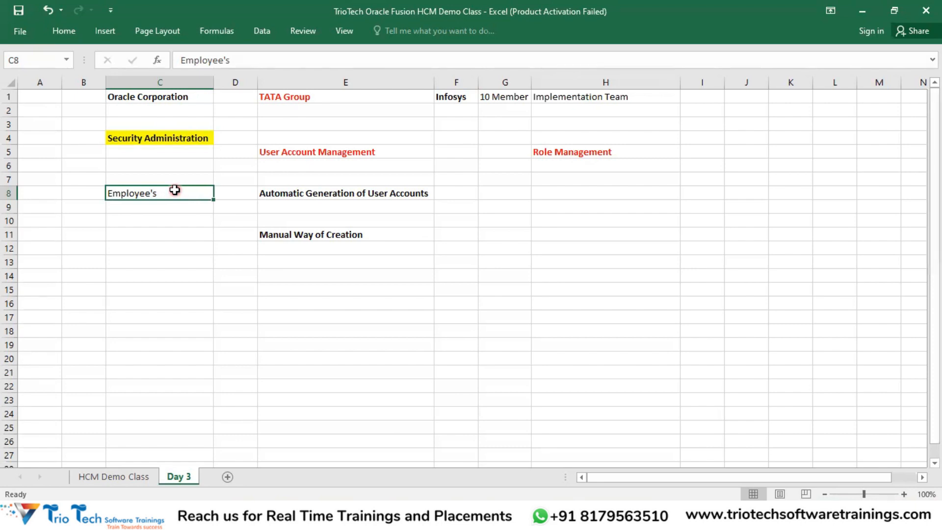
{"action": "left_click", "coordinate": [297, 194]}
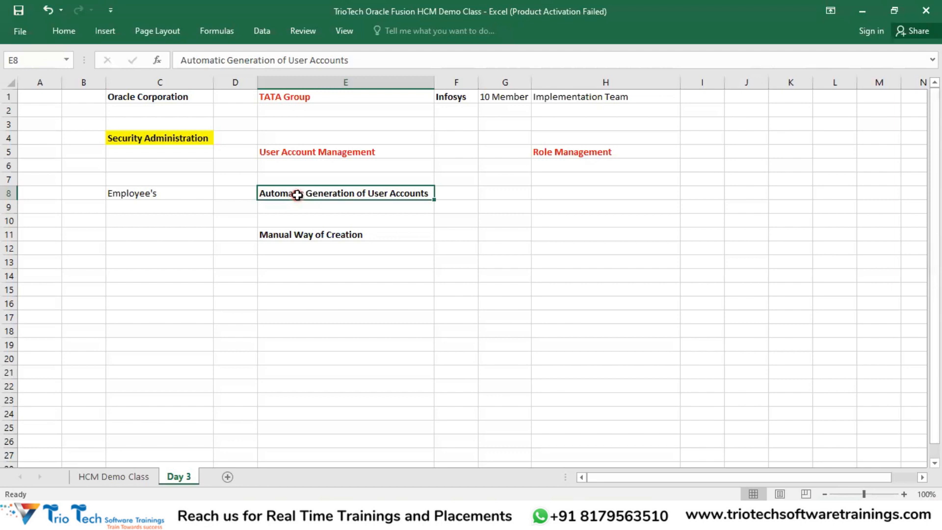
{"action": "left_click", "coordinate": [315, 155]}
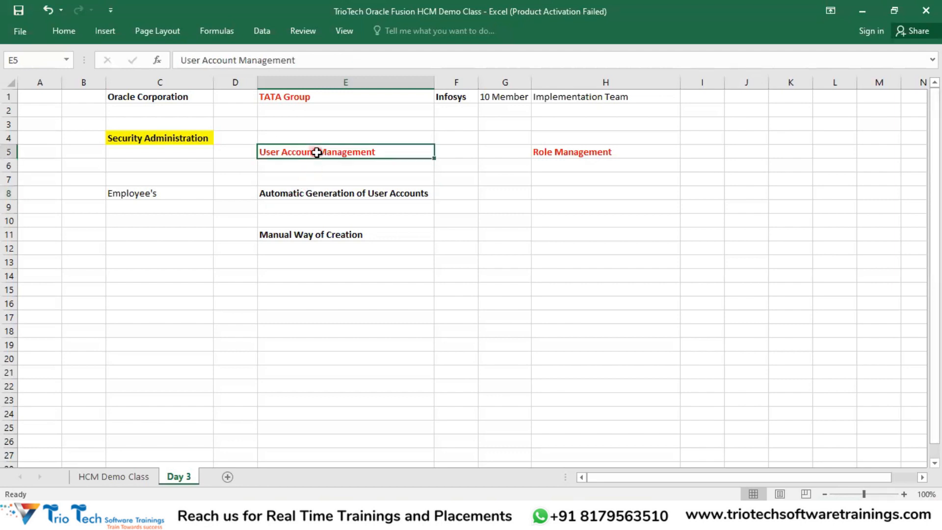
{"action": "left_click", "coordinate": [300, 192]}
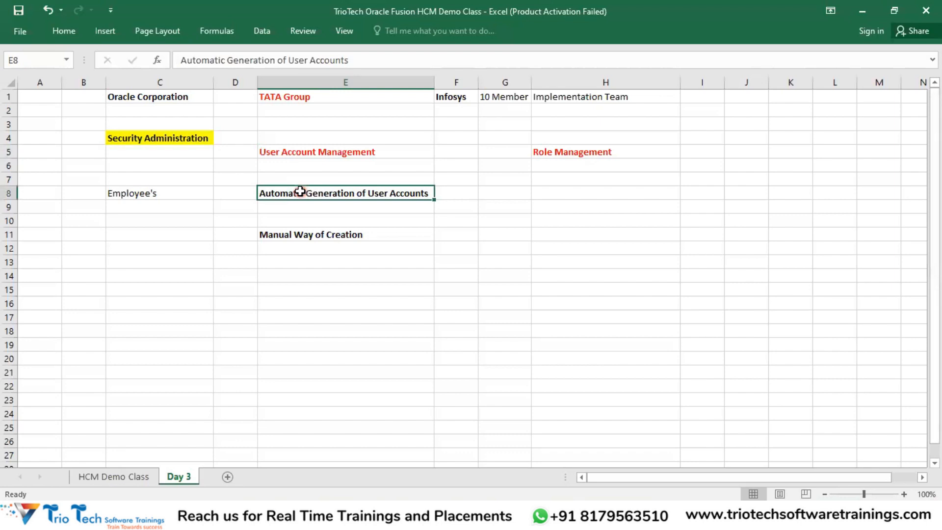
{"action": "left_click", "coordinate": [170, 191]}
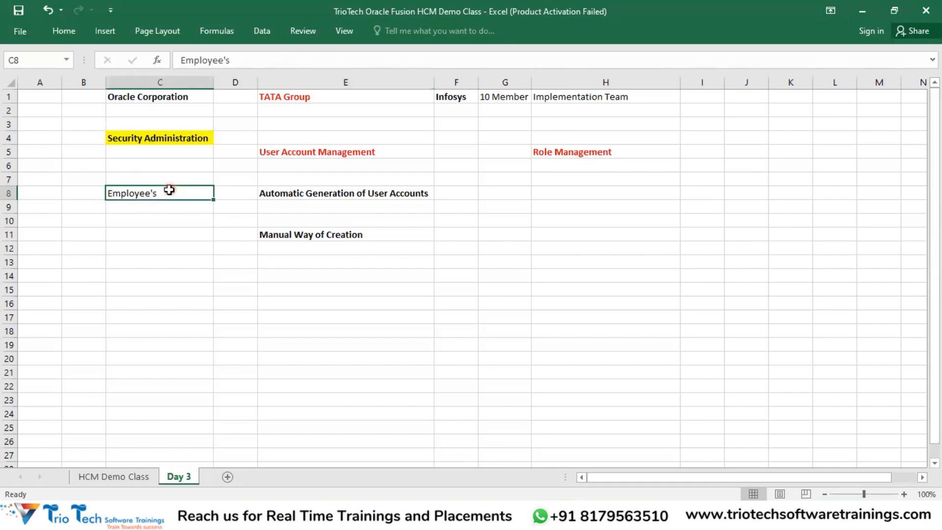
{"action": "left_click", "coordinate": [325, 197]}
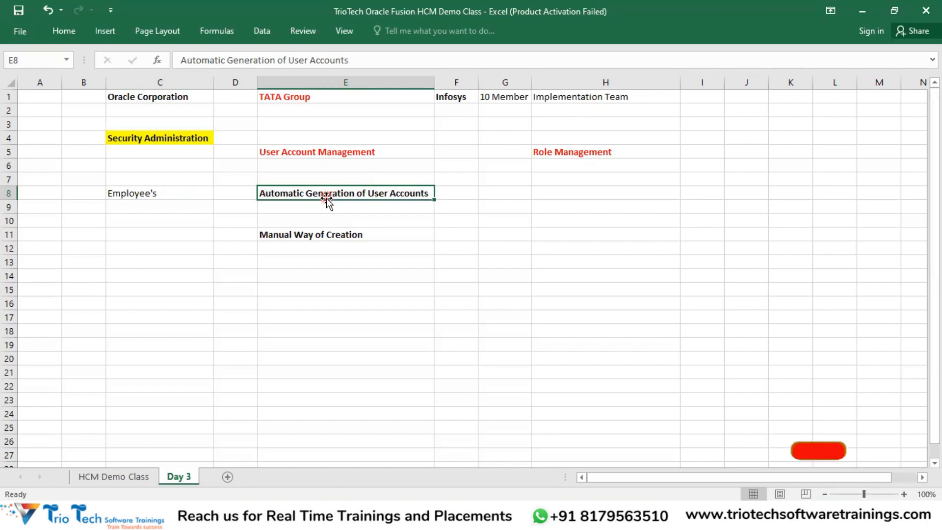
{"action": "left_click", "coordinate": [293, 233]}
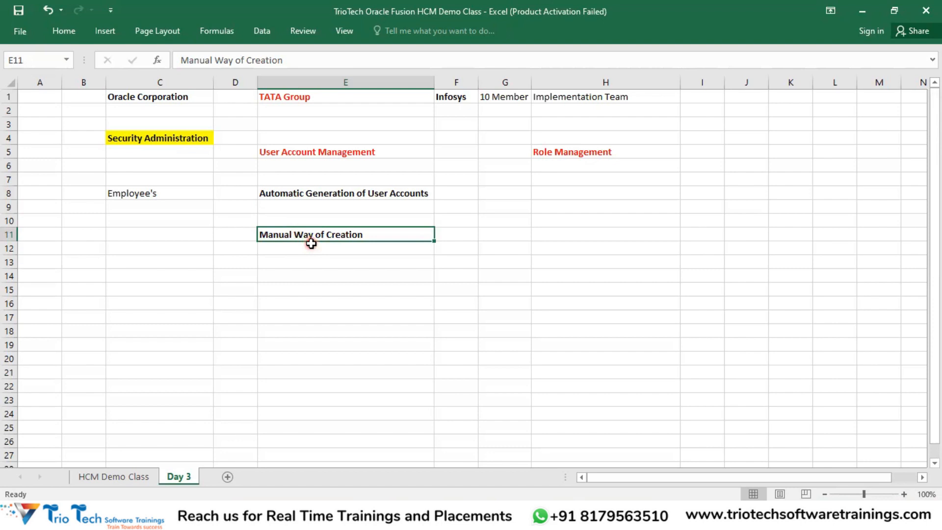
{"action": "left_click", "coordinate": [163, 191]}
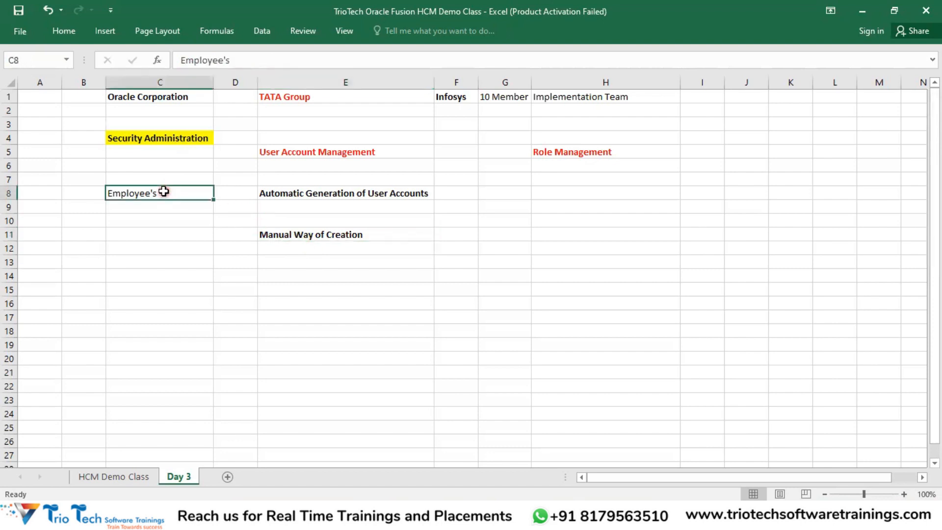
{"action": "left_click", "coordinate": [352, 98]}
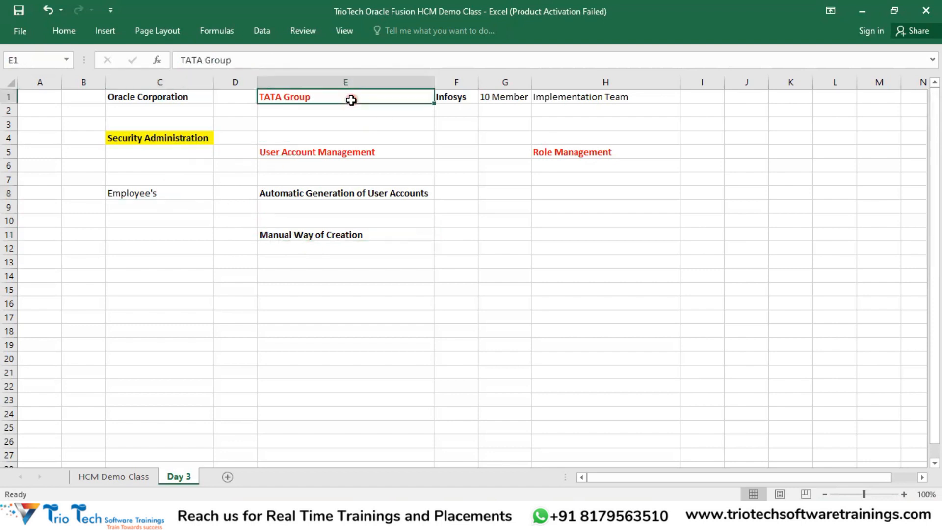
{"action": "left_click", "coordinate": [184, 195]}
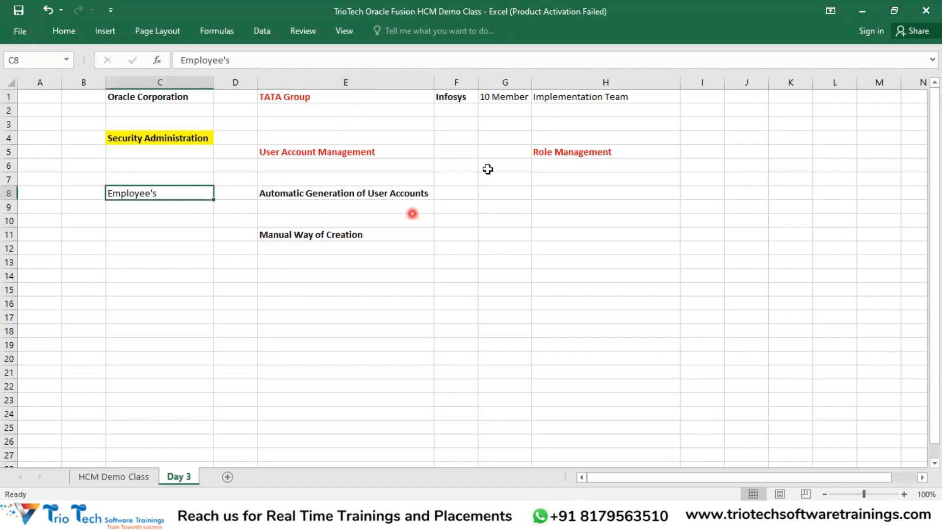
Step: Select the Infosys, 10 Member and Implementation Team cells F1:H1, then return to the Oracle sign-in page
{"action": "left_click_drag", "start_coordinate": [458, 95], "coordinate": [482, 103]}
{"action": "left_click", "coordinate": [595, 96]}
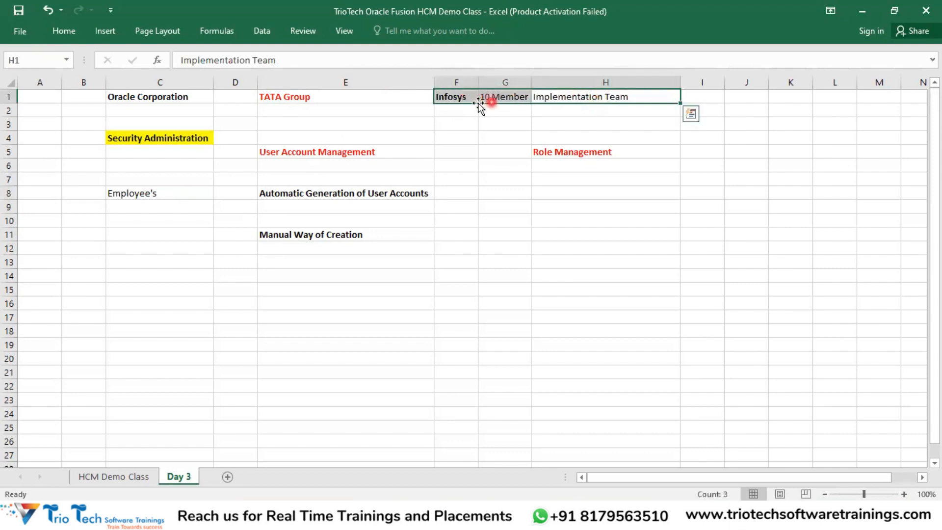
{"action": "left_click", "coordinate": [328, 98]}
{"action": "left_click_drag", "start_coordinate": [557, 98], "coordinate": [459, 95]}
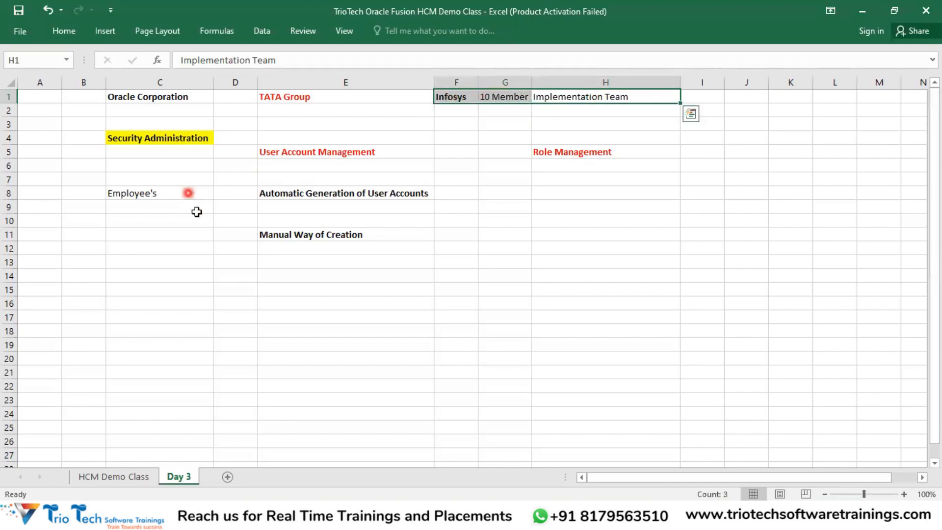
{"action": "left_click", "coordinate": [380, 515]}
{"action": "double_click", "coordinate": [179, 38]}
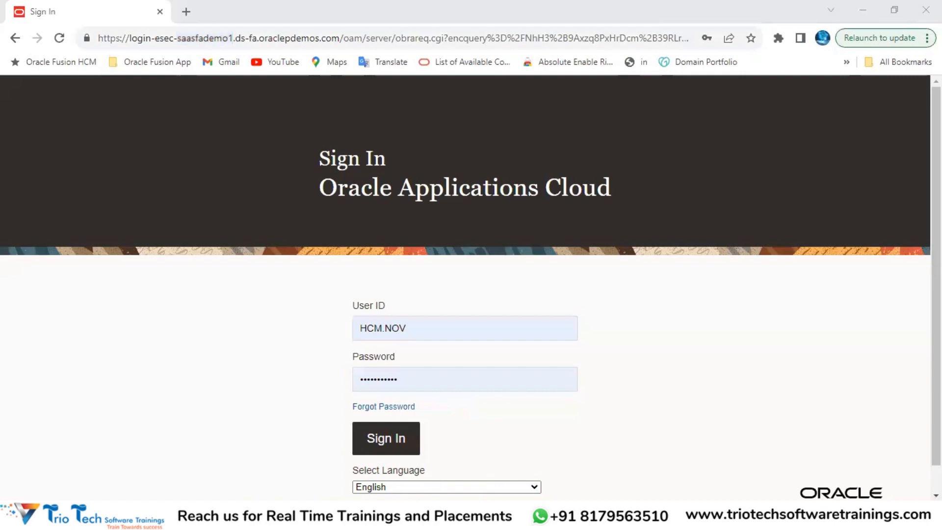
{"action": "mouse_move", "coordinate": [422, 516]}
{"action": "left_click", "coordinate": [489, 459]}
{"action": "left_click", "coordinate": [420, 516]}
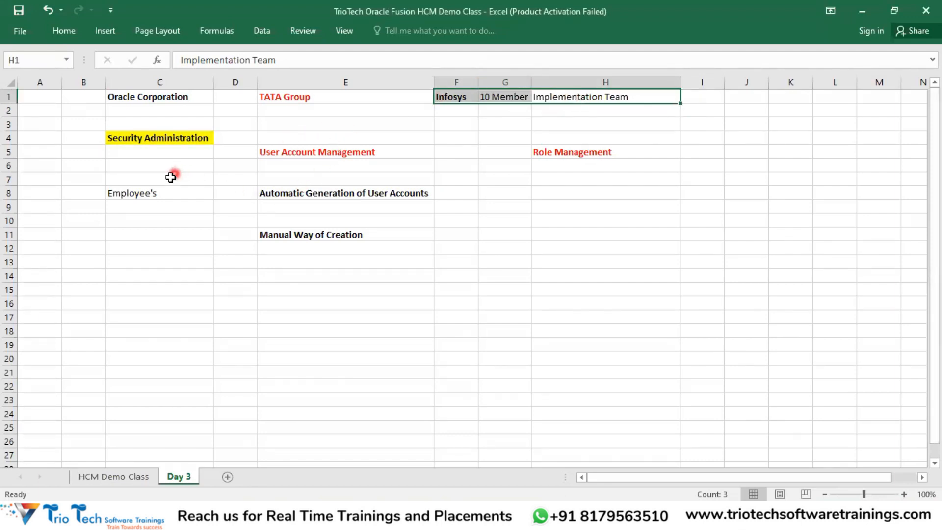
{"action": "left_click", "coordinate": [141, 249]}
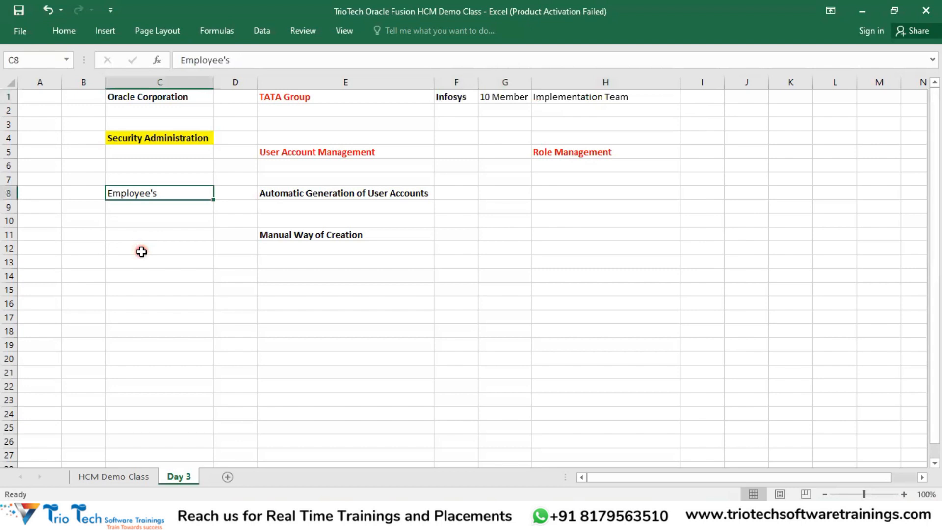
{"action": "left_click", "coordinate": [142, 251]}
{"action": "type", "text": "Im"}
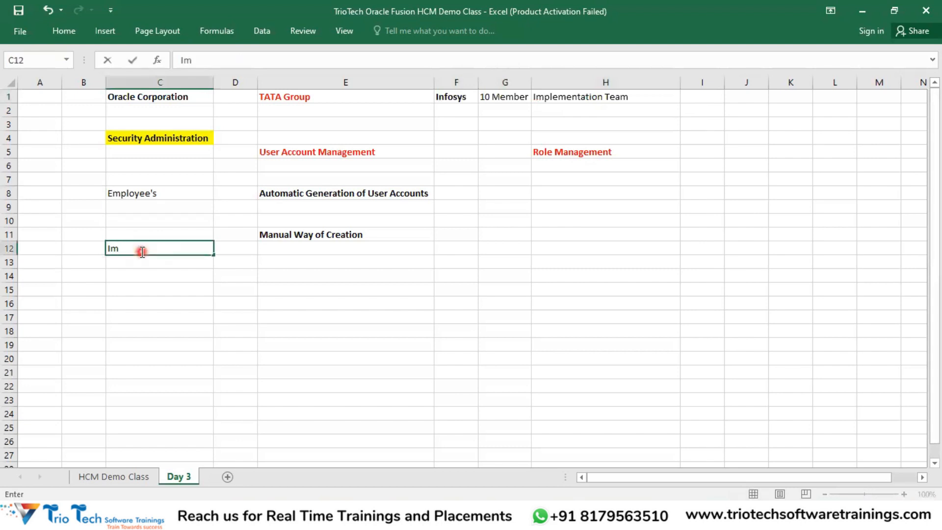
{"action": "type", "text": "plementation Team"}
{"action": "key", "text": "Return"}
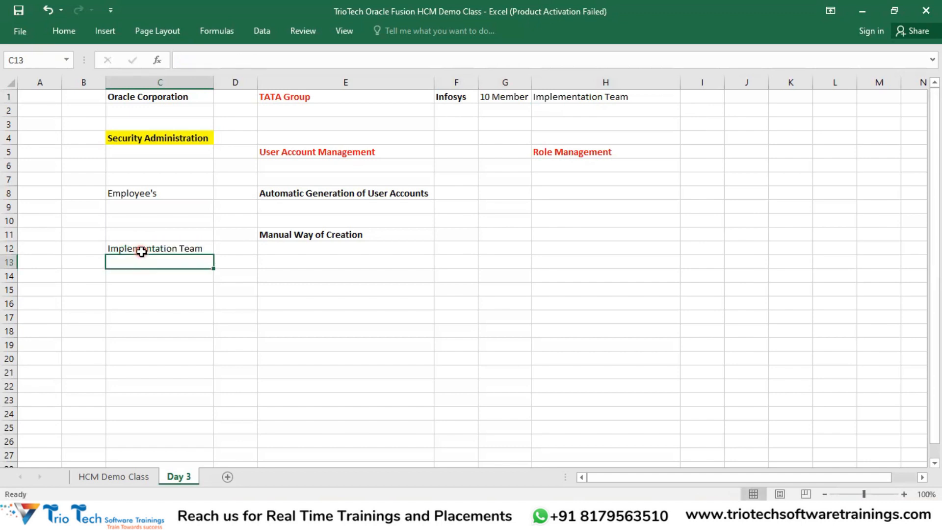
{"action": "left_click", "coordinate": [515, 101]}
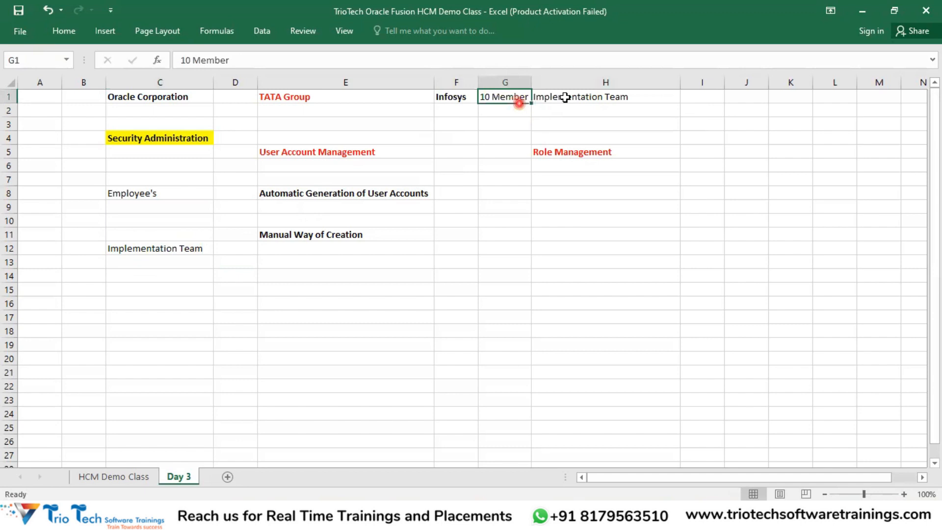
{"action": "left_click", "coordinate": [564, 97]}
{"action": "left_click", "coordinate": [352, 98]}
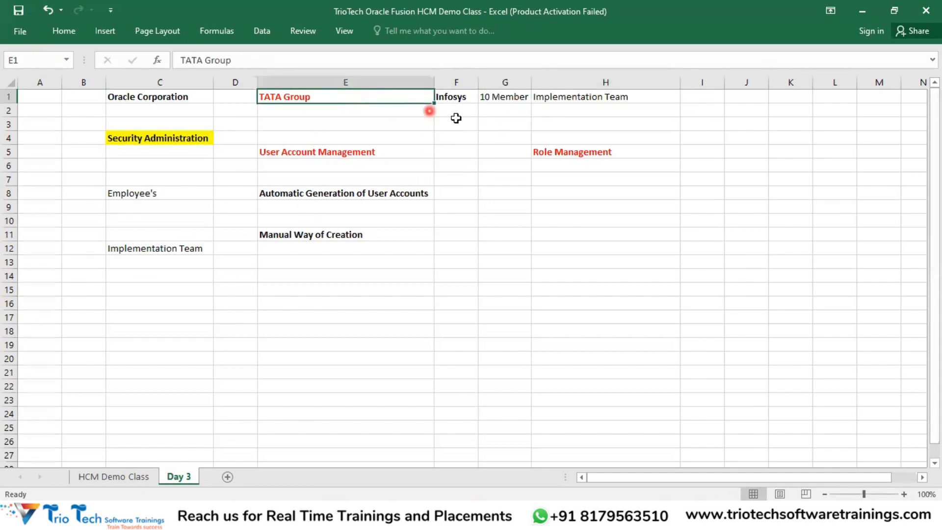
{"action": "left_click", "coordinate": [501, 101]}
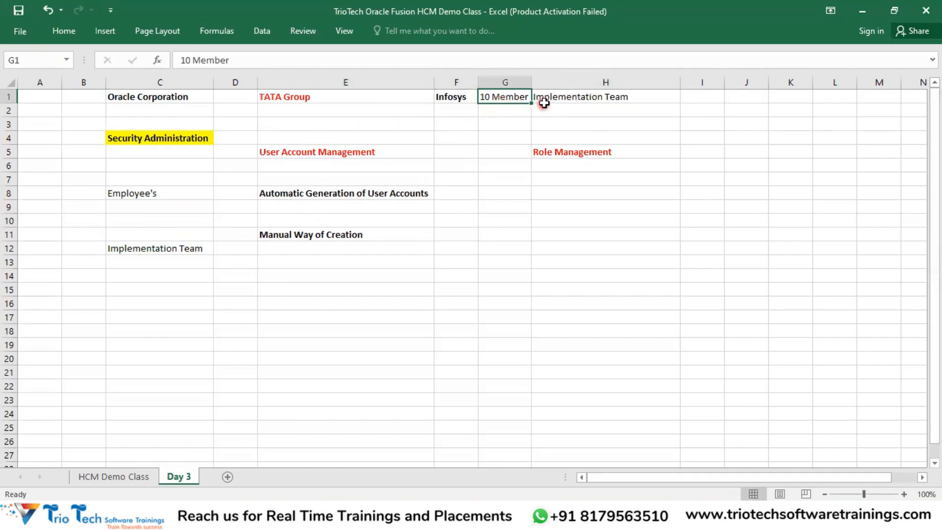
{"action": "left_click_drag", "start_coordinate": [553, 98], "coordinate": [514, 93]}
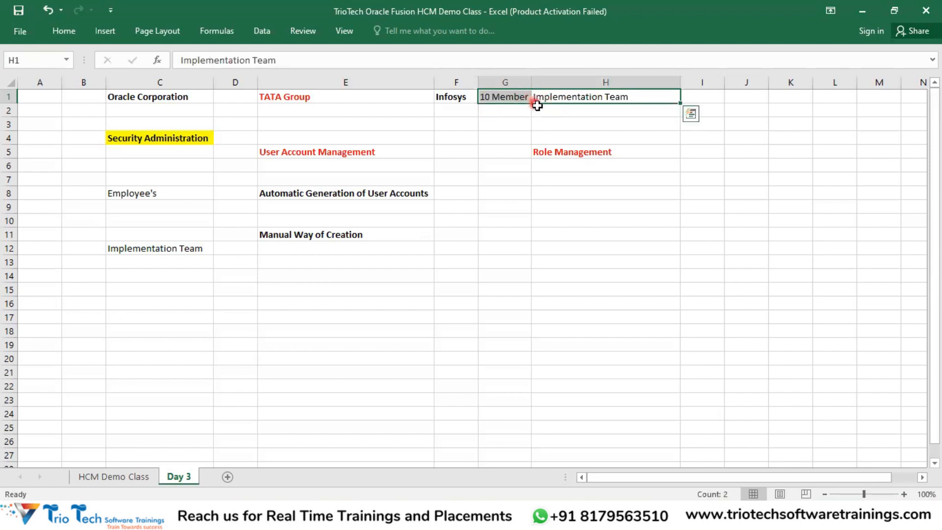
{"action": "left_click", "coordinate": [184, 248]}
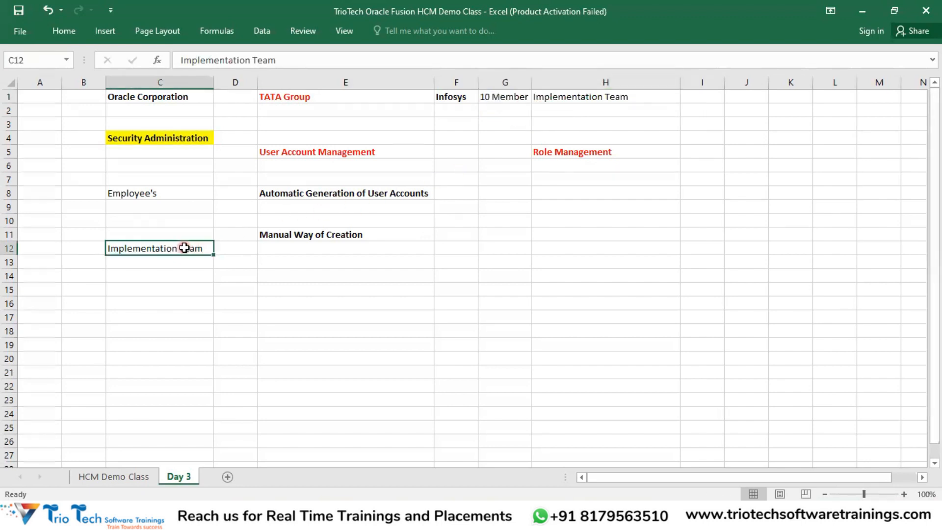
{"action": "left_click_drag", "start_coordinate": [503, 100], "coordinate": [555, 101]}
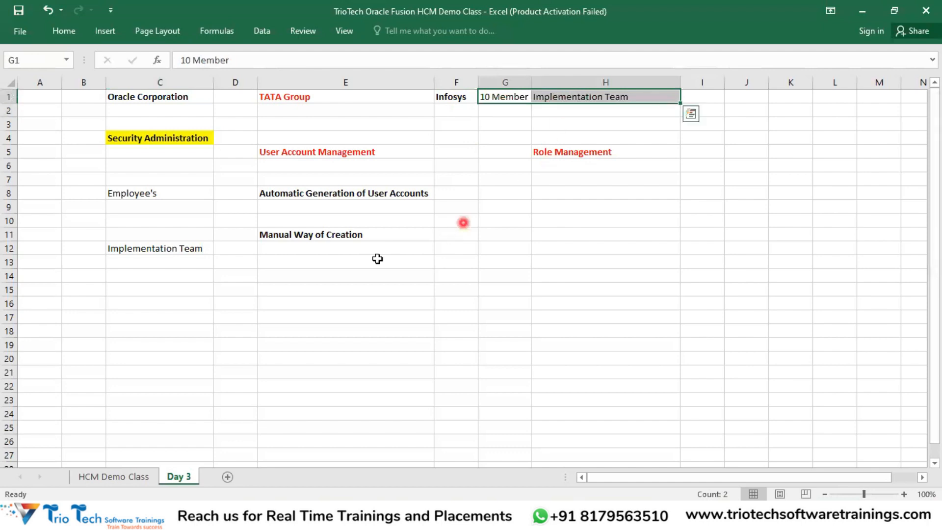
{"action": "left_click", "coordinate": [199, 249]}
{"action": "left_click", "coordinate": [311, 153]}
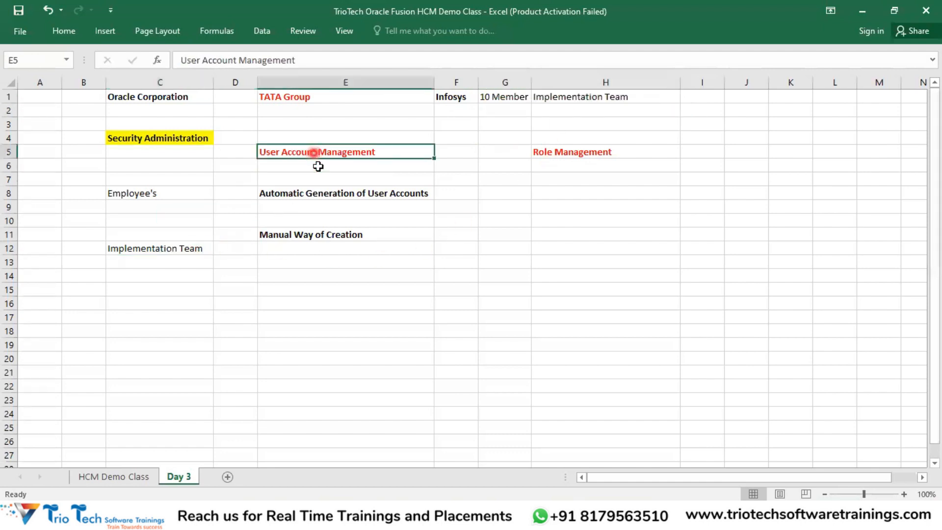
{"action": "left_click", "coordinate": [315, 234]}
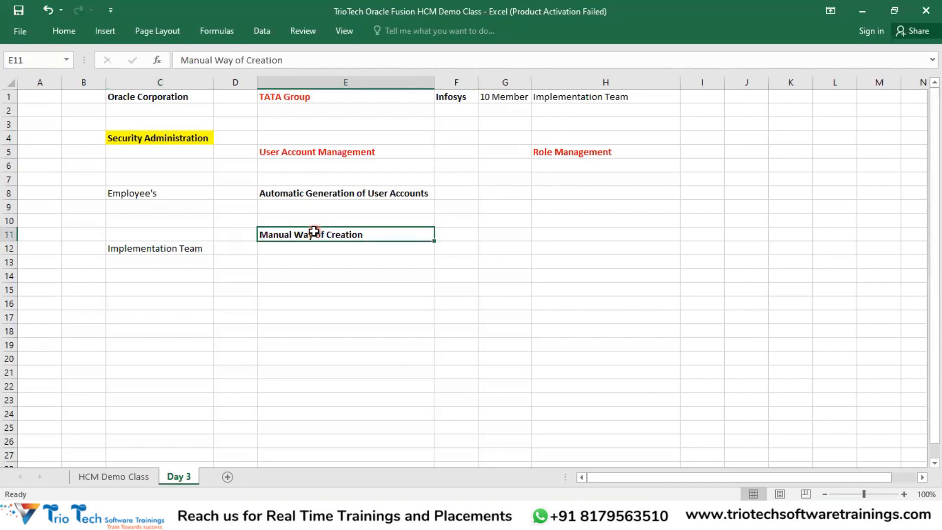
{"action": "left_click", "coordinate": [144, 192]}
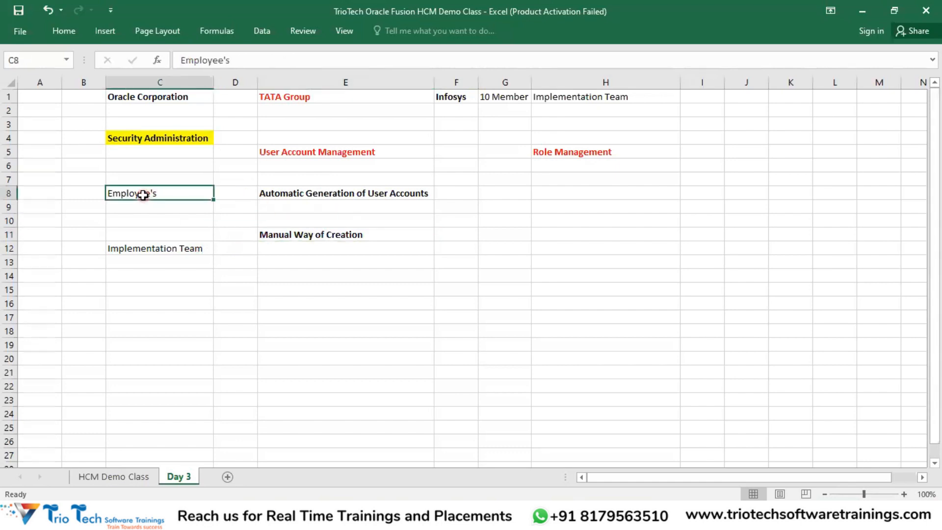
{"action": "left_click", "coordinate": [298, 99]}
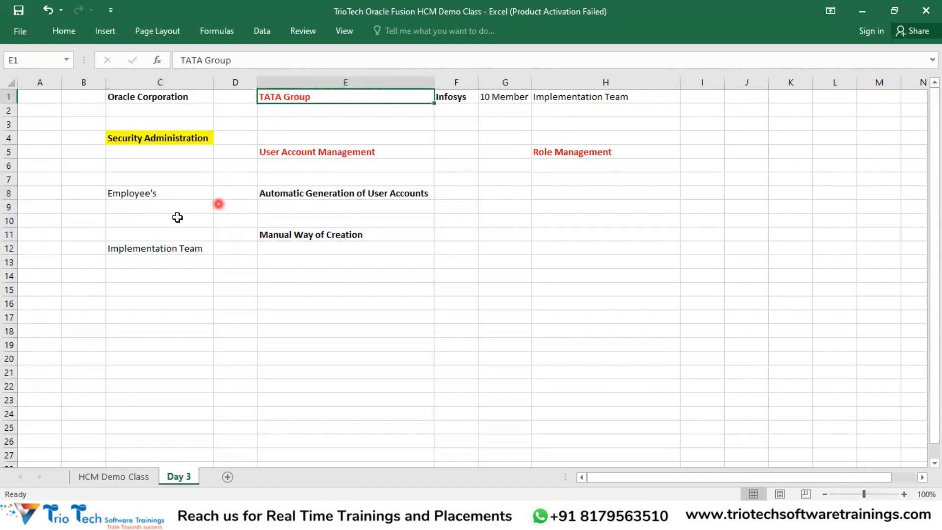
{"action": "left_click", "coordinate": [147, 195]}
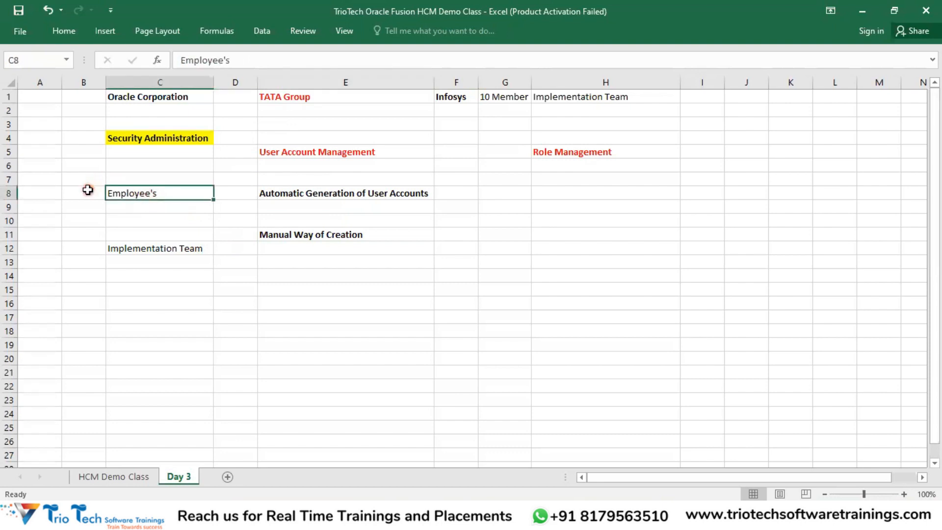
Step: Enter 'Hire an Employee' in C7 and select the C7:E8 block
{"action": "left_click", "coordinate": [136, 180]}
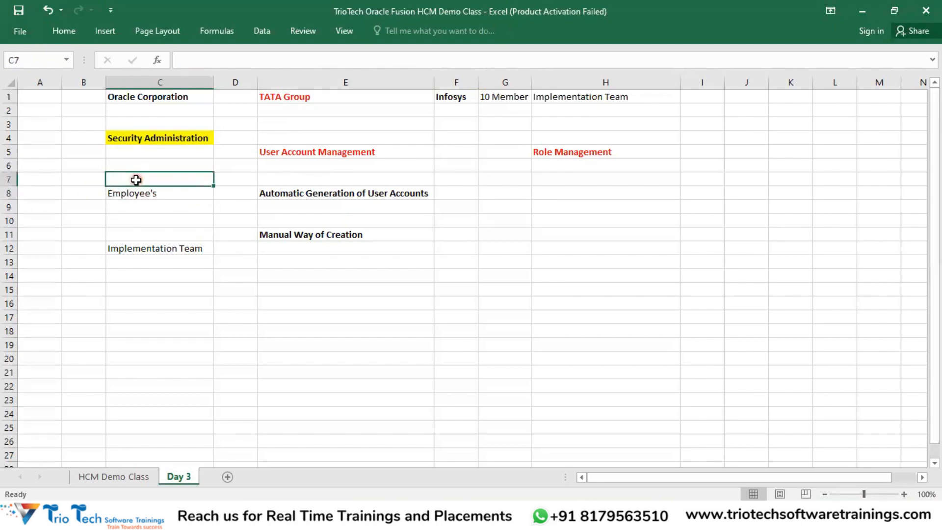
{"action": "type", "text": "Hire"}
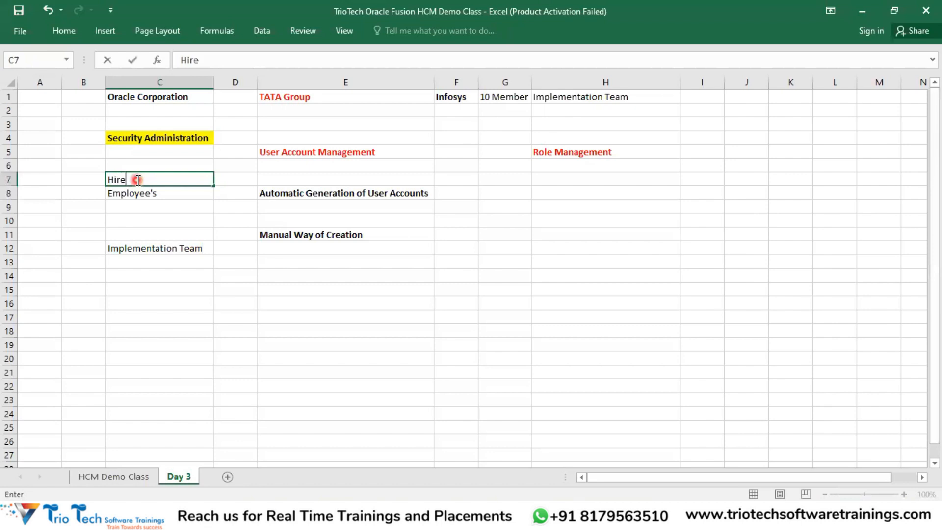
{"action": "type", "text": " an"}
{"action": "key", "text": "Return"}
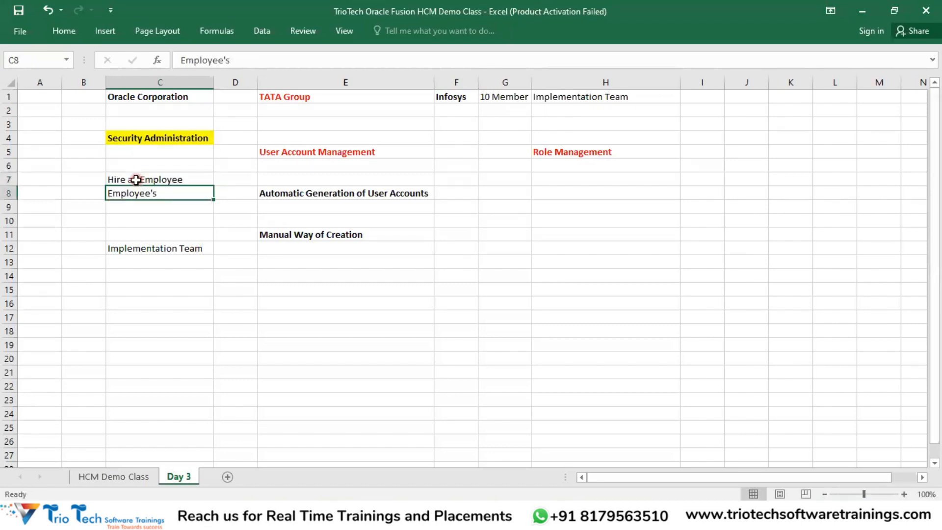
{"action": "left_click", "coordinate": [136, 179]}
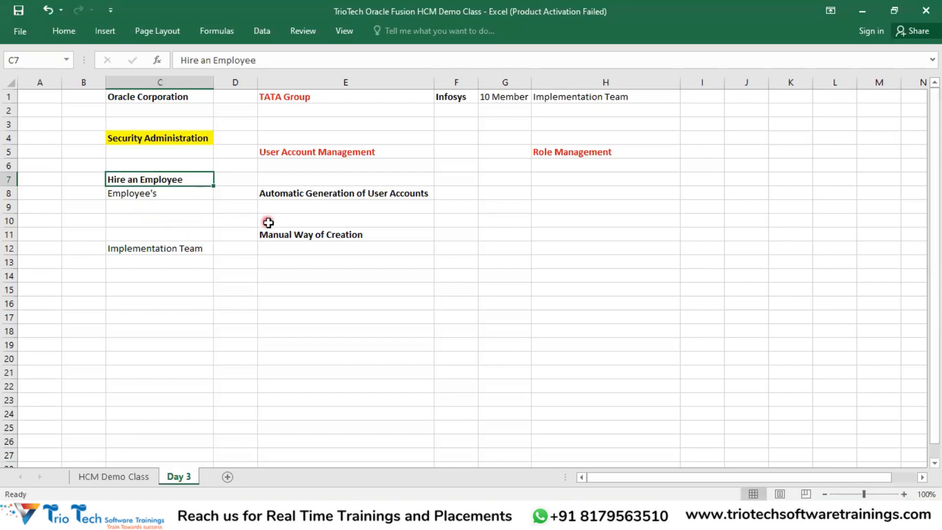
{"action": "left_click_drag", "start_coordinate": [282, 195], "coordinate": [177, 187]}
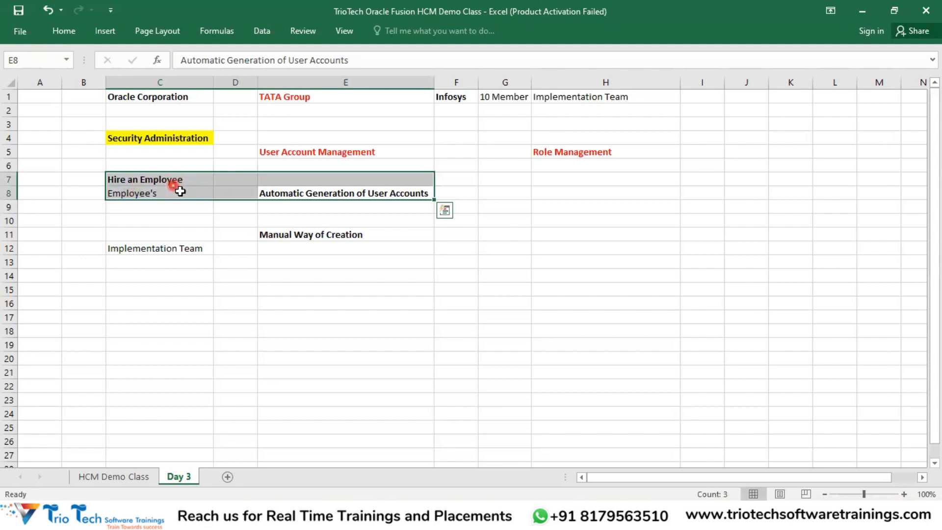
{"action": "left_click", "coordinate": [161, 316]}
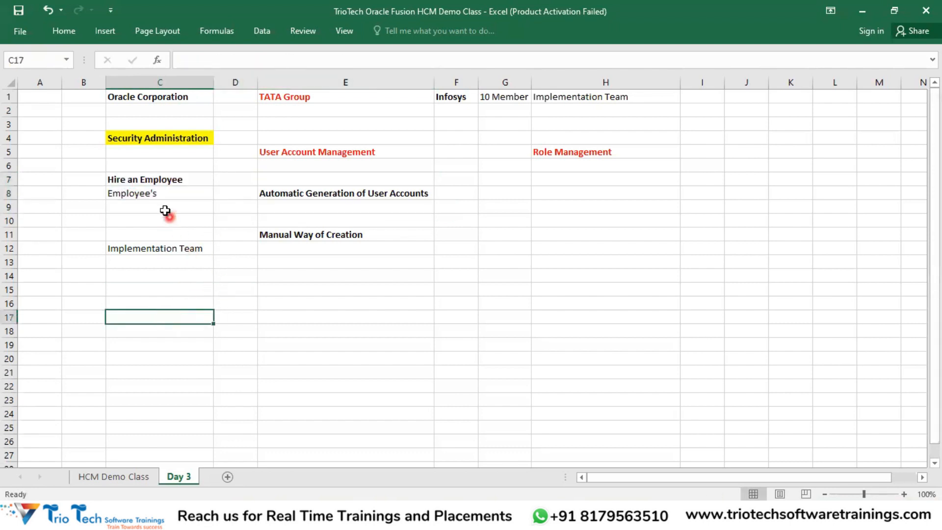
Step: Walk through the C7, C8, C12, H1, E5 and E11 notes
{"action": "left_click", "coordinate": [142, 182]}
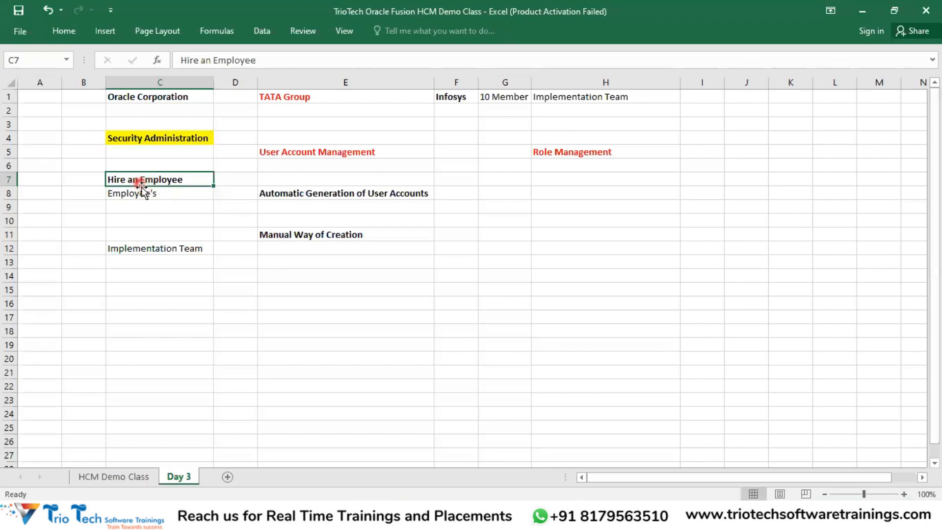
{"action": "left_click", "coordinate": [152, 195]}
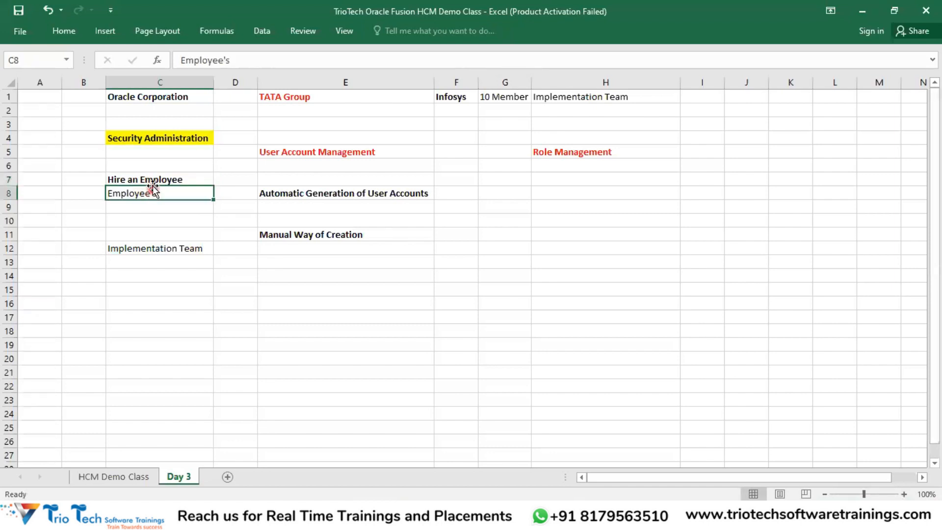
{"action": "left_click", "coordinate": [150, 180]}
{"action": "left_click", "coordinate": [154, 191]}
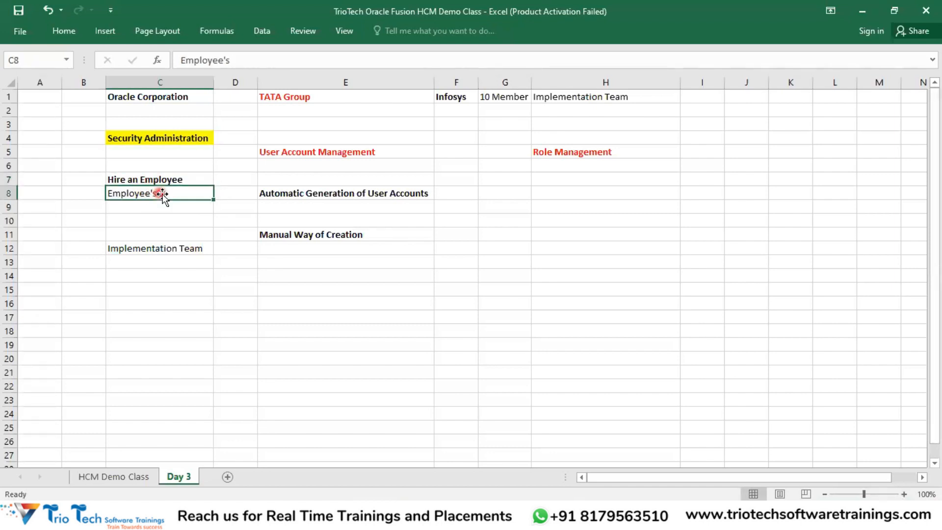
{"action": "left_click", "coordinate": [336, 192]}
{"action": "left_click_drag", "start_coordinate": [310, 187], "coordinate": [175, 178]}
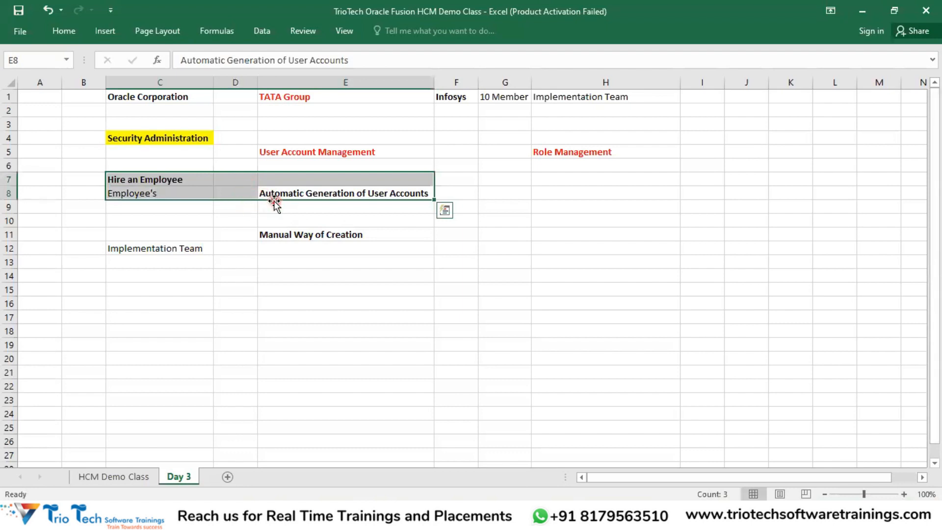
{"action": "left_click", "coordinate": [184, 248]}
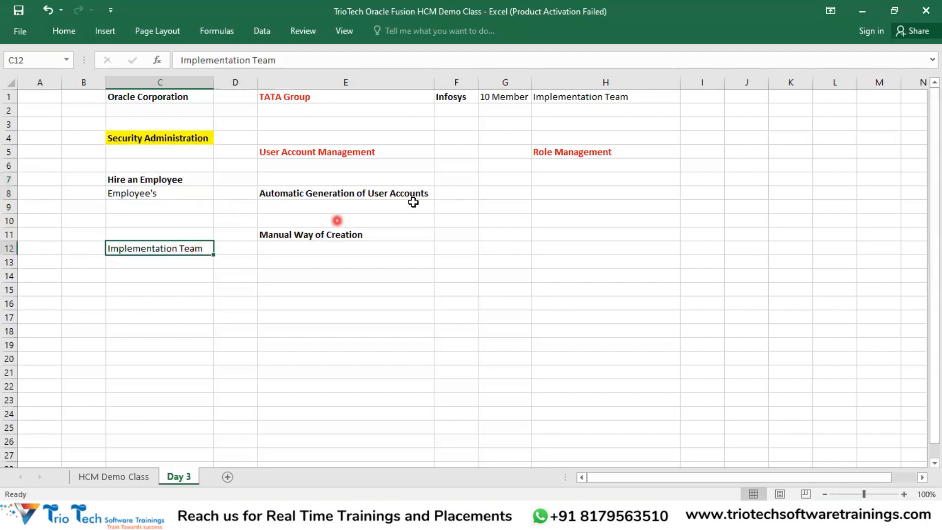
{"action": "left_click", "coordinate": [552, 100]}
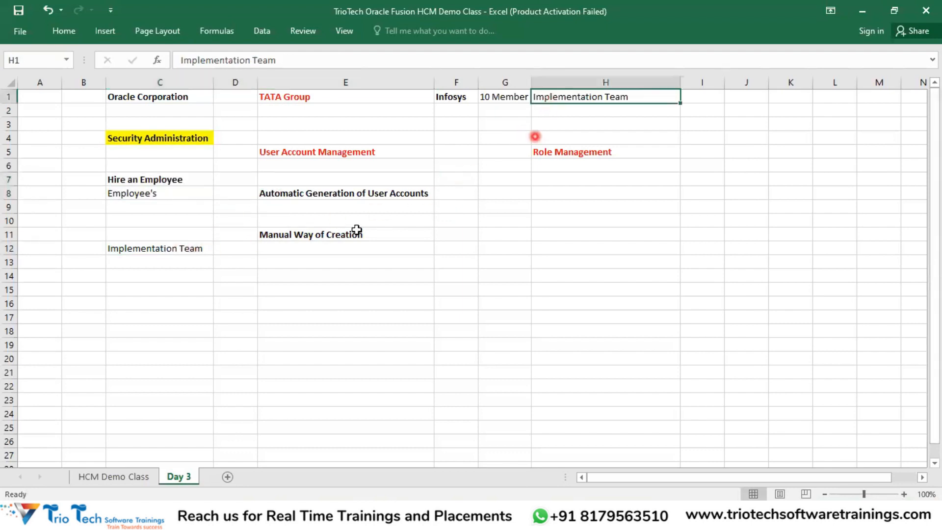
{"action": "left_click", "coordinate": [189, 249]}
{"action": "left_click", "coordinate": [292, 156]}
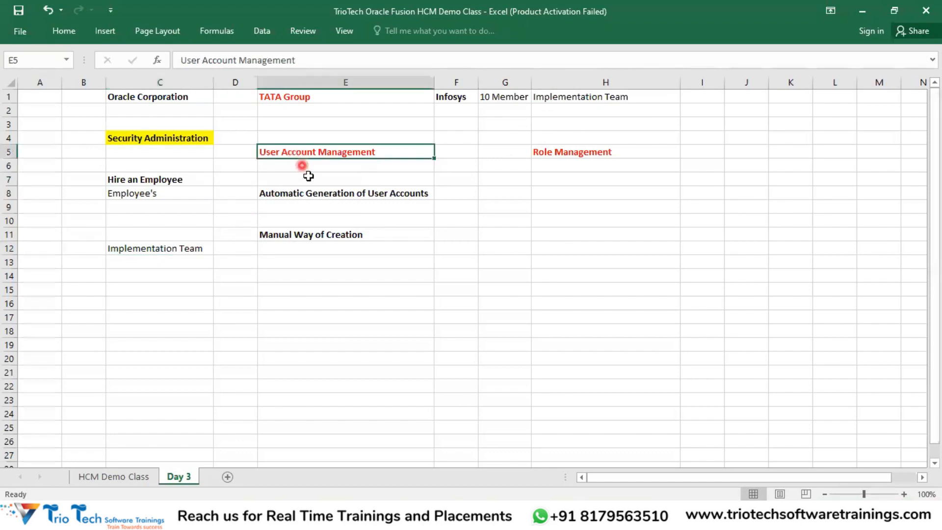
{"action": "left_click", "coordinate": [313, 236]}
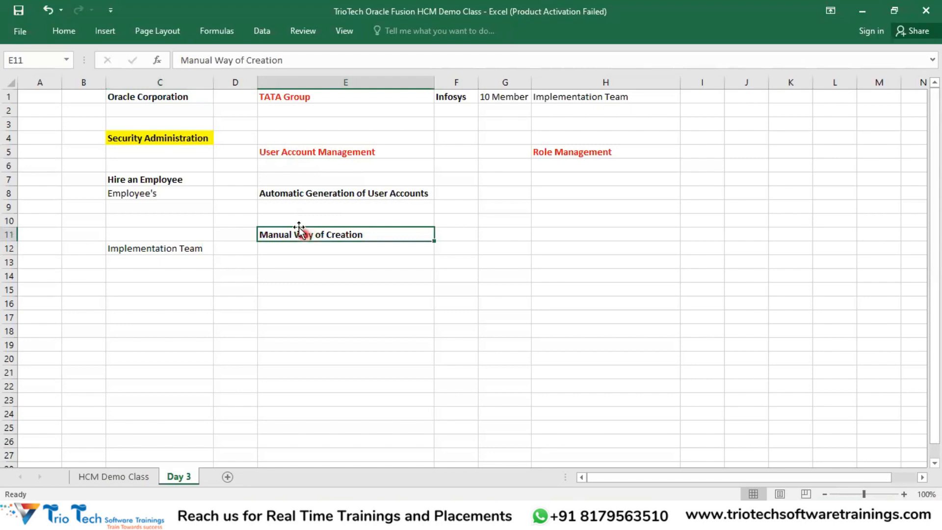
Step: Select the C7:E8 block, apply Bold, and review the E5 and E11 headings
{"action": "mouse_move", "coordinate": [145, 192]}
{"action": "left_mouse_down"}
{"action": "mouse_move", "coordinate": [143, 183]}
{"action": "mouse_move", "coordinate": [154, 187]}
{"action": "left_mouse_up"}
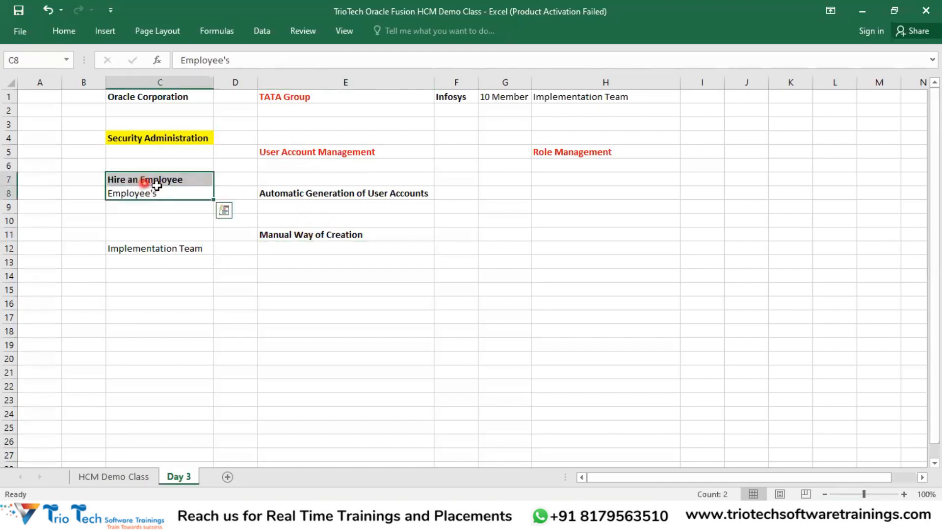
{"action": "left_click_drag", "start_coordinate": [308, 195], "coordinate": [181, 179]}
{"action": "left_click", "coordinate": [500, 77]}
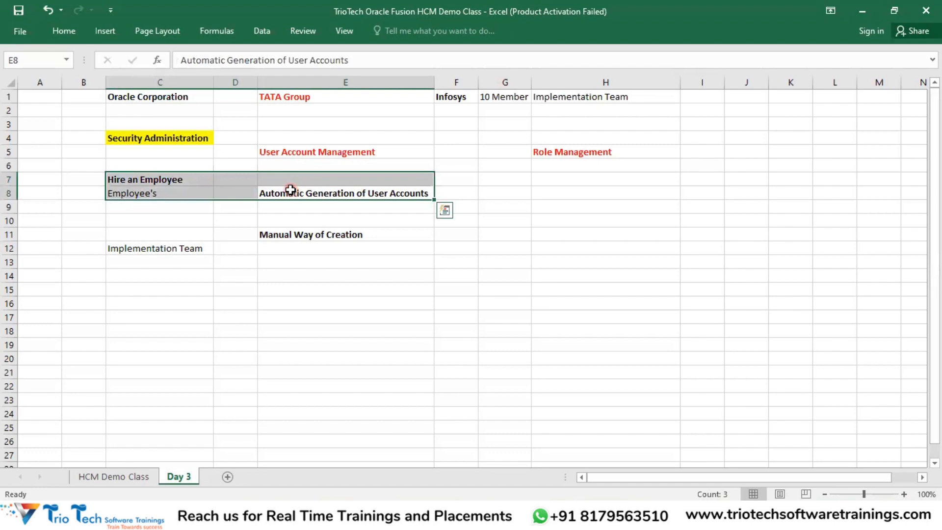
{"action": "left_click", "coordinate": [292, 236]}
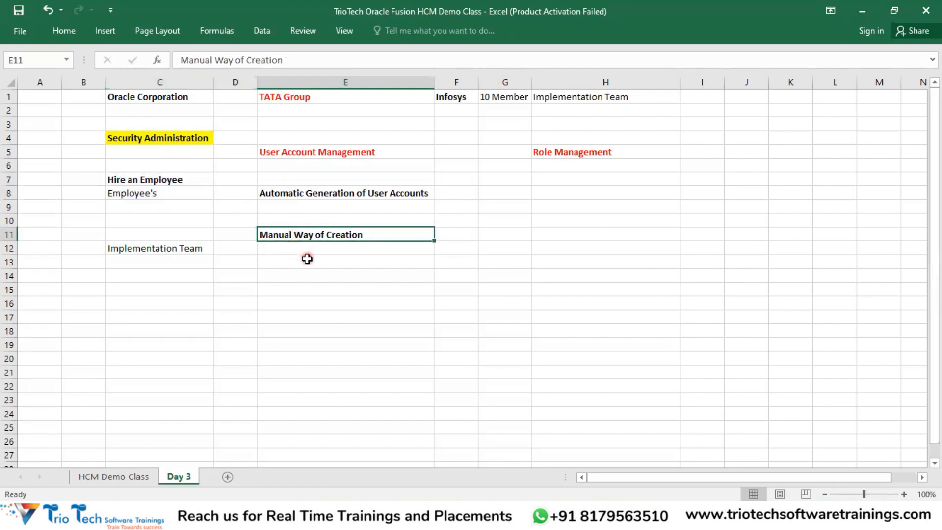
{"action": "left_click", "coordinate": [300, 154]}
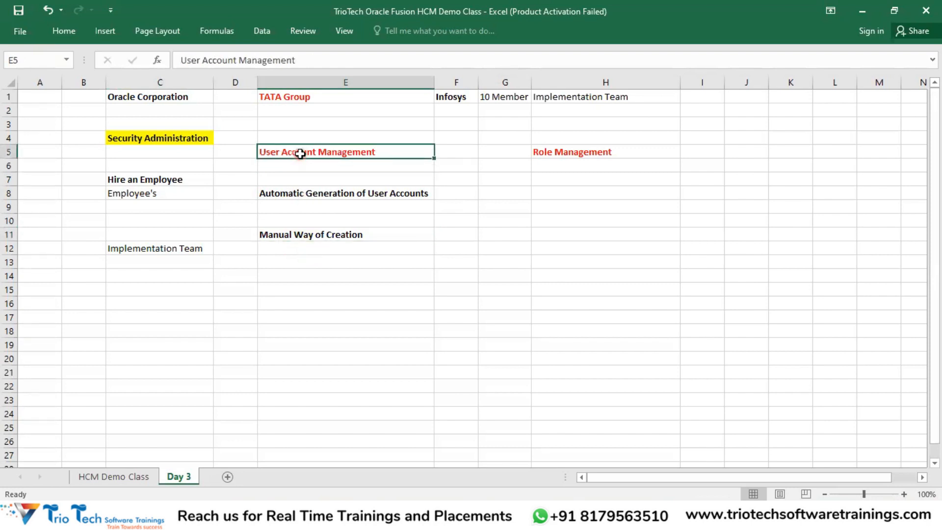
{"action": "left_click", "coordinate": [326, 236]}
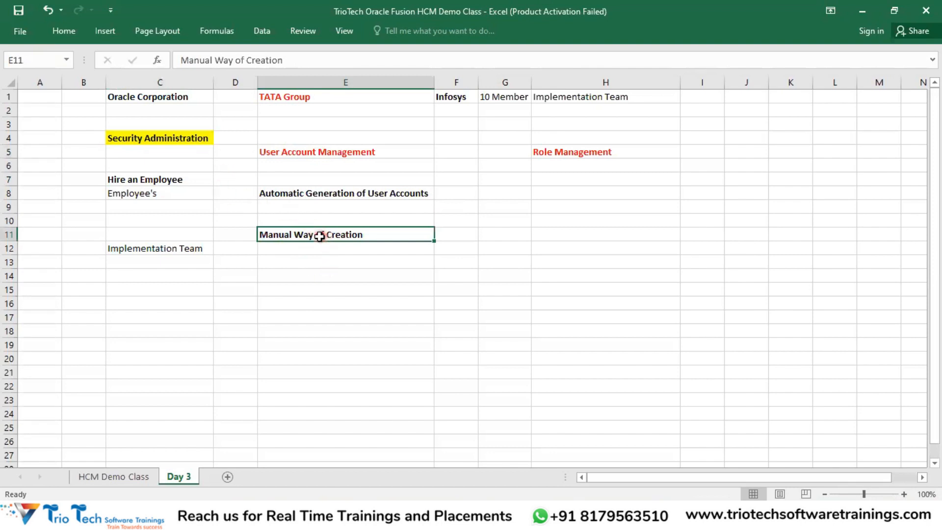
{"action": "left_click", "coordinate": [298, 260]}
{"action": "left_click", "coordinate": [296, 236]}
{"action": "left_click_drag", "start_coordinate": [299, 195], "coordinate": [171, 182]}
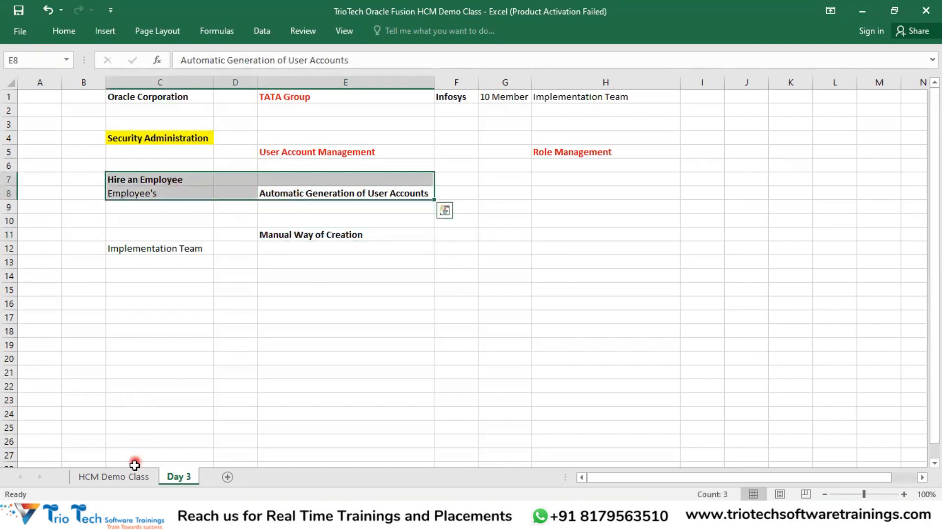
Step: Copy the Global HR/ Core HR cell from the HCM Demo Class sheet
{"action": "left_click", "coordinate": [125, 482]}
{"action": "scroll", "coordinate": [231, 268], "scroll_direction": "up", "scroll_amount": 10}
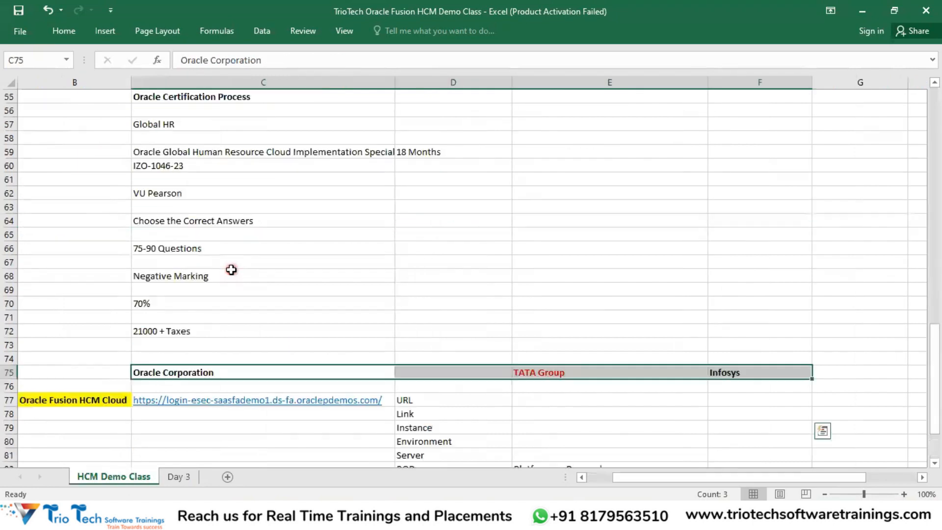
{"action": "scroll", "coordinate": [231, 268], "scroll_direction": "up", "scroll_amount": 6}
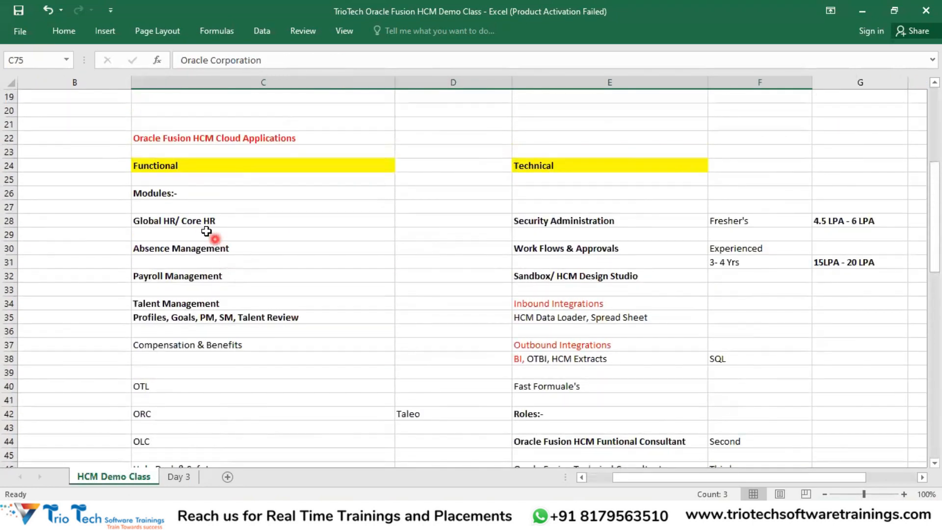
{"action": "left_click", "coordinate": [191, 221]}
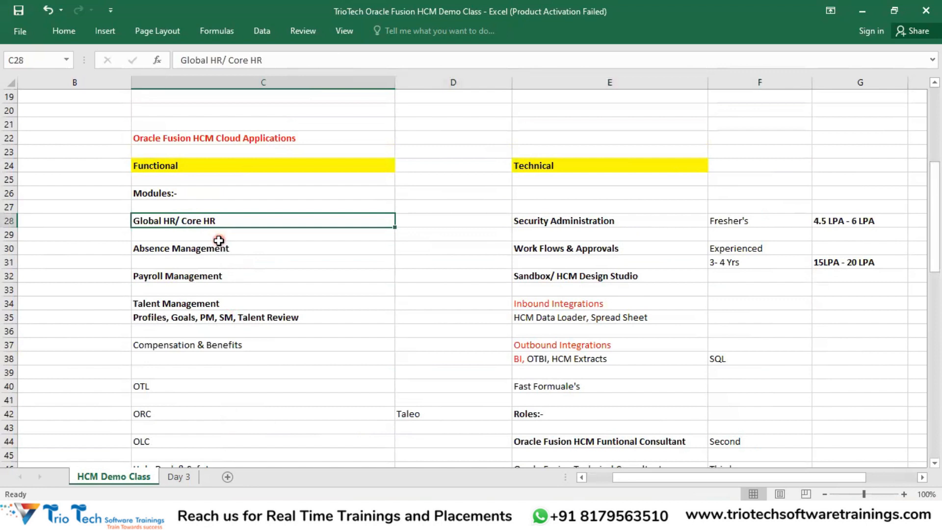
{"action": "key", "text": "ctrl+c"}
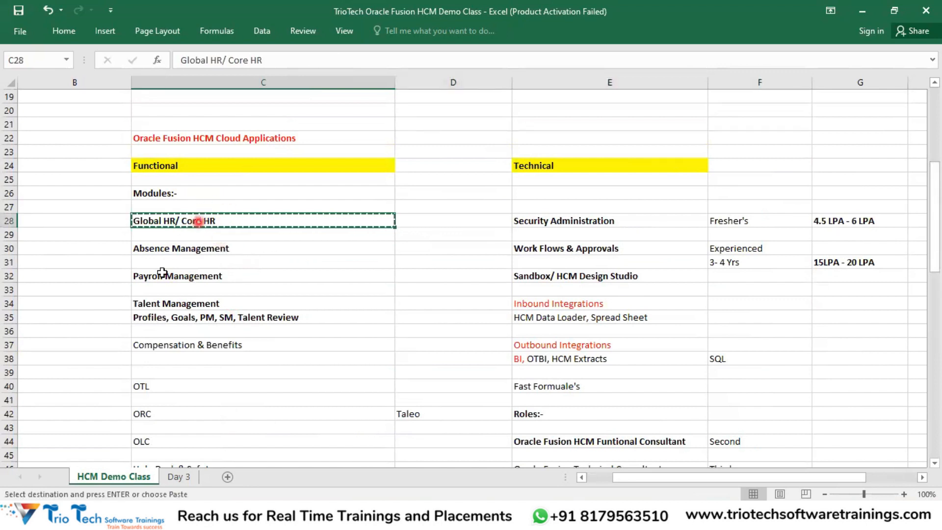
Step: Back on Day 3, select C7:E8, review the E5 and E11 headings, and cancel the copy
{"action": "left_click", "coordinate": [179, 476]}
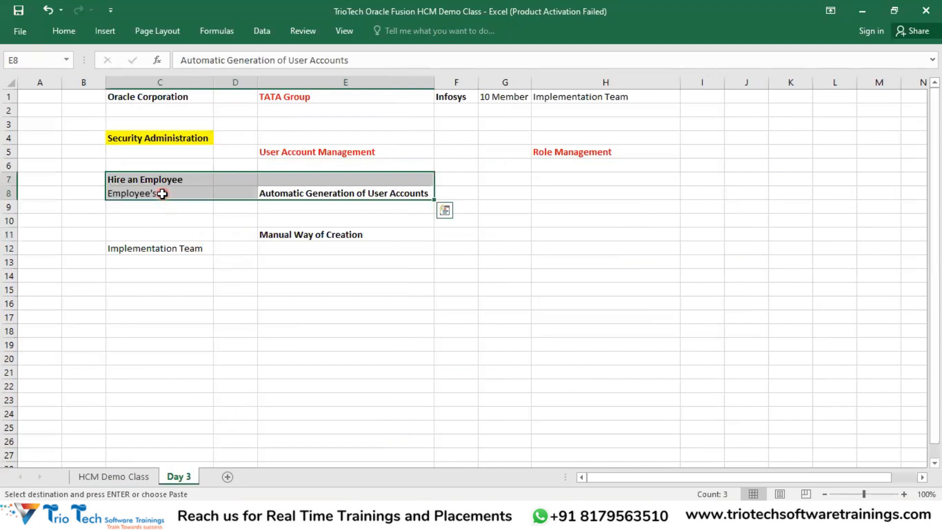
{"action": "left_click", "coordinate": [292, 194]}
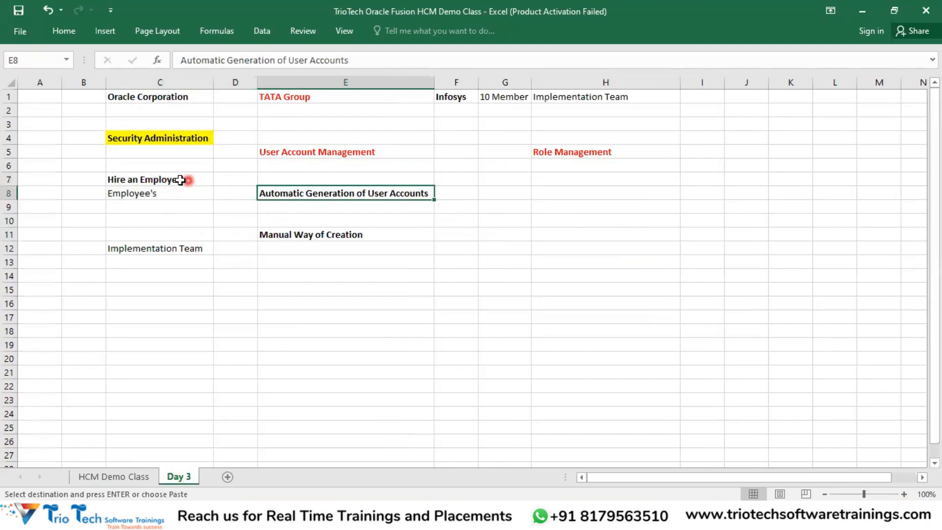
{"action": "left_click_drag", "start_coordinate": [173, 178], "coordinate": [357, 200]}
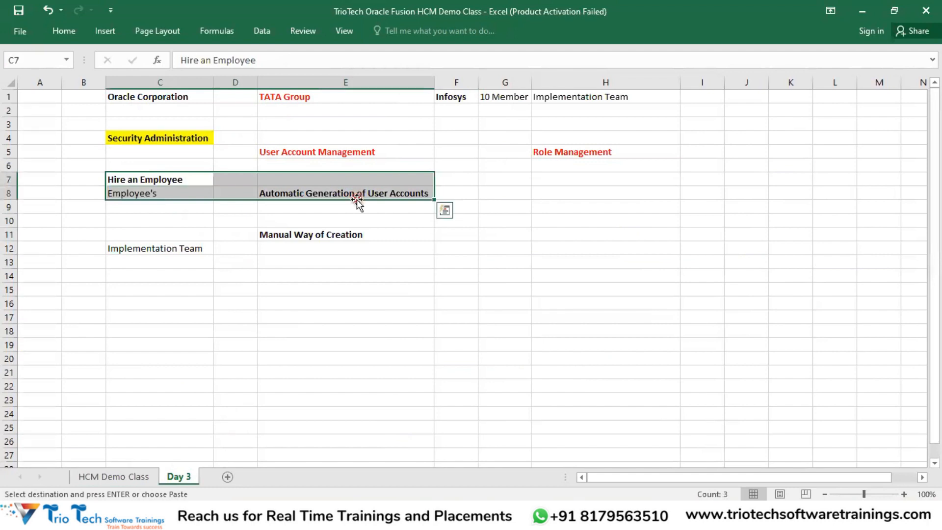
{"action": "left_click", "coordinate": [345, 231]}
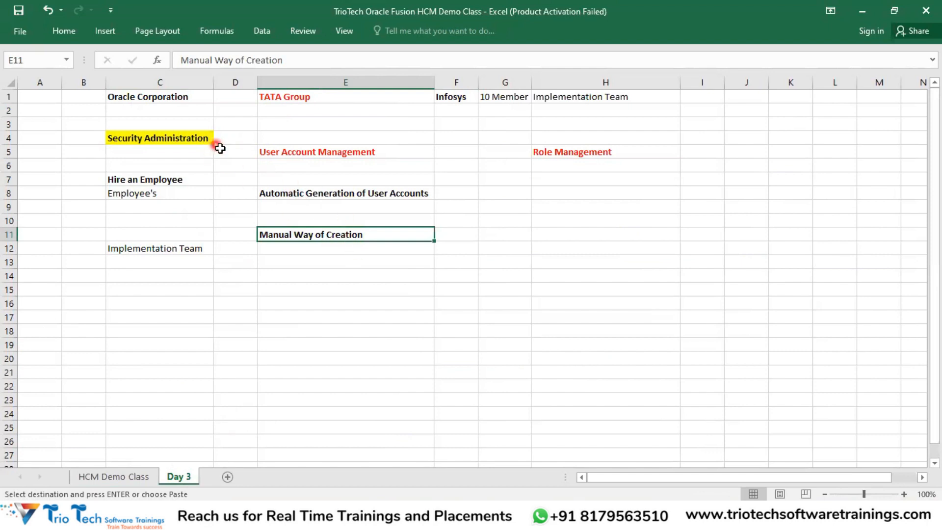
{"action": "left_click", "coordinate": [326, 156]}
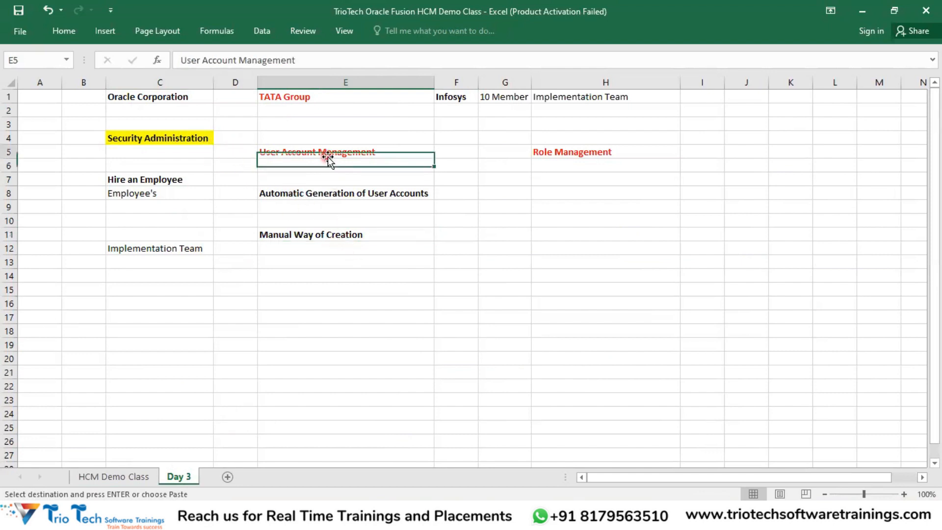
{"action": "left_click", "coordinate": [347, 233]}
{"action": "key", "text": "Escape"}
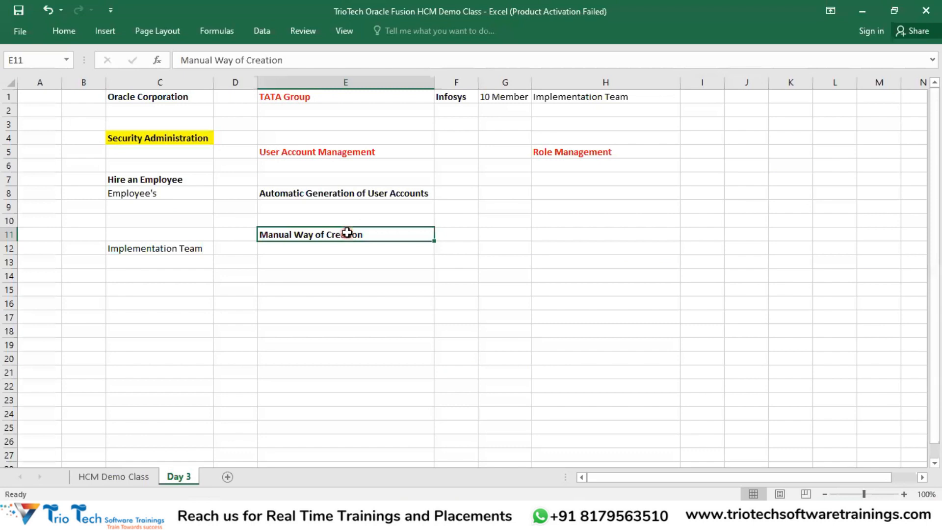
Step: Select G1:H1, then check the environment name, user ID and password on the sign-in page
{"action": "left_click_drag", "start_coordinate": [515, 97], "coordinate": [554, 97]}
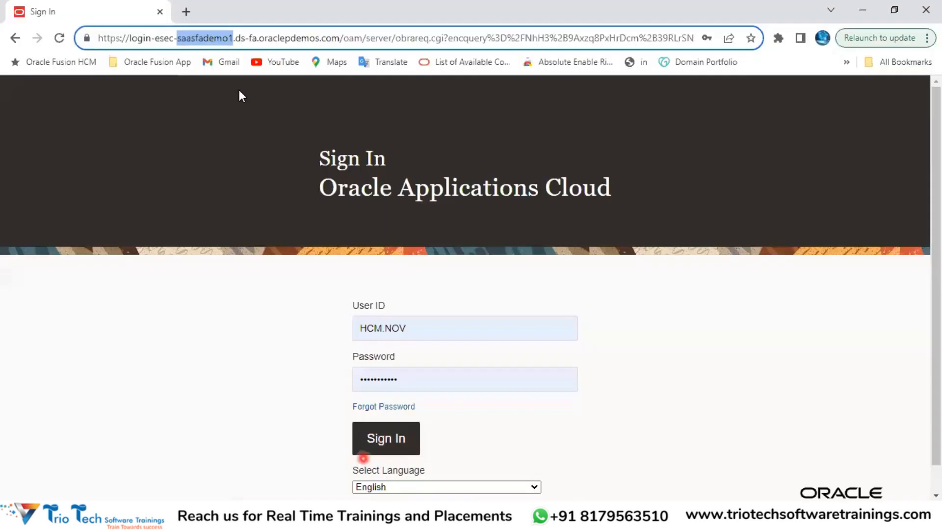
{"action": "double_click", "coordinate": [163, 39]}
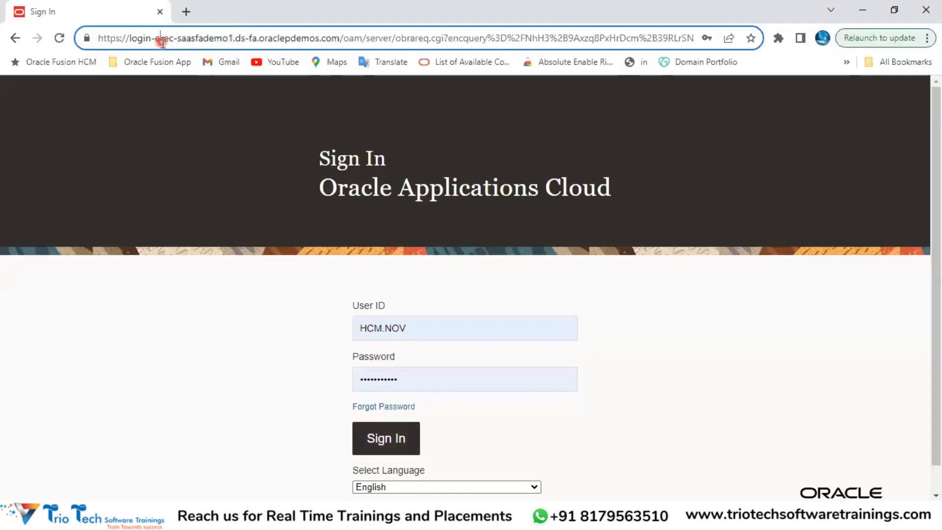
{"action": "left_click", "coordinate": [411, 328]}
{"action": "left_click_drag", "start_coordinate": [411, 328], "coordinate": [366, 331]}
{"action": "left_click_drag", "start_coordinate": [410, 379], "coordinate": [354, 380]}
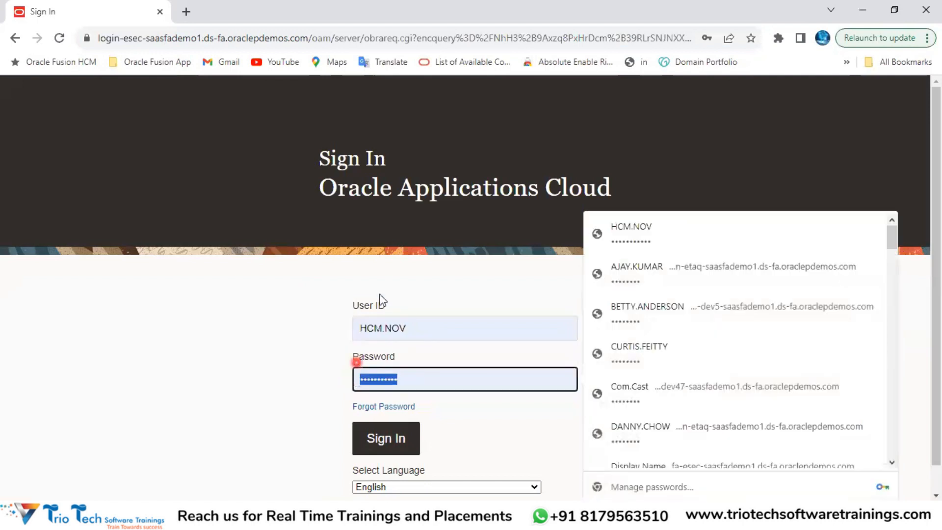
{"action": "left_click", "coordinate": [187, 38]}
{"action": "left_click_drag", "start_coordinate": [424, 326], "coordinate": [326, 339]}
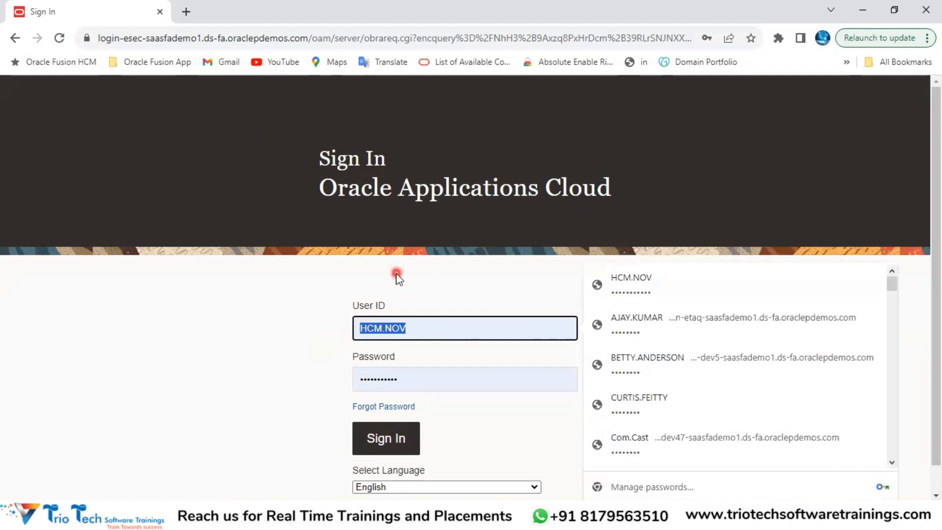
{"action": "left_click", "coordinate": [398, 328]}
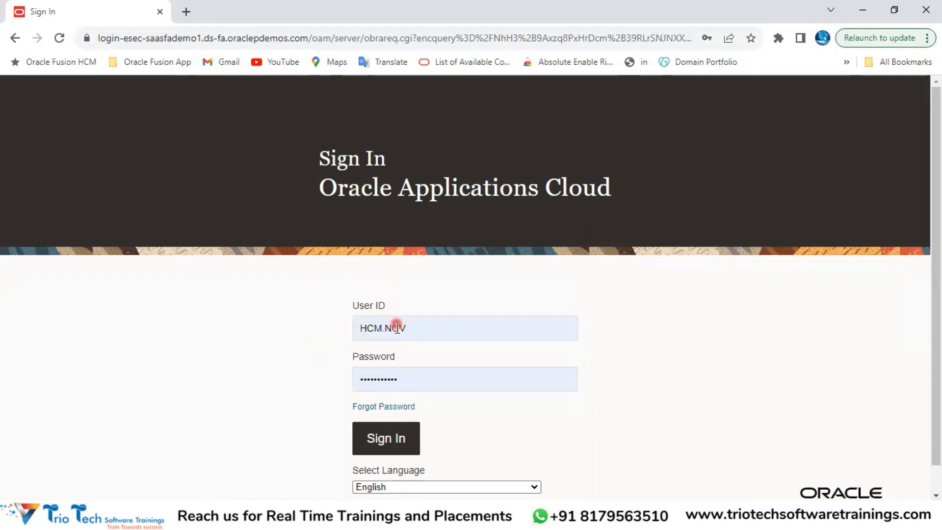
{"action": "left_click_drag", "start_coordinate": [415, 327], "coordinate": [342, 347]}
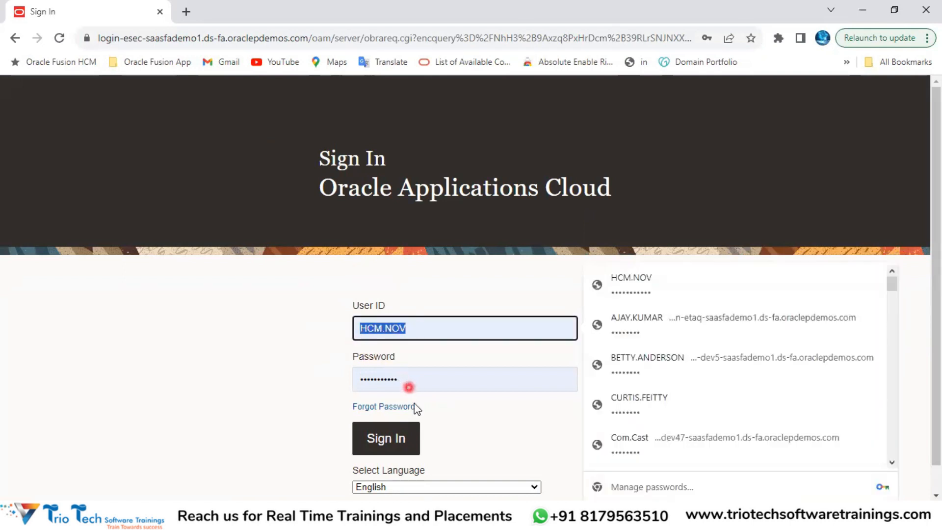
{"action": "left_click", "coordinate": [292, 415]}
Step: Submit the sign-in, remove /oam/server/auth_cred_submit from the error URL, and sign in again
{"action": "left_click", "coordinate": [393, 440]}
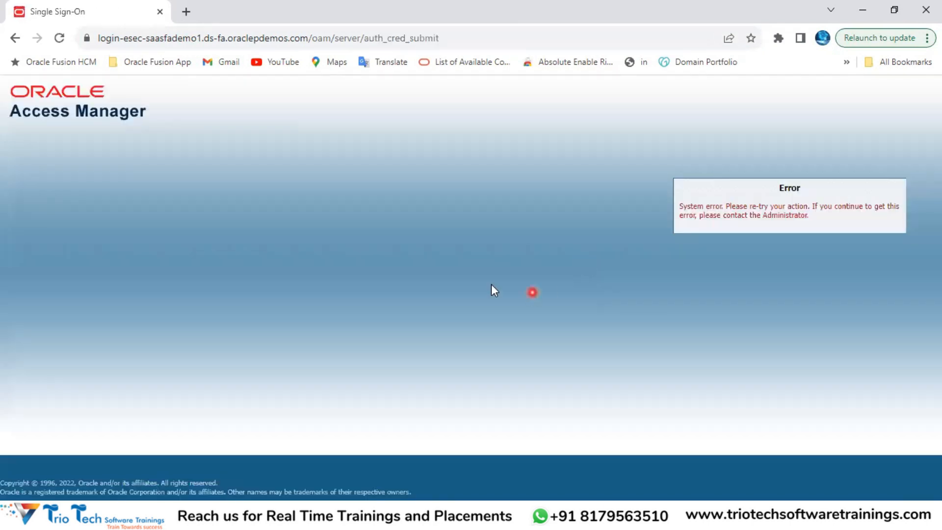
{"action": "left_click", "coordinate": [307, 38]}
{"action": "left_click_drag", "start_coordinate": [308, 38], "coordinate": [440, 50]}
{"action": "key", "text": "BackSpace"}
{"action": "key", "text": "Return"}
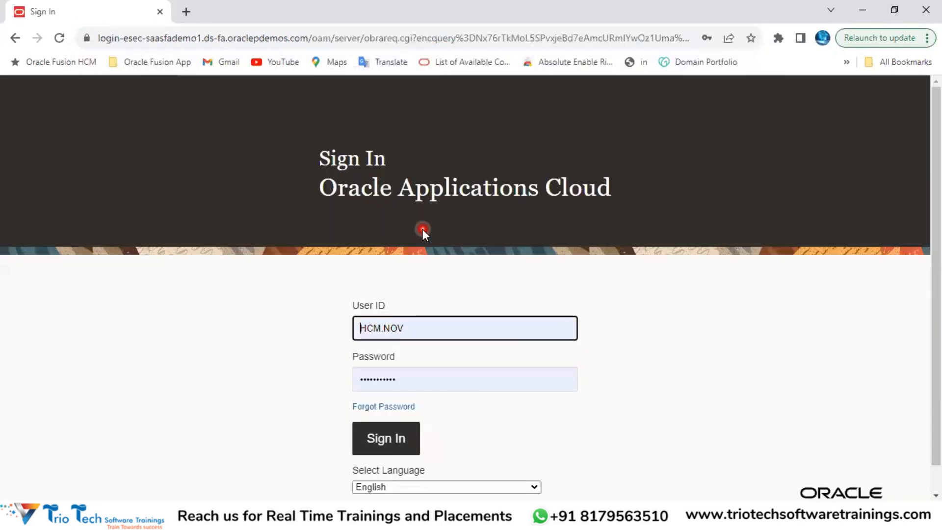
{"action": "left_click", "coordinate": [398, 448]}
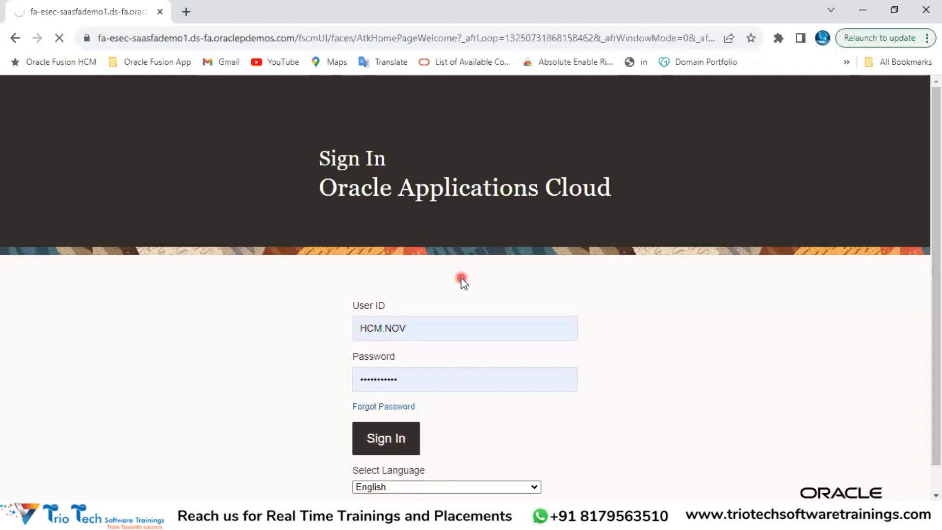
Step: Select the full page address in the browser's address bar once the home page loads
{"action": "left_click", "coordinate": [163, 38]}
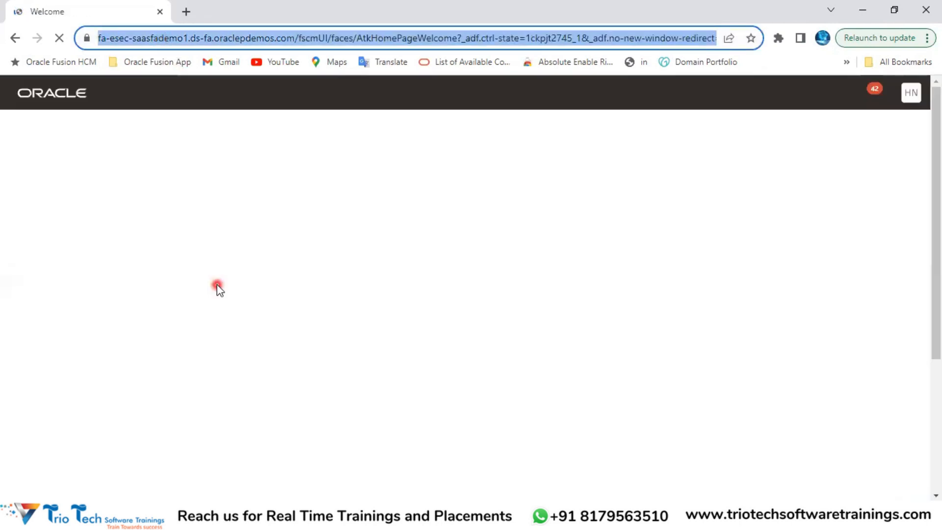
{"action": "left_click", "coordinate": [775, 96]}
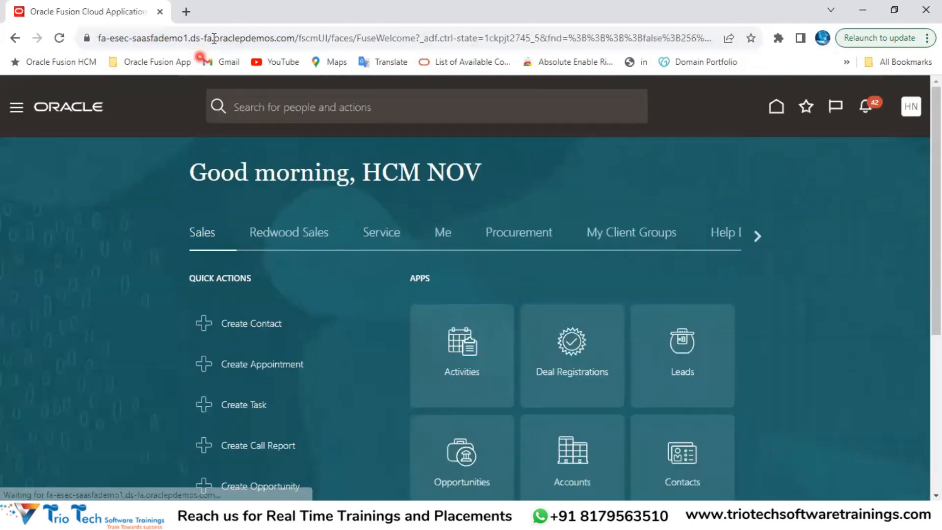
{"action": "left_click", "coordinate": [214, 38]}
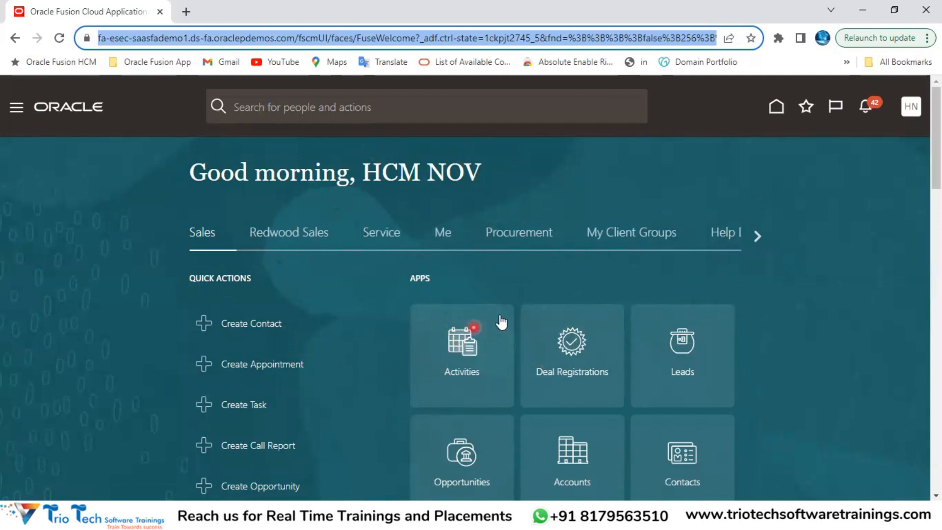
Step: Page right through the home page app groups until the Tools group appears
{"action": "left_click", "coordinate": [757, 237]}
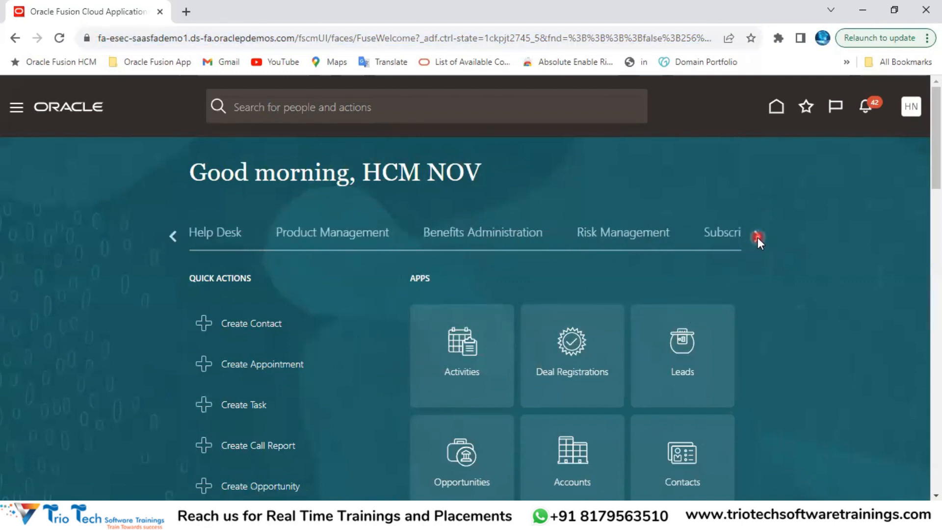
{"action": "left_click", "coordinate": [758, 238]}
{"action": "left_click", "coordinate": [758, 237]}
{"action": "left_click", "coordinate": [758, 238]}
{"action": "left_click", "coordinate": [758, 237]}
{"action": "left_click", "coordinate": [758, 237]}
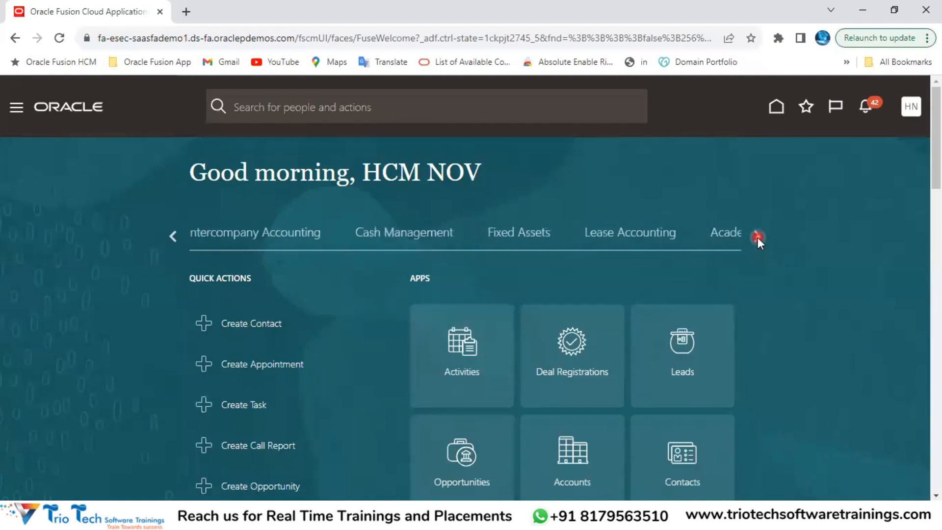
{"action": "left_click", "coordinate": [758, 238]}
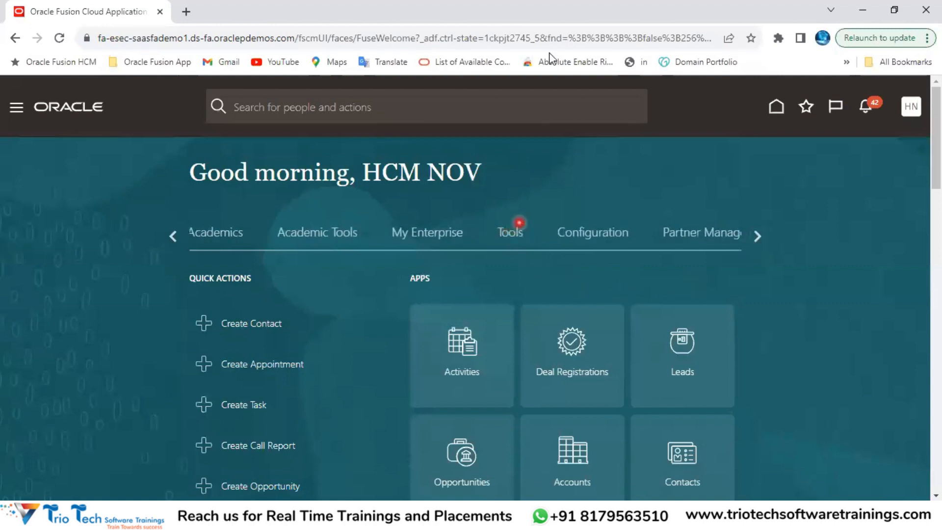
{"action": "left_click", "coordinate": [505, 82]}
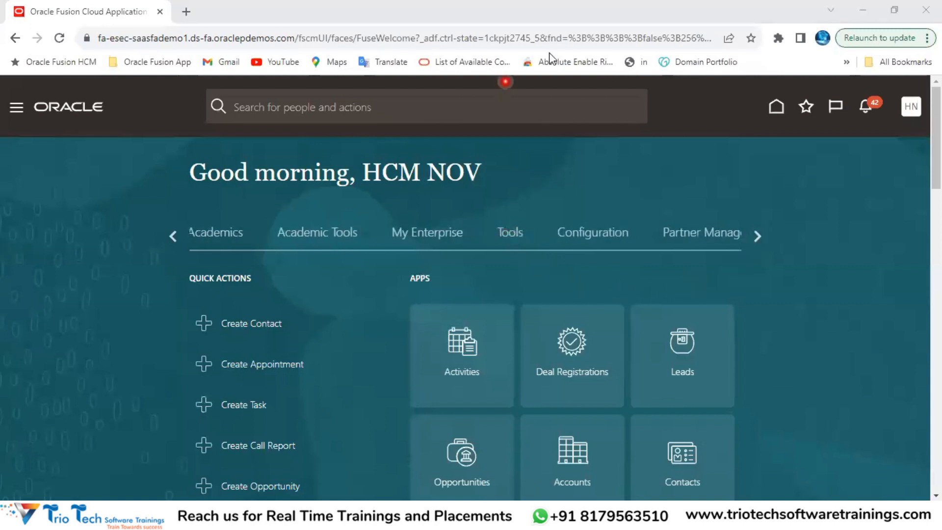
Step: Select the Tools group and scroll down to its Security Console and Scheduled Processes tiles
{"action": "left_click", "coordinate": [512, 237]}
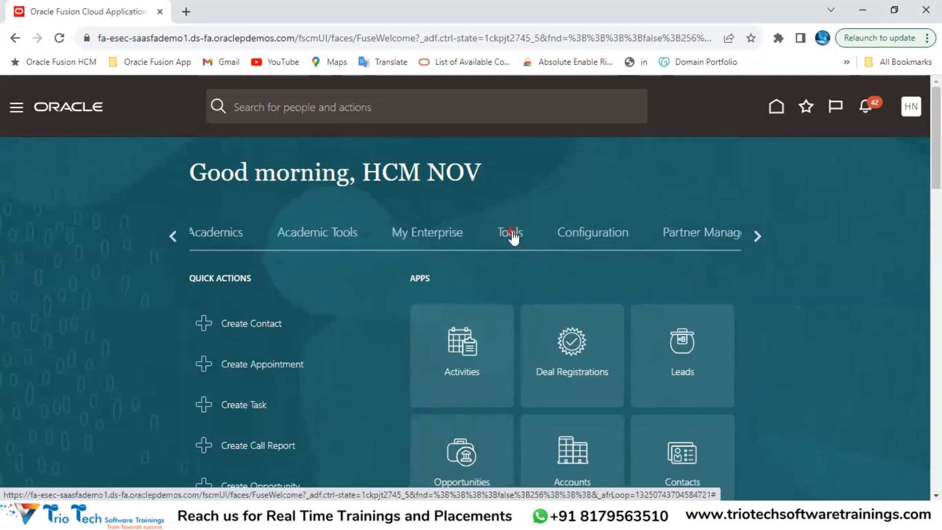
{"action": "left_click", "coordinate": [513, 238]}
{"action": "scroll", "coordinate": [698, 180], "scroll_direction": "down", "scroll_amount": 3}
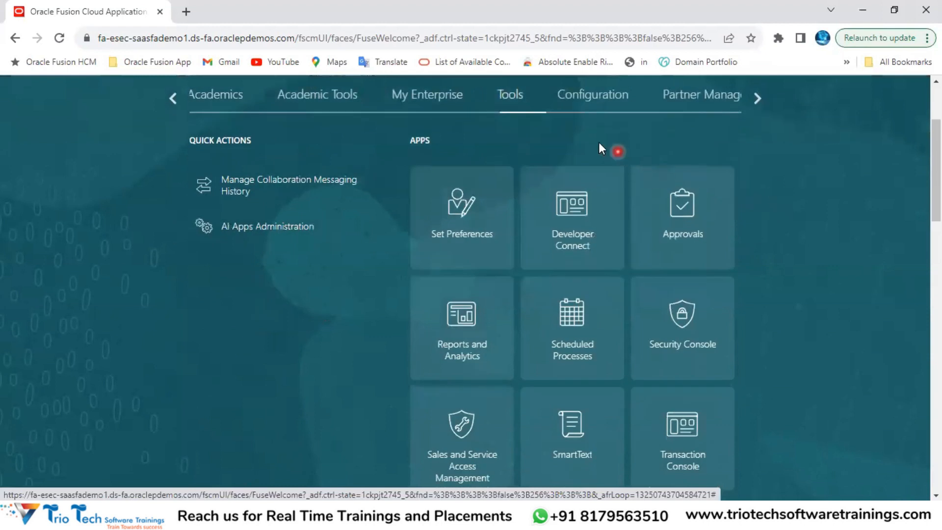
{"action": "scroll", "coordinate": [764, 226], "scroll_direction": "down", "scroll_amount": 2}
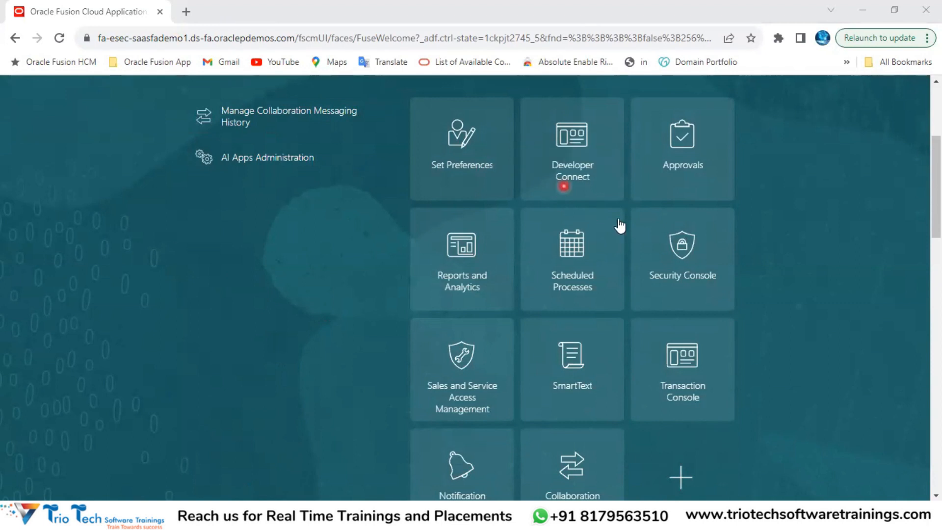
{"action": "scroll", "coordinate": [617, 223], "scroll_direction": "up", "scroll_amount": 5}
{"action": "left_click", "coordinate": [535, 244]}
{"action": "left_click", "coordinate": [497, 249]}
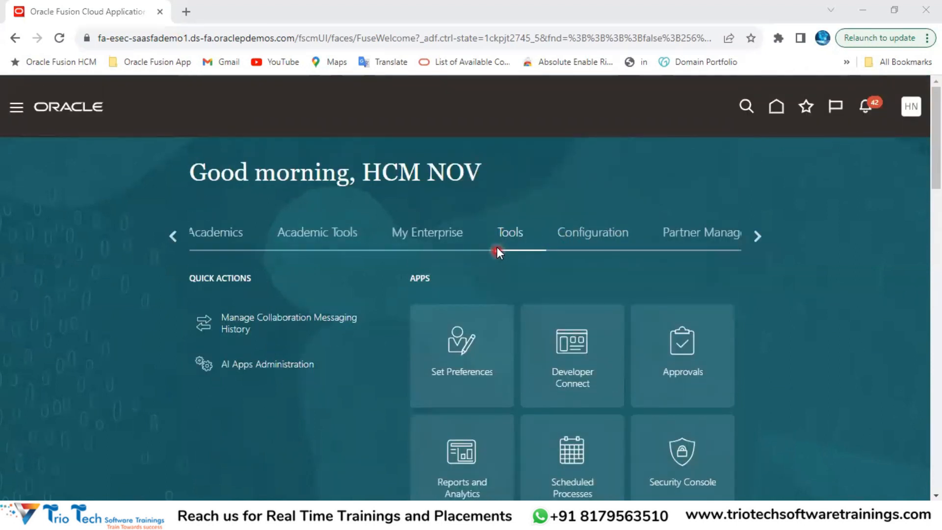
{"action": "scroll", "coordinate": [660, 278], "scroll_direction": "down", "scroll_amount": 3}
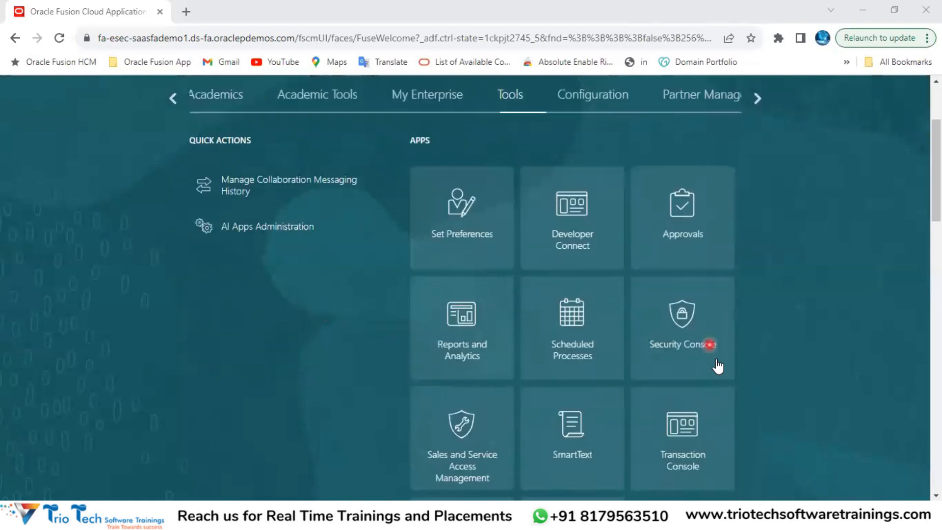
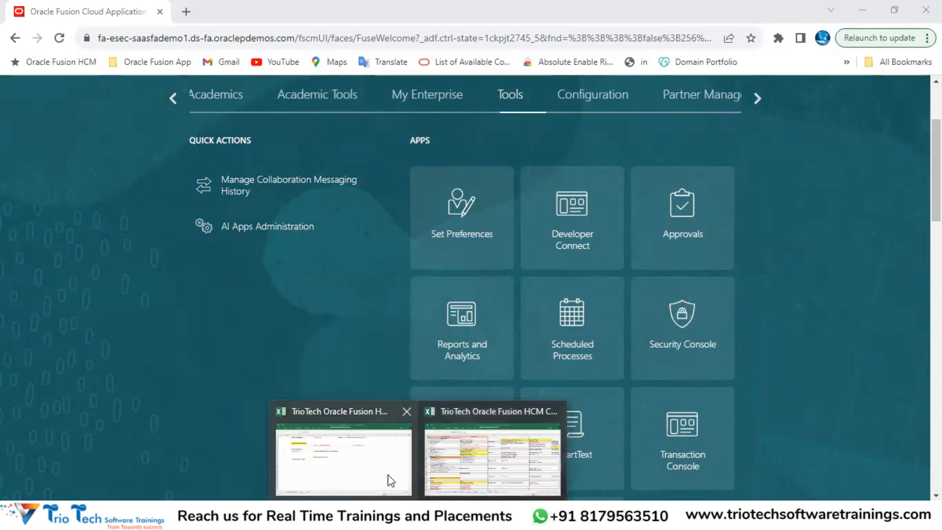
Step: In the Excel notes, enter 'Security Console' in E13 below Manual Way of Creation
{"action": "left_click", "coordinate": [388, 479]}
{"action": "left_click", "coordinate": [195, 138]}
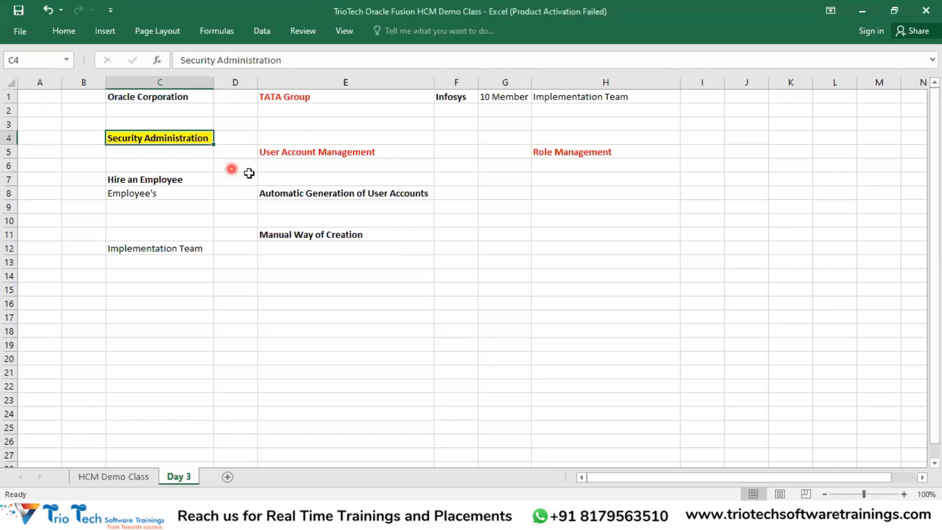
{"action": "left_click", "coordinate": [324, 153]}
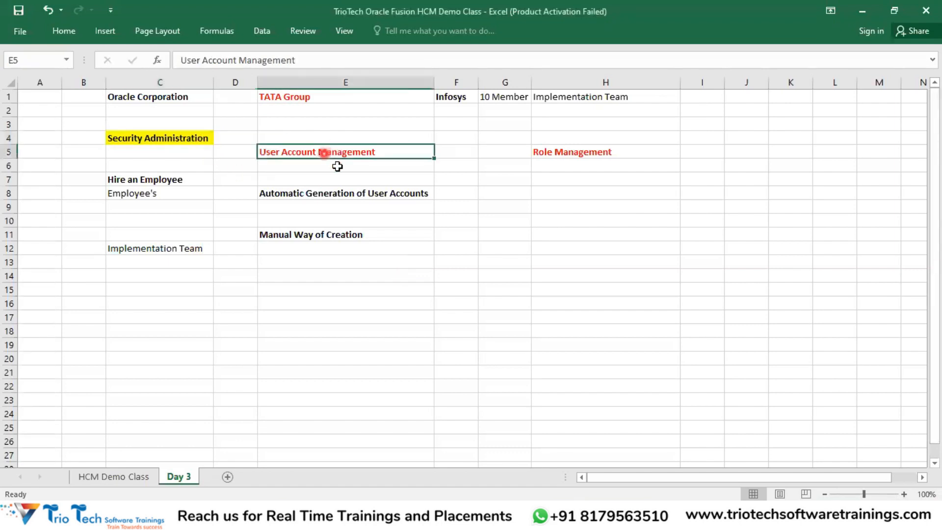
{"action": "left_click", "coordinate": [286, 267]}
{"action": "type", "text": "Security Console"}
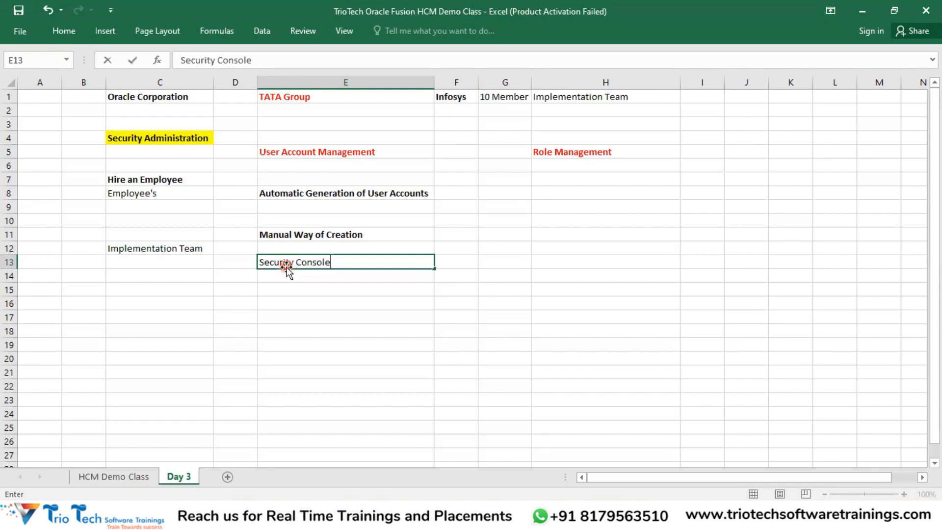
{"action": "key", "text": "Return"}
{"action": "left_click", "coordinate": [279, 262]}
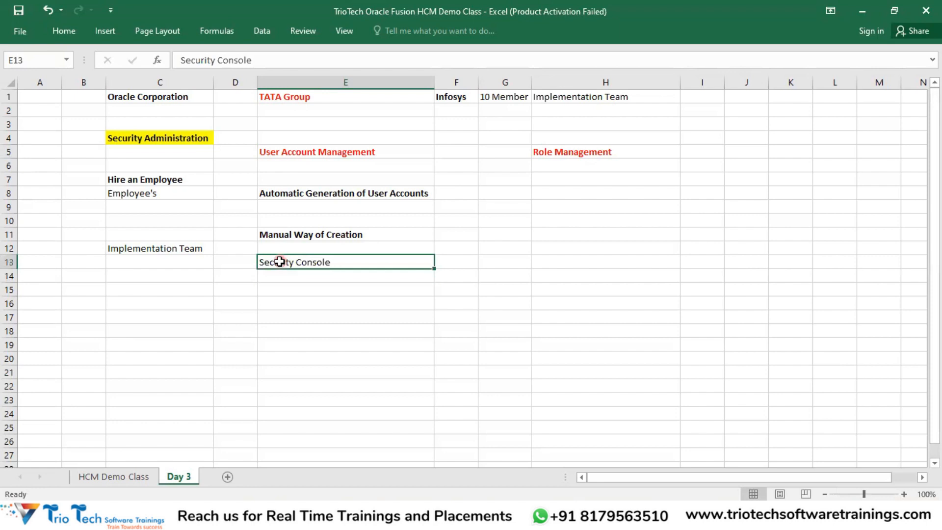
{"action": "left_click", "coordinate": [344, 308]}
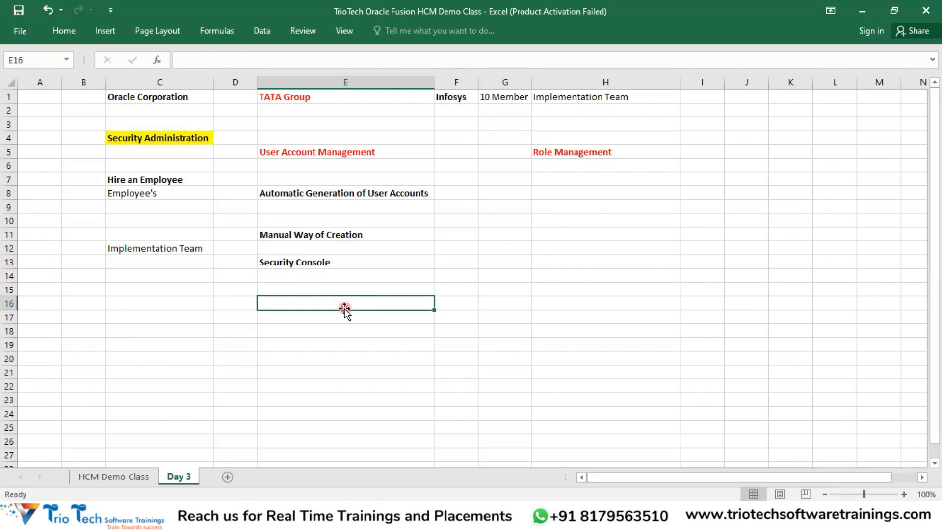
{"action": "left_click", "coordinate": [272, 264]}
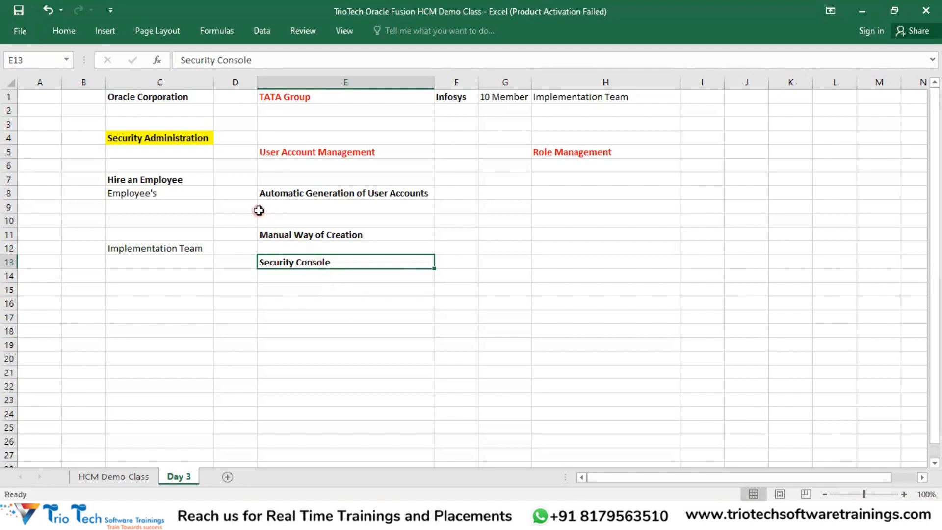
Step: Give the Security Console entry a red font colour
{"action": "left_click", "coordinate": [64, 31]}
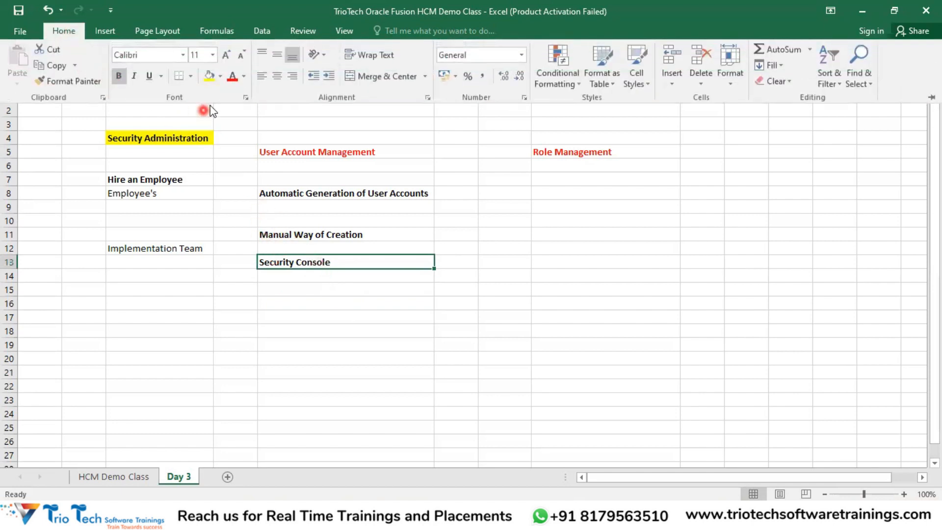
{"action": "left_click", "coordinate": [232, 76]}
{"action": "left_click", "coordinate": [288, 299]}
{"action": "left_click", "coordinate": [290, 284]}
{"action": "left_click", "coordinate": [300, 263]}
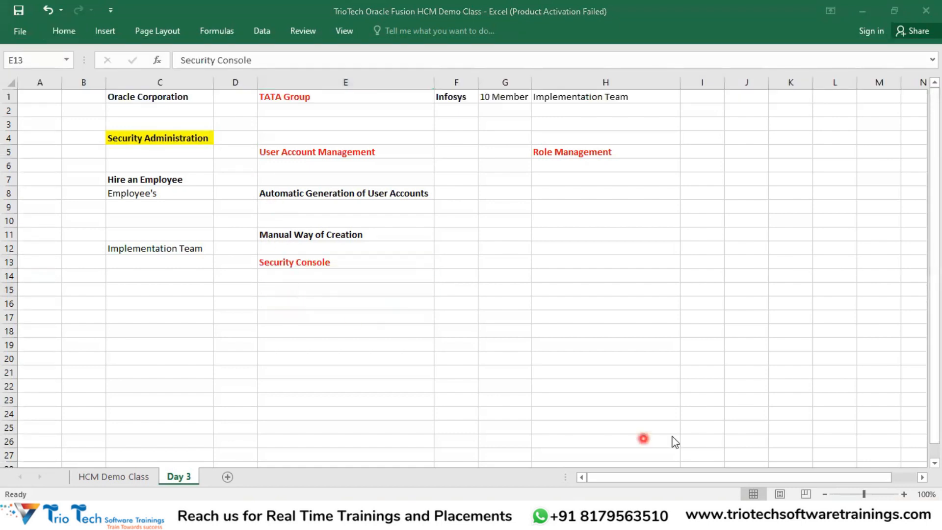
Step: Open the Security Console from the Tools apps and dismiss the security data import warning
{"action": "key", "text": "alt+Tab"}
{"action": "scroll", "coordinate": [517, 225], "scroll_direction": "up", "scroll_amount": 3}
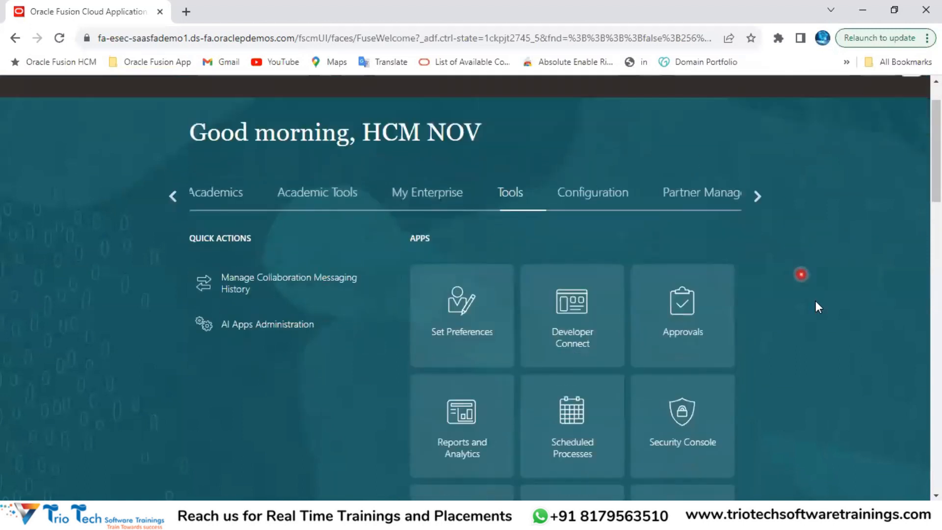
{"action": "scroll", "coordinate": [785, 289], "scroll_direction": "down", "scroll_amount": 4}
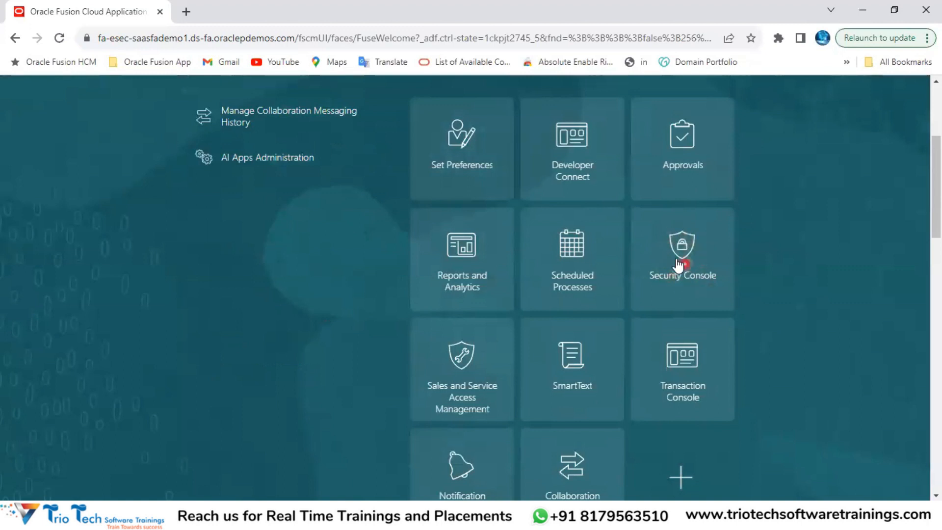
{"action": "left_click", "coordinate": [683, 258]}
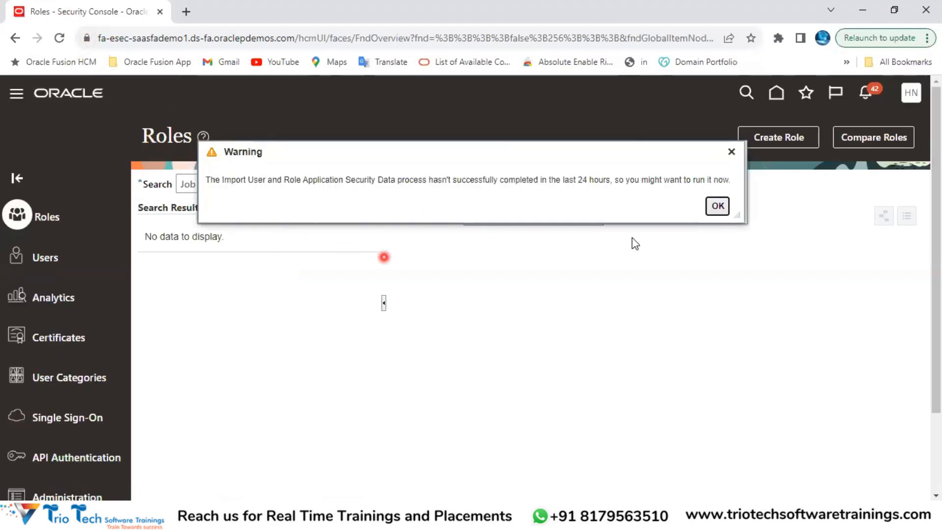
{"action": "left_click", "coordinate": [732, 152]}
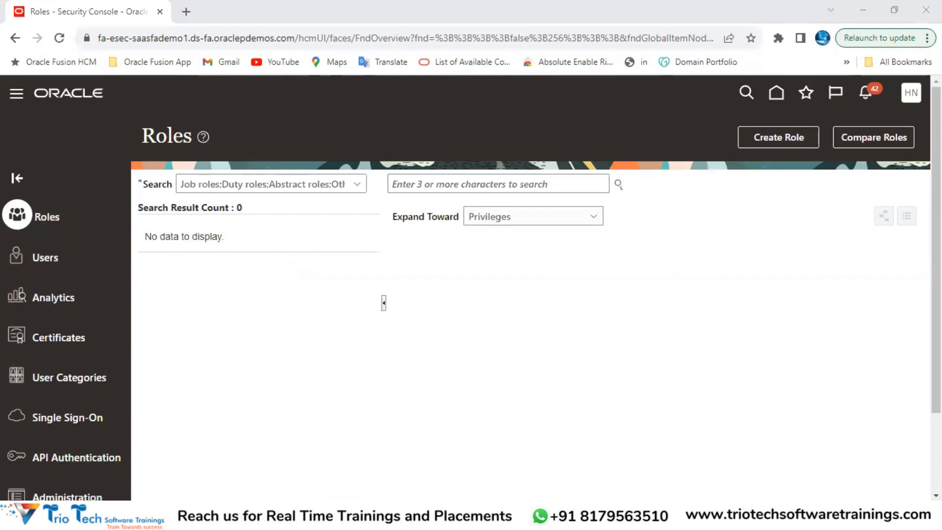
Step: Check the Role Management note in Excel, then open the User Accounts page
{"action": "left_click", "coordinate": [343, 459]}
{"action": "left_click", "coordinate": [562, 152]}
{"action": "key", "text": "alt+Tab"}
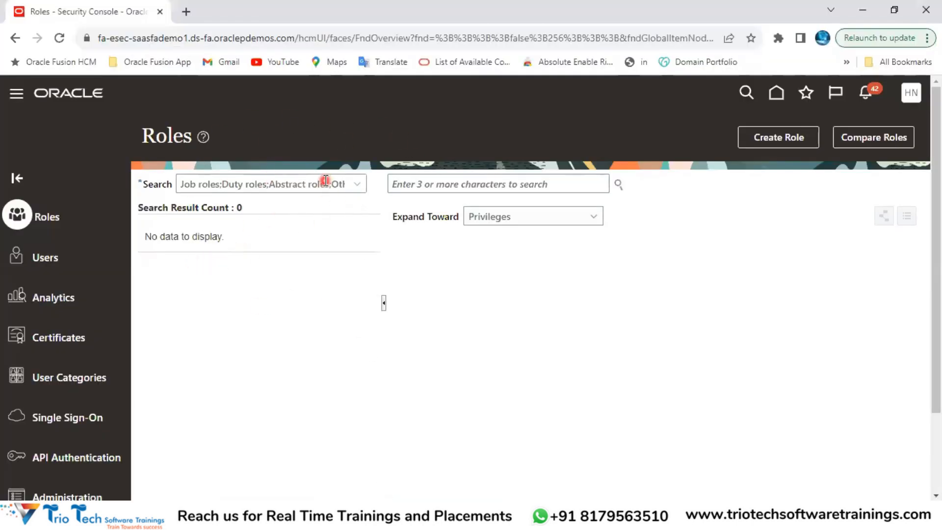
{"action": "left_click", "coordinate": [46, 259]}
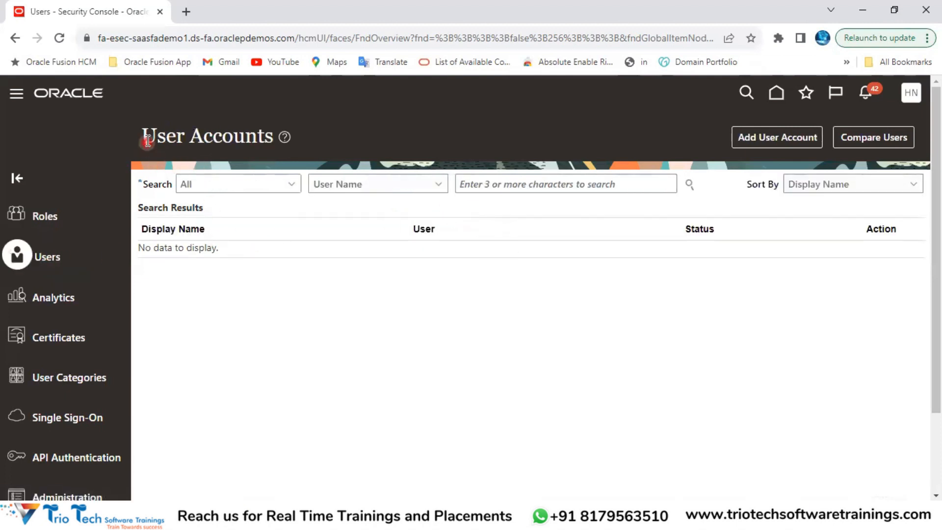
Step: Point out the User Accounts heading and page address, then open a blank Add User Account form
{"action": "left_click_drag", "start_coordinate": [142, 132], "coordinate": [272, 133]}
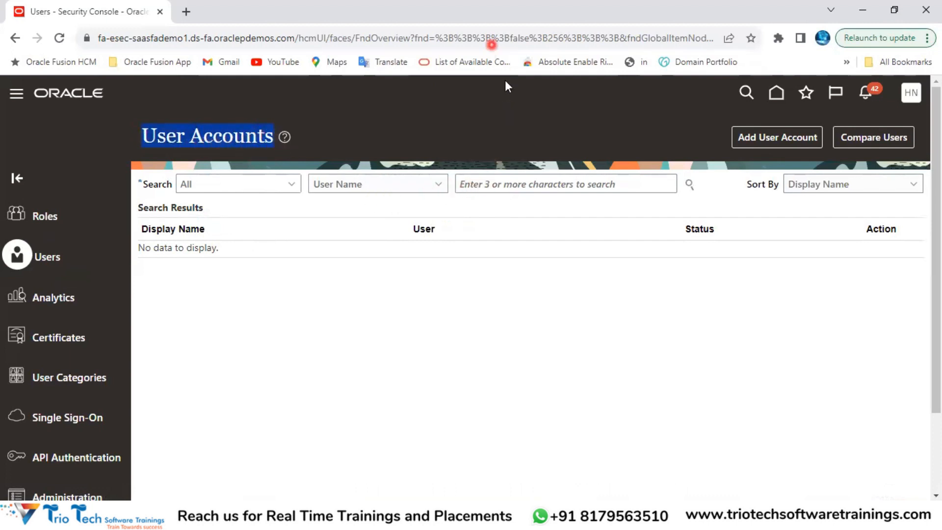
{"action": "left_click", "coordinate": [173, 40]}
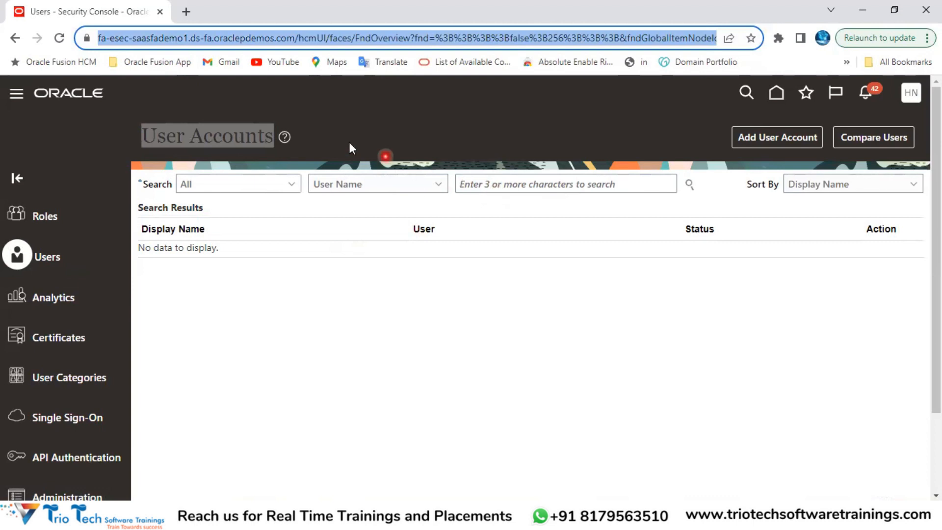
{"action": "left_click", "coordinate": [507, 186]}
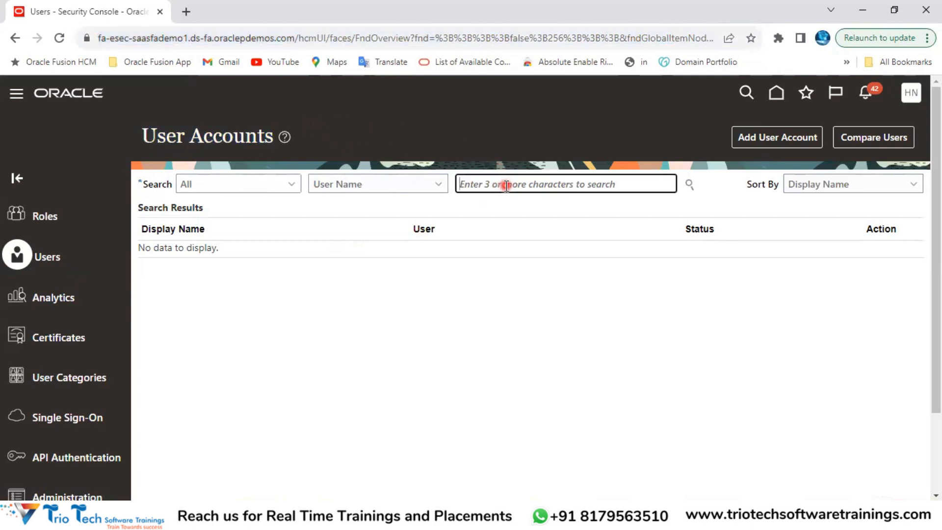
{"action": "left_click_drag", "start_coordinate": [142, 133], "coordinate": [183, 125]}
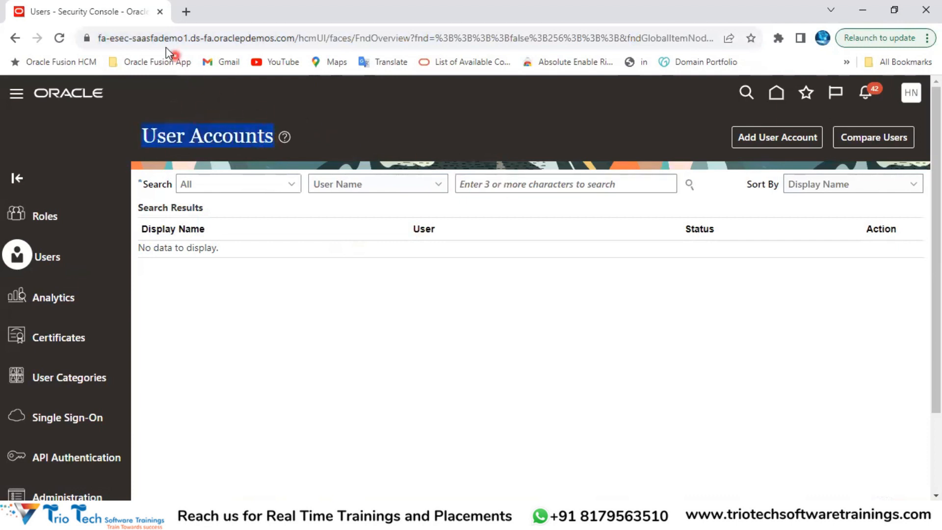
{"action": "left_click", "coordinate": [154, 38]}
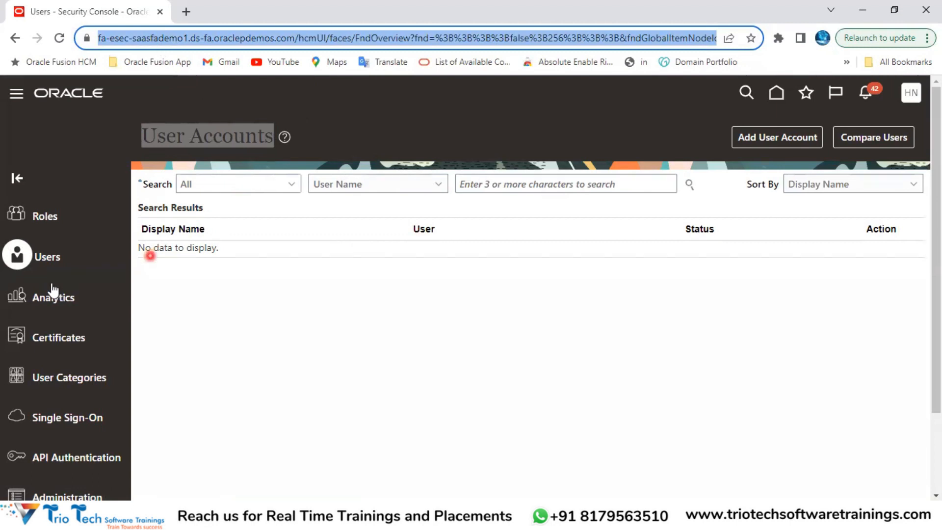
{"action": "left_click", "coordinate": [551, 340]}
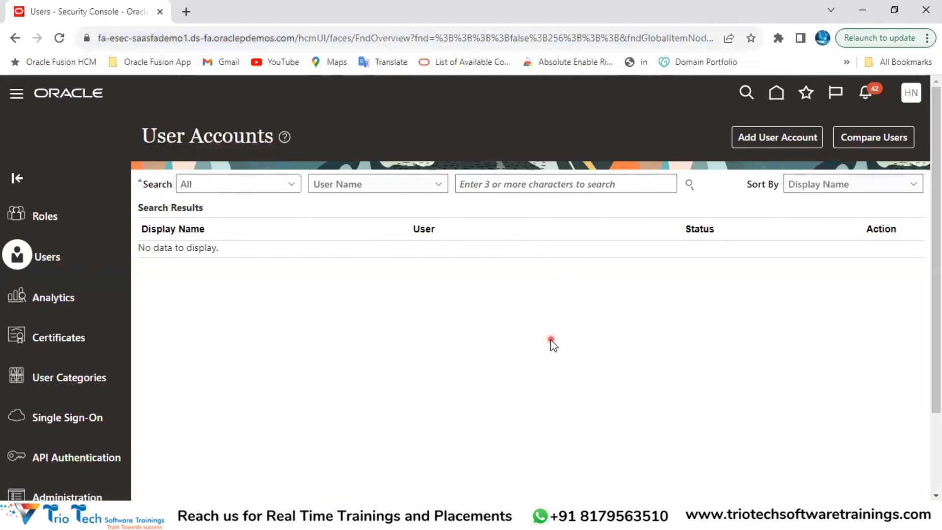
{"action": "left_click", "coordinate": [773, 141]}
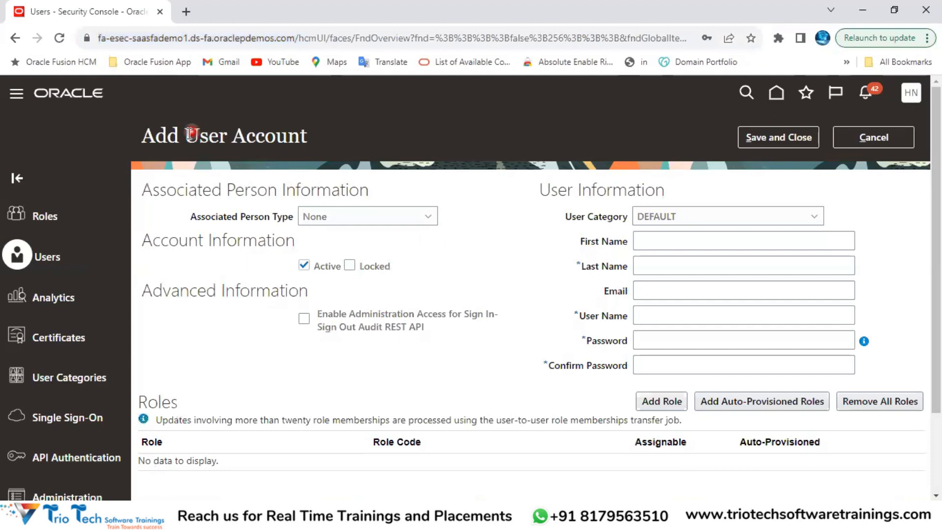
{"action": "left_click_drag", "start_coordinate": [147, 139], "coordinate": [314, 134]}
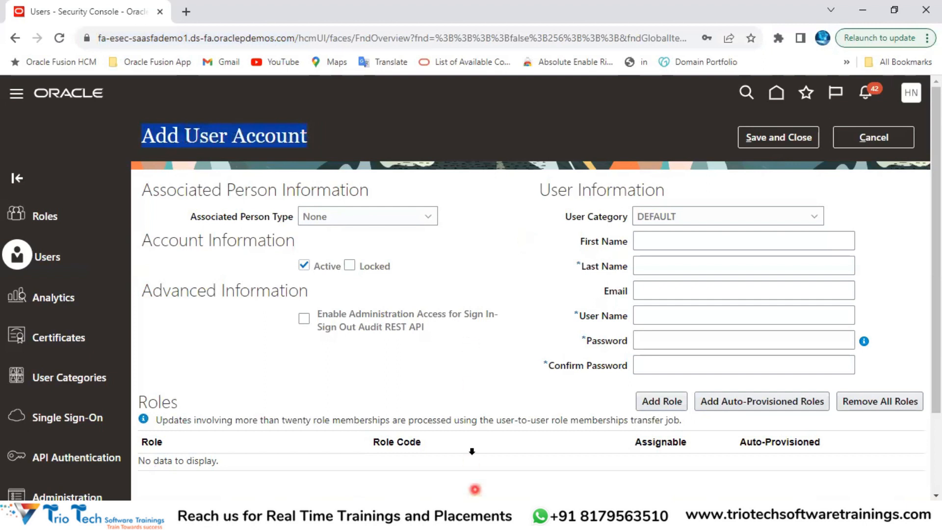
Step: Review the User Account Management, Manual Way of Creation and Implementation Team notes on Day 3
{"action": "key", "text": "alt+Tab"}
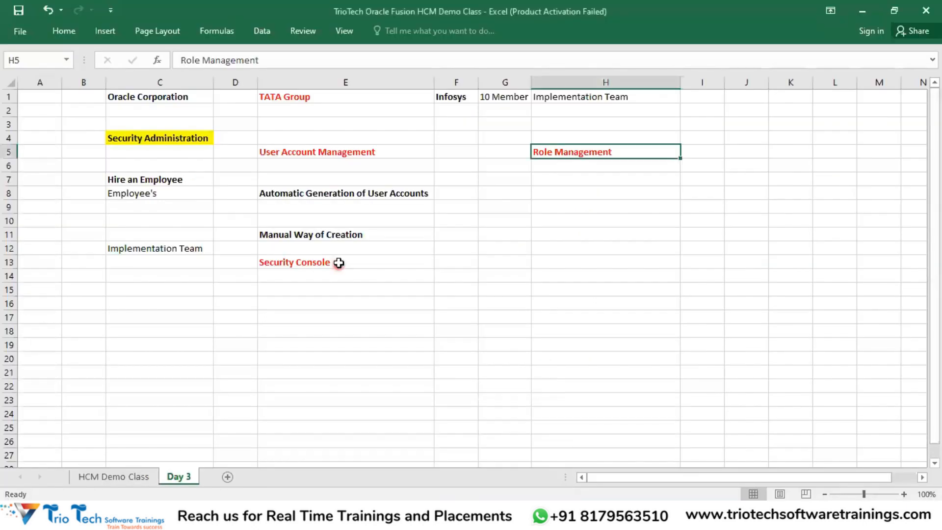
{"action": "left_click", "coordinate": [300, 153]}
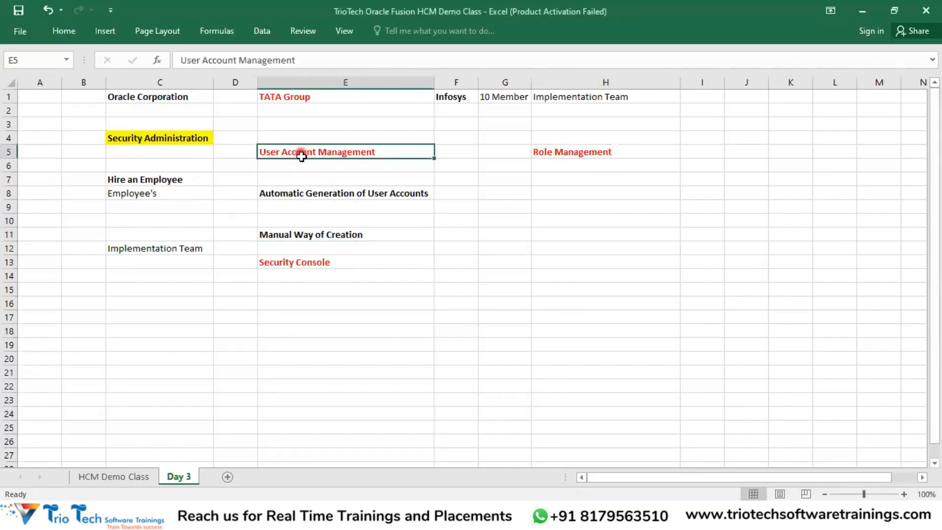
{"action": "left_click", "coordinate": [302, 235]}
{"action": "left_click", "coordinate": [171, 250]}
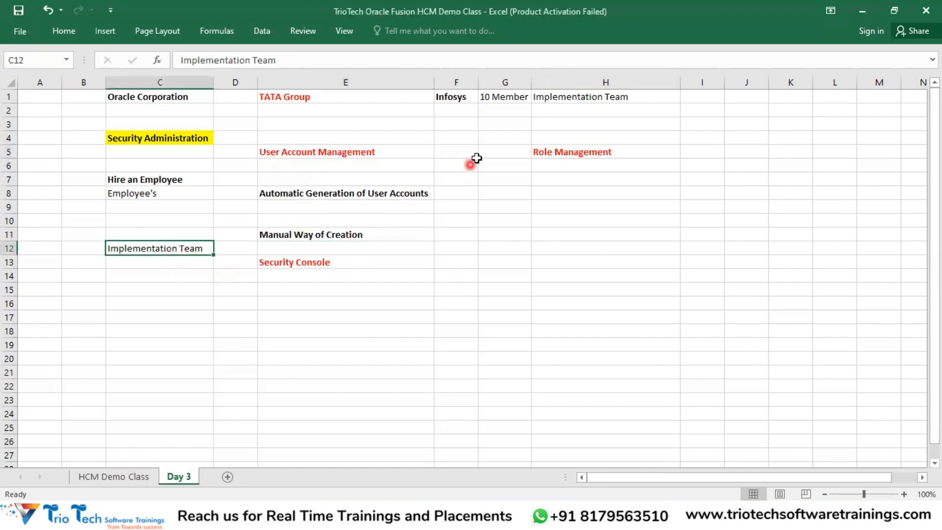
{"action": "left_click", "coordinate": [556, 100]}
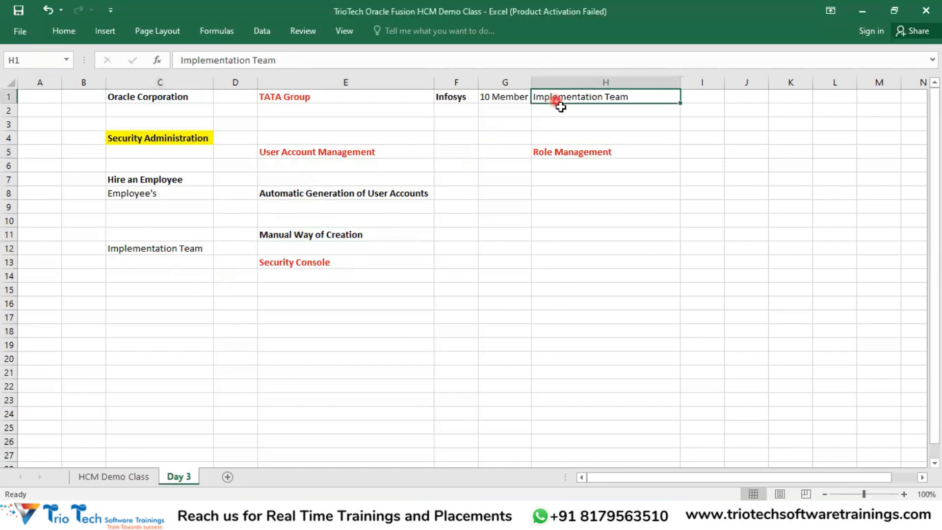
{"action": "left_click", "coordinate": [346, 236]}
{"action": "left_click", "coordinate": [183, 179]}
Step: Mark the Hire an Employee notes, then return to the Oracle Add User Account form
{"action": "left_click_drag", "start_coordinate": [183, 180], "coordinate": [333, 206]}
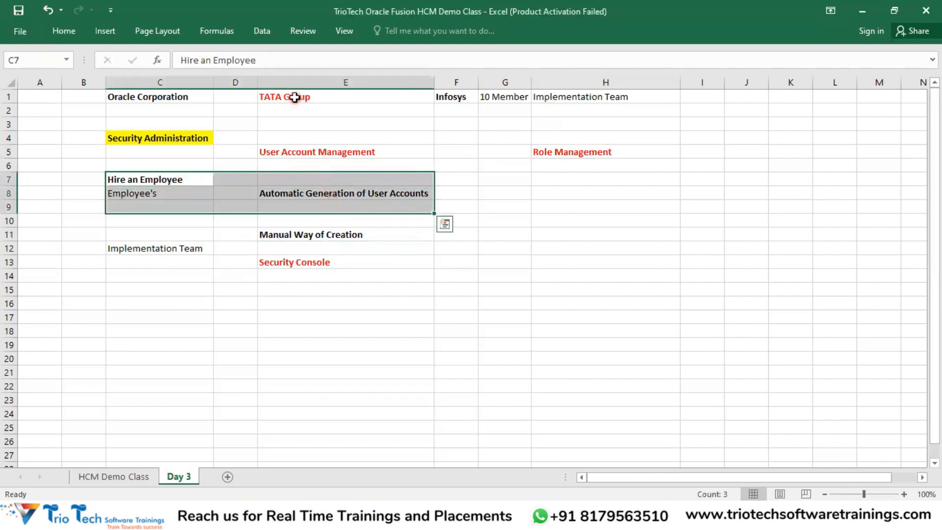
{"action": "left_click", "coordinate": [294, 96]}
{"action": "left_click", "coordinate": [184, 180]}
{"action": "left_click_drag", "start_coordinate": [188, 193], "coordinate": [225, 204]}
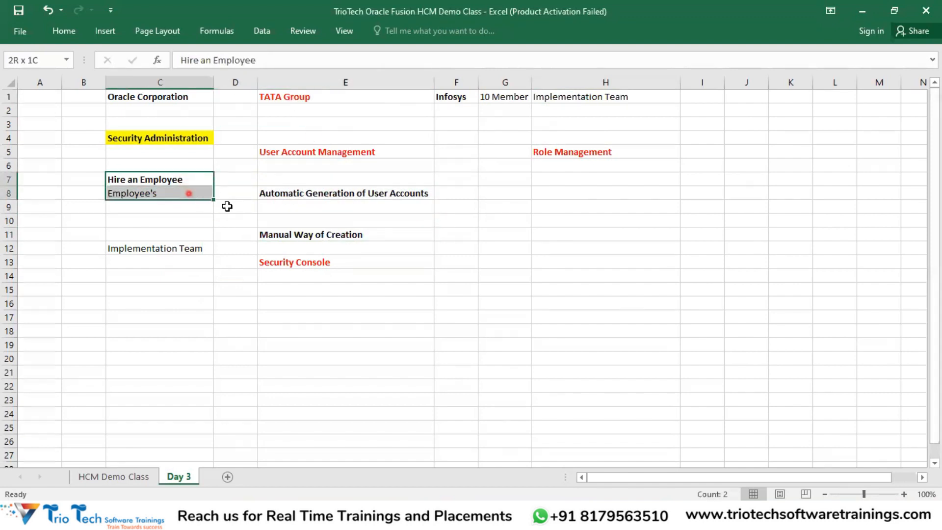
{"action": "left_click", "coordinate": [299, 192]}
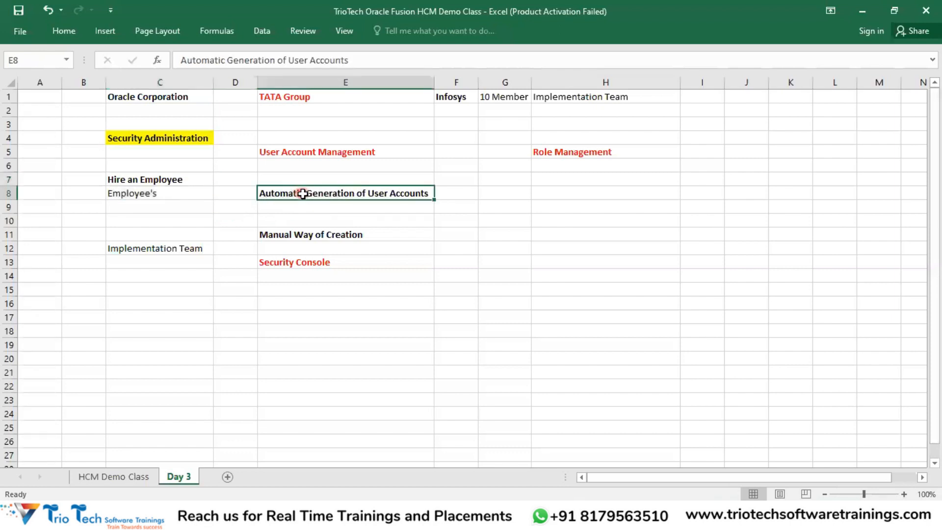
{"action": "left_click", "coordinate": [308, 234]}
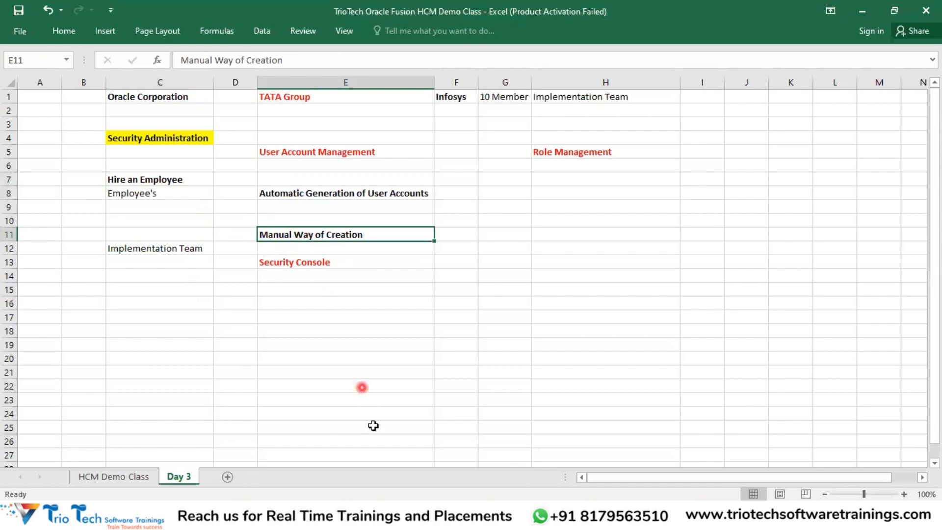
{"action": "key", "text": "alt+Tab"}
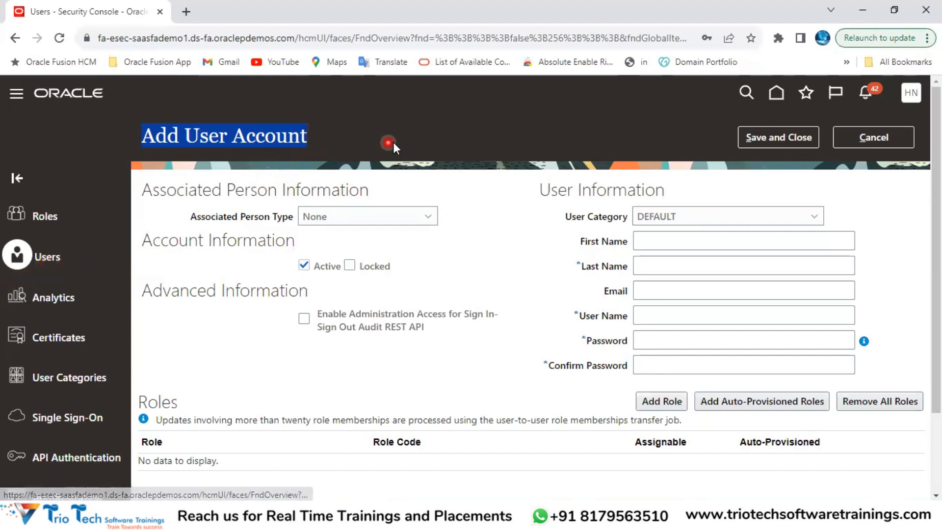
{"action": "left_click", "coordinate": [482, 201]}
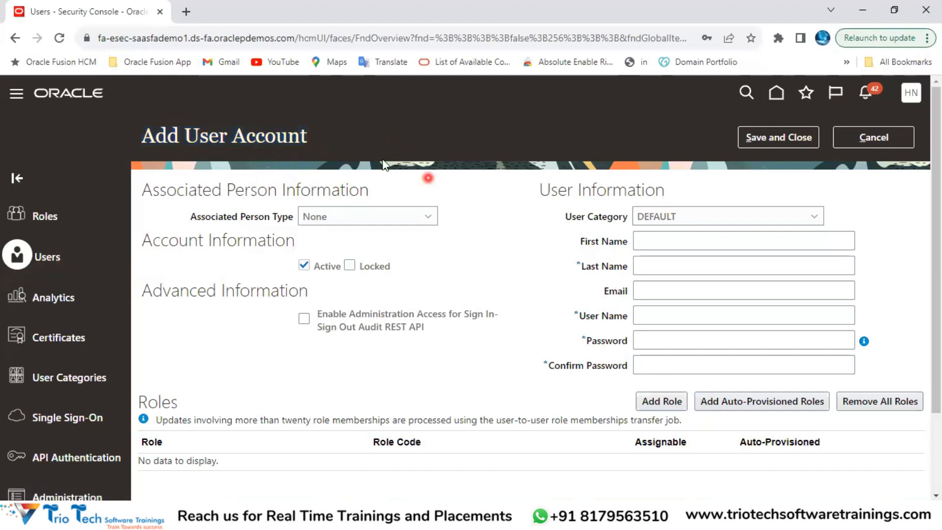
{"action": "left_click_drag", "start_coordinate": [143, 138], "coordinate": [308, 148]}
{"action": "left_click", "coordinate": [311, 149]}
{"action": "left_click_drag", "start_coordinate": [199, 140], "coordinate": [276, 143]}
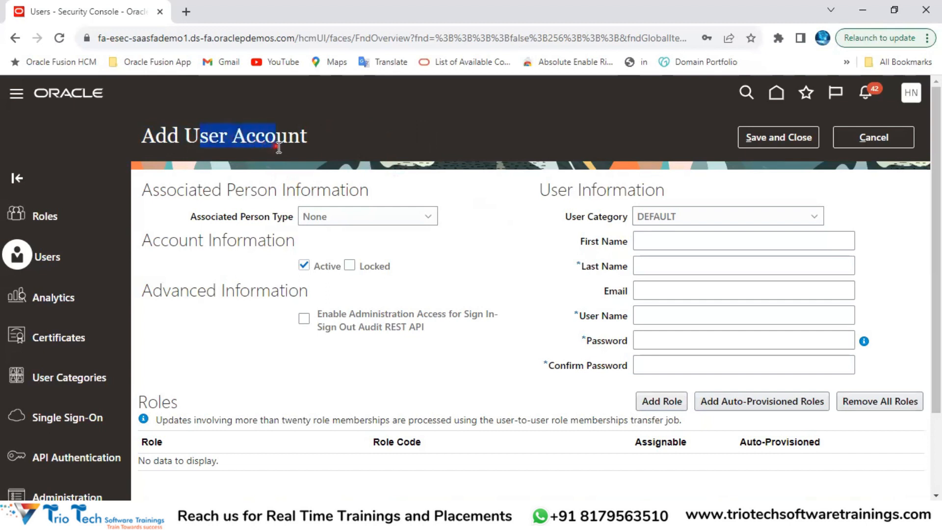
{"action": "left_click", "coordinate": [157, 38]}
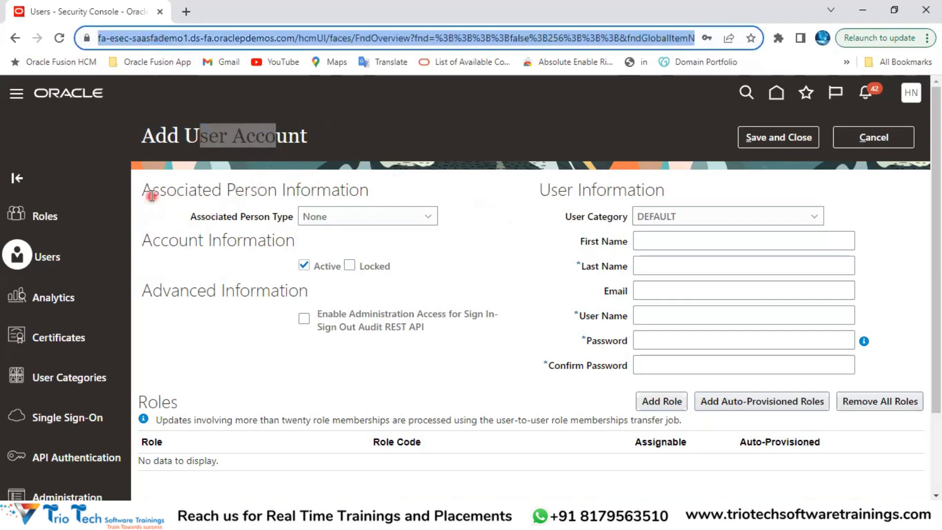
{"action": "left_click_drag", "start_coordinate": [146, 191], "coordinate": [217, 164]}
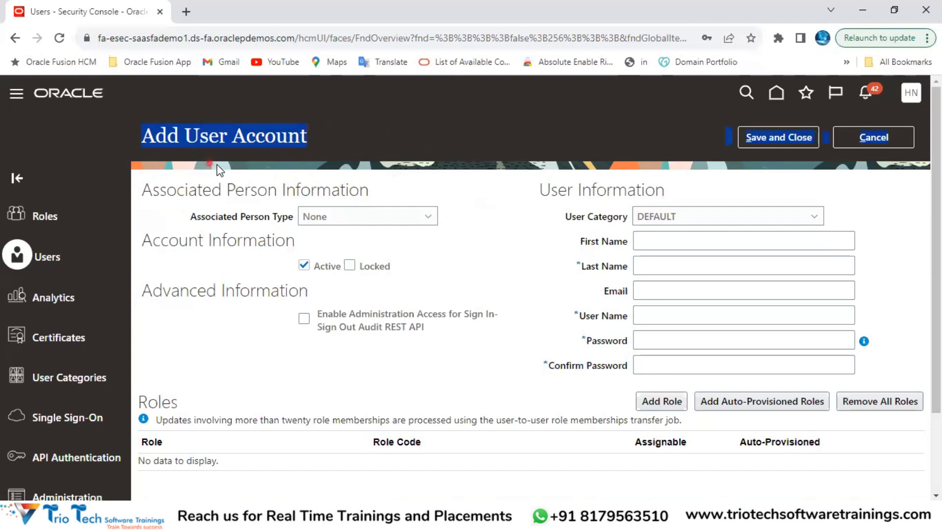
{"action": "left_click_drag", "start_coordinate": [301, 169], "coordinate": [344, 183]}
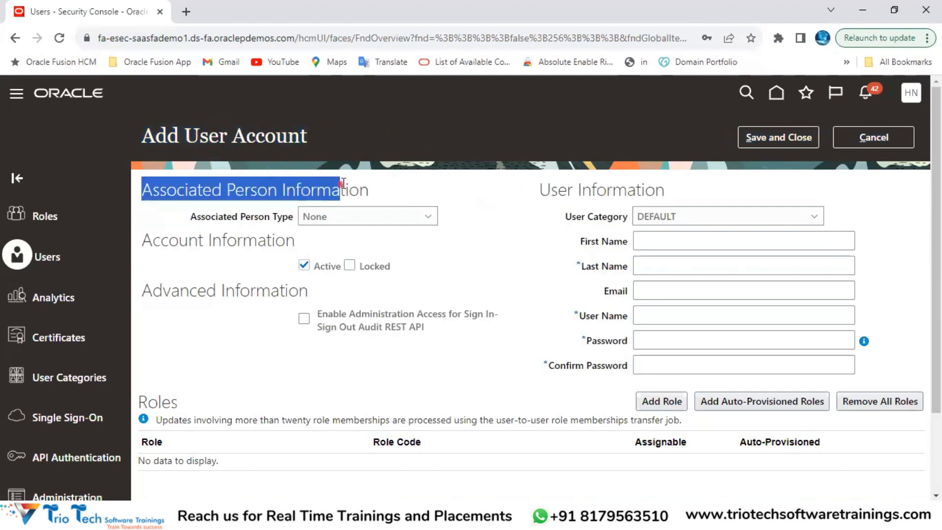
{"action": "left_click", "coordinate": [466, 213]}
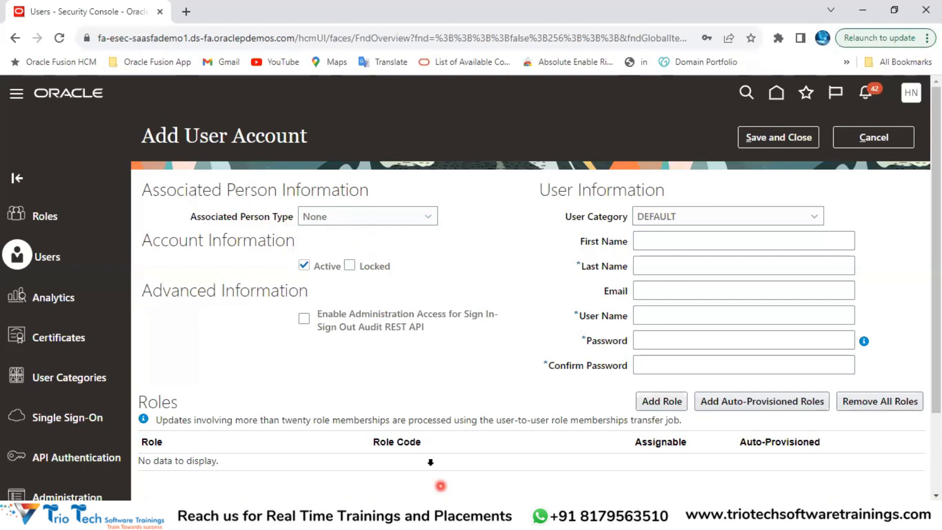
Step: Preview the Associated Person Type options, leaving it at None
{"action": "left_click", "coordinate": [342, 221]}
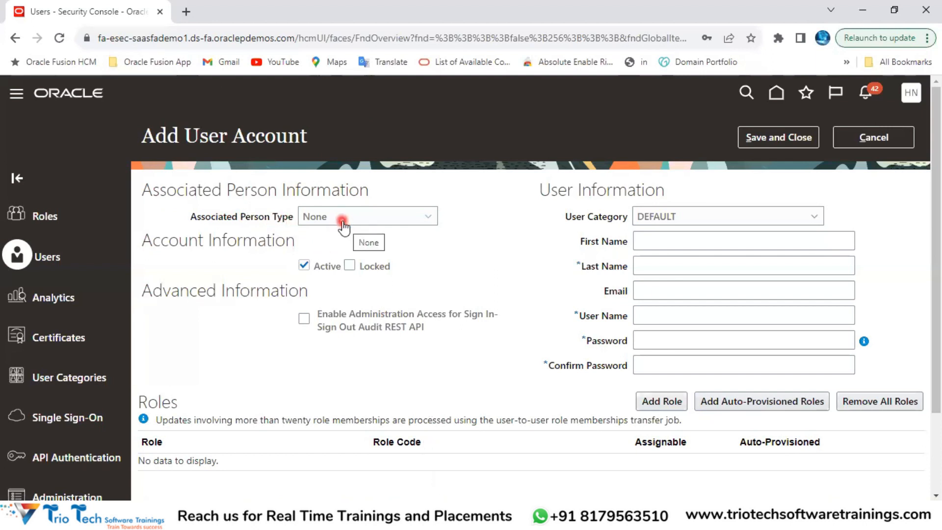
{"action": "left_click", "coordinate": [326, 255]}
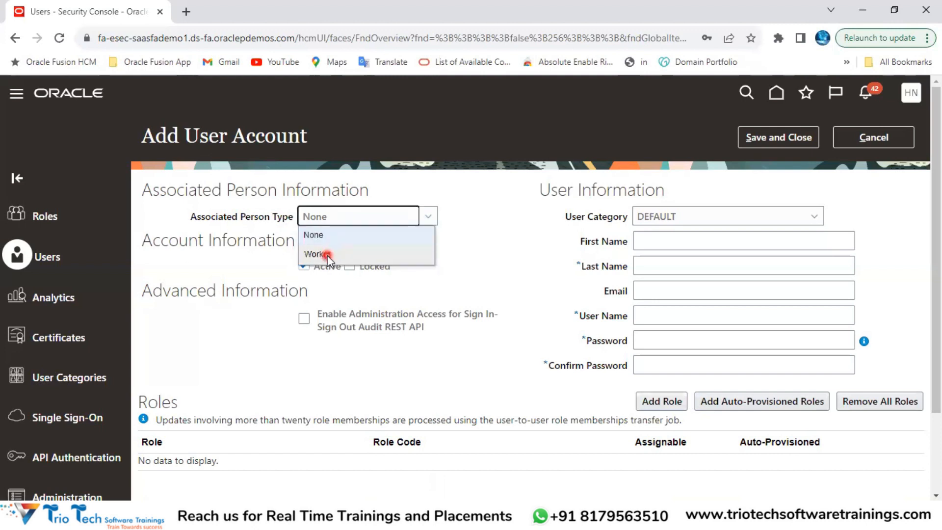
{"action": "left_click", "coordinate": [329, 235]}
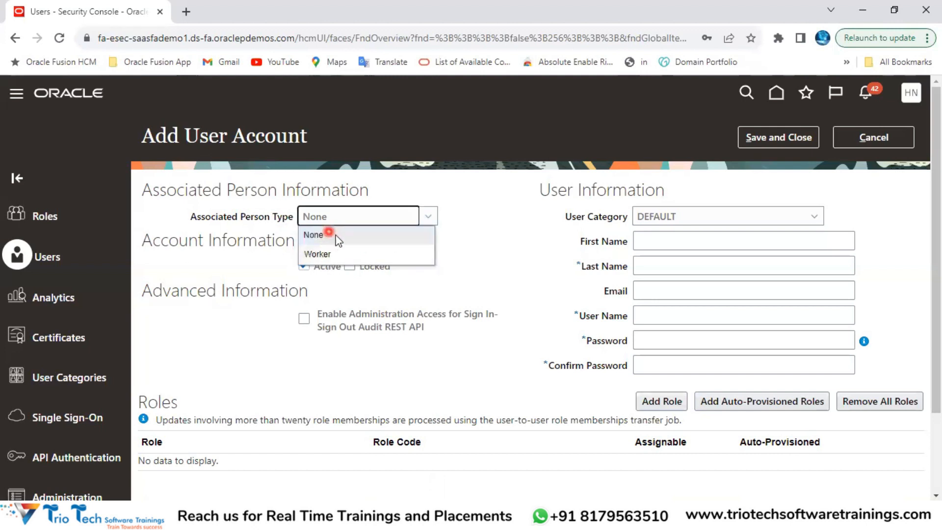
{"action": "left_click", "coordinate": [492, 216]}
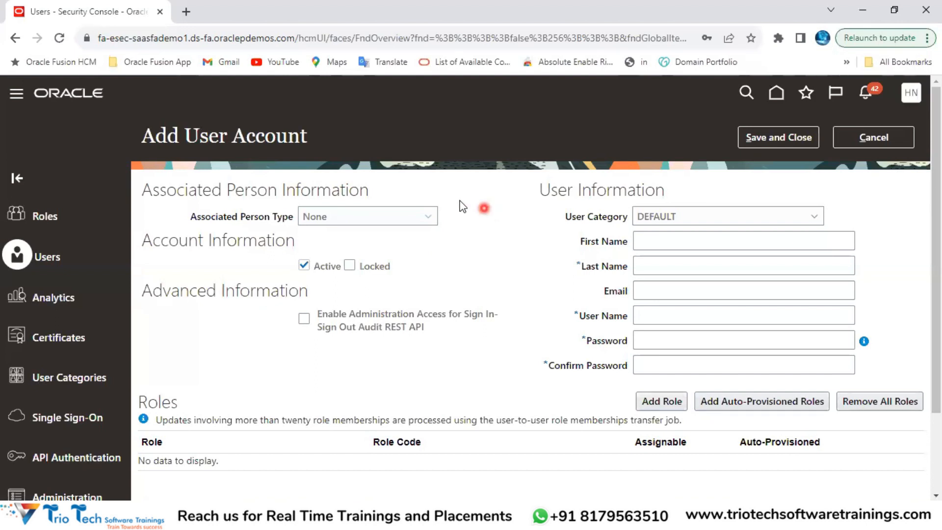
Step: Point out the page title, the name and email fields, and the saasfademo1 page address
{"action": "left_click_drag", "start_coordinate": [209, 137], "coordinate": [266, 142]}
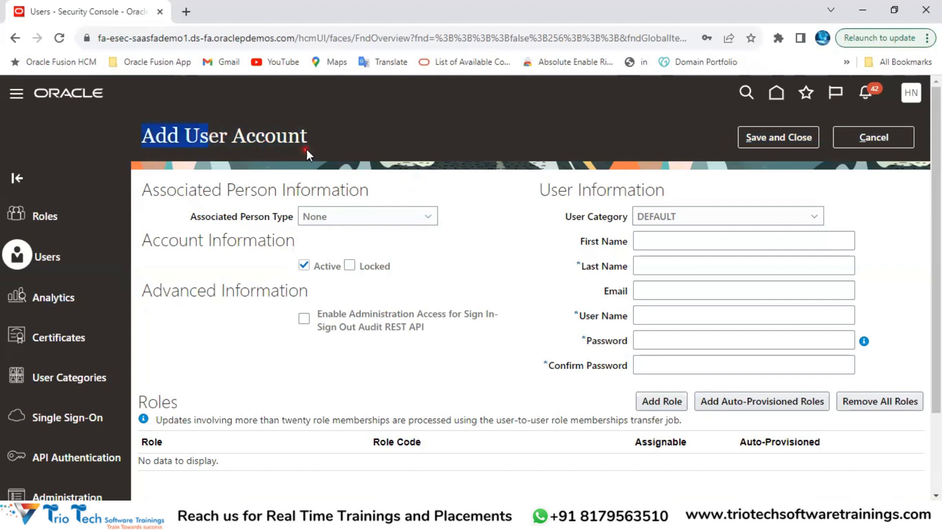
{"action": "left_click", "coordinate": [665, 240]}
{"action": "left_click", "coordinate": [657, 265]}
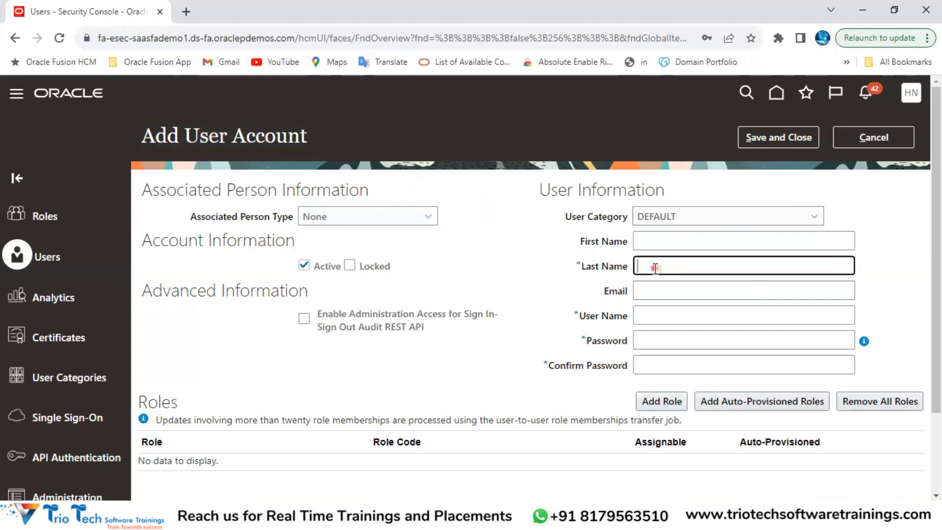
{"action": "left_click", "coordinate": [658, 288]}
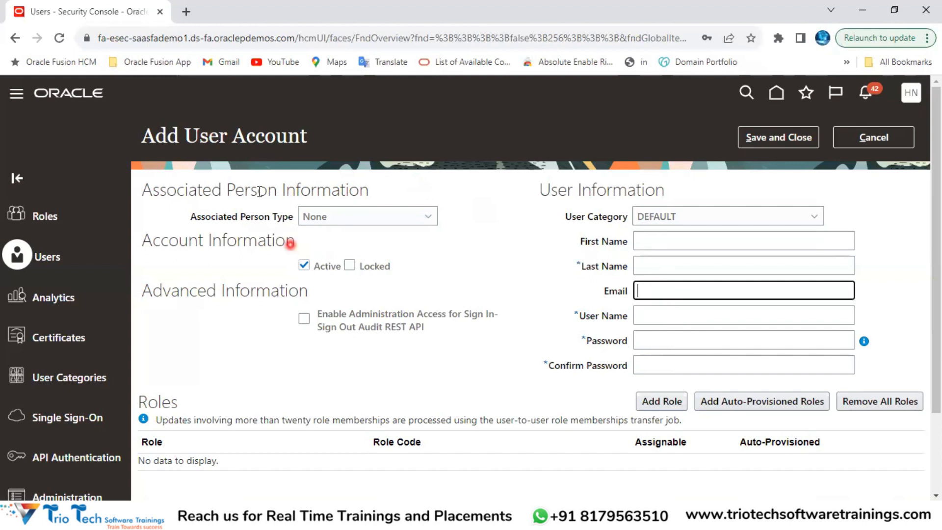
{"action": "left_click_drag", "start_coordinate": [198, 138], "coordinate": [286, 143]}
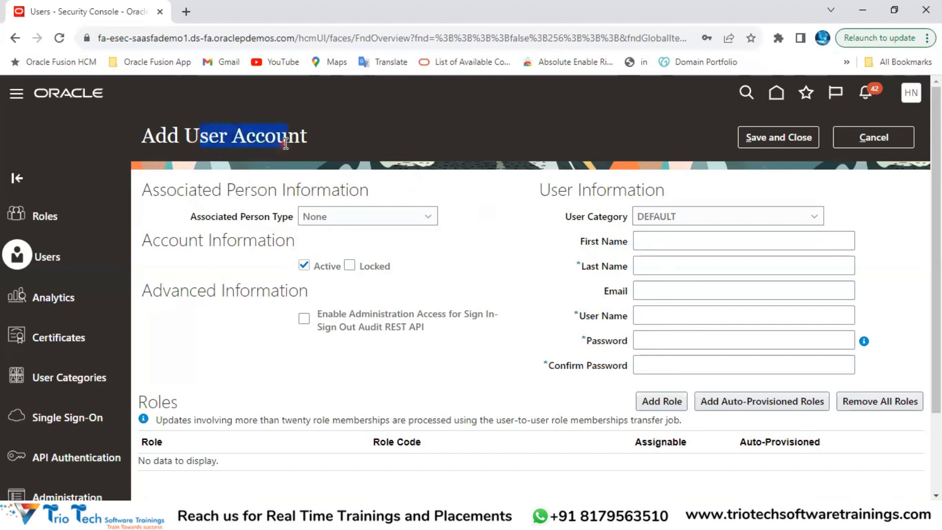
{"action": "left_click", "coordinate": [126, 38]}
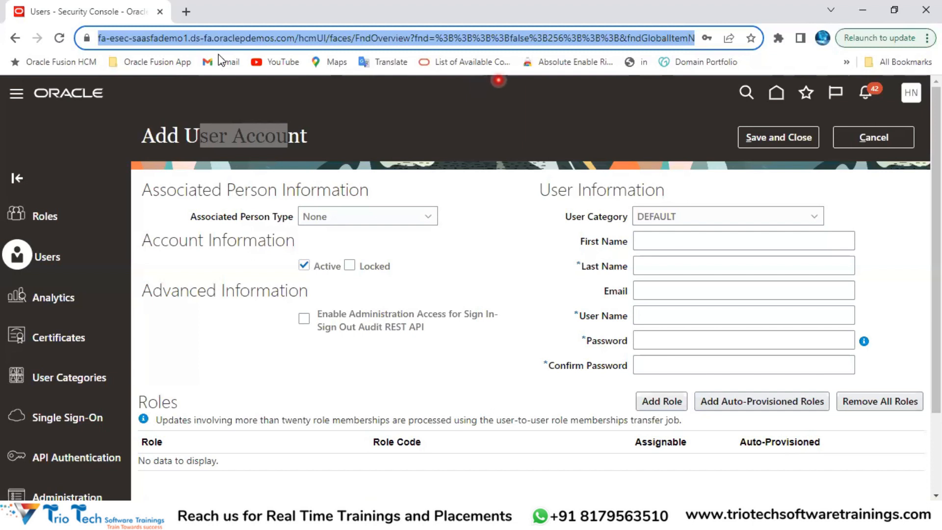
{"action": "left_click", "coordinate": [469, 123]}
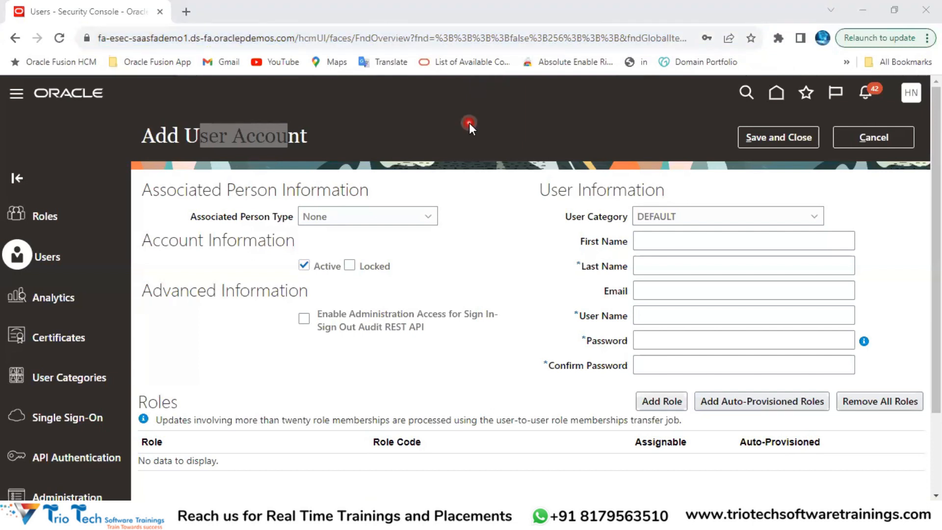
{"action": "left_click", "coordinate": [153, 40]}
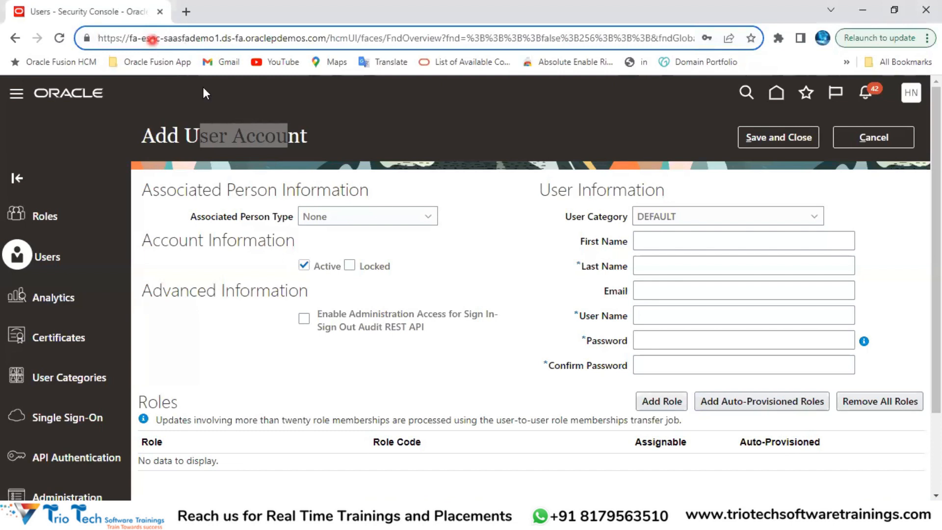
{"action": "double_click", "coordinate": [179, 37]}
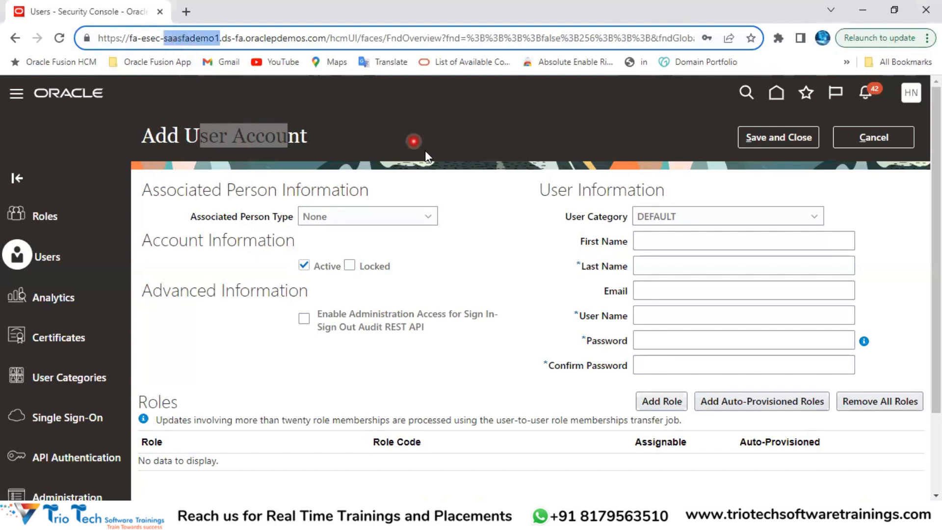
{"action": "left_click", "coordinate": [467, 193]}
{"action": "left_click_drag", "start_coordinate": [187, 129], "coordinate": [270, 148]}
{"action": "left_click", "coordinate": [140, 38]}
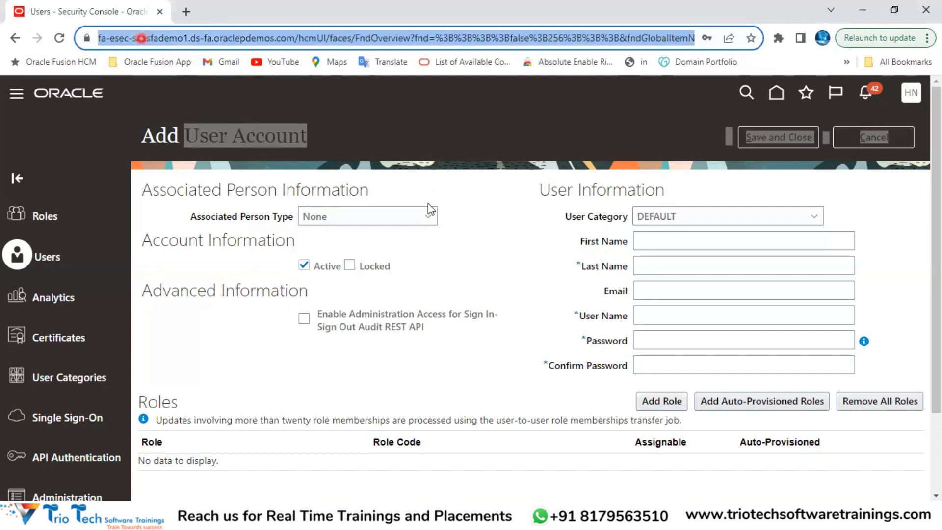
{"action": "left_click", "coordinate": [503, 193]}
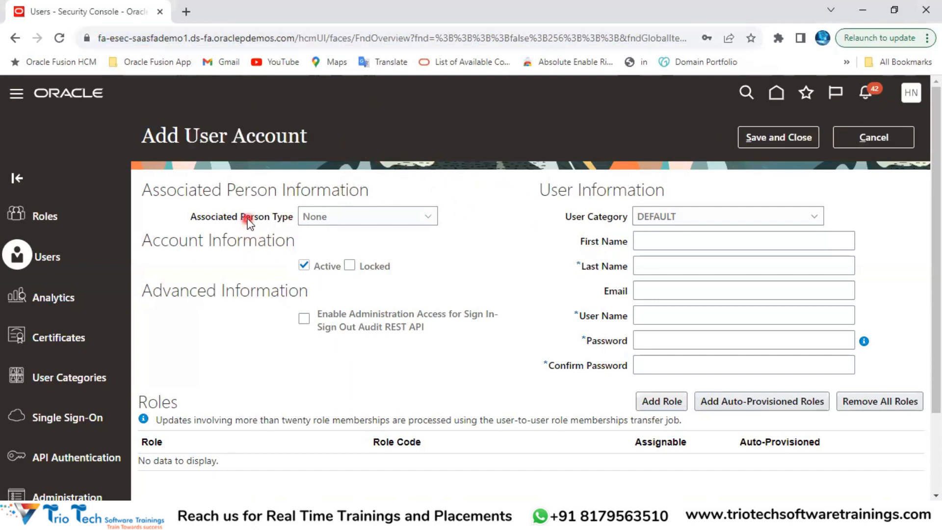
Step: Set Associated Person Type to Worker, revealing the Worker Name field
{"action": "left_click_drag", "start_coordinate": [241, 217], "coordinate": [296, 218]}
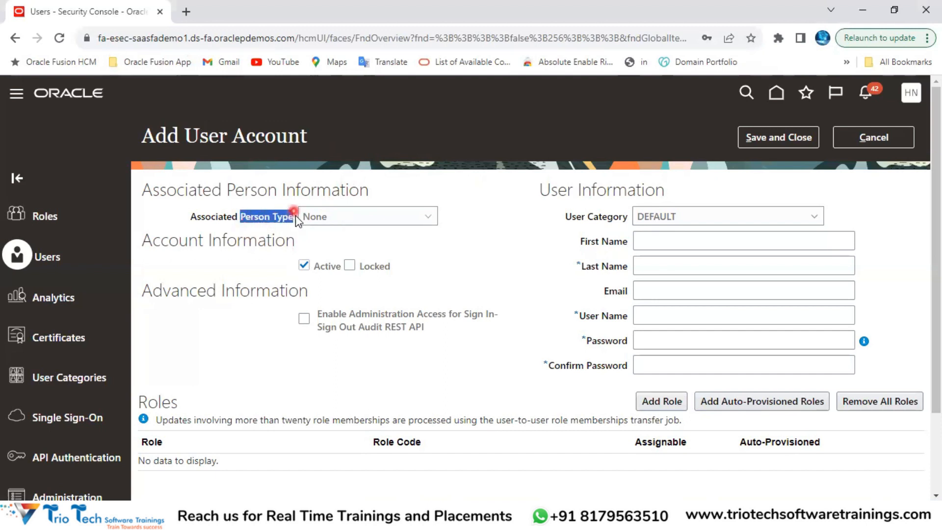
{"action": "left_click", "coordinate": [326, 217]}
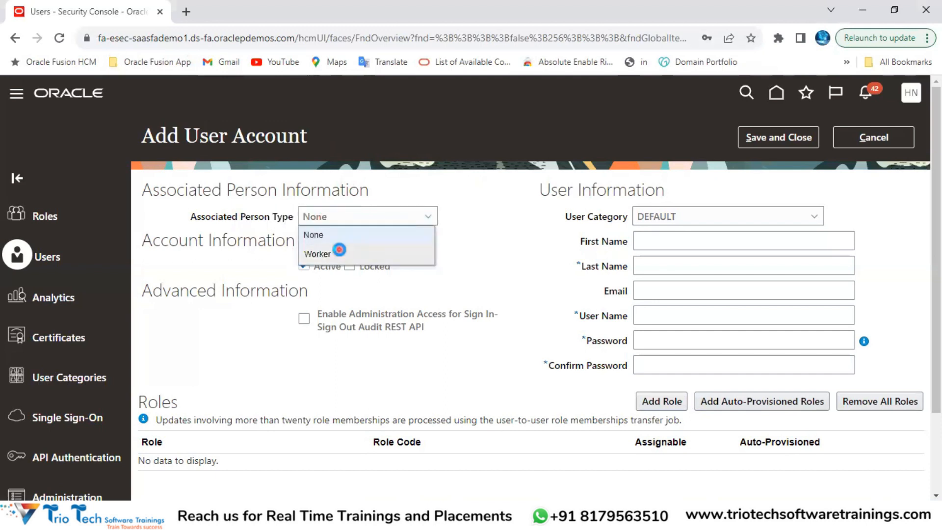
{"action": "left_click", "coordinate": [342, 255]}
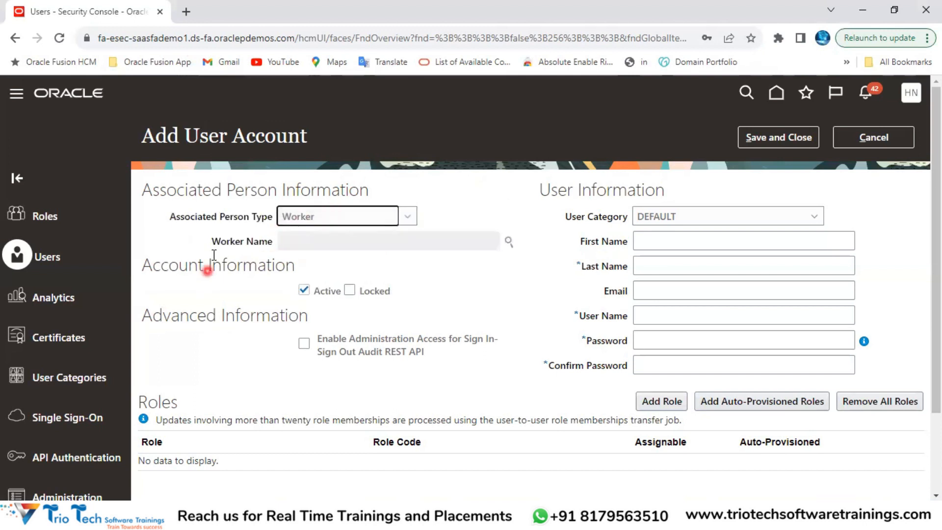
{"action": "left_click_drag", "start_coordinate": [210, 247], "coordinate": [275, 247]}
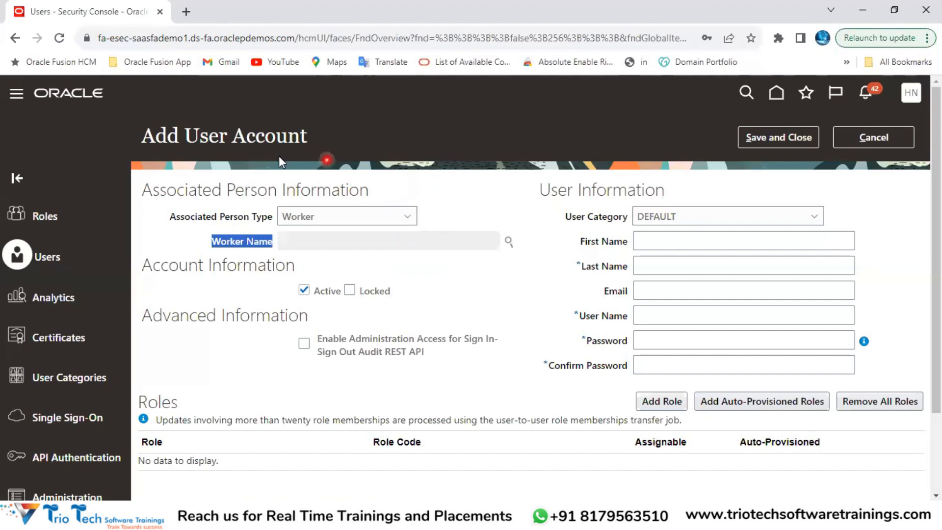
{"action": "left_click_drag", "start_coordinate": [215, 137], "coordinate": [299, 136]}
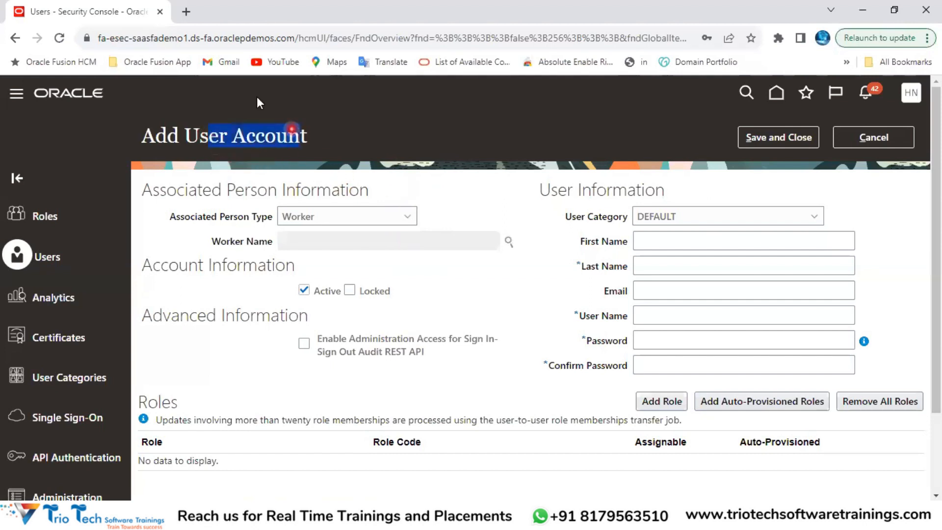
{"action": "left_click", "coordinate": [167, 39]}
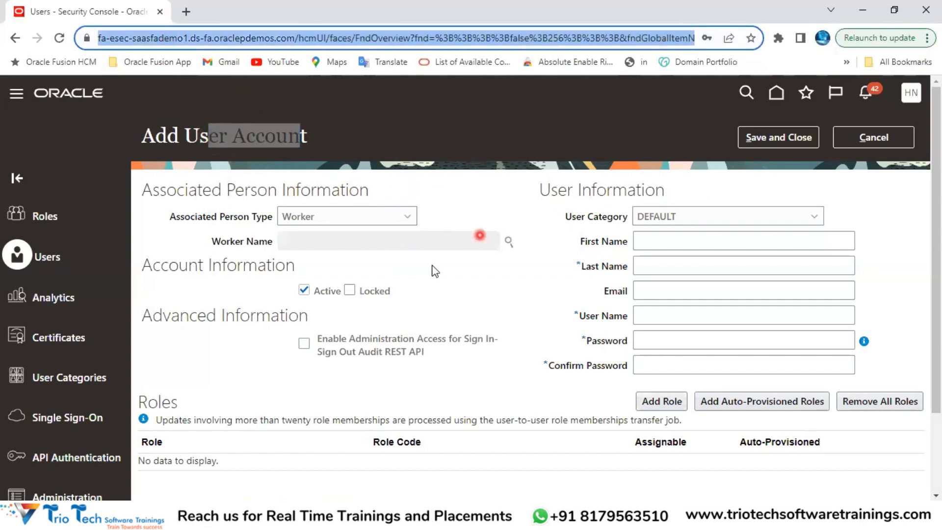
{"action": "left_click", "coordinate": [293, 217]}
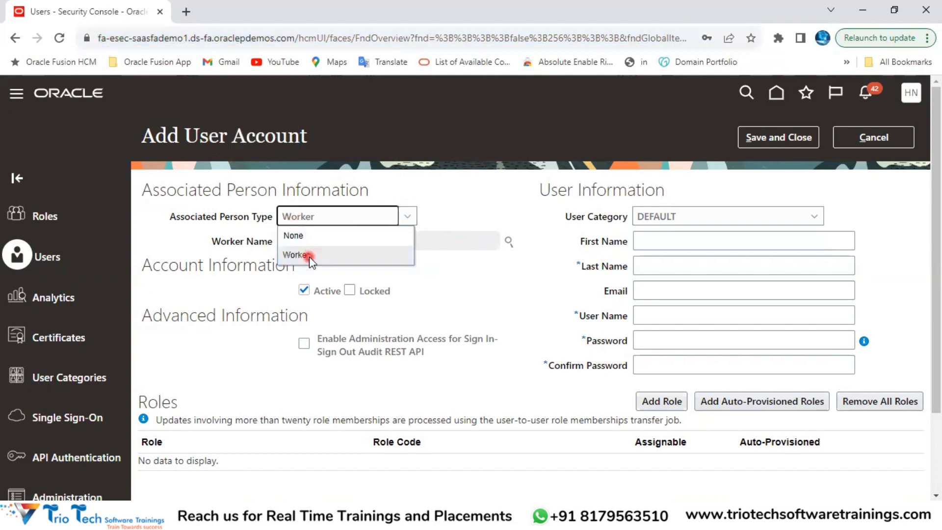
{"action": "left_click", "coordinate": [347, 249]}
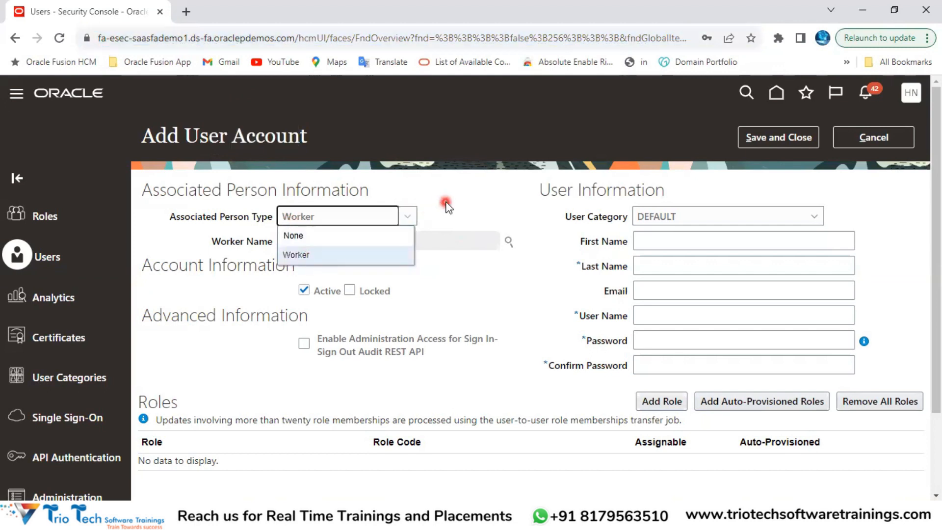
Step: Search workers for 'John' and link the chosen worker to the new user account
{"action": "left_click", "coordinate": [509, 243]}
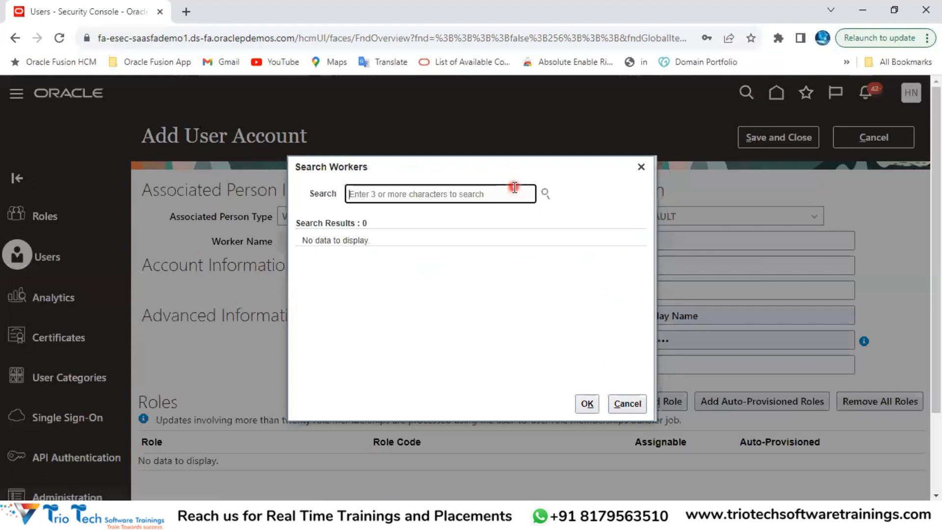
{"action": "left_click", "coordinate": [458, 194]}
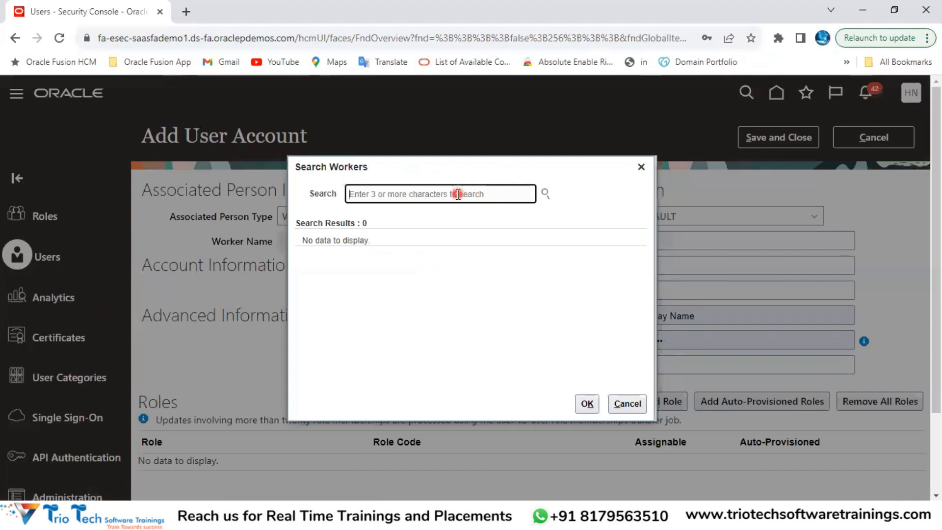
{"action": "type", "text": "John"}
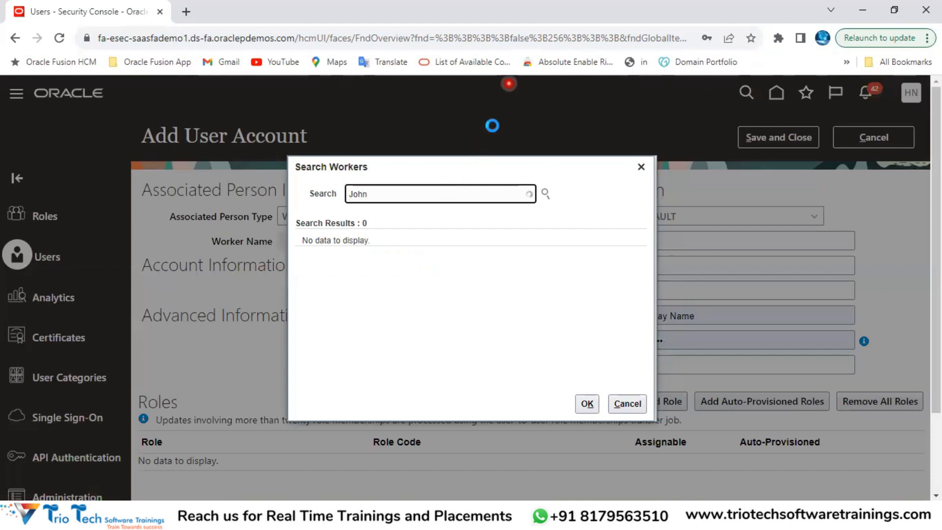
{"action": "left_click", "coordinate": [429, 268]}
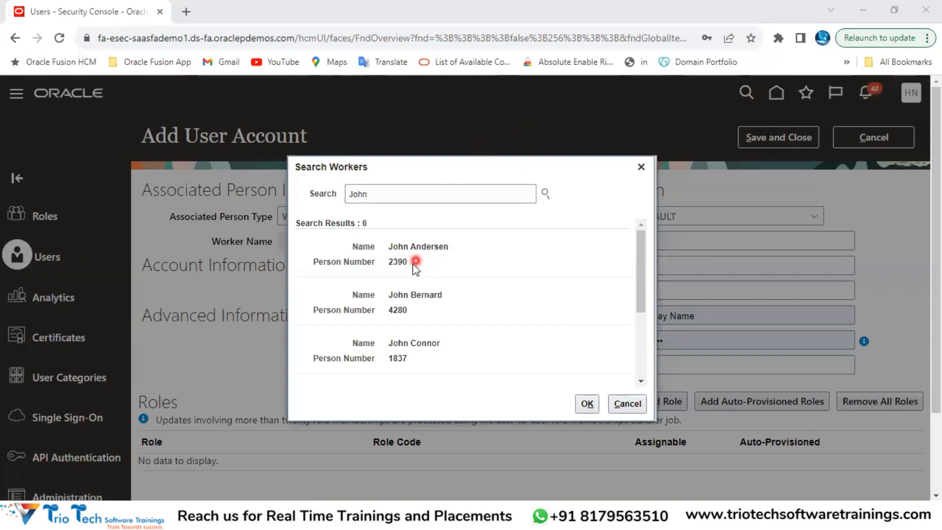
{"action": "left_click", "coordinate": [396, 194]}
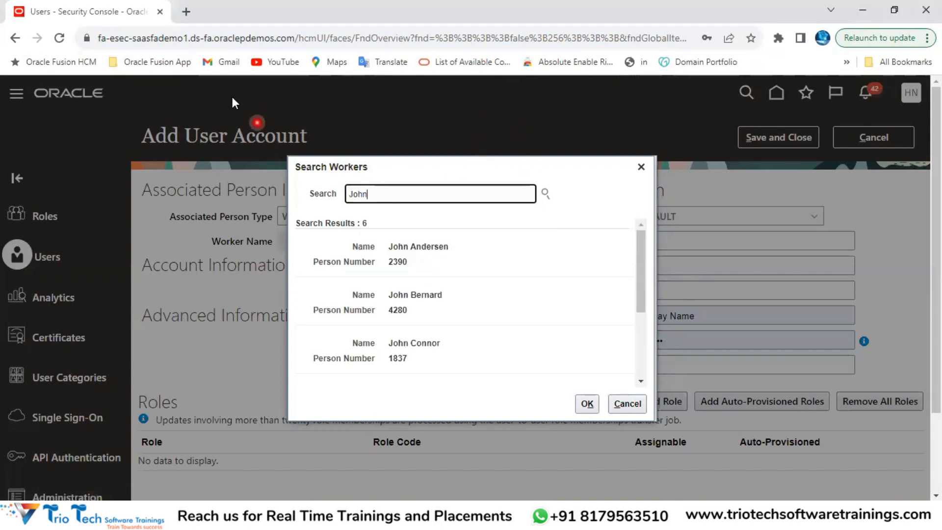
{"action": "left_click", "coordinate": [190, 41]}
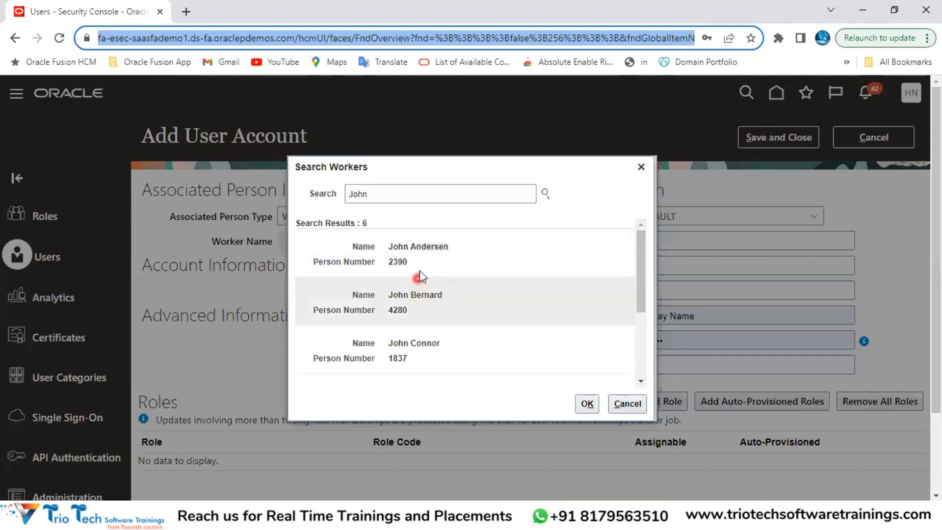
{"action": "scroll", "coordinate": [454, 283], "scroll_direction": "down", "scroll_amount": 3}
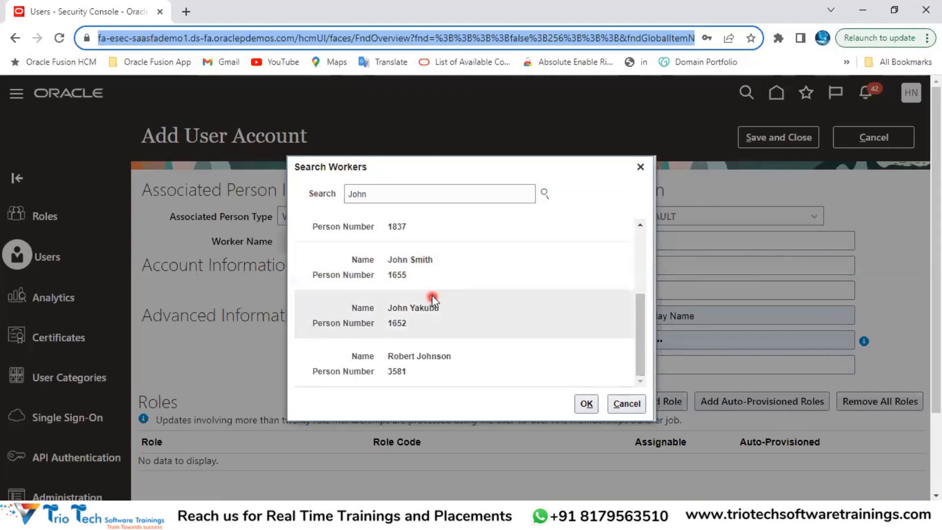
{"action": "left_click", "coordinate": [412, 270]}
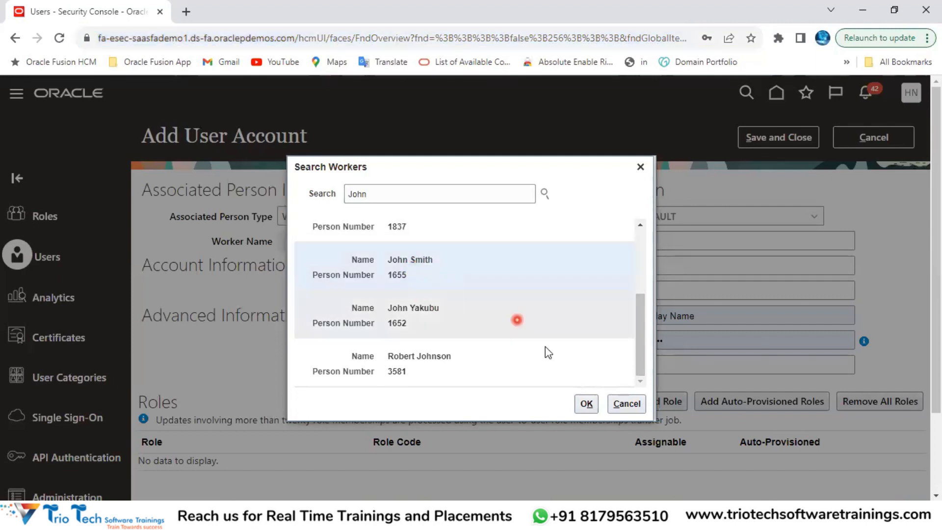
{"action": "left_click", "coordinate": [588, 407]}
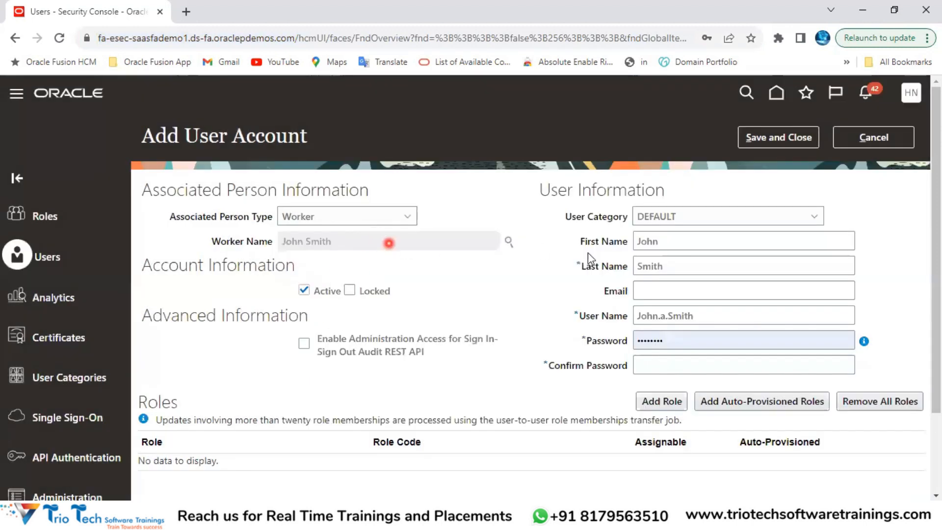
Step: Review the auto-filled first and last names and the Worker person type
{"action": "double_click", "coordinate": [650, 242]}
{"action": "double_click", "coordinate": [663, 265]}
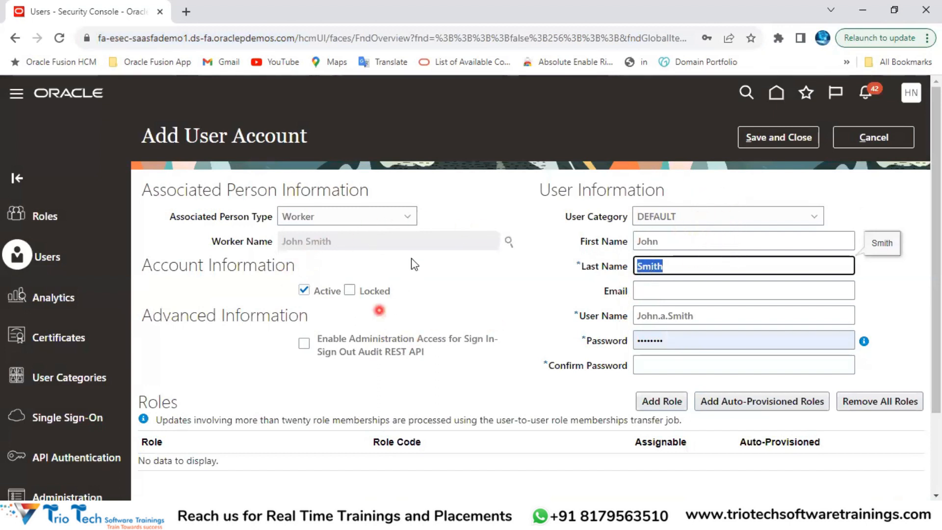
{"action": "left_click", "coordinate": [187, 45]}
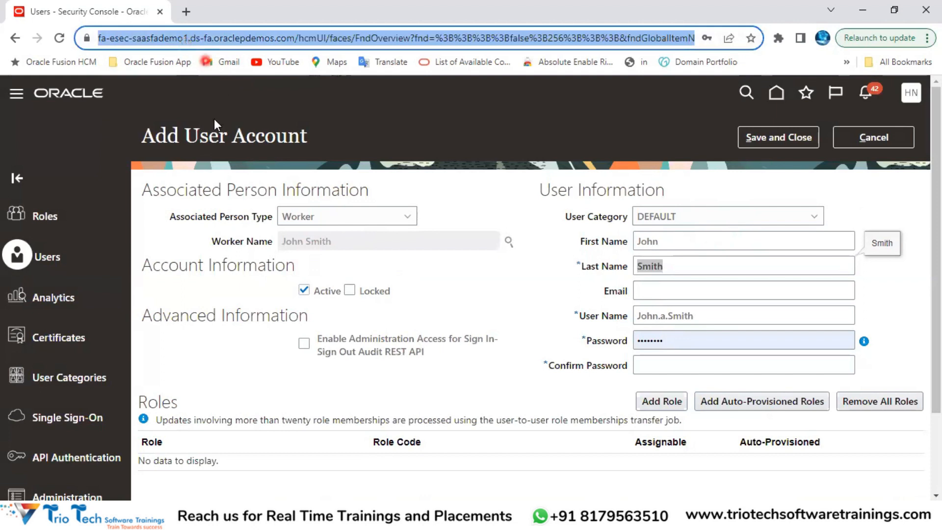
{"action": "left_click_drag", "start_coordinate": [198, 133], "coordinate": [305, 133]}
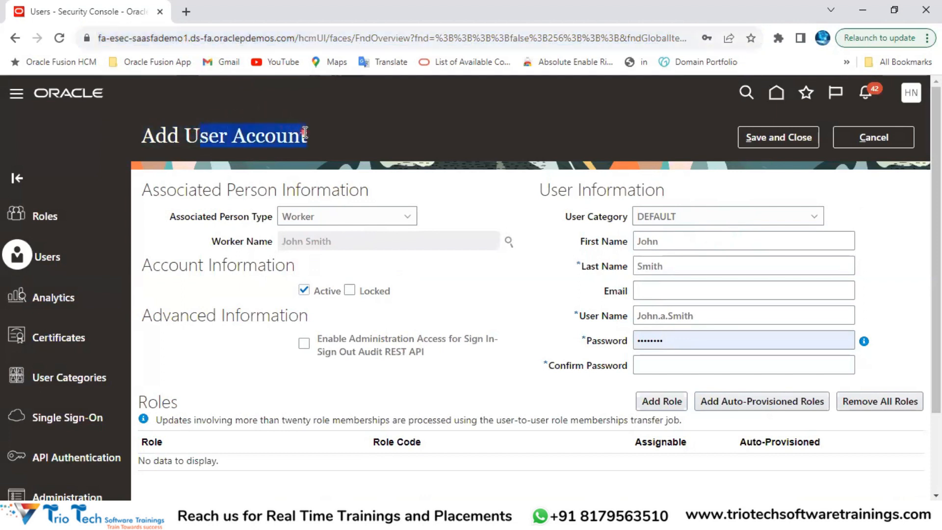
{"action": "left_click", "coordinate": [175, 39]}
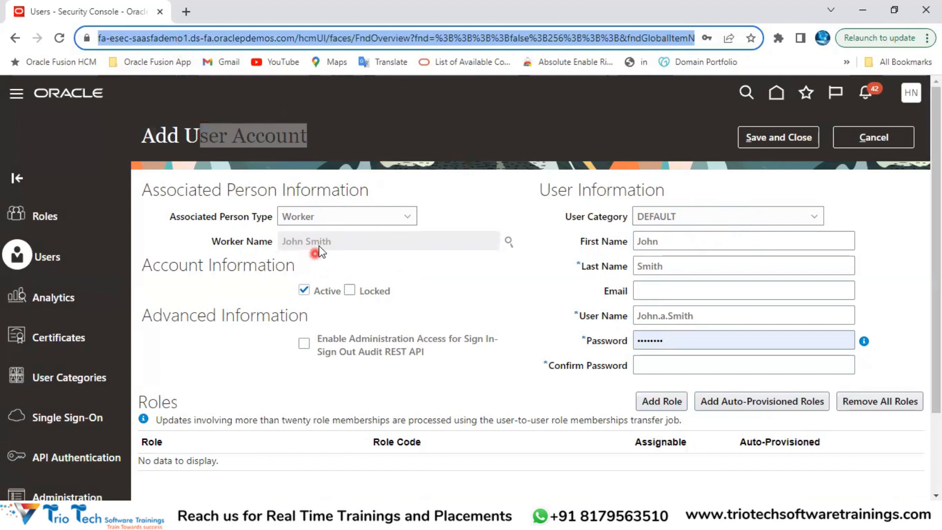
{"action": "left_click_drag", "start_coordinate": [223, 216], "coordinate": [273, 216]}
{"action": "left_click", "coordinate": [300, 217]}
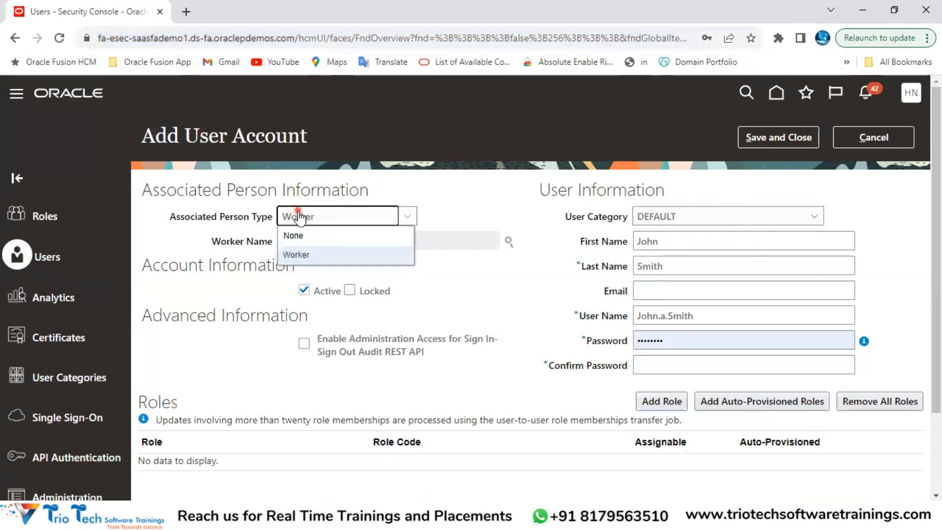
{"action": "left_click", "coordinate": [319, 254]}
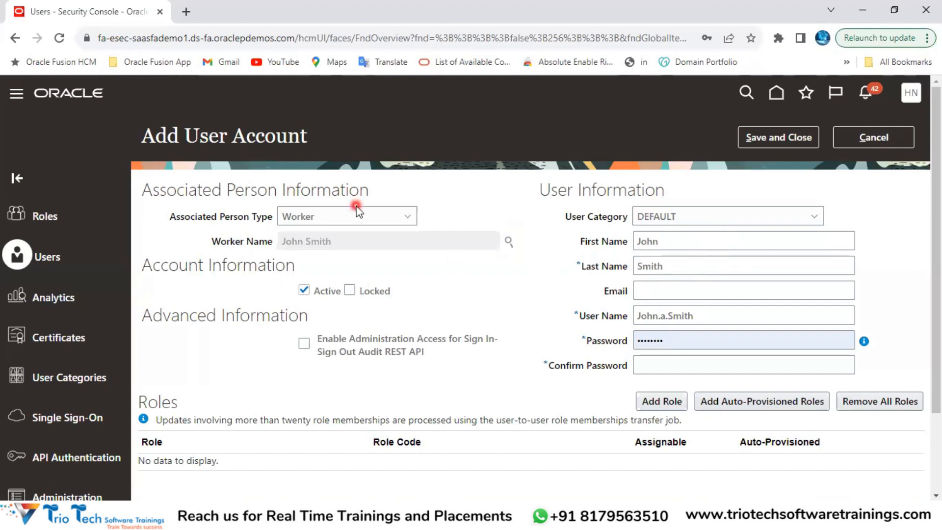
Step: Cancel the worker-linked form, start a fresh Add User Account, and return to the Excel notes
{"action": "left_click", "coordinate": [152, 38]}
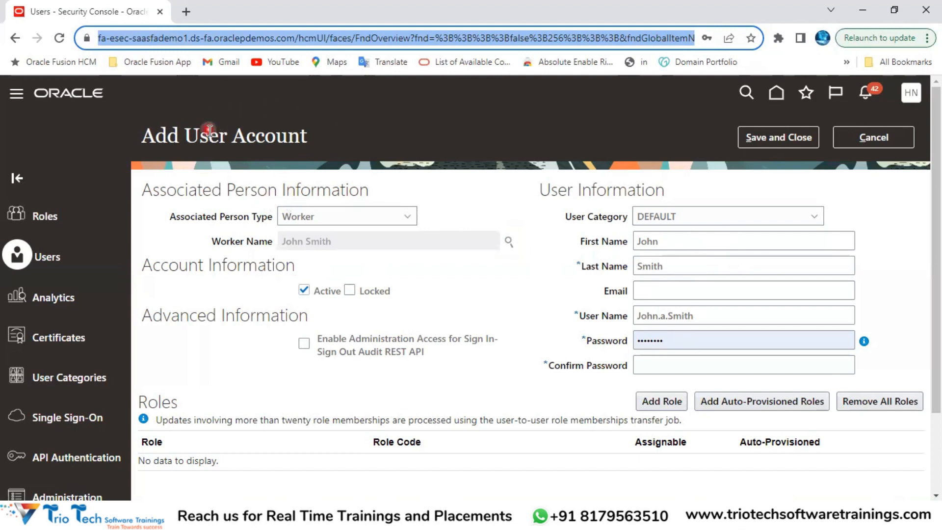
{"action": "left_click_drag", "start_coordinate": [198, 131], "coordinate": [246, 133]}
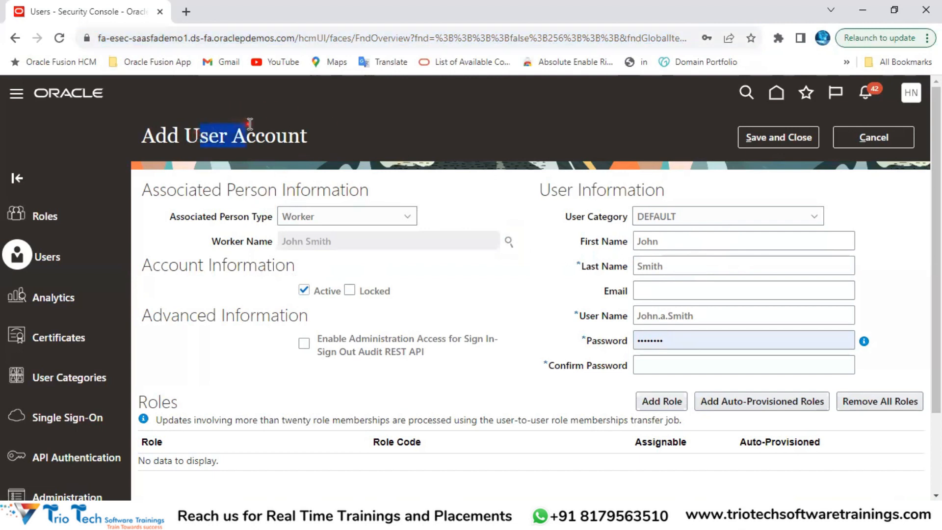
{"action": "left_click", "coordinate": [320, 222]}
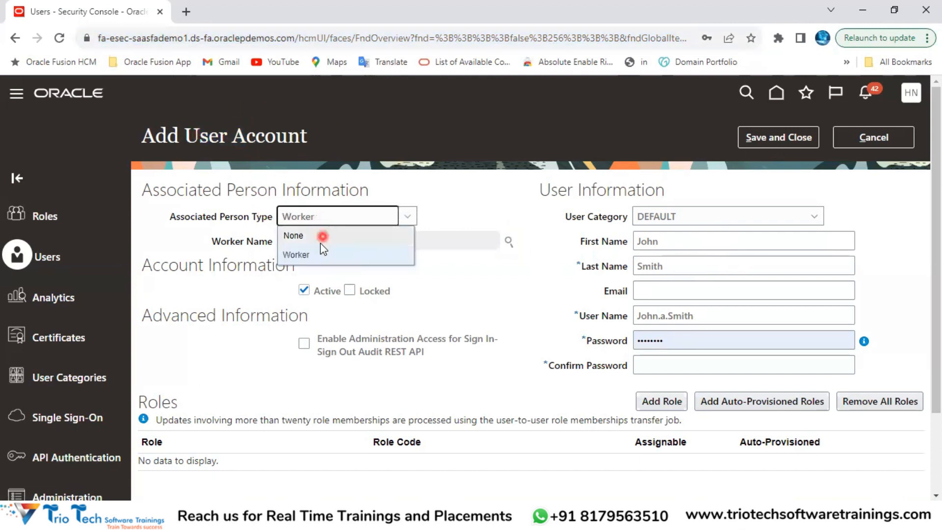
{"action": "left_click", "coordinate": [901, 134]}
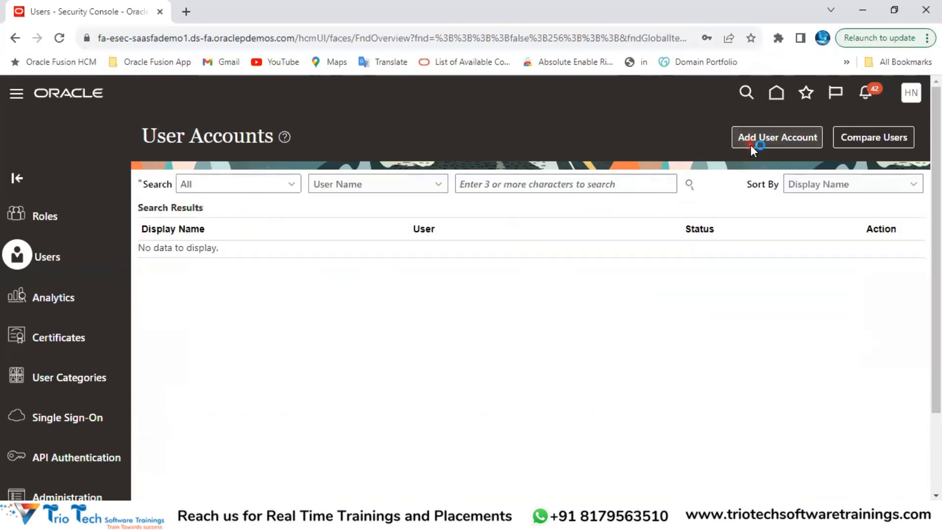
{"action": "left_click", "coordinate": [751, 142]}
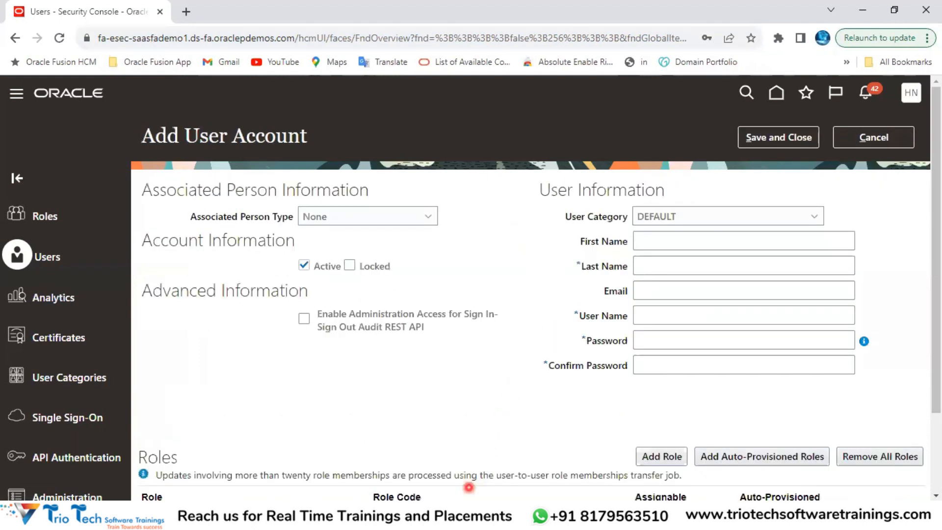
{"action": "key", "text": "alt+Tab"}
{"action": "left_click", "coordinate": [588, 100]}
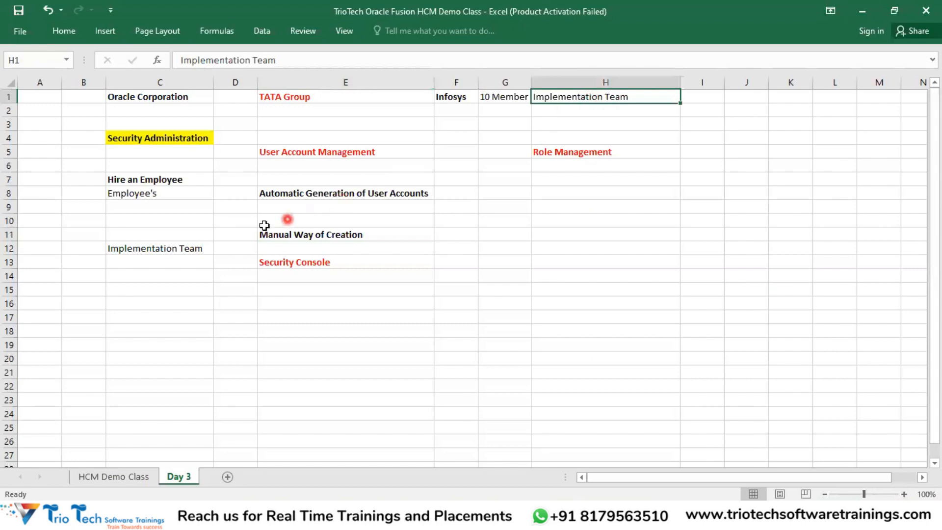
Step: Review the Hire an Employee and Implementation Team notes and the HCM Demo Class topic lists
{"action": "left_click", "coordinate": [194, 249]}
{"action": "left_click_drag", "start_coordinate": [155, 178], "coordinate": [178, 202]}
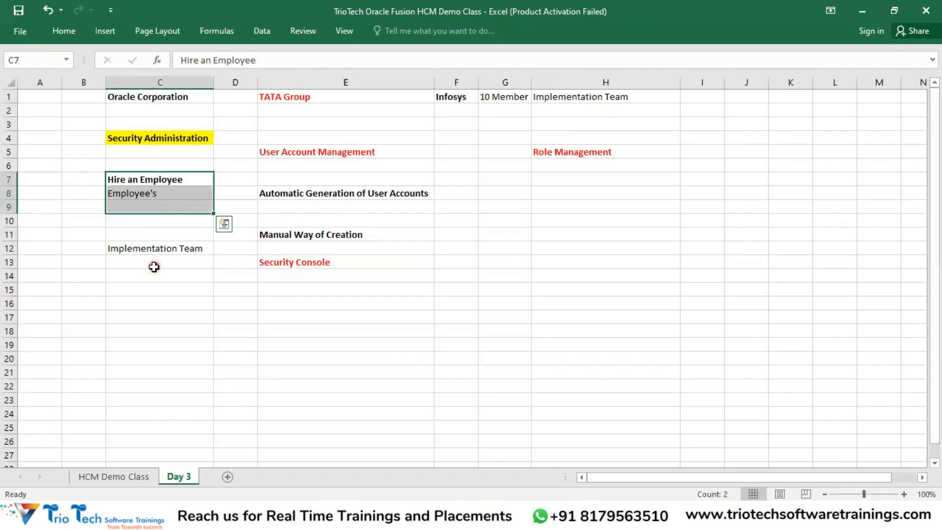
{"action": "left_click", "coordinate": [152, 250]}
{"action": "left_click", "coordinate": [513, 98]}
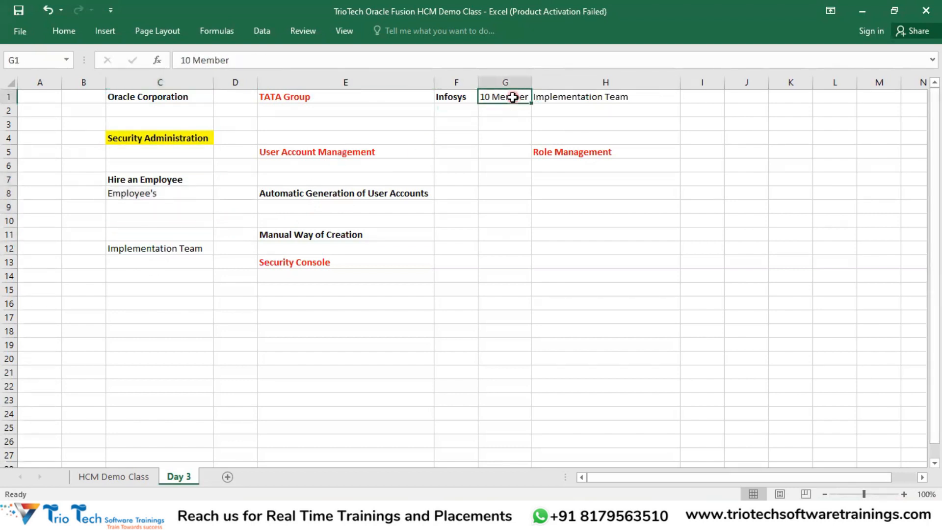
{"action": "left_click", "coordinate": [189, 248]}
{"action": "left_click_drag", "start_coordinate": [183, 263], "coordinate": [177, 303]}
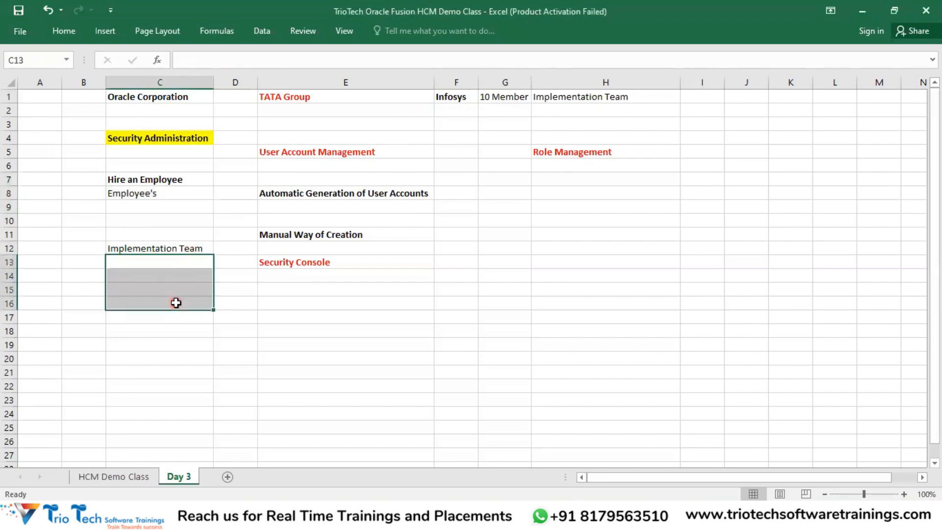
{"action": "left_click", "coordinate": [158, 248]}
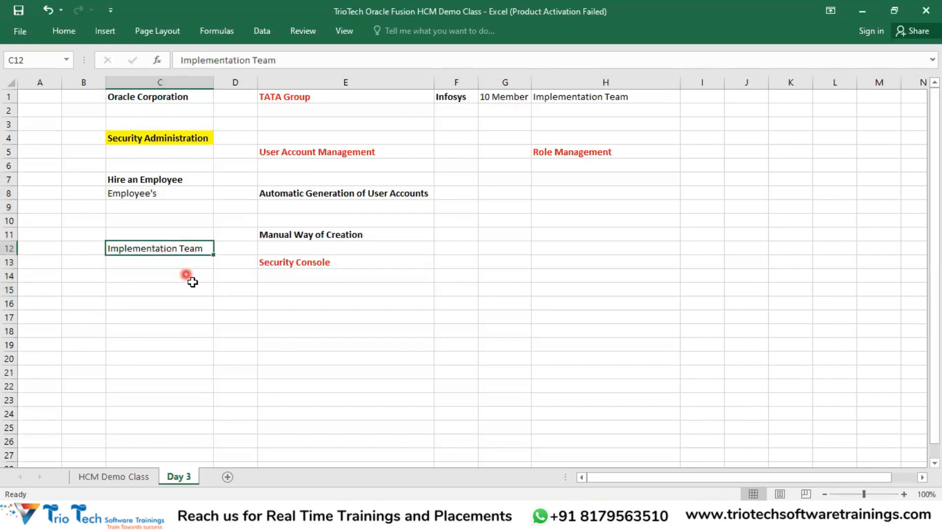
{"action": "left_click", "coordinate": [135, 476]}
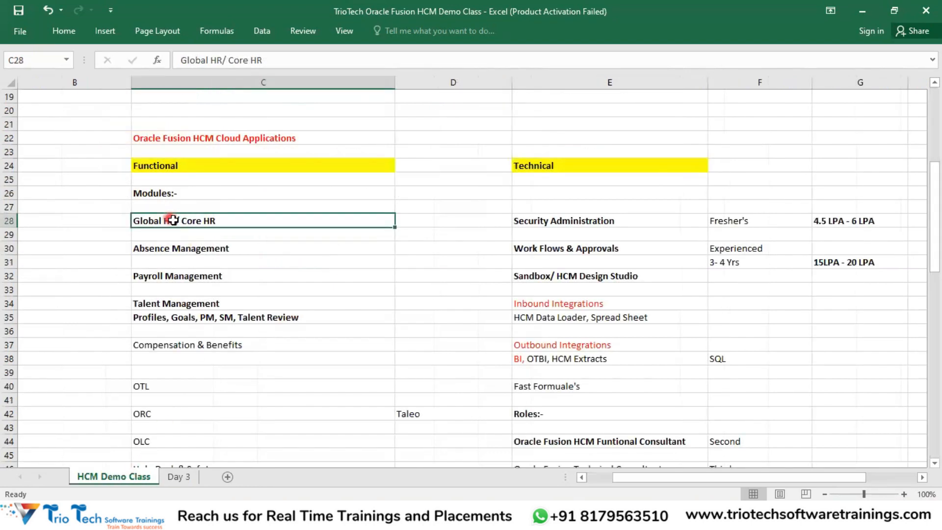
{"action": "left_click_drag", "start_coordinate": [179, 168], "coordinate": [637, 366]}
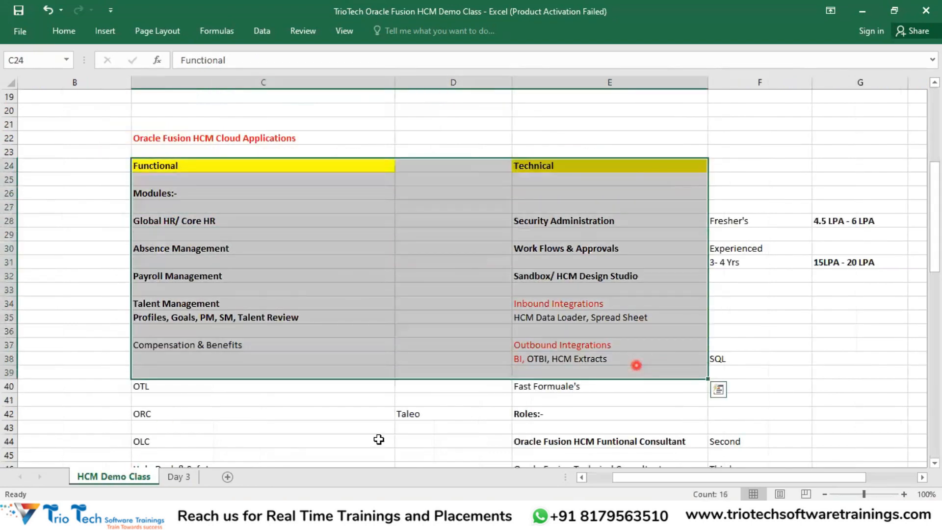
{"action": "left_click", "coordinate": [178, 477]}
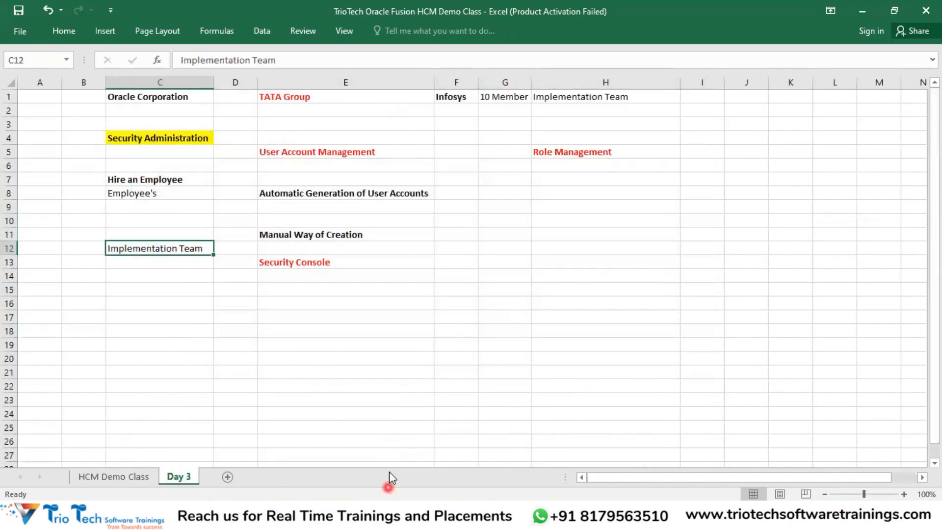
{"action": "key", "text": "alt+Tab"}
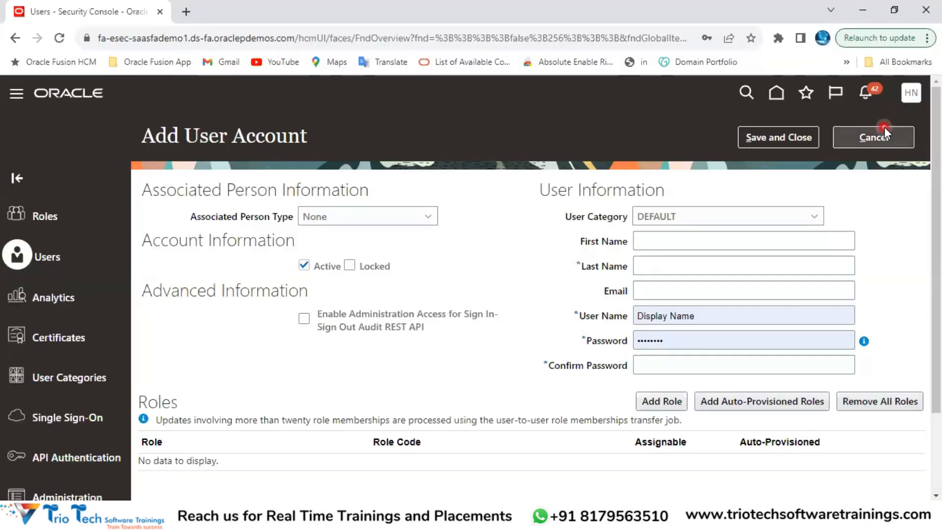
{"action": "left_click", "coordinate": [339, 219]}
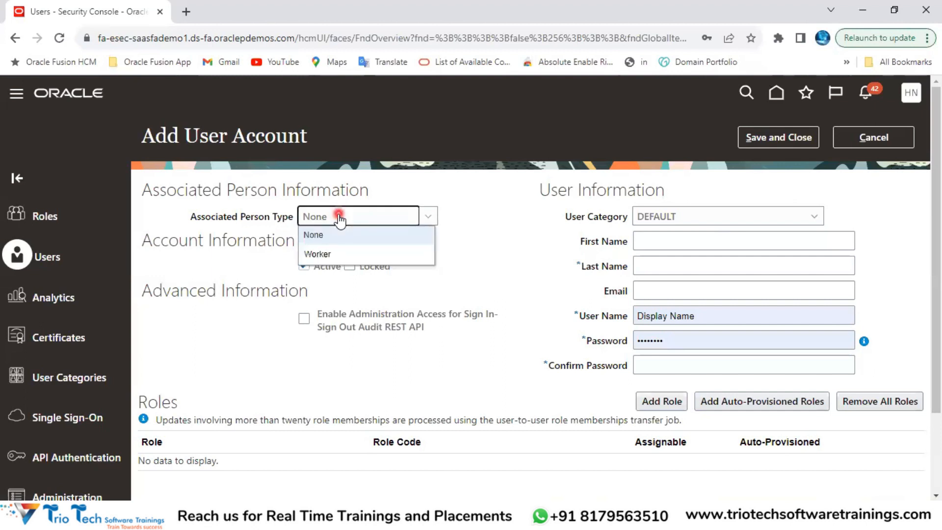
{"action": "left_click", "coordinate": [317, 238]}
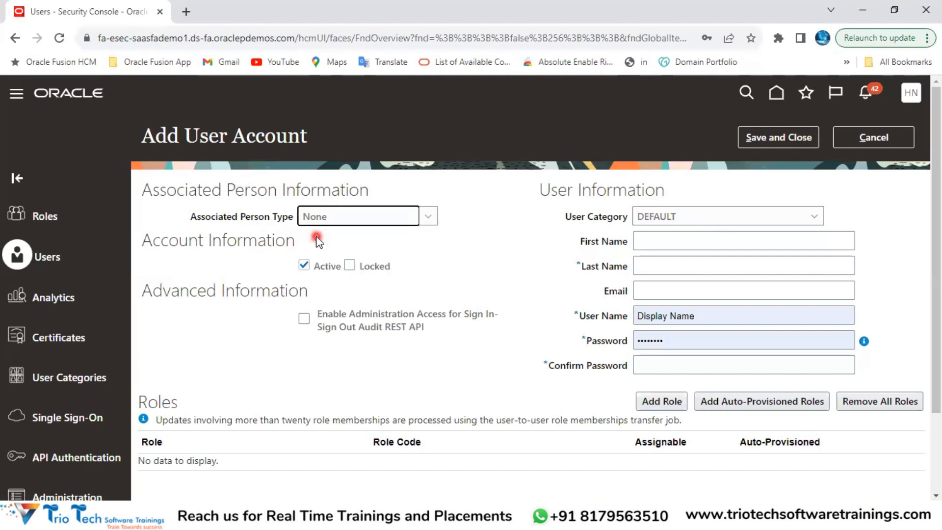
{"action": "left_click_drag", "start_coordinate": [200, 136], "coordinate": [279, 153]}
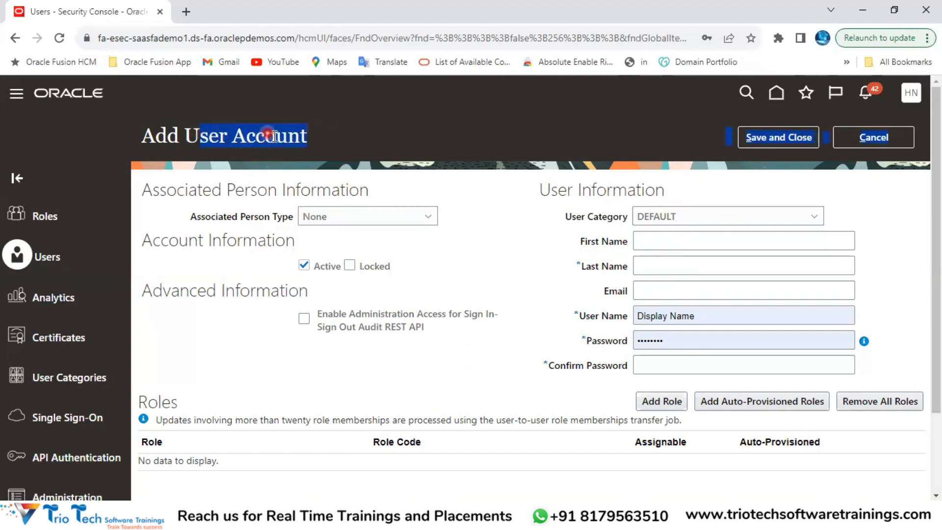
{"action": "left_click", "coordinate": [176, 37]}
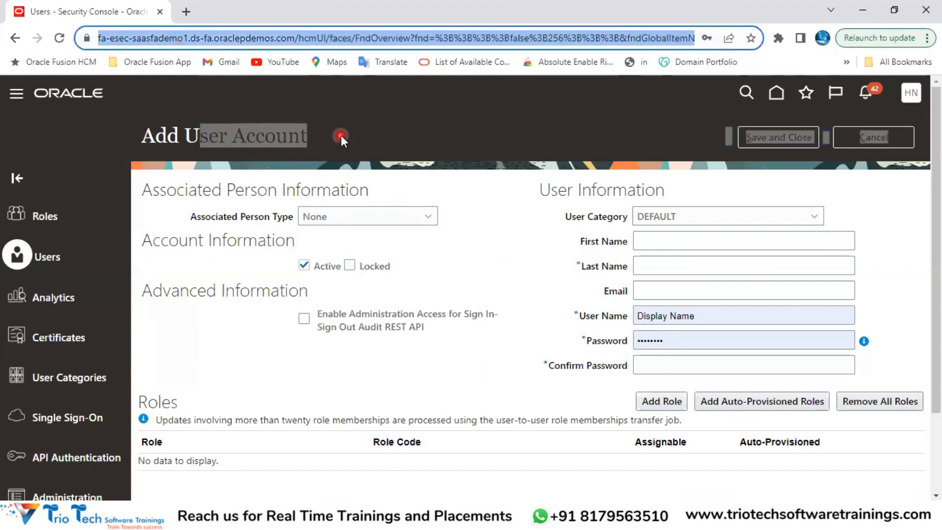
{"action": "left_click", "coordinate": [458, 244]}
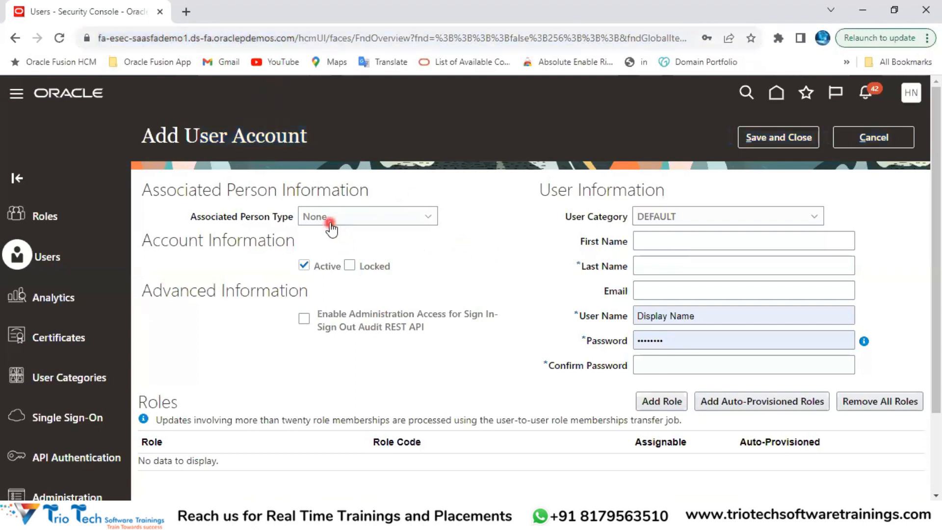
{"action": "left_click", "coordinate": [331, 225]}
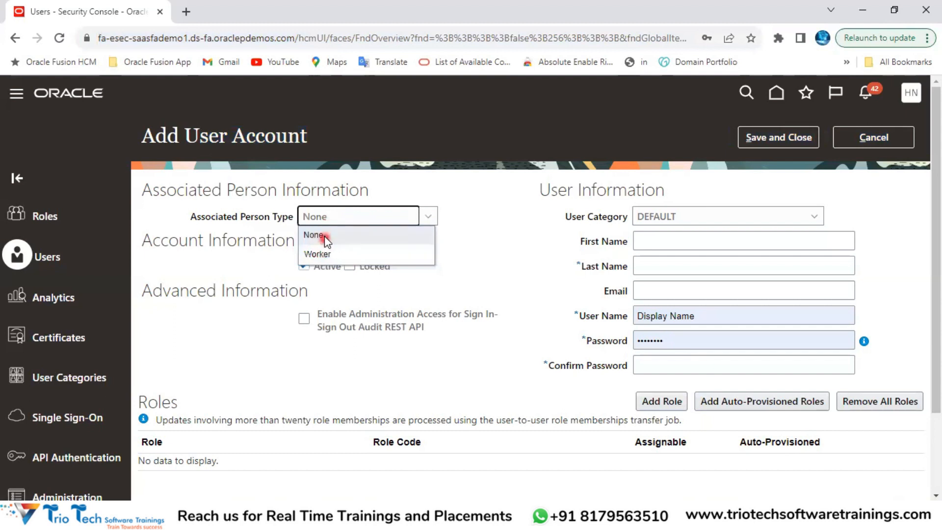
{"action": "left_click", "coordinate": [326, 237]}
{"action": "left_click", "coordinate": [477, 251]}
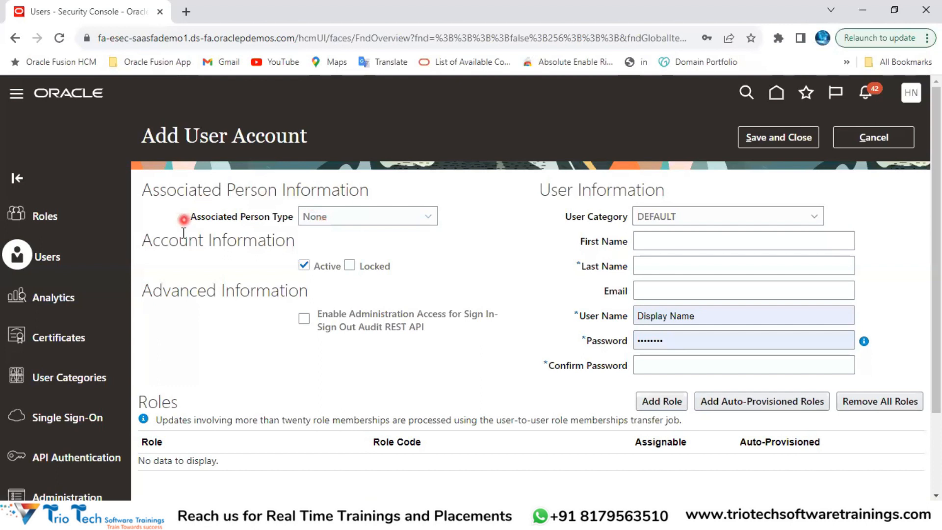
{"action": "left_click", "coordinate": [305, 268]}
{"action": "left_click", "coordinate": [304, 266]}
{"action": "left_click", "coordinate": [350, 266]}
{"action": "left_click", "coordinate": [256, 38]}
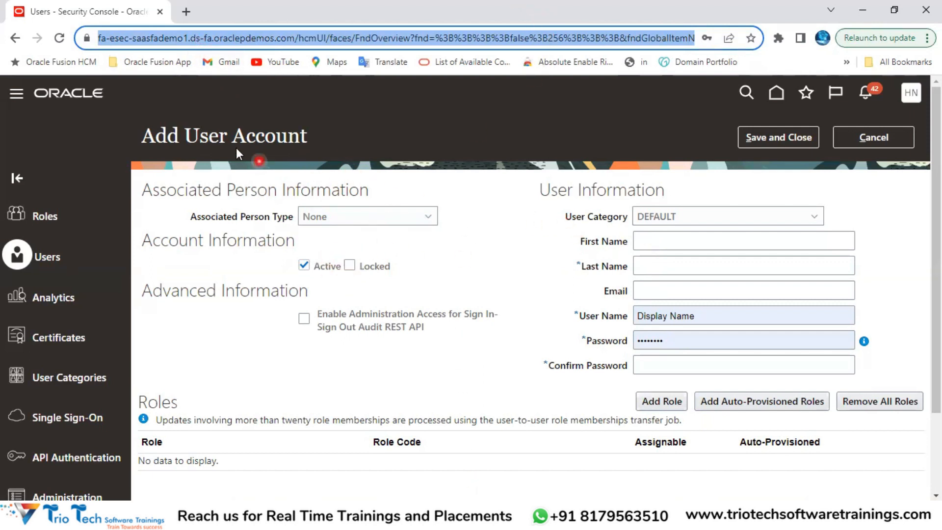
{"action": "left_click_drag", "start_coordinate": [208, 138], "coordinate": [318, 151]}
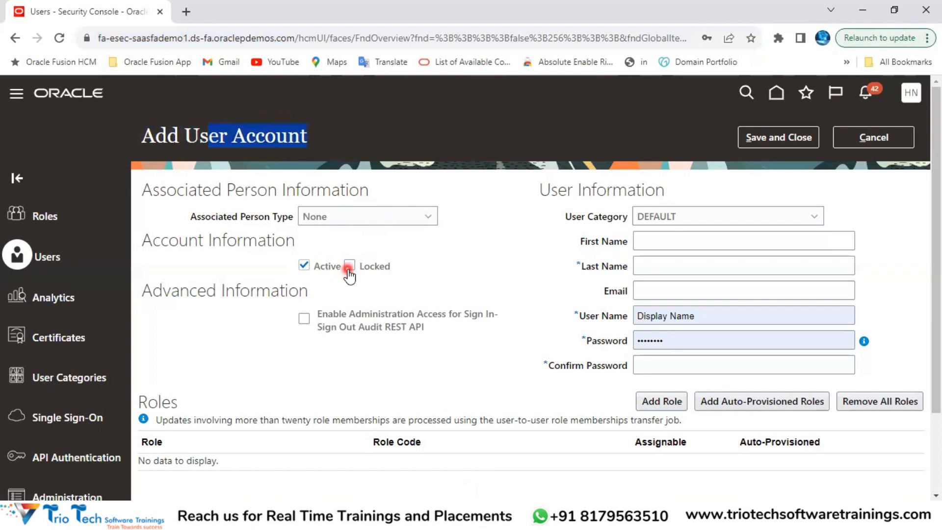
{"action": "left_click_drag", "start_coordinate": [190, 291], "coordinate": [288, 306]}
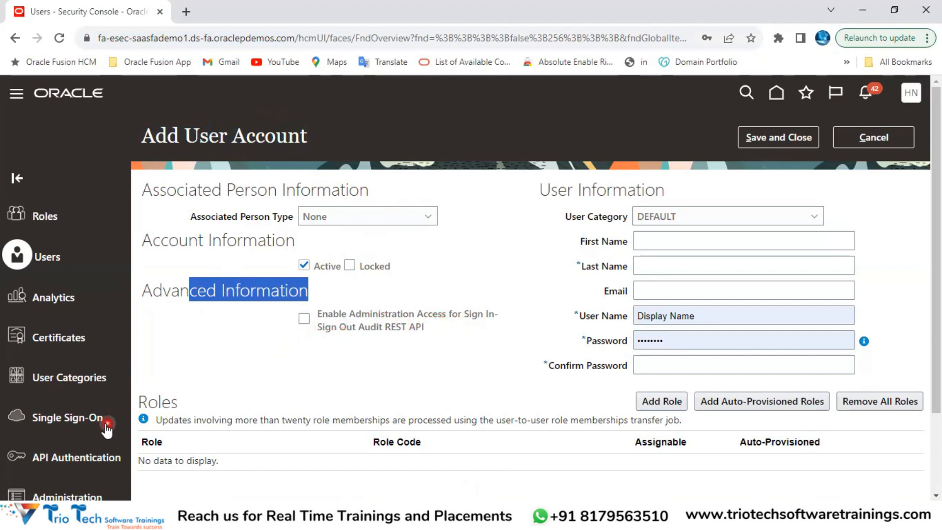
{"action": "left_click", "coordinate": [72, 416]}
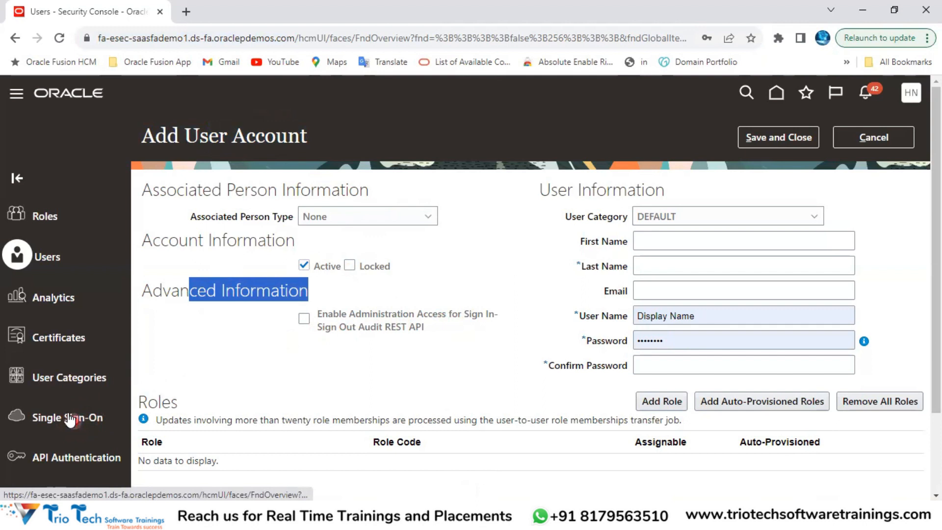
{"action": "left_click", "coordinate": [138, 39]}
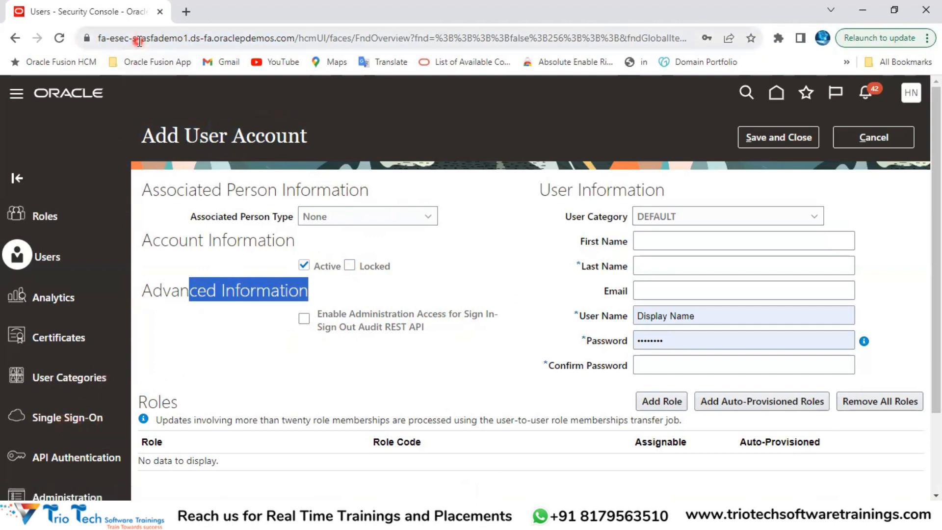
{"action": "left_click", "coordinate": [508, 260]}
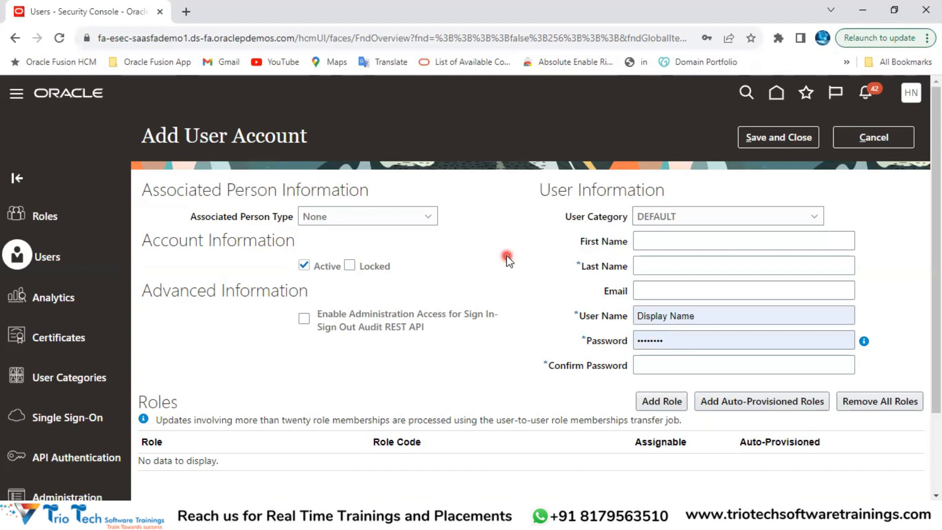
{"action": "left_click", "coordinate": [159, 39]}
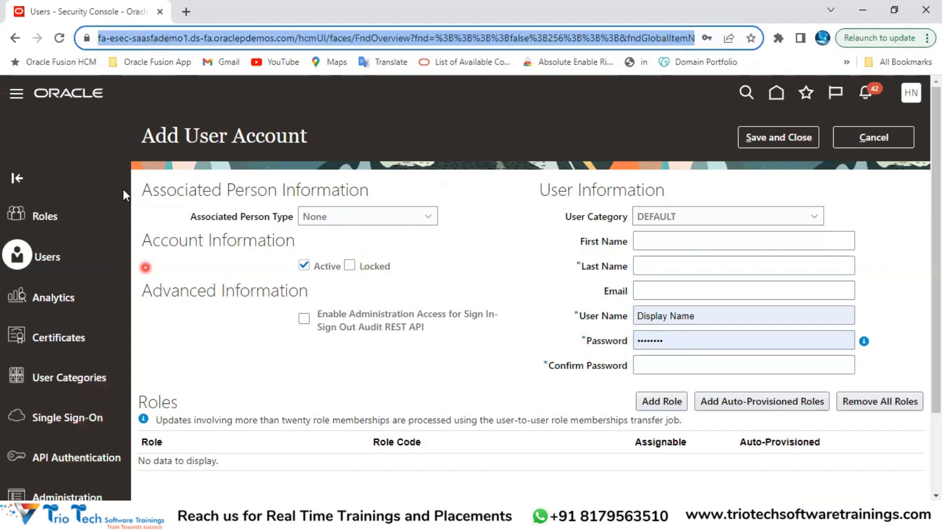
{"action": "left_click", "coordinate": [136, 38]}
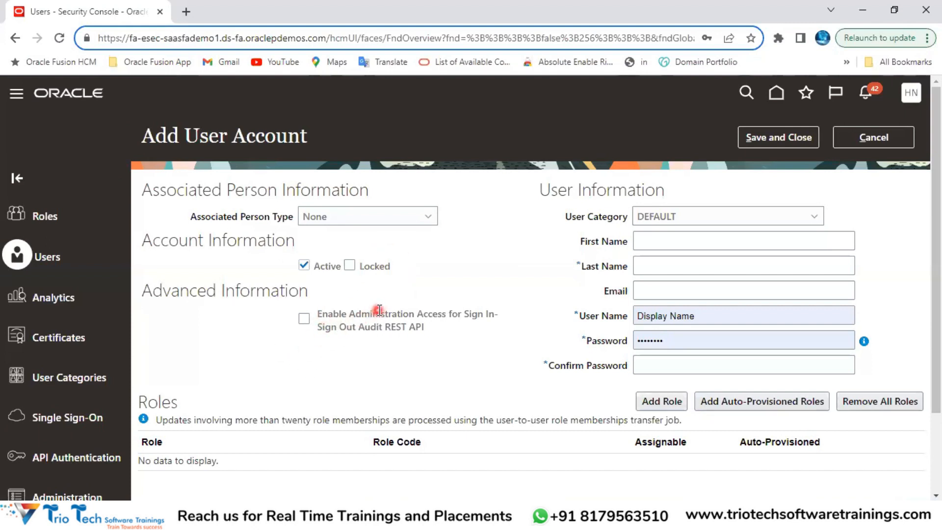
{"action": "left_click_drag", "start_coordinate": [545, 191], "coordinate": [669, 193]}
{"action": "left_click_drag", "start_coordinate": [565, 216], "coordinate": [635, 224]}
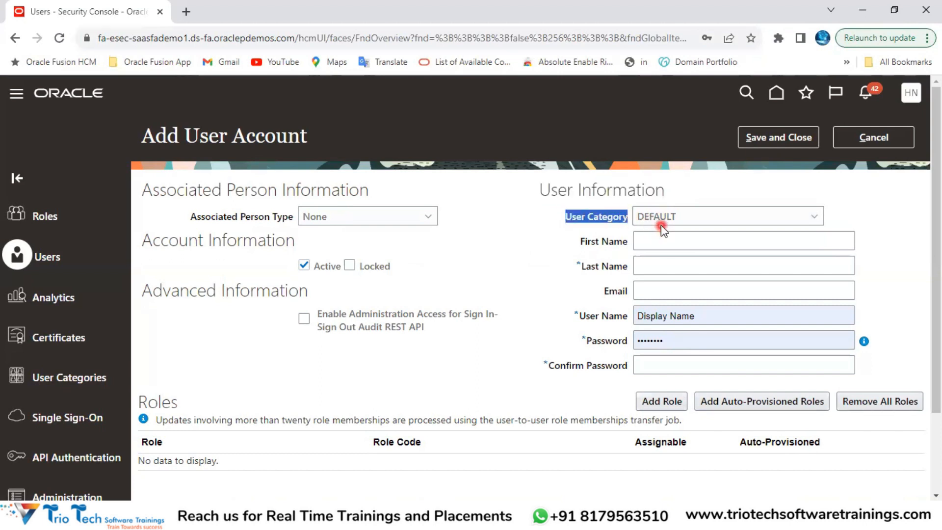
Step: Enter 'TrioTech' as the first name plus a last name, generating the User Name
{"action": "left_click", "coordinate": [646, 241]}
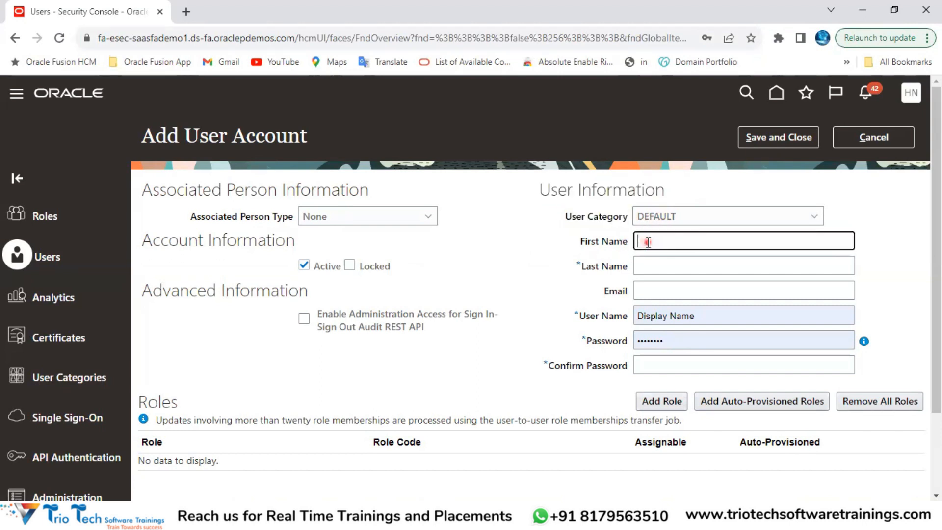
{"action": "left_click", "coordinate": [649, 266]}
{"action": "left_click", "coordinate": [662, 236]}
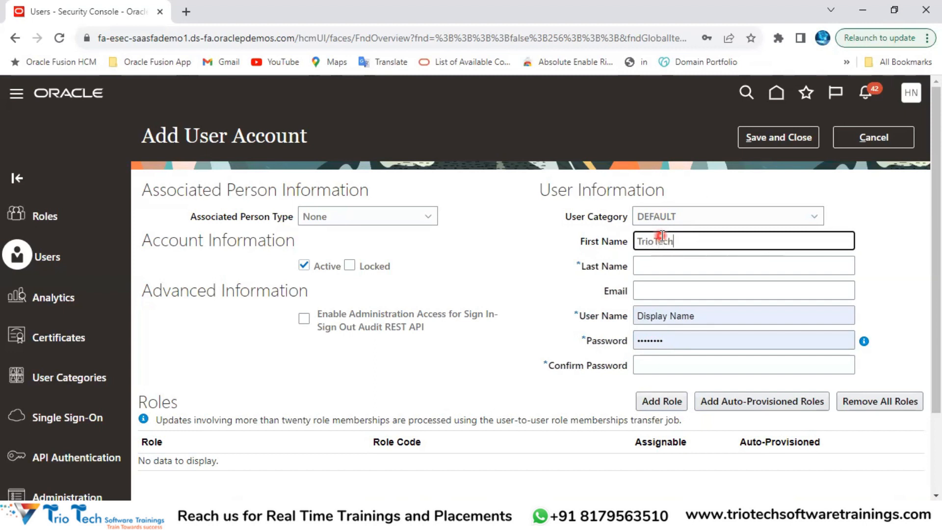
{"action": "type", "text": "TrioTech"}
{"action": "key", "text": "Tab"}
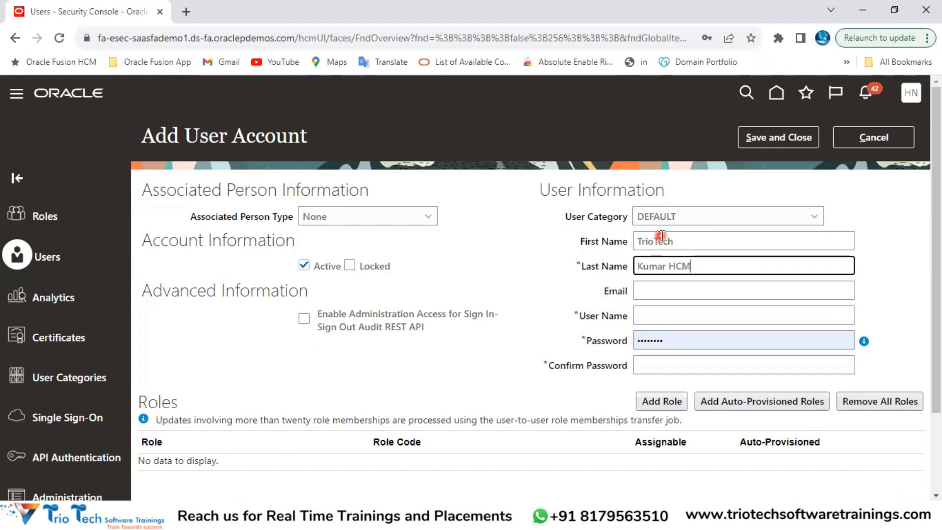
{"action": "left_click", "coordinate": [668, 293]}
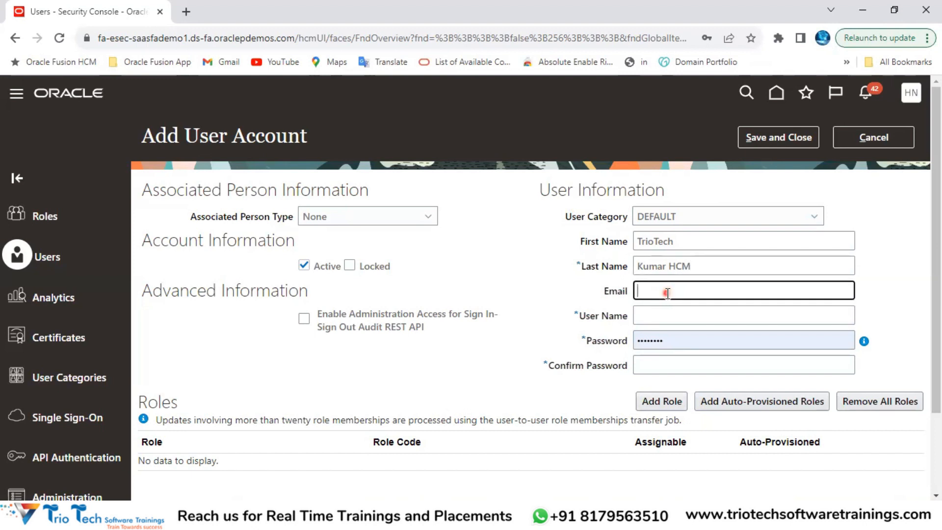
{"action": "left_click_drag", "start_coordinate": [633, 292], "coordinate": [604, 291]}
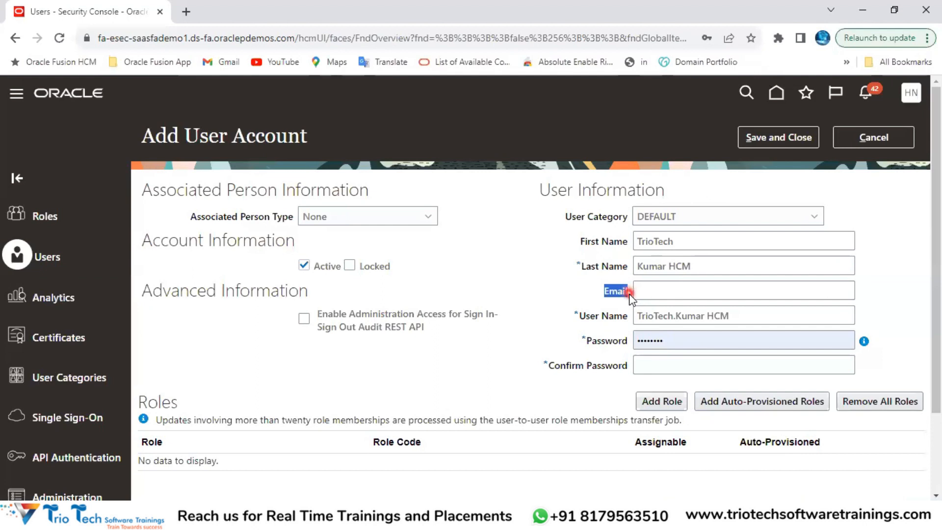
{"action": "left_click_drag", "start_coordinate": [574, 316], "coordinate": [634, 318]}
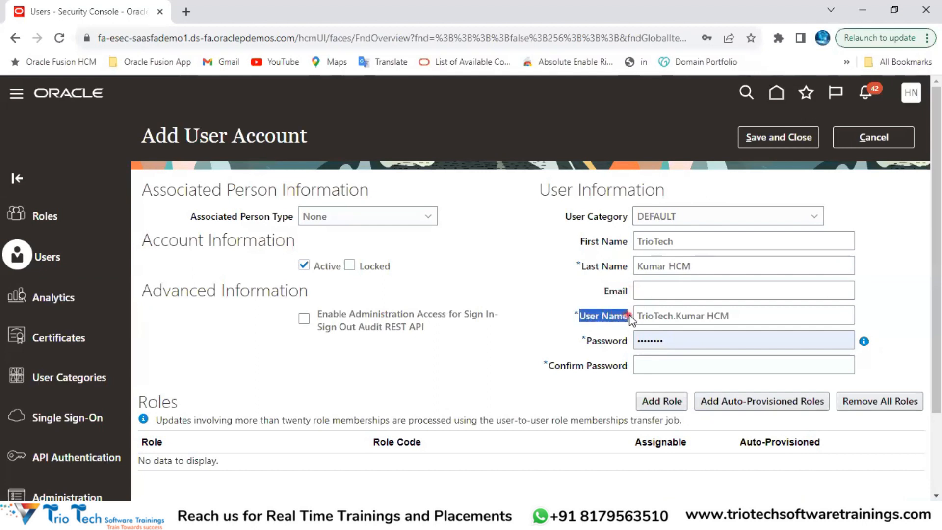
{"action": "left_click_drag", "start_coordinate": [728, 316], "coordinate": [637, 309]}
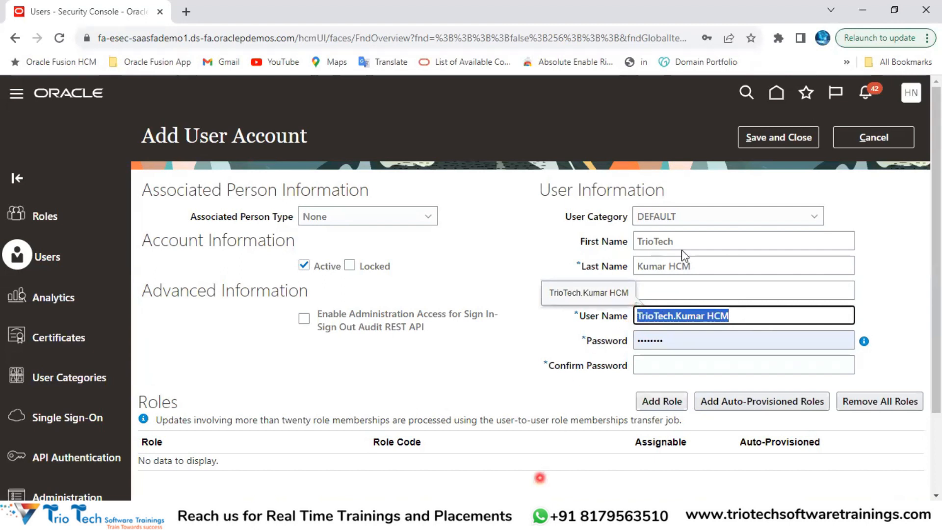
{"action": "left_click_drag", "start_coordinate": [679, 241], "coordinate": [636, 242]}
{"action": "left_click_drag", "start_coordinate": [692, 266], "coordinate": [638, 267]}
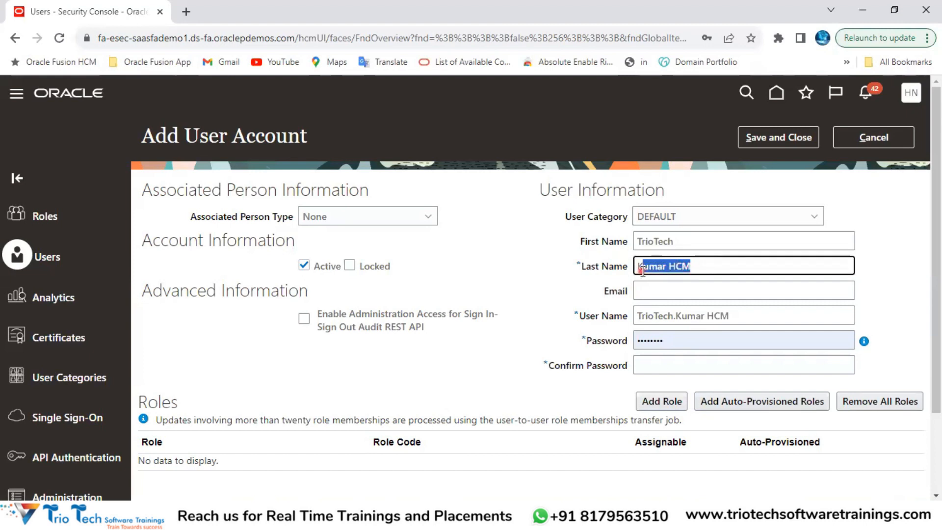
{"action": "left_click", "coordinate": [644, 317]}
{"action": "double_click", "coordinate": [644, 316]}
{"action": "left_click_drag", "start_coordinate": [676, 317], "coordinate": [729, 316]}
{"action": "left_click", "coordinate": [559, 343]}
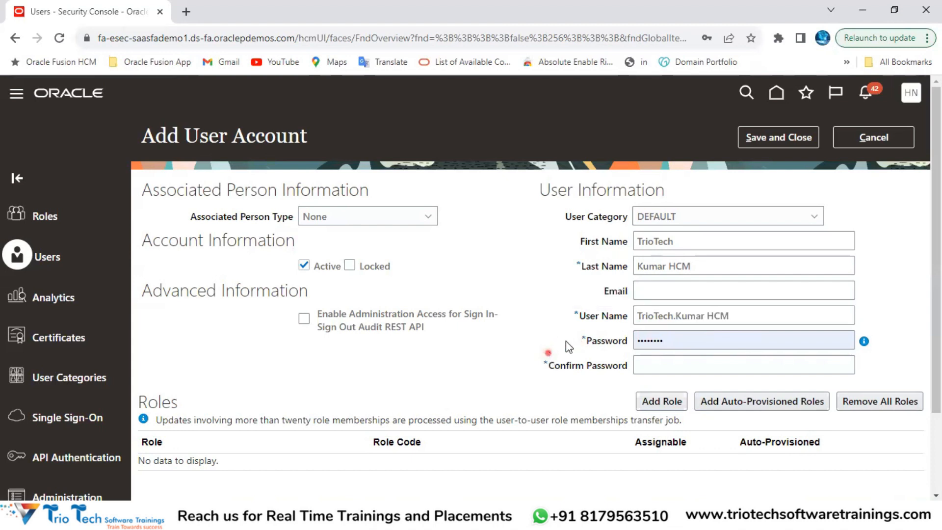
{"action": "left_click", "coordinate": [150, 38]}
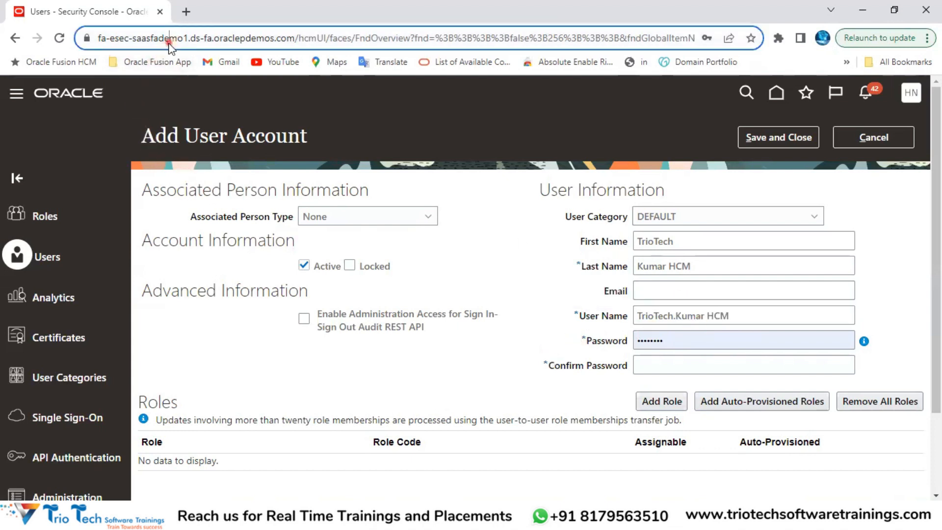
{"action": "left_click_drag", "start_coordinate": [585, 317], "coordinate": [634, 310]}
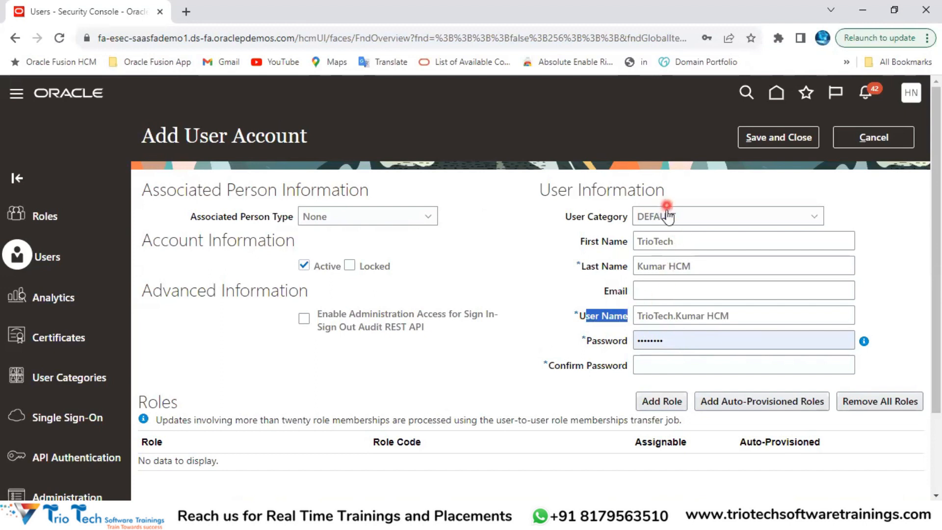
{"action": "left_click_drag", "start_coordinate": [580, 241], "coordinate": [628, 241]}
{"action": "left_click_drag", "start_coordinate": [575, 269], "coordinate": [631, 267]}
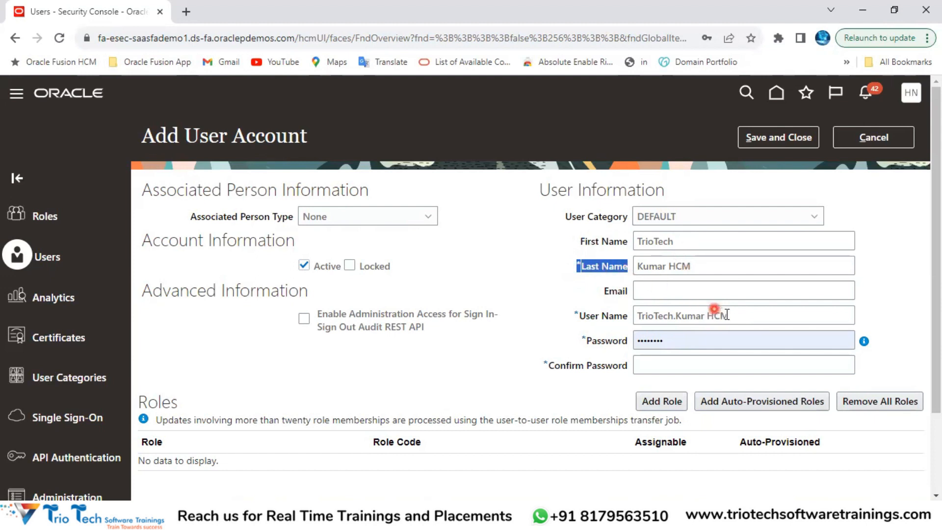
{"action": "left_click_drag", "start_coordinate": [566, 217], "coordinate": [657, 225]}
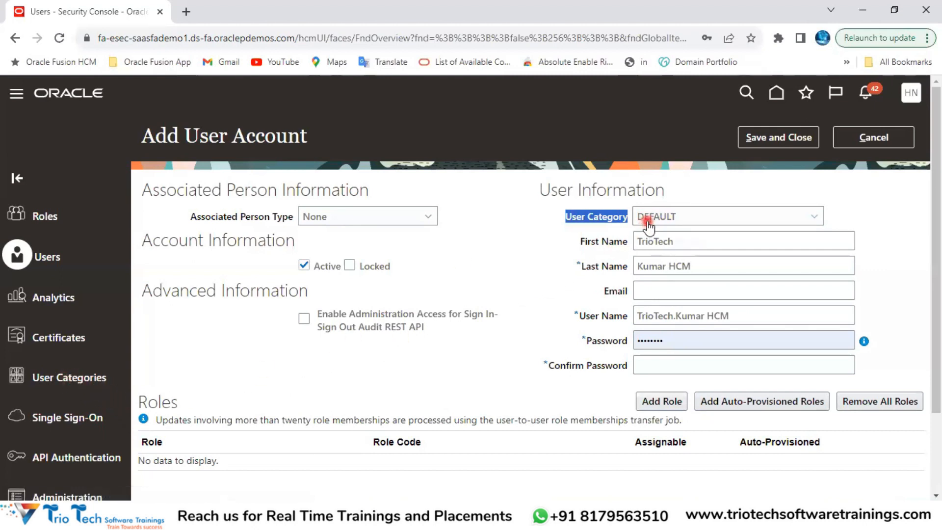
{"action": "left_click", "coordinate": [526, 249]}
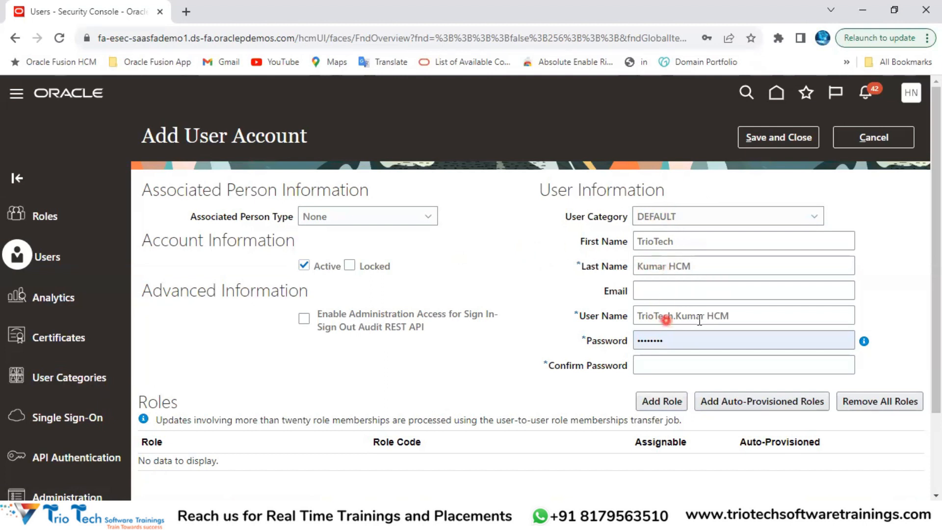
{"action": "left_click", "coordinate": [183, 38]}
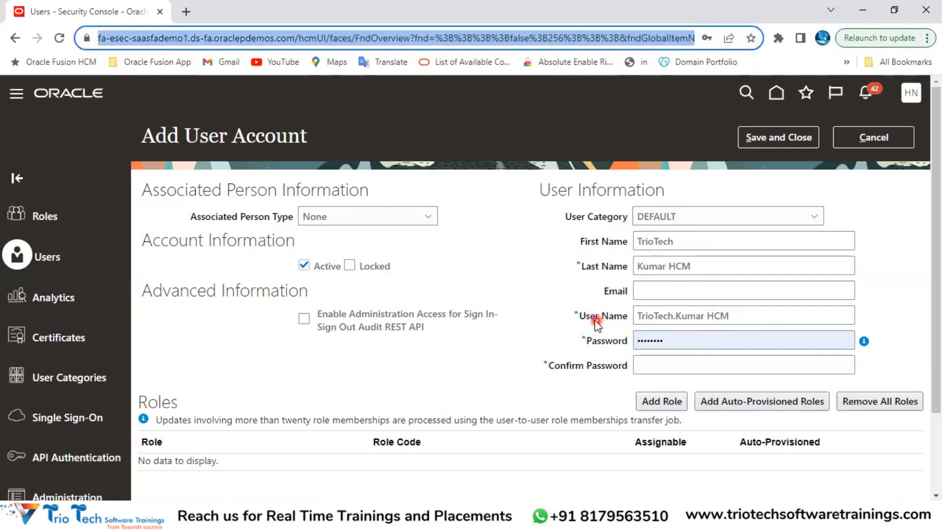
{"action": "left_click_drag", "start_coordinate": [586, 316], "coordinate": [628, 311]}
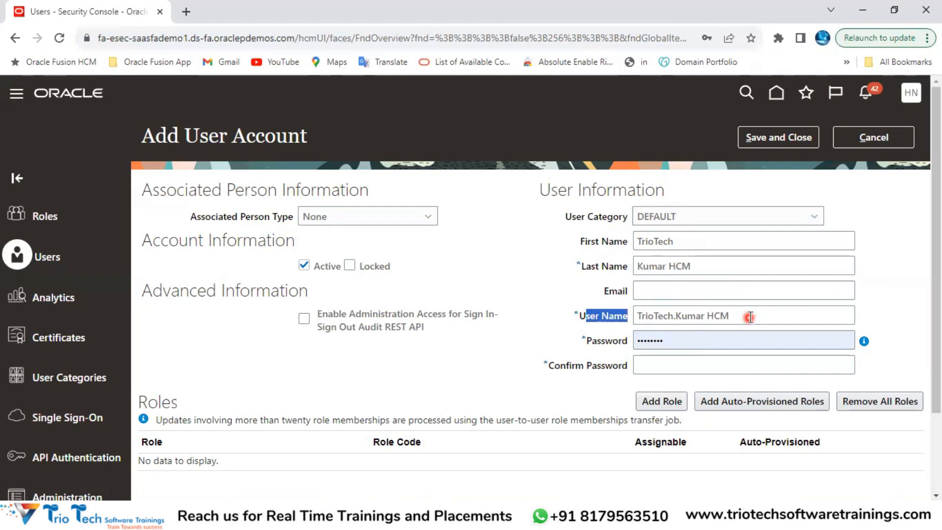
{"action": "left_click_drag", "start_coordinate": [749, 317], "coordinate": [620, 324]}
{"action": "left_click", "coordinate": [662, 288]}
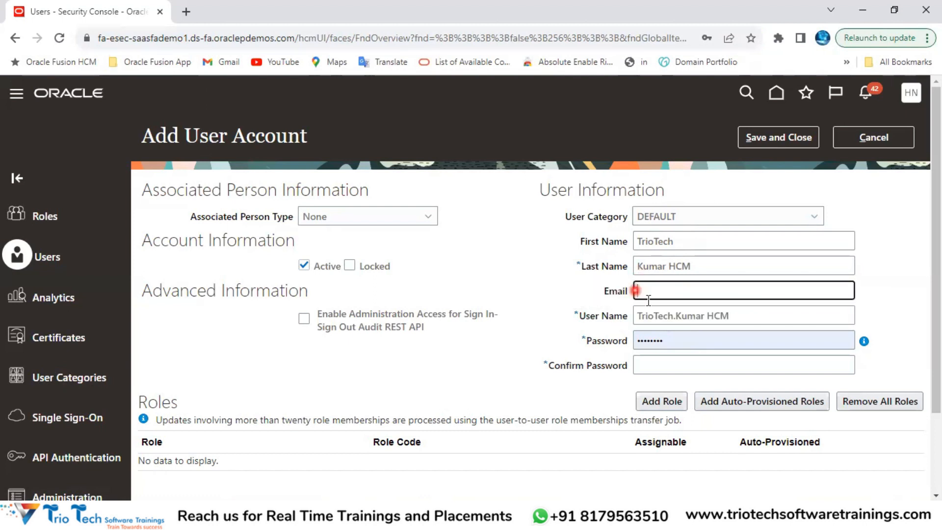
{"action": "left_click_drag", "start_coordinate": [726, 316], "coordinate": [640, 313]}
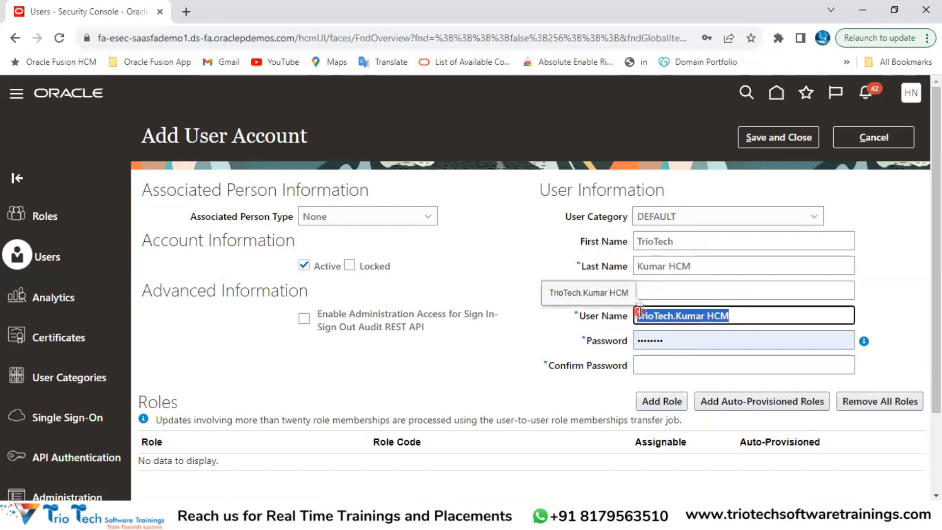
{"action": "left_click", "coordinate": [167, 39]}
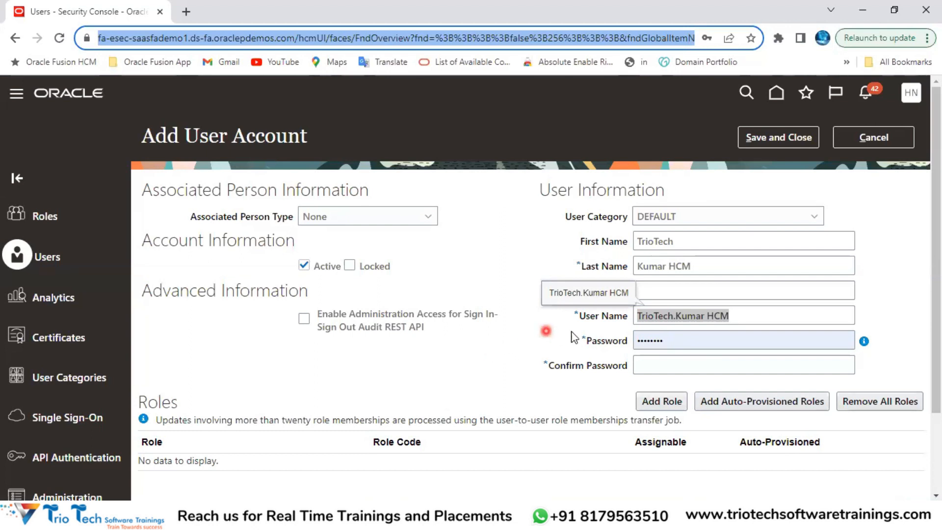
{"action": "left_click_drag", "start_coordinate": [579, 316], "coordinate": [623, 316]}
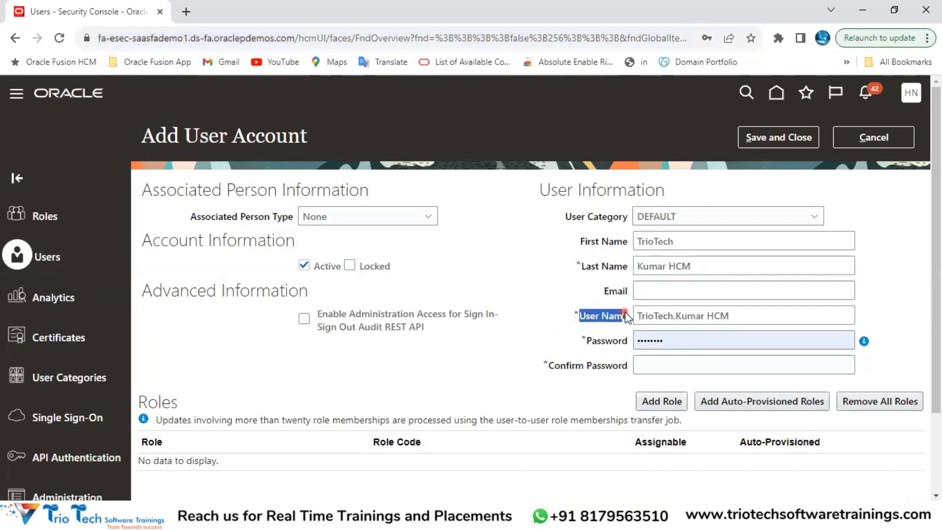
{"action": "left_click_drag", "start_coordinate": [740, 316], "coordinate": [640, 319]}
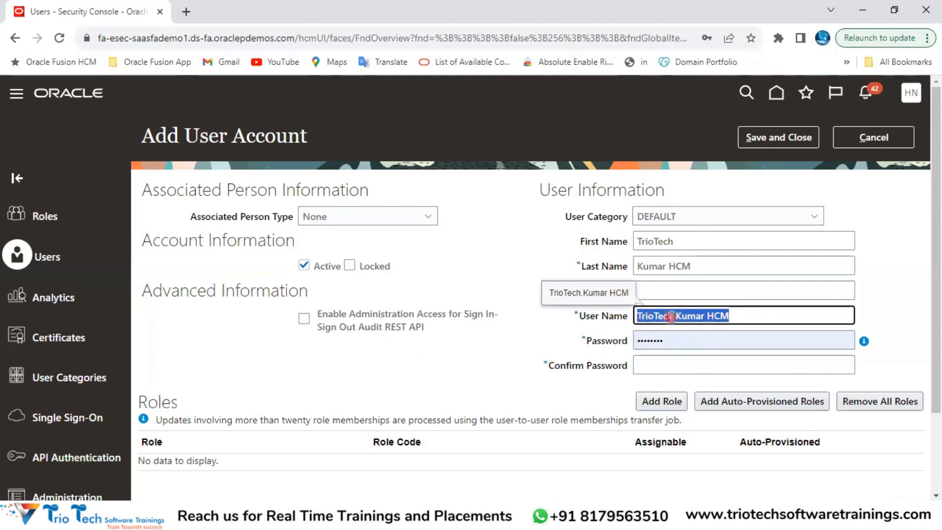
{"action": "left_click_drag", "start_coordinate": [579, 310], "coordinate": [627, 315]}
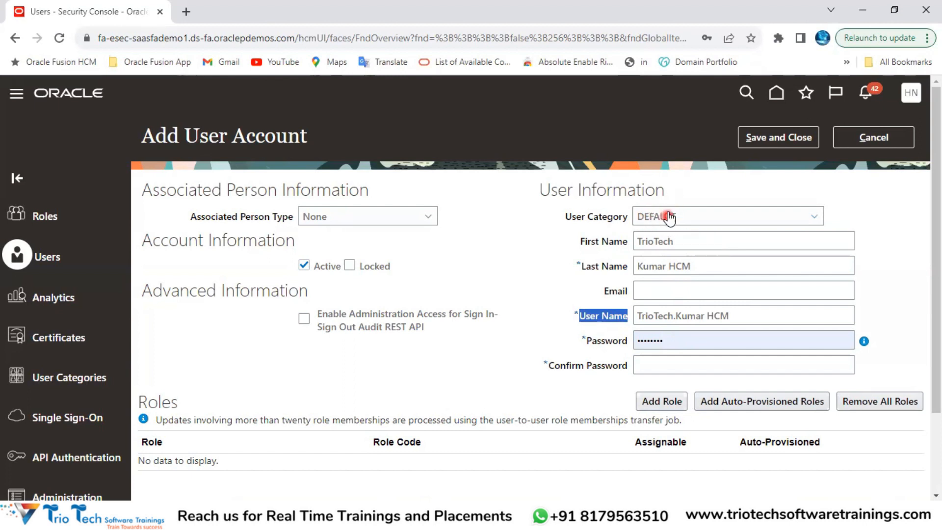
{"action": "left_click_drag", "start_coordinate": [535, 190], "coordinate": [627, 179]}
{"action": "left_click", "coordinate": [162, 38]}
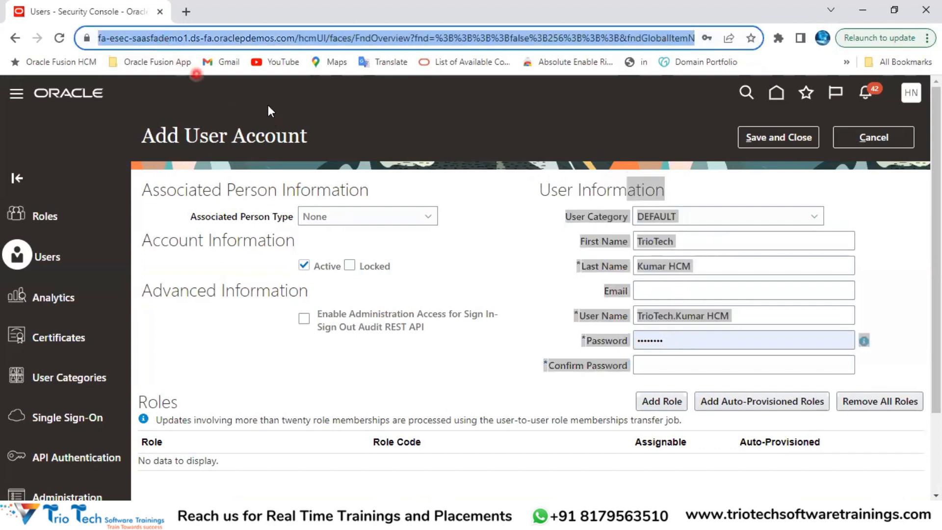
{"action": "left_click", "coordinate": [490, 216]}
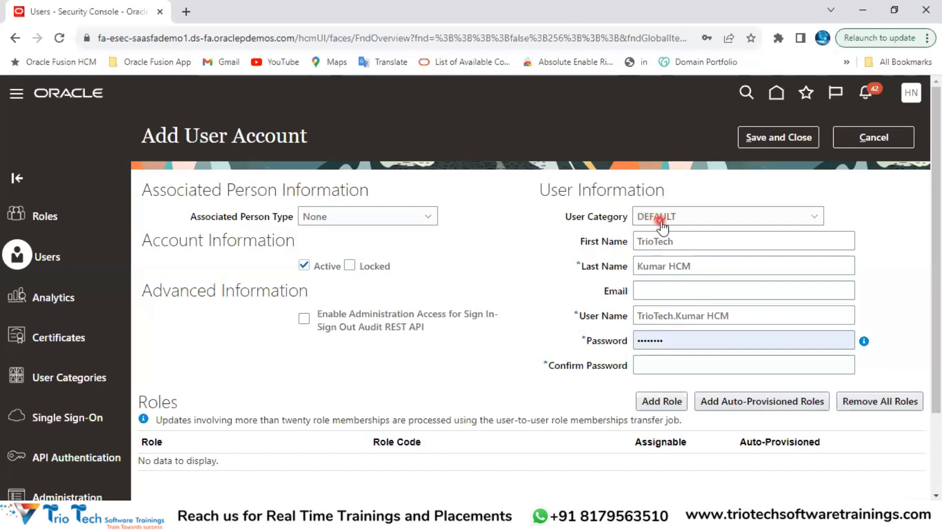
{"action": "left_click_drag", "start_coordinate": [585, 316], "coordinate": [614, 316]}
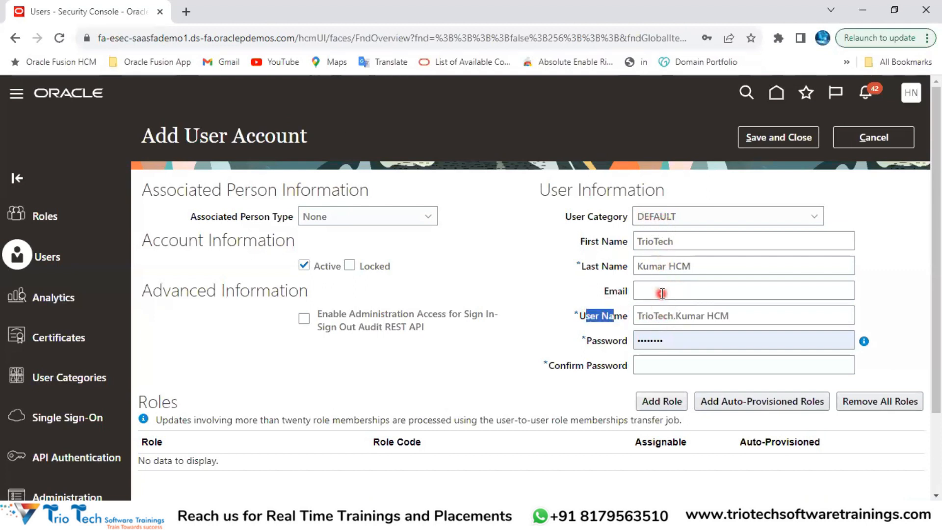
{"action": "left_click", "coordinate": [499, 261]}
{"action": "left_click_drag", "start_coordinate": [200, 136], "coordinate": [315, 157]}
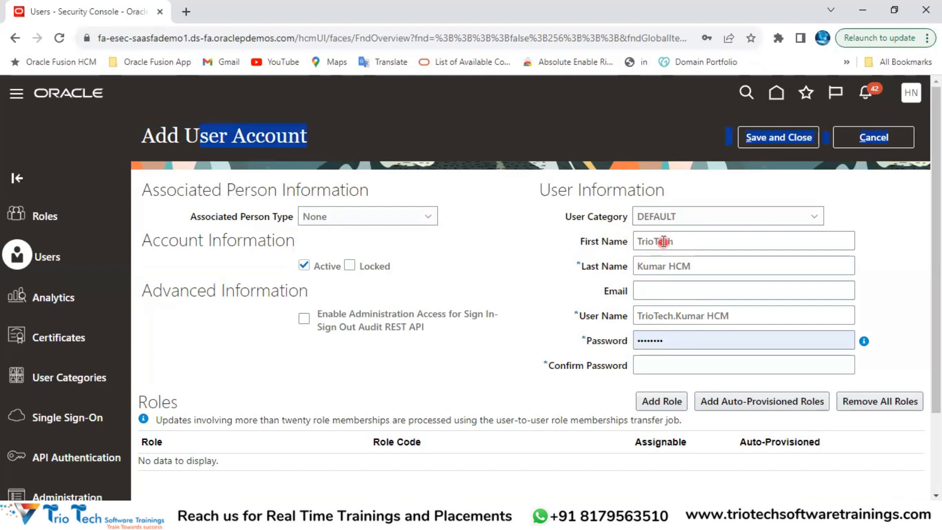
{"action": "left_click", "coordinate": [550, 265]}
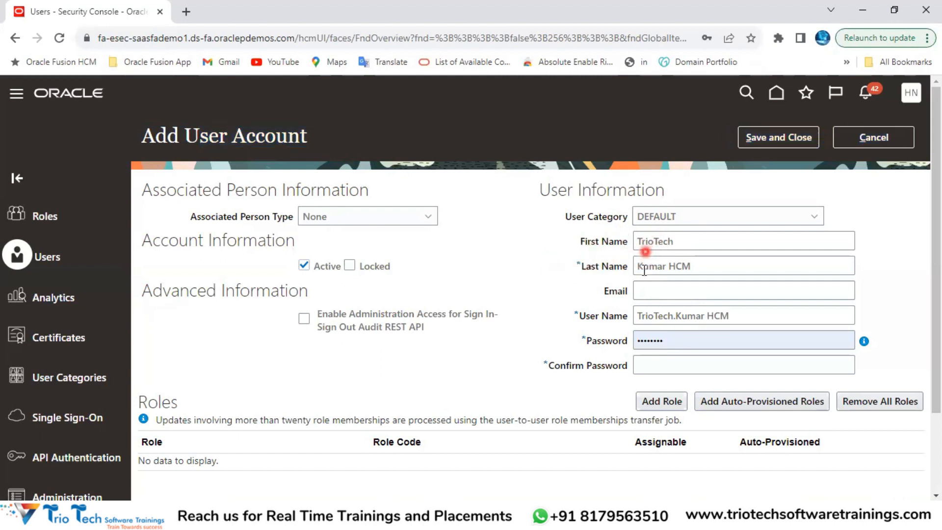
Step: Enter the user's Gmail e-mail address in the Email field, then move to the password
{"action": "left_click", "coordinate": [659, 292]}
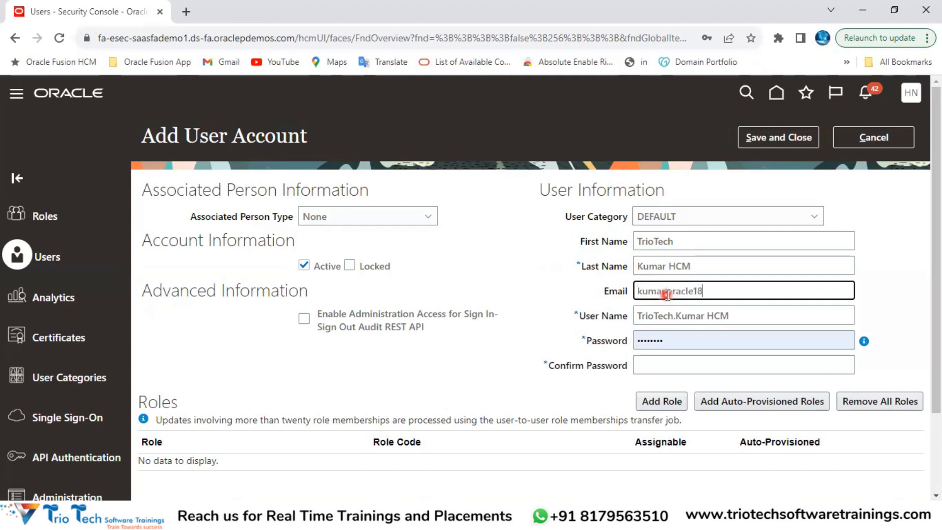
{"action": "type", "text": "gmail.com"}
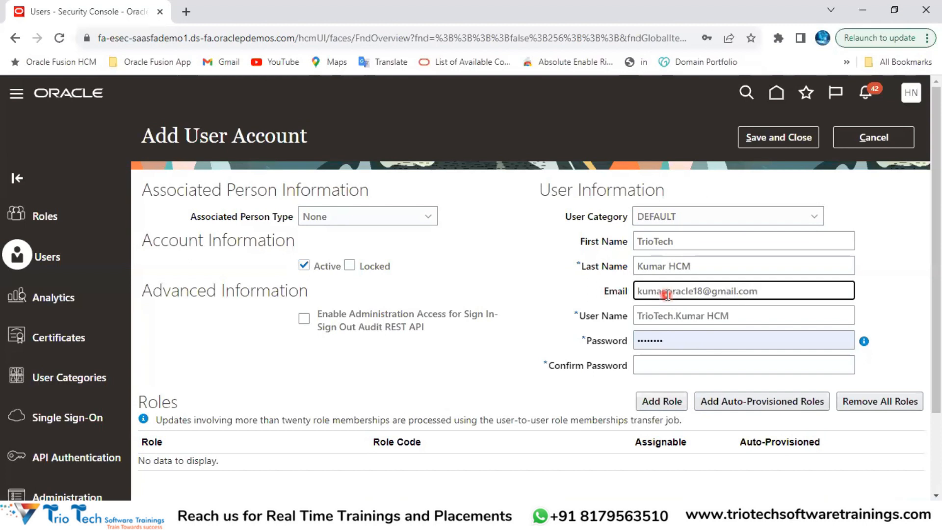
{"action": "left_click", "coordinate": [555, 278]}
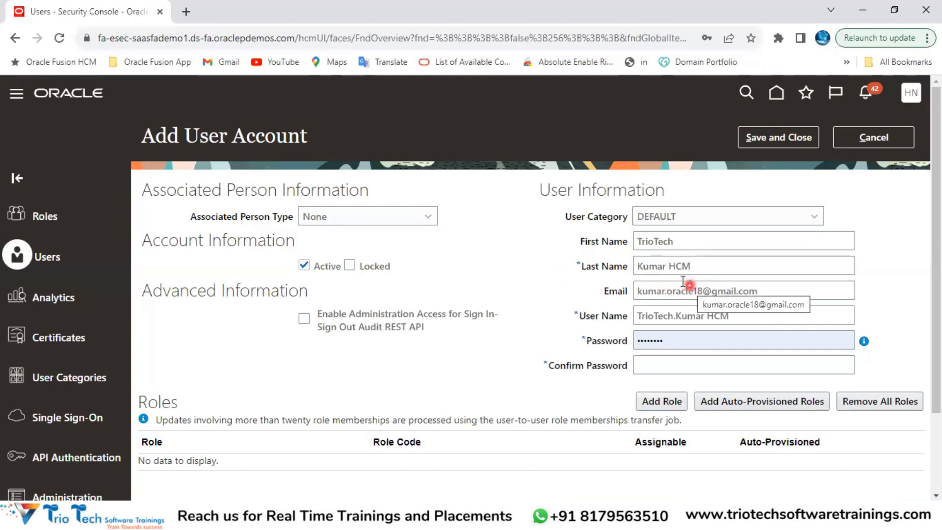
{"action": "left_click", "coordinate": [685, 340]}
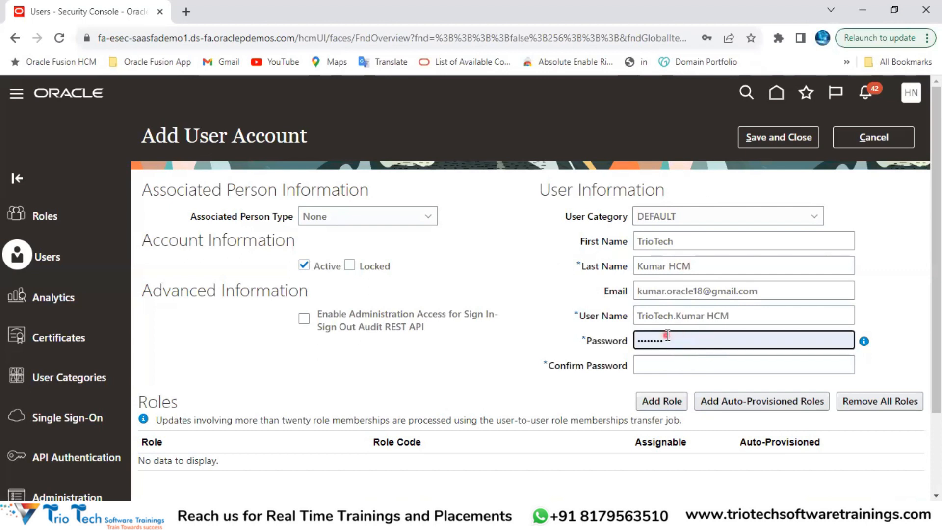
Step: Re-enter the new user's password and type the same value in Confirm Password
{"action": "left_click", "coordinate": [672, 361]}
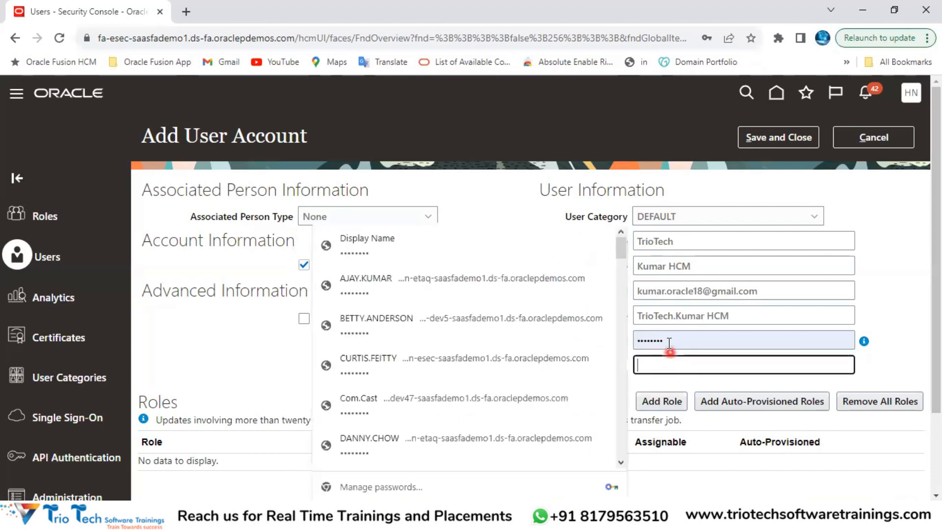
{"action": "left_click", "coordinate": [669, 342]}
{"action": "key", "text": "BackSpace"}
{"action": "key", "text": "BackSpace"}
{"action": "key", "text": "BackSpace"}
{"action": "key", "text": "BackSpace"}
{"action": "key", "text": "BackSpace"}
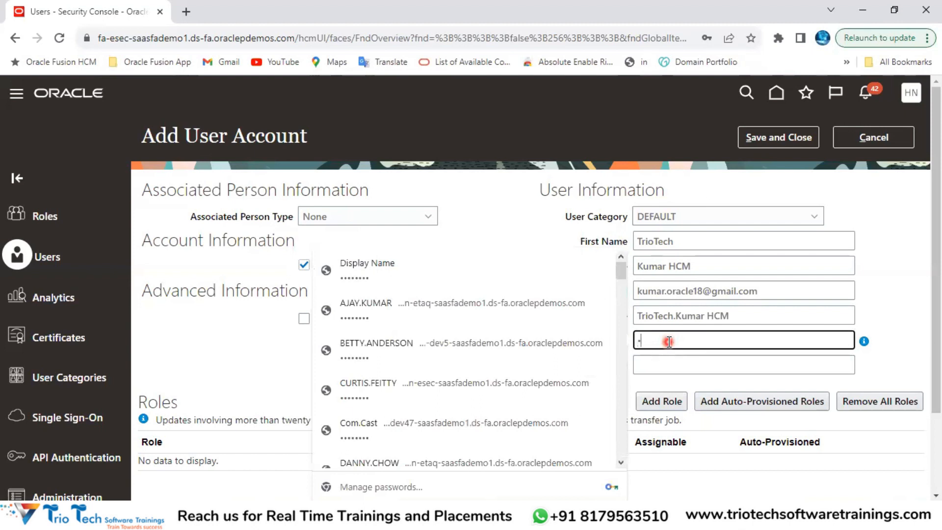
{"action": "type", "text": "•••••••"}
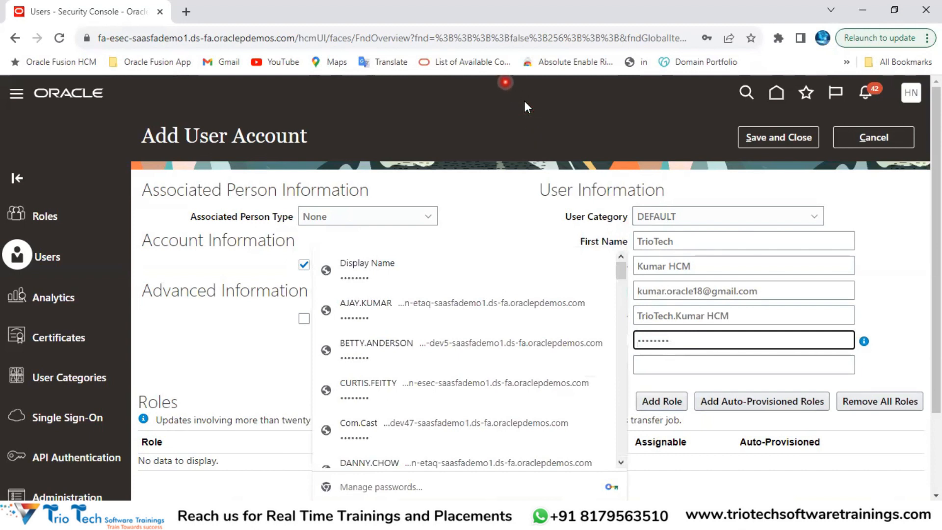
{"action": "left_click", "coordinate": [664, 364]}
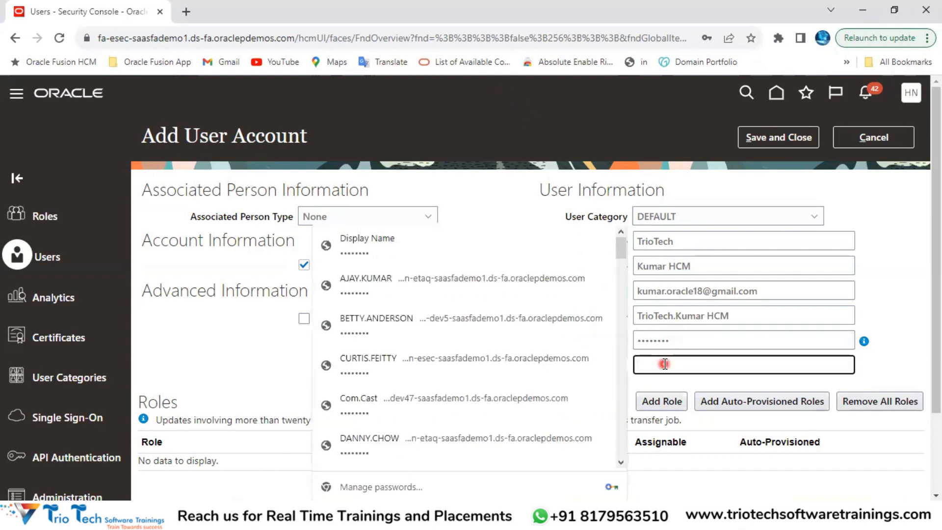
{"action": "type", "text": "••••"}
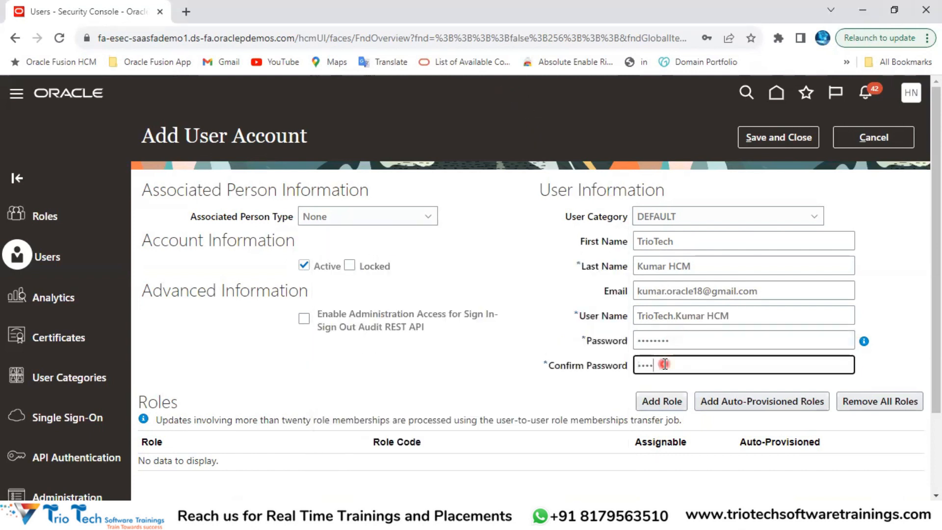
{"action": "type", "text": "••"}
{"action": "left_click", "coordinate": [555, 274]}
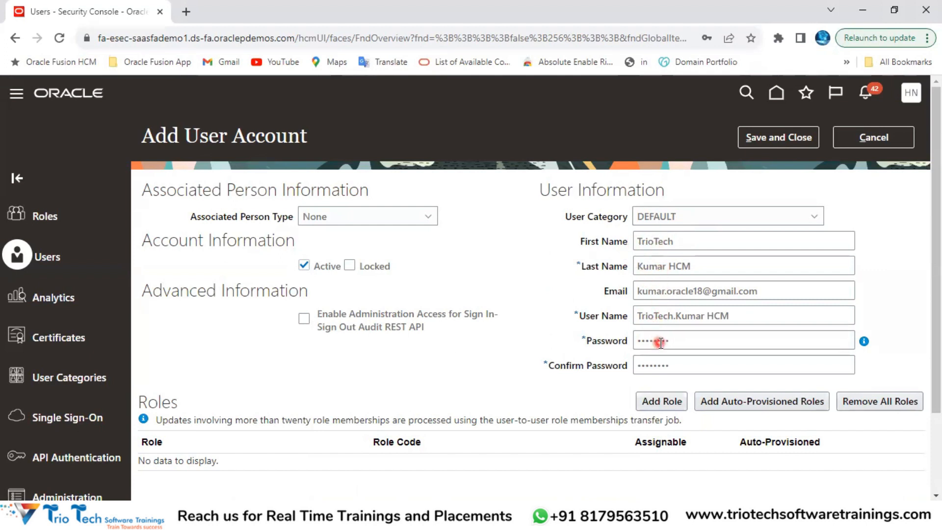
Step: Highlight the Add User Account and Roles headings, then switch back to the Excel notes
{"action": "left_click", "coordinate": [148, 38]}
{"action": "left_click", "coordinate": [147, 38]}
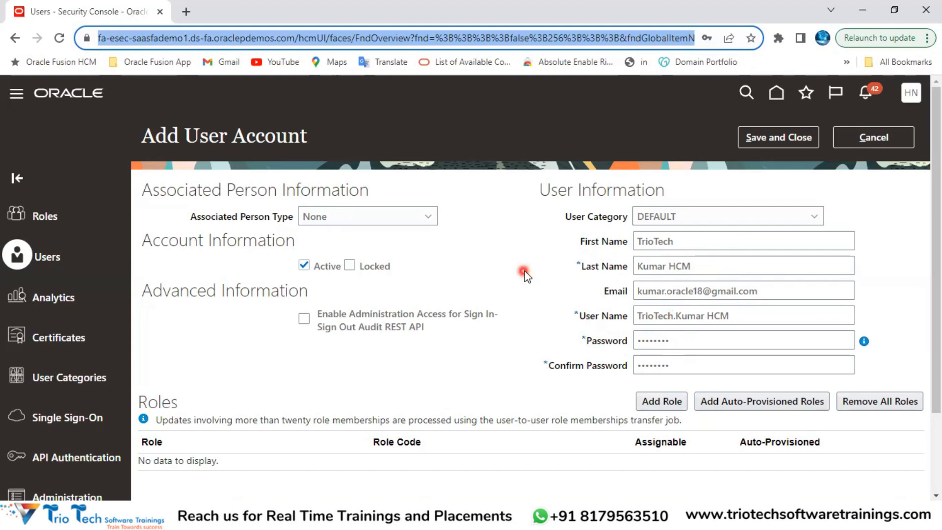
{"action": "left_click_drag", "start_coordinate": [200, 136], "coordinate": [288, 140]}
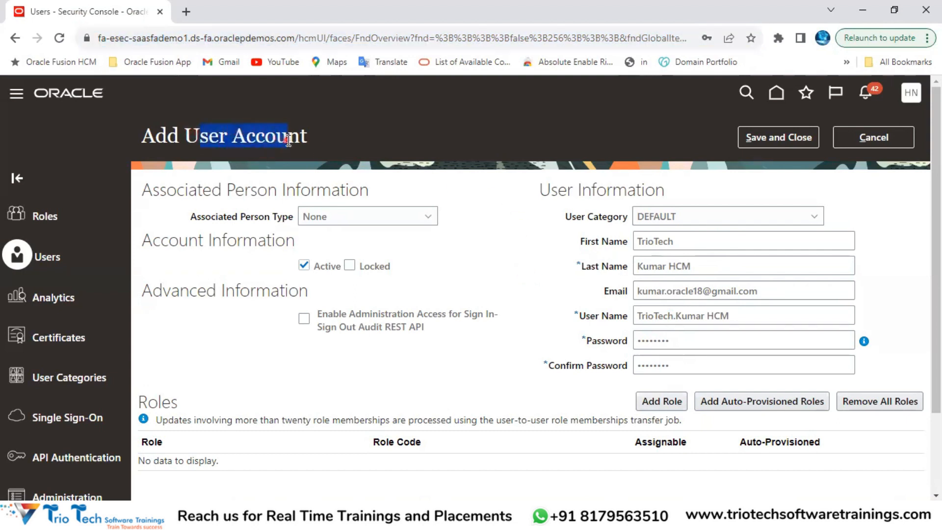
{"action": "left_click", "coordinate": [167, 38]}
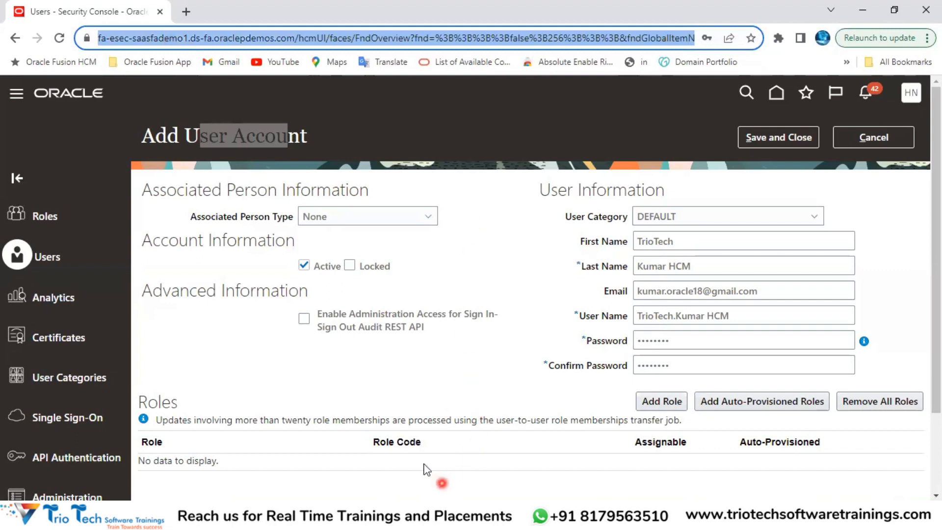
{"action": "left_click_drag", "start_coordinate": [138, 404], "coordinate": [181, 405]}
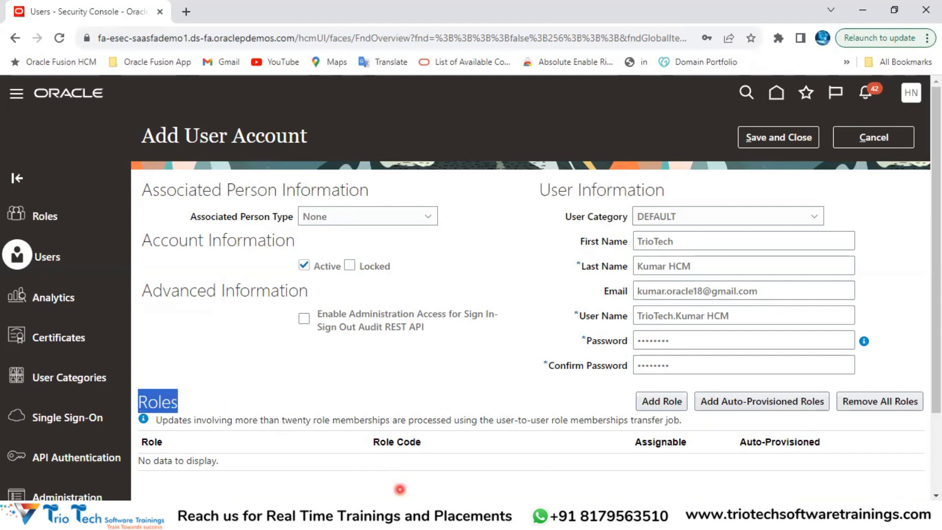
{"action": "key", "text": "alt+Tab"}
{"action": "left_click", "coordinate": [547, 151]}
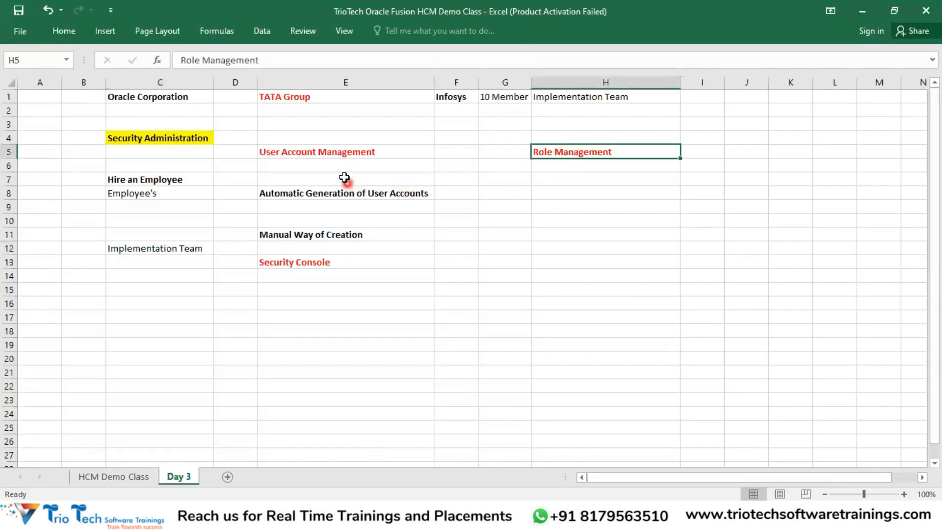
{"action": "left_click", "coordinate": [346, 153]}
{"action": "left_click_drag", "start_coordinate": [322, 192], "coordinate": [355, 249]}
{"action": "left_click", "coordinate": [339, 154]}
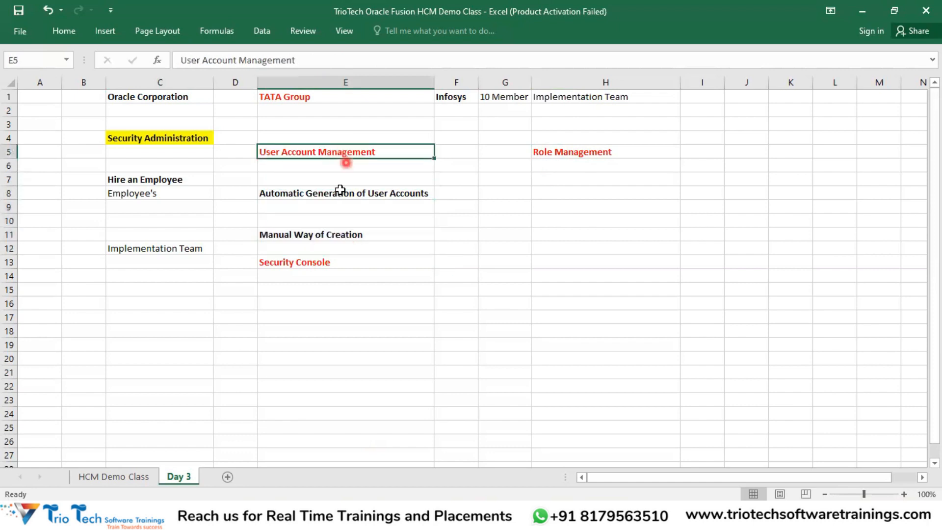
{"action": "left_click_drag", "start_coordinate": [297, 193], "coordinate": [306, 242]}
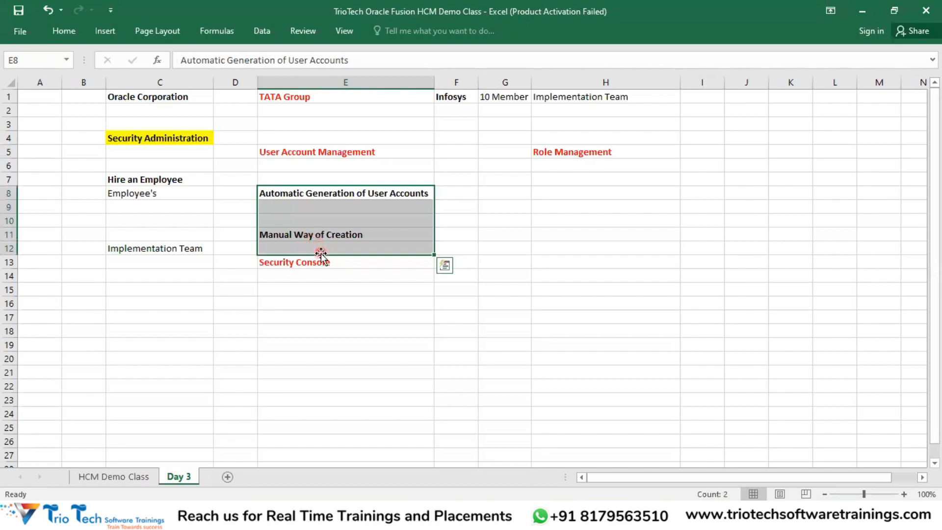
{"action": "left_click", "coordinate": [322, 153]}
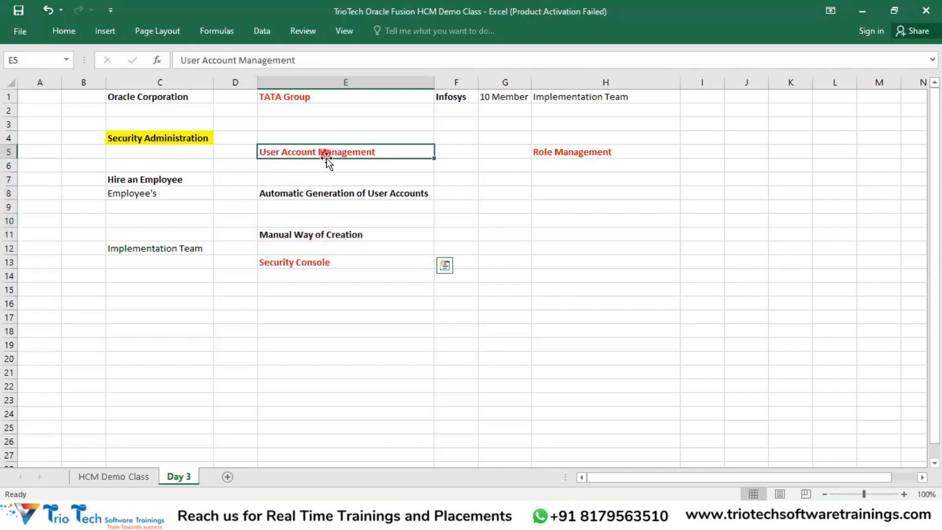
{"action": "left_click_drag", "start_coordinate": [152, 180], "coordinate": [159, 284]}
{"action": "left_click_drag", "start_coordinate": [301, 222], "coordinate": [301, 265]}
{"action": "left_click", "coordinate": [631, 151]}
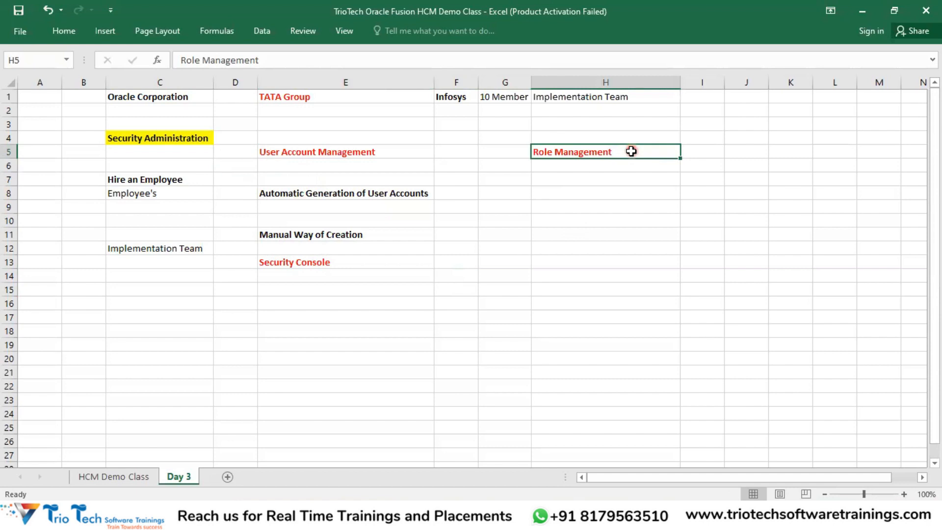
{"action": "left_click", "coordinate": [178, 138]}
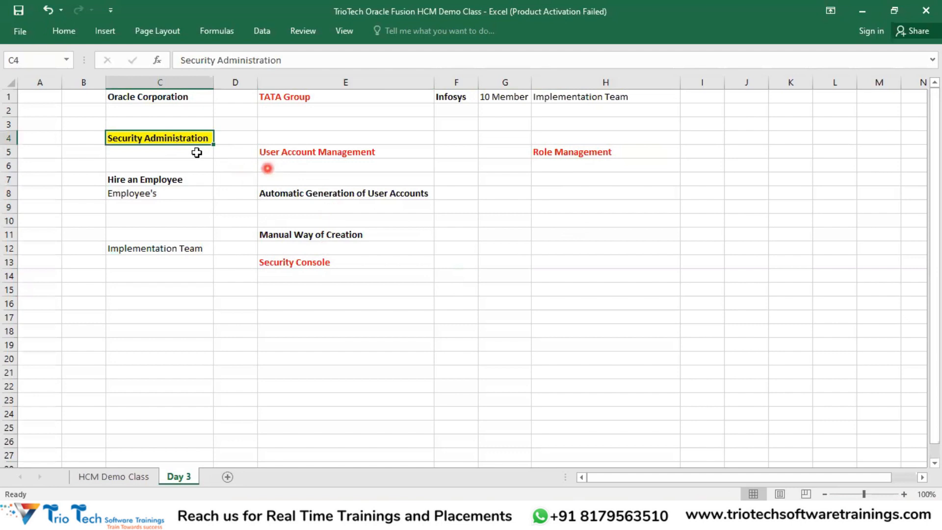
{"action": "left_click", "coordinate": [559, 155]}
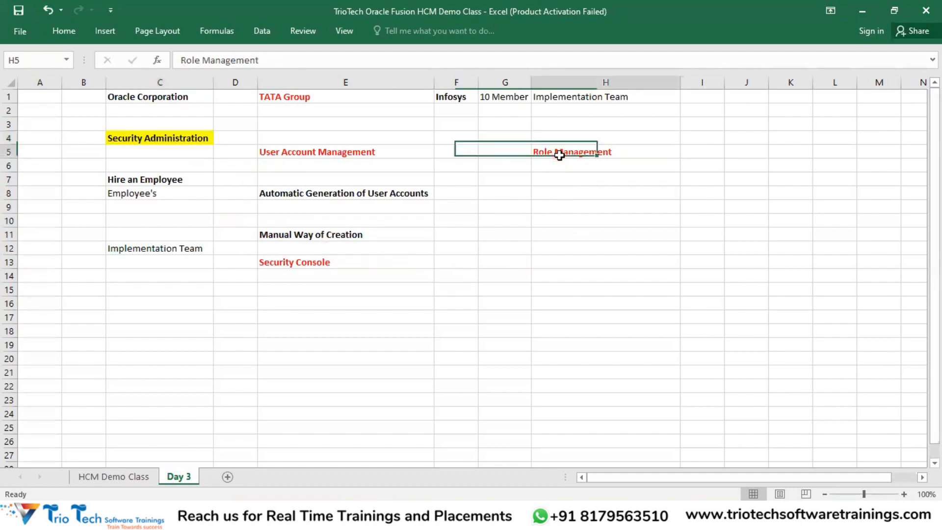
{"action": "left_click", "coordinate": [553, 179]}
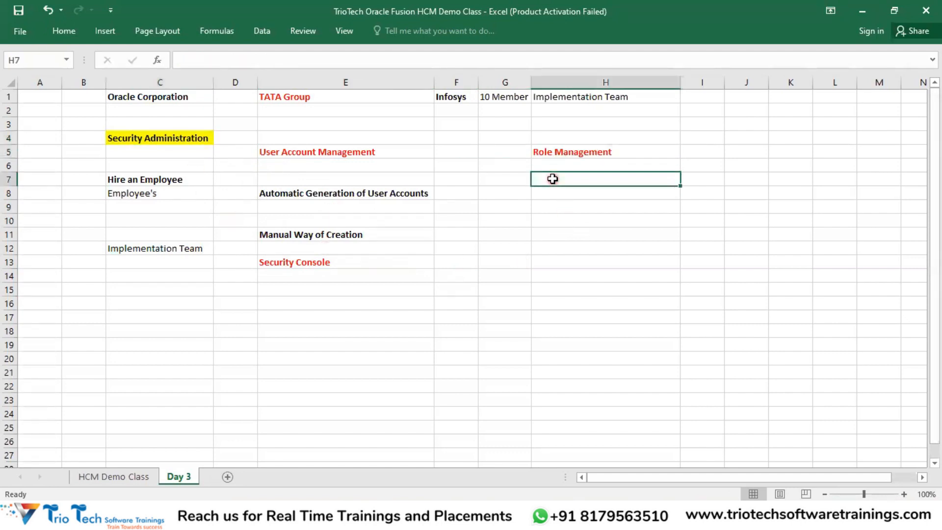
Step: Type 'RBAC - Roles Based Access Control' into H7 below Role Management and select the finished cell
{"action": "type", "text": "RBAC -"}
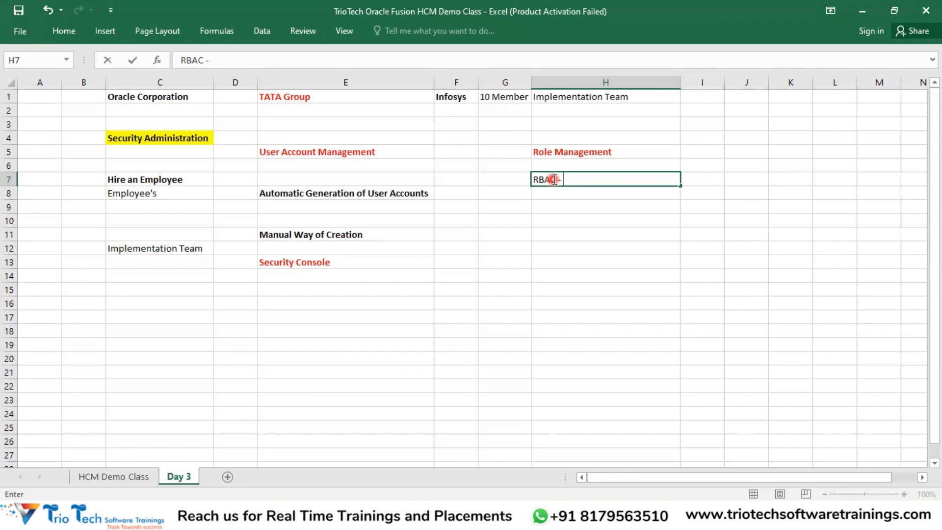
{"action": "left_click", "coordinate": [199, 137]}
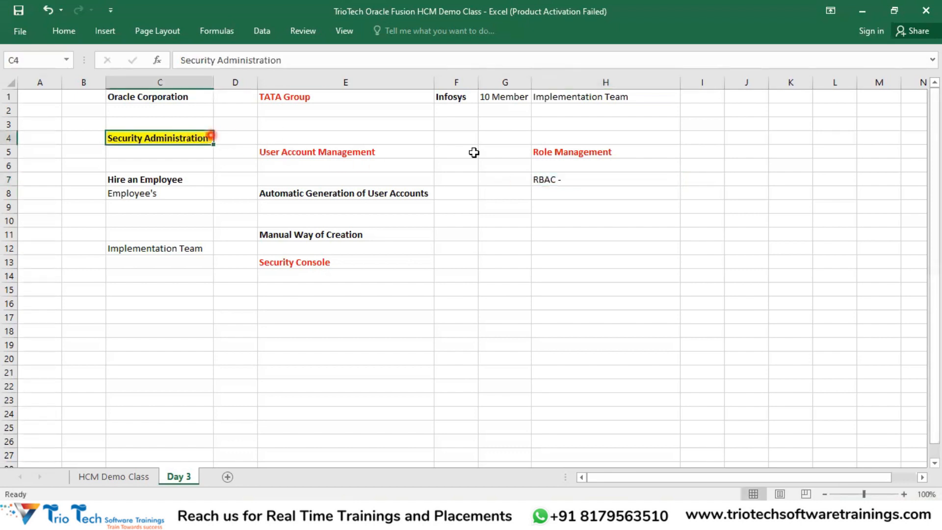
{"action": "double_click", "coordinate": [590, 179]}
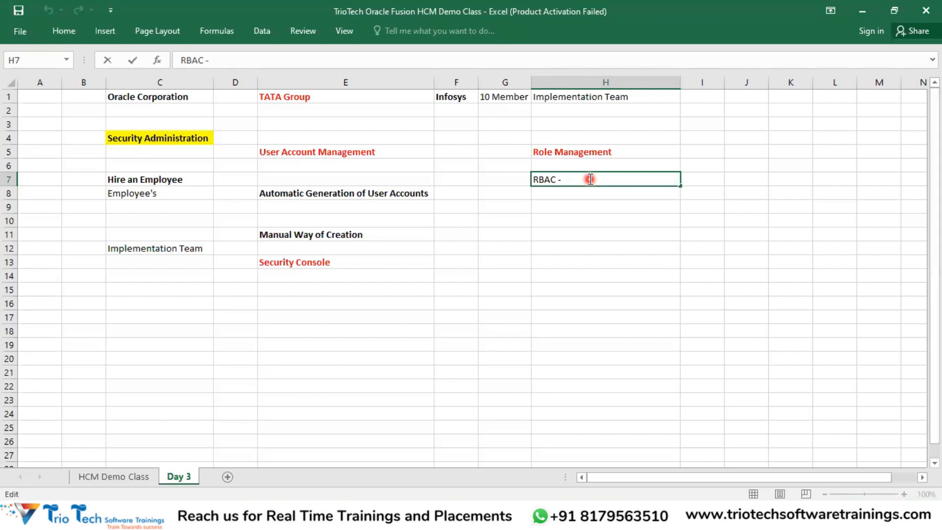
{"action": "type", "text": "Roles Bas"}
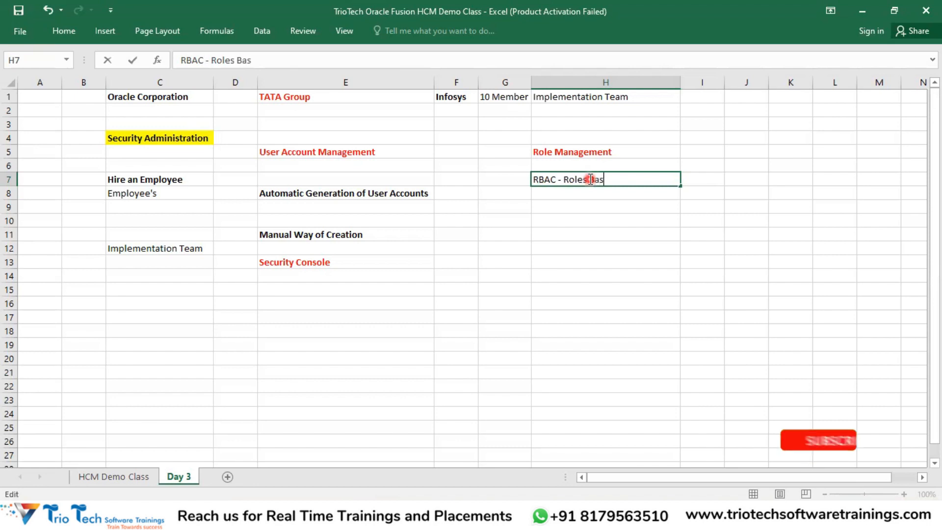
{"action": "type", "text": "ed Acces"}
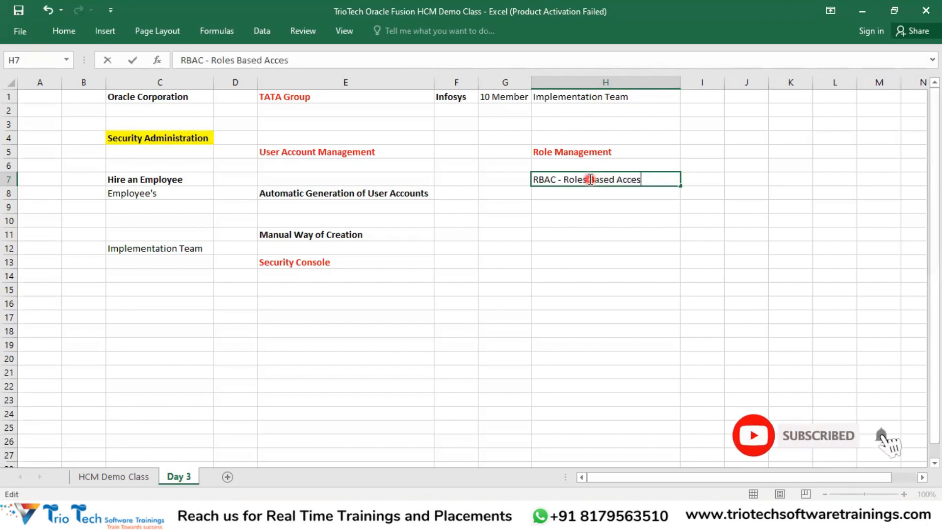
{"action": "type", "text": "s Control"}
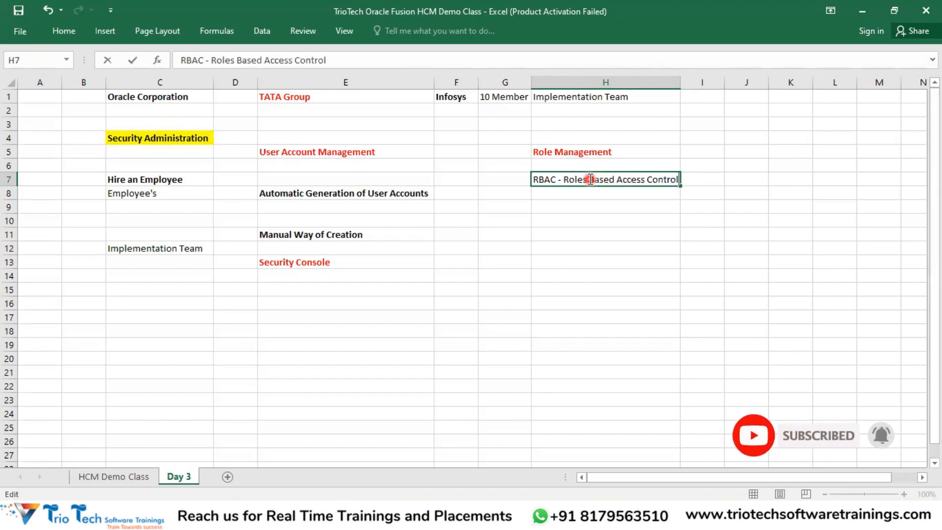
{"action": "left_click", "coordinate": [572, 231]}
{"action": "left_click", "coordinate": [596, 175]}
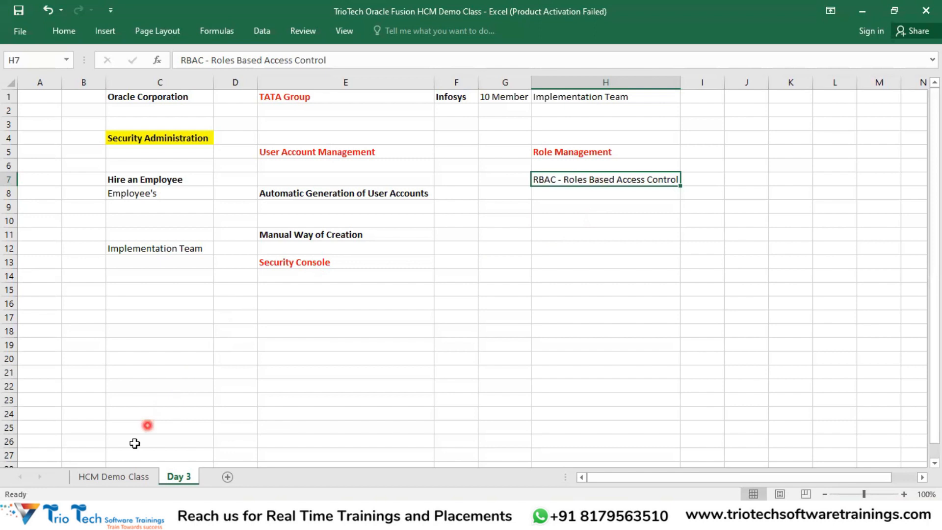
Step: Copy the module list C28:C44 from HCM Demo Class and paste it at H9 on Day 3
{"action": "left_click", "coordinate": [98, 476]}
{"action": "left_click_drag", "start_coordinate": [189, 196], "coordinate": [190, 442]}
{"action": "key", "text": "ctrl+c"}
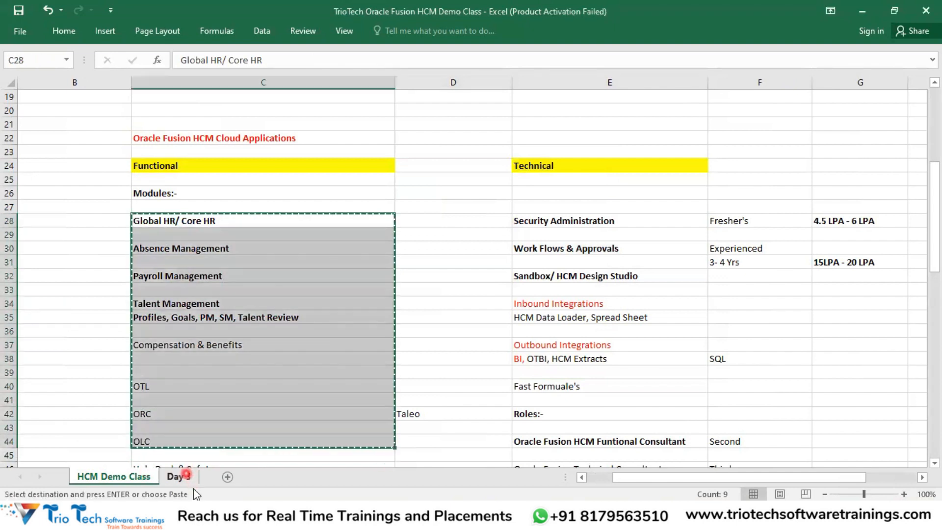
{"action": "left_click", "coordinate": [179, 476]}
{"action": "left_click", "coordinate": [577, 207]}
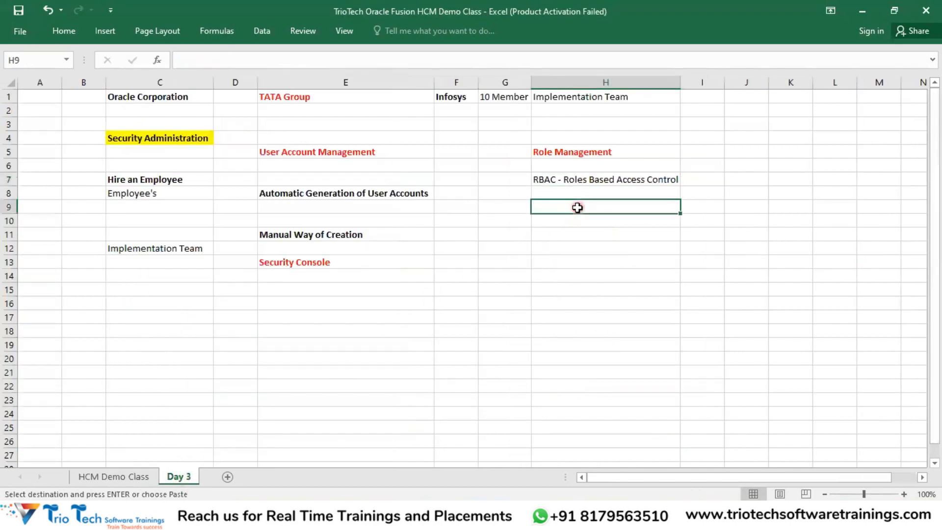
{"action": "key", "text": "ctrl+v"}
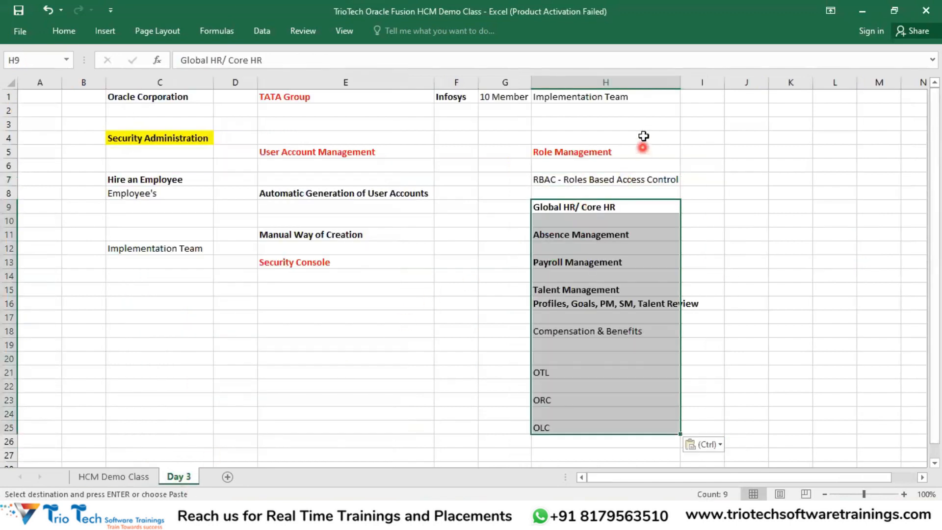
Step: Auto-fit column H, drag column I much wider, and cancel the copy marquee
{"action": "double_click", "coordinate": [680, 82]}
{"action": "left_click", "coordinate": [635, 210]}
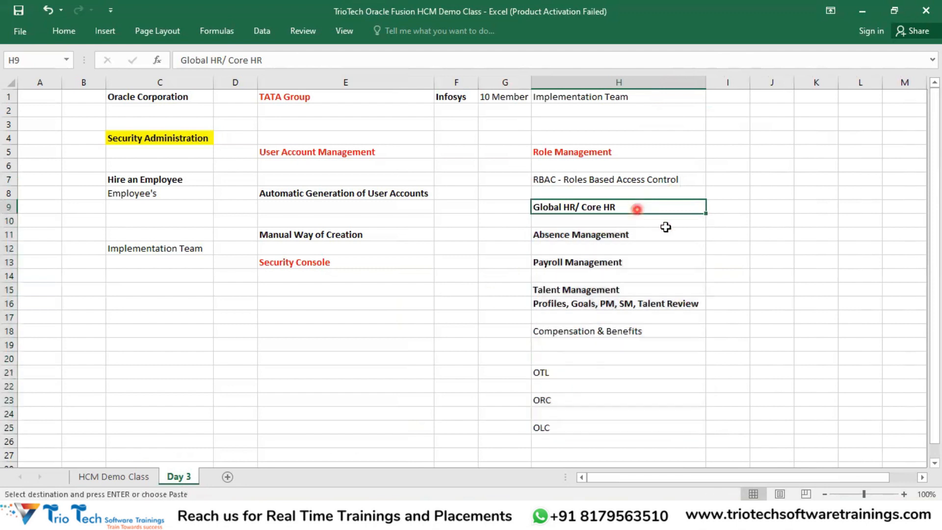
{"action": "left_click_drag", "start_coordinate": [747, 83], "coordinate": [897, 101]}
{"action": "key", "text": "Escape"}
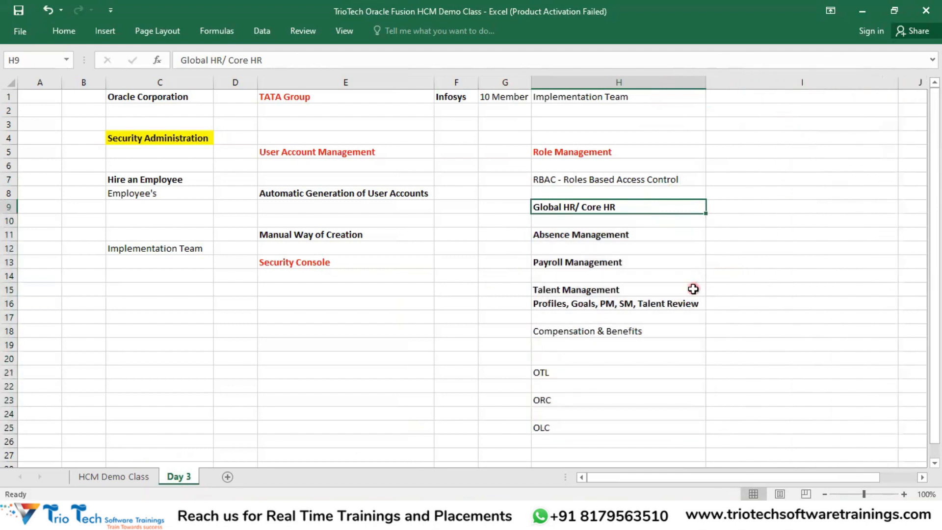
{"action": "left_click", "coordinate": [770, 246]}
{"action": "key", "text": "alt+Tab"}
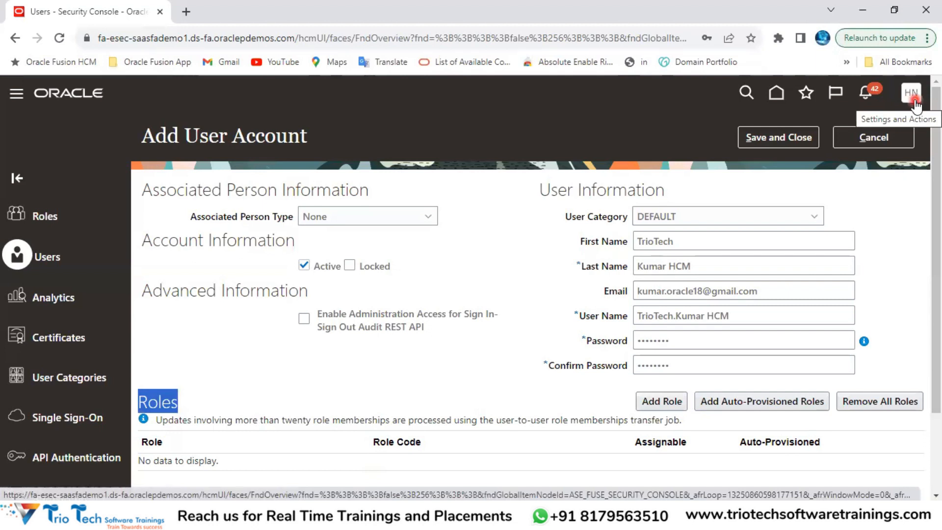
Step: Select and then deselect the Oracle page's web address in the address bar
{"action": "left_click", "coordinate": [123, 38]}
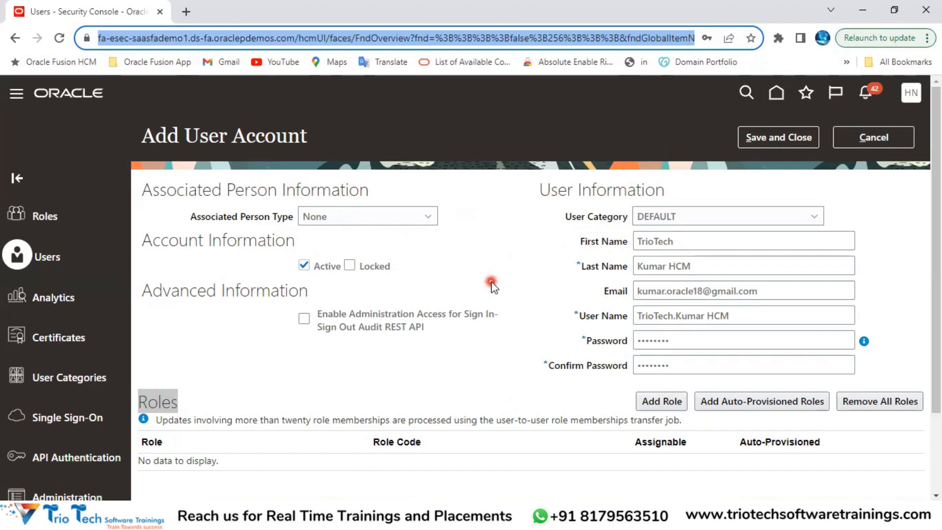
{"action": "left_click", "coordinate": [216, 39]}
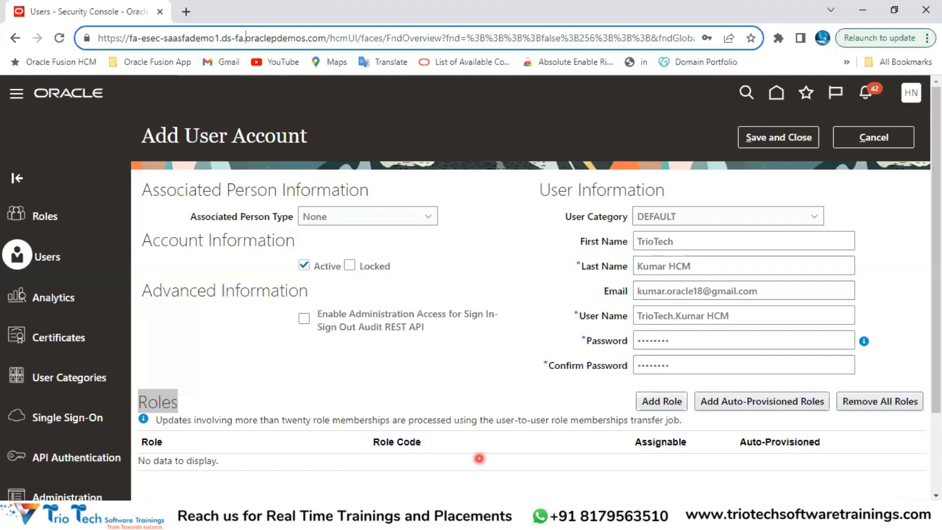
Step: In Excel, review the RBAC note and module list, then settle on I9 beside Global HR/ Core HR
{"action": "left_click", "coordinate": [378, 460]}
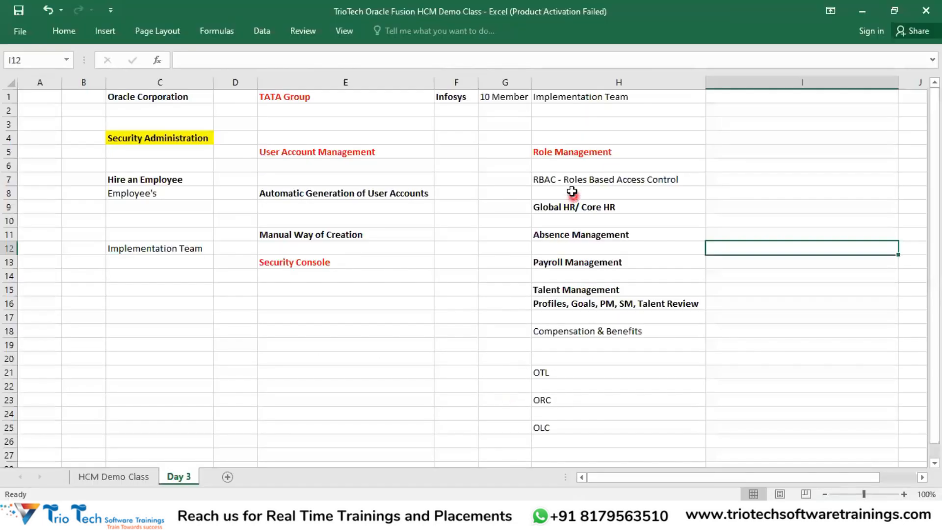
{"action": "left_click", "coordinate": [570, 154]}
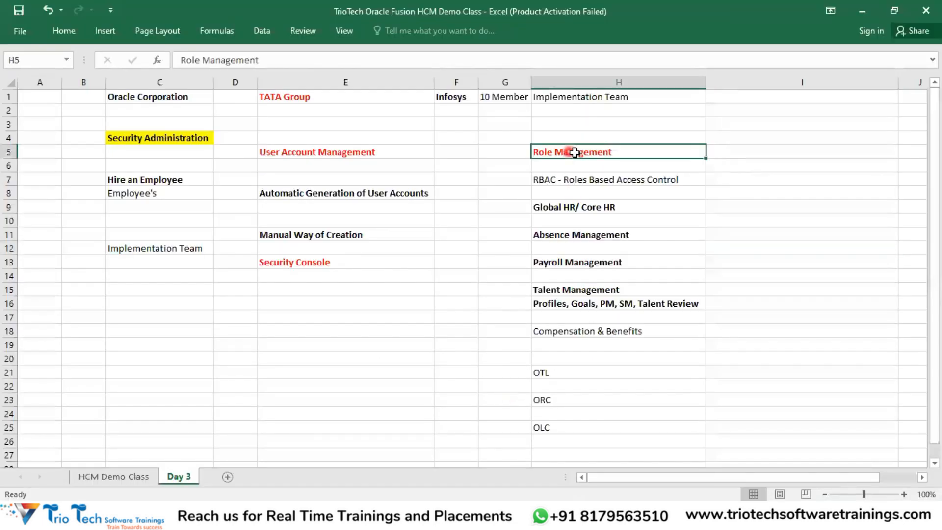
{"action": "left_click", "coordinate": [584, 188]}
{"action": "left_click_drag", "start_coordinate": [597, 210], "coordinate": [550, 444]}
{"action": "left_click", "coordinate": [616, 207]}
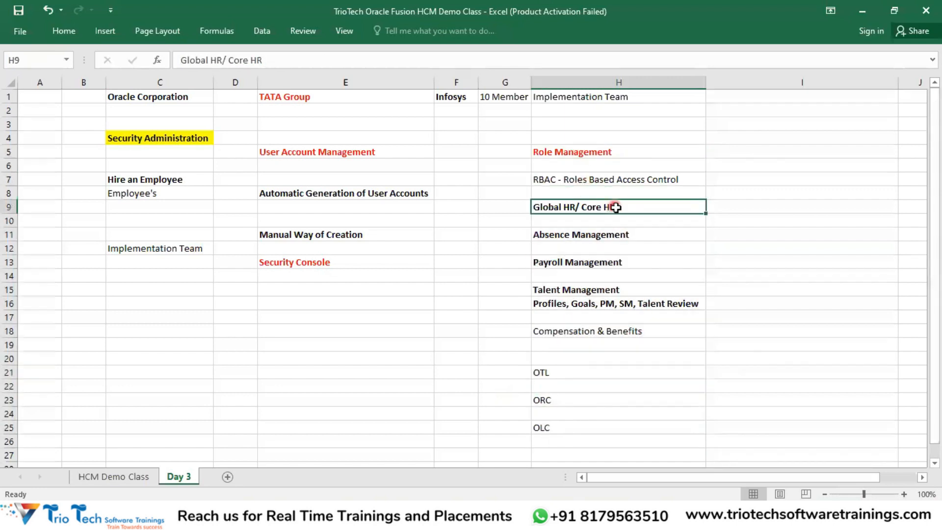
{"action": "left_click", "coordinate": [741, 206]}
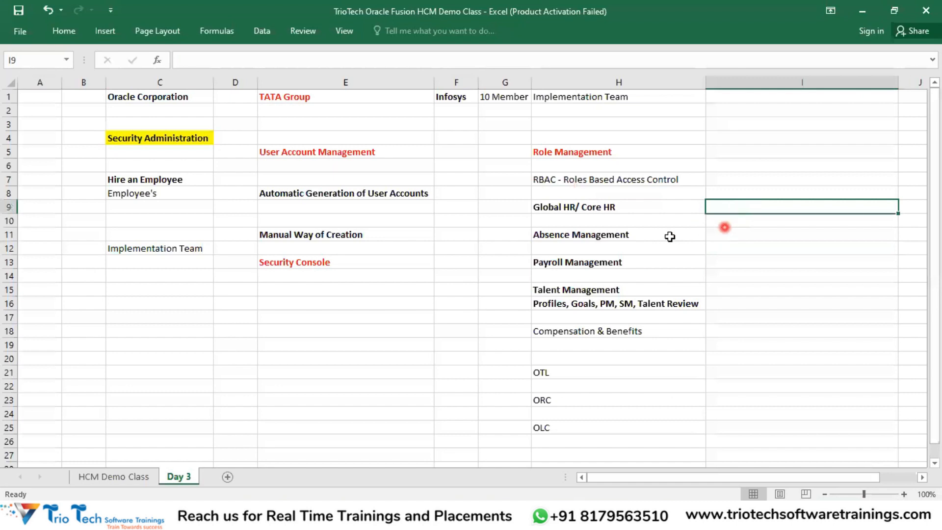
{"action": "left_click", "coordinate": [639, 209]}
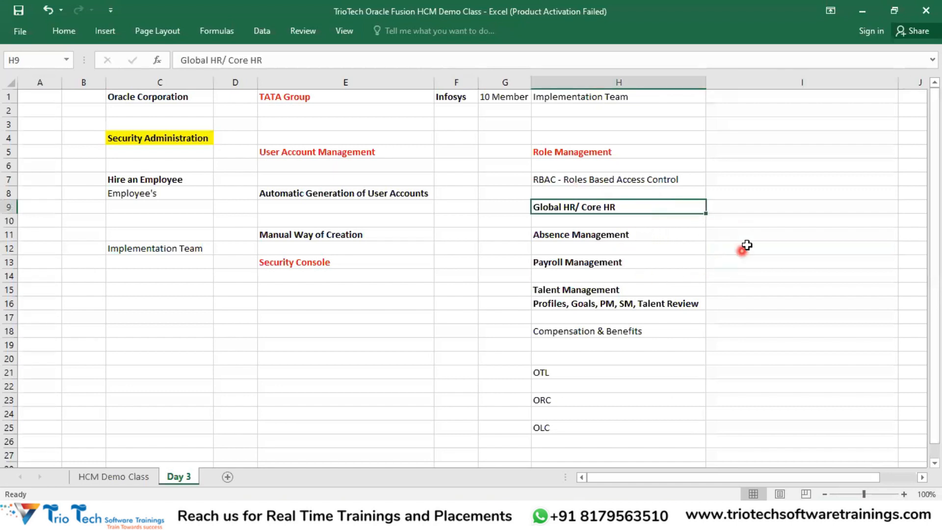
{"action": "left_click", "coordinate": [754, 209]}
{"action": "left_click", "coordinate": [647, 209]}
{"action": "left_click", "coordinate": [762, 206]}
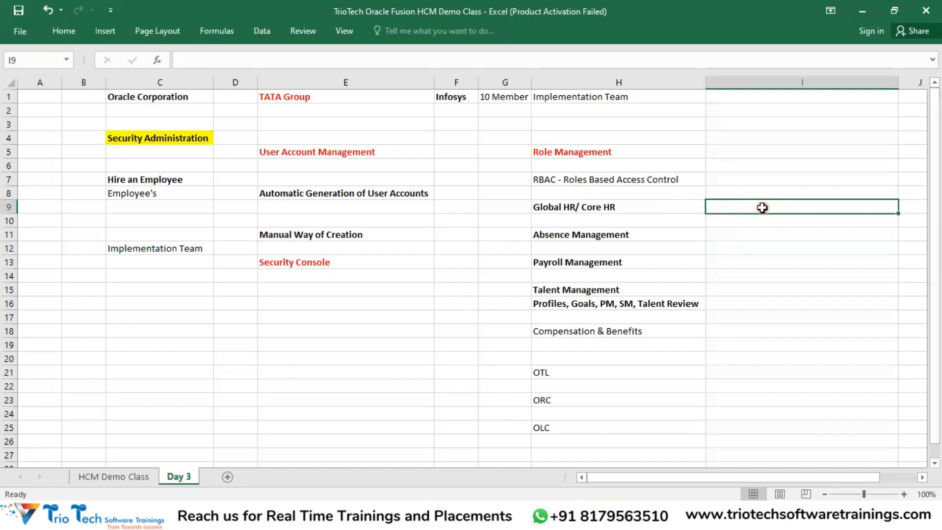
{"action": "left_click", "coordinate": [631, 208]}
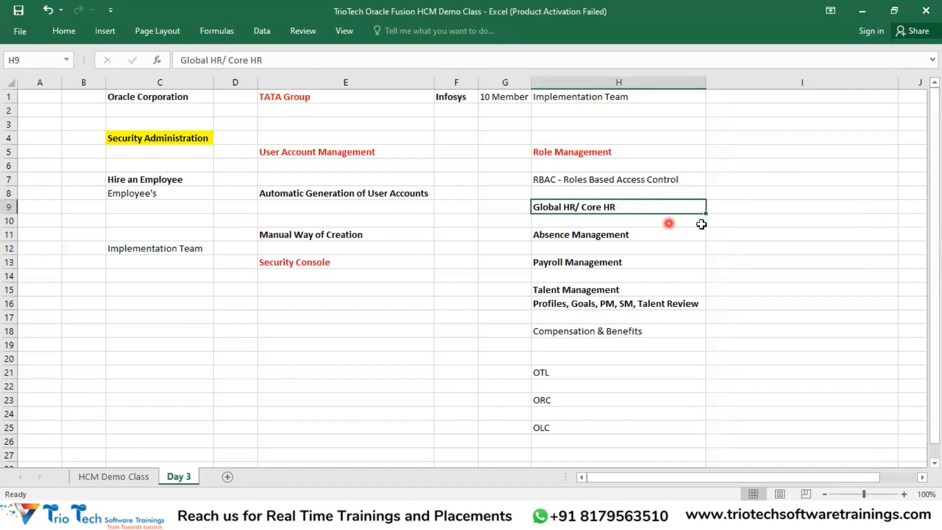
{"action": "left_click", "coordinate": [743, 210]}
Step: Enter Human Resource Manager, Human Resource Specialist and Human Resource Analyst in I9:I11
{"action": "type", "text": "Hum"}
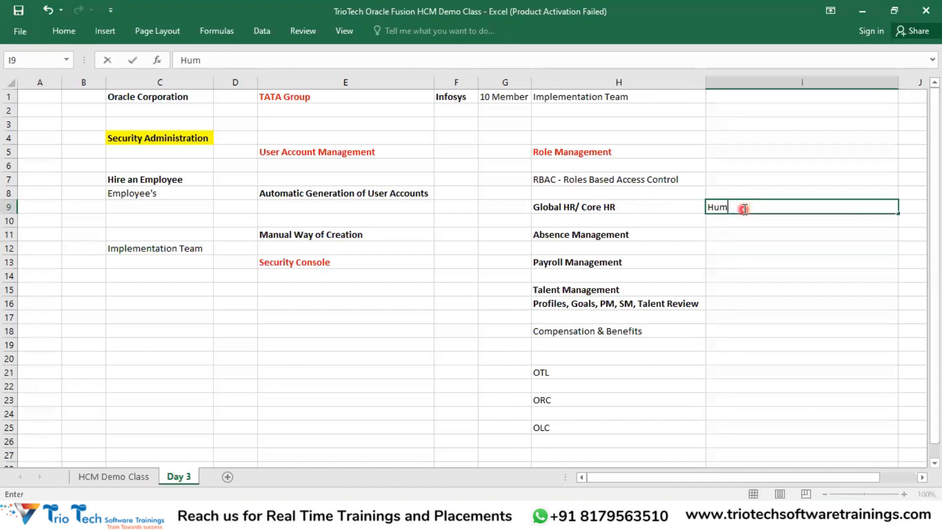
{"action": "type", "text": "an Resour"}
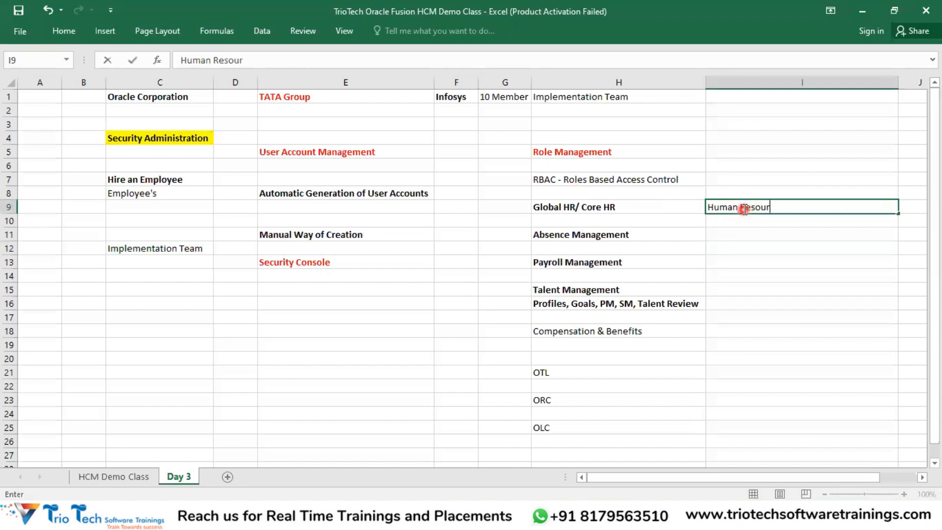
{"action": "type", "text": "ce Manage"}
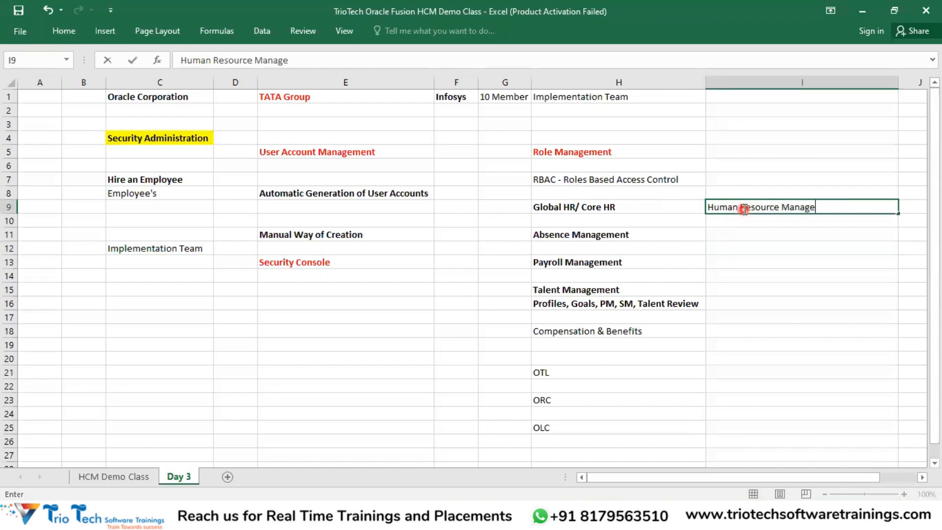
{"action": "type", "text": "r"}
{"action": "key", "text": "Return"}
{"action": "type", "text": "Human Resource S"}
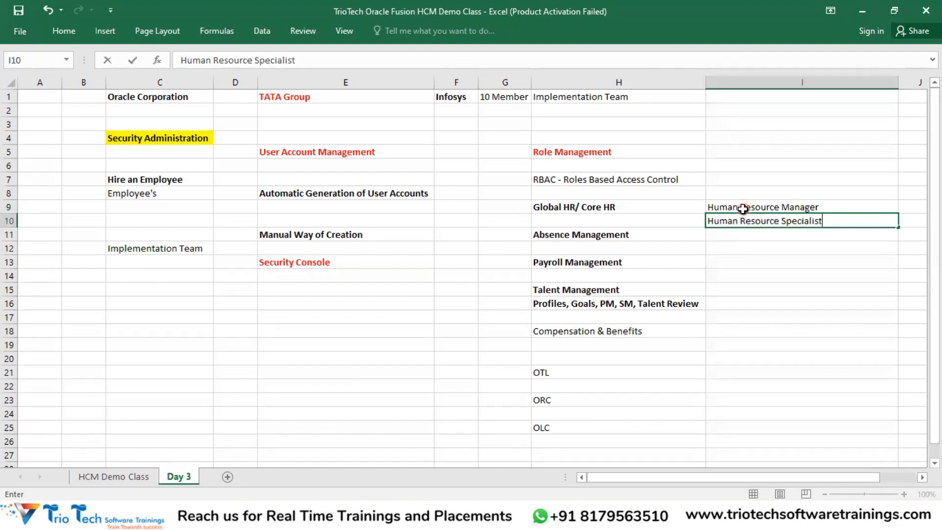
{"action": "key", "text": "Return"}
{"action": "type", "text": "Human Resource Ana"}
{"action": "key", "text": "Return"}
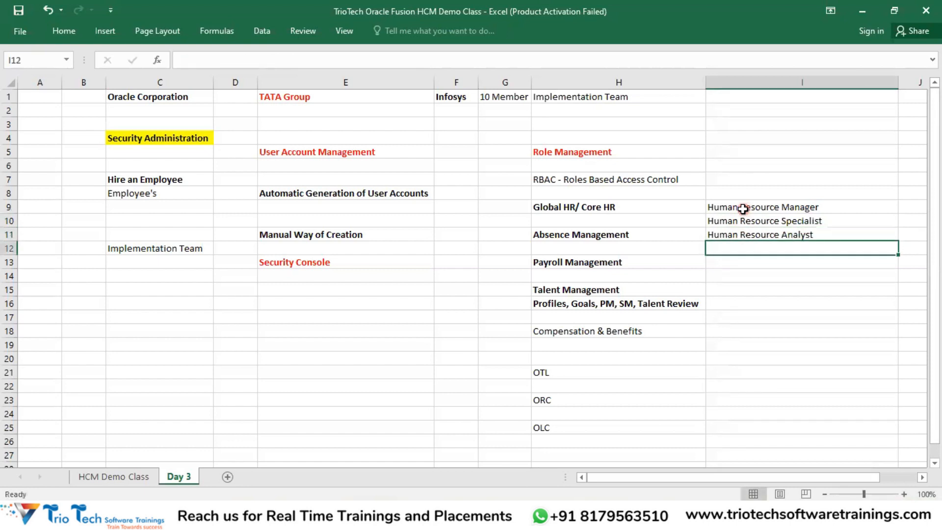
Step: Mark the Global HR through Talent Management rows and the three HR roles, then return to Oracle
{"action": "left_click", "coordinate": [602, 208]}
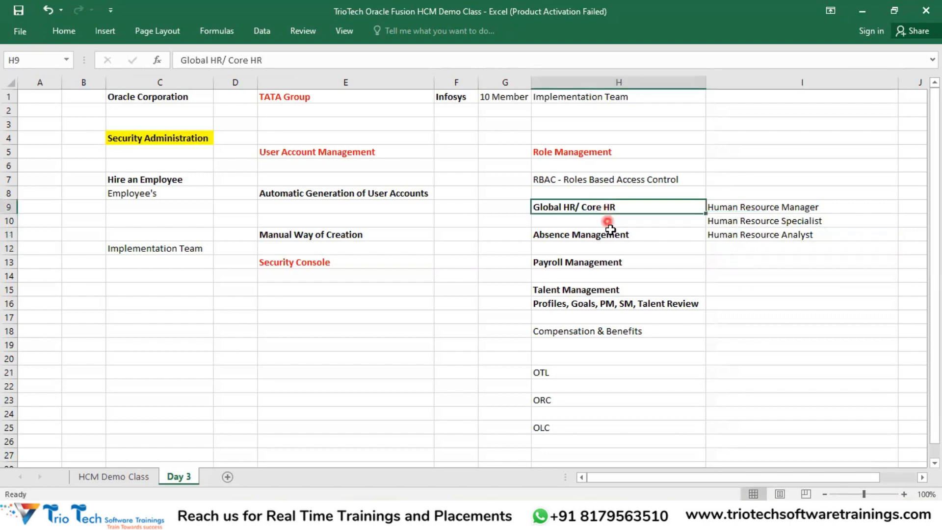
{"action": "left_click", "coordinate": [611, 236]}
{"action": "left_click_drag", "start_coordinate": [570, 293], "coordinate": [576, 305]}
{"action": "left_click_drag", "start_coordinate": [623, 208], "coordinate": [611, 237]}
{"action": "left_click_drag", "start_coordinate": [597, 281], "coordinate": [608, 305]}
{"action": "left_click_drag", "start_coordinate": [807, 209], "coordinate": [808, 233]}
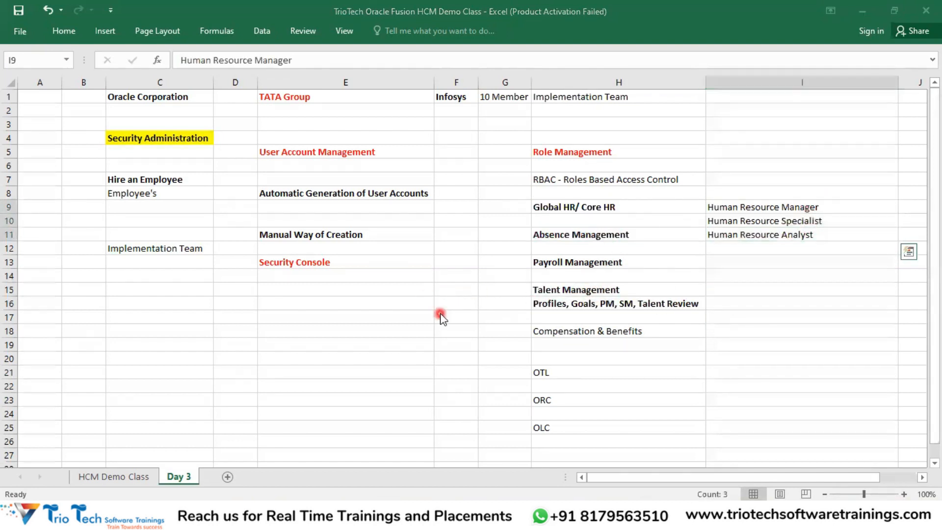
{"action": "key", "text": "alt+Tab"}
{"action": "left_click_drag", "start_coordinate": [210, 136], "coordinate": [142, 138]}
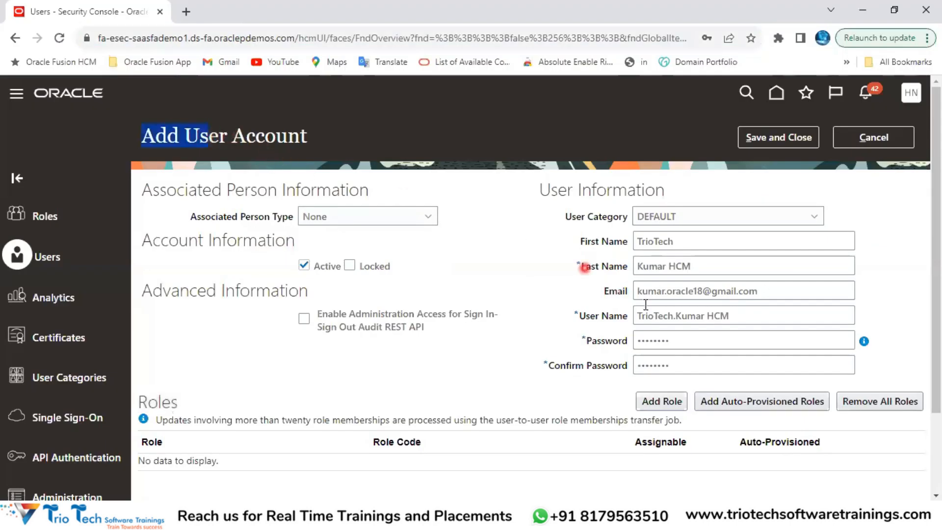
Step: Highlight the new user name, scroll down to the empty Roles section and back, then return to Excel
{"action": "left_click_drag", "start_coordinate": [741, 310], "coordinate": [627, 317]}
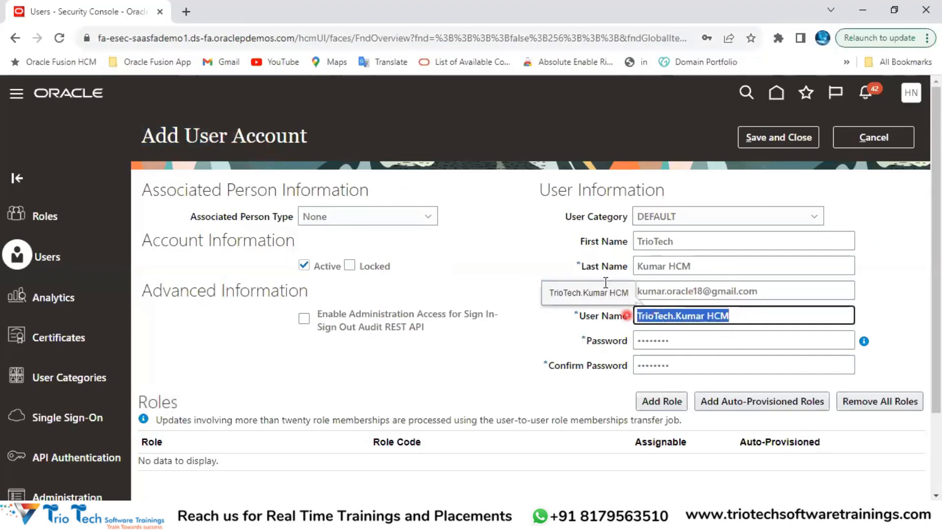
{"action": "left_click", "coordinate": [147, 39]}
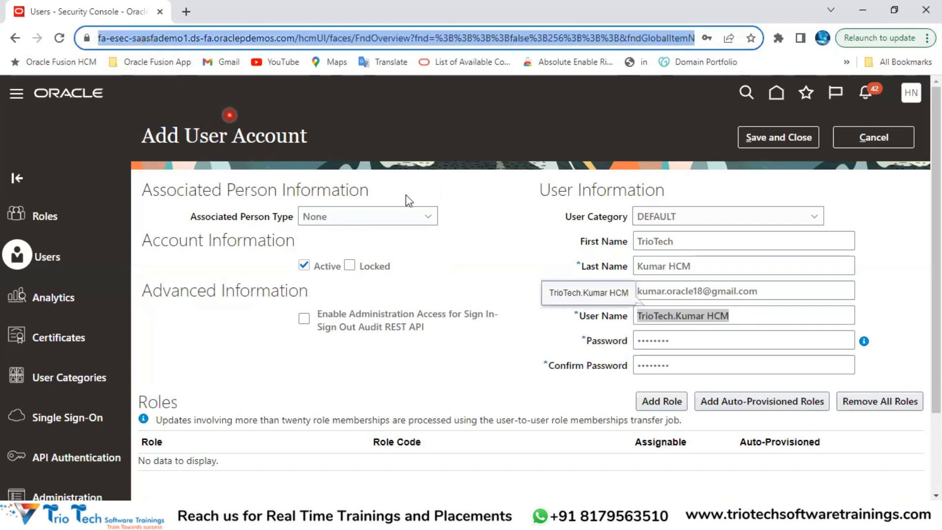
{"action": "left_click", "coordinate": [746, 314]}
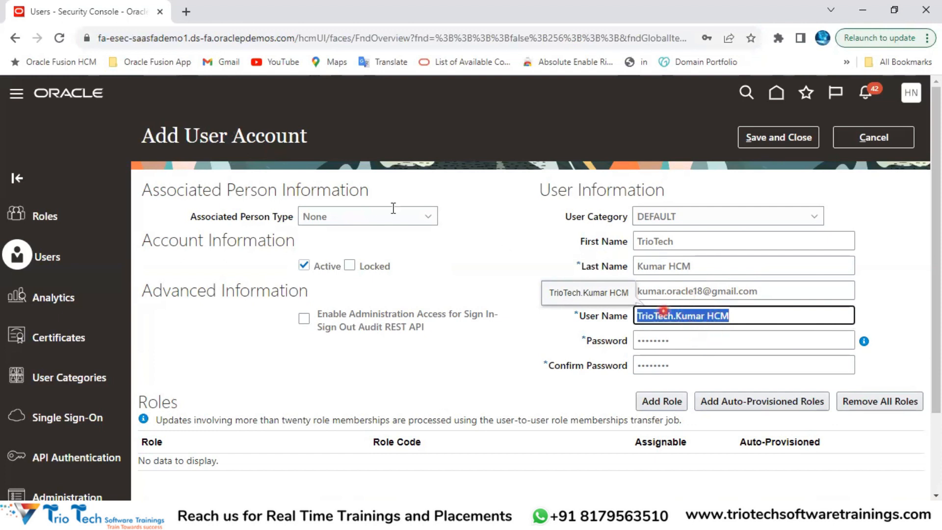
{"action": "left_click", "coordinate": [146, 39]}
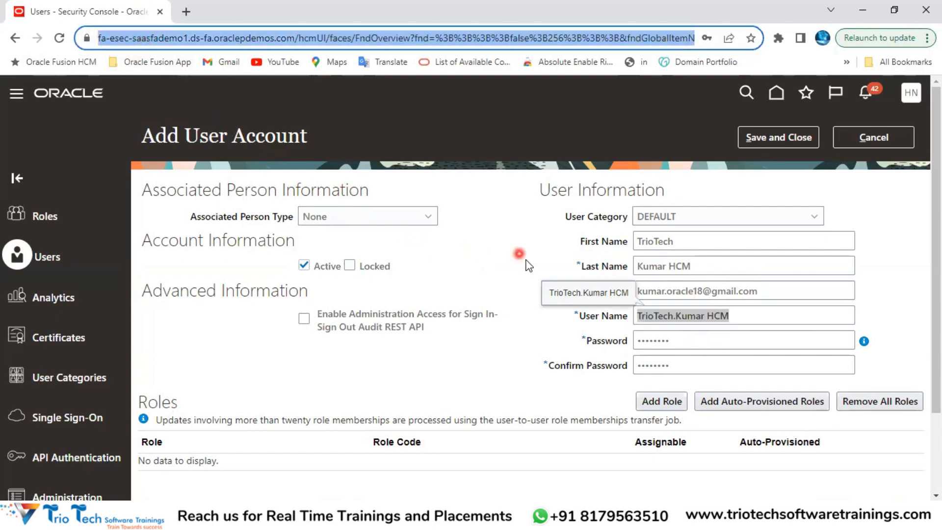
{"action": "scroll", "coordinate": [267, 400], "scroll_direction": "down", "scroll_amount": 2}
{"action": "double_click", "coordinate": [153, 300]}
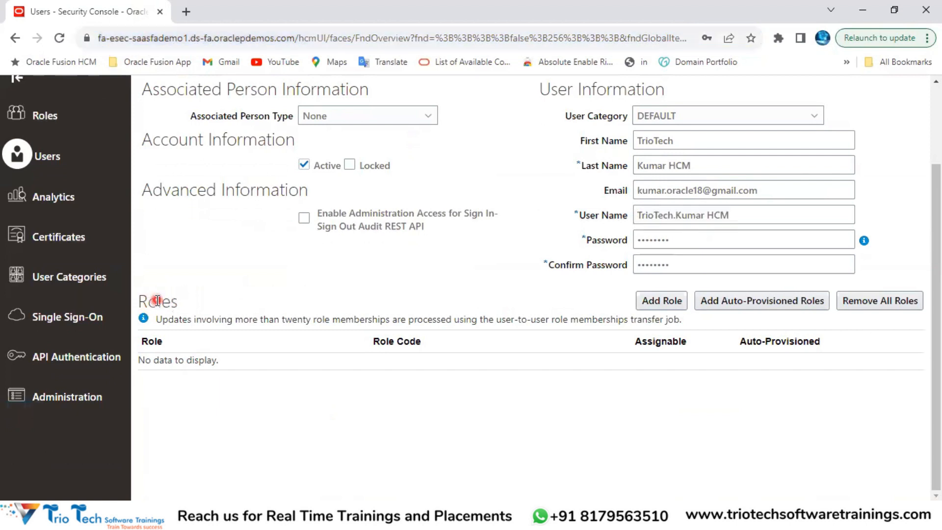
{"action": "scroll", "coordinate": [737, 207], "scroll_direction": "up", "scroll_amount": 2}
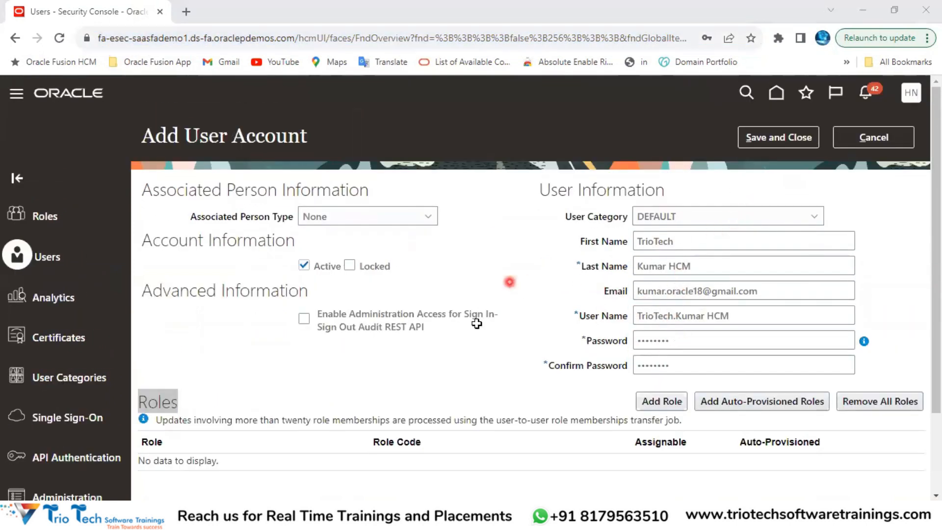
{"action": "key", "text": "alt+Tab"}
{"action": "left_click", "coordinate": [292, 150]}
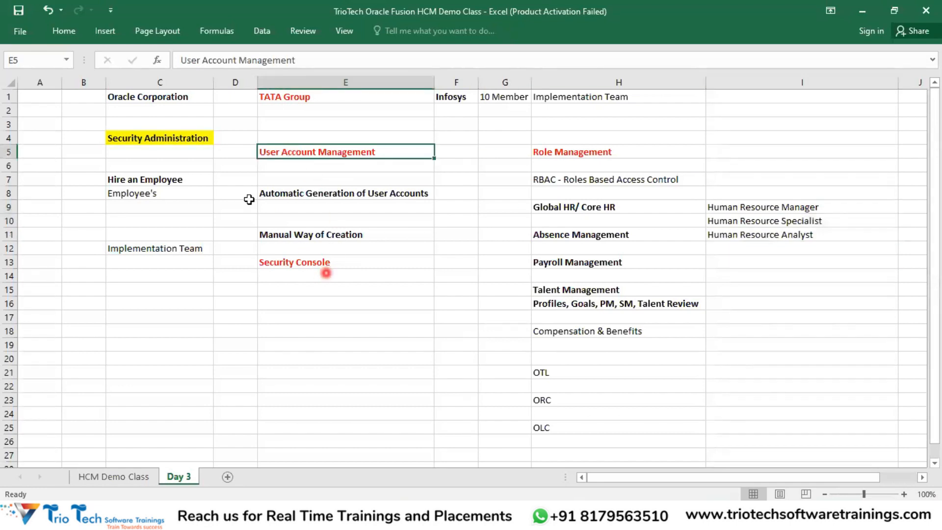
{"action": "left_click", "coordinate": [196, 180]}
{"action": "left_click", "coordinate": [193, 251]}
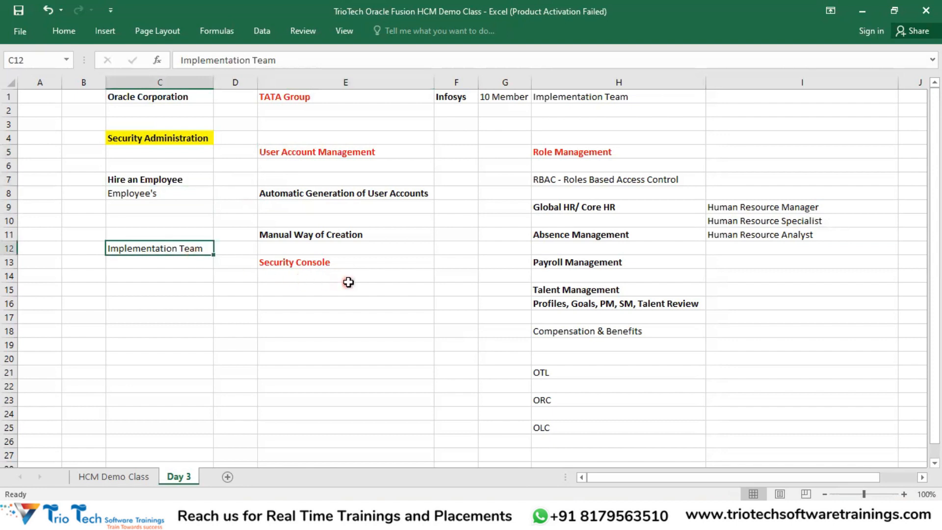
{"action": "left_click", "coordinate": [395, 153]}
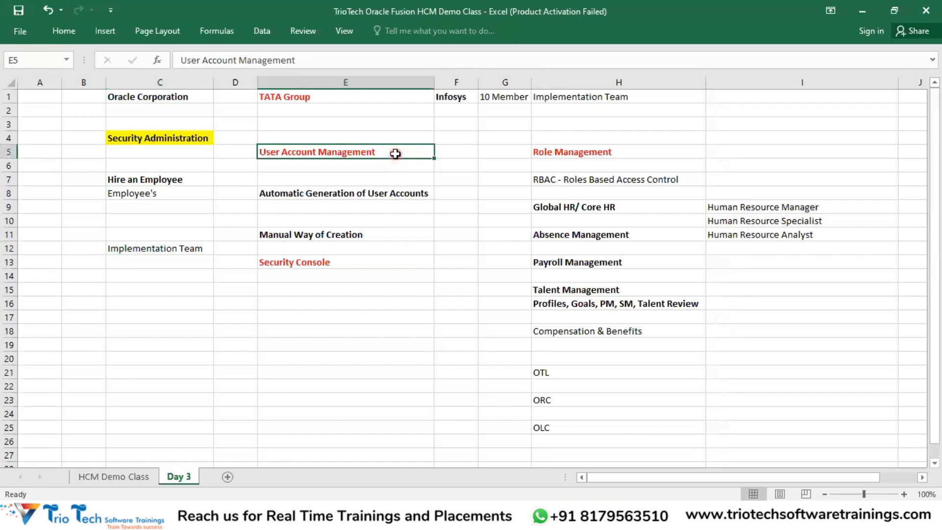
{"action": "left_click", "coordinate": [561, 153]}
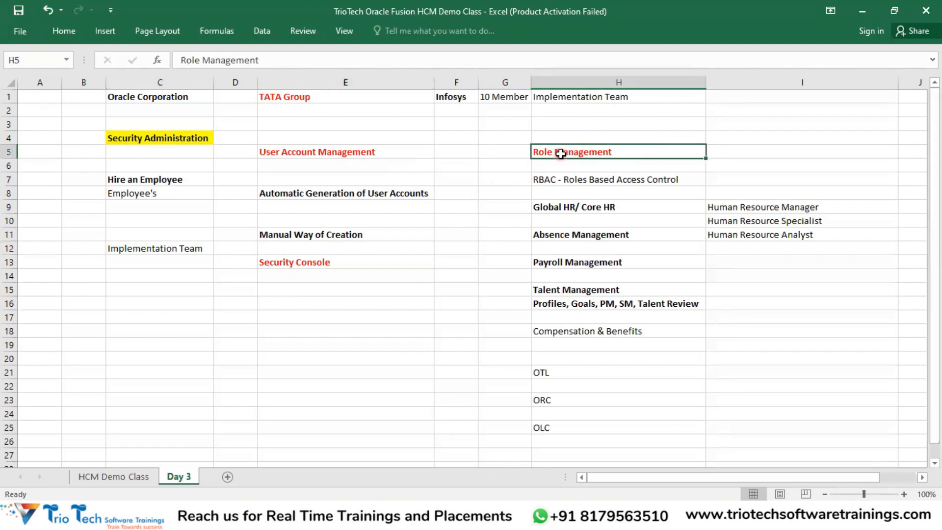
{"action": "left_click", "coordinate": [583, 178]}
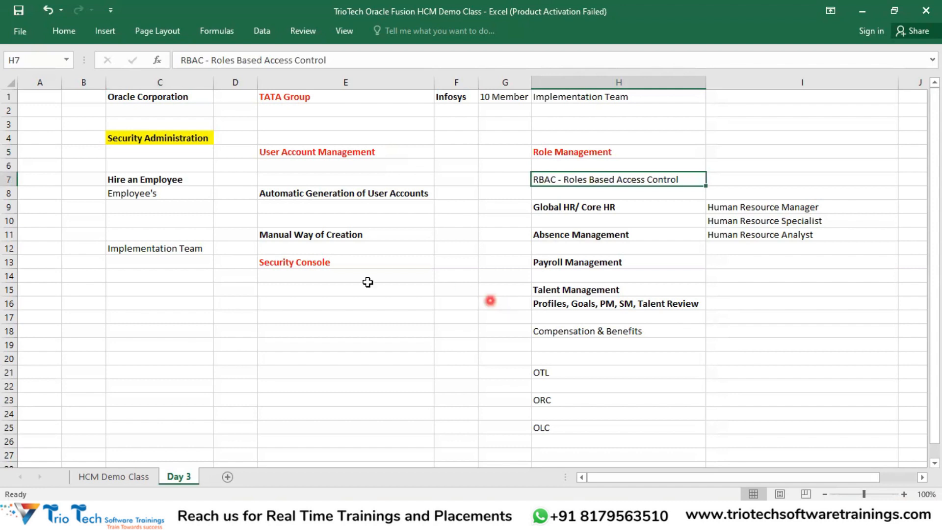
{"action": "left_click", "coordinate": [196, 140]}
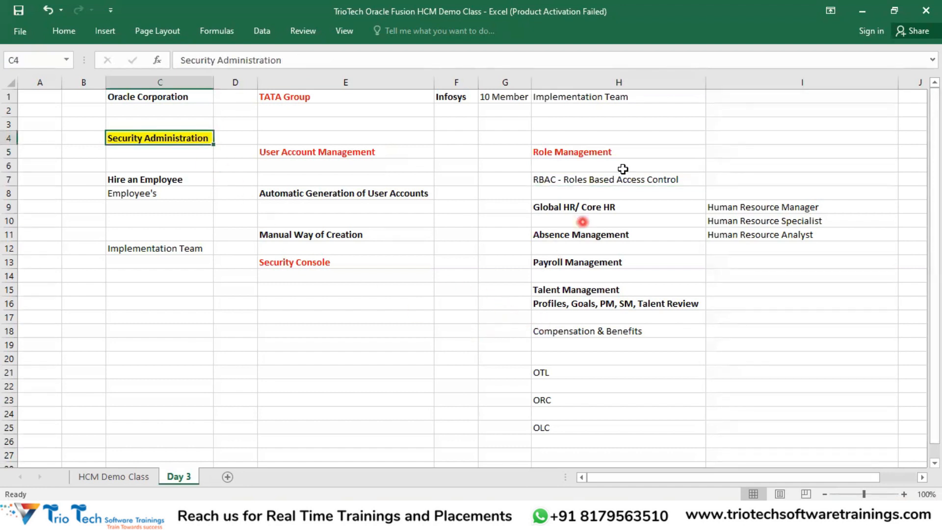
{"action": "left_click", "coordinate": [615, 181]}
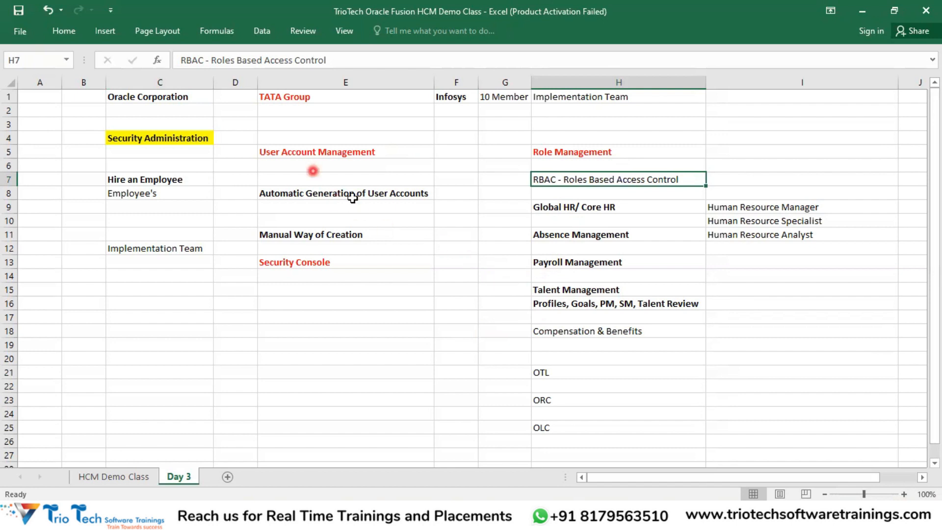
{"action": "left_click_drag", "start_coordinate": [594, 206], "coordinate": [602, 243]}
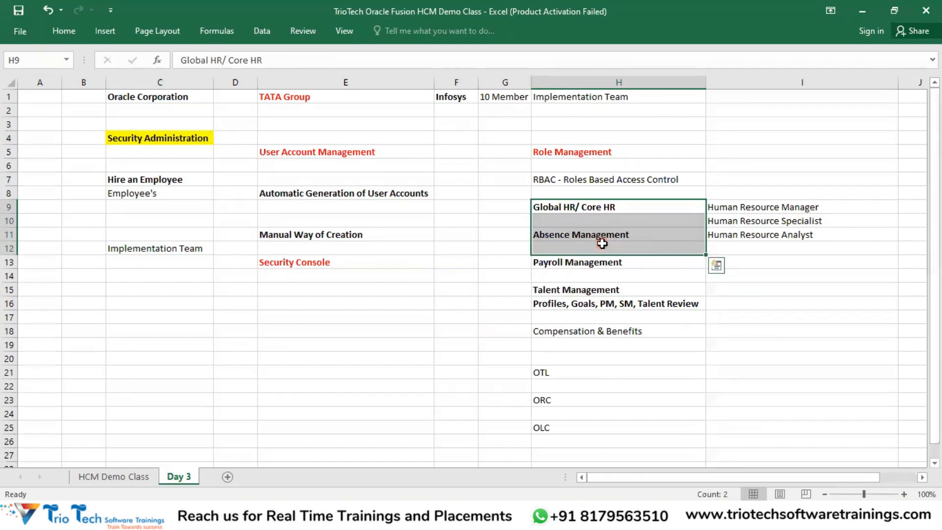
{"action": "left_click", "coordinate": [744, 264]}
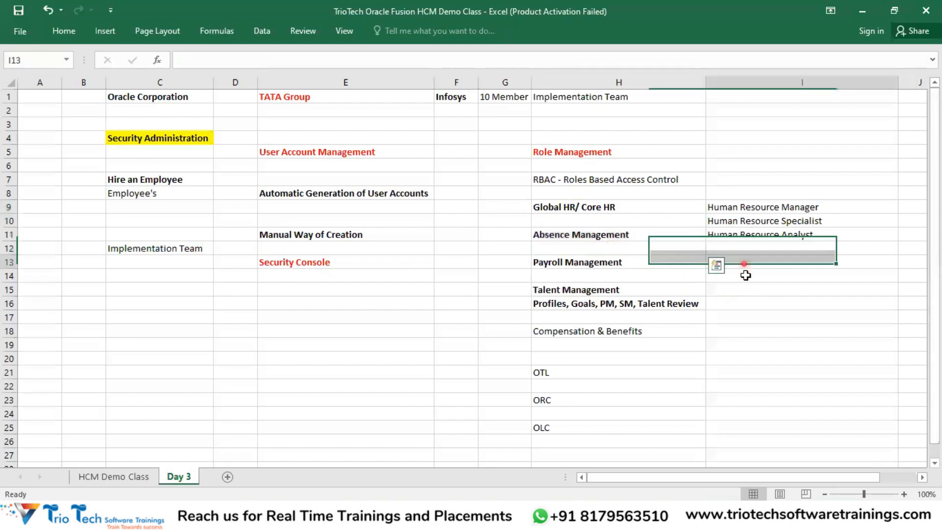
{"action": "left_click_drag", "start_coordinate": [746, 275], "coordinate": [753, 357]}
{"action": "left_click", "coordinate": [612, 153]}
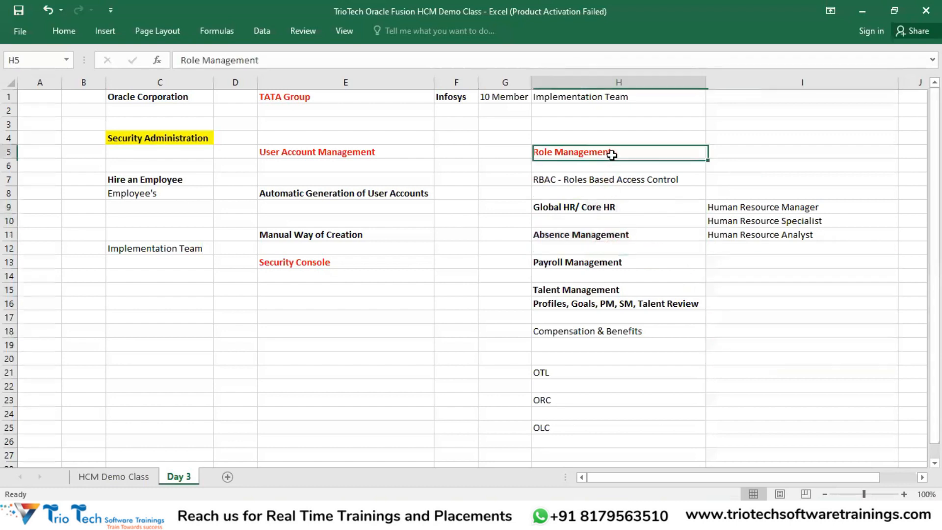
{"action": "left_click", "coordinate": [600, 183]}
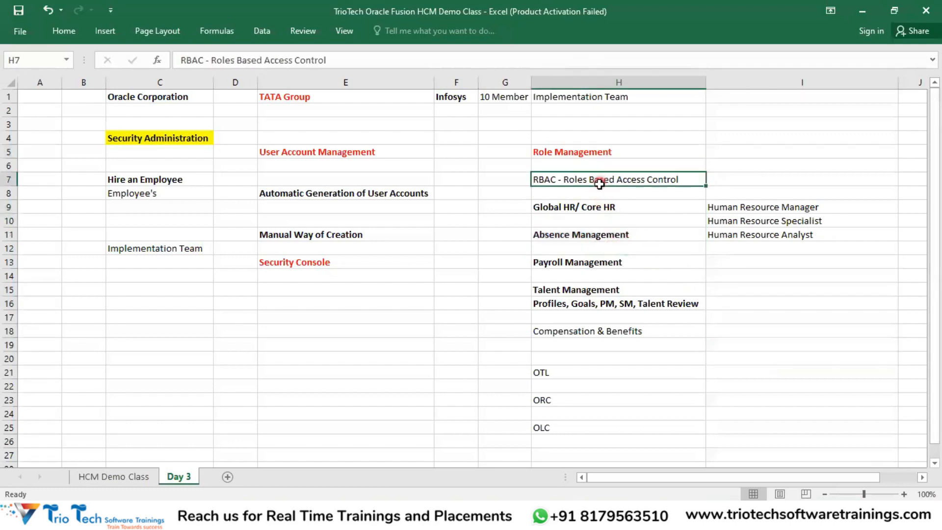
{"action": "left_click", "coordinate": [596, 208]}
{"action": "left_click", "coordinate": [595, 232]}
{"action": "left_click", "coordinate": [605, 260]}
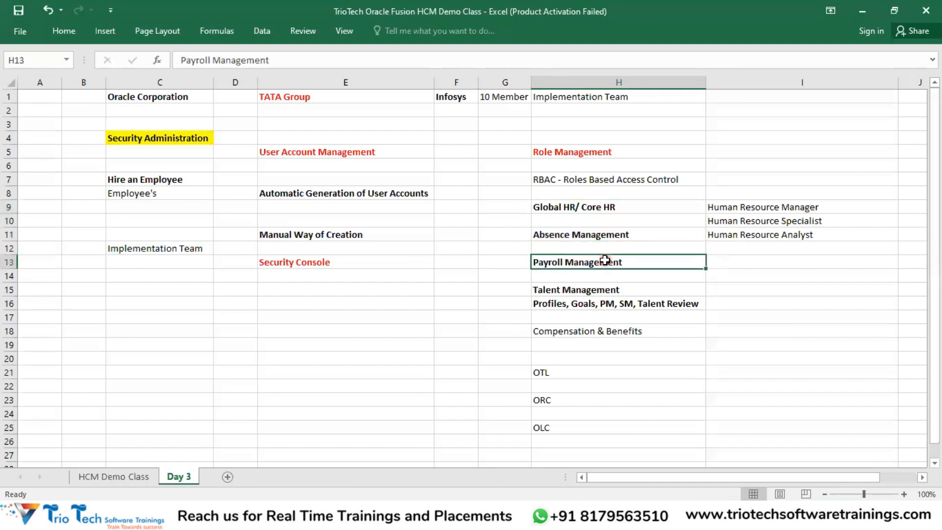
{"action": "left_click", "coordinate": [586, 208]}
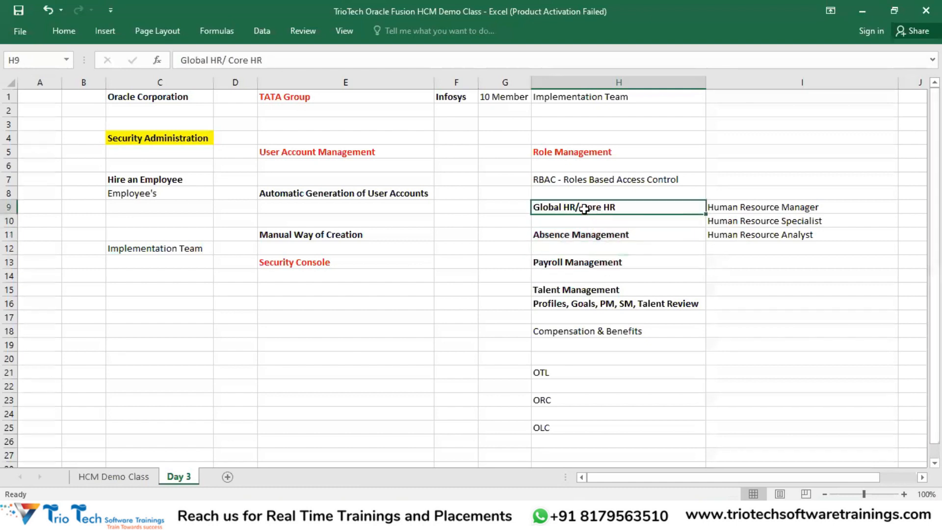
{"action": "left_click", "coordinate": [596, 234]}
{"action": "left_click", "coordinate": [609, 289]}
{"action": "left_click_drag", "start_coordinate": [740, 207], "coordinate": [746, 234]}
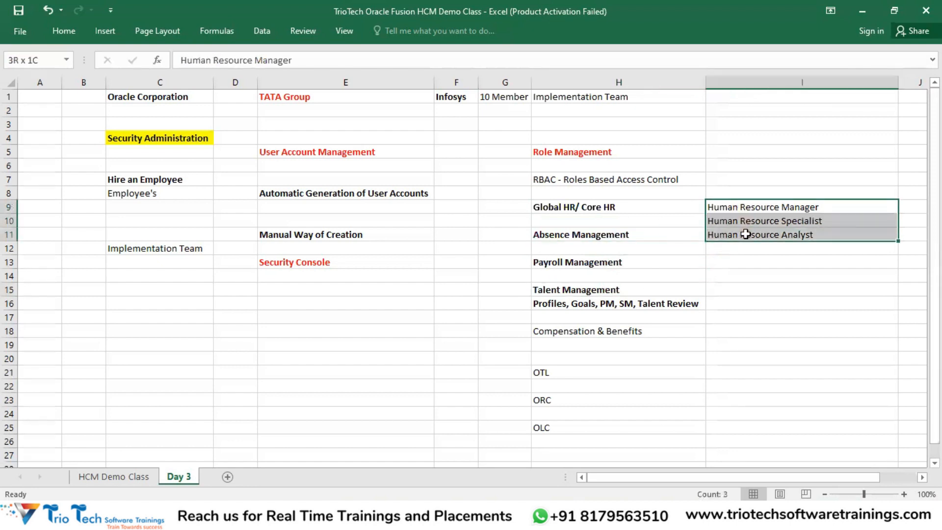
{"action": "left_click", "coordinate": [623, 260]}
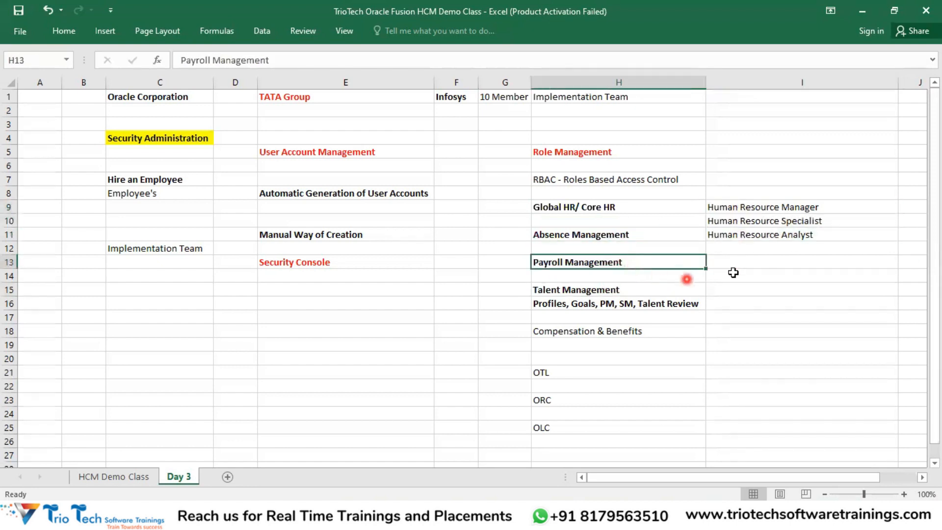
Step: Enter Payroll Manager and Payroll Administrator beside Payroll Management in column I
{"action": "left_click", "coordinate": [739, 268]}
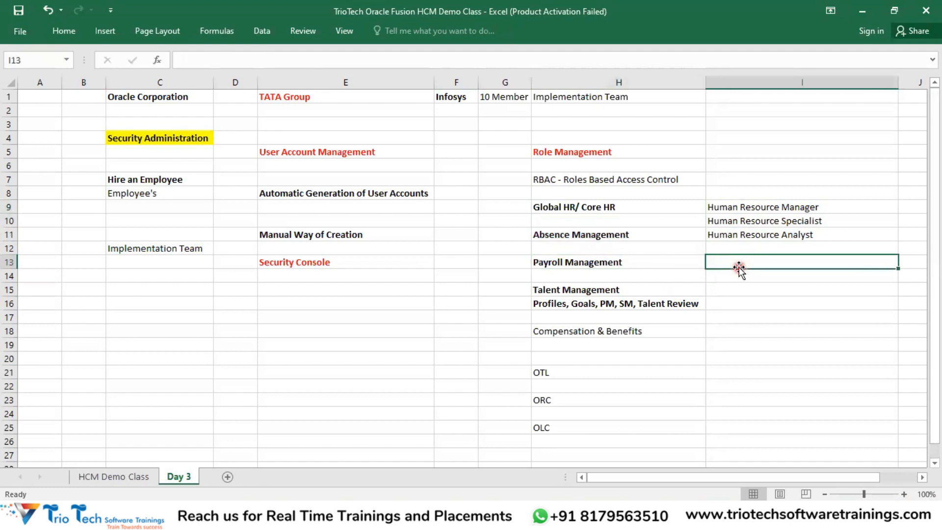
{"action": "type", "text": "P"}
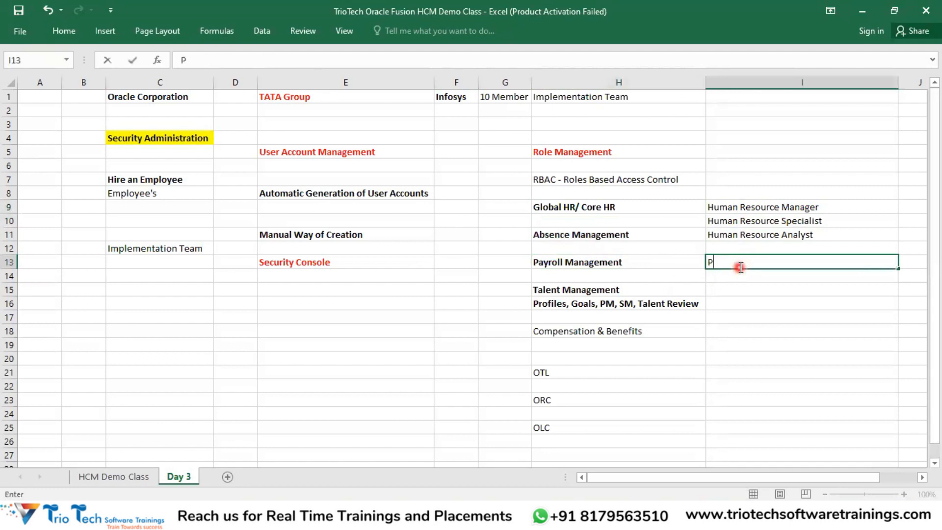
{"action": "type", "text": "ayroll Manager"}
{"action": "key", "text": "Return"}
{"action": "type", "text": "Payroll Adm"}
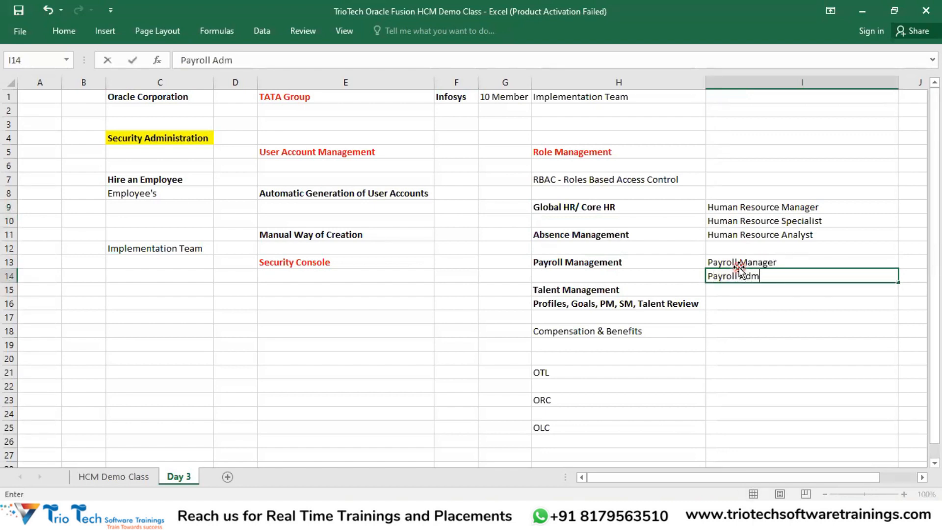
{"action": "type", "text": "inistration"}
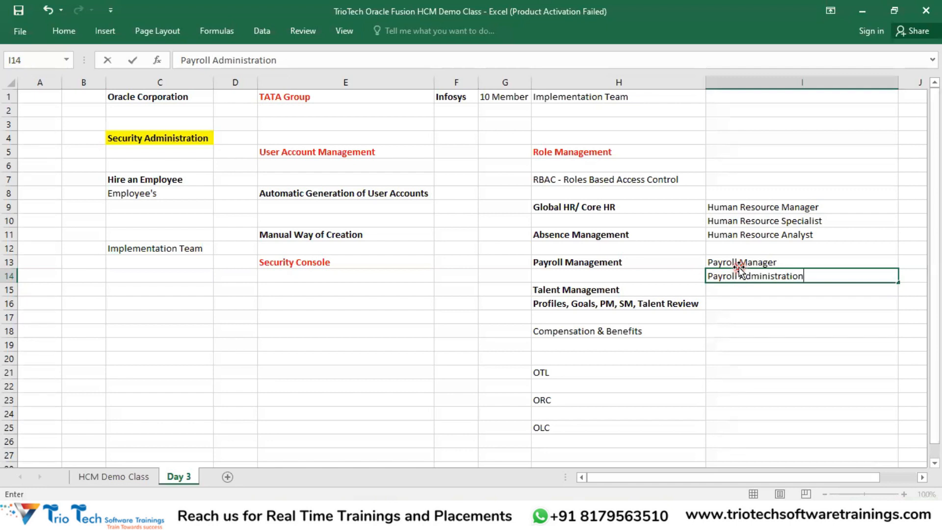
{"action": "key", "text": "BackSpace"}
{"action": "key", "text": "BackSpace"}
{"action": "key", "text": "BackSpace"}
{"action": "key", "text": "Return"}
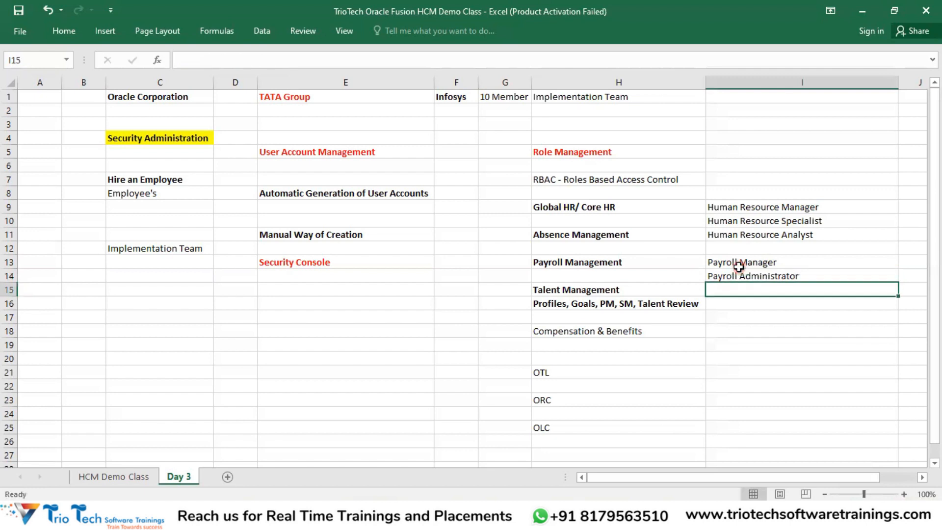
{"action": "left_click_drag", "start_coordinate": [739, 267], "coordinate": [740, 275]}
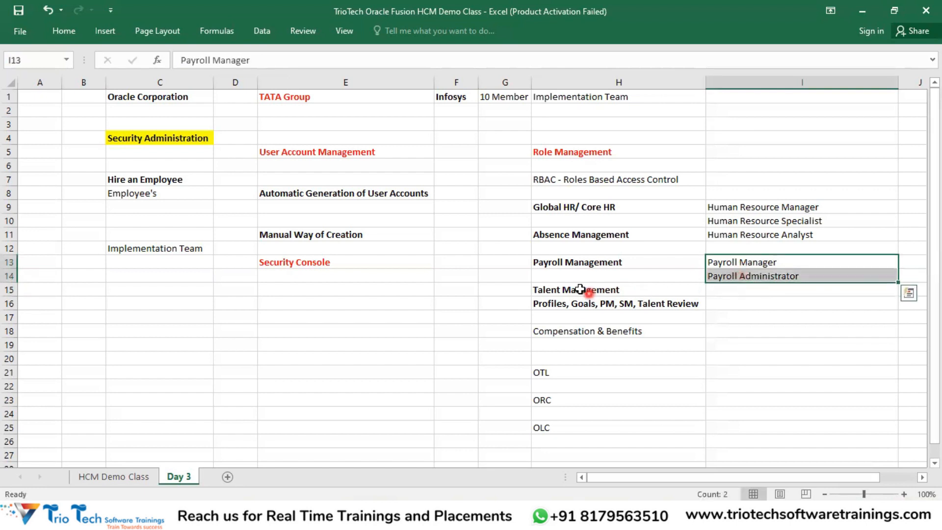
{"action": "left_click", "coordinate": [569, 266]}
Step: Enter Compensation Manager and Compensation Administrator beside Compensation & Benefits
{"action": "left_click", "coordinate": [589, 332]}
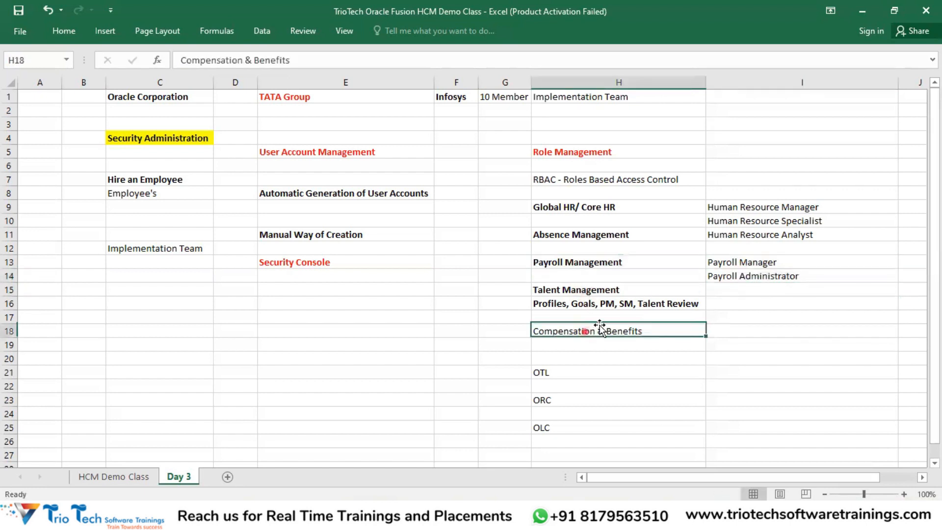
{"action": "left_click", "coordinate": [746, 333]}
{"action": "type", "text": "Comp"}
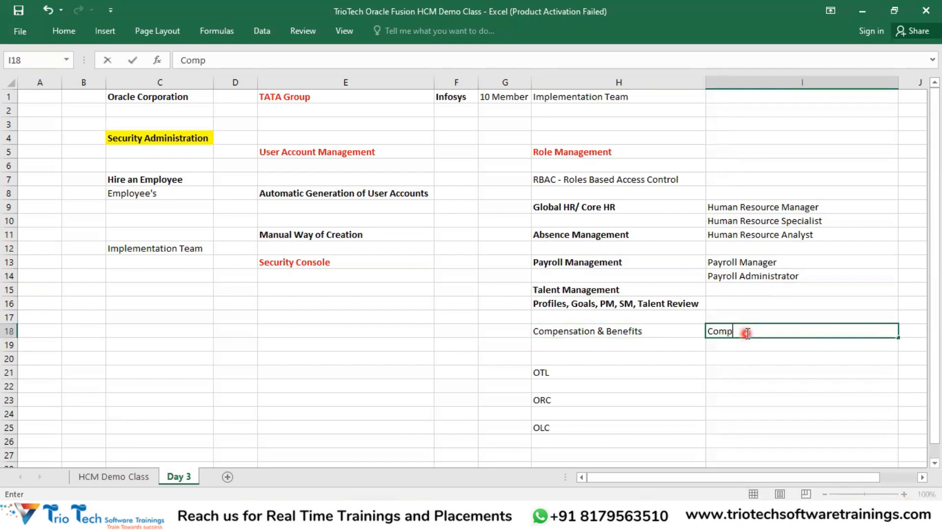
{"action": "type", "text": "ensation Manager"}
{"action": "key", "text": "Return"}
{"action": "type", "text": "Compensation Administrat"}
{"action": "key", "text": "Return"}
{"action": "key", "text": "Return"}
{"action": "key", "text": "Return"}
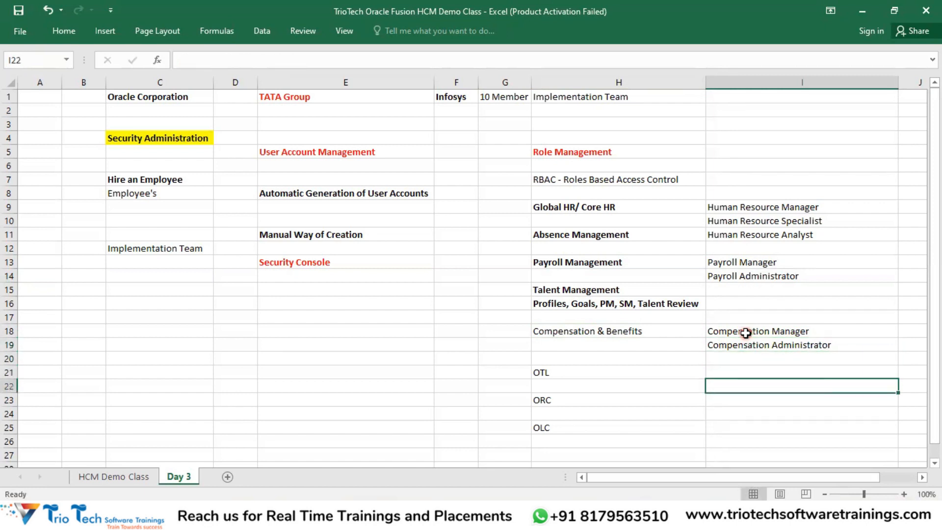
{"action": "left_click_drag", "start_coordinate": [781, 207], "coordinate": [780, 234]}
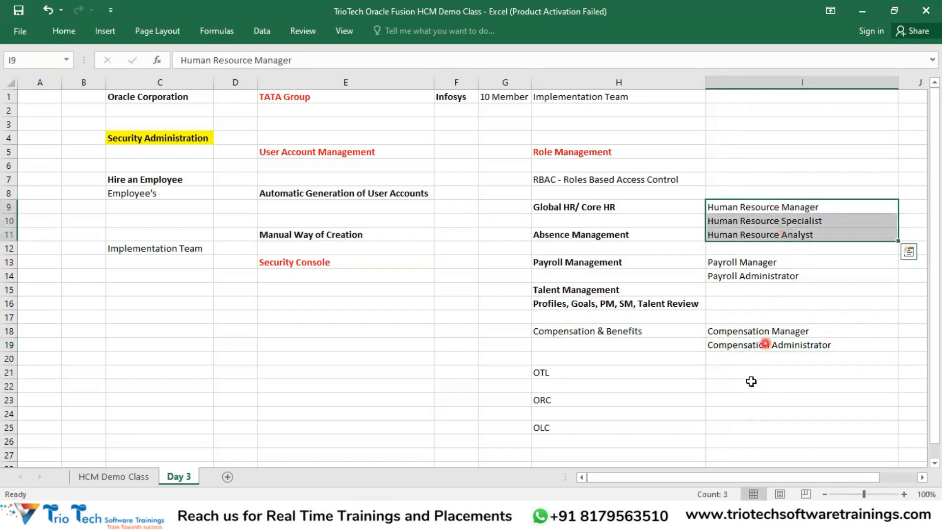
Step: Enter Recruting Specialist and Hiring Manager beside ORC, and Learning Specialist beside OLC
{"action": "left_click", "coordinate": [729, 401]}
{"action": "type", "text": "Recuritin"}
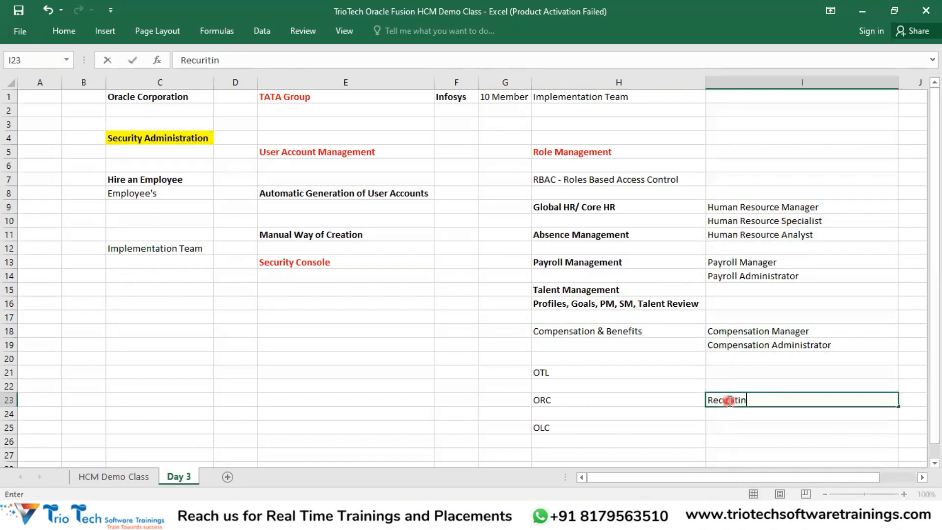
{"action": "key", "text": "BackSpace"}
{"action": "key", "text": "BackSpace"}
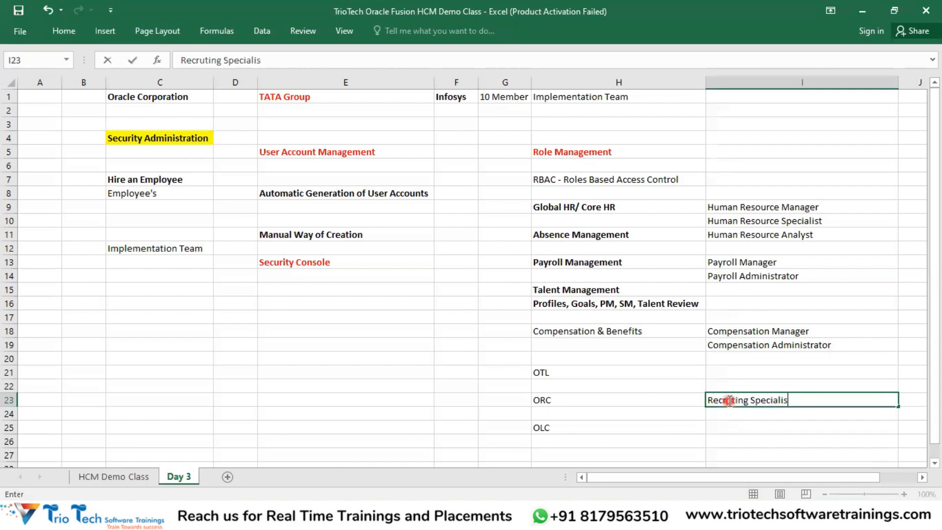
{"action": "key", "text": "Return"}
{"action": "type", "text": "Hiring Manage"}
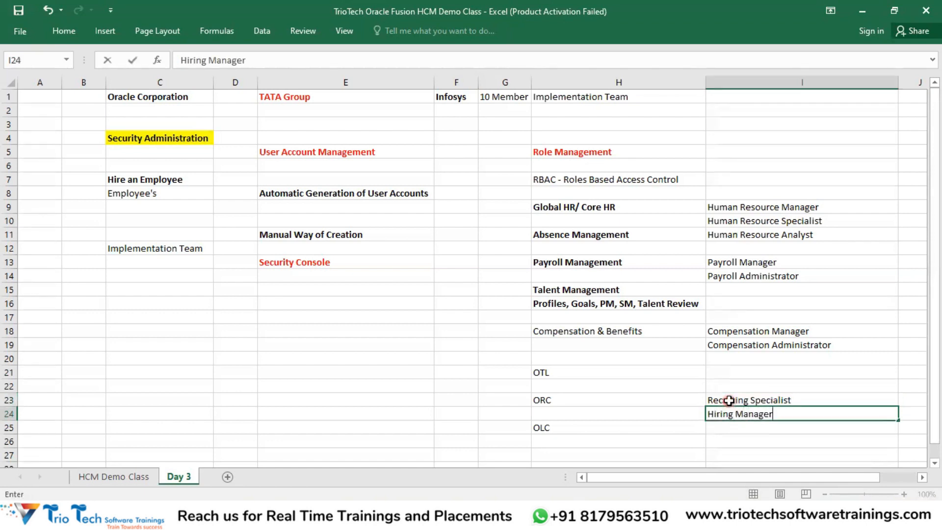
{"action": "type", "text": "r"}
{"action": "key", "text": "Return"}
{"action": "key", "text": "Return"}
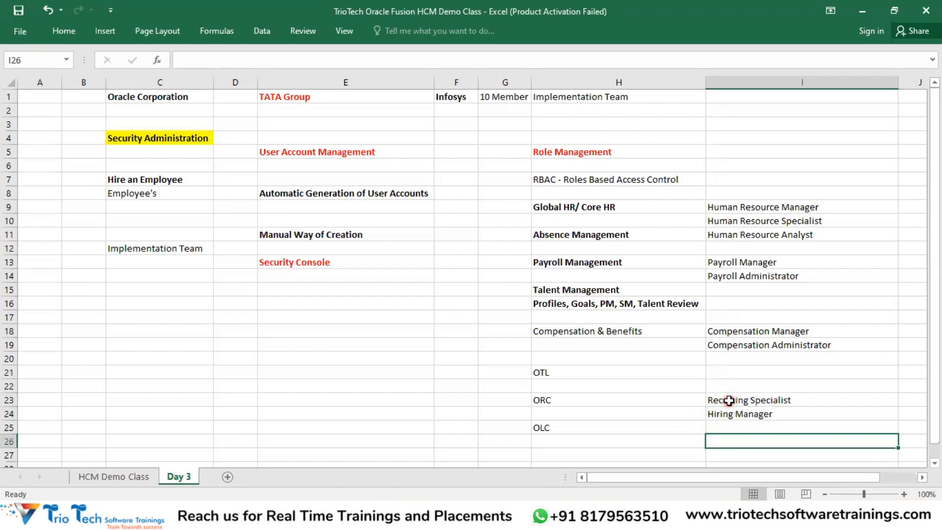
{"action": "type", "text": "Learn"}
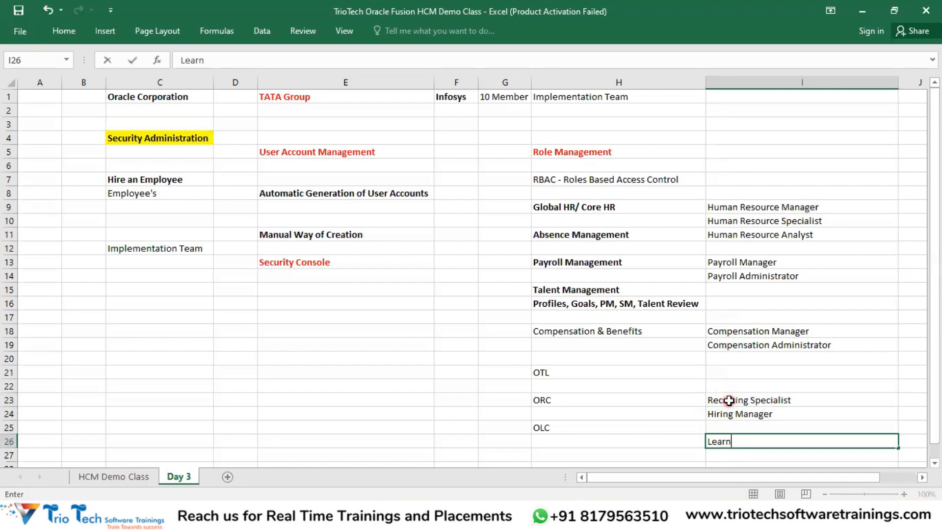
{"action": "type", "text": "ing Special"}
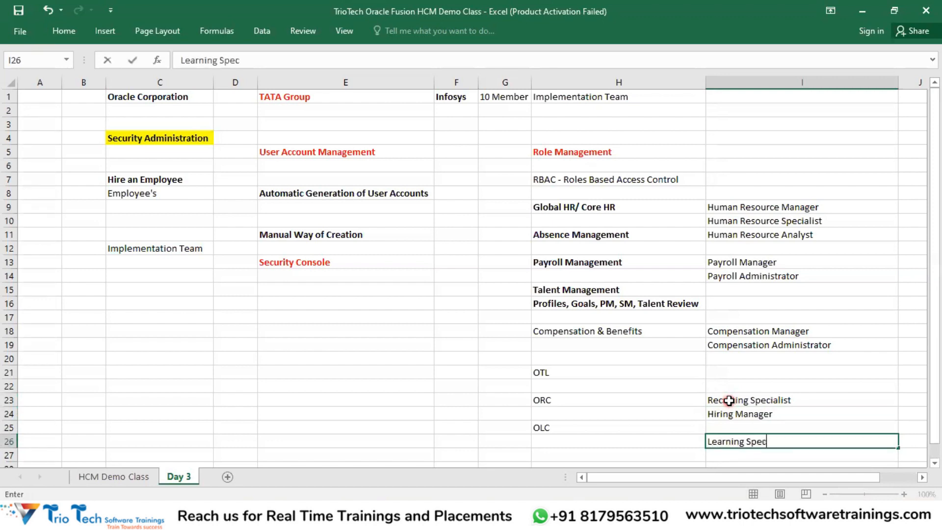
{"action": "key", "text": "BackSpace"}
{"action": "key", "text": "BackSpace"}
{"action": "key", "text": "Return"}
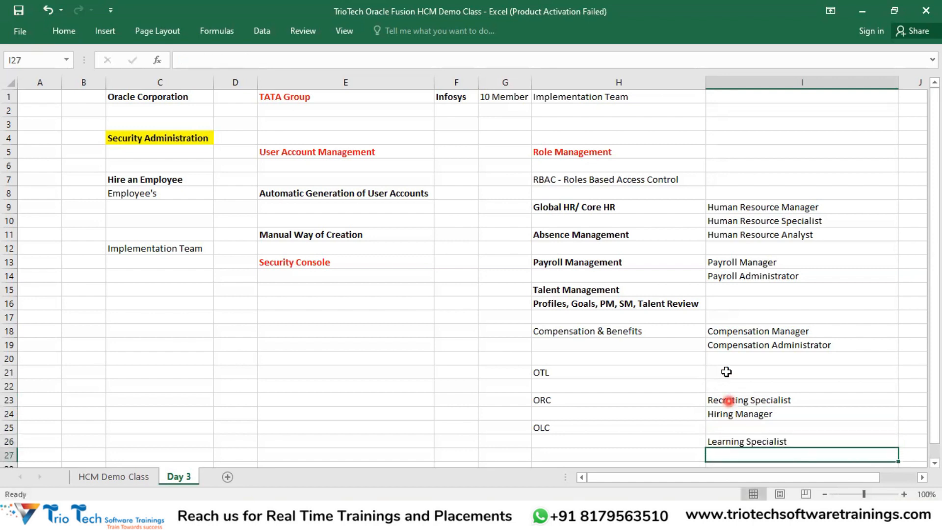
Step: Step through the module names in column H and mark the module and role lists
{"action": "left_click", "coordinate": [597, 208]}
{"action": "left_click", "coordinate": [607, 235]}
{"action": "left_click", "coordinate": [609, 263]}
{"action": "left_click", "coordinate": [599, 293]}
{"action": "left_click", "coordinate": [601, 332]}
{"action": "left_click", "coordinate": [591, 373]}
{"action": "left_click", "coordinate": [577, 400]}
{"action": "left_click_drag", "start_coordinate": [592, 194], "coordinate": [592, 428]}
{"action": "left_click_drag", "start_coordinate": [771, 206], "coordinate": [763, 442]}
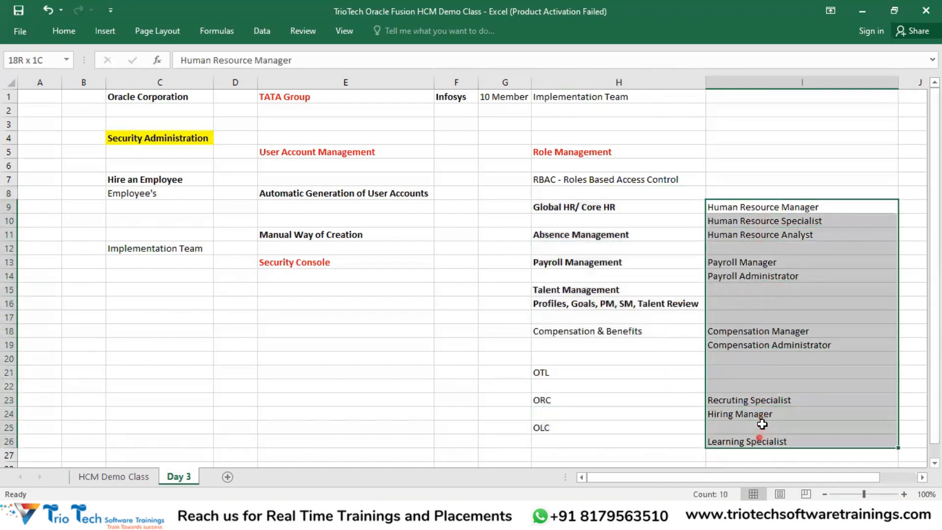
Step: Type a bold 'Roles' header in I7 above the role names, then select the role list
{"action": "left_click", "coordinate": [771, 180]}
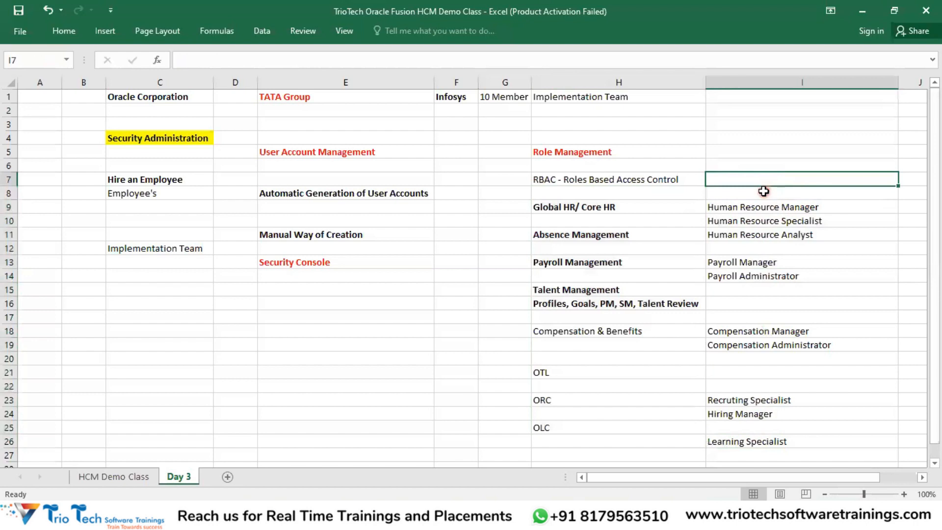
{"action": "type", "text": "Role"}
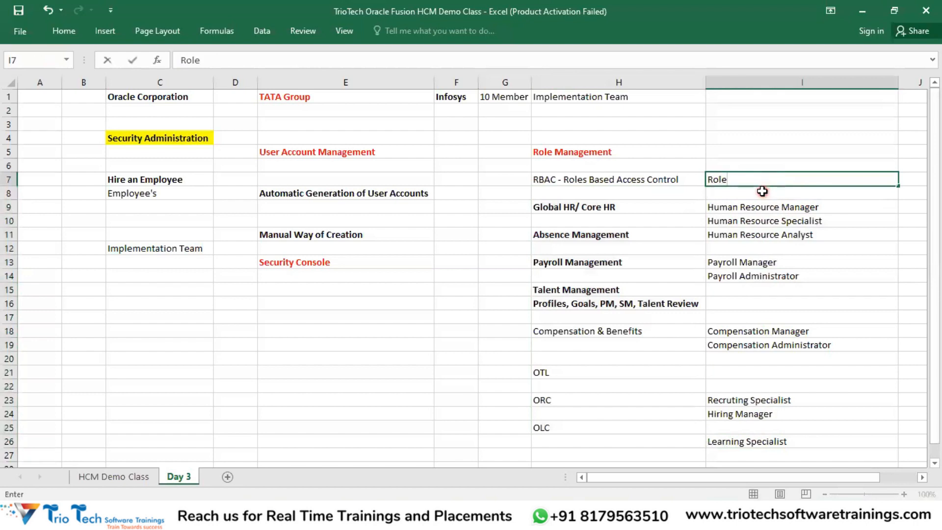
{"action": "key", "text": "ctrl+b"}
{"action": "left_click", "coordinate": [473, 304]}
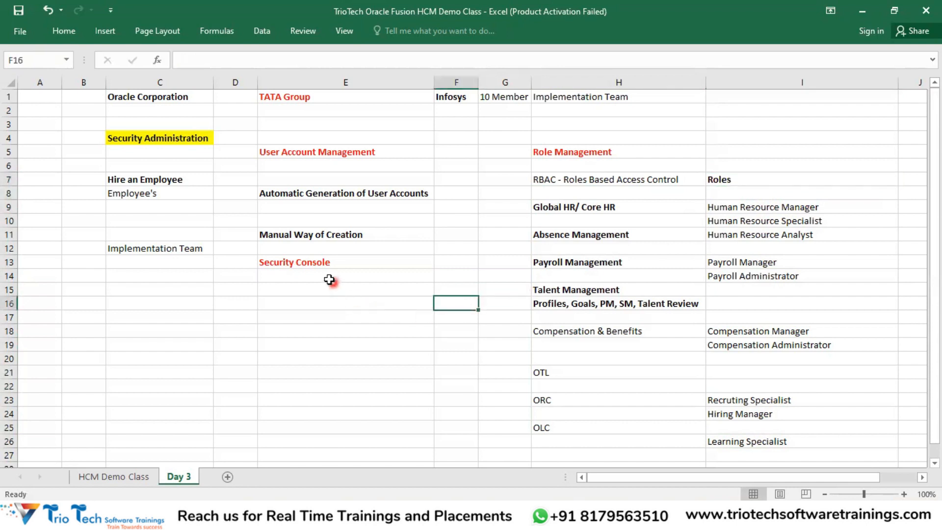
{"action": "left_click", "coordinate": [317, 261]}
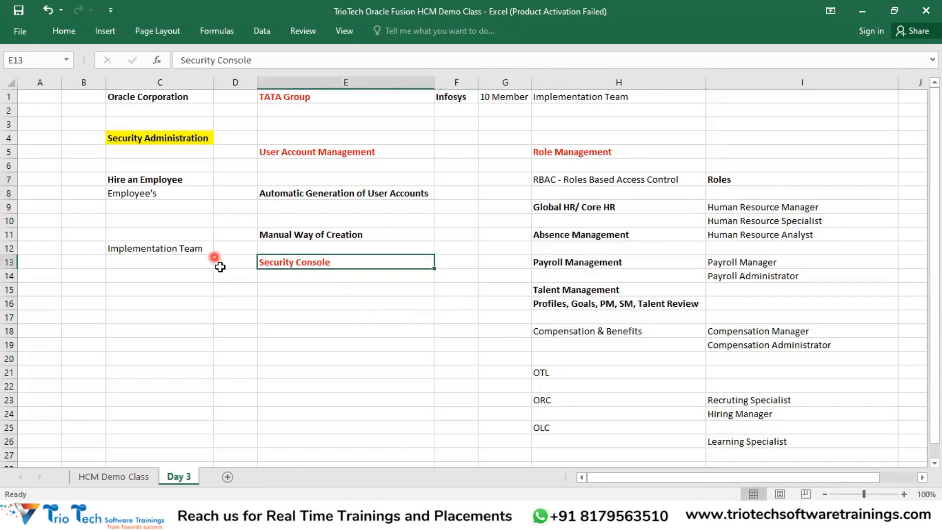
{"action": "left_click", "coordinate": [725, 181]}
{"action": "left_click_drag", "start_coordinate": [748, 208], "coordinate": [741, 440]}
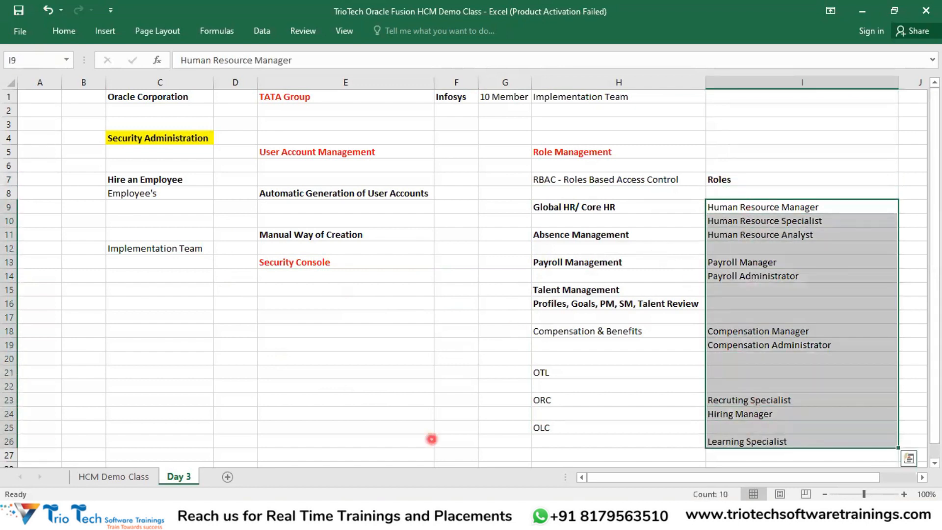
Step: Bring up Add Role membership for the new user account in Oracle and focus the search box
{"action": "mouse_move", "coordinate": [385, 520]}
{"action": "left_click", "coordinate": [384, 459]}
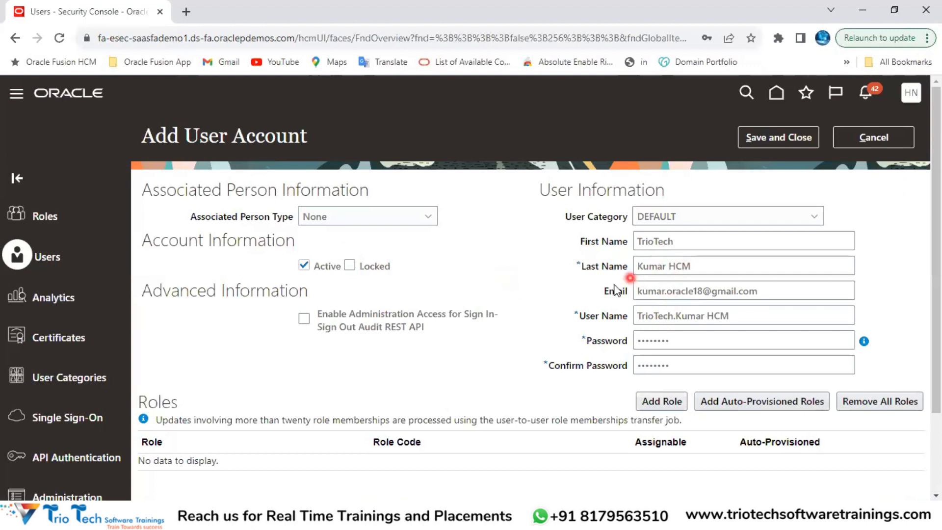
{"action": "scroll", "coordinate": [623, 357], "scroll_direction": "down", "scroll_amount": 2}
{"action": "left_click", "coordinate": [668, 302]}
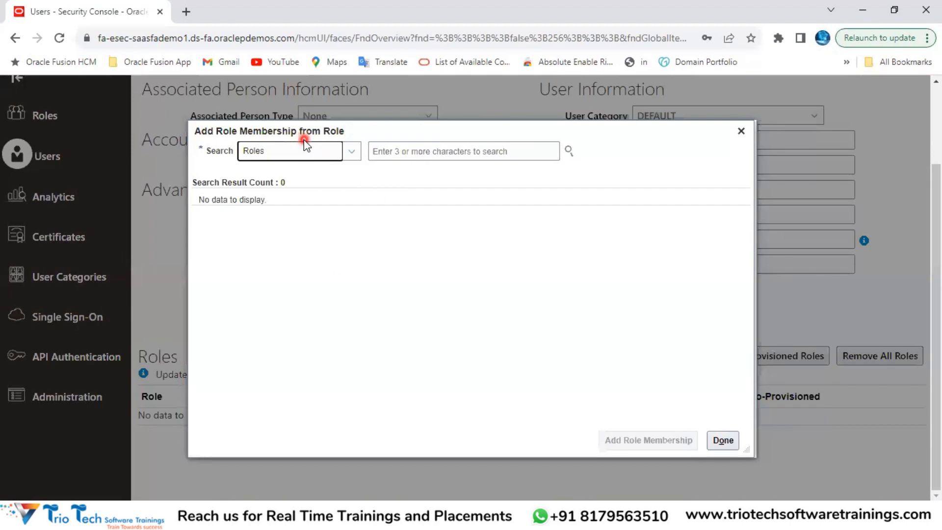
{"action": "left_click", "coordinate": [405, 154]}
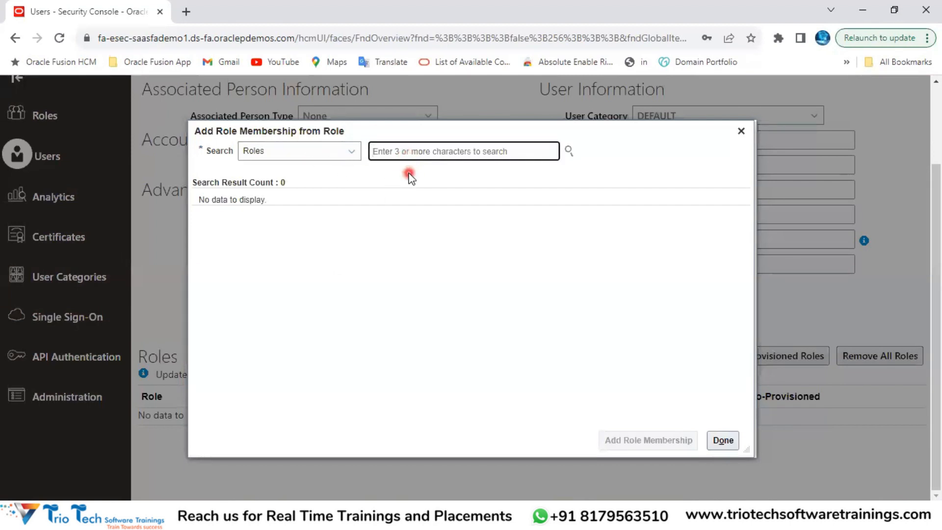
Step: Check the module and role lists in the Excel notes for reference
{"action": "key", "text": "alt+Tab"}
{"action": "left_click_drag", "start_coordinate": [743, 206], "coordinate": [779, 444]}
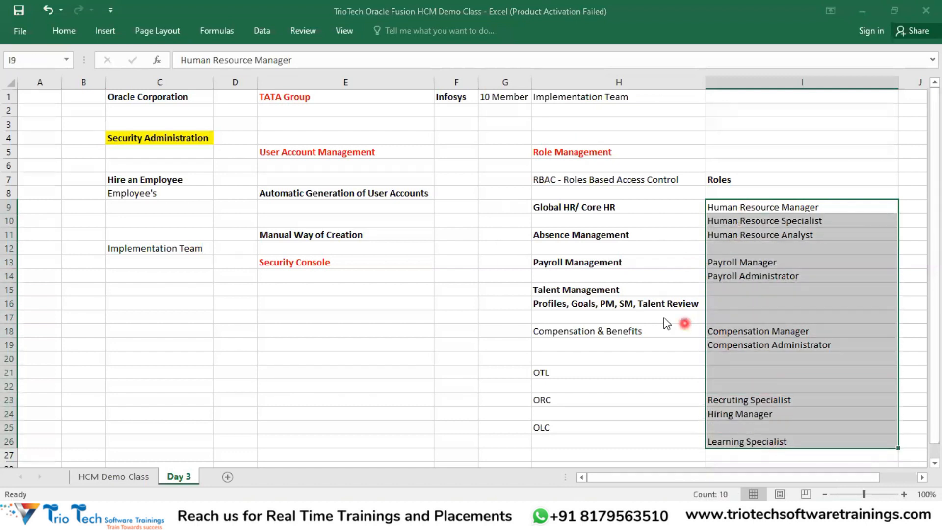
{"action": "key", "text": "alt+Tab"}
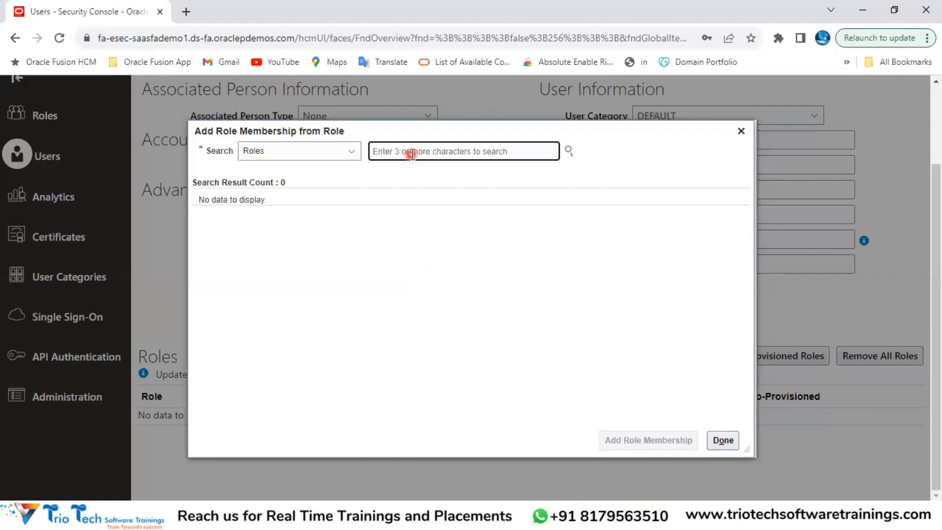
{"action": "key", "text": "alt+Tab"}
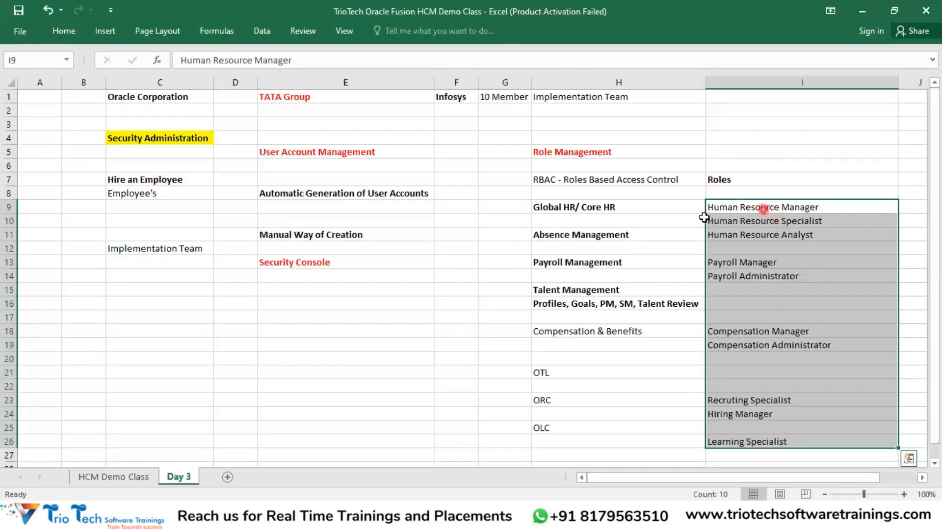
{"action": "left_click", "coordinate": [616, 208]}
{"action": "left_click_drag", "start_coordinate": [608, 312], "coordinate": [715, 414]}
{"action": "left_click", "coordinate": [347, 319]}
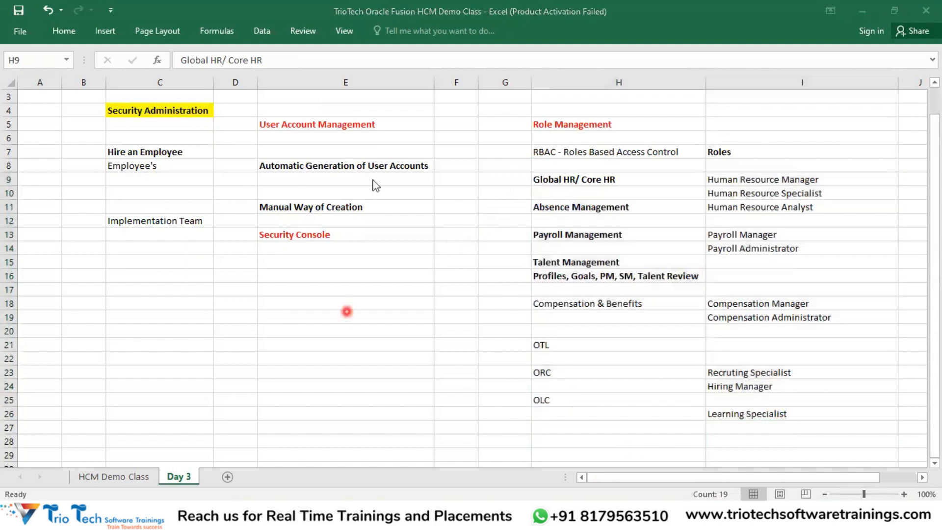
Step: Search the Add Role Membership dialog for roles matching 'Employee'
{"action": "key", "text": "alt+Tab"}
{"action": "type", "text": "E"}
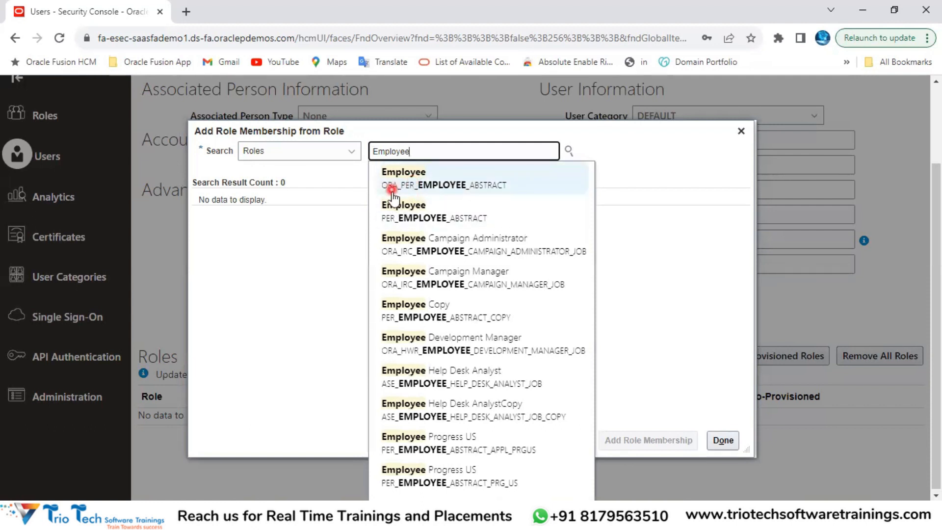
{"action": "left_click", "coordinate": [484, 99]}
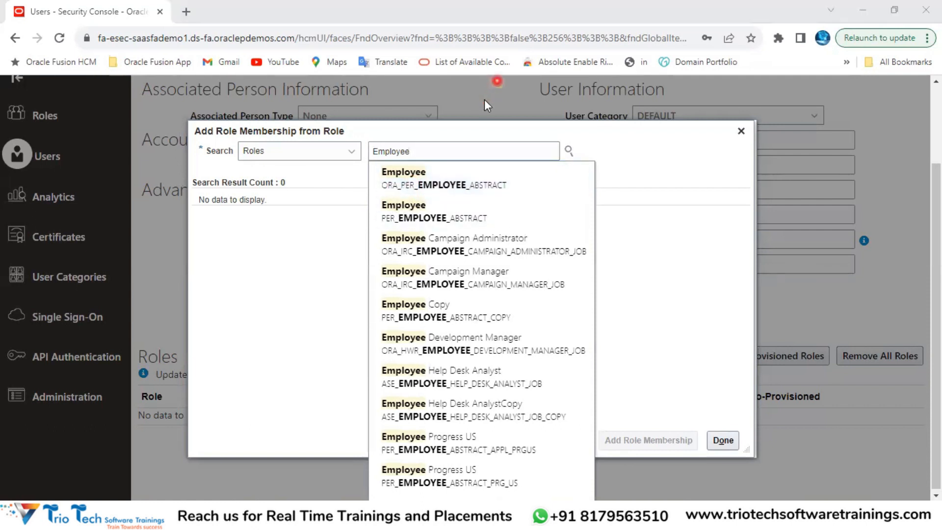
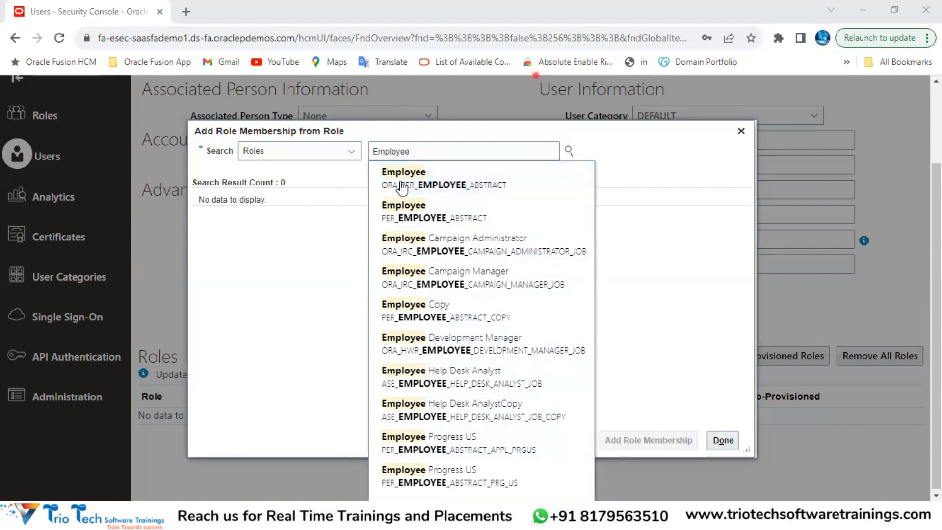
Step: Pick the ORA_PER_EMPLOYEE_ABSTRACT role and compare it with the role names in the Excel notes
{"action": "left_click", "coordinate": [403, 189]}
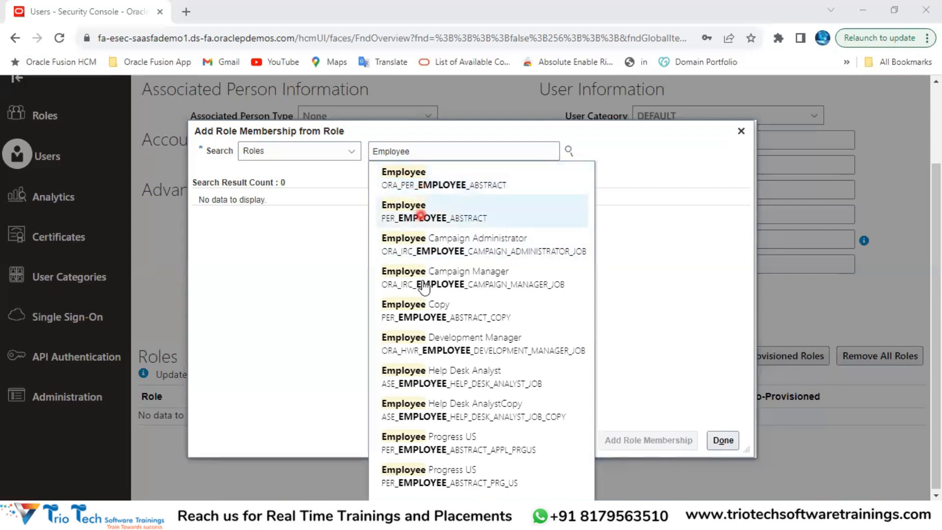
{"action": "mouse_move", "coordinate": [418, 521]}
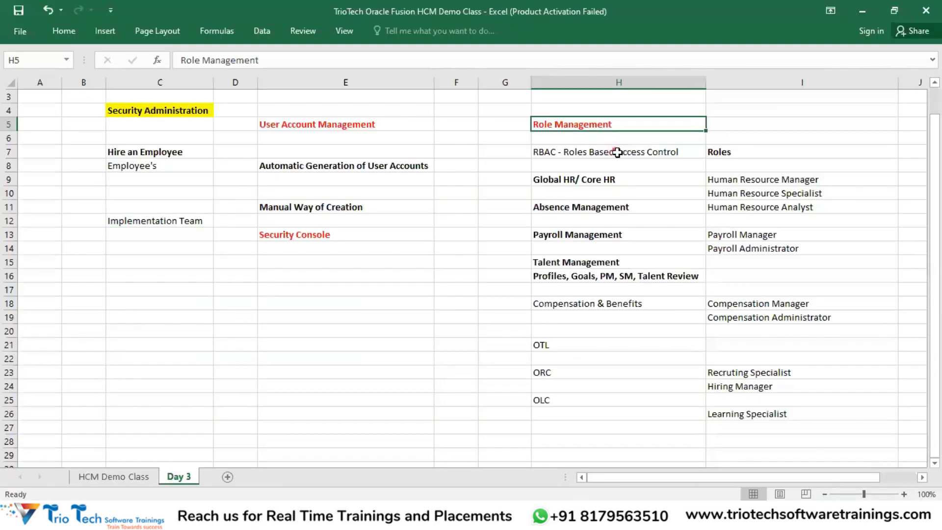
{"action": "left_click", "coordinate": [617, 152]}
{"action": "left_click_drag", "start_coordinate": [735, 181], "coordinate": [761, 417]}
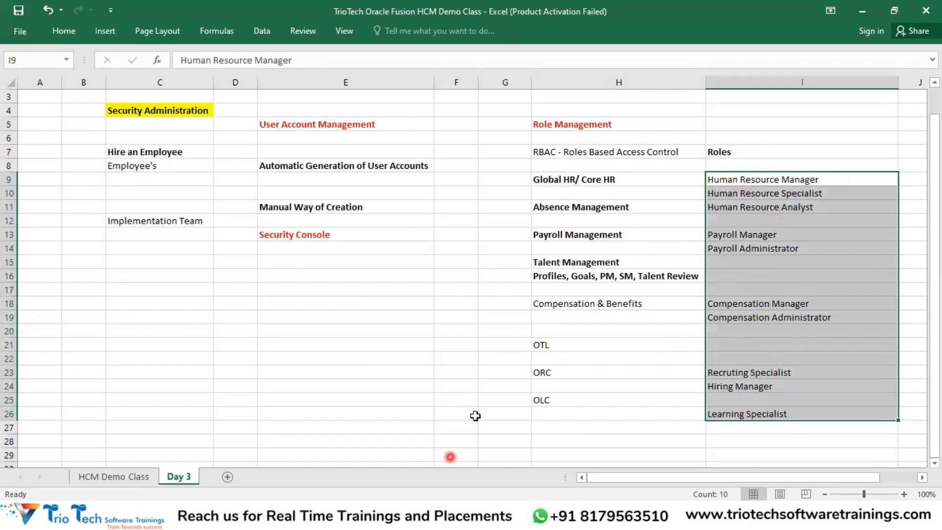
Step: Add the Employee role membership to the user and close the role search window
{"action": "key", "text": "alt+Tab"}
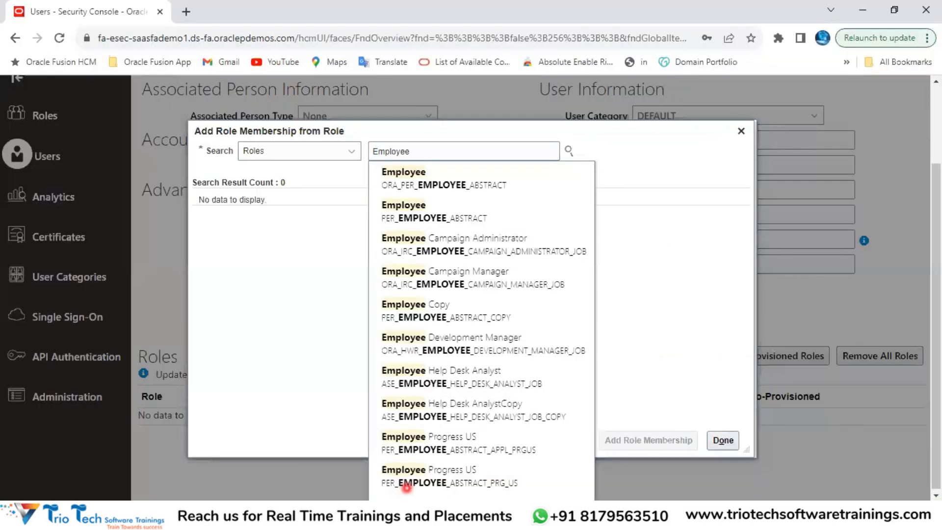
{"action": "left_click", "coordinate": [403, 189]}
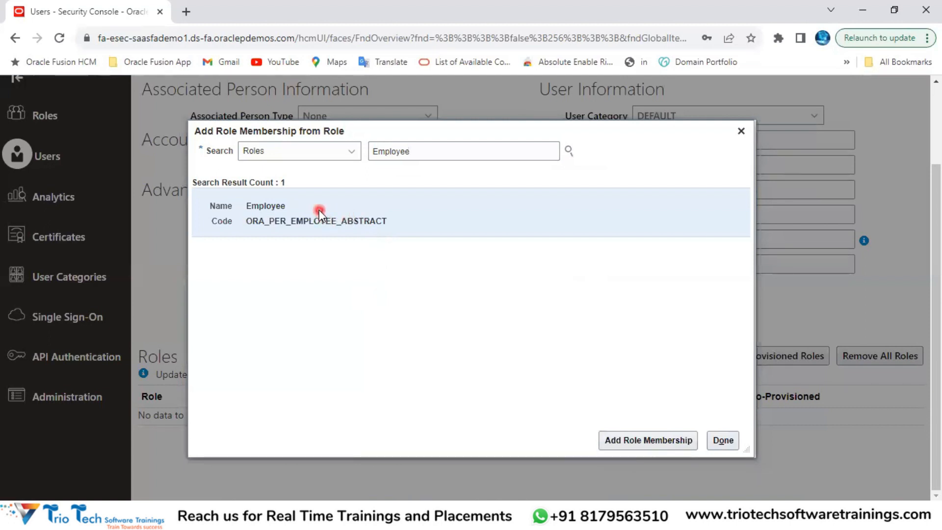
{"action": "left_click", "coordinate": [651, 441]}
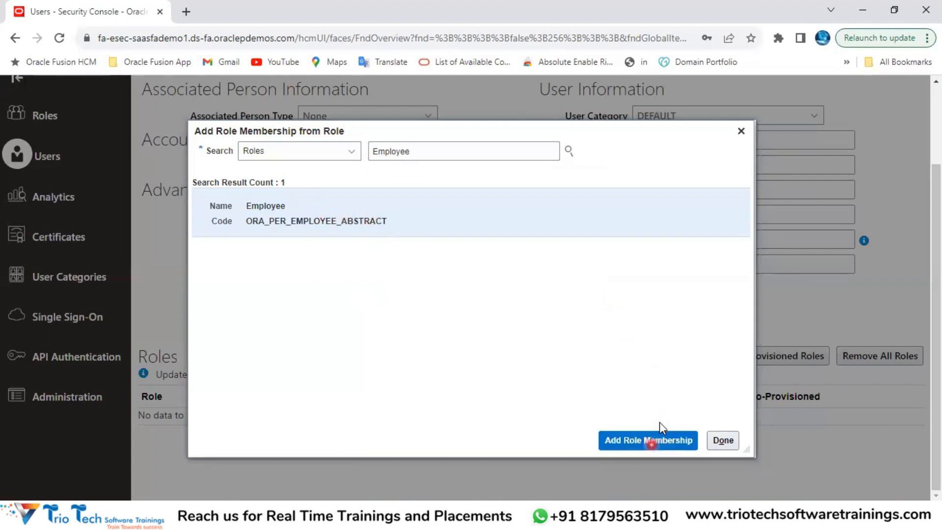
{"action": "left_click", "coordinate": [741, 131]}
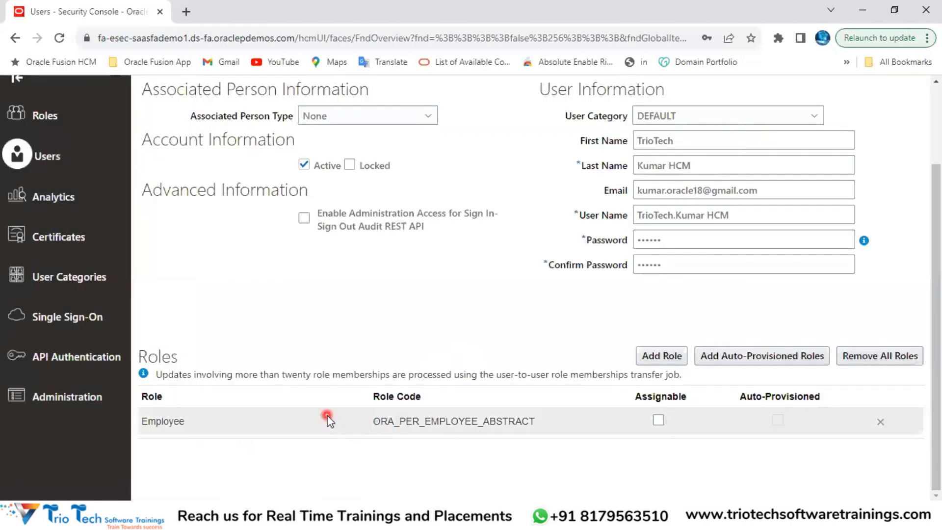
Step: Review the new user account's details and save and close it
{"action": "scroll", "coordinate": [523, 275], "scroll_direction": "up", "scroll_amount": 3}
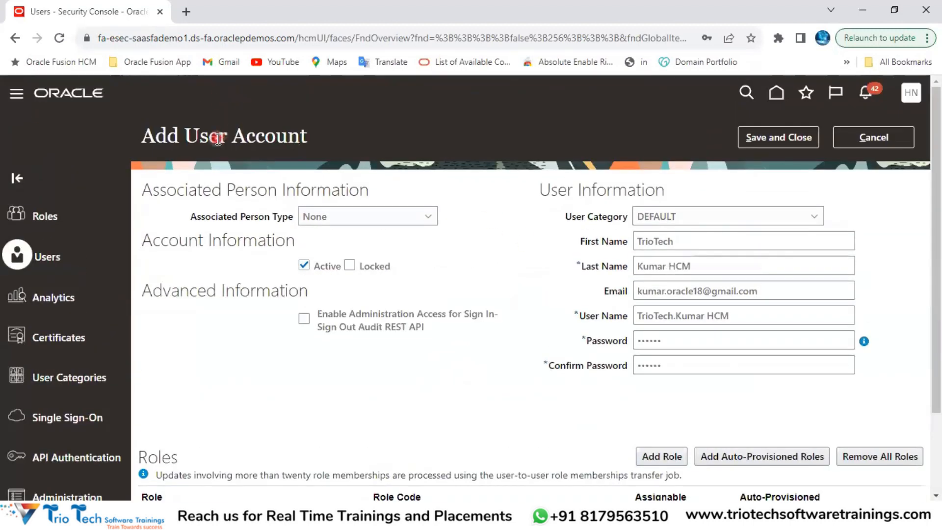
{"action": "scroll", "coordinate": [570, 373], "scroll_direction": "down", "scroll_amount": 2}
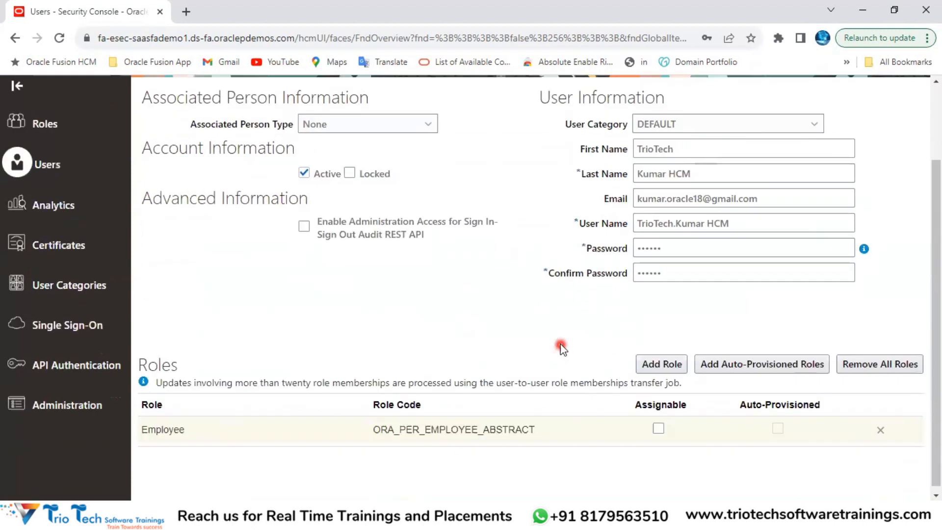
{"action": "scroll", "coordinate": [562, 348], "scroll_direction": "down", "scroll_amount": 1}
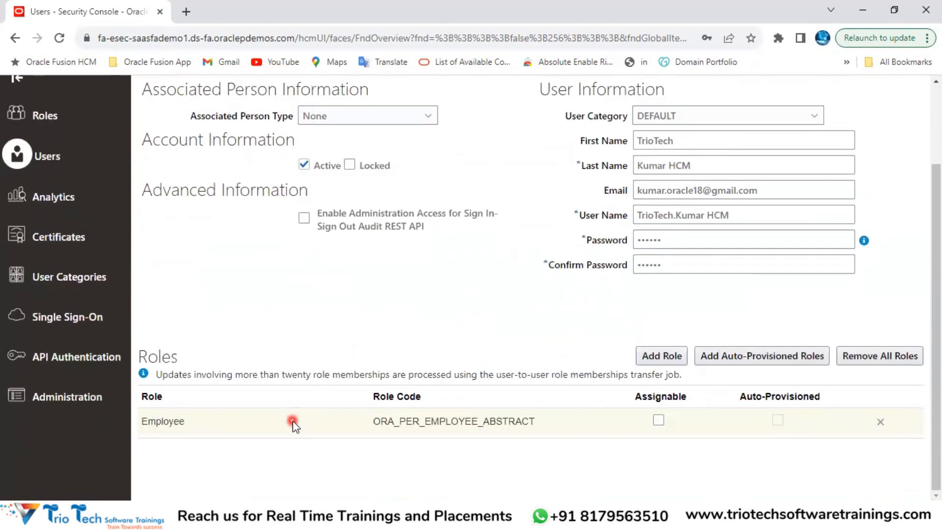
{"action": "scroll", "coordinate": [441, 343], "scroll_direction": "up", "scroll_amount": 2}
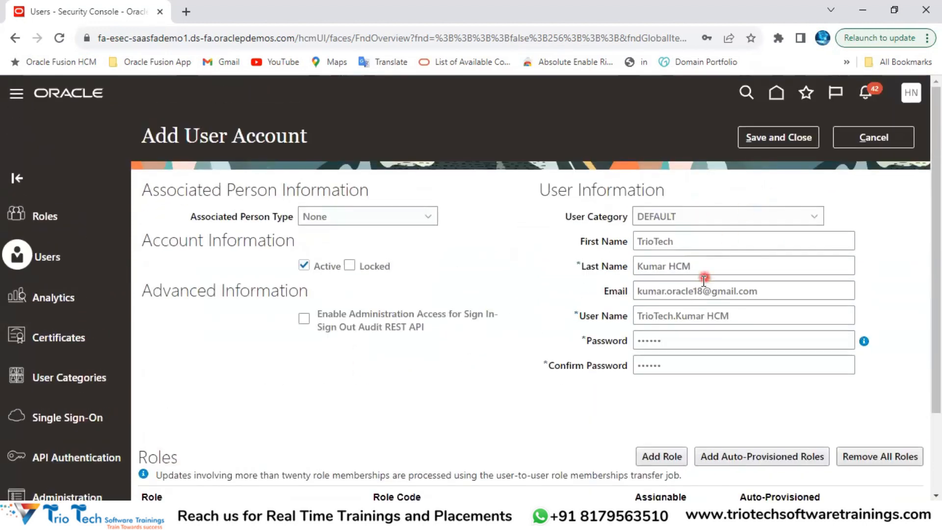
{"action": "left_click_drag", "start_coordinate": [737, 316], "coordinate": [631, 300]}
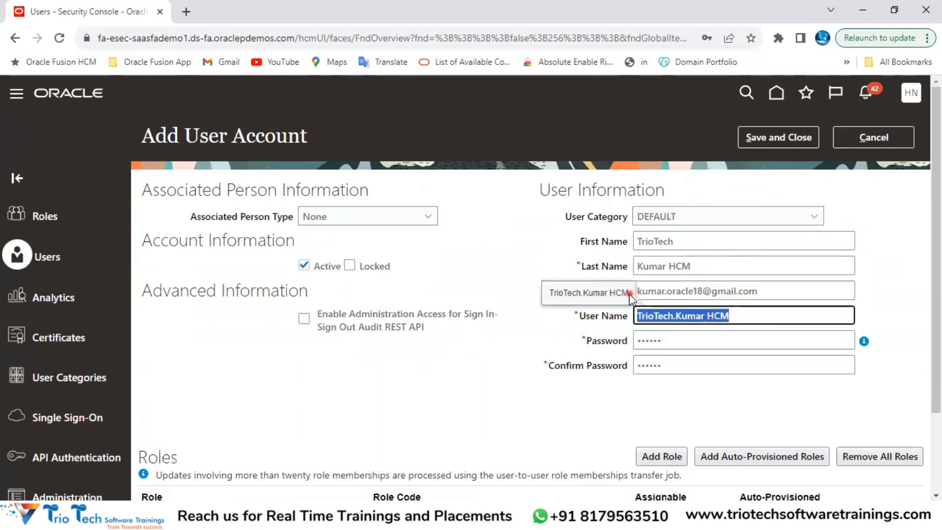
{"action": "left_click", "coordinate": [773, 142]}
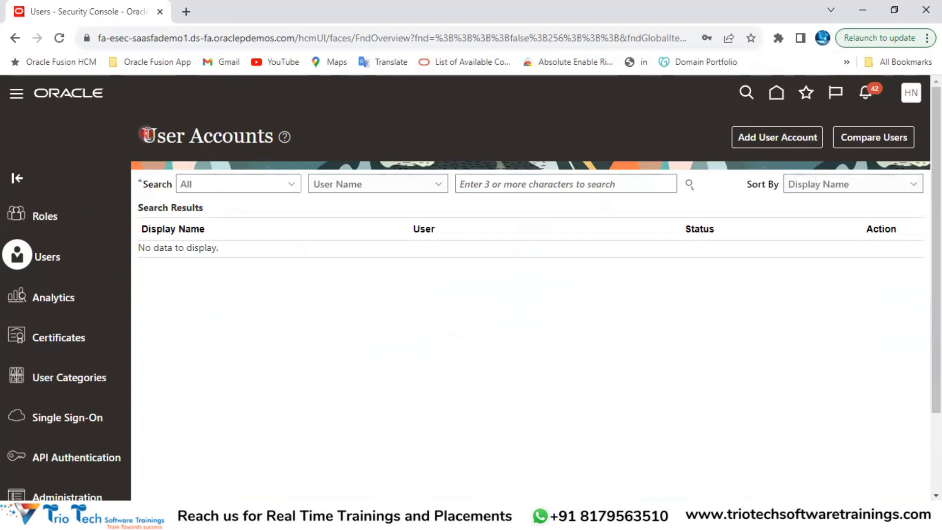
Step: Search User Accounts for 'T' to find the new active user, then begin signing out
{"action": "left_click_drag", "start_coordinate": [148, 135], "coordinate": [225, 144]}
{"action": "left_click", "coordinate": [253, 148]}
{"action": "left_click", "coordinate": [499, 184]}
{"action": "type", "text": "TrioTech"}
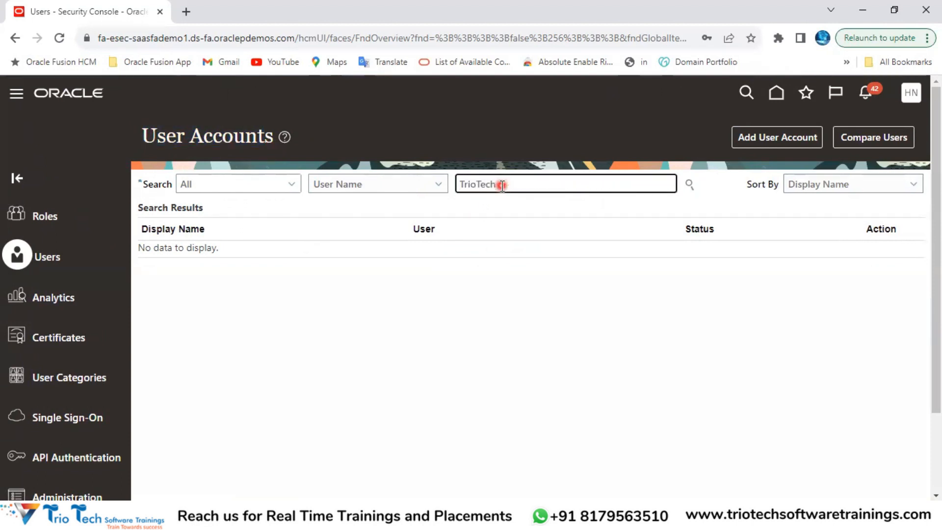
{"action": "key", "text": "Return"}
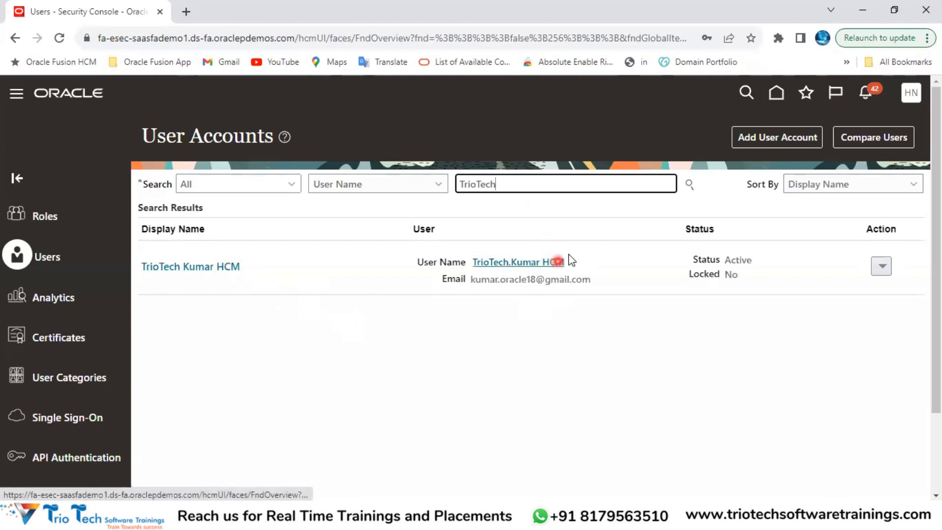
{"action": "left_click_drag", "start_coordinate": [568, 262], "coordinate": [472, 260]}
{"action": "key", "text": "ctrl+c"}
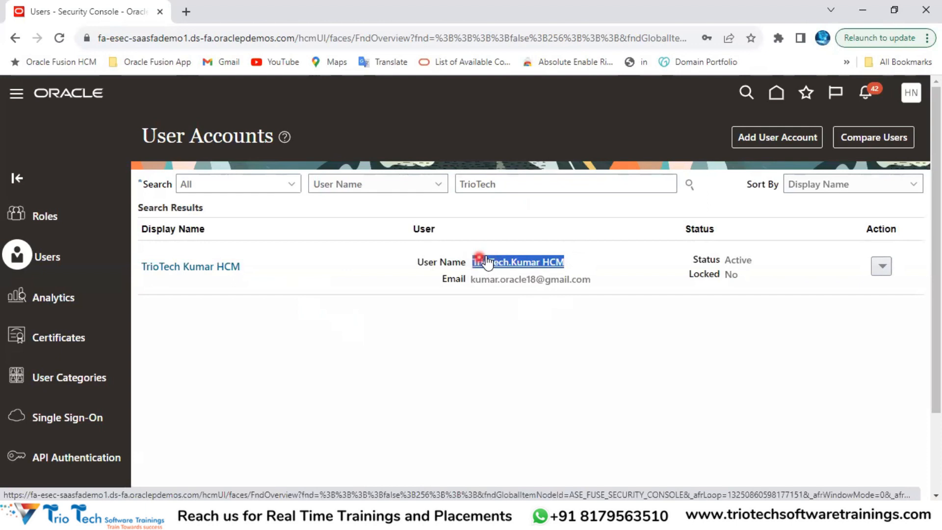
{"action": "left_click", "coordinate": [509, 342]}
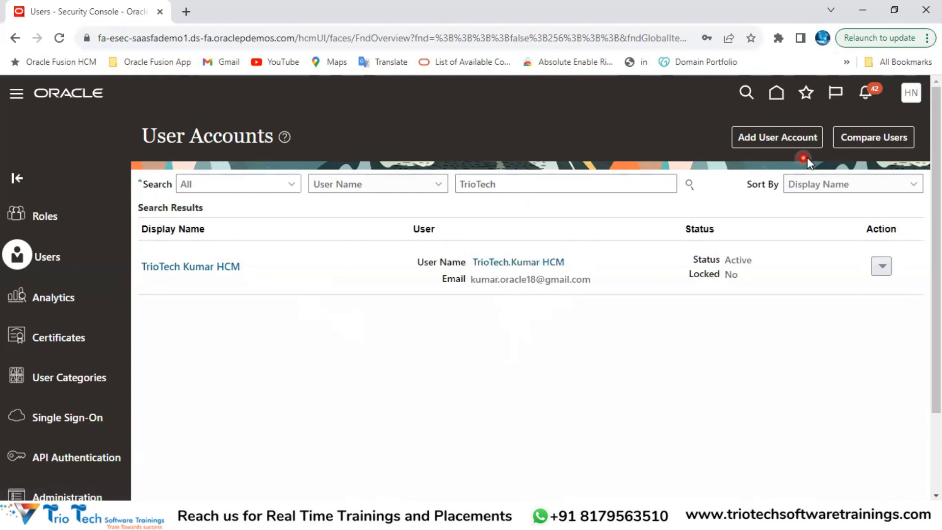
{"action": "left_click", "coordinate": [910, 97]}
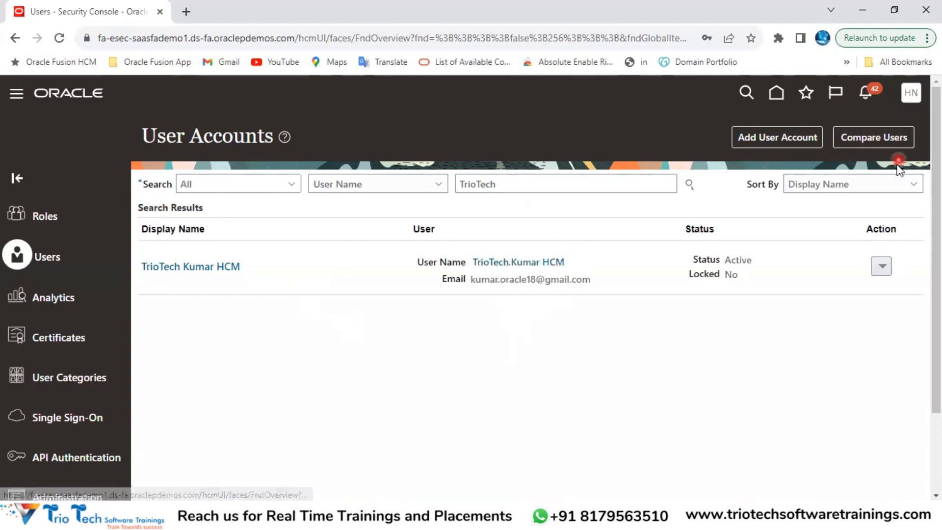
{"action": "left_click", "coordinate": [888, 130]}
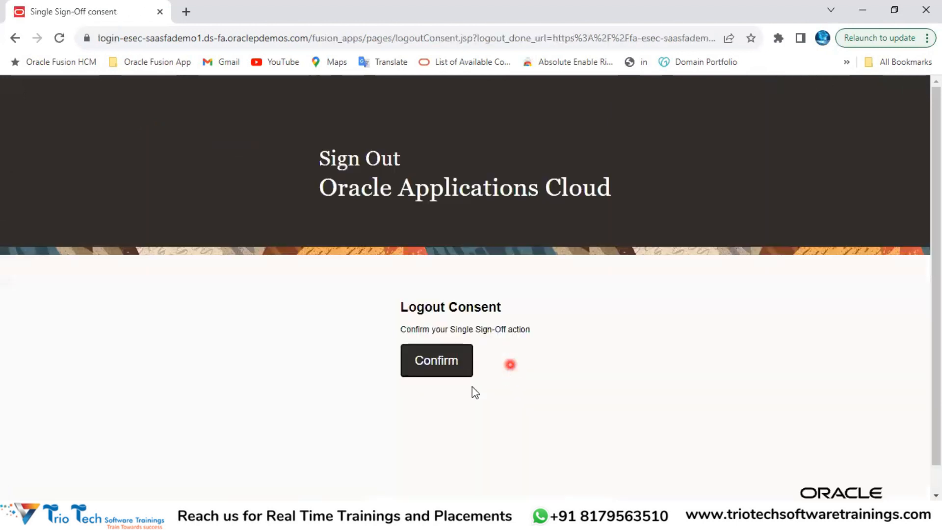
Step: Confirm sign-out and sign in as the new user with the pasted User ID and new password
{"action": "left_click", "coordinate": [435, 366]}
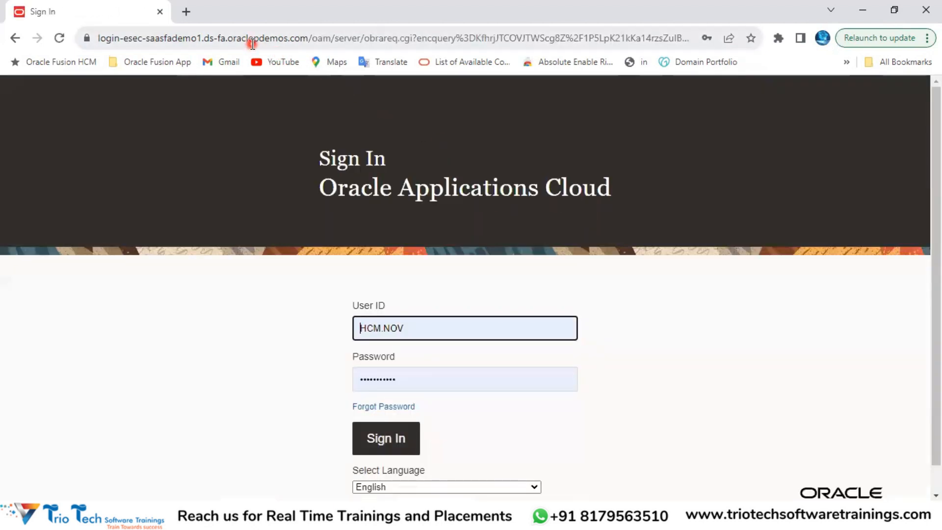
{"action": "left_click", "coordinate": [254, 39]}
{"action": "left_click_drag", "start_coordinate": [424, 328], "coordinate": [345, 323]}
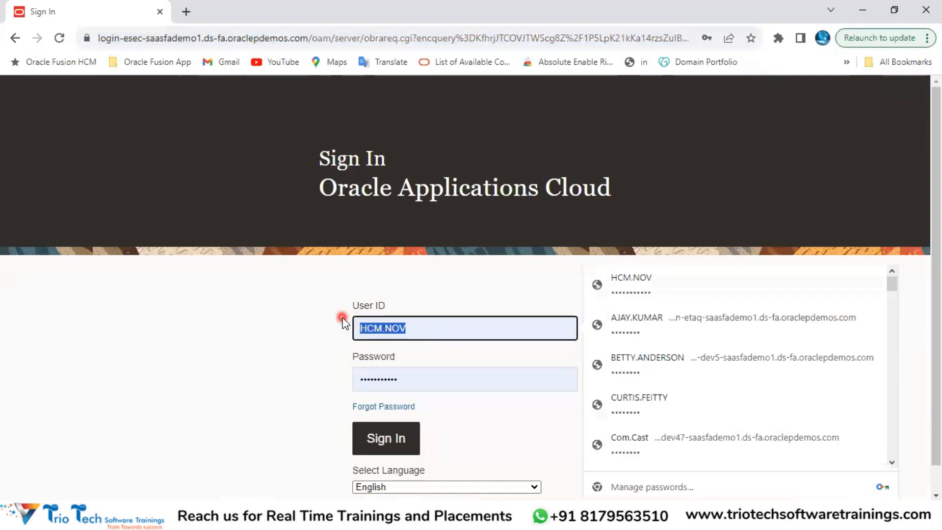
{"action": "key", "text": "ctrl+v"}
{"action": "double_click", "coordinate": [406, 378]}
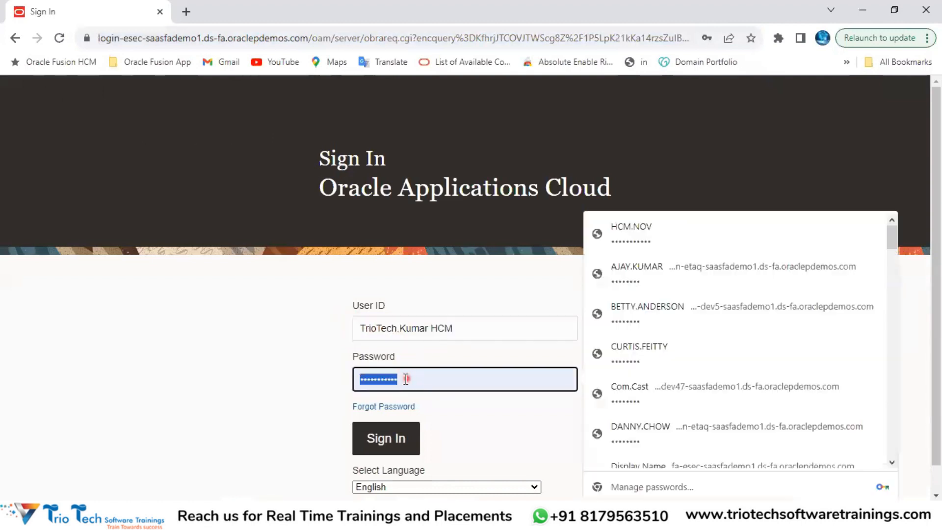
{"action": "key", "text": "BackSpace"}
{"action": "type", "text": "a"}
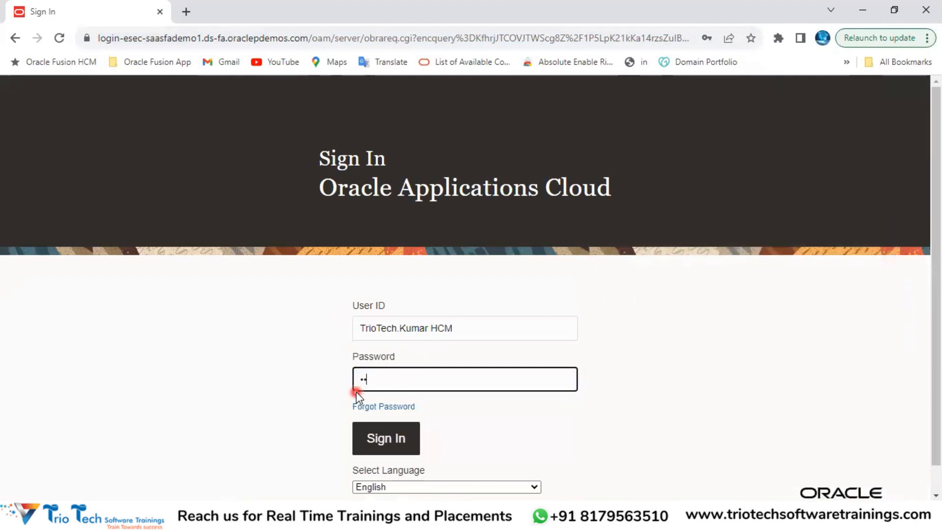
{"action": "type", "text": "12"}
{"action": "left_click", "coordinate": [753, 300]}
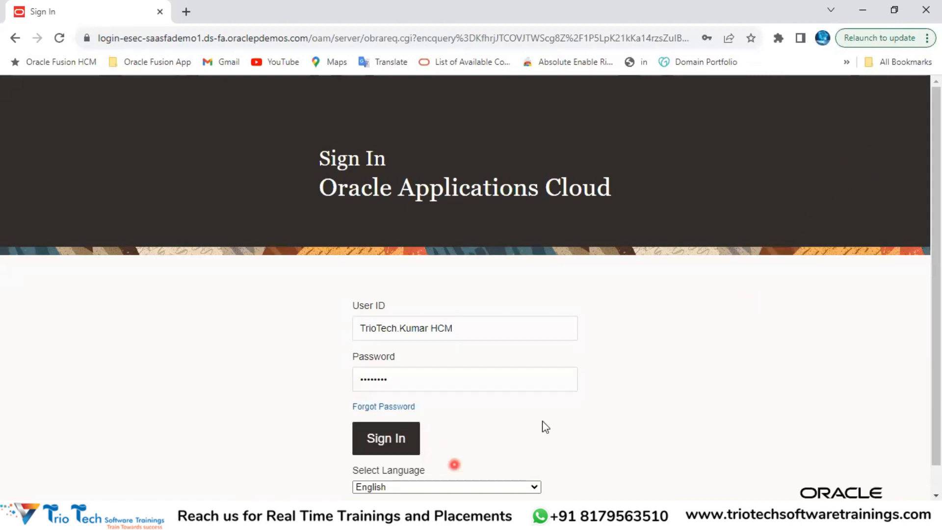
{"action": "left_click", "coordinate": [561, 372]}
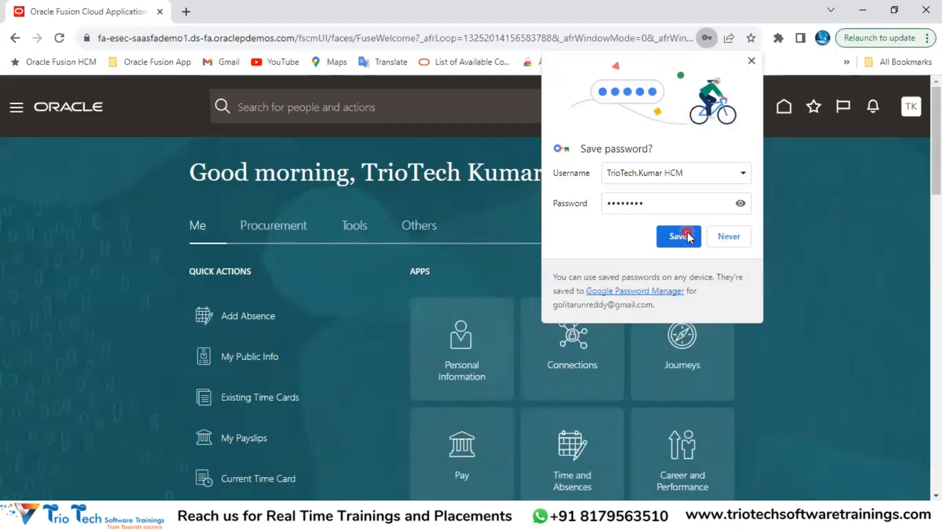
{"action": "left_click", "coordinate": [687, 235]}
{"action": "left_click", "coordinate": [653, 298]}
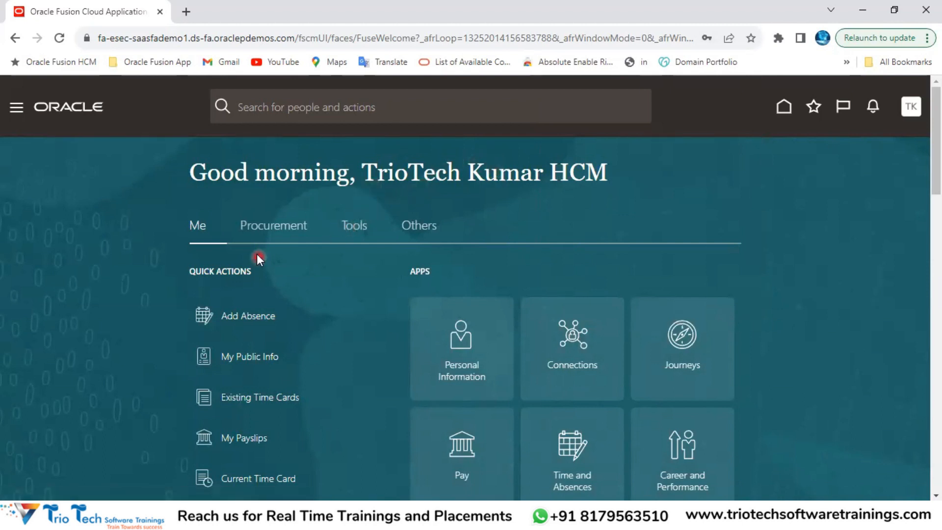
Step: Cycle through the Procurement, Tools, Others and Me app groups on the home page
{"action": "left_click", "coordinate": [273, 230]}
{"action": "left_click", "coordinate": [356, 230]}
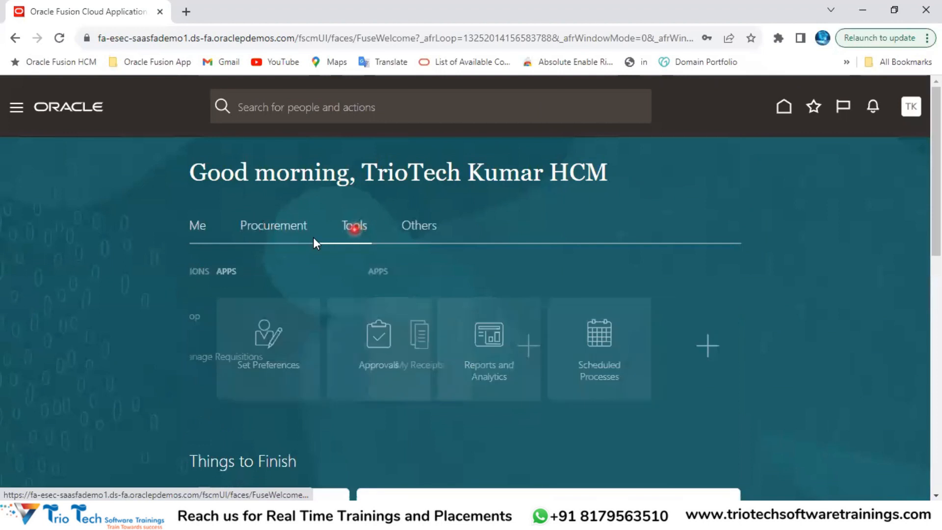
{"action": "left_click", "coordinate": [416, 230]}
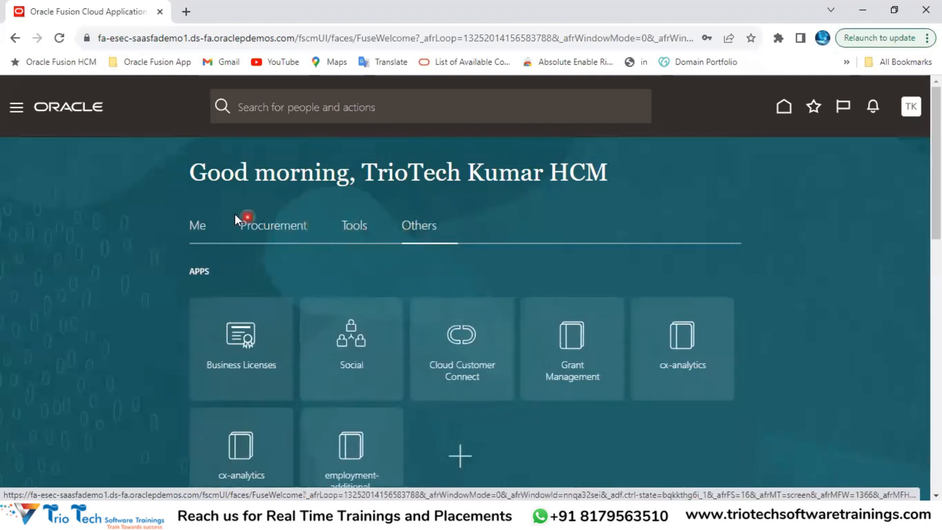
{"action": "left_click", "coordinate": [200, 226]}
{"action": "left_click", "coordinate": [267, 230]}
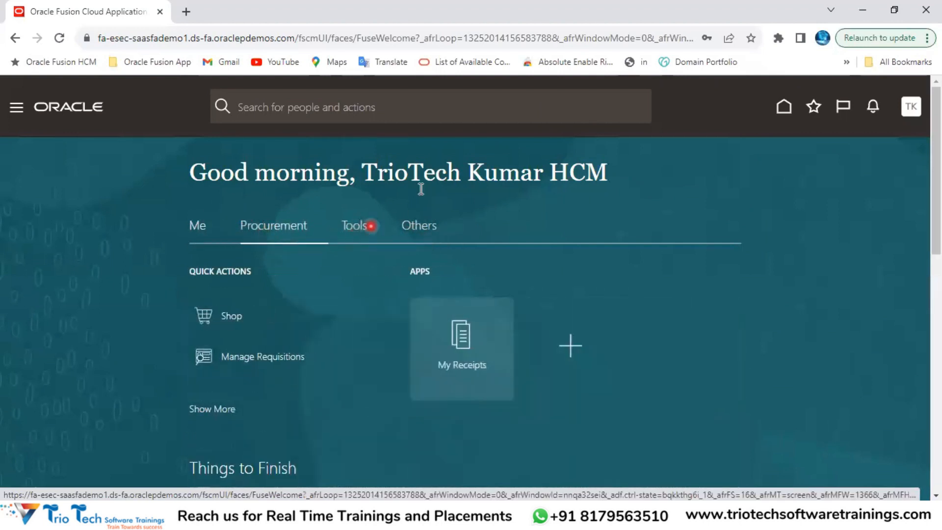
{"action": "left_click_drag", "start_coordinate": [391, 172], "coordinate": [579, 182]}
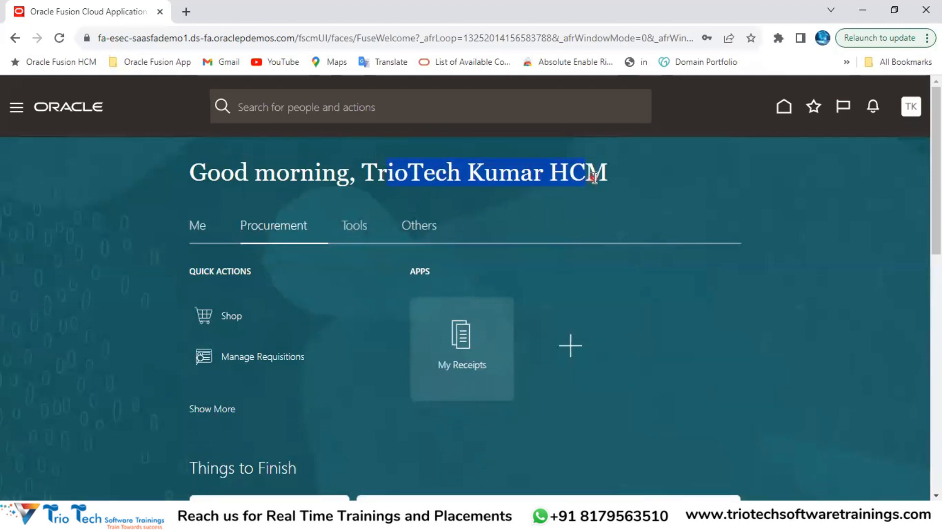
{"action": "left_click", "coordinate": [348, 233]}
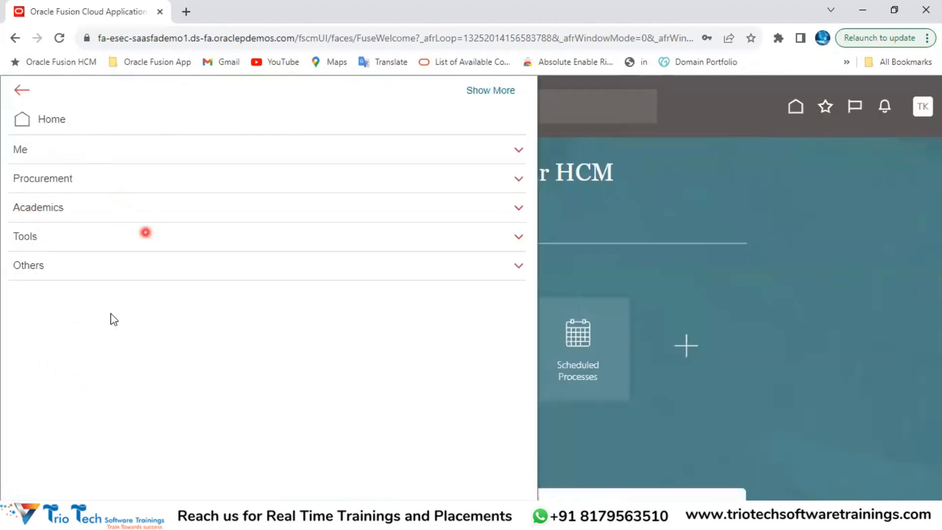
Step: Glance at the settings and actions list, then show the Me, Procurement, Tools and Others groups
{"action": "left_click", "coordinate": [882, 202]}
{"action": "left_click", "coordinate": [920, 109]}
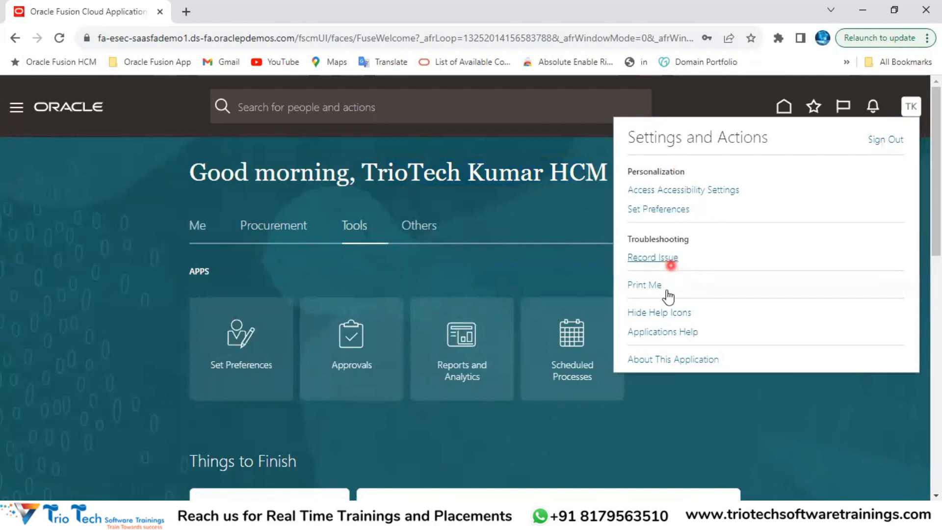
{"action": "left_click", "coordinate": [820, 397]}
{"action": "double_click", "coordinate": [491, 172]}
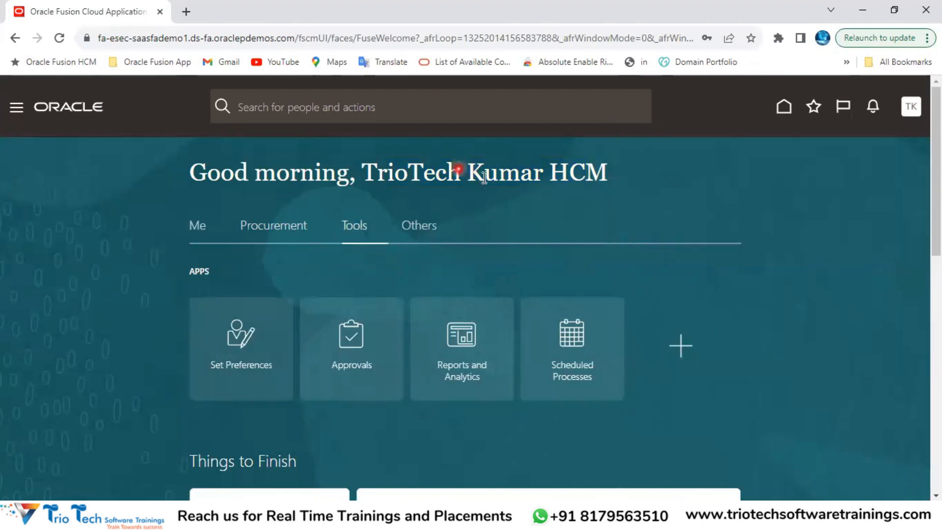
{"action": "left_click", "coordinate": [198, 227]}
{"action": "left_click", "coordinate": [272, 225]}
{"action": "left_click", "coordinate": [353, 227]}
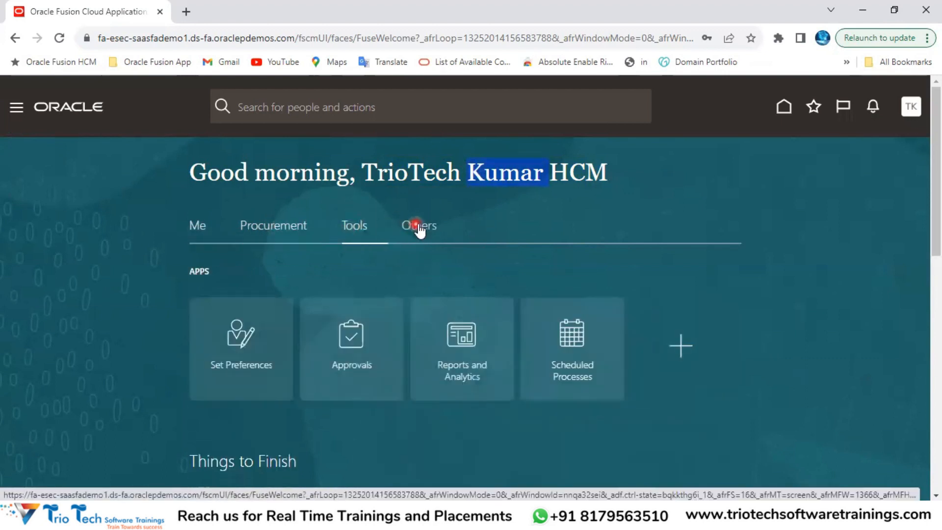
{"action": "left_click", "coordinate": [419, 227]}
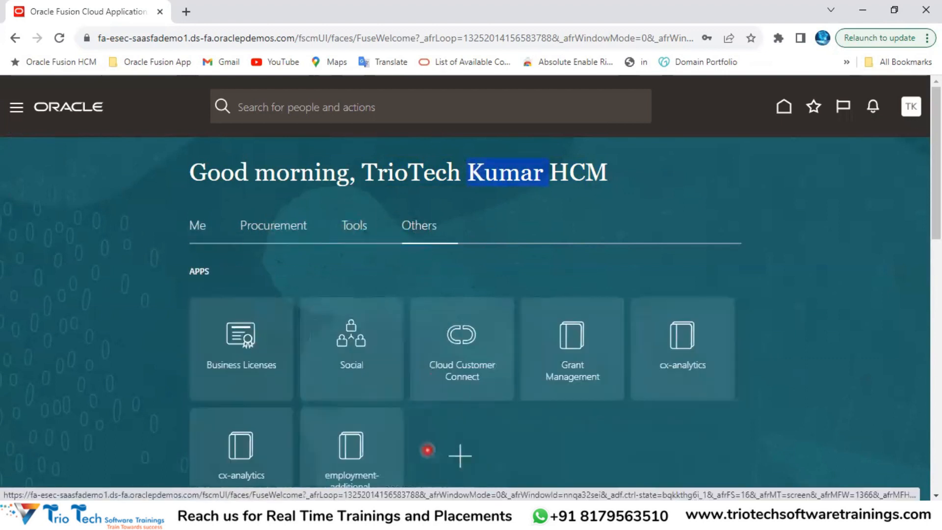
Step: Switch to the Day 3 notes workbook in Excel at the Security Administration heading
{"action": "left_click", "coordinate": [419, 515]}
{"action": "left_click", "coordinate": [382, 478]}
{"action": "left_click", "coordinate": [176, 110]}
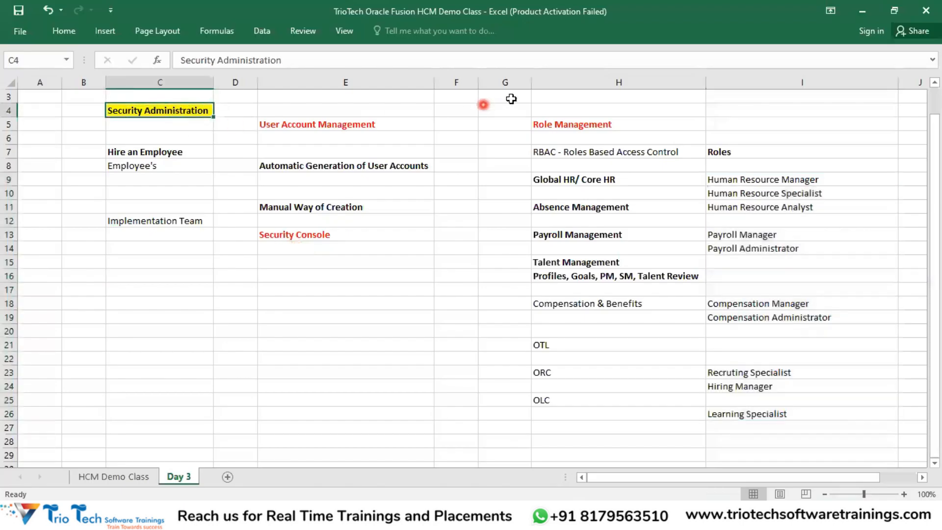
Step: Highlight the Role Management notes (H4:I8) and Security Console notes (E11:E15), then return to Oracle
{"action": "left_click_drag", "start_coordinate": [560, 112], "coordinate": [724, 166]}
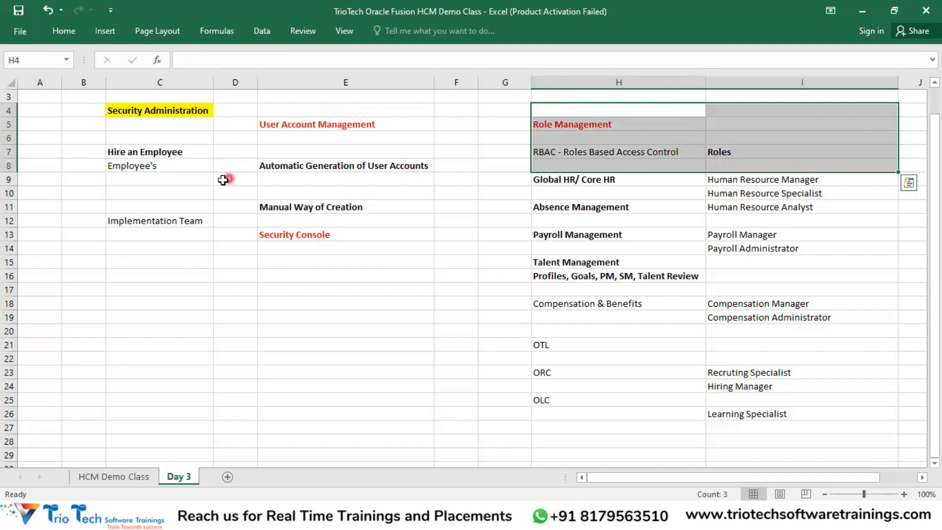
{"action": "left_click_drag", "start_coordinate": [282, 208], "coordinate": [304, 253]}
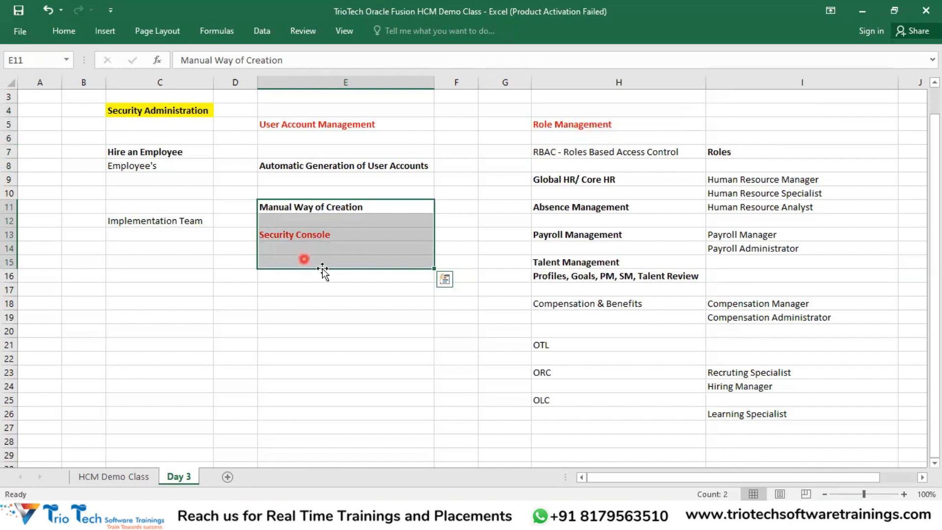
{"action": "left_click", "coordinate": [407, 517]}
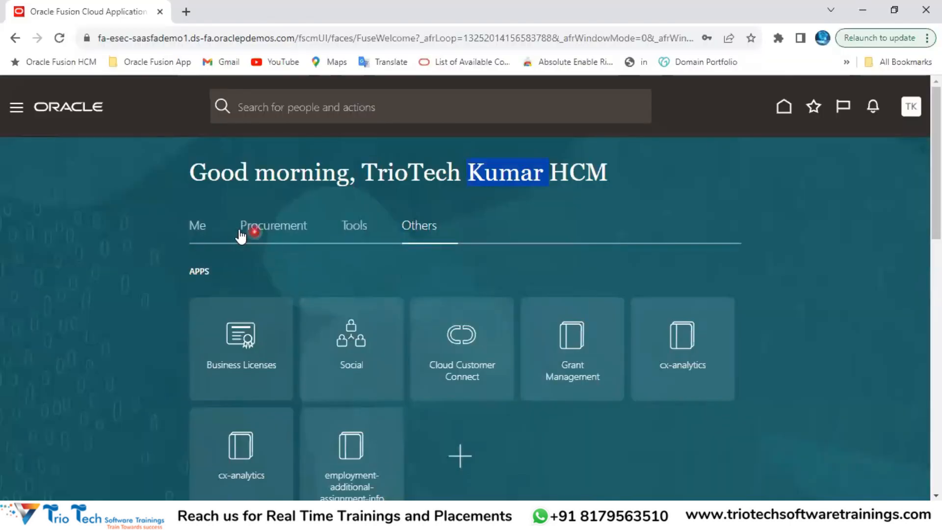
Step: Switch the home page through Procurement and Tools back to the Me group
{"action": "left_click", "coordinate": [205, 228]}
{"action": "left_click", "coordinate": [285, 231]}
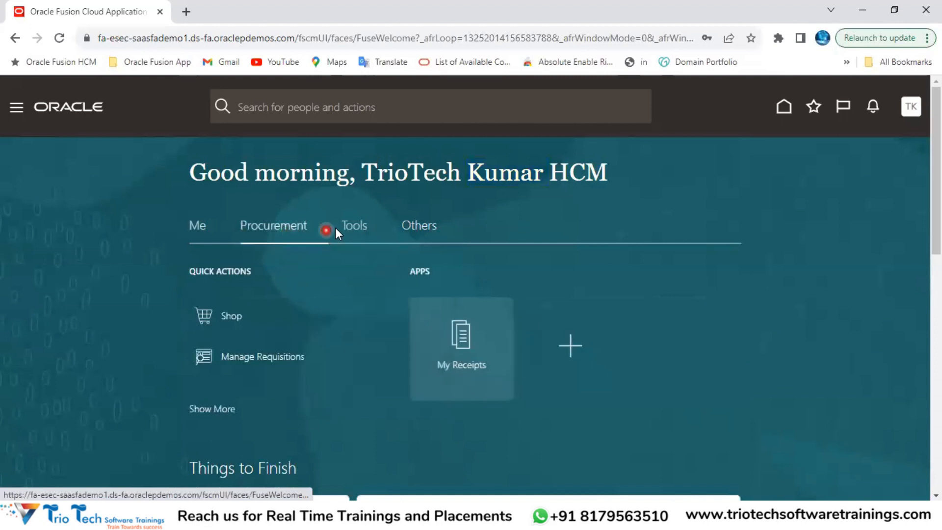
{"action": "left_click", "coordinate": [350, 230]}
{"action": "left_click", "coordinate": [199, 230]}
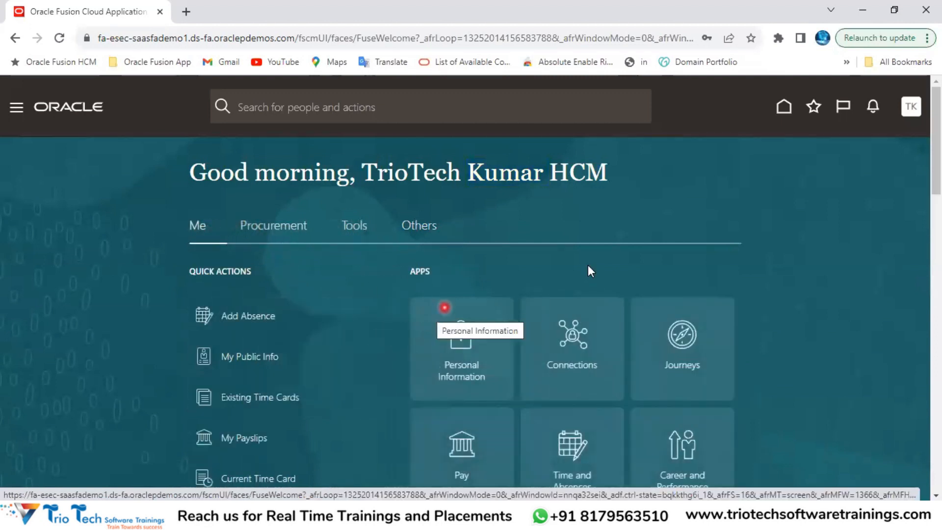
{"action": "left_click", "coordinate": [913, 111]}
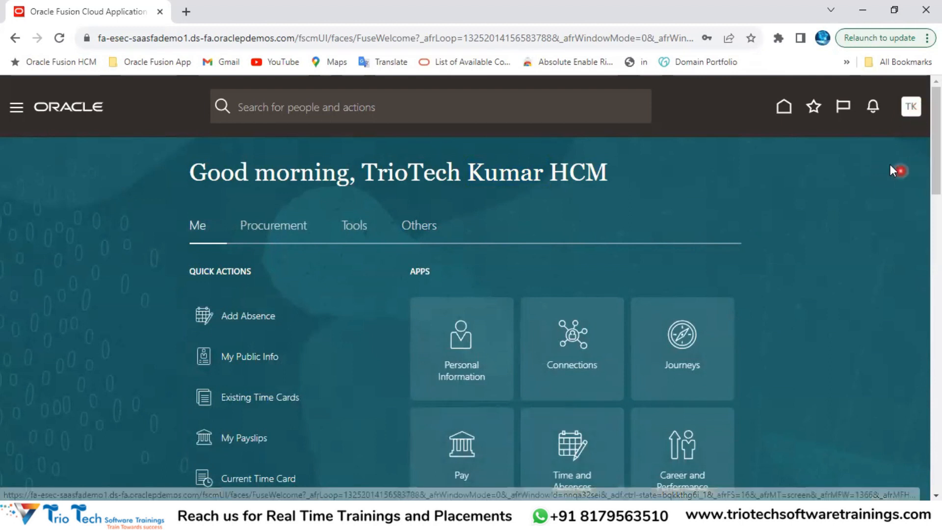
Step: Sign out, then sign back in using the saved HCM user login from the browser
{"action": "left_click", "coordinate": [883, 141]}
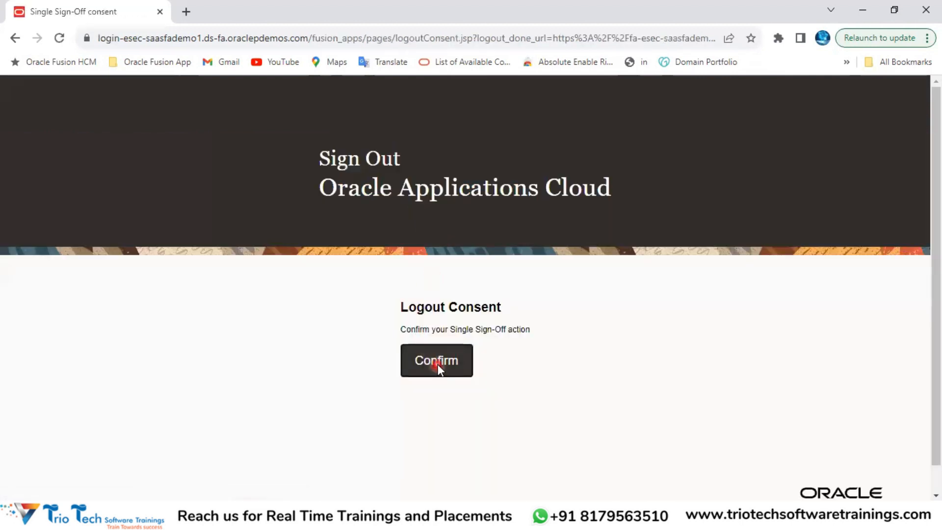
{"action": "left_click", "coordinate": [437, 365]}
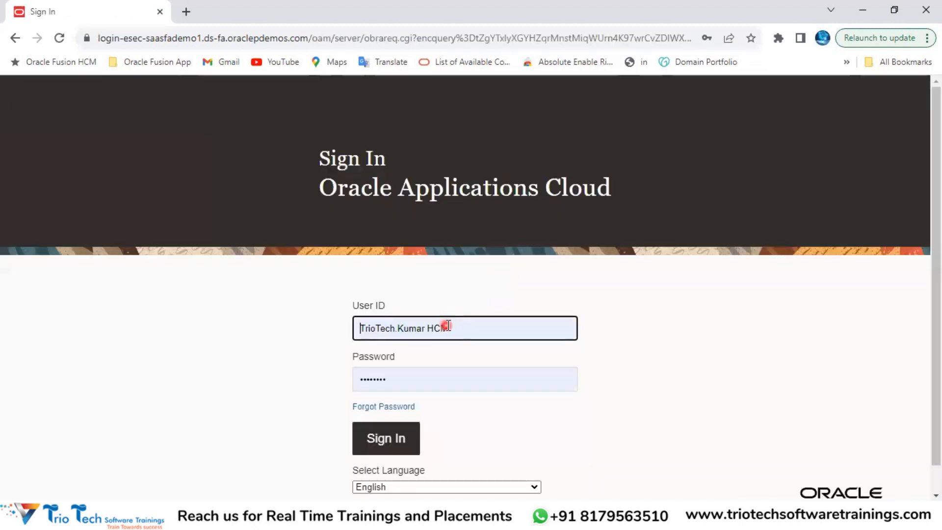
{"action": "triple_click", "coordinate": [447, 325]}
{"action": "key", "text": "BackSpace"}
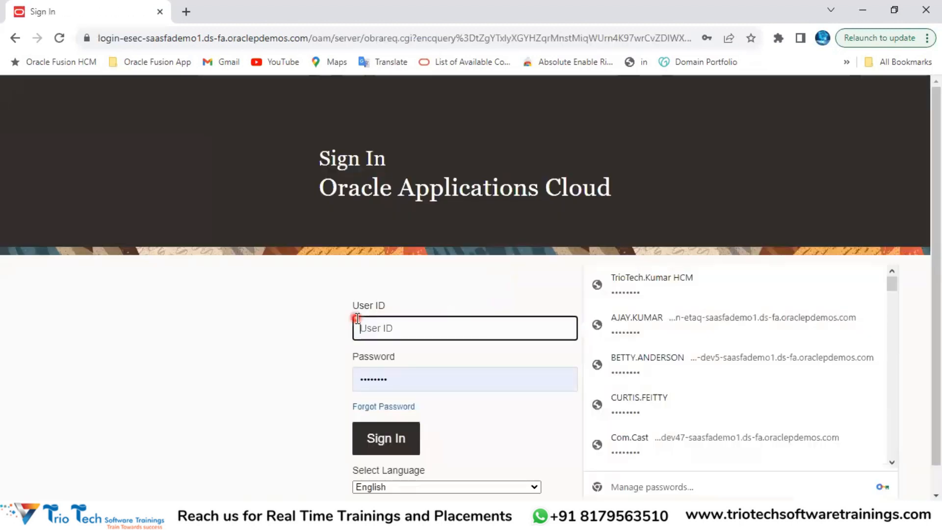
{"action": "type", "text": "HCM.NOV"}
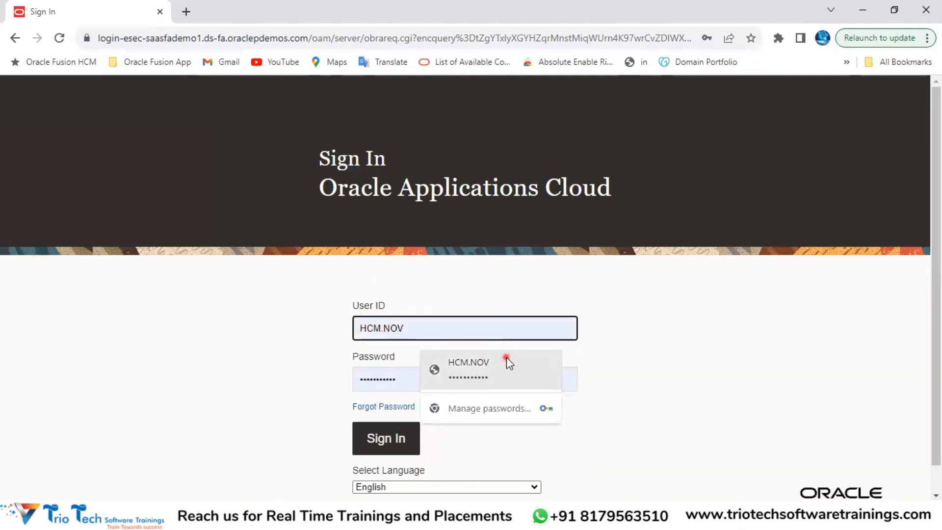
{"action": "left_click", "coordinate": [506, 357]}
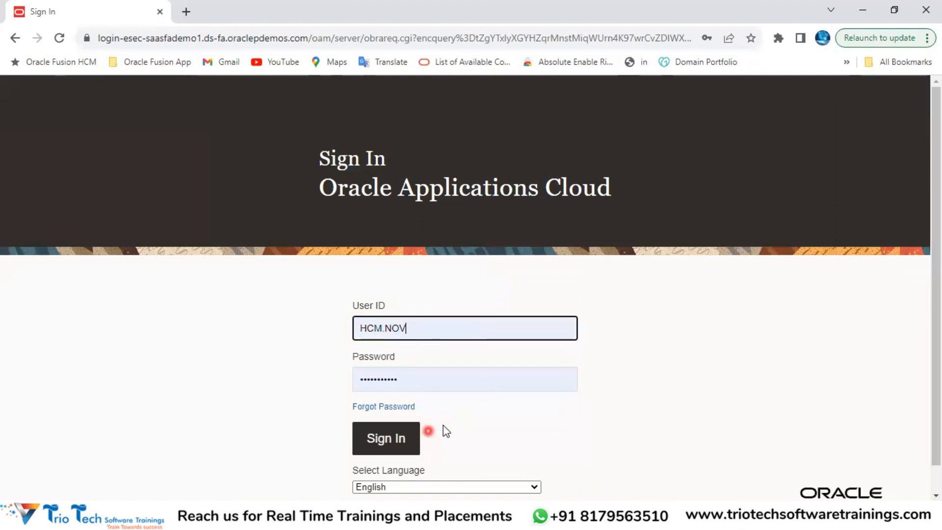
{"action": "left_click", "coordinate": [400, 437]}
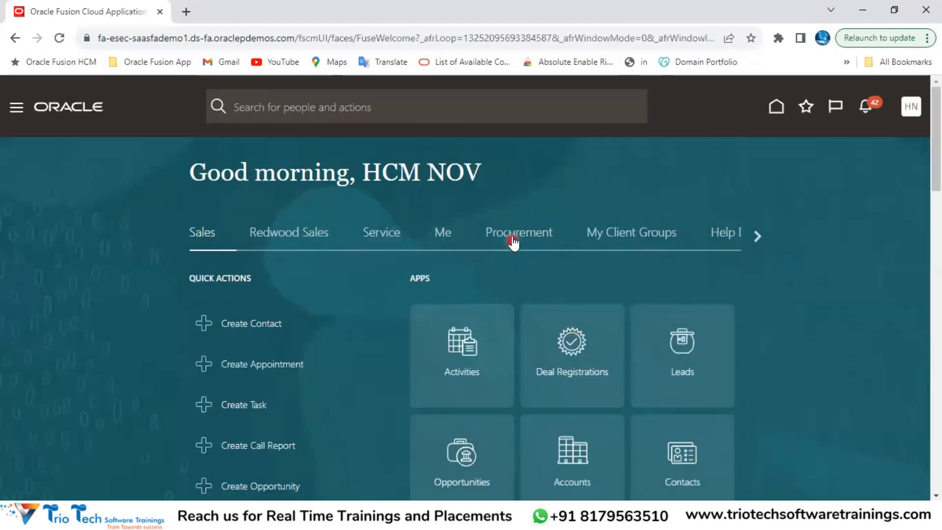
Step: Page through the home page app groups past Procurement and My Client Groups
{"action": "left_click", "coordinate": [513, 235]}
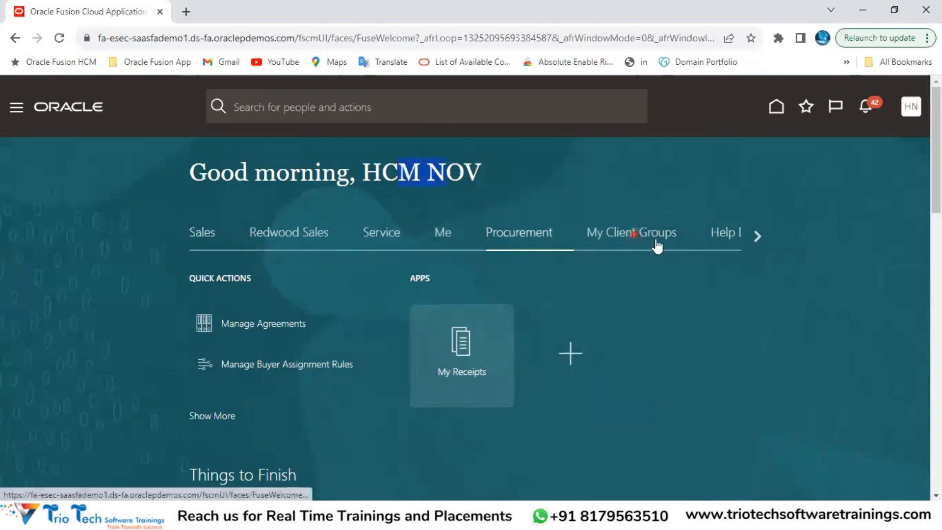
{"action": "left_click", "coordinate": [652, 244]}
{"action": "left_click", "coordinate": [758, 236]}
{"action": "left_click", "coordinate": [757, 238]}
{"action": "left_click", "coordinate": [758, 239]}
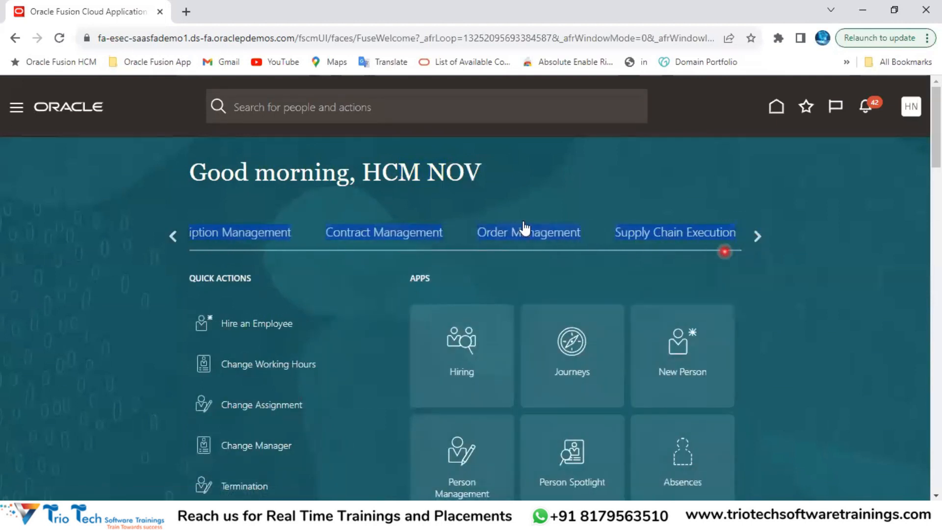
{"action": "left_click", "coordinate": [511, 165]}
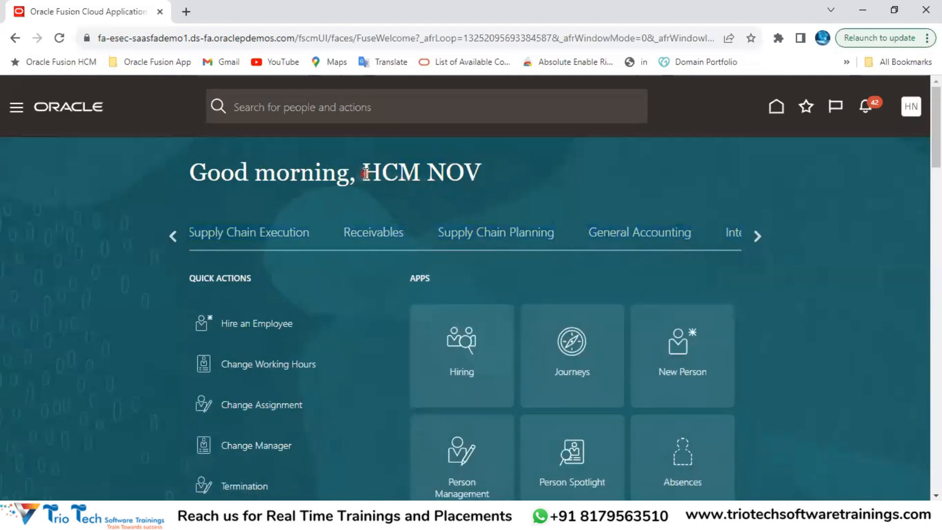
{"action": "left_click", "coordinate": [162, 38]}
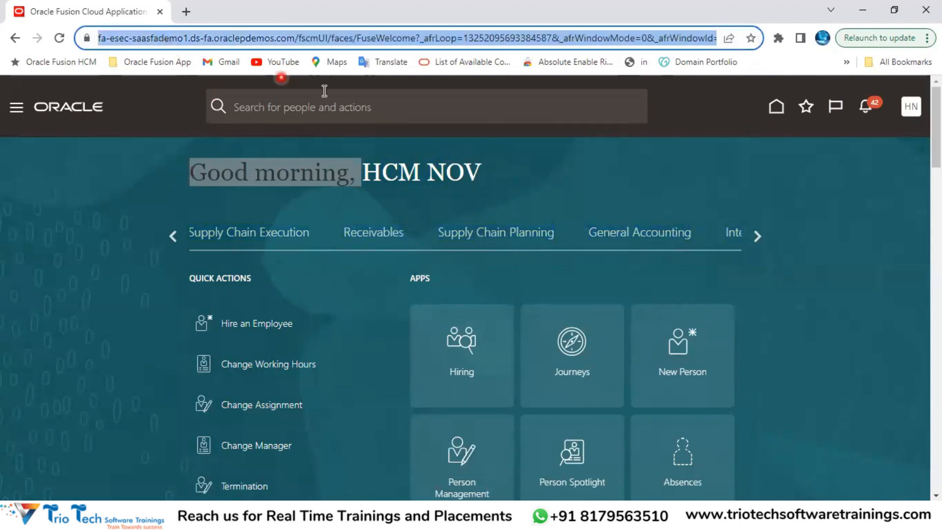
{"action": "left_click", "coordinate": [497, 177]}
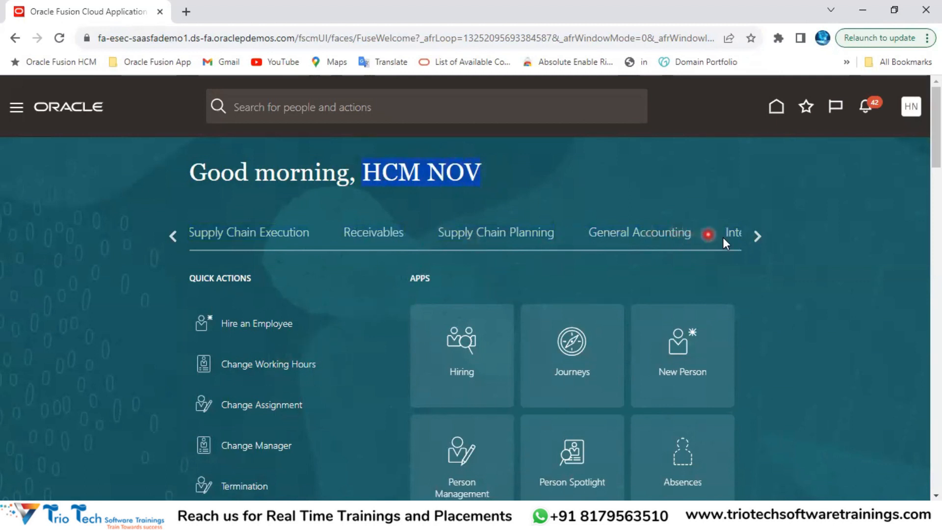
Step: Page on to the Tools group and open its Security Console tile
{"action": "left_click", "coordinate": [756, 239]}
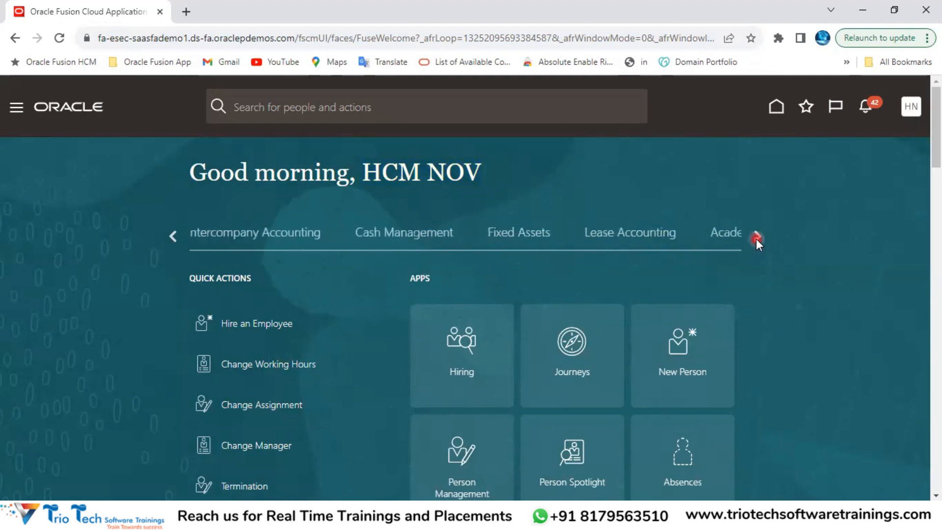
{"action": "left_click", "coordinate": [756, 238]}
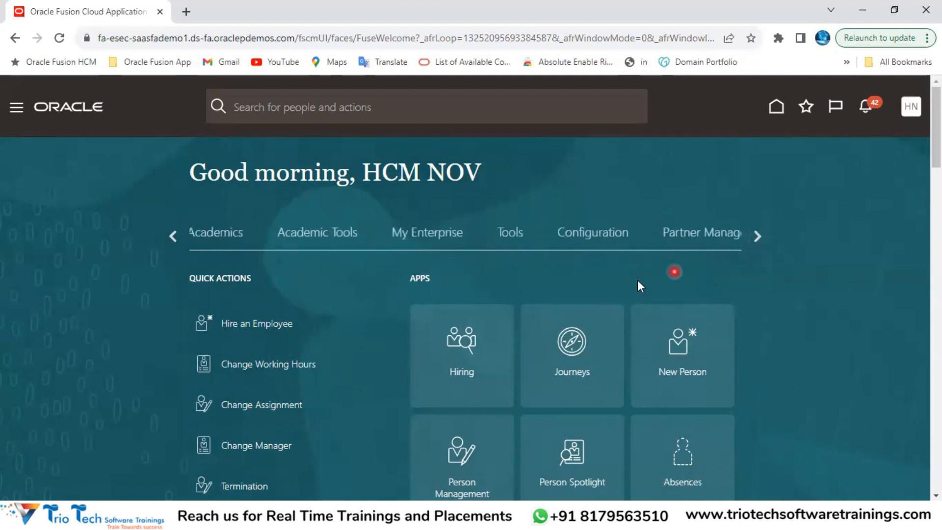
{"action": "left_click", "coordinate": [510, 240]}
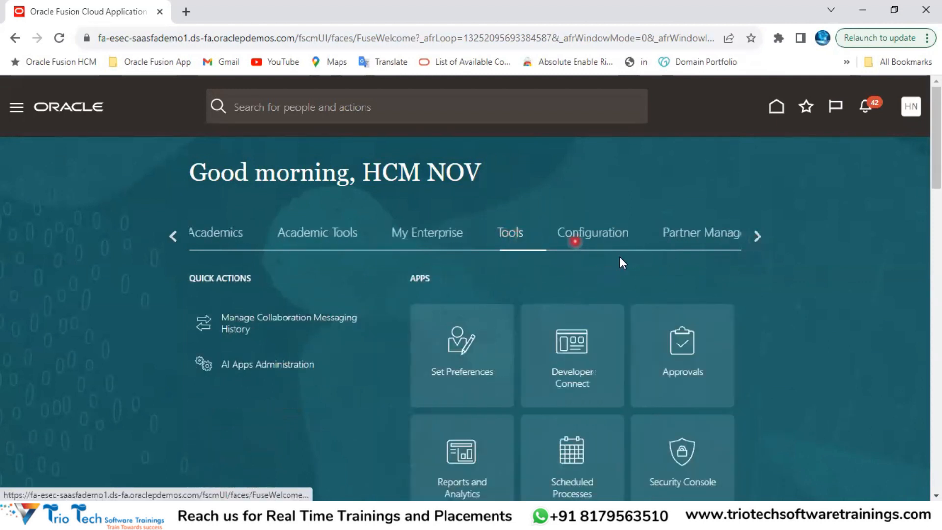
{"action": "scroll", "coordinate": [753, 329], "scroll_direction": "down", "scroll_amount": 1}
{"action": "scroll", "coordinate": [753, 329], "scroll_direction": "down", "scroll_amount": 1}
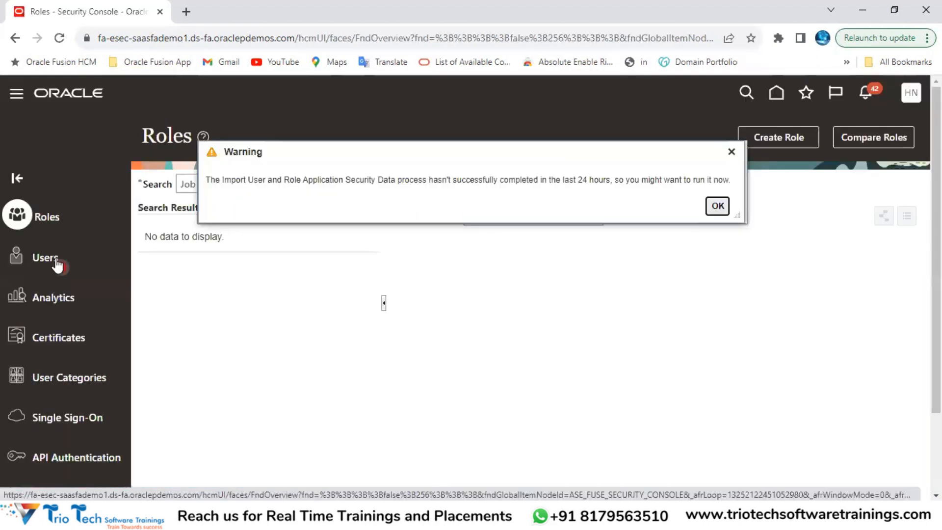
Step: Dismiss the import warning, go to User Accounts and search for 'T'
{"action": "left_click", "coordinate": [53, 259]}
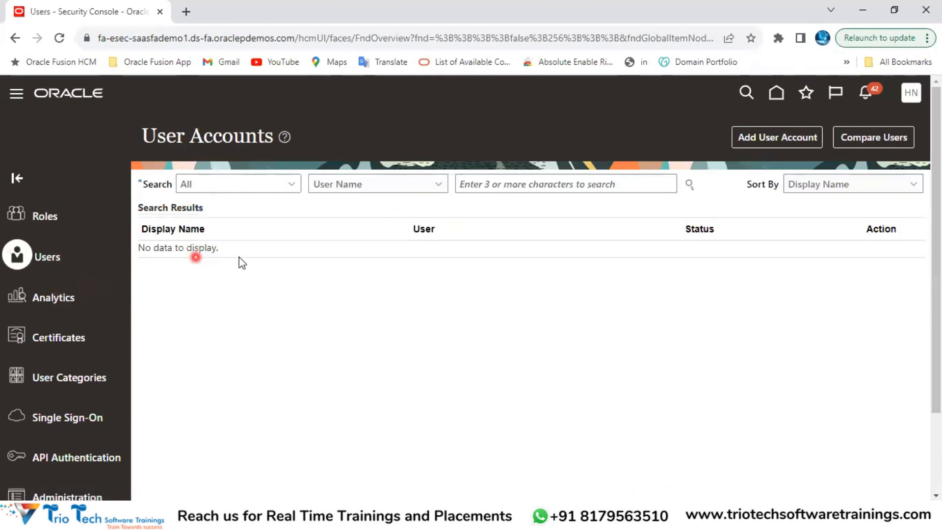
{"action": "left_click", "coordinate": [517, 184]}
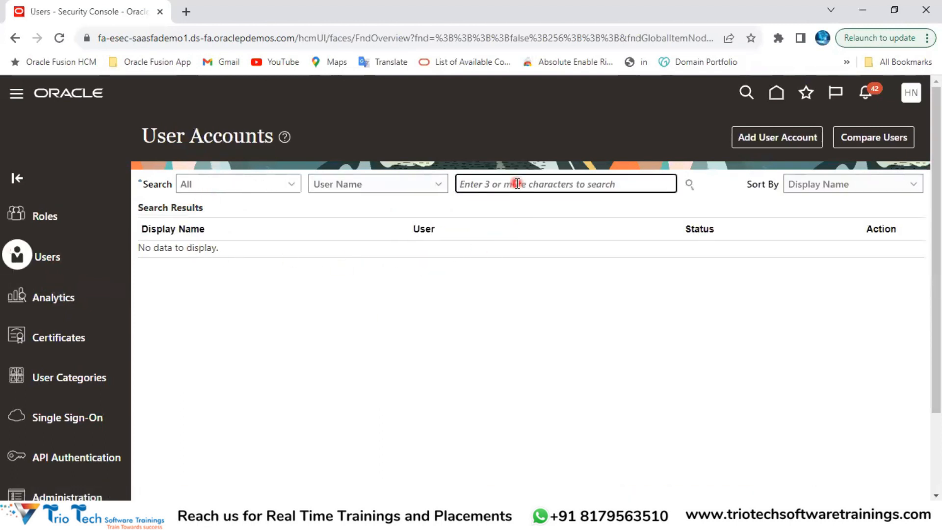
{"action": "type", "text": "Trio"}
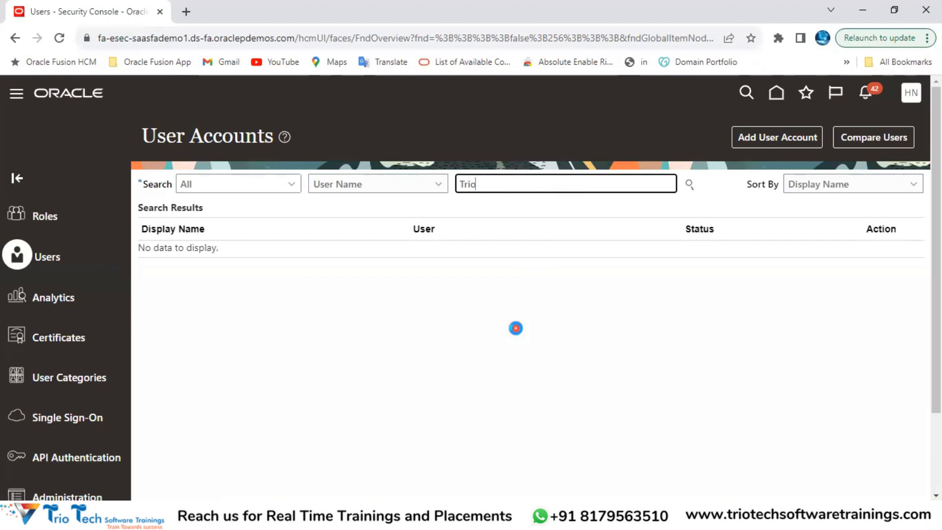
{"action": "left_click", "coordinate": [508, 330]}
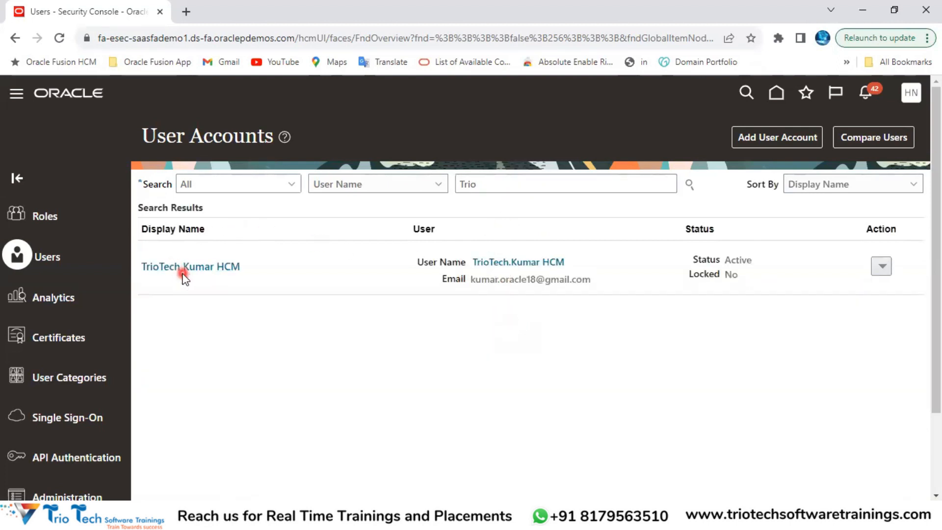
Step: Open the found user's User Account Details from the search results
{"action": "left_click", "coordinate": [177, 39]}
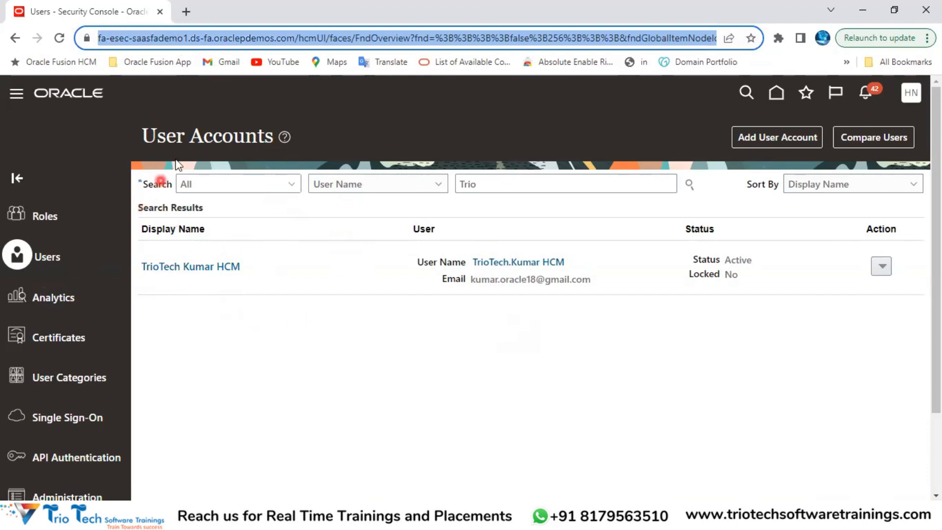
{"action": "double_click", "coordinate": [166, 136]}
{"action": "left_click_drag", "start_coordinate": [240, 147], "coordinate": [243, 147]}
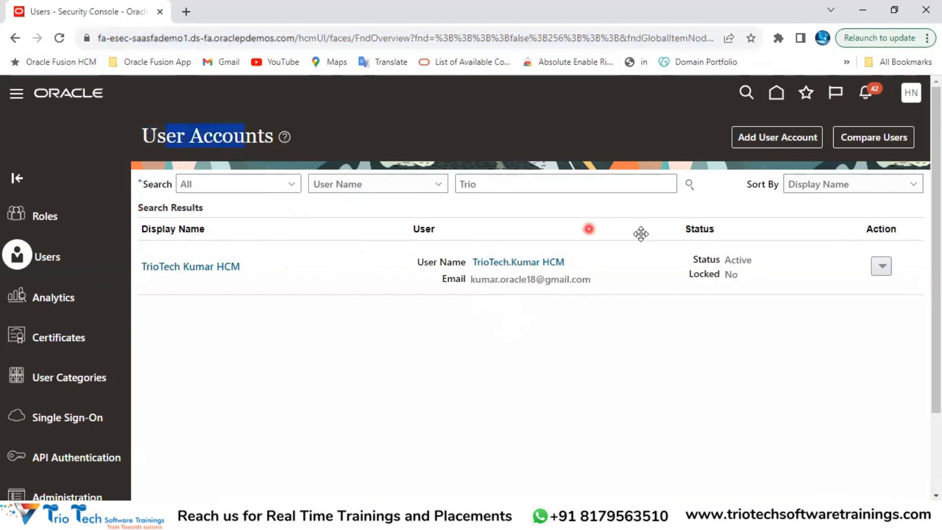
{"action": "left_click", "coordinate": [491, 185]}
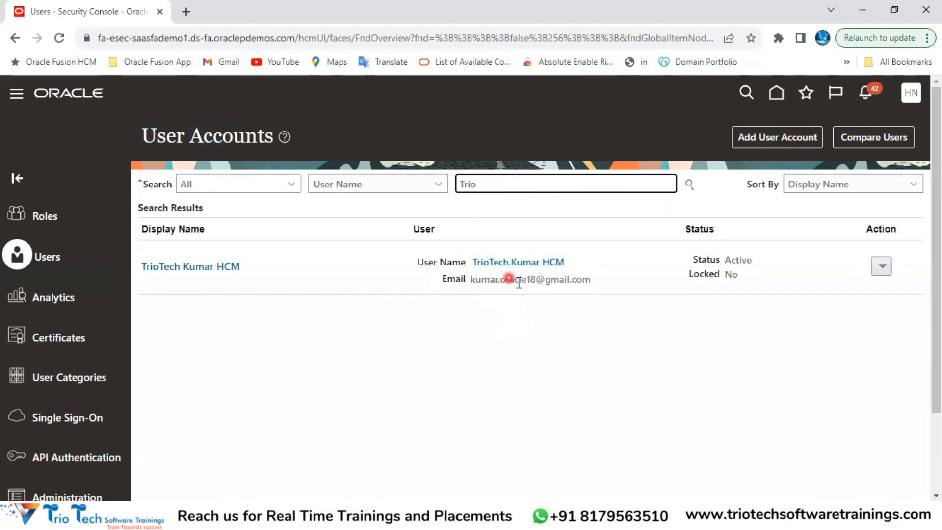
{"action": "left_click", "coordinate": [212, 270]}
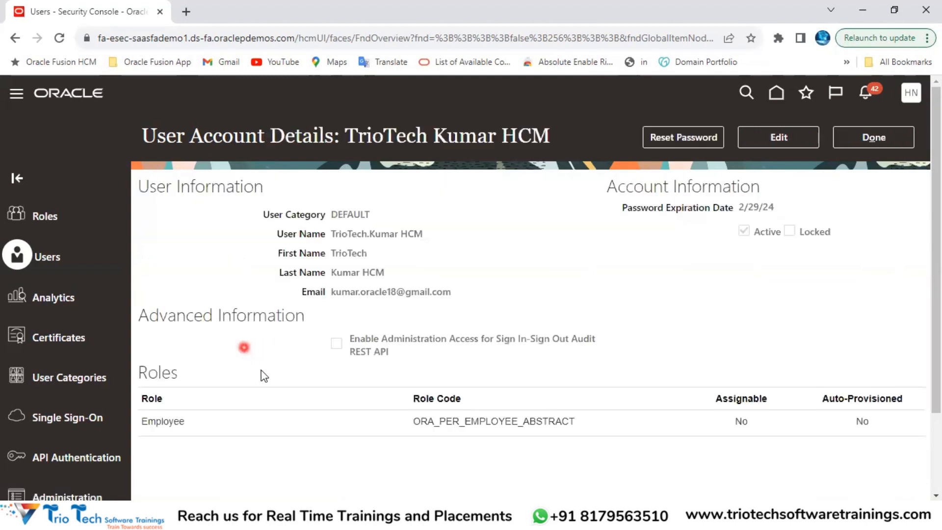
Step: Open Edit User Account and point out the user name, first name, last name and email fields
{"action": "left_click_drag", "start_coordinate": [206, 136], "coordinate": [329, 141]}
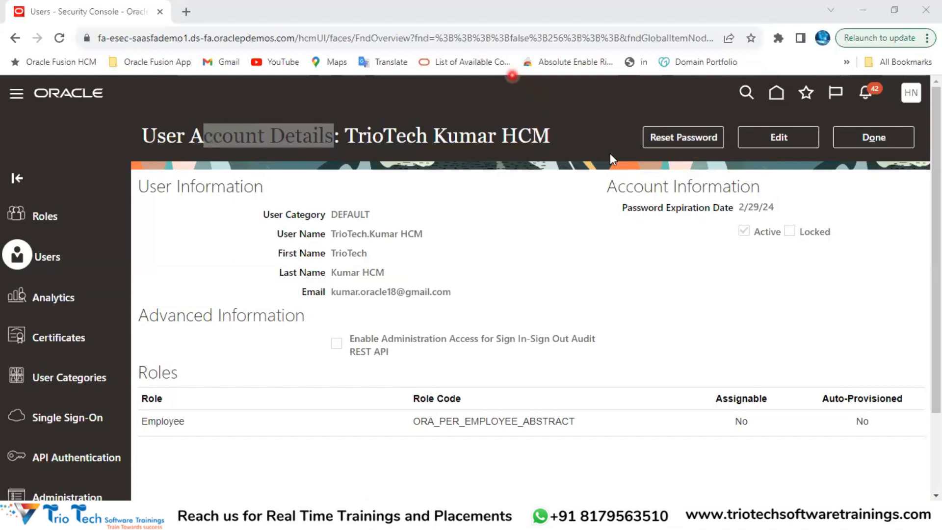
{"action": "left_click", "coordinate": [787, 140]}
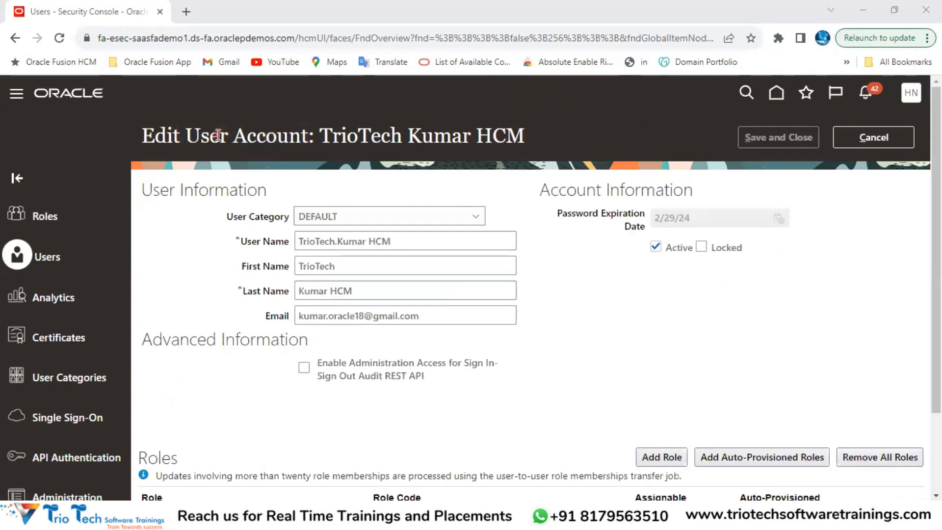
{"action": "double_click", "coordinate": [445, 135]}
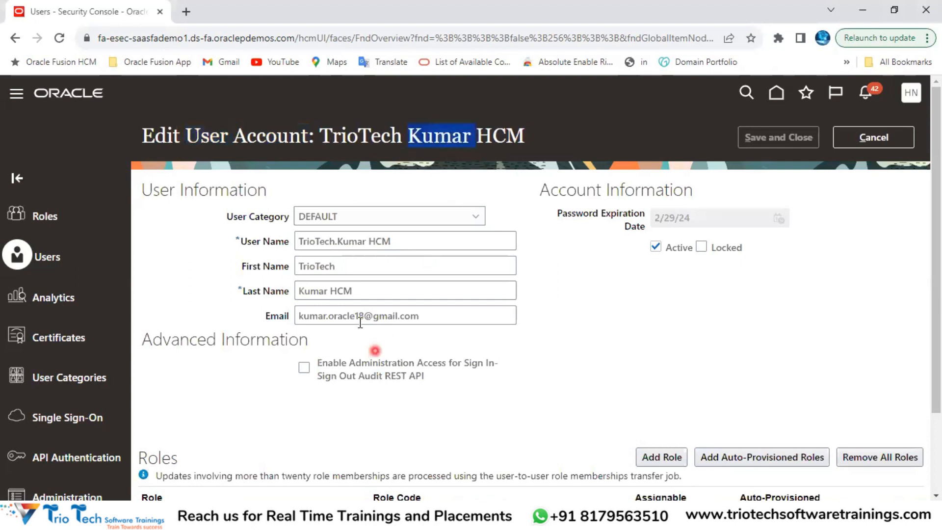
{"action": "left_click", "coordinate": [391, 240]}
{"action": "left_click", "coordinate": [379, 267]}
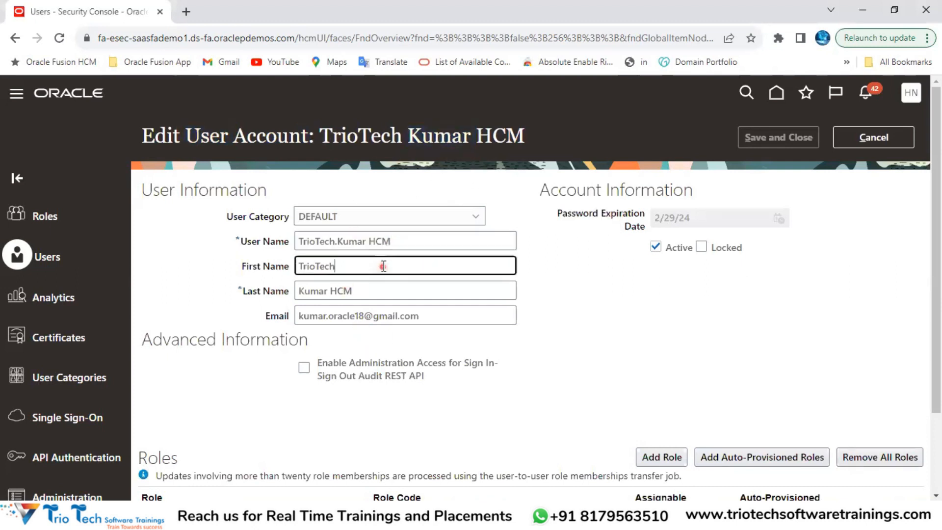
{"action": "left_click", "coordinate": [376, 295]}
{"action": "left_click", "coordinate": [401, 318]}
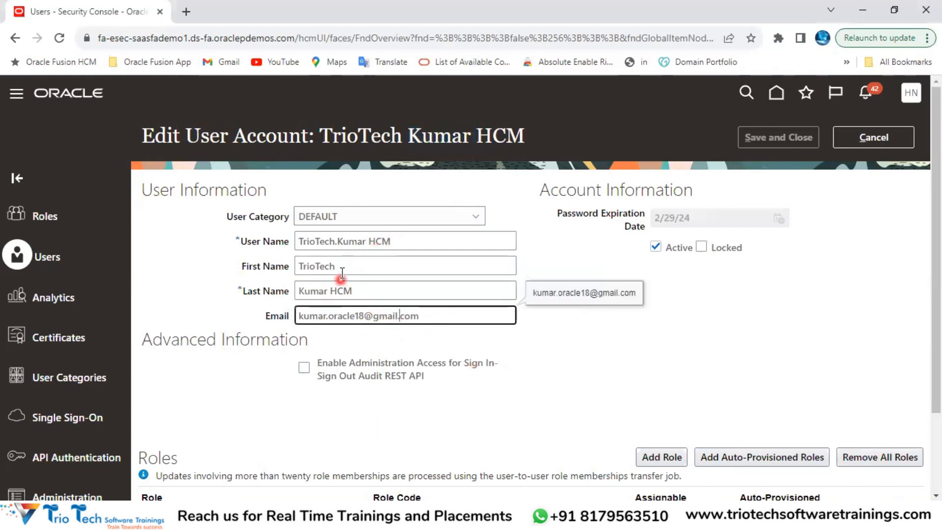
Step: Scroll to the Roles section showing the Employee role and start adding a role
{"action": "scroll", "coordinate": [617, 277], "scroll_direction": "down", "scroll_amount": 1}
{"action": "scroll", "coordinate": [717, 267], "scroll_direction": "up", "scroll_amount": 2}
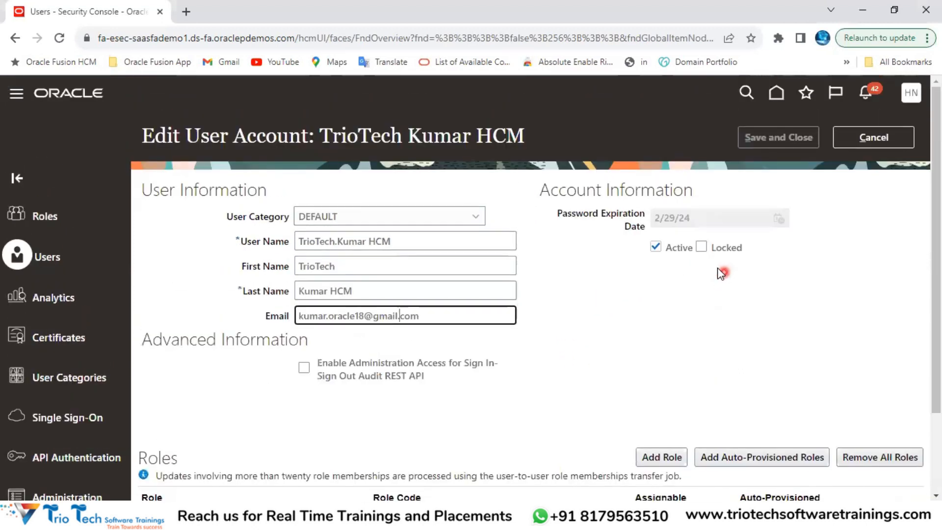
{"action": "scroll", "coordinate": [709, 267], "scroll_direction": "down", "scroll_amount": 2}
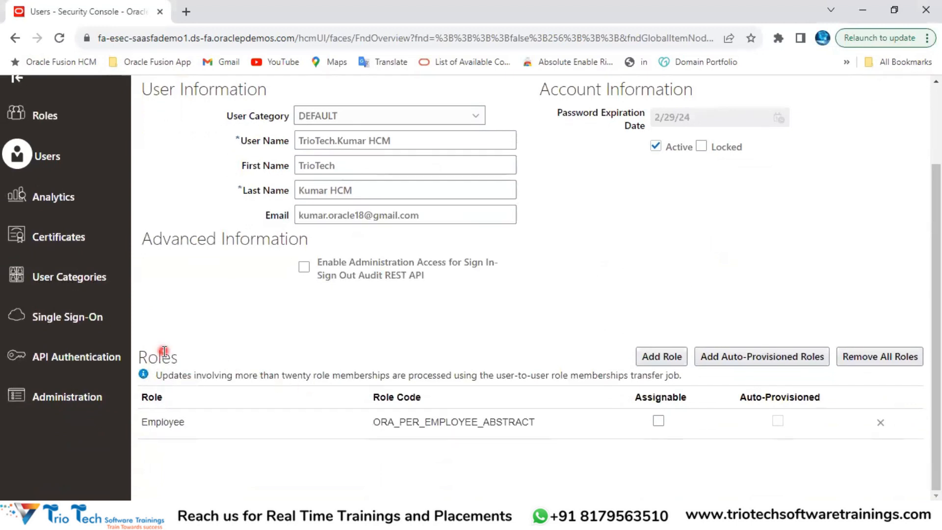
{"action": "double_click", "coordinate": [159, 356]}
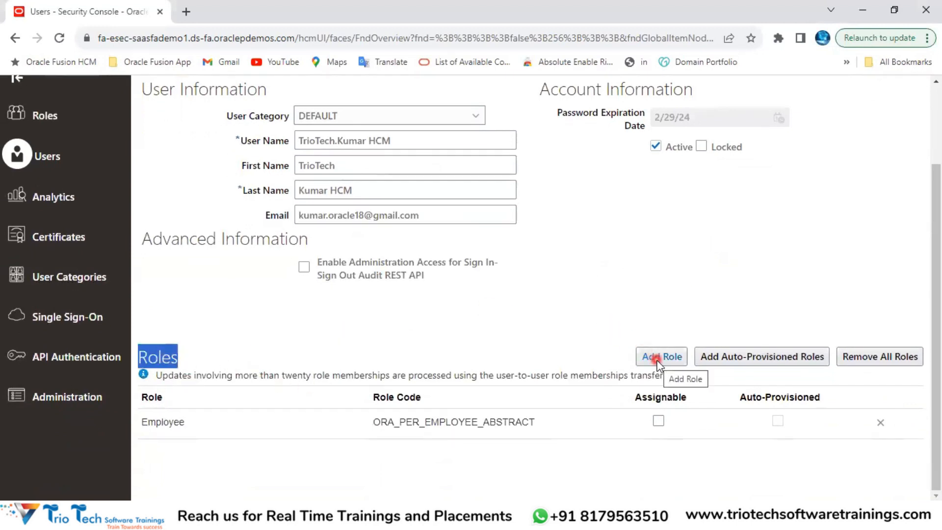
{"action": "scroll", "coordinate": [658, 290], "scroll_direction": "up", "scroll_amount": 3}
{"action": "left_click_drag", "start_coordinate": [341, 136], "coordinate": [458, 139]}
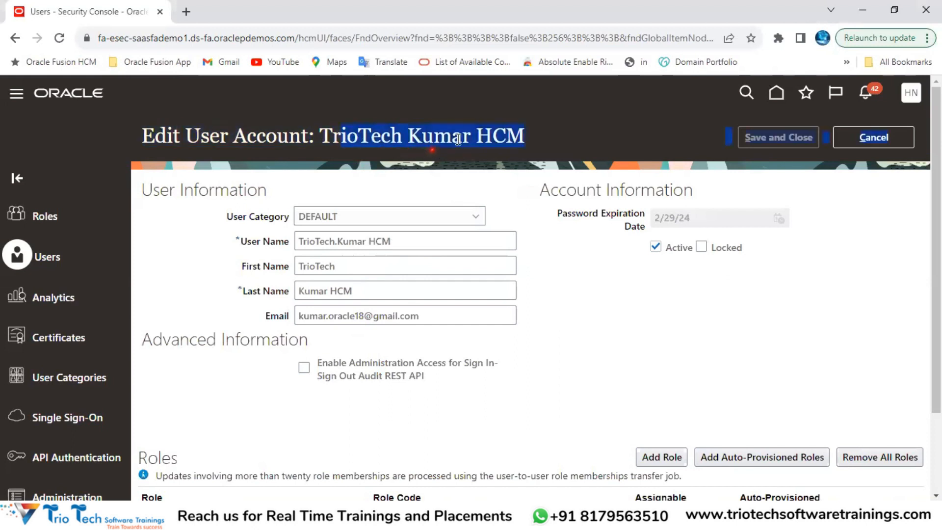
{"action": "scroll", "coordinate": [712, 300], "scroll_direction": "down", "scroll_amount": 3}
{"action": "left_click", "coordinate": [663, 356]}
Step: Copy 'Human Resource Manager' from the Excel notes, search it, and add it to the user's roles
{"action": "left_click", "coordinate": [420, 156]}
{"action": "left_click", "coordinate": [646, 253]}
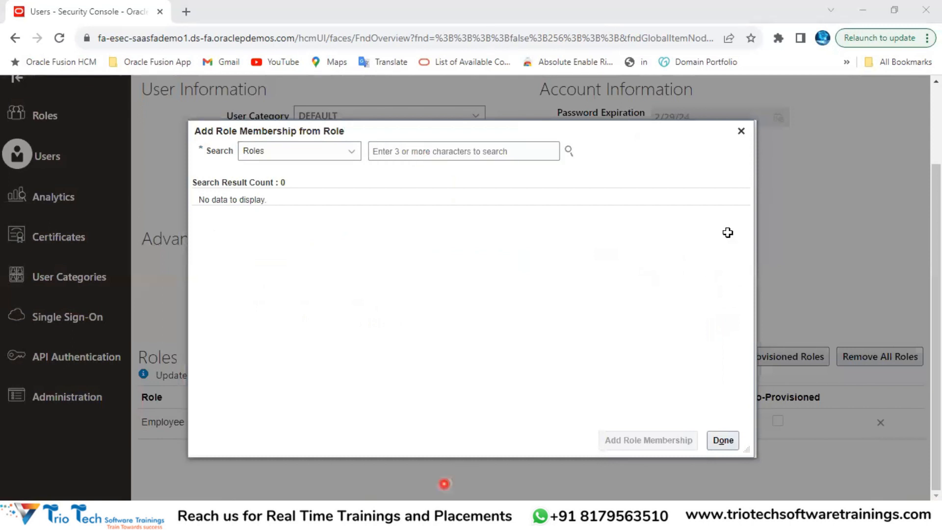
{"action": "left_click", "coordinate": [730, 182]}
{"action": "key", "text": "ctrl+c"}
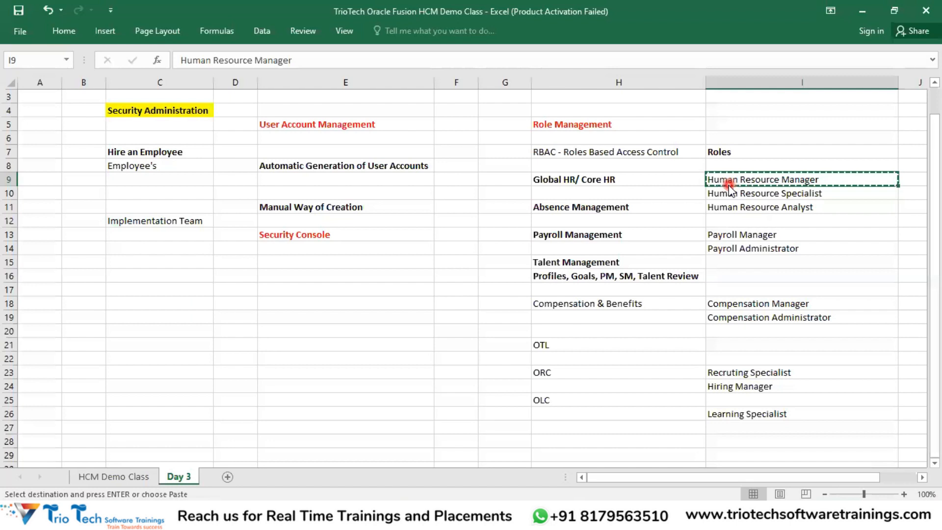
{"action": "key", "text": "alt+Tab"}
{"action": "key", "text": "alt+Tab"}
{"action": "left_click", "coordinate": [446, 146]}
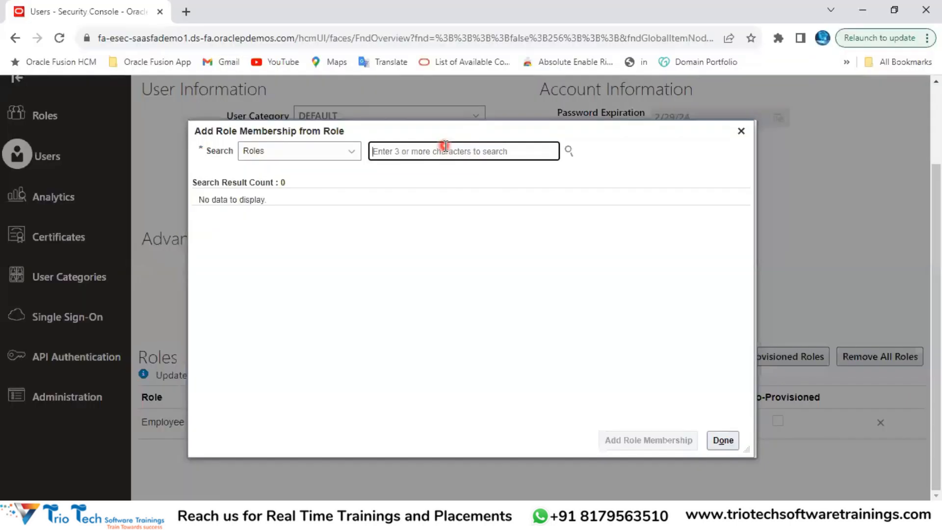
{"action": "key", "text": "ctrl+v"}
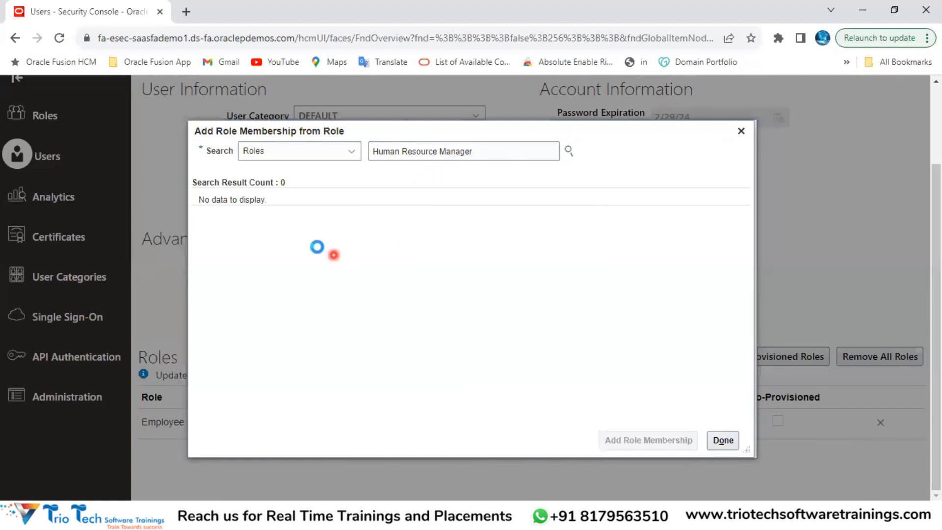
{"action": "left_click", "coordinate": [289, 218]}
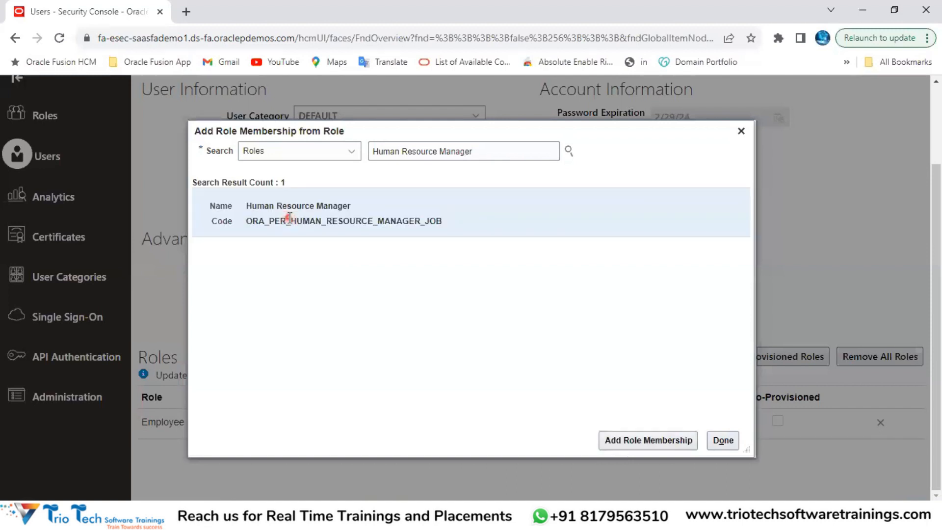
{"action": "left_click", "coordinate": [619, 441]}
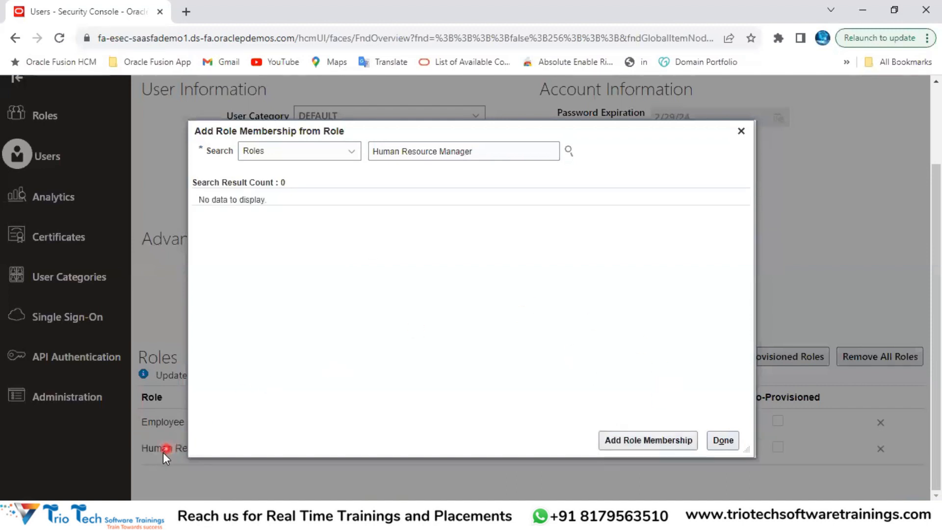
Step: Add the Human Resource Specialist role, pasting its name from the spreadsheet into the role search
{"action": "key", "text": "alt+Tab"}
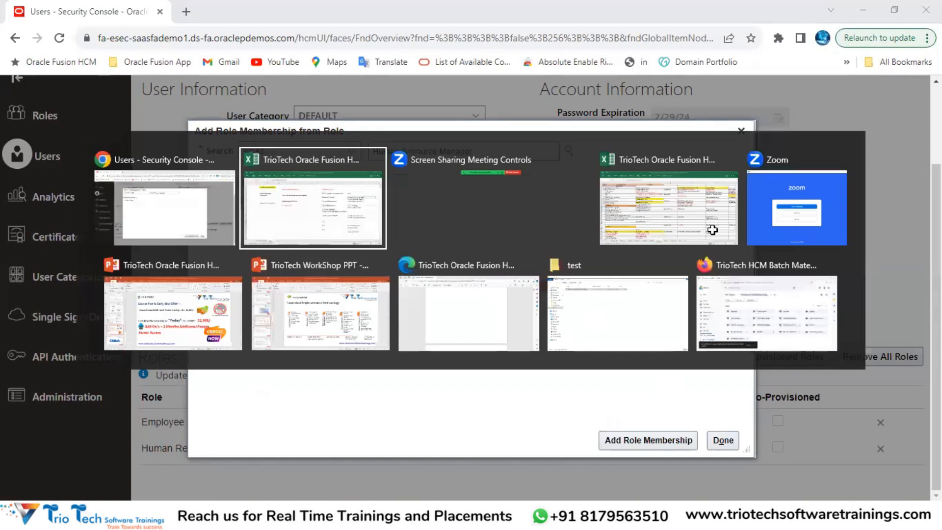
{"action": "left_click", "coordinate": [742, 196]}
{"action": "key", "text": "ctrl+c"}
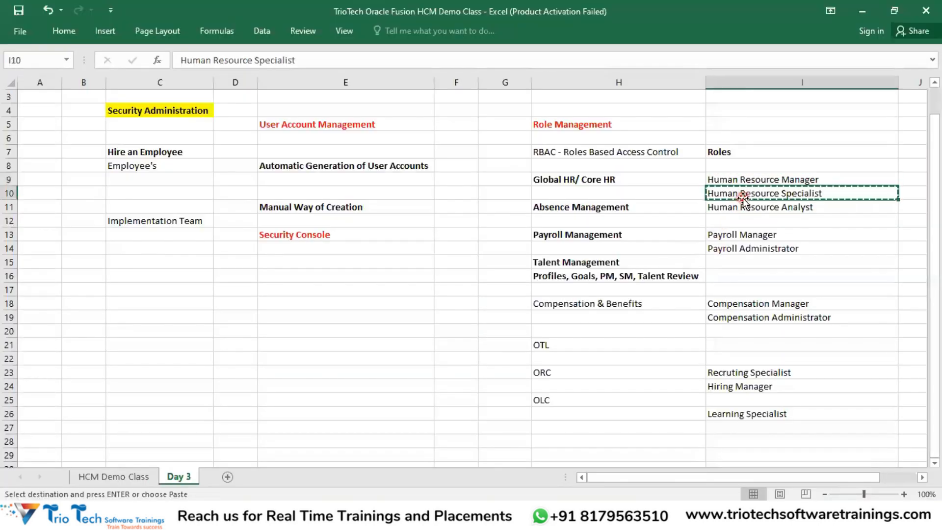
{"action": "key", "text": "alt+Tab"}
{"action": "left_click_drag", "start_coordinate": [488, 151], "coordinate": [362, 154]}
{"action": "key", "text": "ctrl+v"}
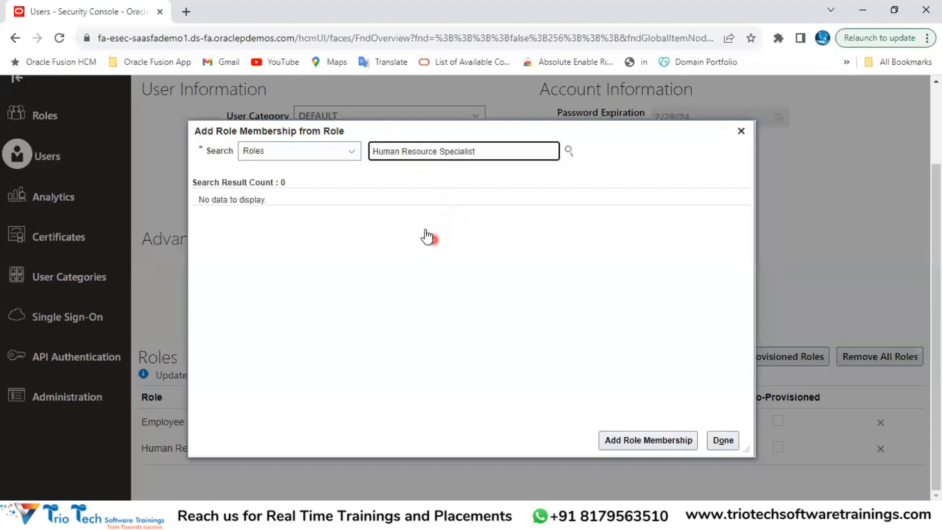
{"action": "left_click", "coordinate": [449, 179]}
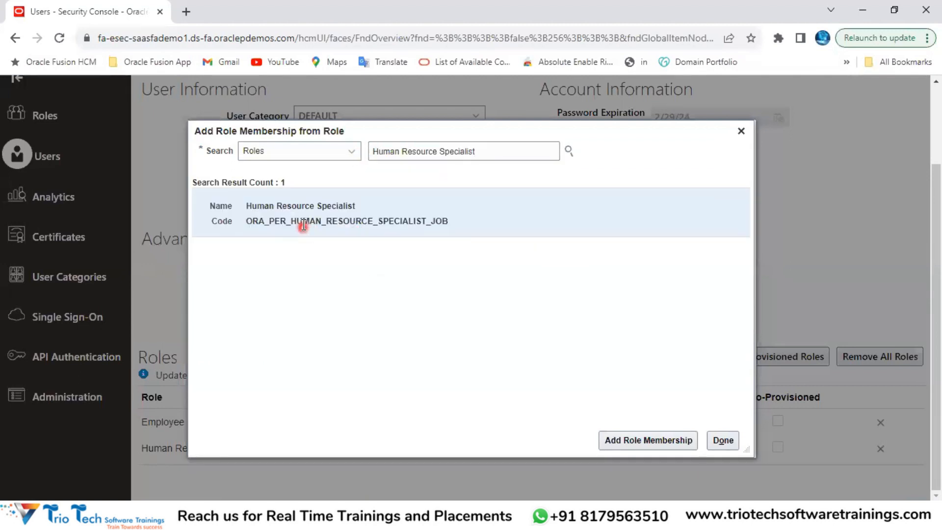
{"action": "left_click", "coordinate": [661, 440]}
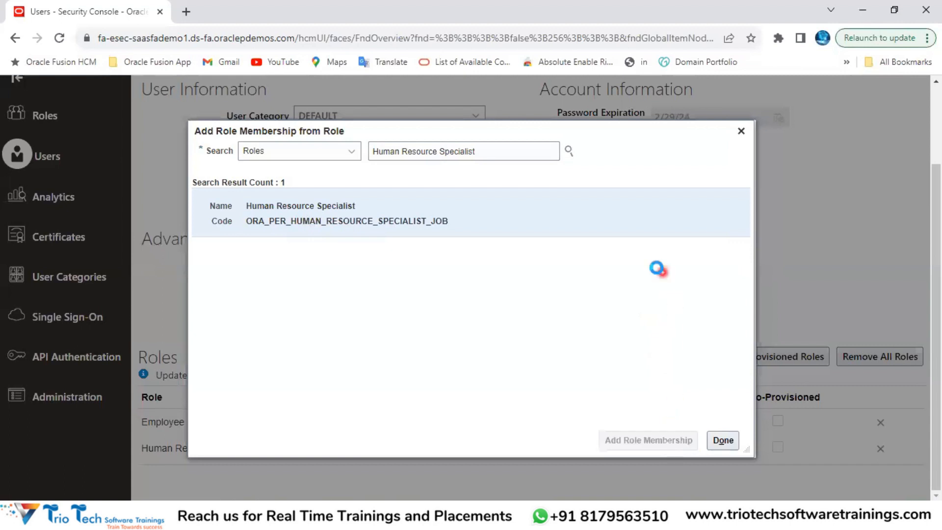
Step: Add the Payroll Administrator role using the name copied from the spreadsheet
{"action": "key", "text": "alt+Tab"}
{"action": "left_click", "coordinate": [740, 249]}
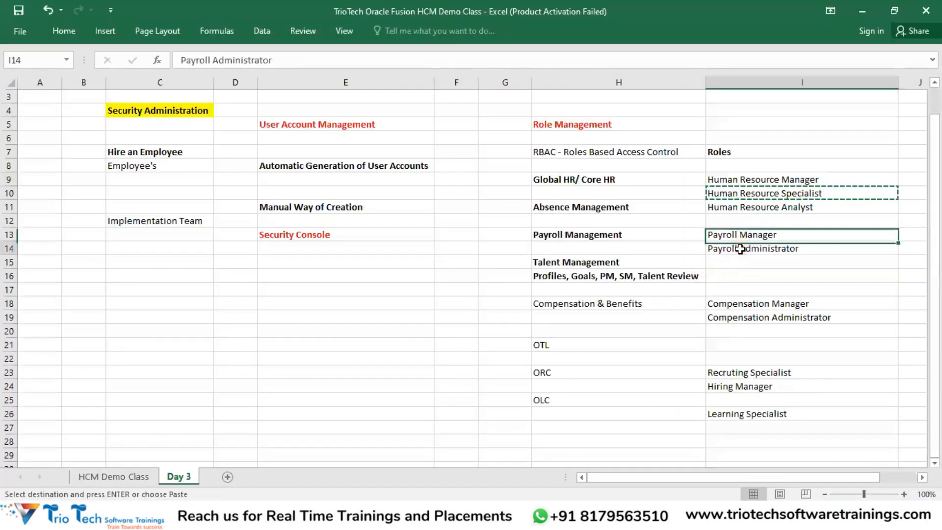
{"action": "key", "text": "ctrl+c"}
{"action": "key", "text": "alt+Tab"}
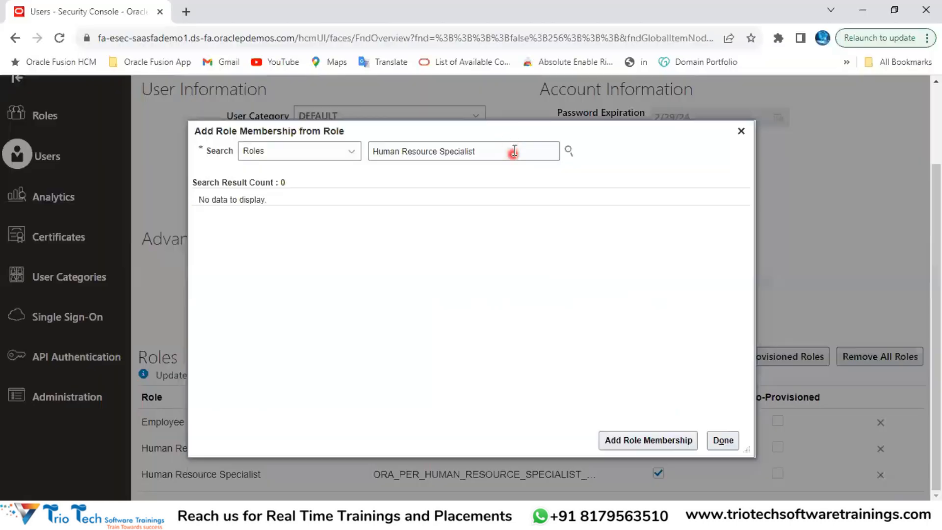
{"action": "triple_click", "coordinate": [498, 149]}
{"action": "key", "text": "ctrl+v"}
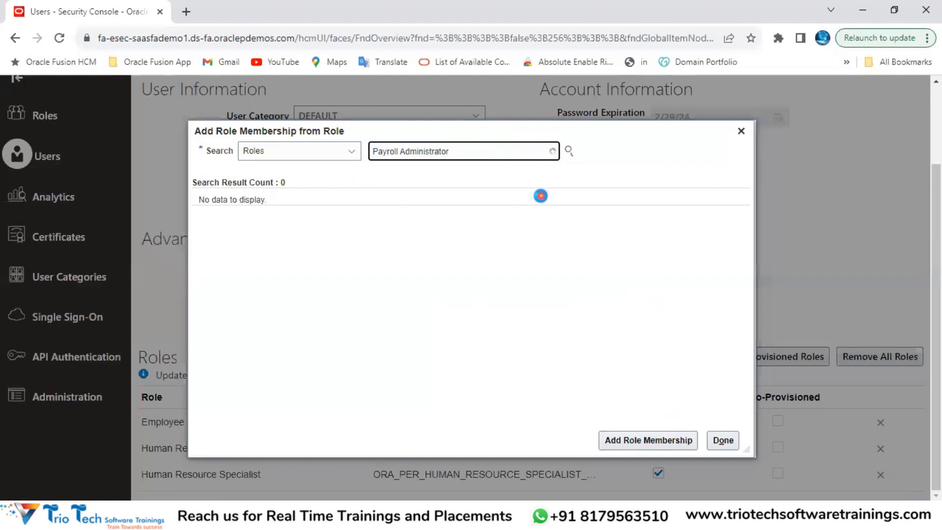
{"action": "left_click", "coordinate": [448, 183]}
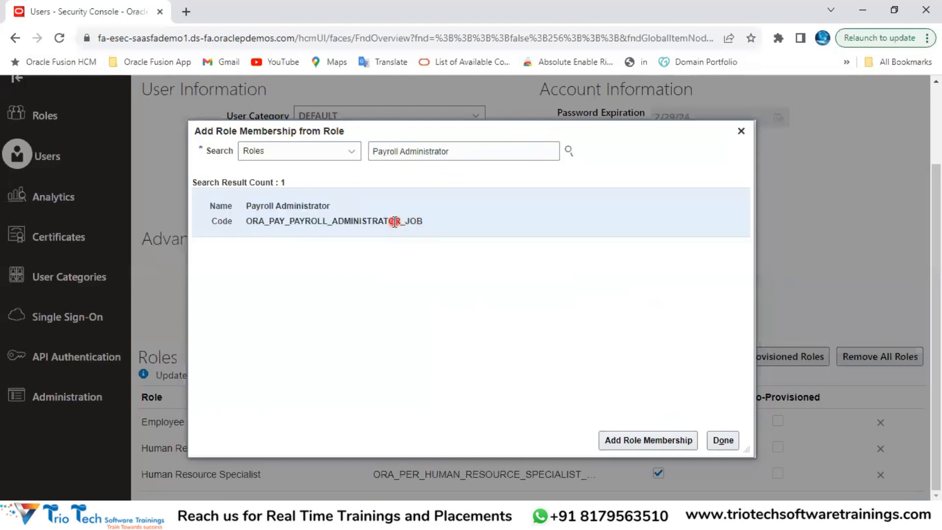
{"action": "left_click", "coordinate": [623, 438]}
Step: Paste 'Compensation Administrator' from the spreadsheet into the role search and select that role
{"action": "key", "text": "alt+Tab"}
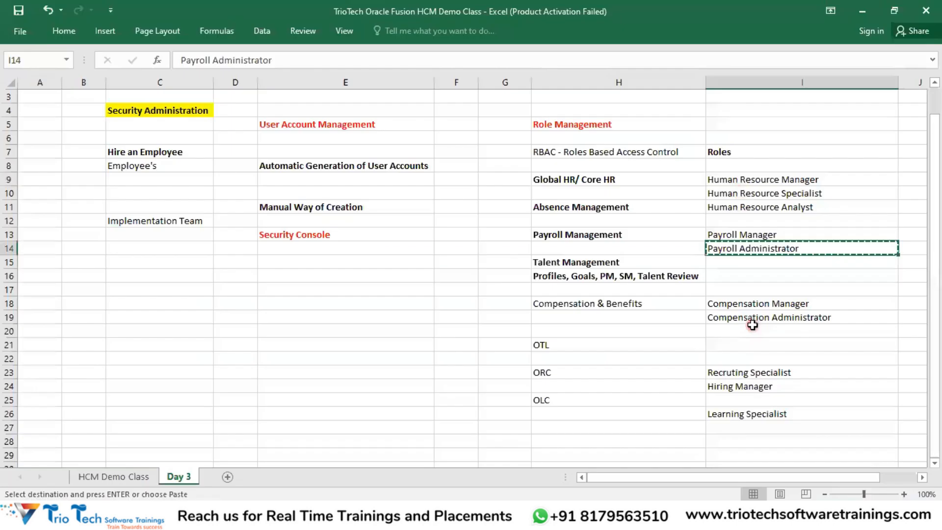
{"action": "left_click", "coordinate": [742, 312]}
{"action": "key", "text": "ctrl+c"}
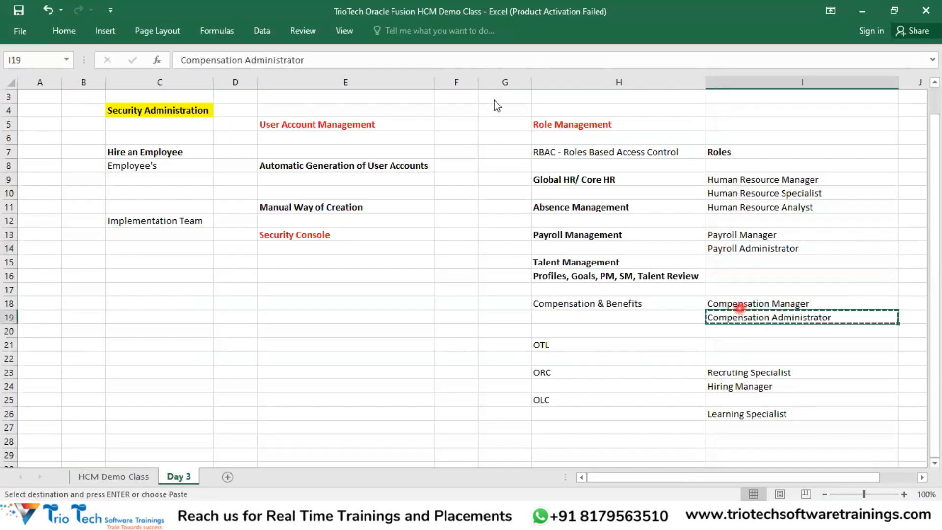
{"action": "key", "text": "alt+Tab"}
{"action": "key", "text": "ctrl+v"}
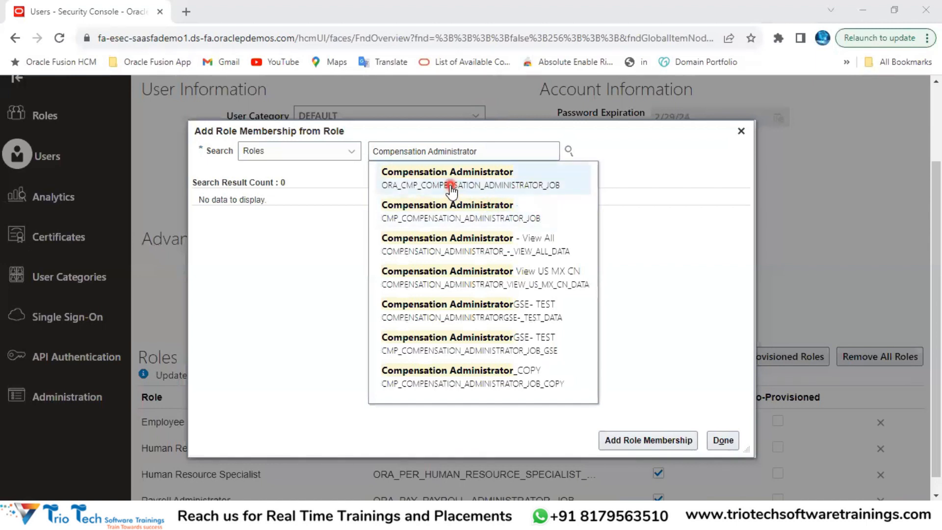
{"action": "left_click", "coordinate": [451, 191]}
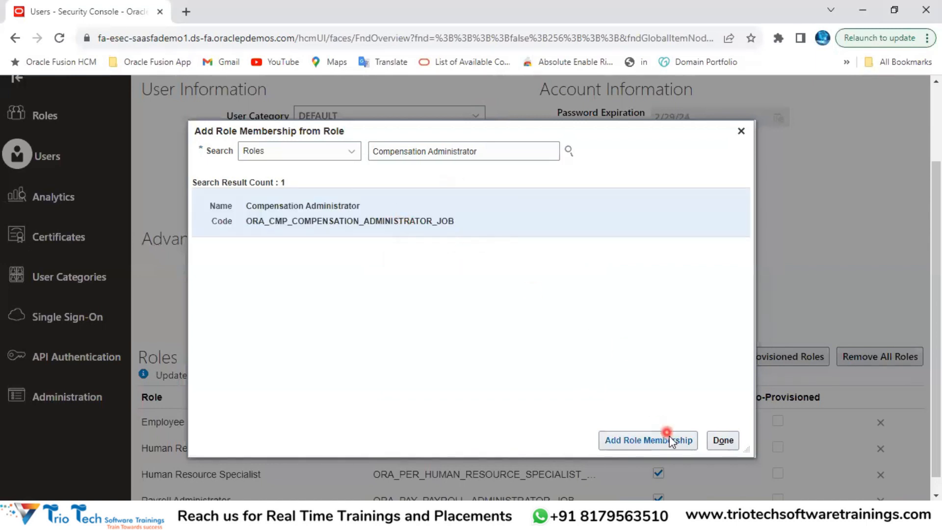
Step: Copy 'Learning Specialist' from cell I26, search it, and add it to the user's roles
{"action": "key", "text": "alt+Tab"}
{"action": "left_click", "coordinate": [731, 416]}
{"action": "key", "text": "ctrl+c"}
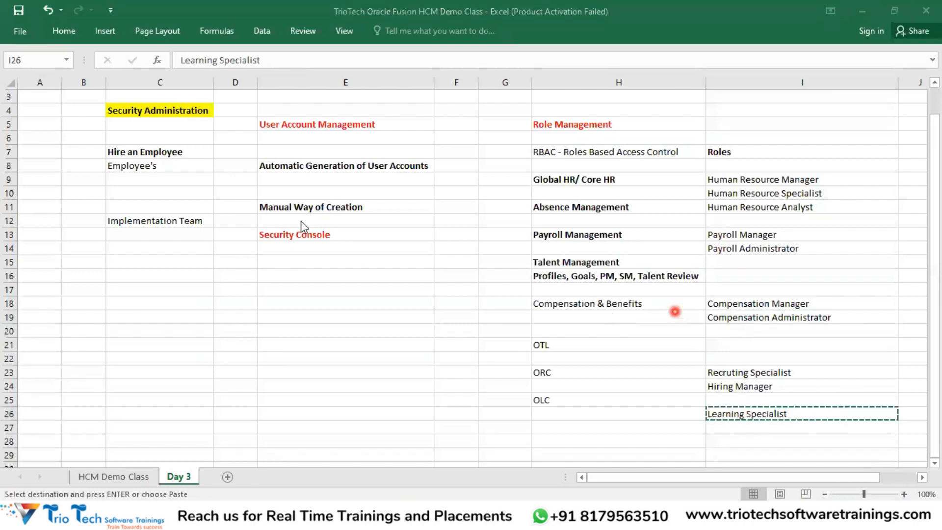
{"action": "key", "text": "alt+Tab"}
{"action": "left_click_drag", "start_coordinate": [484, 152], "coordinate": [368, 173]}
{"action": "key", "text": "ctrl+v"}
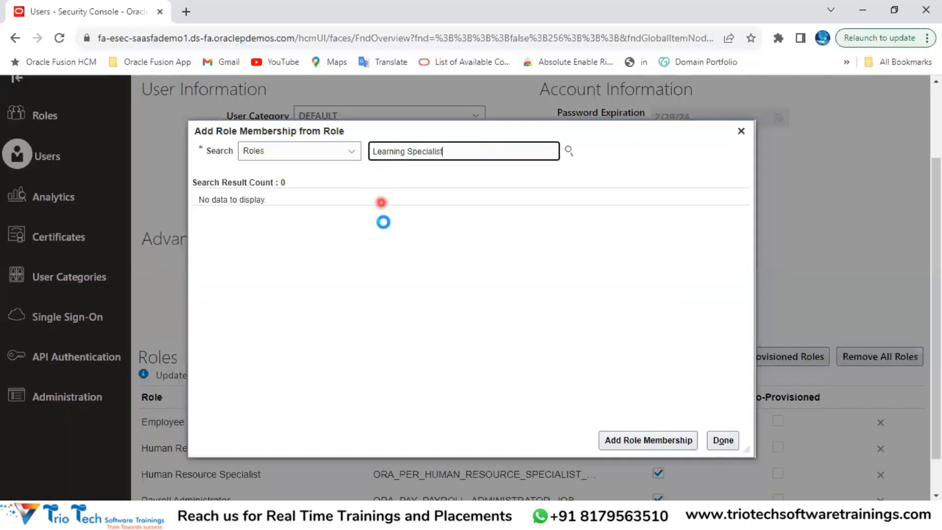
{"action": "left_click", "coordinate": [451, 185]}
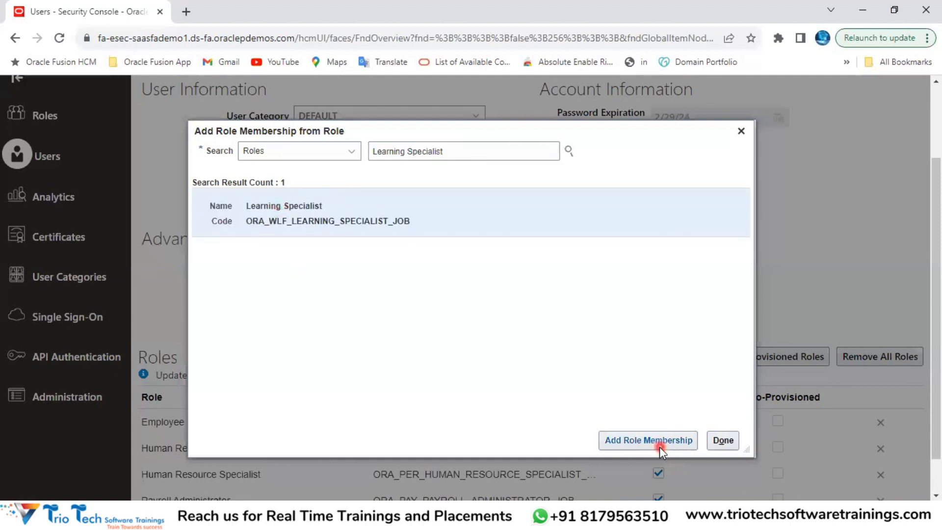
{"action": "left_click", "coordinate": [498, 154]}
{"action": "left_click", "coordinate": [630, 440]}
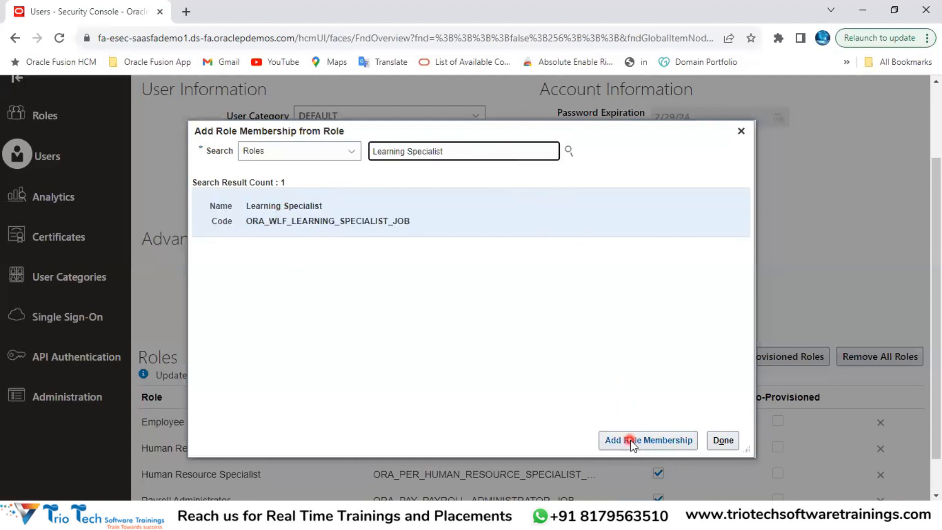
Step: Close the Add Role Membership dialog and save the user account's new roles
{"action": "left_click", "coordinate": [741, 132]}
{"action": "scroll", "coordinate": [575, 212], "scroll_direction": "down", "scroll_amount": 1}
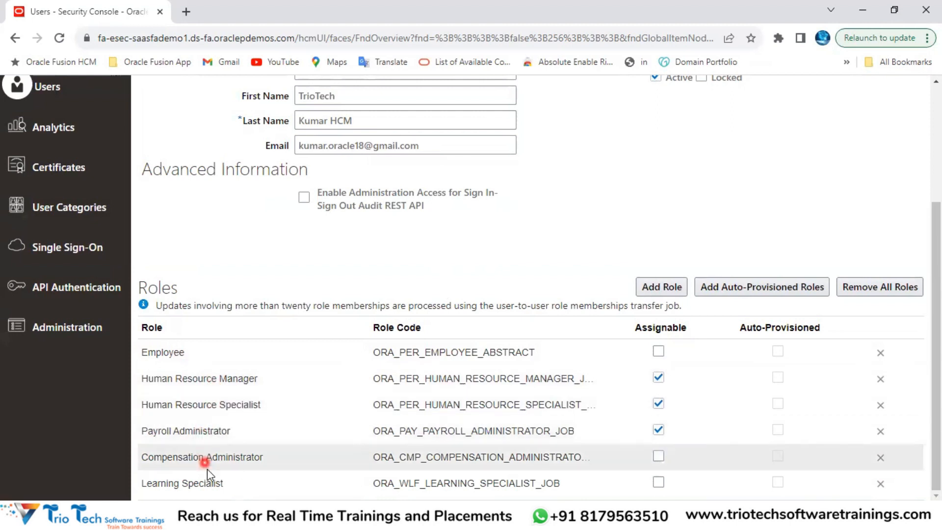
{"action": "scroll", "coordinate": [712, 197], "scroll_direction": "up", "scroll_amount": 4}
{"action": "left_click", "coordinate": [784, 140]}
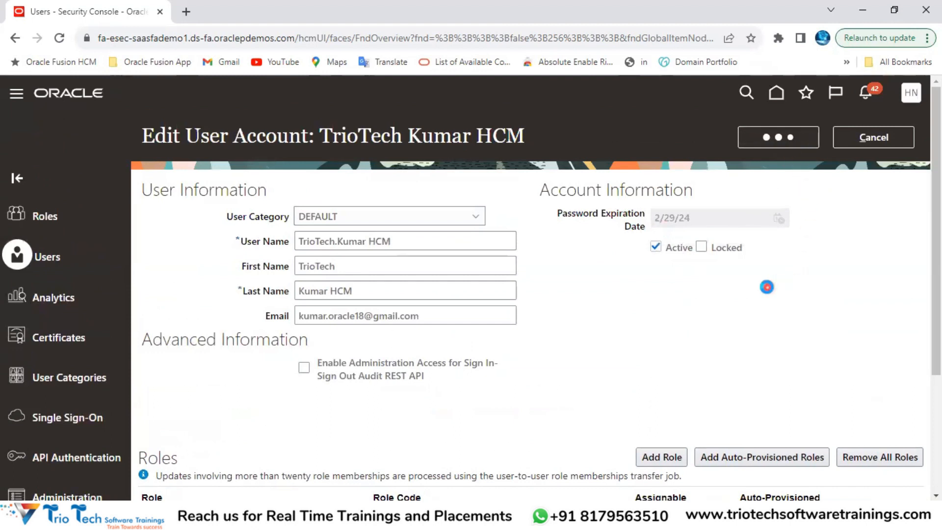
Step: Review the User Account Details and user name, then finish with Done
{"action": "left_click", "coordinate": [147, 39]}
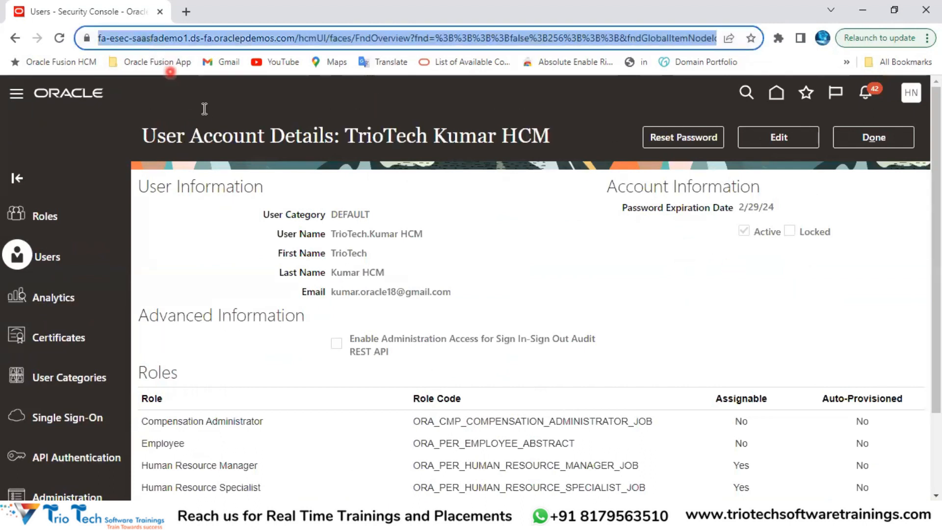
{"action": "double_click", "coordinate": [384, 235]}
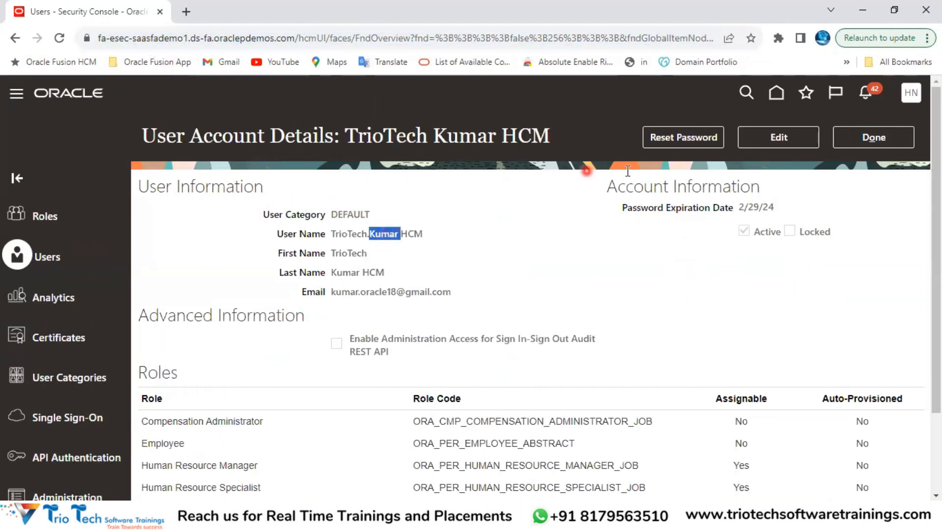
{"action": "left_click_drag", "start_coordinate": [426, 234], "coordinate": [332, 237]}
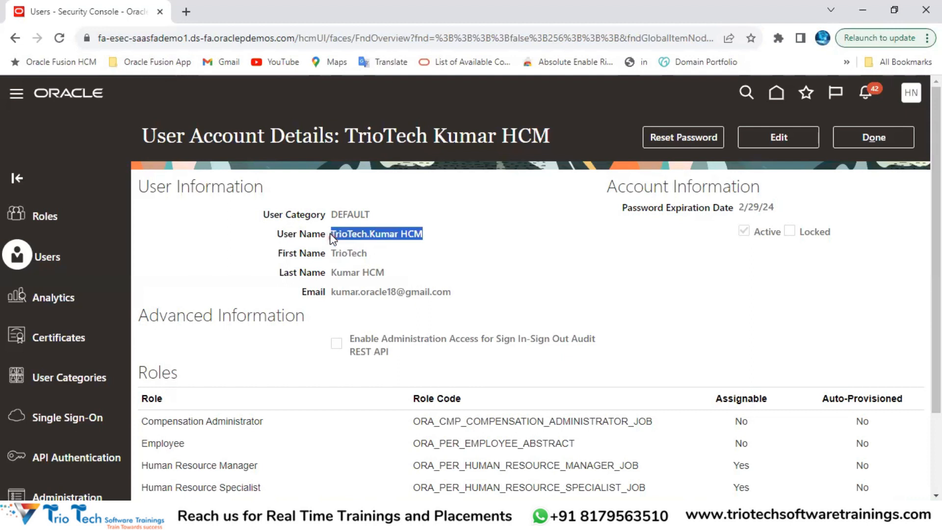
{"action": "left_click", "coordinate": [874, 137]}
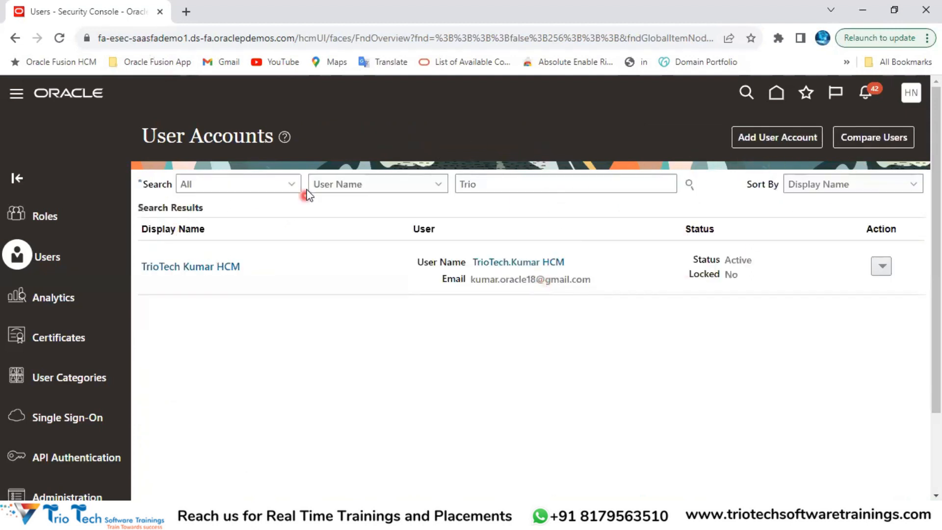
Step: In a Chrome Incognito window, load the Fusion sign-in page and sign in with the saved credentials
{"action": "key", "text": "ctrl+shift+n"}
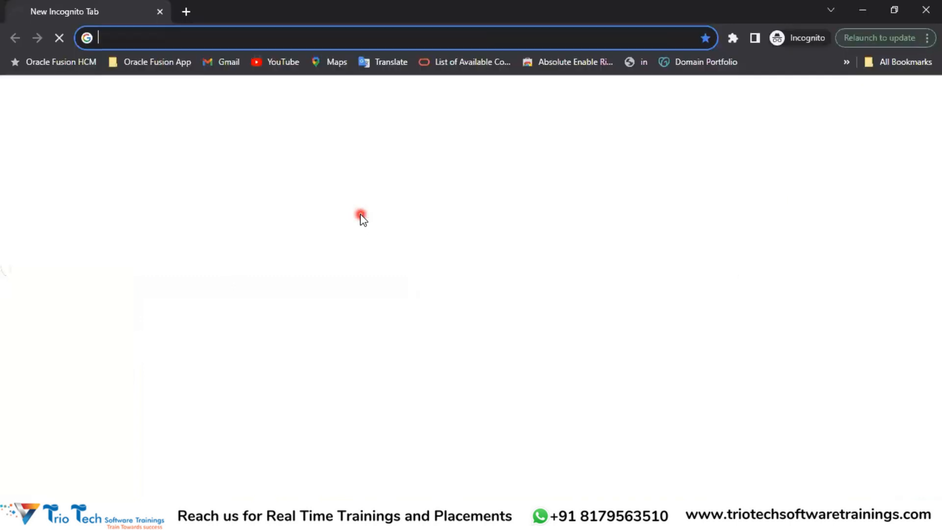
{"action": "key", "text": "alt+Tab"}
{"action": "key", "text": "alt+Tab"}
{"action": "type", "text": "esec"}
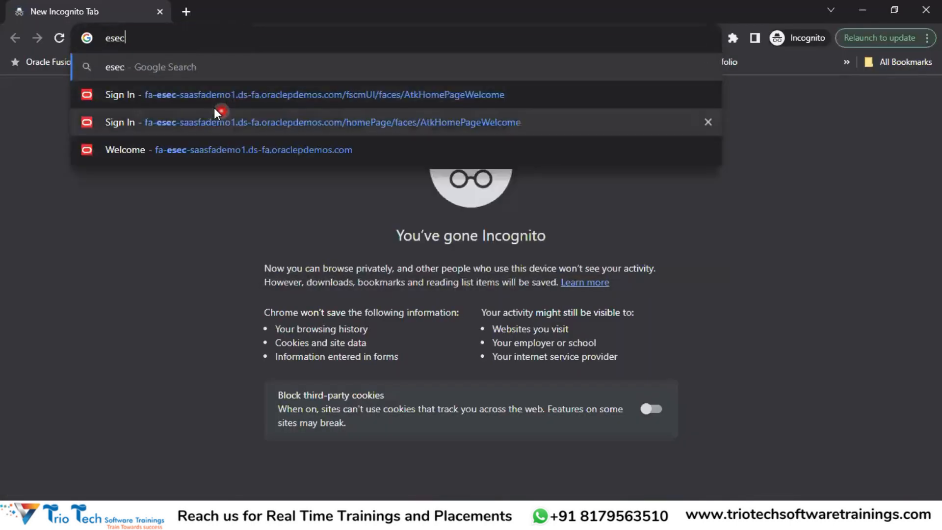
{"action": "left_click", "coordinate": [213, 99]}
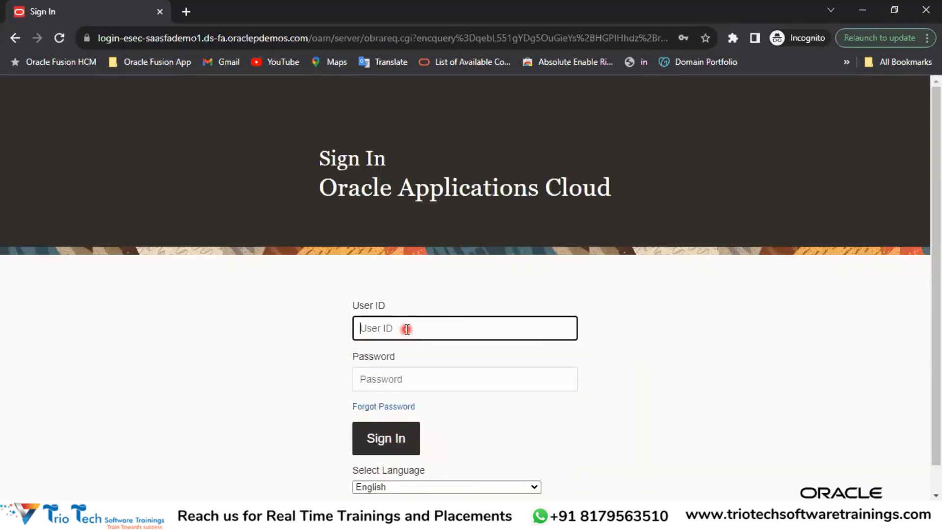
{"action": "left_click", "coordinate": [407, 329]}
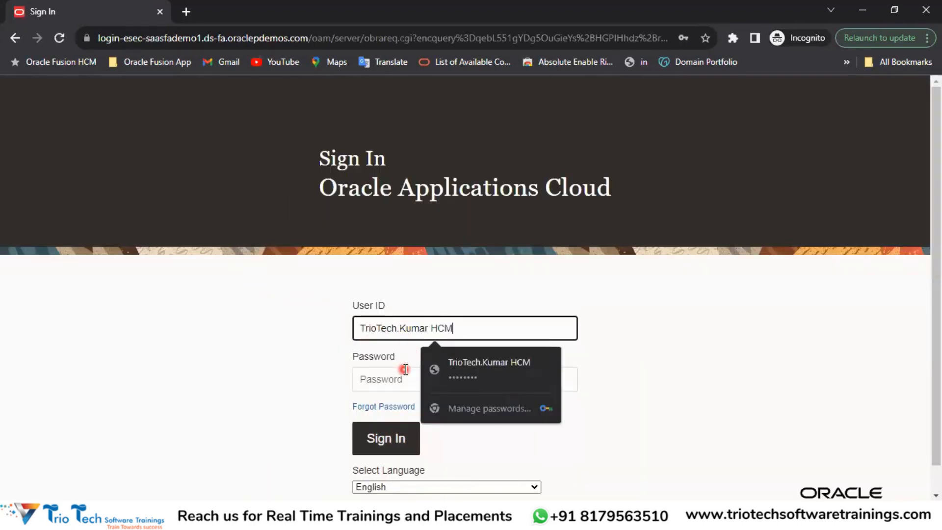
{"action": "left_click", "coordinate": [467, 369]}
{"action": "left_click", "coordinate": [699, 304]}
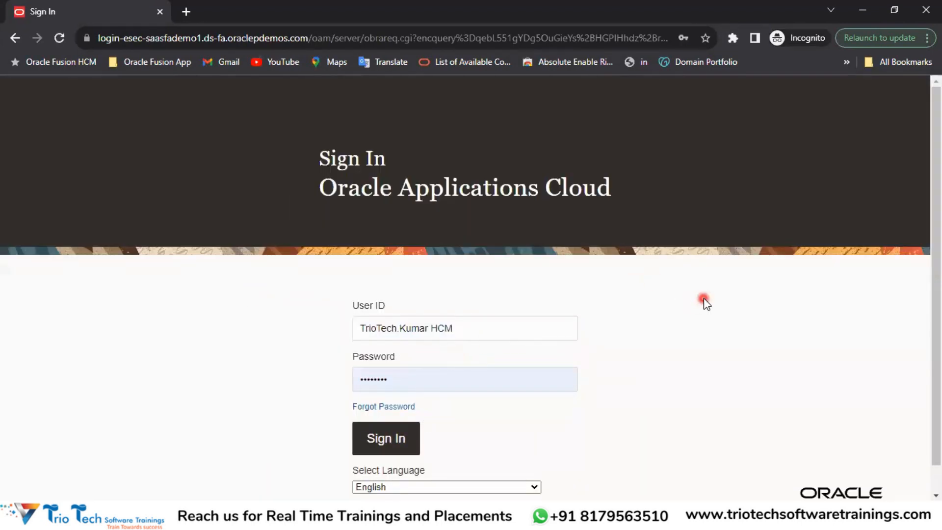
{"action": "left_click", "coordinate": [393, 444]}
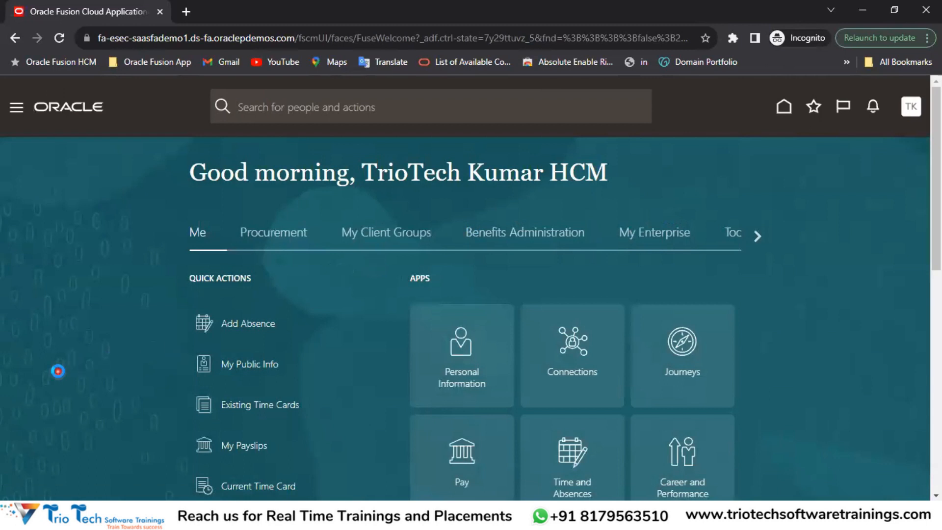
Step: Browse the Procurement, My Client Groups, Benefits Administration, My Enterprise and Tools home page areas
{"action": "left_click", "coordinate": [305, 235]}
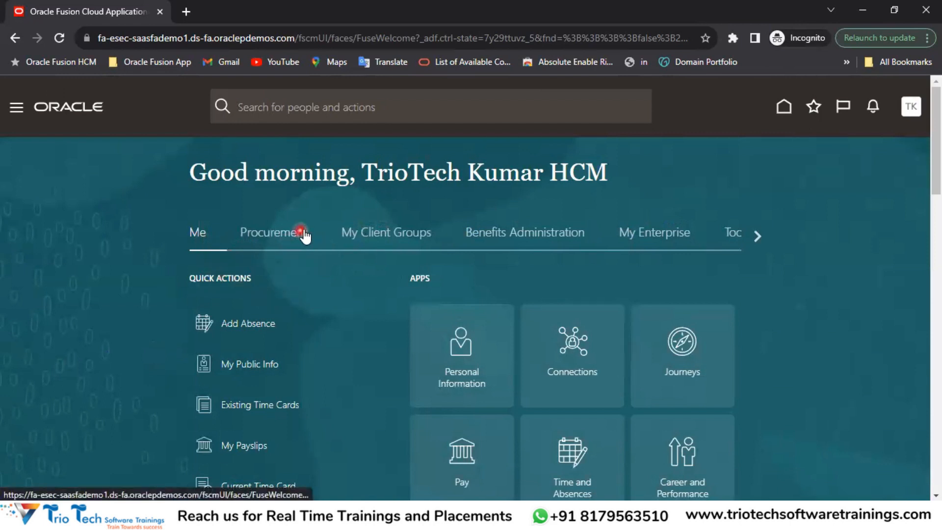
{"action": "left_click", "coordinate": [391, 235]}
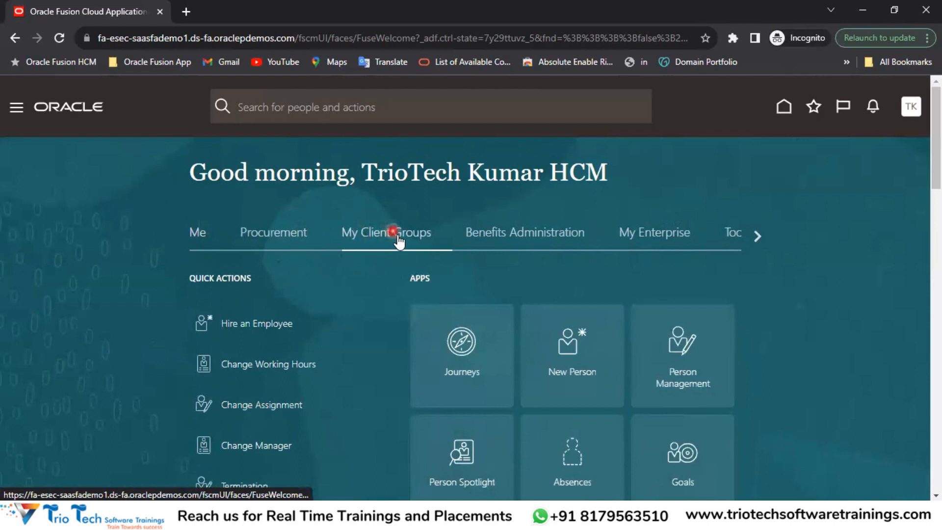
{"action": "left_click", "coordinate": [521, 235]}
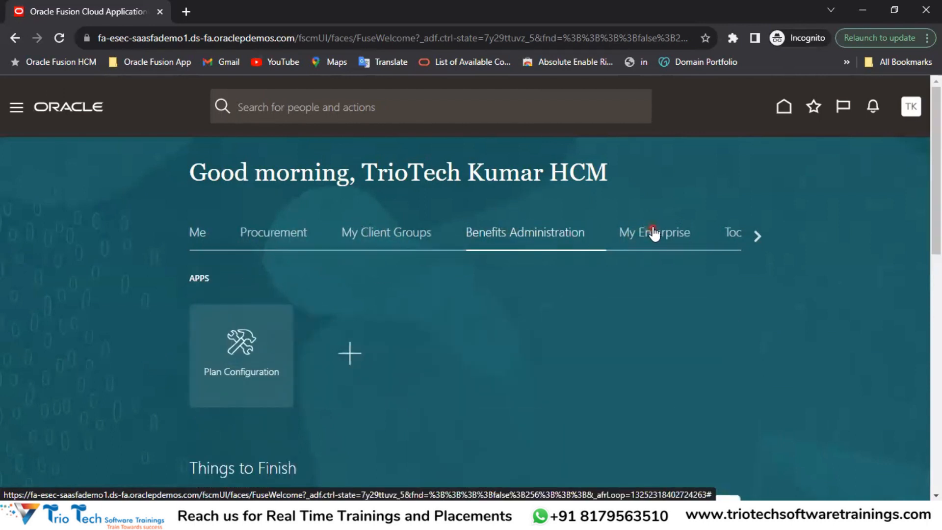
{"action": "left_click", "coordinate": [654, 233]}
{"action": "left_click", "coordinate": [738, 236]}
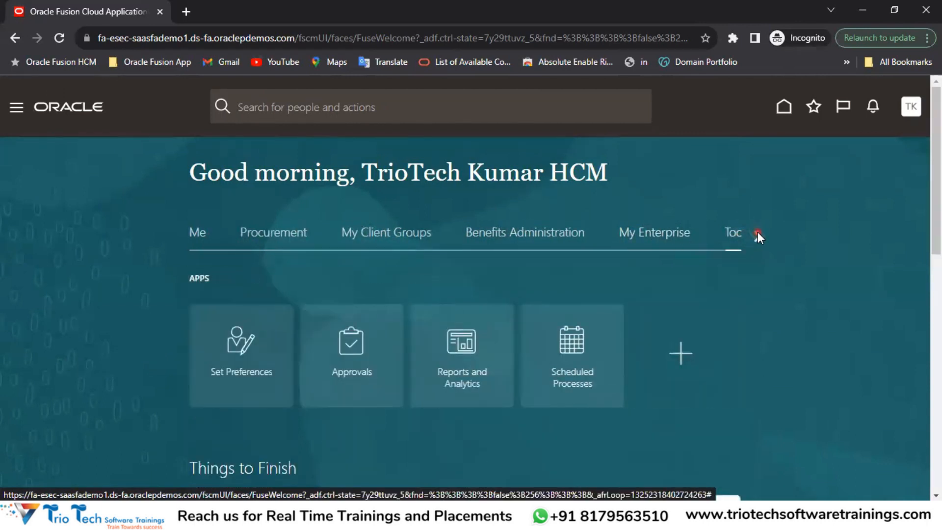
{"action": "left_click", "coordinate": [757, 232]}
{"action": "left_click", "coordinate": [178, 239]}
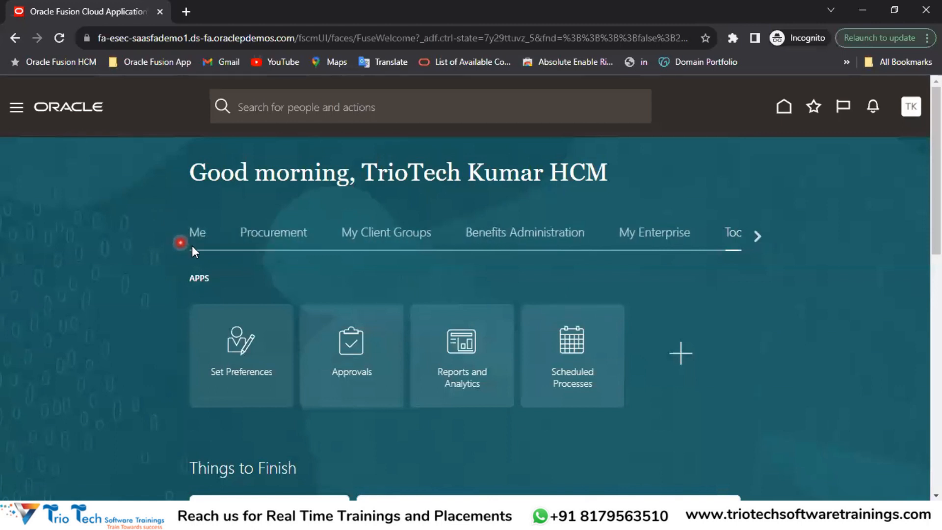
Step: Scroll through the My Client Groups apps, glance at Procurement, and settle back on My Client Groups
{"action": "left_click", "coordinate": [393, 240]}
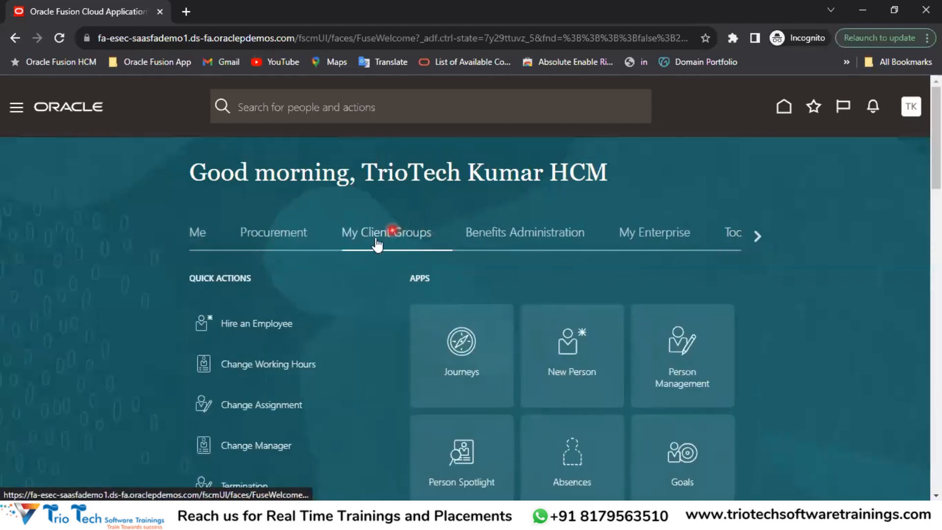
{"action": "scroll", "coordinate": [620, 272], "scroll_direction": "down", "scroll_amount": 5}
{"action": "scroll", "coordinate": [623, 276], "scroll_direction": "down", "scroll_amount": 3}
{"action": "scroll", "coordinate": [612, 236], "scroll_direction": "up", "scroll_amount": 3}
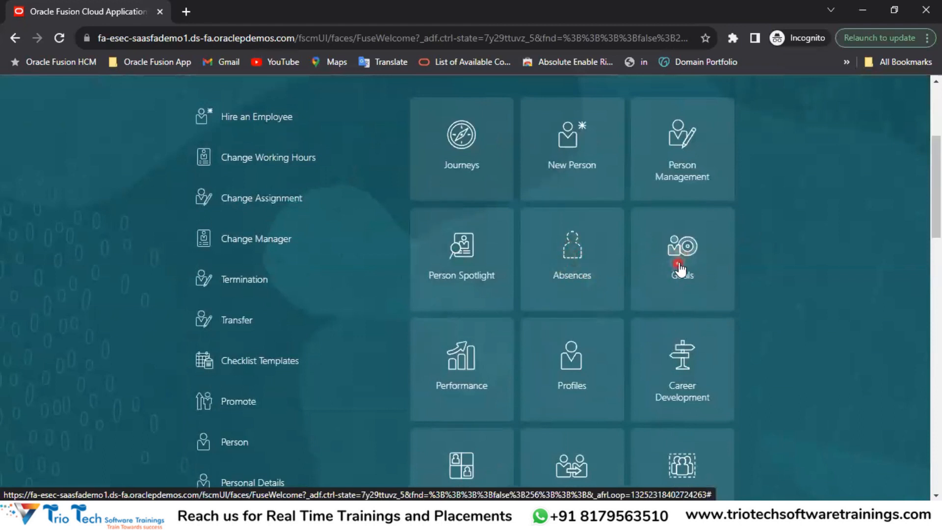
{"action": "scroll", "coordinate": [613, 256], "scroll_direction": "down", "scroll_amount": 3}
{"action": "scroll", "coordinate": [573, 228], "scroll_direction": "down", "scroll_amount": 6}
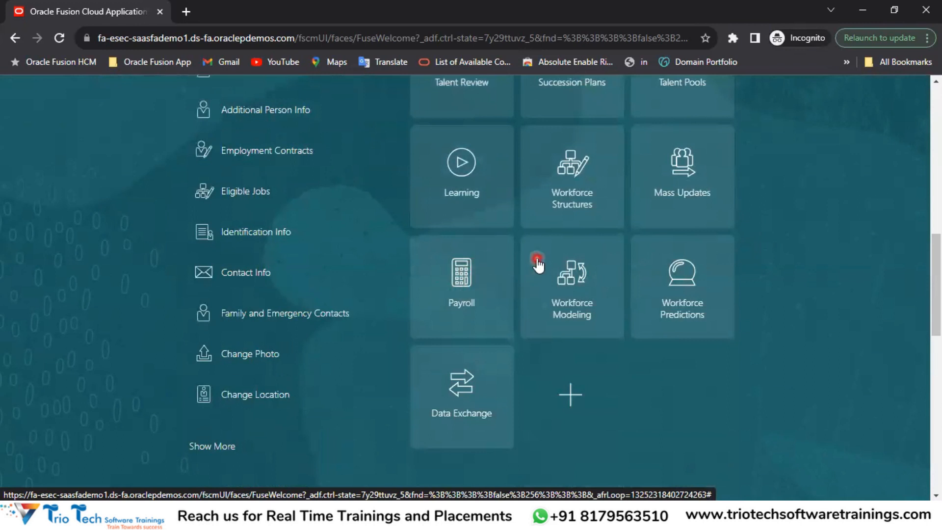
{"action": "scroll", "coordinate": [535, 261], "scroll_direction": "up", "scroll_amount": 10}
{"action": "left_click", "coordinate": [298, 240]}
{"action": "left_click", "coordinate": [391, 233]}
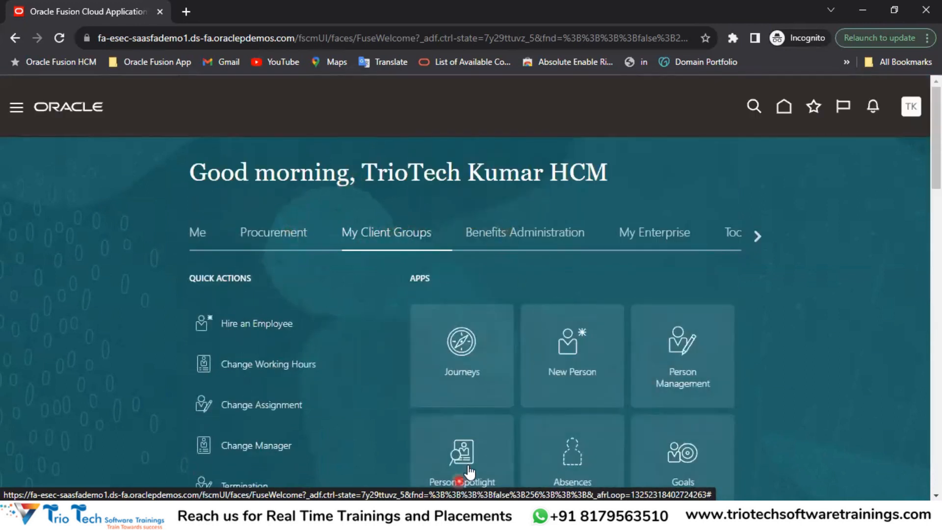
{"action": "key", "text": "alt+Tab"}
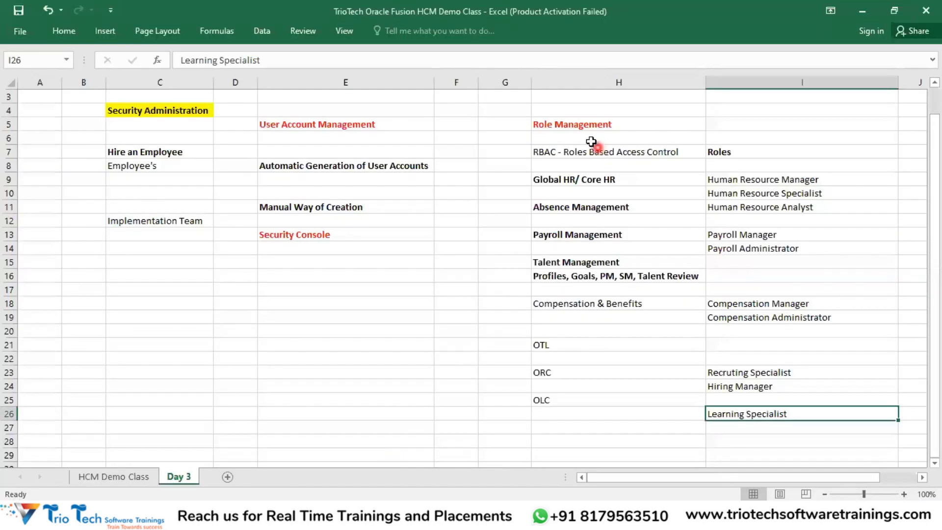
{"action": "left_click", "coordinate": [587, 128]}
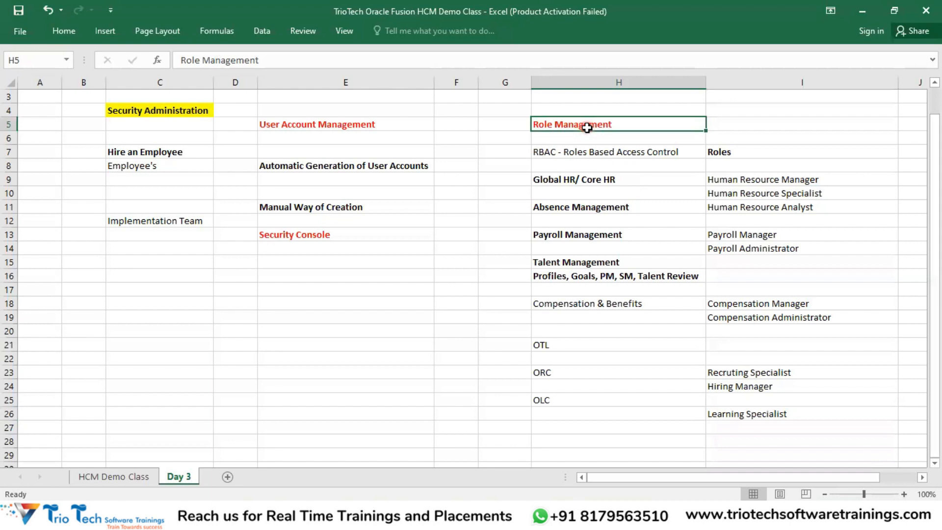
{"action": "left_click_drag", "start_coordinate": [290, 206], "coordinate": [177, 254]}
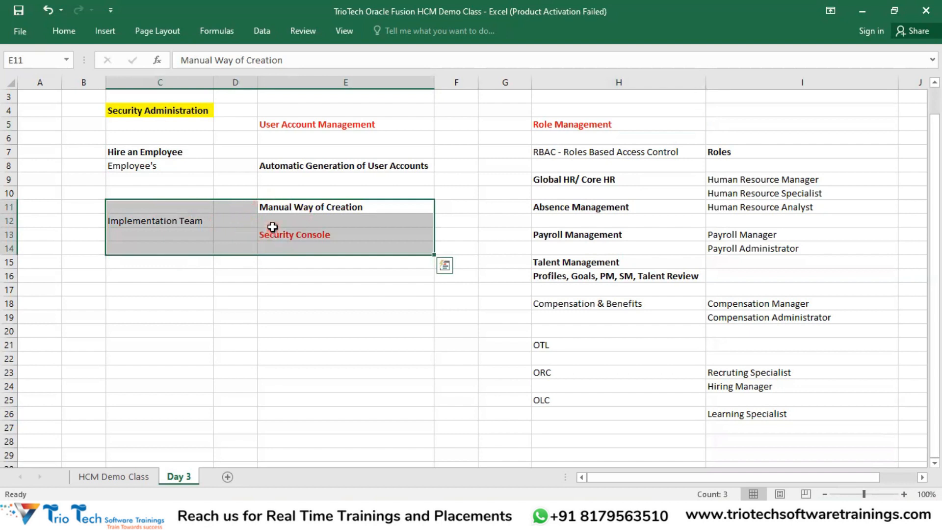
{"action": "left_click_drag", "start_coordinate": [577, 165], "coordinate": [584, 407]}
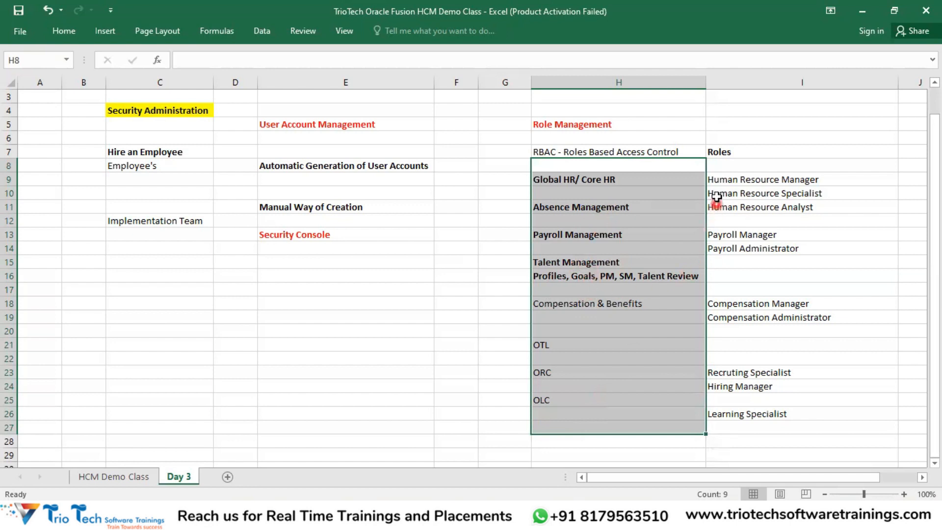
{"action": "left_click", "coordinate": [730, 152]}
{"action": "left_click_drag", "start_coordinate": [752, 173], "coordinate": [774, 423]}
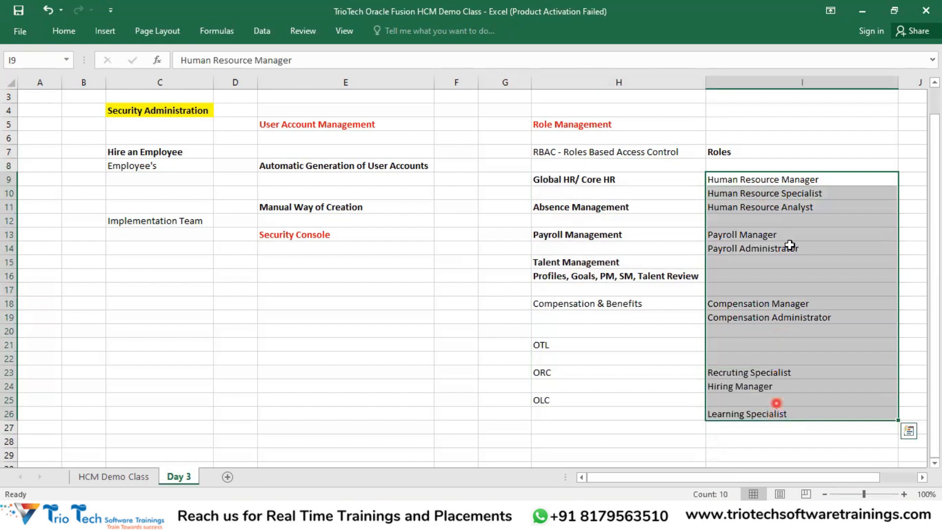
{"action": "left_click", "coordinate": [740, 154]}
{"action": "left_click_drag", "start_coordinate": [579, 143], "coordinate": [574, 408]}
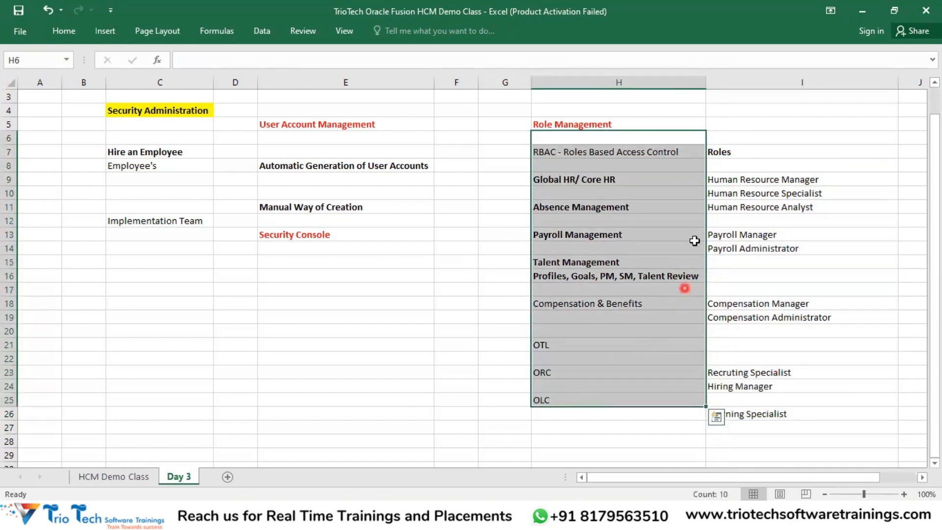
{"action": "left_click", "coordinate": [723, 153]}
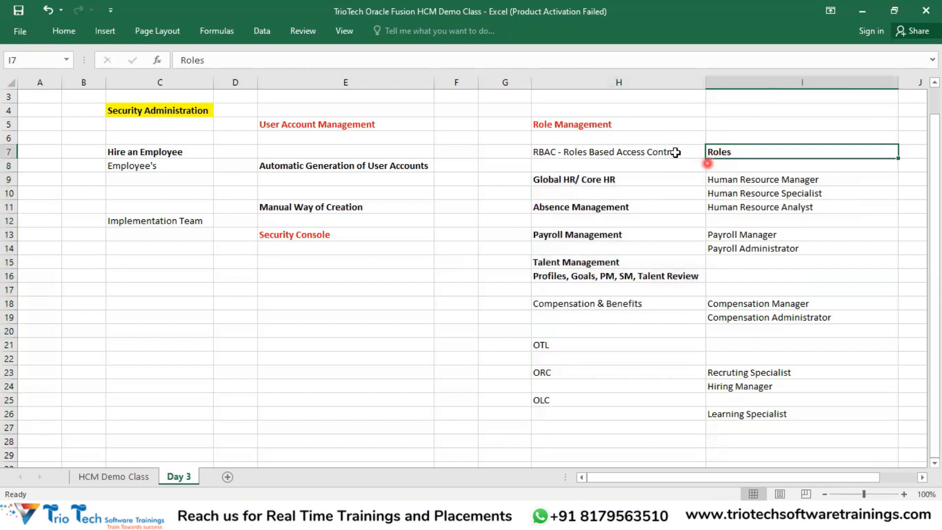
{"action": "left_click", "coordinate": [616, 150]}
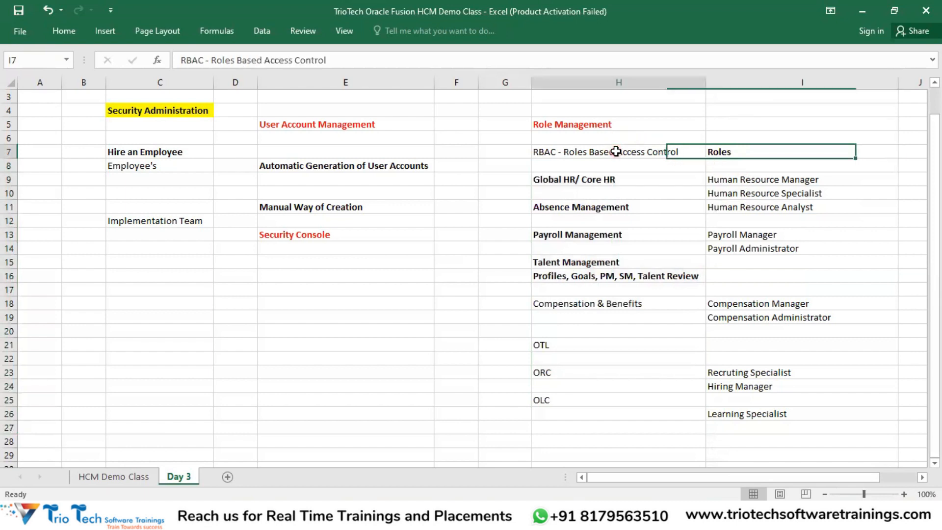
{"action": "left_click", "coordinate": [371, 234]}
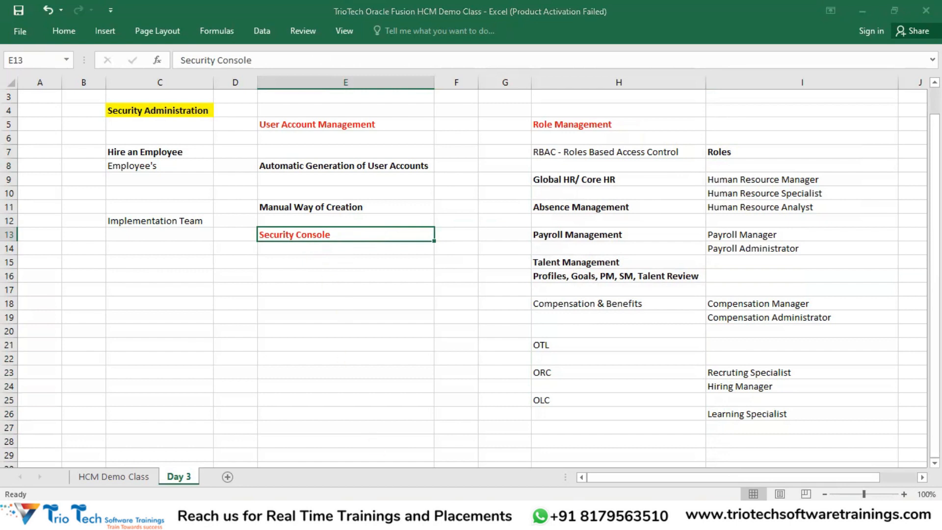
{"action": "left_click", "coordinate": [436, 461]}
{"action": "scroll", "coordinate": [521, 270], "scroll_direction": "down", "scroll_amount": 5}
{"action": "scroll", "coordinate": [442, 358], "scroll_direction": "up", "scroll_amount": 5}
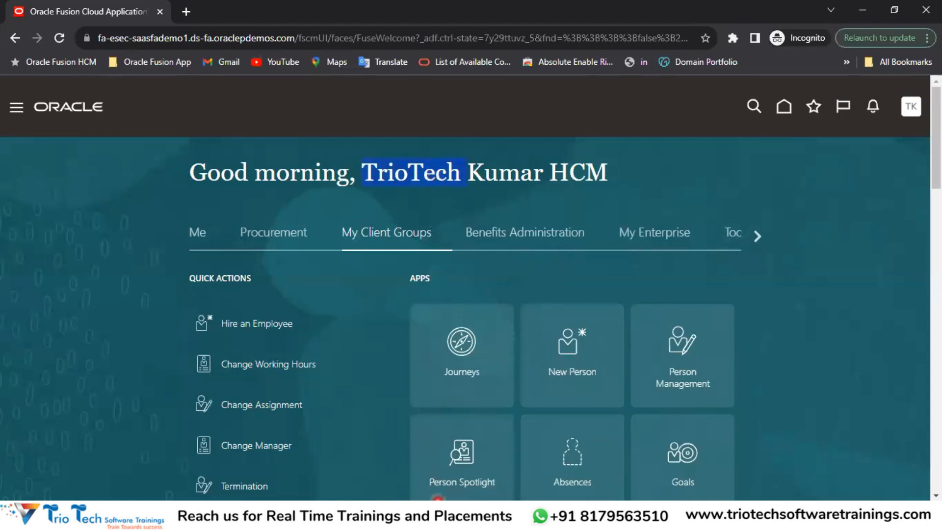
{"action": "left_click", "coordinate": [358, 473]}
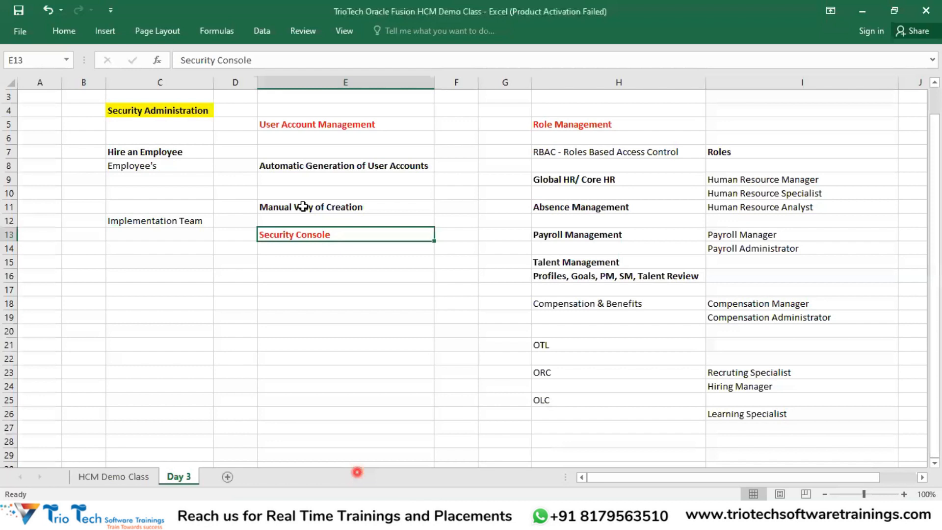
{"action": "left_click_drag", "start_coordinate": [717, 153], "coordinate": [774, 411]}
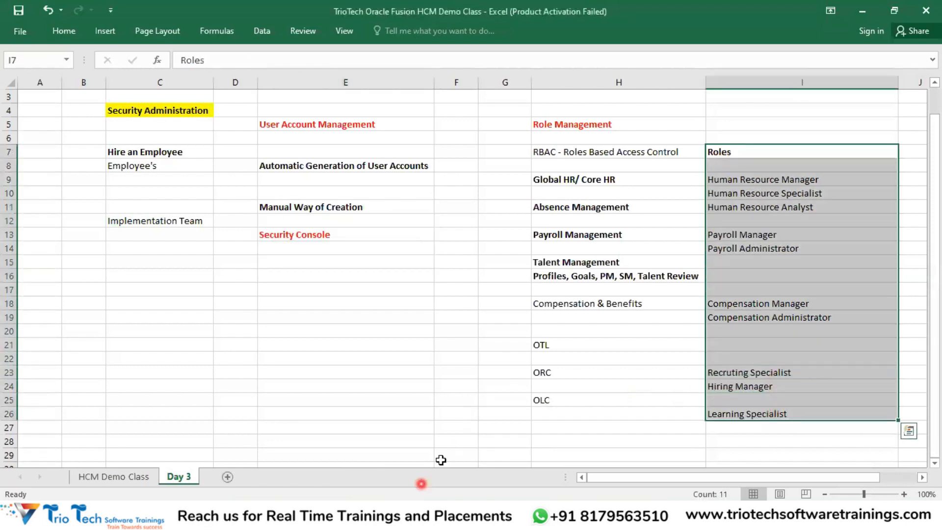
{"action": "left_click", "coordinate": [422, 484]}
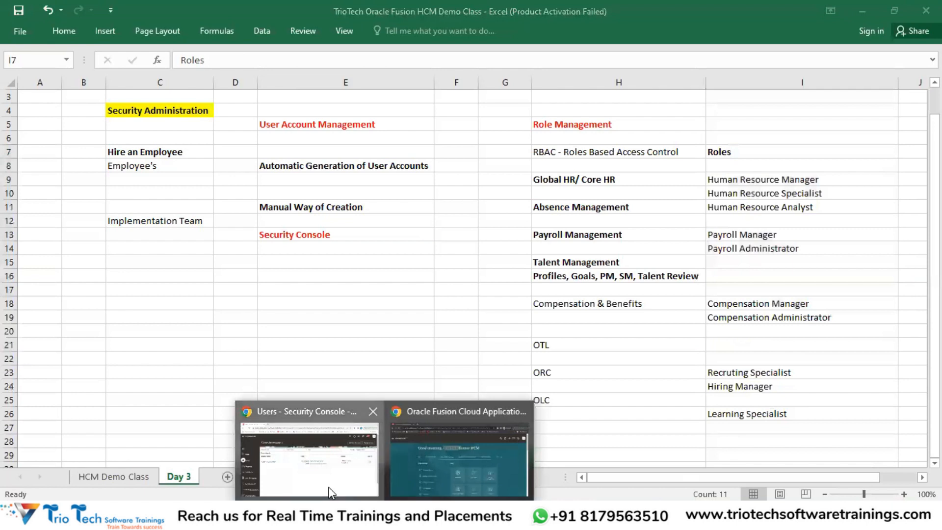
{"action": "left_click", "coordinate": [397, 369]}
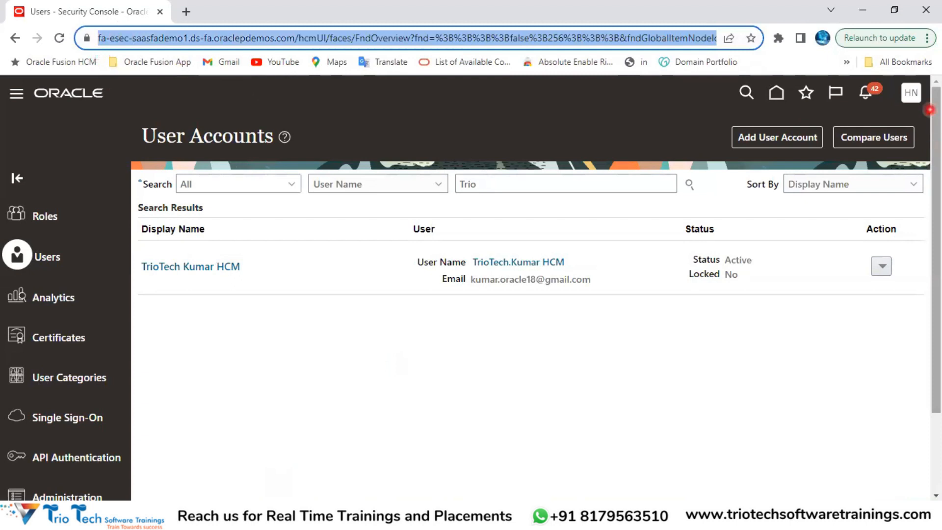
Step: Open the found user's account details from the search results and choose Reset Password
{"action": "left_click", "coordinate": [512, 183]}
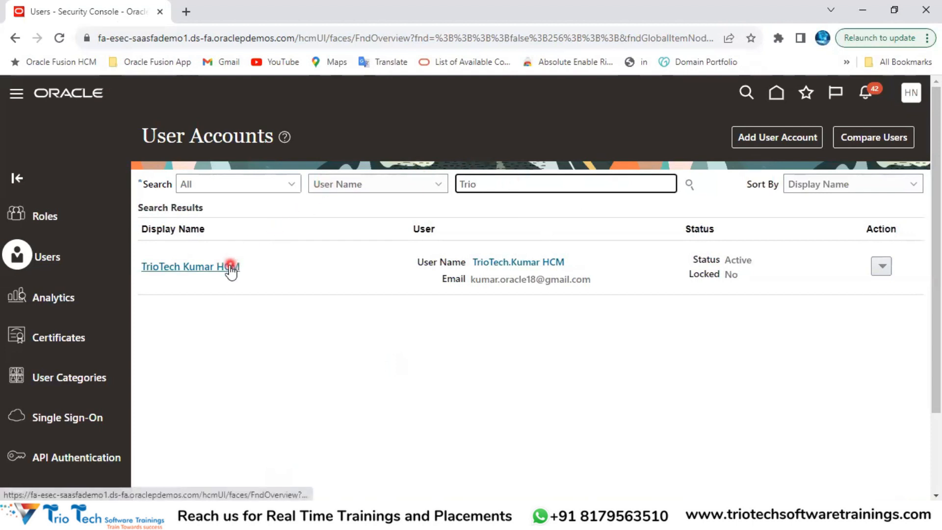
{"action": "double_click", "coordinate": [231, 138]}
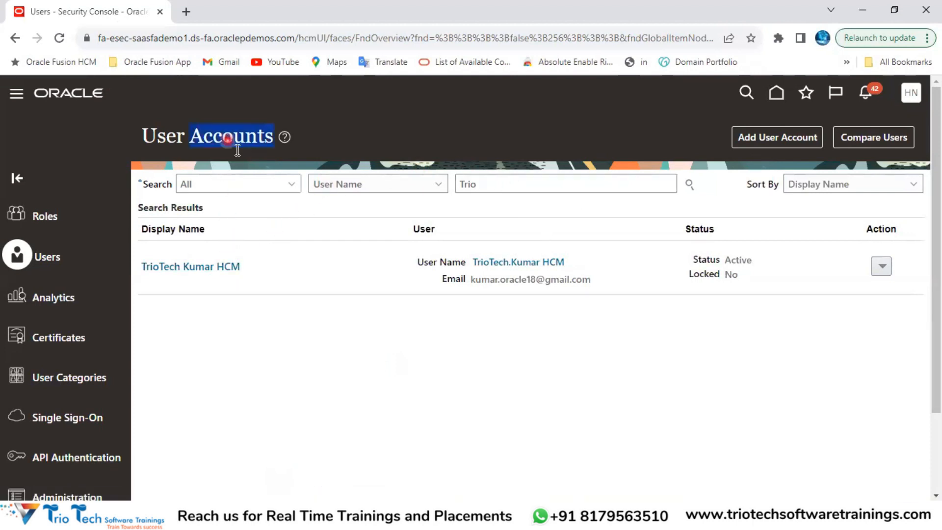
{"action": "left_click", "coordinate": [489, 185]}
{"action": "left_click", "coordinate": [187, 270]}
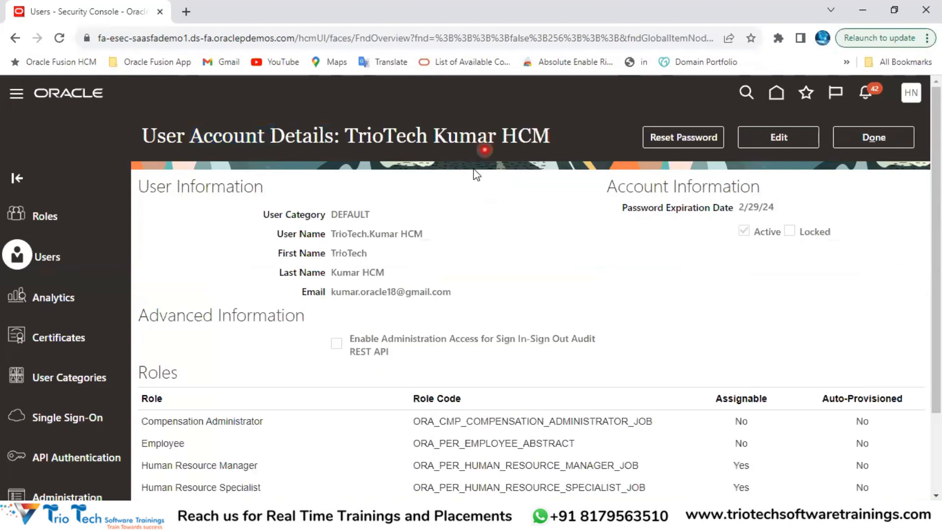
{"action": "left_click_drag", "start_coordinate": [328, 234], "coordinate": [449, 243]}
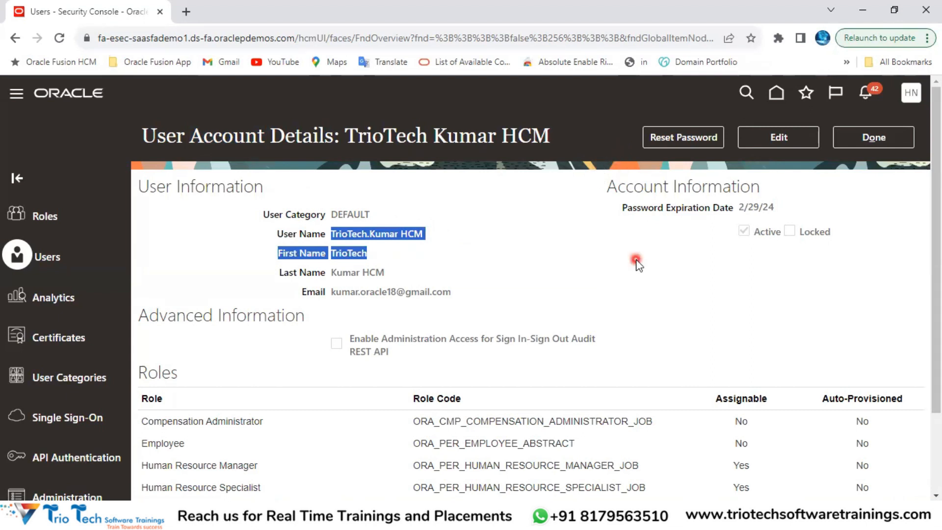
{"action": "left_click", "coordinate": [687, 140]}
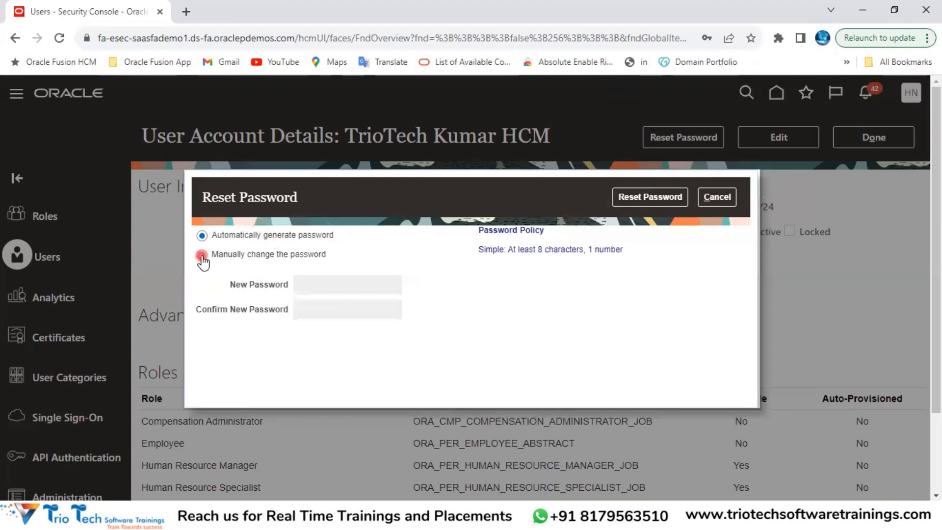
Step: Switch the reset to Manually change the password and check the new and confirm password fields
{"action": "left_click", "coordinate": [201, 254]}
{"action": "left_click", "coordinate": [351, 290]}
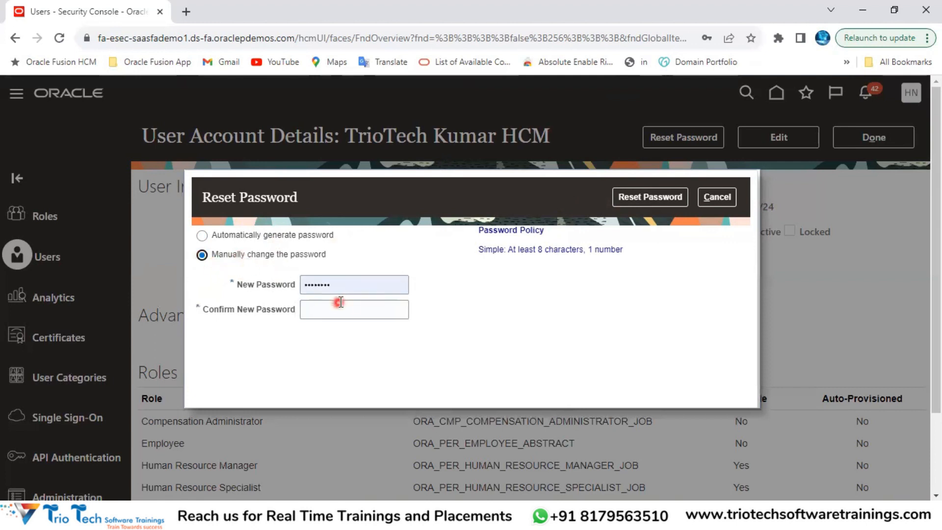
{"action": "left_click", "coordinate": [337, 302]}
{"action": "left_click_drag", "start_coordinate": [343, 282], "coordinate": [302, 286]}
{"action": "left_click", "coordinate": [321, 314]}
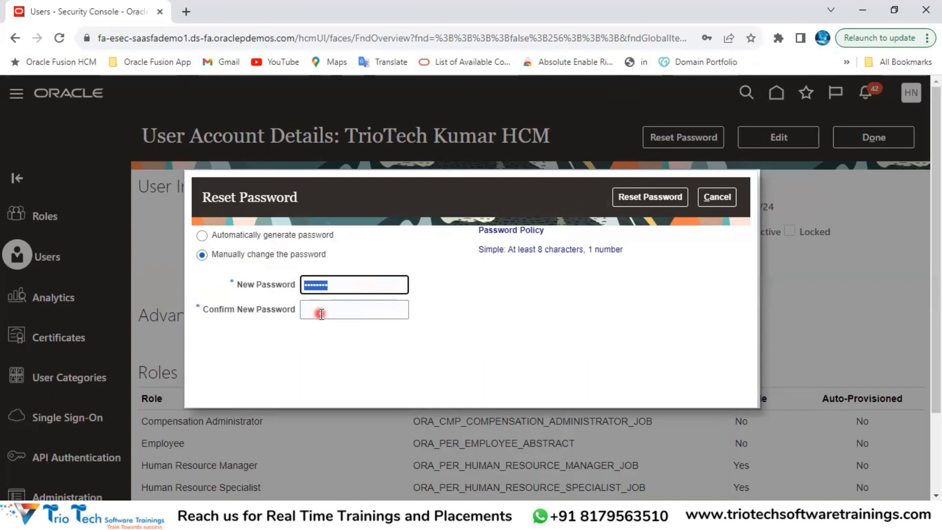
{"action": "left_click", "coordinate": [652, 198]}
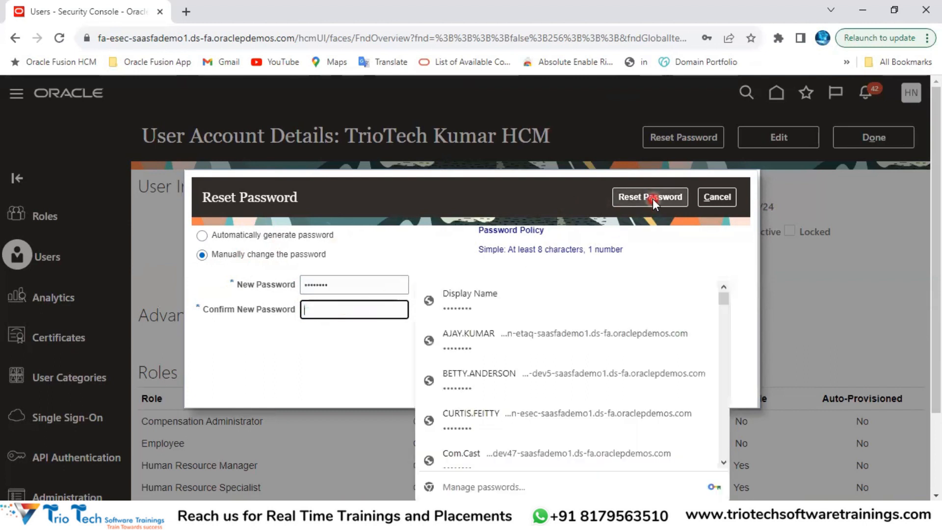
{"action": "left_click", "coordinate": [418, 248]}
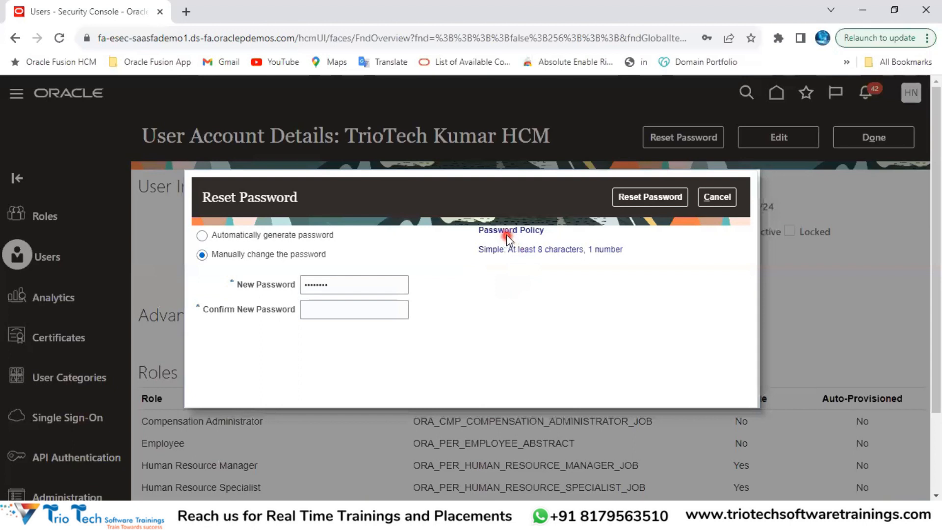
Step: Review the password policy's 8-character requirement and the account's user name details
{"action": "left_click_drag", "start_coordinate": [514, 249], "coordinate": [627, 248]}
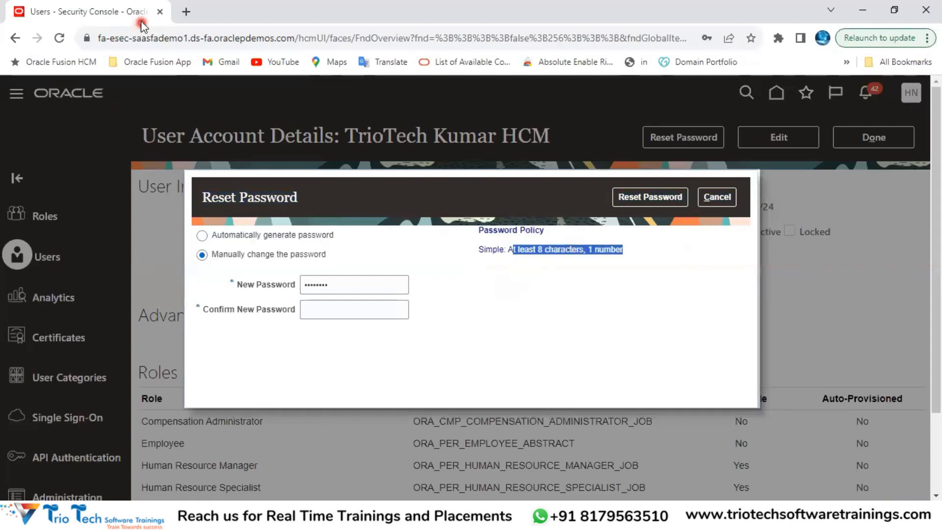
{"action": "left_click", "coordinate": [146, 38]}
{"action": "left_click", "coordinate": [340, 284]}
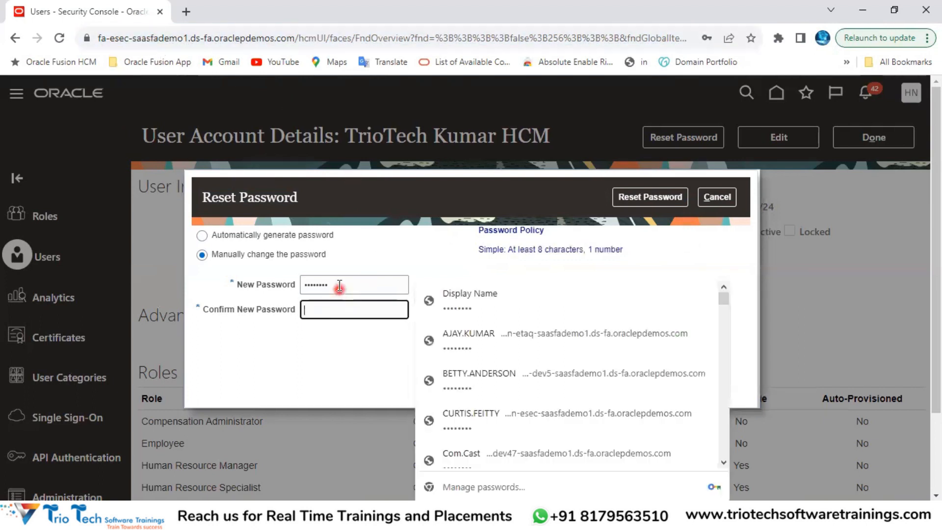
{"action": "left_click_drag", "start_coordinate": [519, 249], "coordinate": [743, 254]}
{"action": "left_click_drag", "start_coordinate": [212, 137], "coordinate": [318, 137]}
{"action": "double_click", "coordinate": [384, 235]}
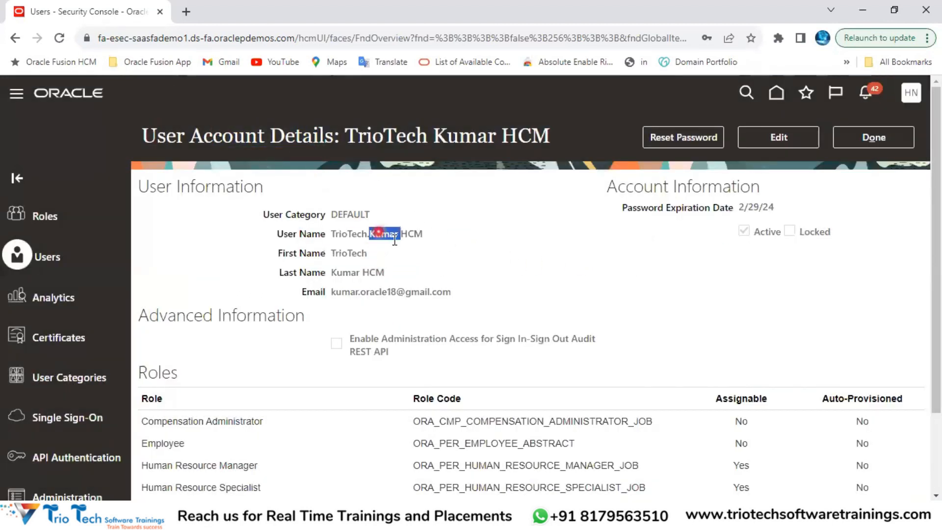
Step: Check the password expiration date 2/29/24, then leave the account details with Done
{"action": "left_click_drag", "start_coordinate": [620, 211], "coordinate": [778, 201]}
{"action": "left_click", "coordinate": [195, 42]}
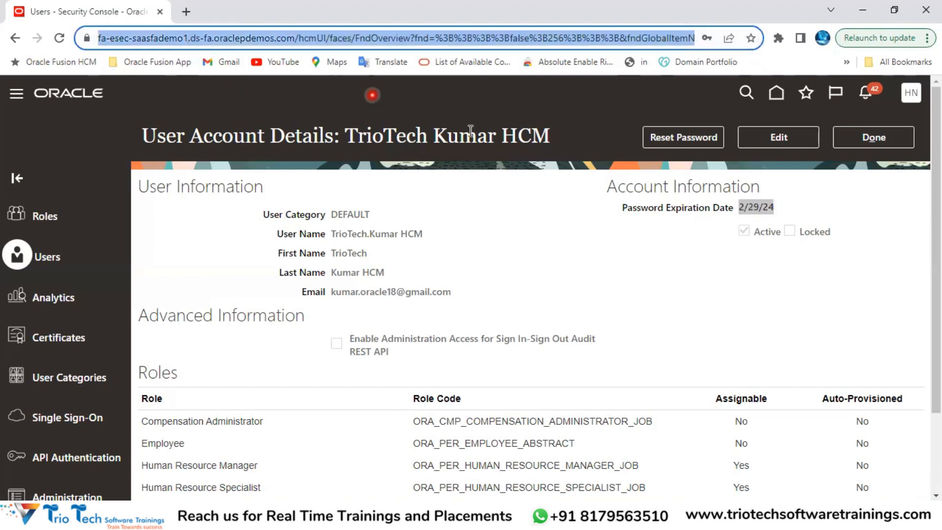
{"action": "double_click", "coordinate": [678, 212]}
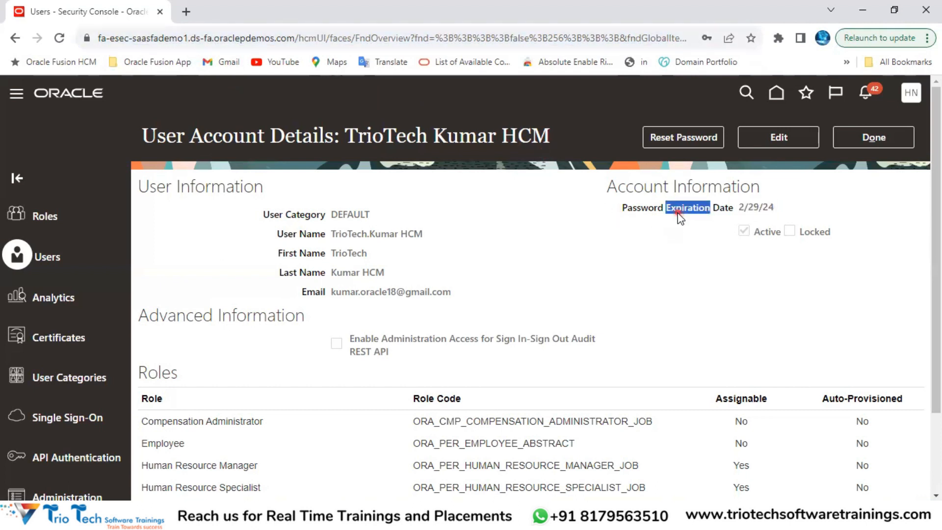
{"action": "left_click", "coordinate": [767, 210]}
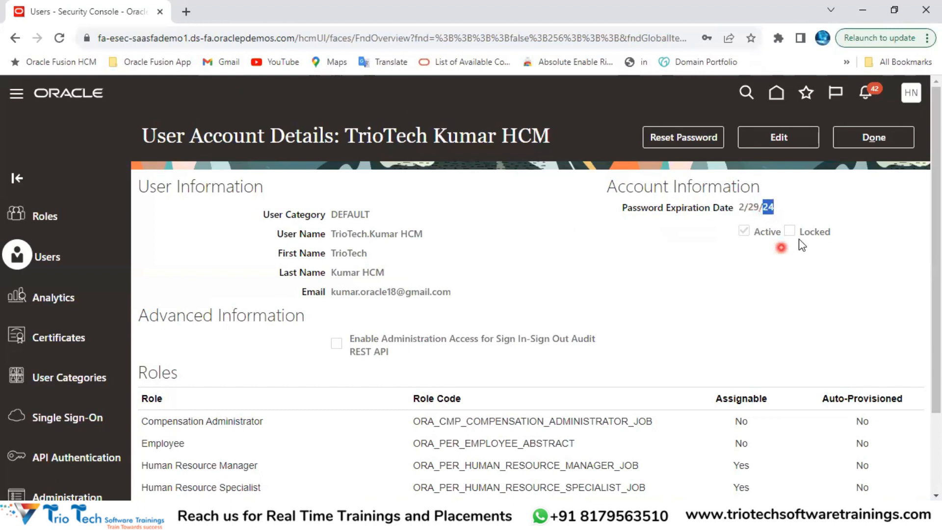
{"action": "left_click", "coordinate": [758, 210]}
{"action": "left_click", "coordinate": [863, 142]}
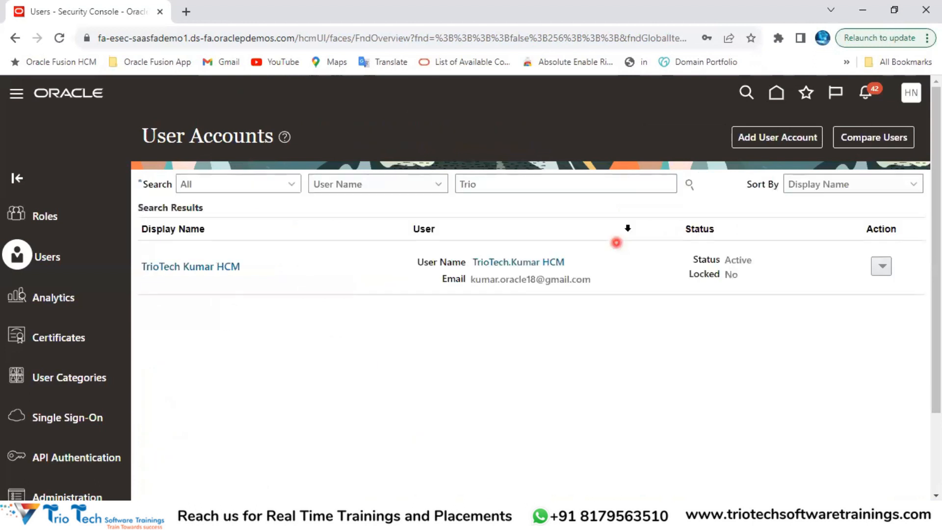
Step: Start a new user account, visit its name fields, then switch to the Excel training notes workbook
{"action": "left_click", "coordinate": [755, 144]}
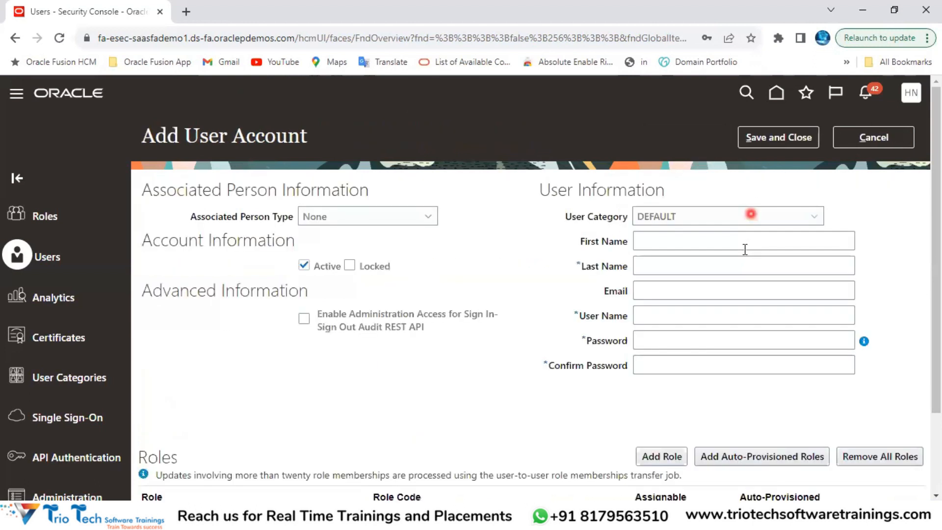
{"action": "left_click", "coordinate": [663, 242]}
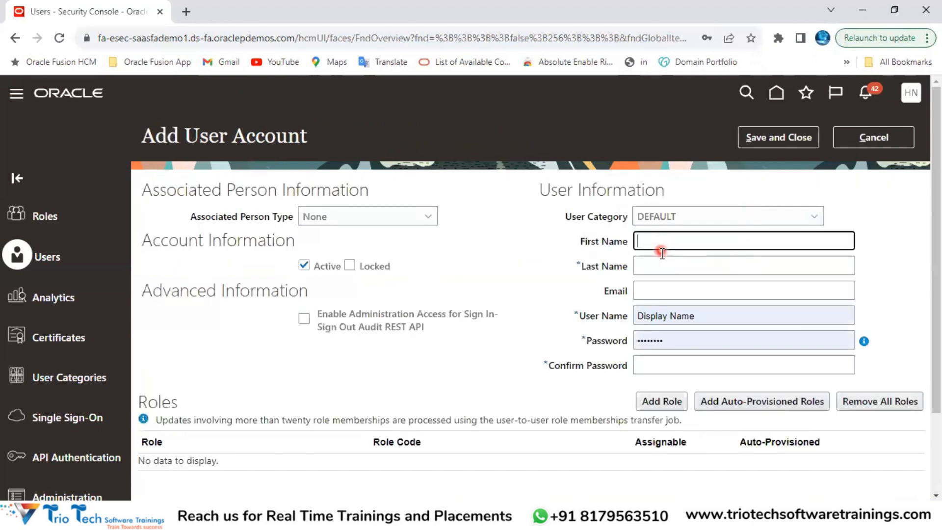
{"action": "left_click", "coordinate": [653, 265]}
{"action": "left_click", "coordinate": [702, 316]}
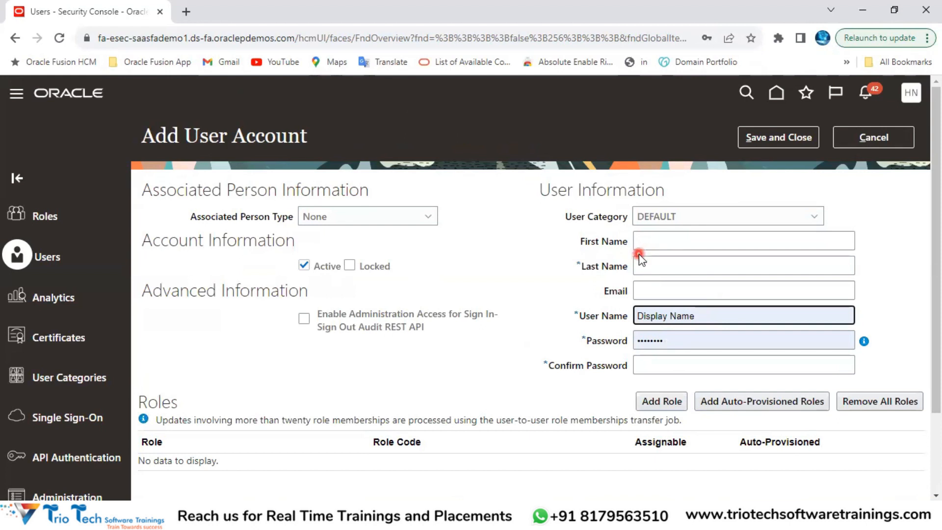
{"action": "left_click", "coordinate": [314, 516]}
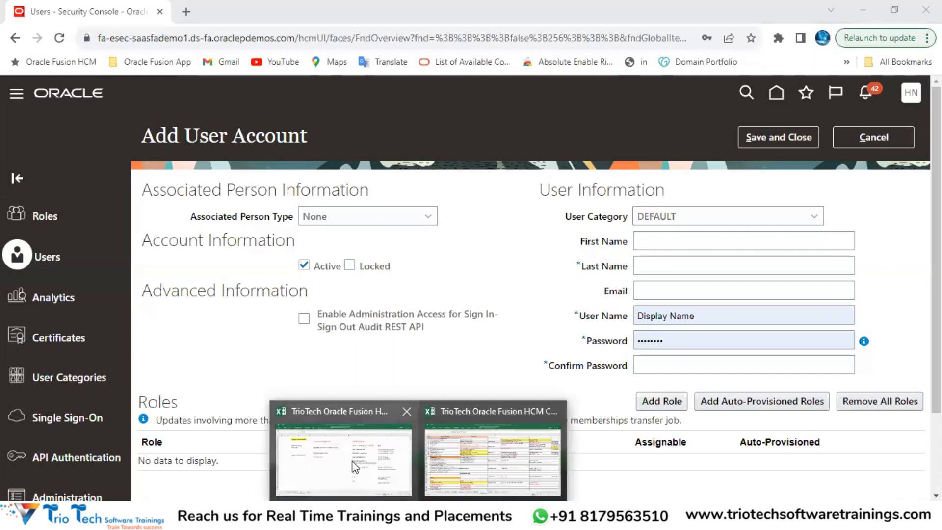
{"action": "left_click", "coordinate": [354, 466]}
Step: Enter 'User Account Creation Rules' in cell E16 and format it bold
{"action": "left_click", "coordinate": [279, 126]}
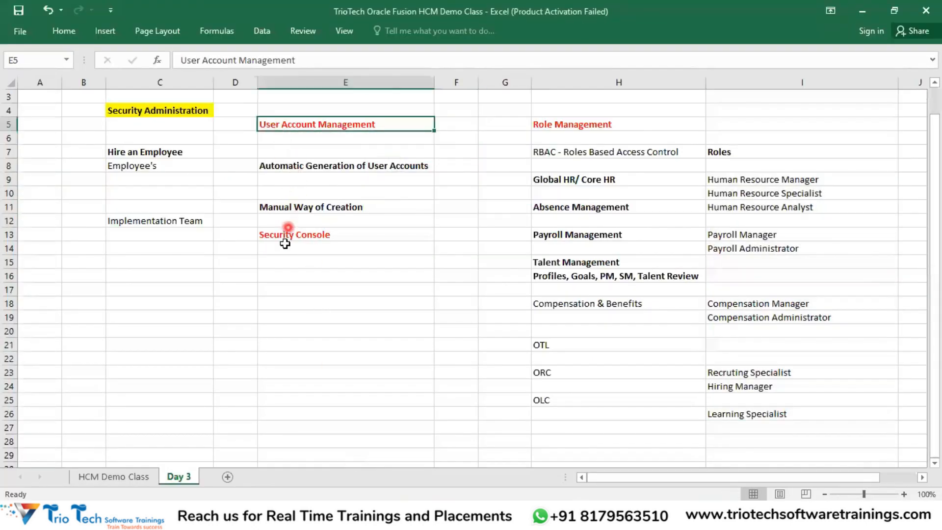
{"action": "left_click", "coordinate": [282, 271]}
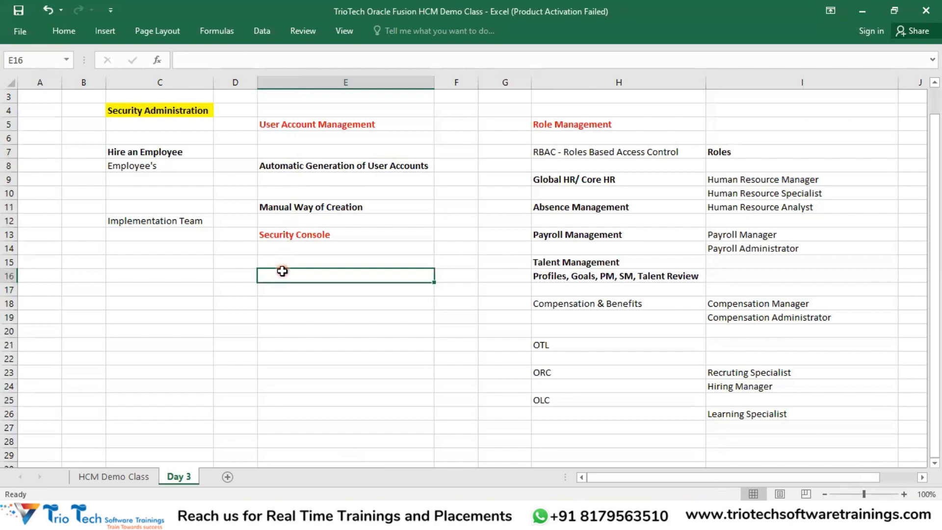
{"action": "type", "text": "User Account Creation Rules"}
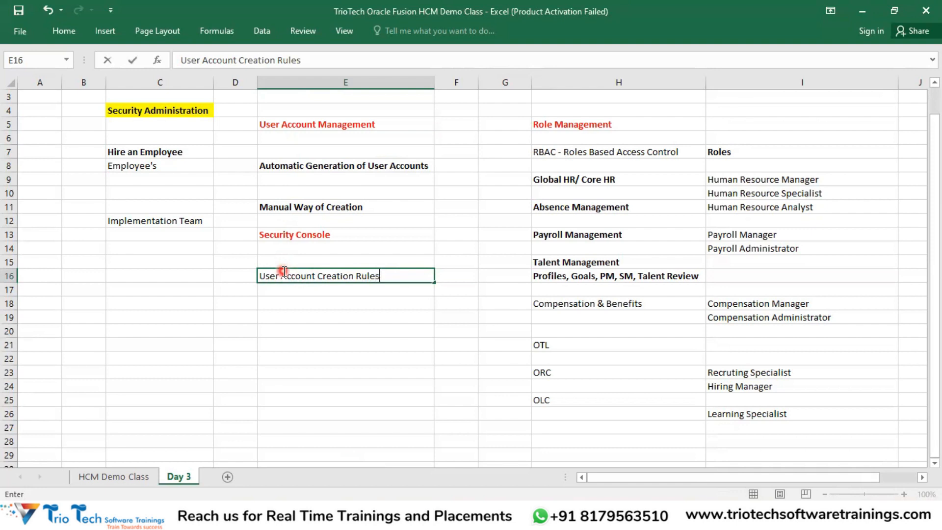
{"action": "key", "text": "Return"}
{"action": "left_click", "coordinate": [287, 275]}
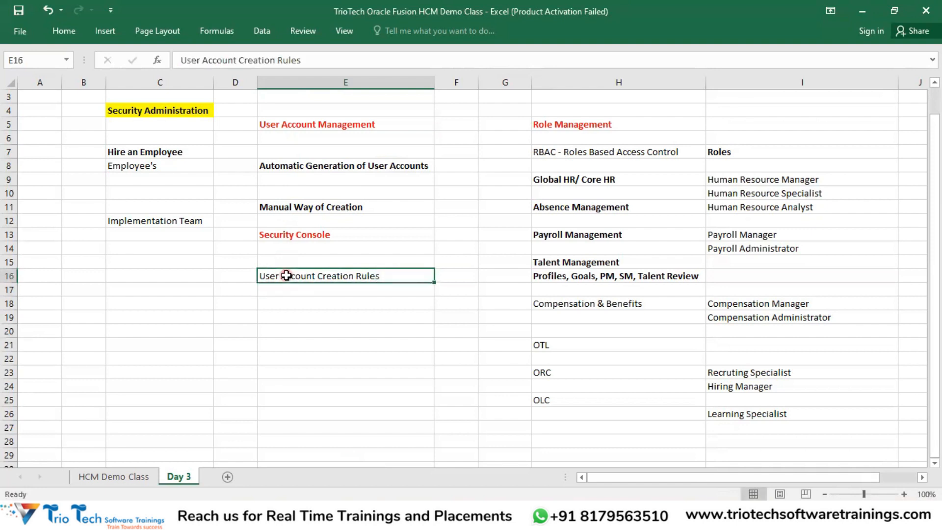
{"action": "key", "text": "ctrl+b"}
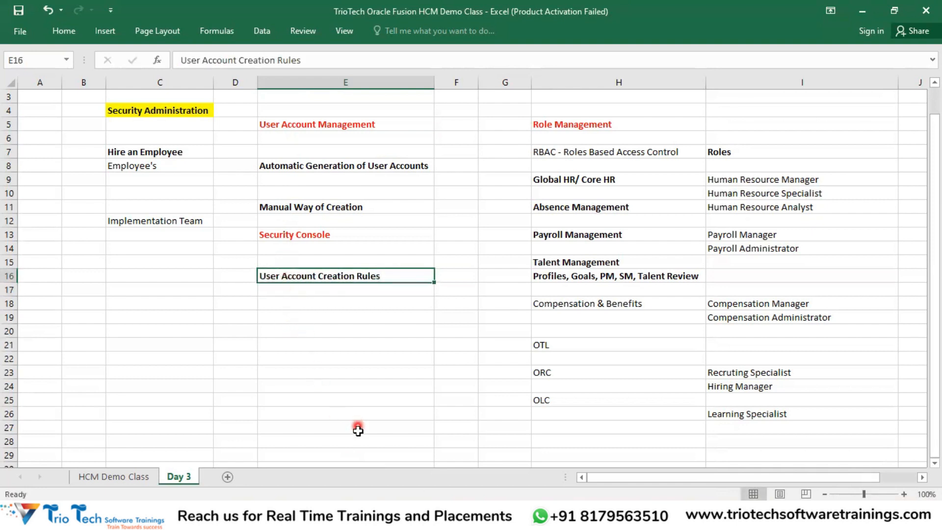
{"action": "left_click", "coordinate": [299, 308]}
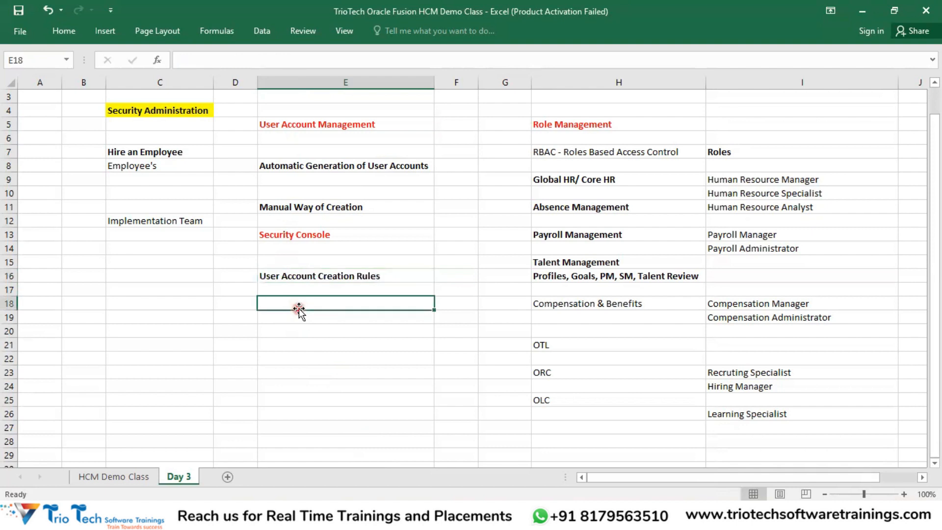
{"action": "left_click", "coordinate": [292, 335]}
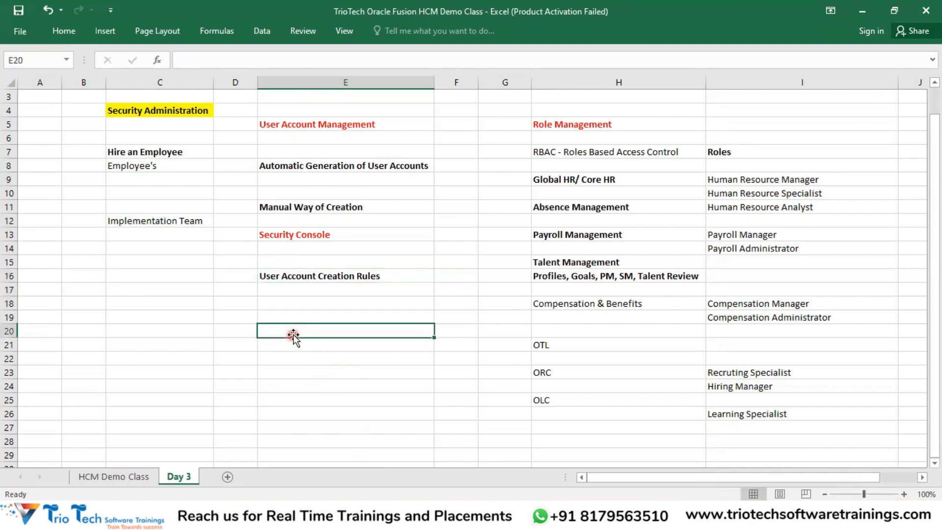
{"action": "left_click", "coordinate": [281, 356]}
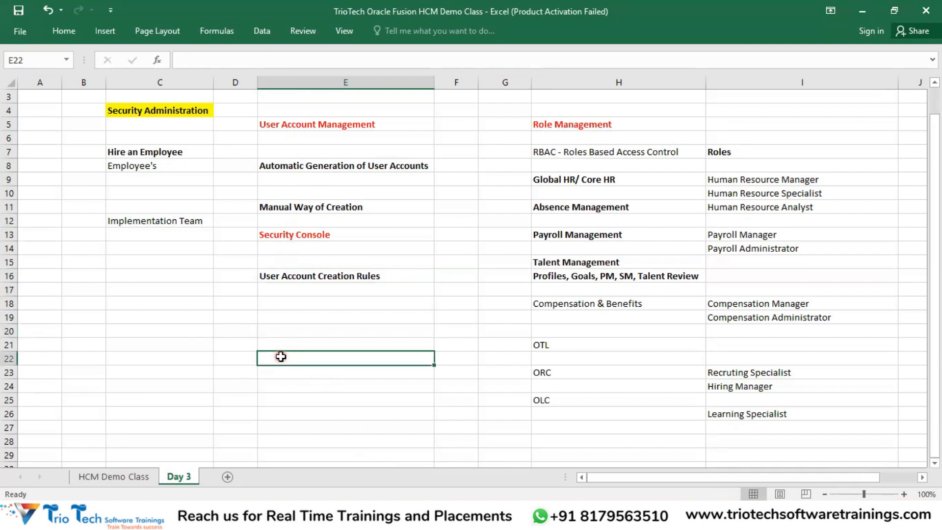
{"action": "left_click", "coordinate": [296, 277]}
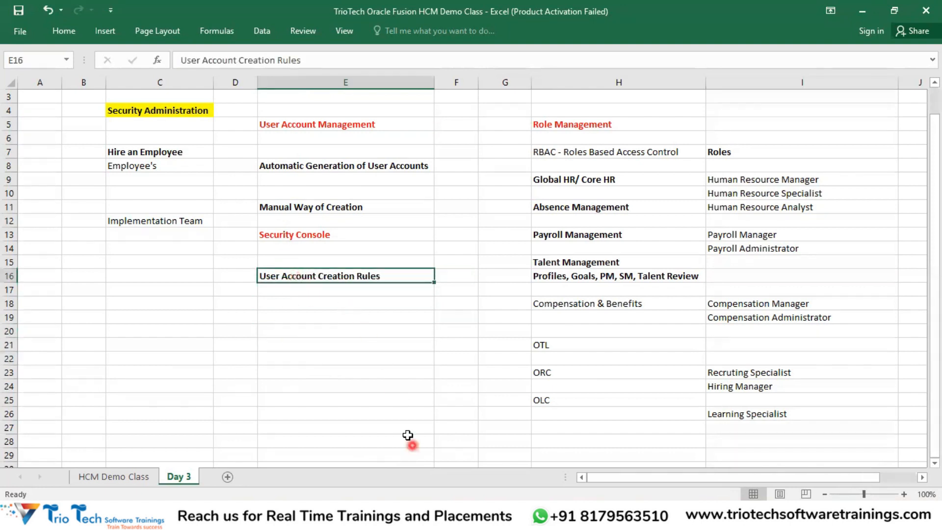
Step: Return to the Security Console in Chrome and cancel the unfinished Add User Account form
{"action": "left_click", "coordinate": [362, 464]}
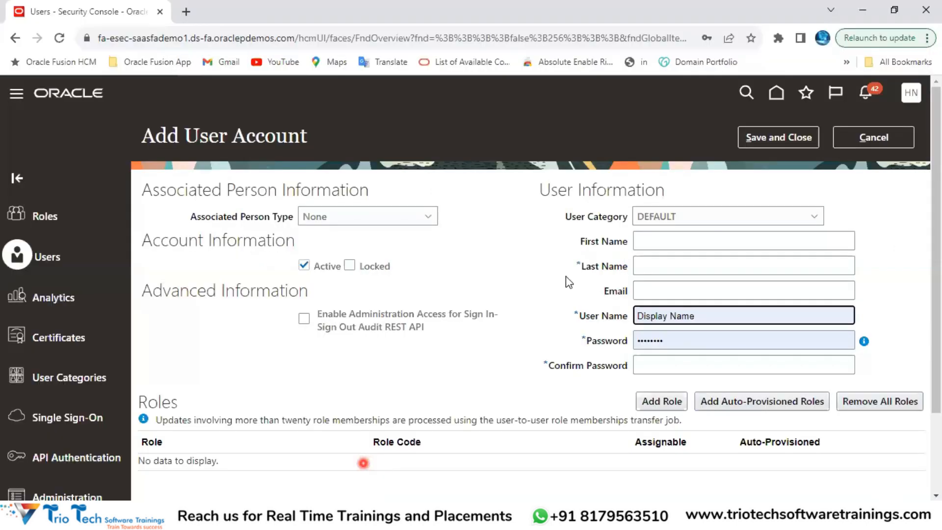
{"action": "left_click_drag", "start_coordinate": [565, 218], "coordinate": [660, 225]}
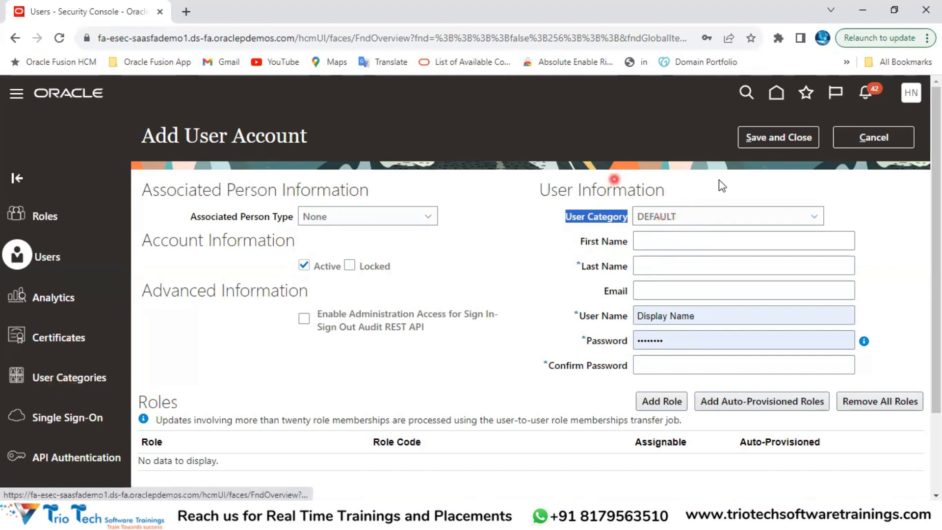
{"action": "left_click", "coordinate": [879, 138]}
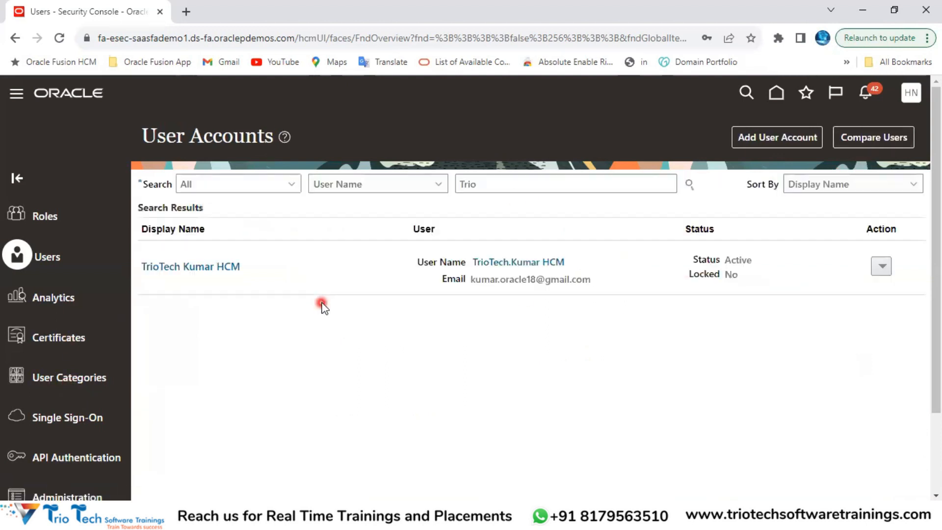
Step: Edit the demo HCM user's account, review its name fields, and delete the Compensation Administrator role
{"action": "left_click", "coordinate": [225, 271]}
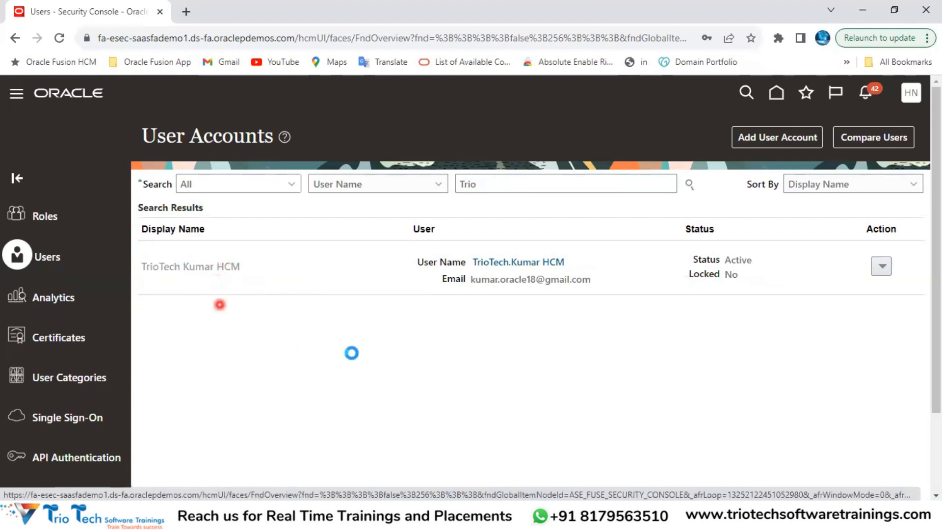
{"action": "left_click", "coordinate": [795, 132]}
{"action": "left_click", "coordinate": [392, 241]}
{"action": "left_click", "coordinate": [337, 267]}
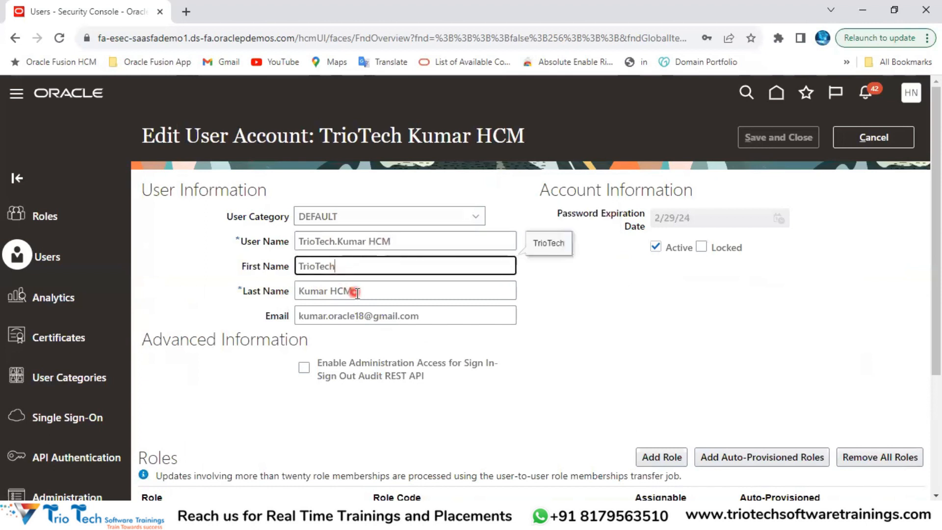
{"action": "left_click", "coordinate": [357, 293]}
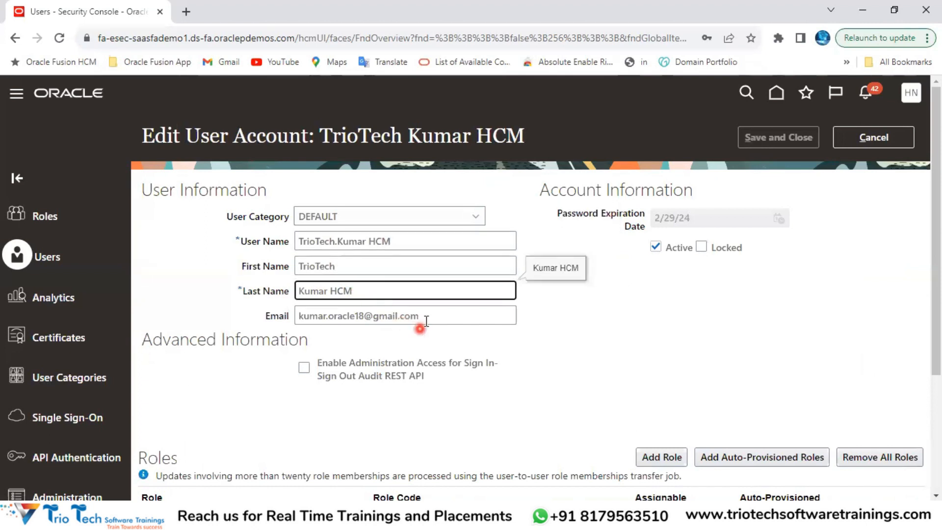
{"action": "scroll", "coordinate": [452, 310], "scroll_direction": "down", "scroll_amount": 3}
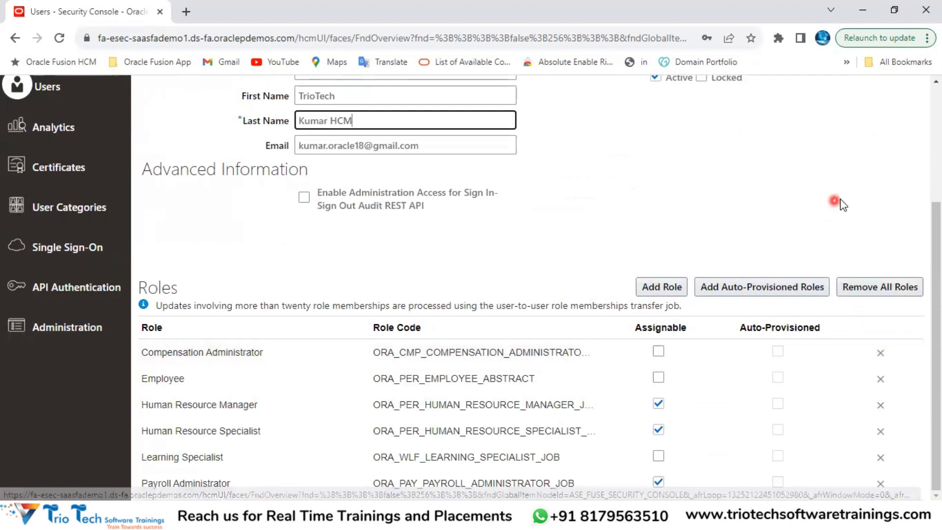
{"action": "left_click", "coordinate": [326, 349]}
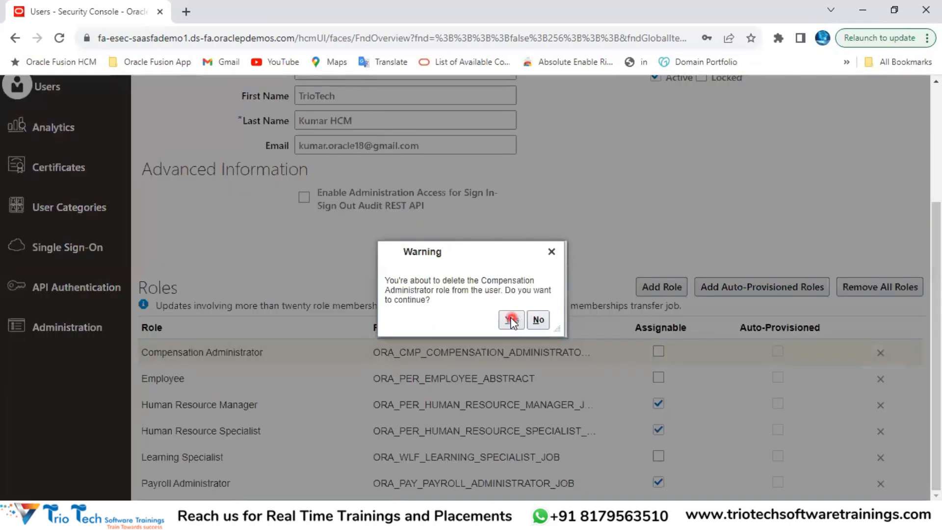
Step: Confirm removing the Compensation Administrator role and highlight the user name value
{"action": "left_click", "coordinate": [510, 319]}
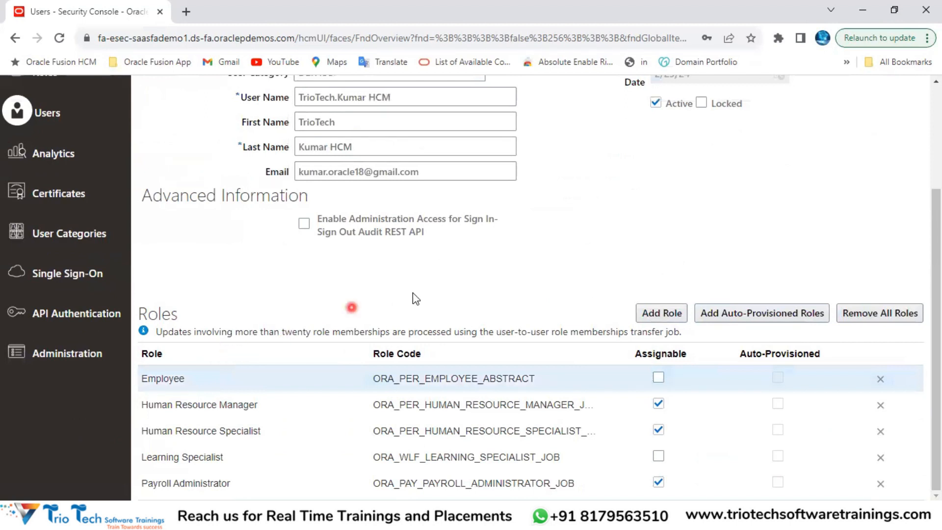
{"action": "scroll", "coordinate": [405, 259], "scroll_direction": "up", "scroll_amount": 4}
{"action": "left_click_drag", "start_coordinate": [403, 241], "coordinate": [269, 246]}
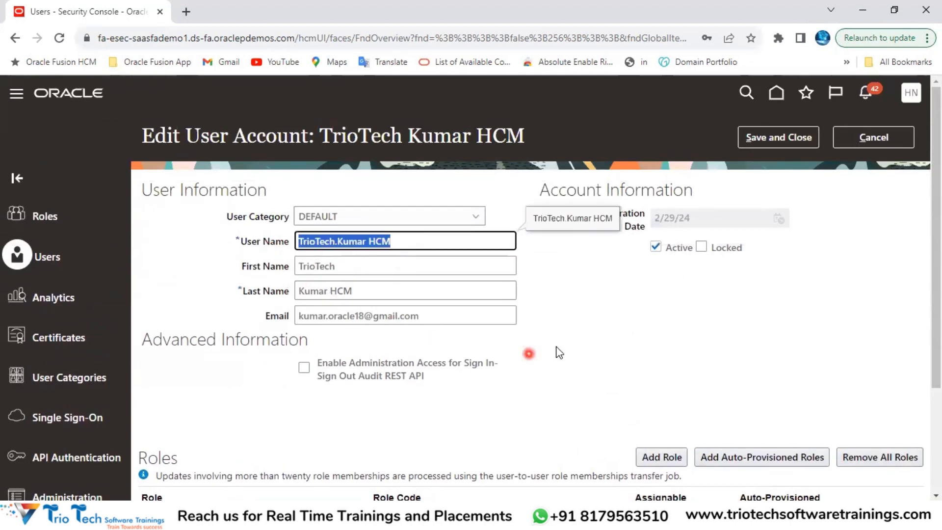
{"action": "scroll", "coordinate": [570, 346], "scroll_direction": "down", "scroll_amount": 3}
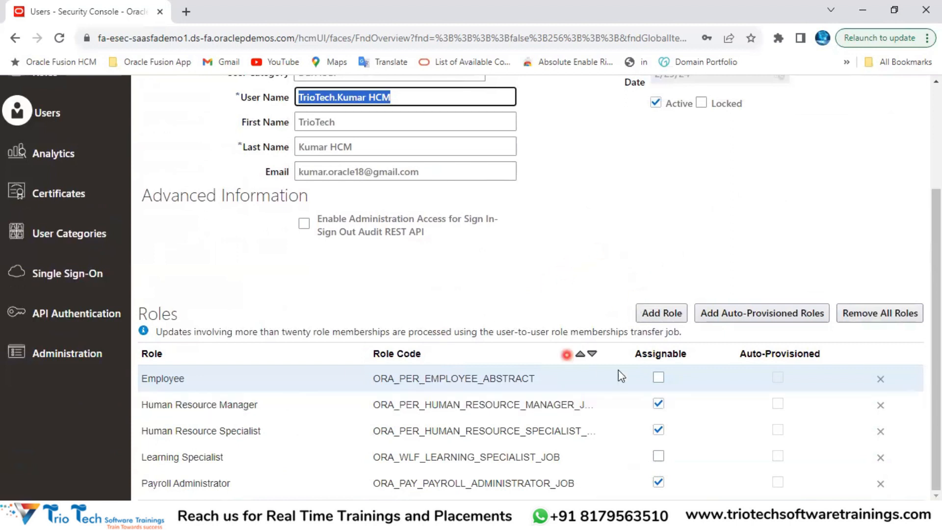
Step: Remove all roles from the account, then cancel to discard the role changes
{"action": "left_click", "coordinate": [881, 313]}
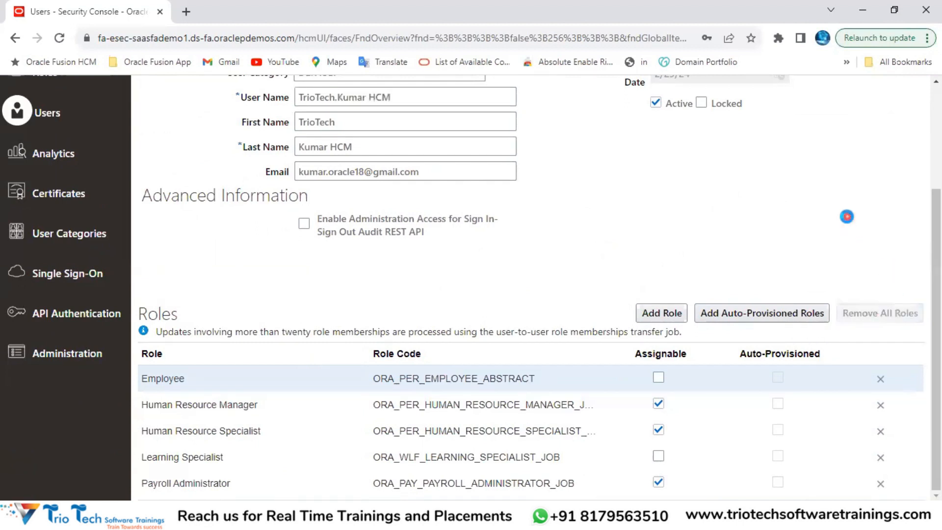
{"action": "left_click", "coordinate": [510, 320]}
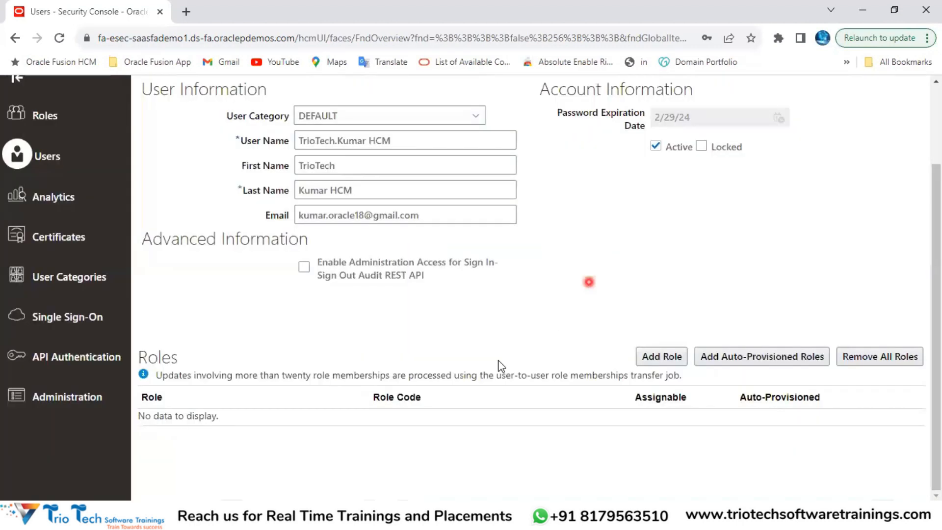
{"action": "scroll", "coordinate": [607, 267], "scroll_direction": "up", "scroll_amount": 3}
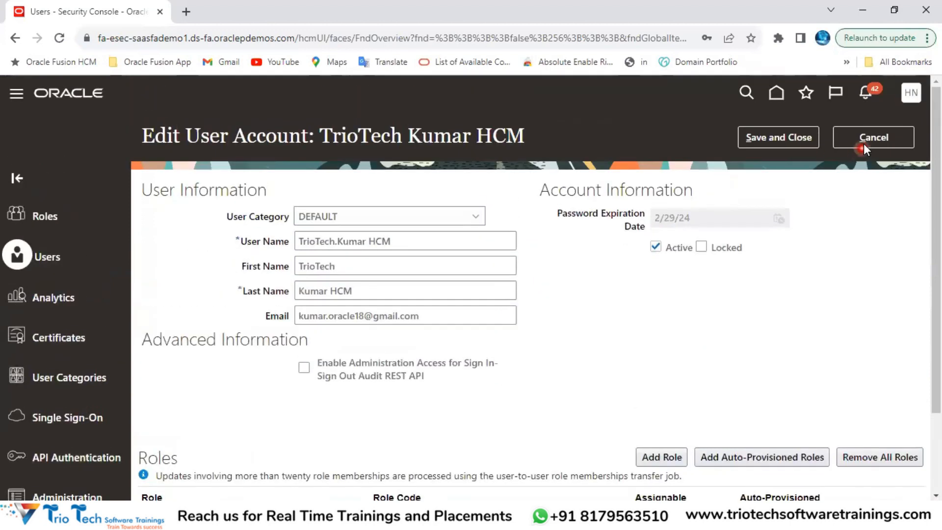
{"action": "left_click", "coordinate": [865, 142]}
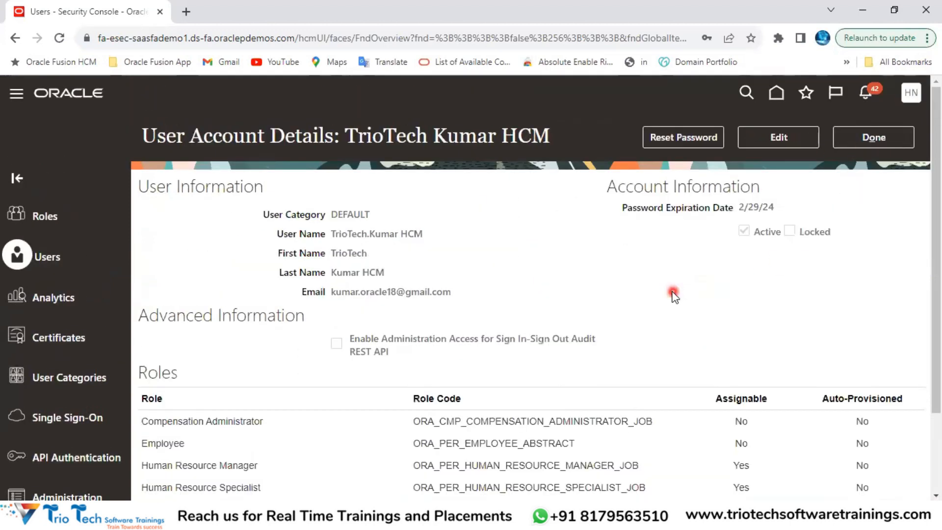
Step: Reopen the account for editing and leave it again without saving
{"action": "left_click", "coordinate": [778, 137]}
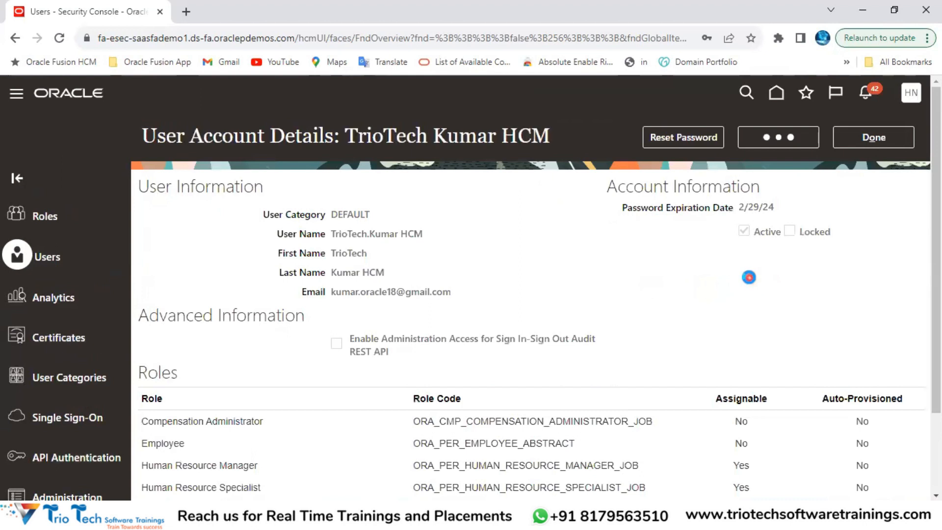
{"action": "scroll", "coordinate": [740, 290], "scroll_direction": "down", "scroll_amount": 3}
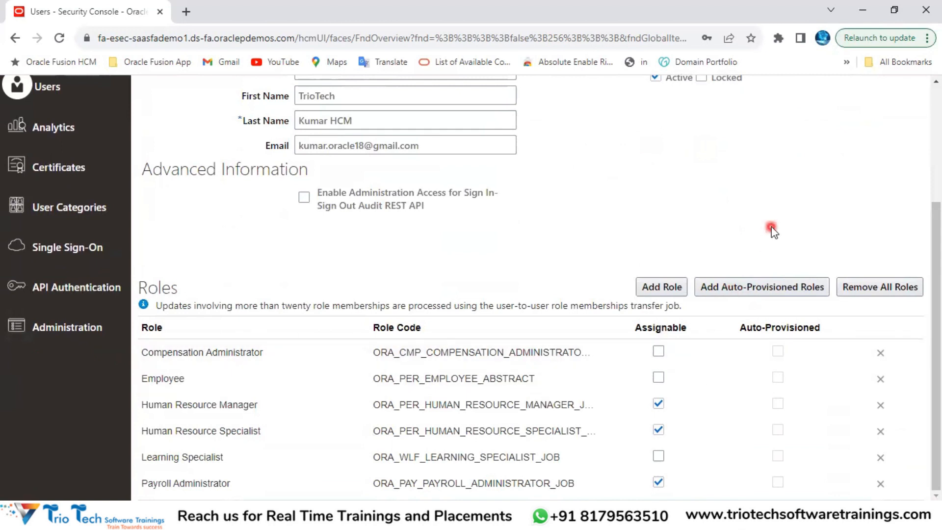
{"action": "scroll", "coordinate": [756, 245], "scroll_direction": "up", "scroll_amount": 3}
{"action": "left_click", "coordinate": [873, 139]}
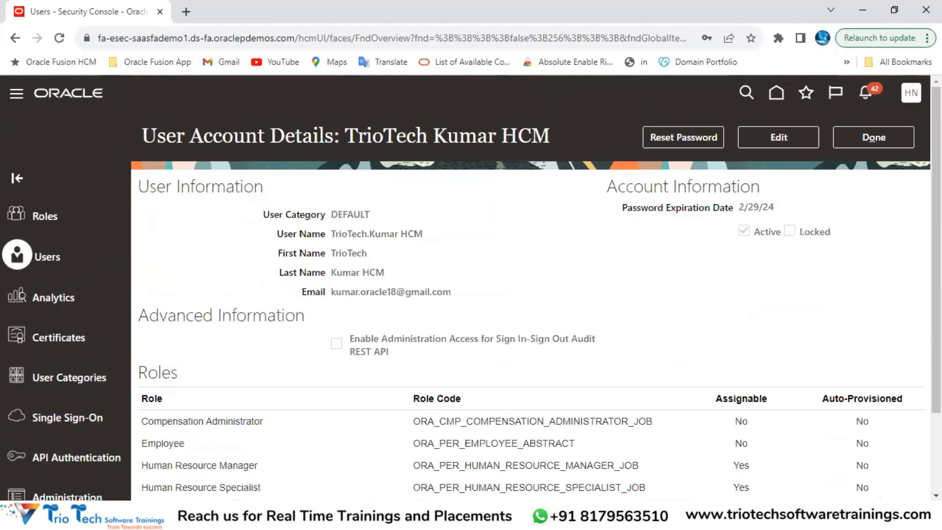
{"action": "key", "text": "alt+Tab"}
{"action": "left_click", "coordinate": [610, 126]}
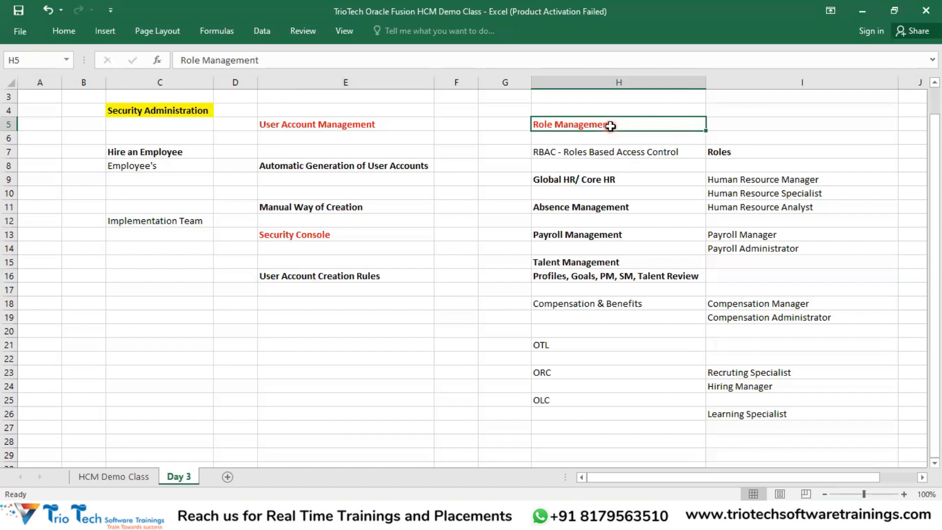
{"action": "left_click", "coordinate": [733, 124]}
{"action": "left_click_drag", "start_coordinate": [656, 124], "coordinate": [801, 361]}
{"action": "left_click", "coordinate": [362, 129]}
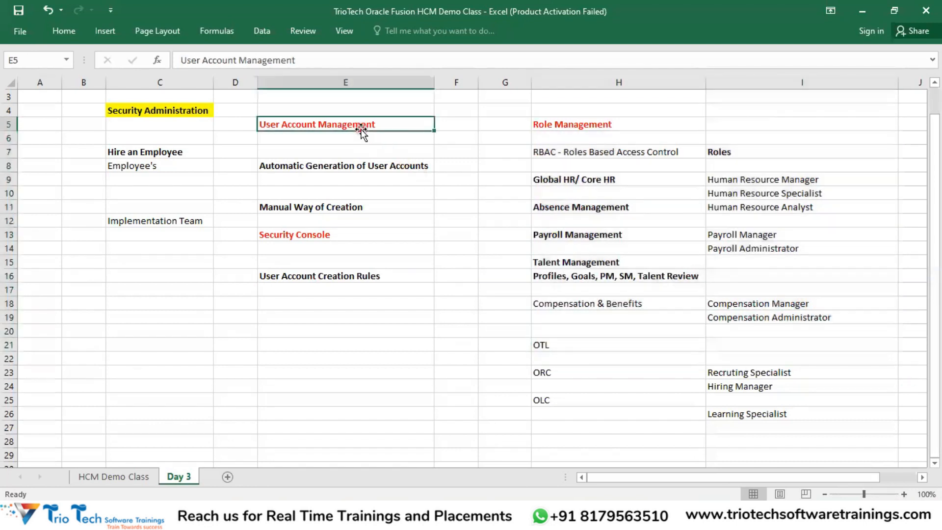
{"action": "left_click_drag", "start_coordinate": [303, 204], "coordinate": [302, 240]}
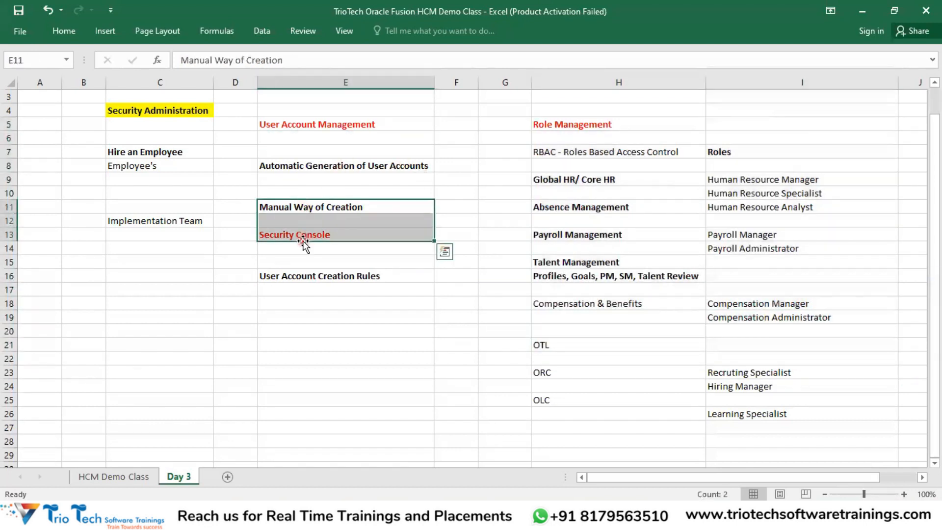
{"action": "left_click", "coordinate": [301, 271]}
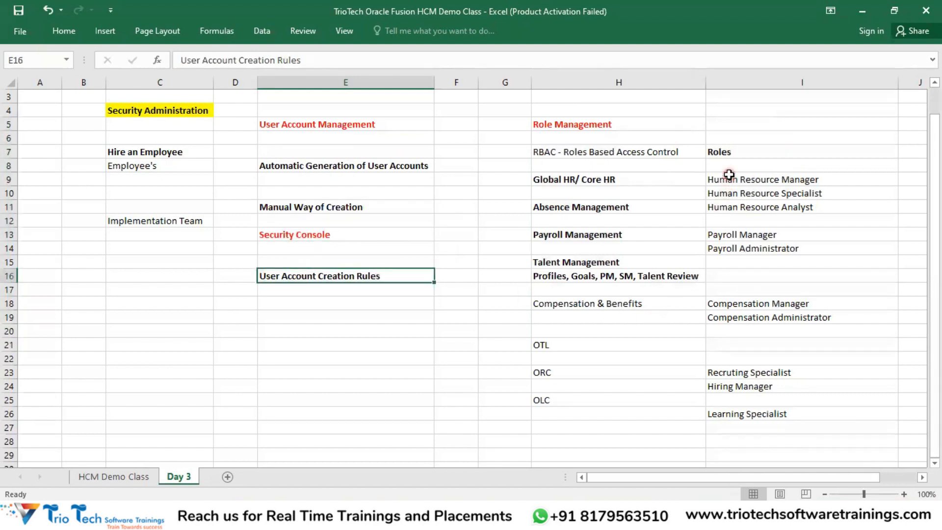
{"action": "left_click_drag", "start_coordinate": [729, 174], "coordinate": [753, 427]}
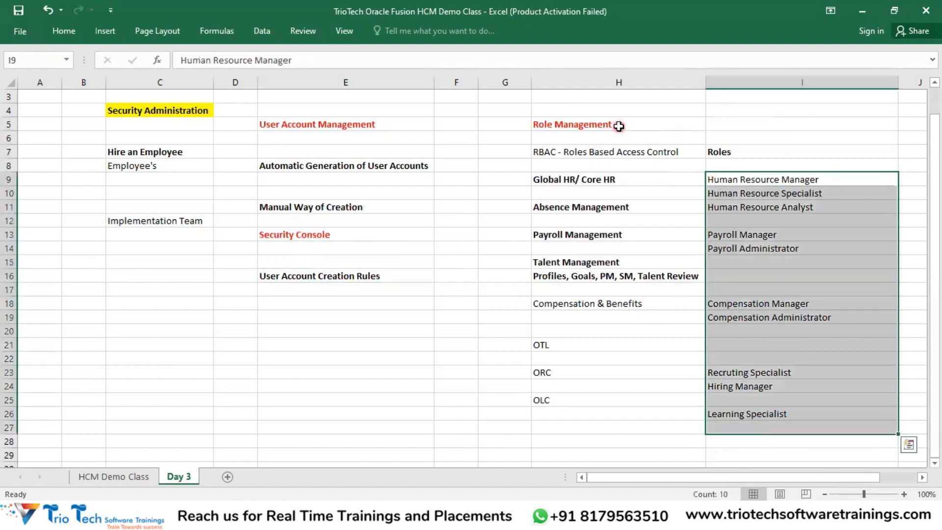
{"action": "left_click", "coordinate": [619, 126]}
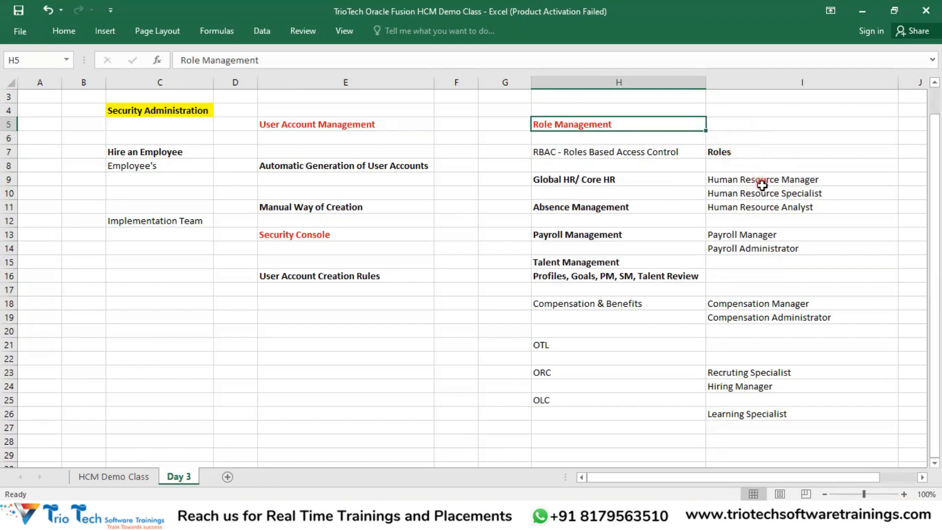
{"action": "left_click_drag", "start_coordinate": [763, 180], "coordinate": [780, 414]}
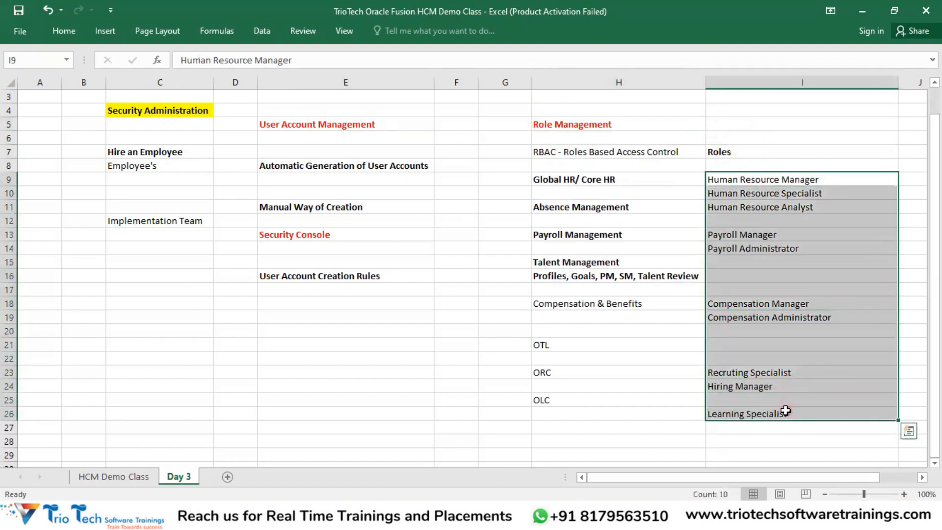
{"action": "left_click", "coordinate": [725, 150]}
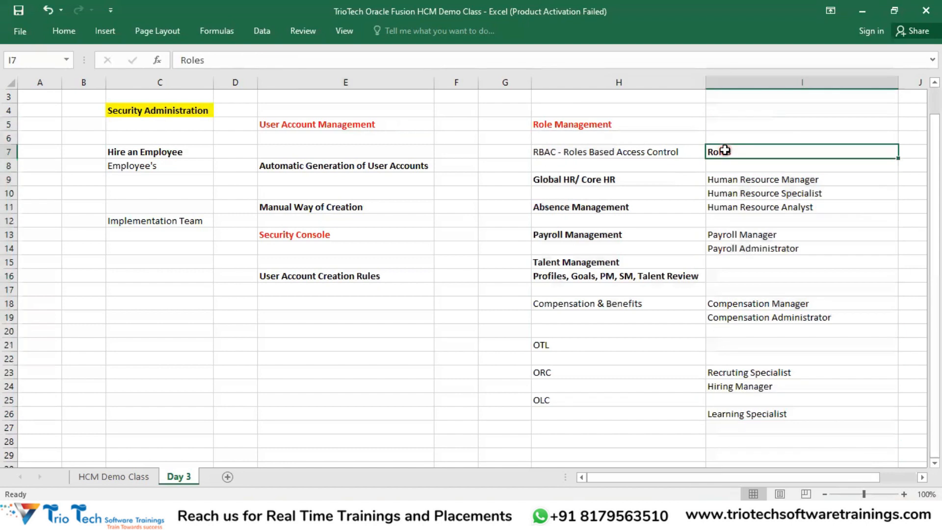
{"action": "left_click", "coordinate": [607, 126]}
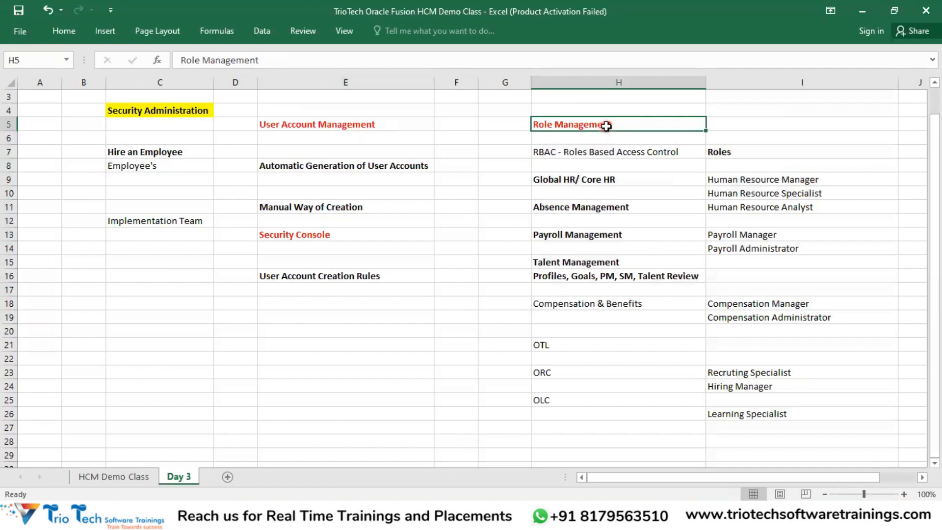
{"action": "scroll", "coordinate": [622, 151], "scroll_direction": "down", "scroll_amount": 5}
Step: List Job Roles, Data Roles, Abstract Roles and Duty Roles/ Aggregate Privilages from H29 downward
{"action": "left_click", "coordinate": [597, 244]}
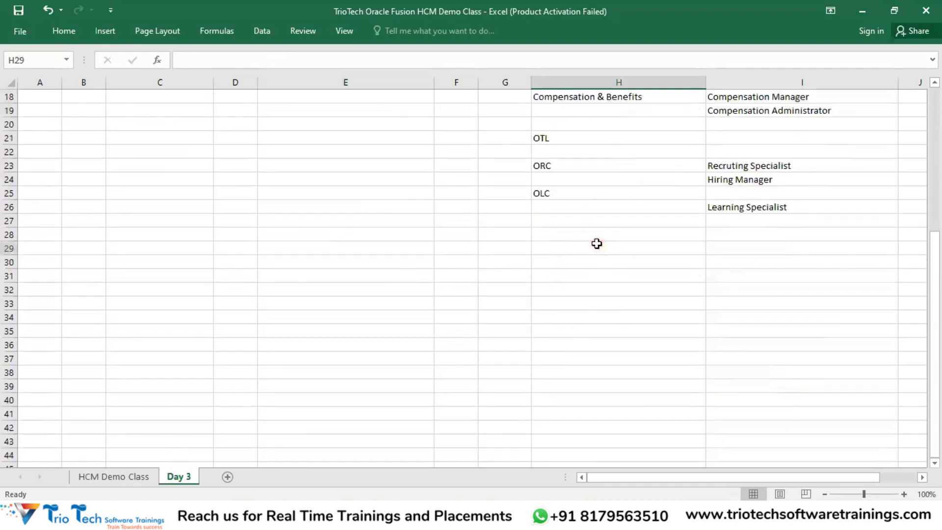
{"action": "type", "text": "Job"}
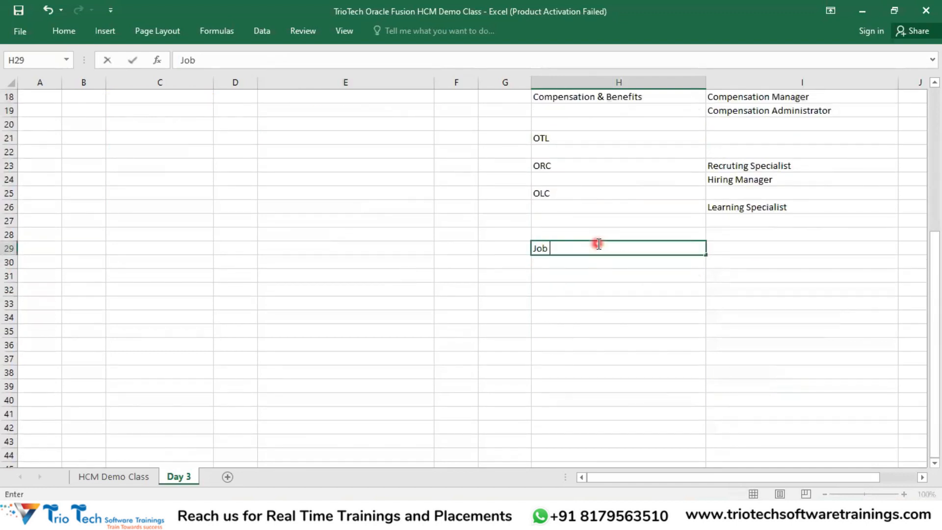
{"action": "key", "text": "Return"}
{"action": "key", "text": "Return"}
{"action": "type", "text": "D"}
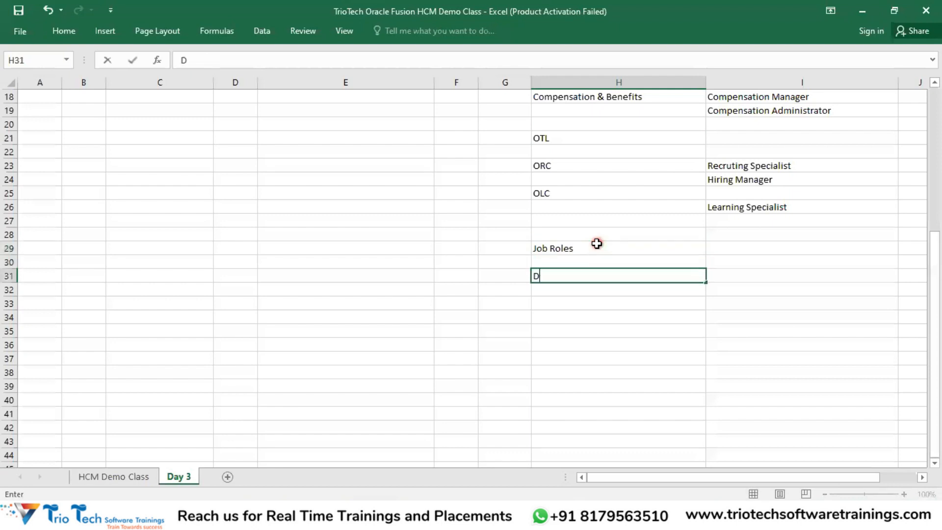
{"action": "type", "text": "ata Roles"}
{"action": "key", "text": "Return"}
{"action": "key", "text": "Return"}
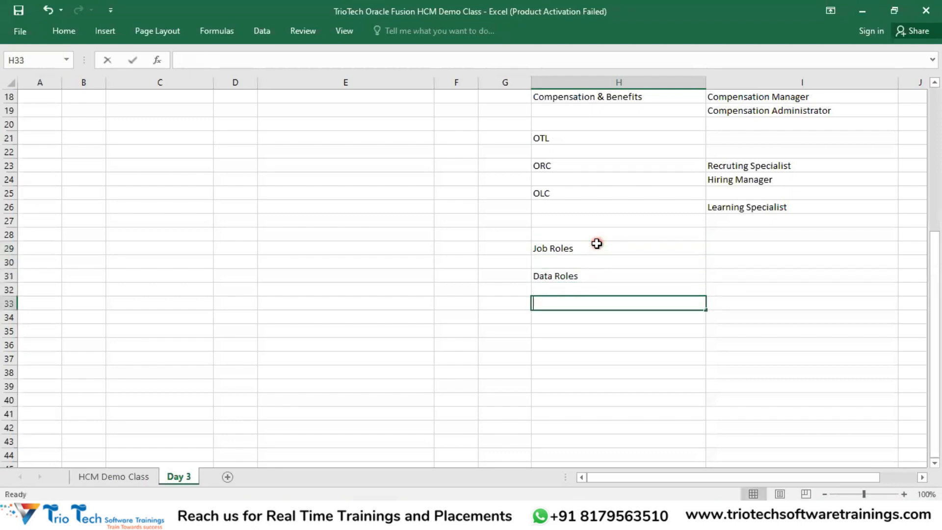
{"action": "type", "text": "Abstract"}
{"action": "left_click", "coordinate": [591, 305]}
{"action": "type", "text": "RO"}
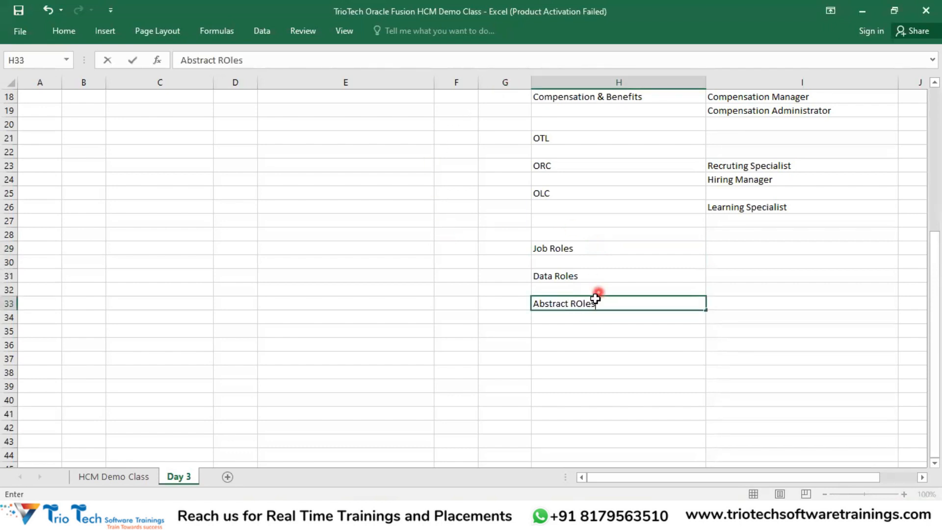
{"action": "type", "text": "les"}
{"action": "key", "text": "Return"}
{"action": "key", "text": "Return"}
{"action": "type", "text": "DUt"}
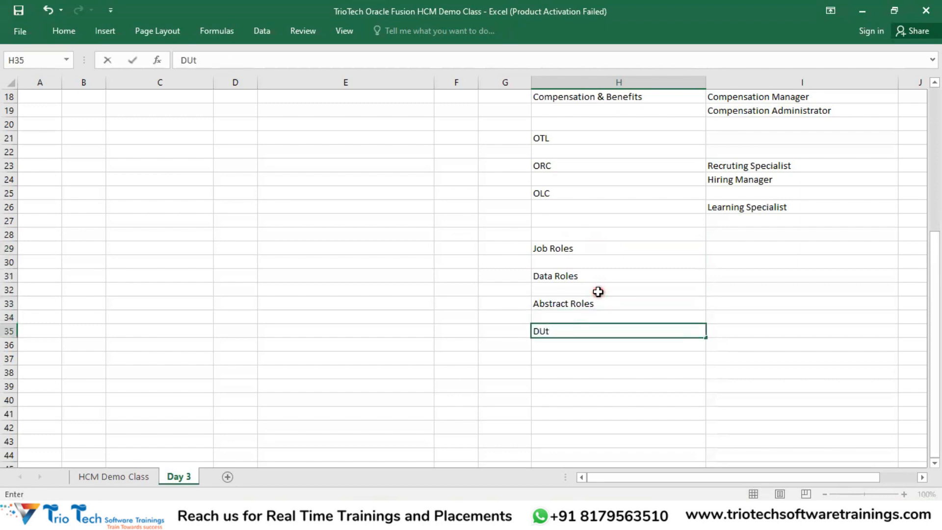
{"action": "type", "text": "y ROles/ Aggregate Privi"}
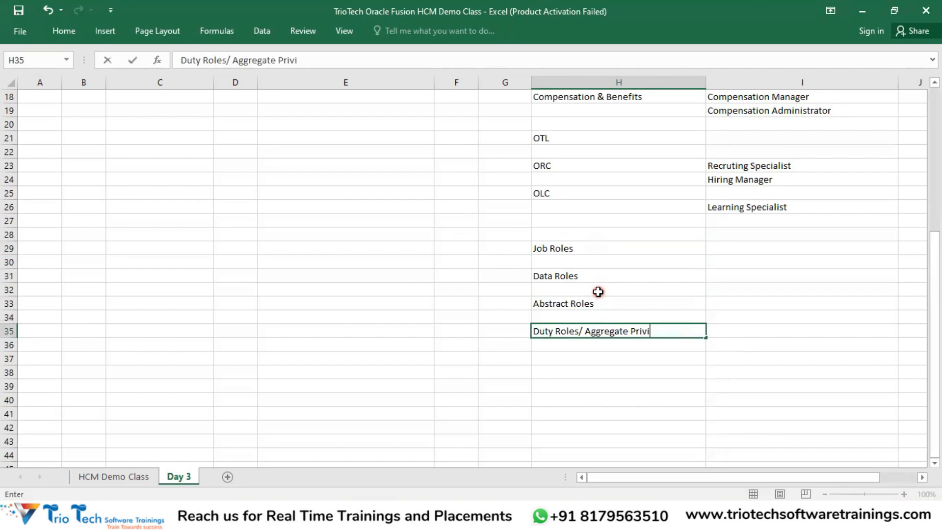
{"action": "type", "text": "ages"}
{"action": "key", "text": "Return"}
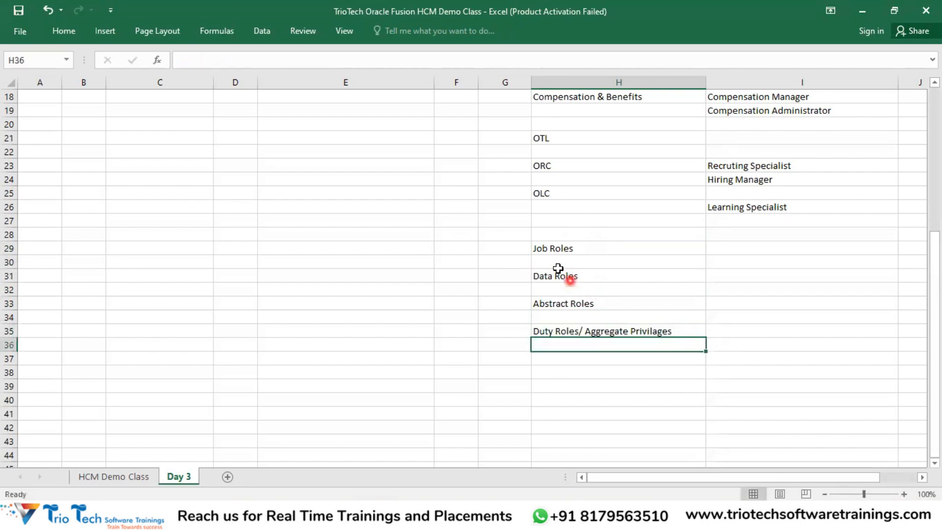
Step: Add a bold "Type's of Roles" heading in H28 above the list
{"action": "left_click", "coordinate": [554, 234]}
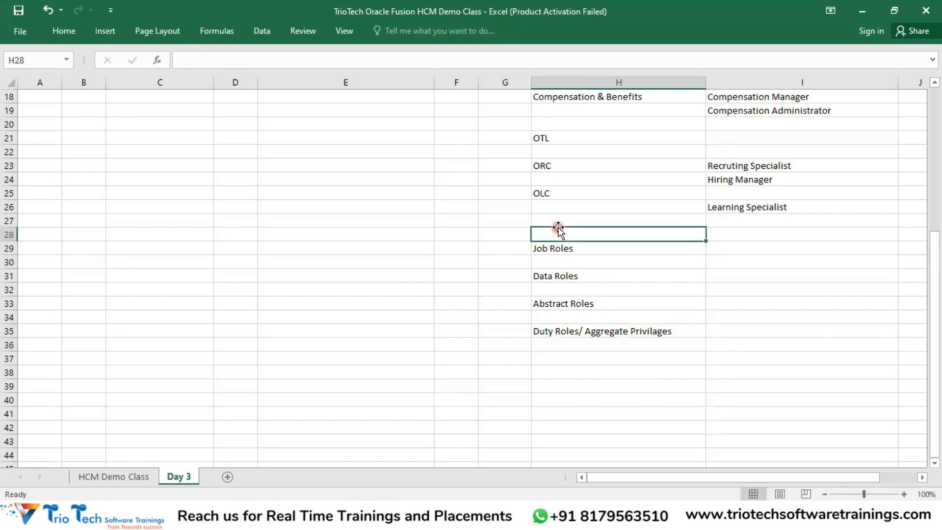
{"action": "type", "text": "Type's of R"}
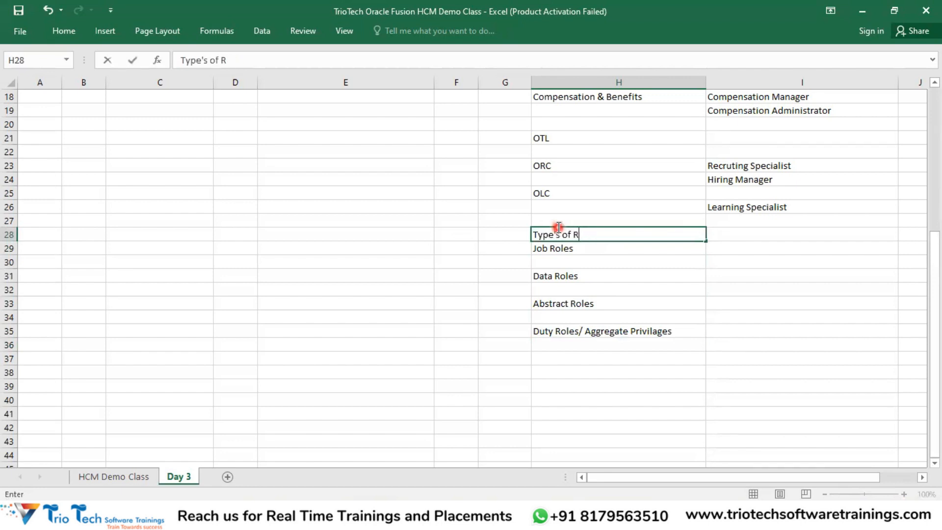
{"action": "type", "text": "Oles"}
{"action": "key", "text": "Return"}
{"action": "key", "text": "Return"}
{"action": "left_click", "coordinate": [609, 236]}
{"action": "key", "text": "ctrl+b"}
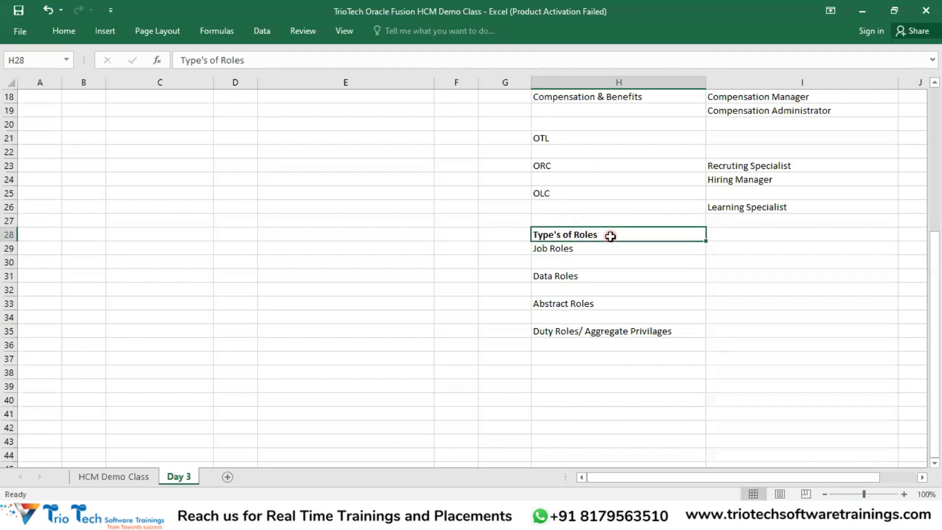
{"action": "left_click", "coordinate": [589, 317]}
{"action": "scroll", "coordinate": [609, 302], "scroll_direction": "up", "scroll_amount": 6}
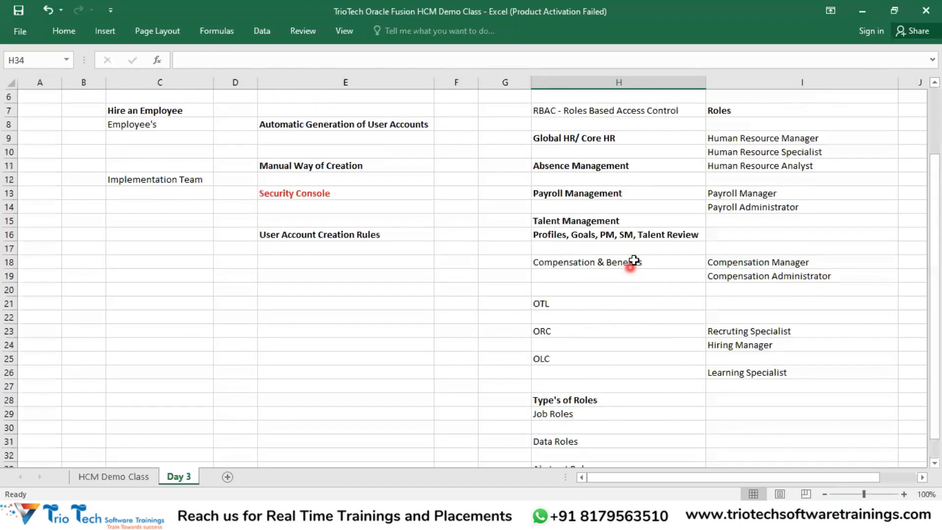
{"action": "left_click", "coordinate": [600, 157]}
{"action": "scroll", "coordinate": [621, 189], "scroll_direction": "down", "scroll_amount": 1}
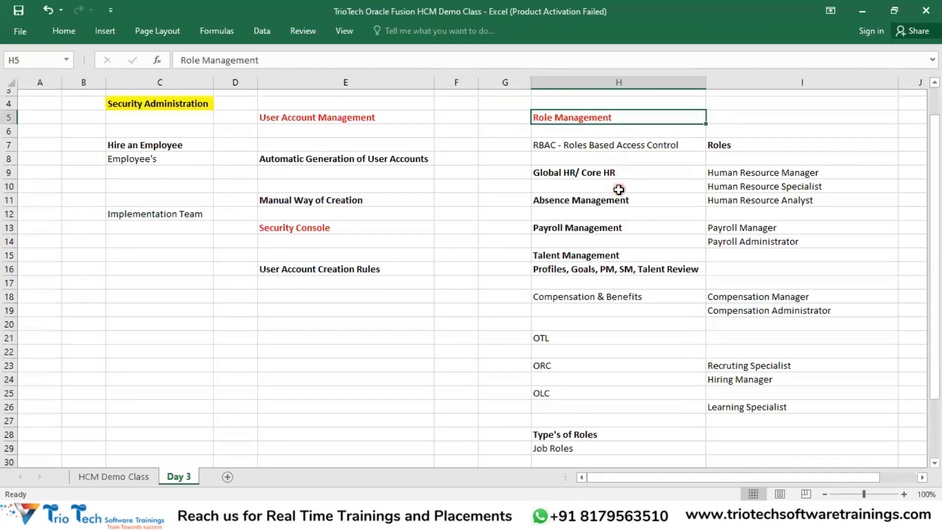
{"action": "scroll", "coordinate": [622, 188], "scroll_direction": "up", "scroll_amount": 1}
{"action": "scroll", "coordinate": [621, 188], "scroll_direction": "up", "scroll_amount": 1}
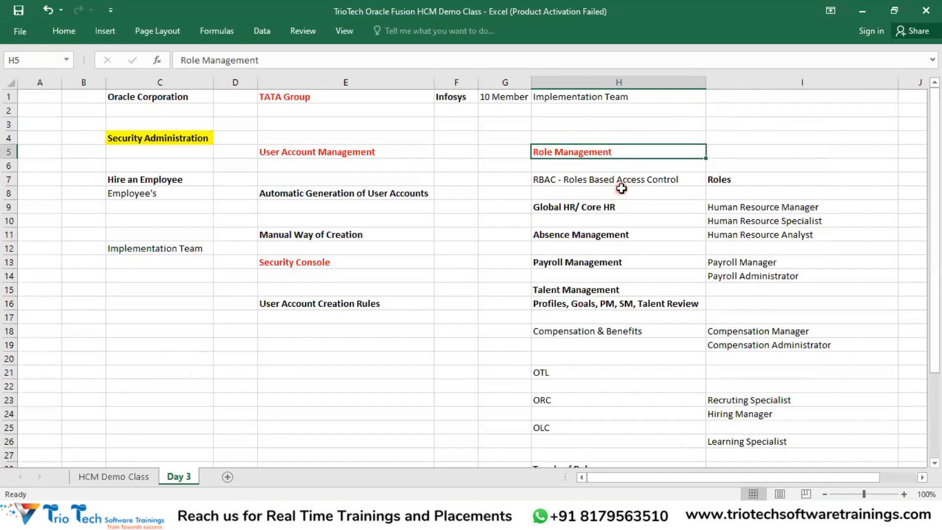
{"action": "left_click_drag", "start_coordinate": [746, 196], "coordinate": [747, 473]}
{"action": "scroll", "coordinate": [769, 307], "scroll_direction": "up", "scroll_amount": 1}
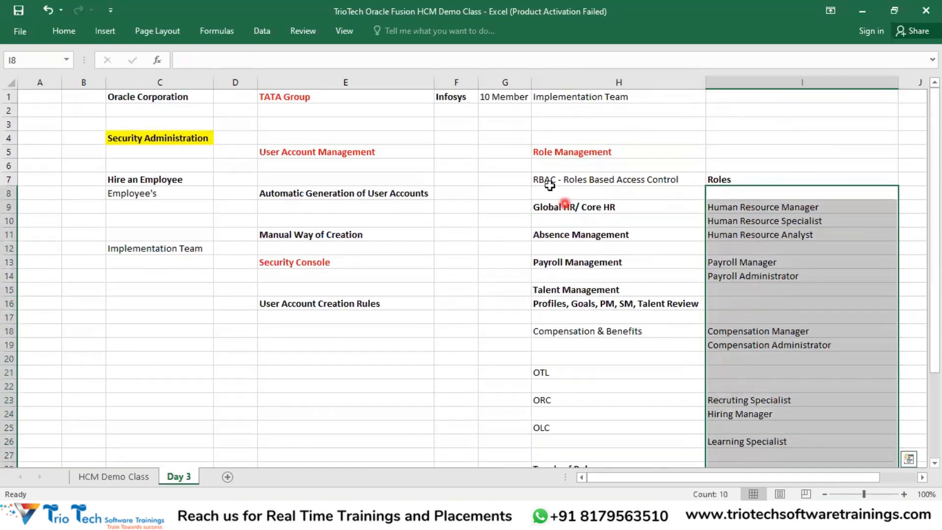
{"action": "left_click", "coordinate": [557, 181]}
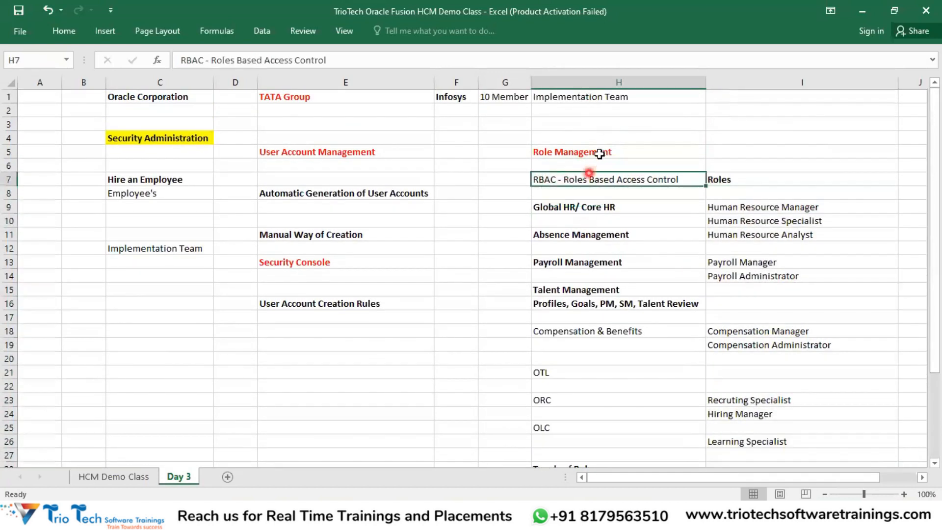
{"action": "left_click", "coordinate": [164, 140]}
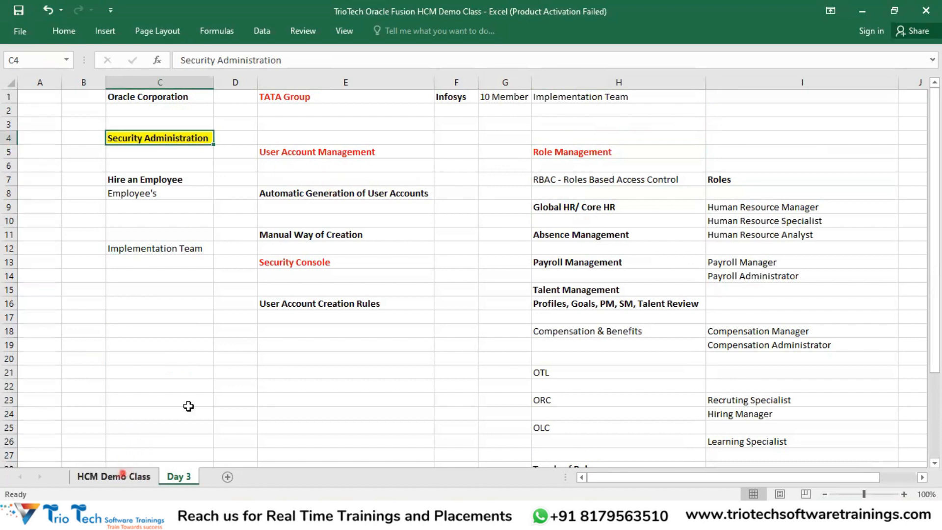
{"action": "left_click", "coordinate": [180, 165]}
{"action": "left_click_drag", "start_coordinate": [198, 219], "coordinate": [216, 376]}
{"action": "left_click", "coordinate": [178, 476]}
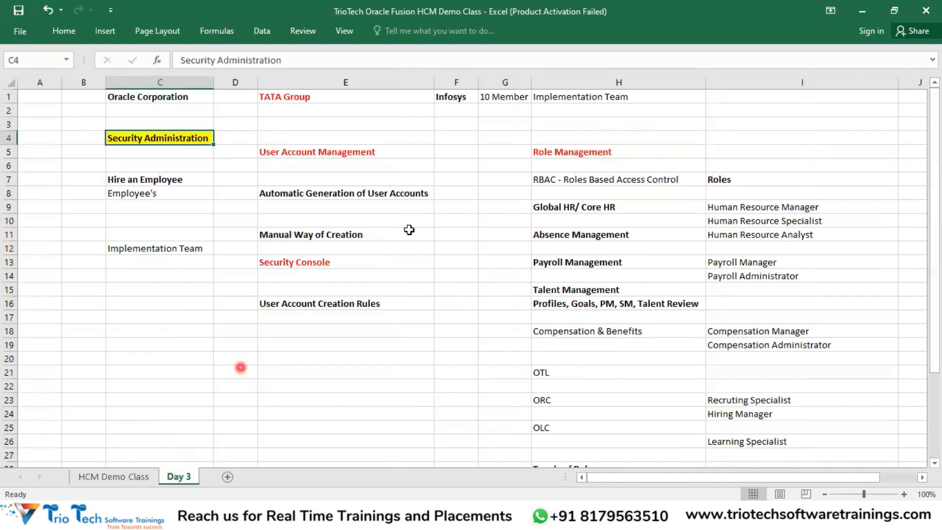
{"action": "left_click", "coordinate": [580, 151]}
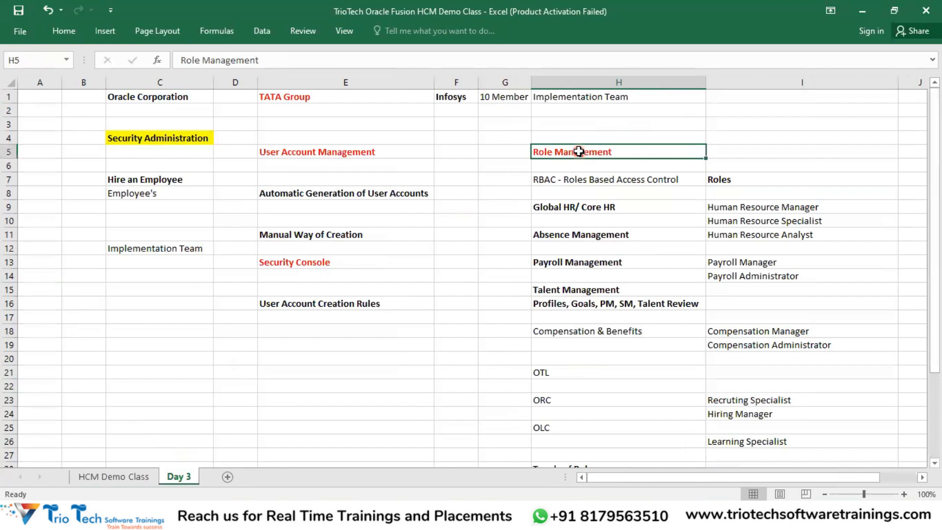
{"action": "left_click_drag", "start_coordinate": [743, 207], "coordinate": [746, 376]}
{"action": "left_click_drag", "start_coordinate": [739, 409], "coordinate": [741, 441]}
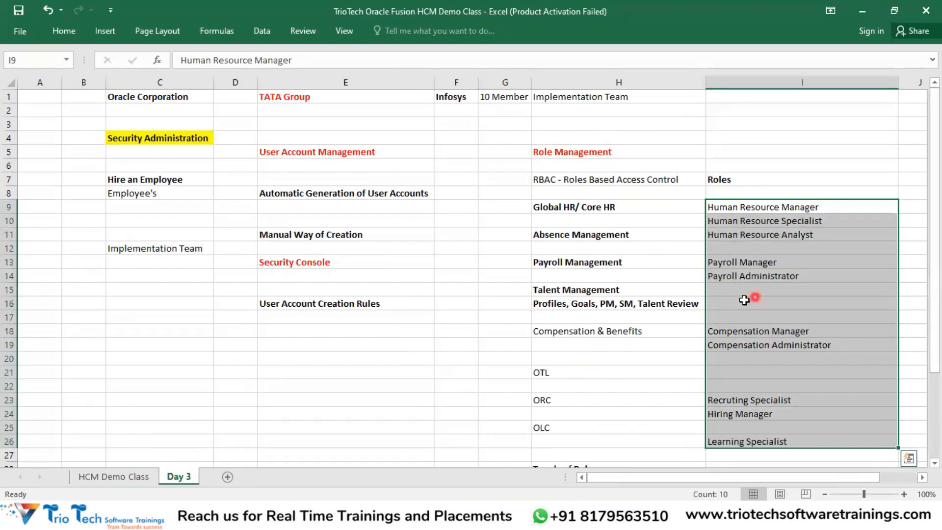
{"action": "left_click", "coordinate": [572, 207]}
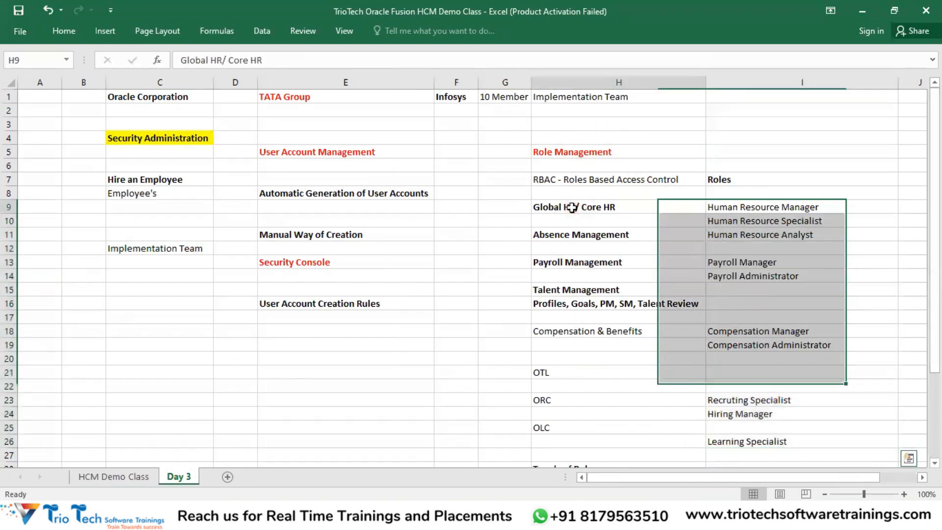
{"action": "left_click", "coordinate": [564, 235]}
{"action": "left_click", "coordinate": [570, 260]}
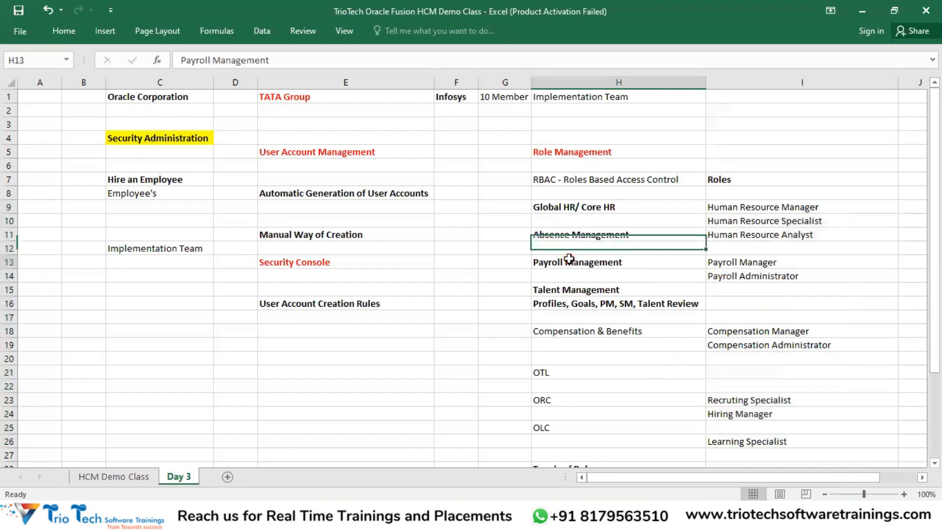
{"action": "left_click", "coordinate": [578, 209]}
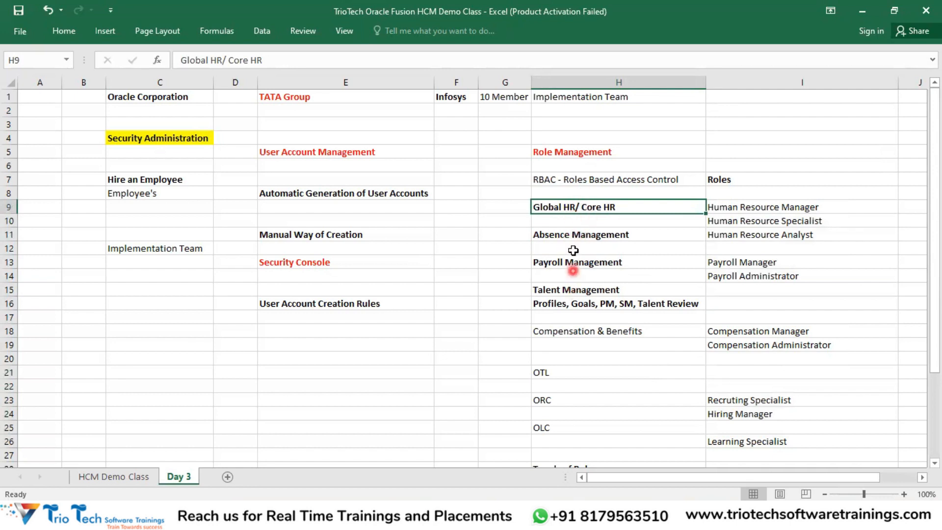
{"action": "left_click", "coordinate": [776, 181]}
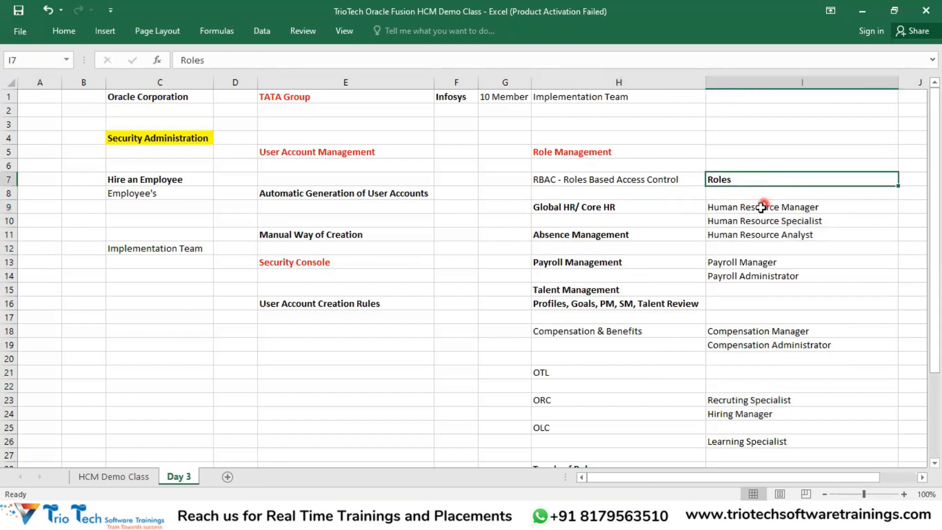
{"action": "left_click_drag", "start_coordinate": [761, 206], "coordinate": [746, 441]}
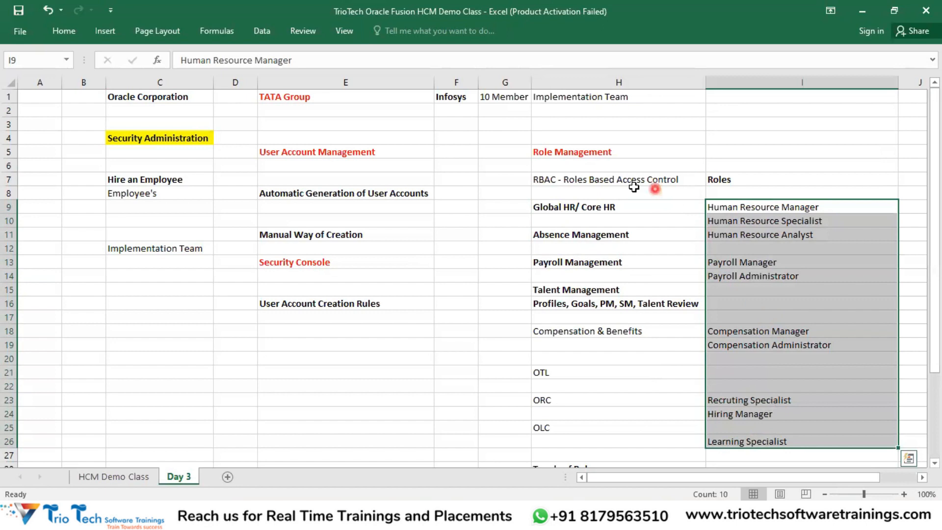
{"action": "left_click_drag", "start_coordinate": [594, 155], "coordinate": [778, 450]}
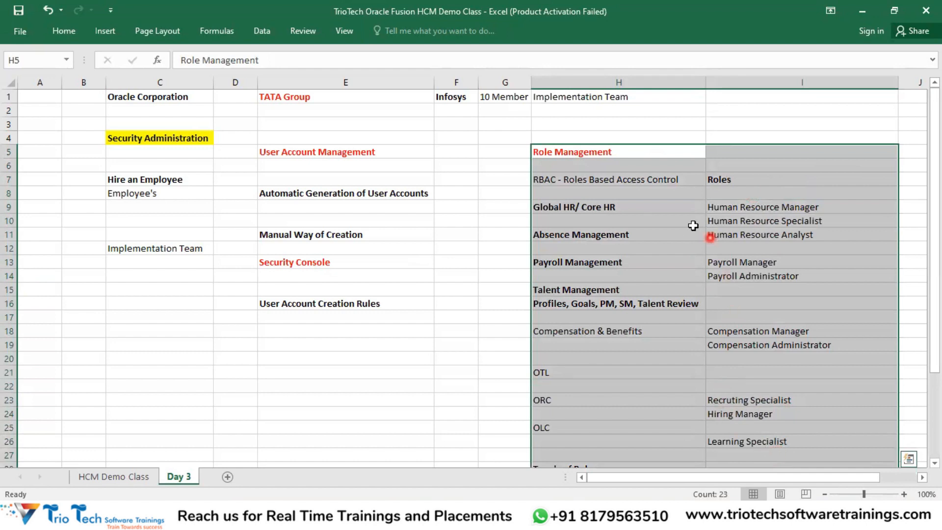
{"action": "left_click", "coordinate": [649, 184]}
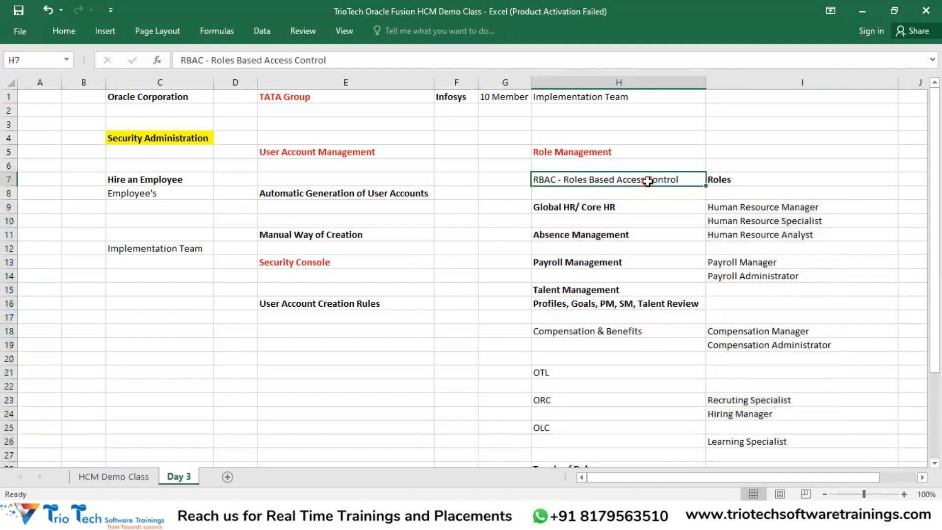
{"action": "left_click", "coordinate": [305, 154]}
{"action": "left_click", "coordinate": [300, 263]}
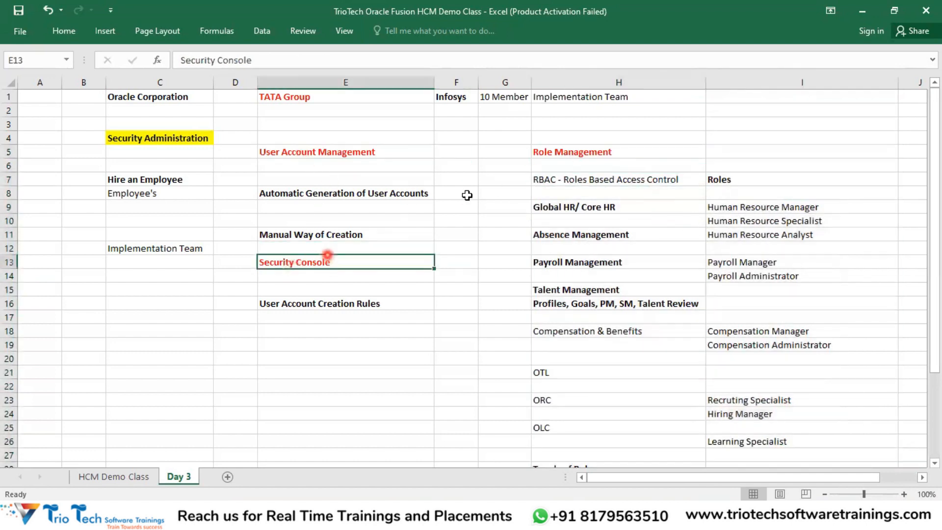
{"action": "left_click", "coordinate": [606, 149]}
{"action": "left_click_drag", "start_coordinate": [746, 180], "coordinate": [753, 252]}
{"action": "left_click_drag", "start_coordinate": [754, 336], "coordinate": [744, 442]}
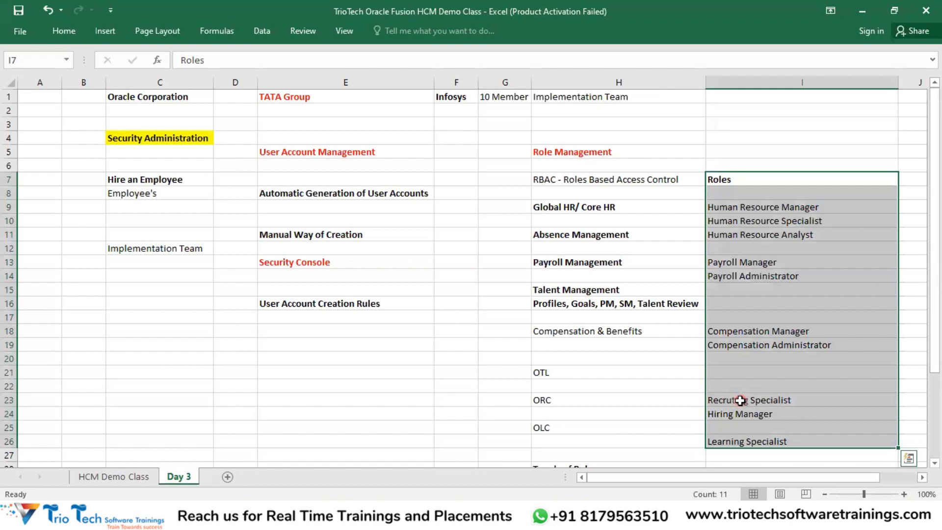
{"action": "left_click_drag", "start_coordinate": [568, 152], "coordinate": [753, 398]}
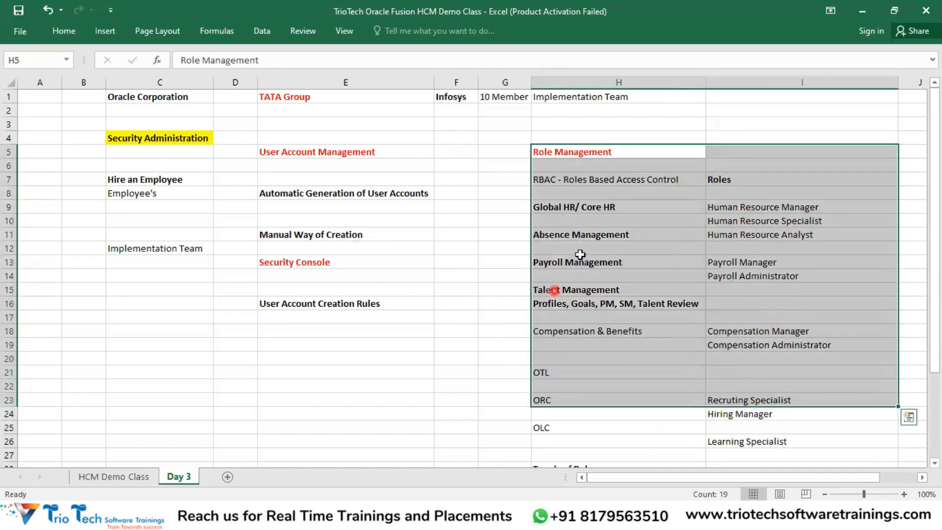
{"action": "scroll", "coordinate": [668, 255], "scroll_direction": "down", "scroll_amount": 3}
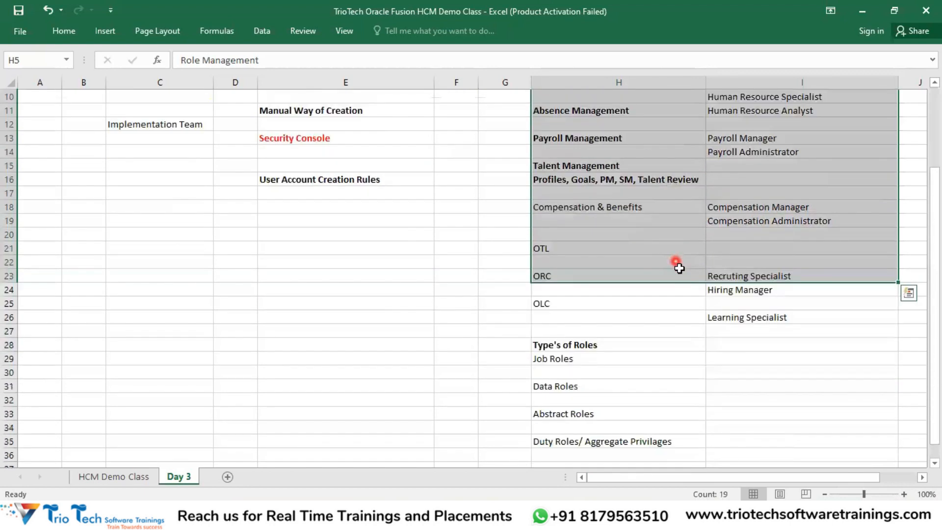
{"action": "left_click", "coordinate": [557, 345]}
{"action": "left_click_drag", "start_coordinate": [568, 359], "coordinate": [597, 443]}
{"action": "left_click", "coordinate": [567, 361]}
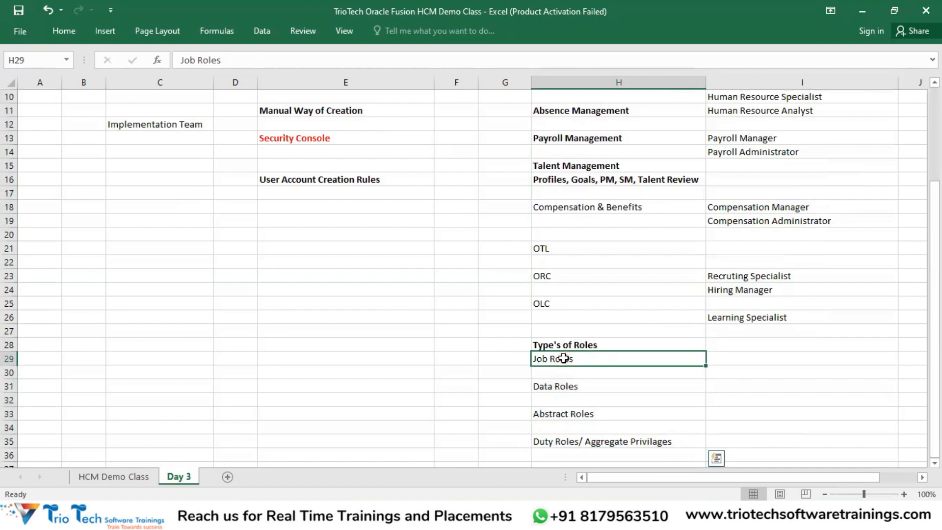
{"action": "left_click", "coordinate": [568, 388]}
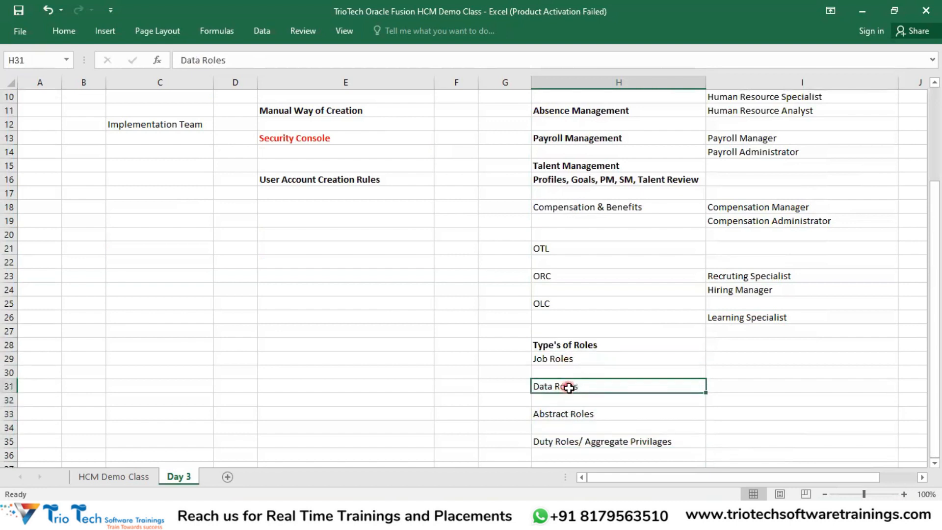
{"action": "left_click", "coordinate": [581, 416]}
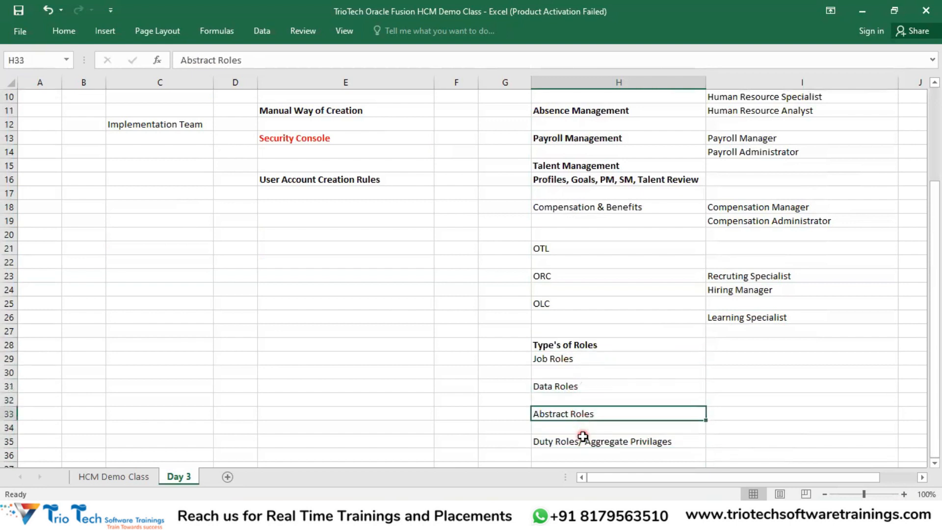
{"action": "left_click", "coordinate": [584, 441]}
{"action": "scroll", "coordinate": [612, 381], "scroll_direction": "up", "scroll_amount": 2}
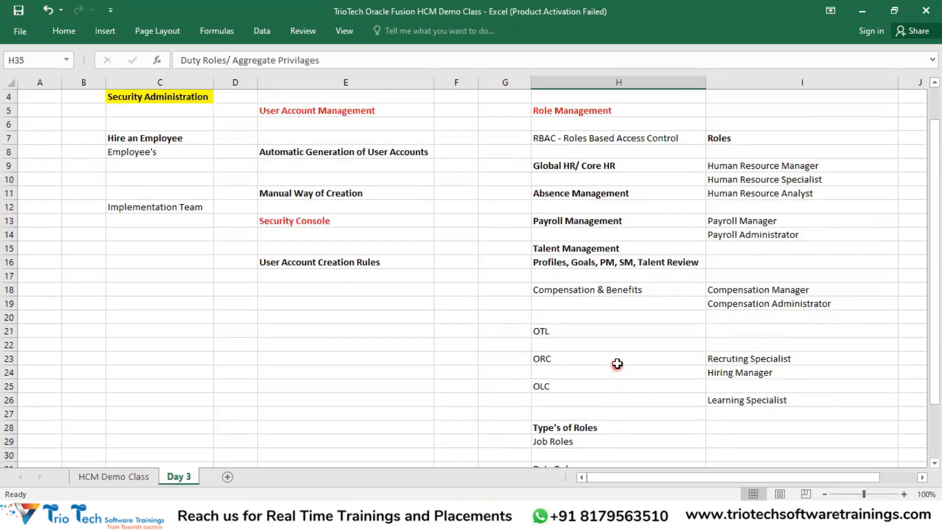
{"action": "left_click", "coordinate": [615, 110]}
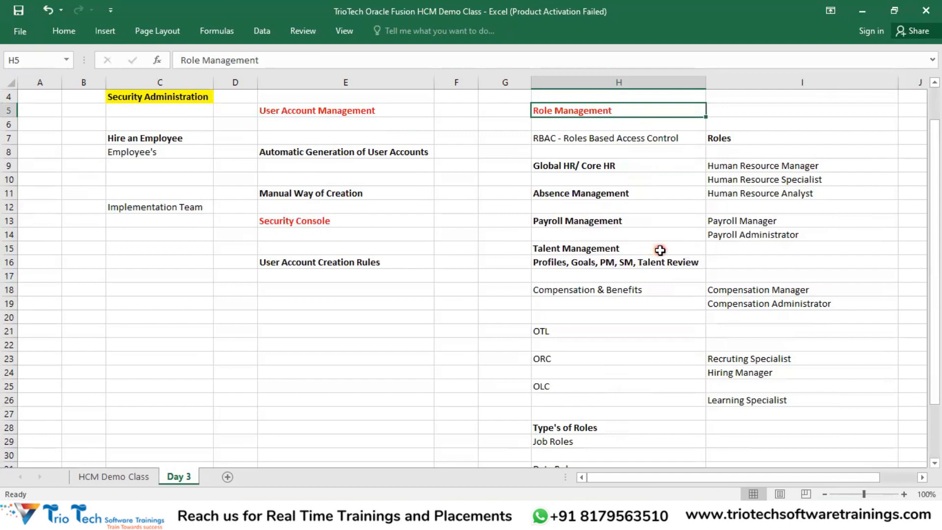
{"action": "left_click", "coordinate": [743, 167]}
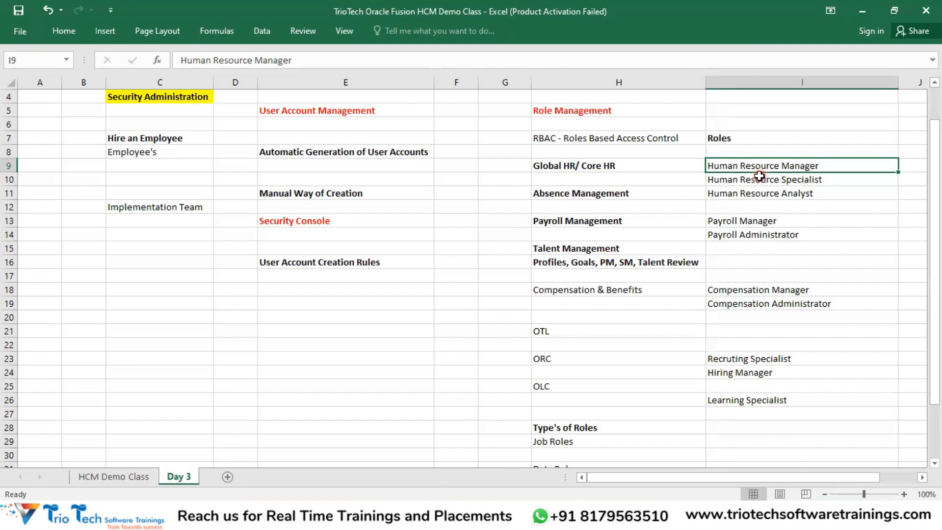
Step: Select the Role Management notes and point out the Security Administration and Hire an Employee notes
{"action": "left_click_drag", "start_coordinate": [591, 113], "coordinate": [756, 389]}
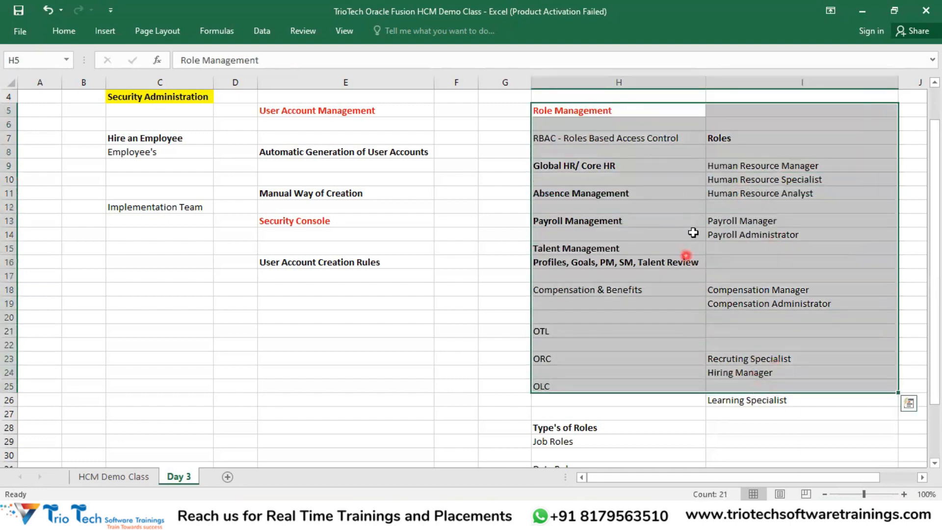
{"action": "left_click", "coordinate": [184, 100]}
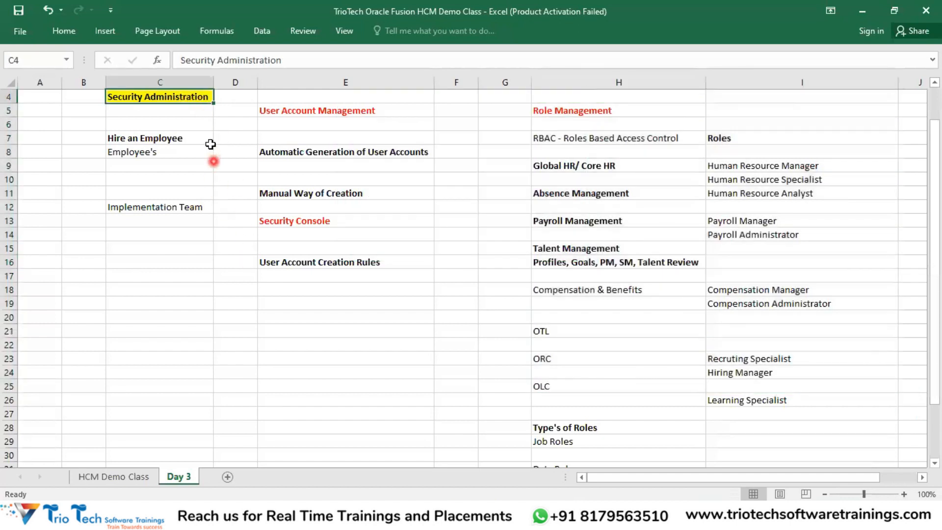
{"action": "left_click", "coordinate": [164, 139]}
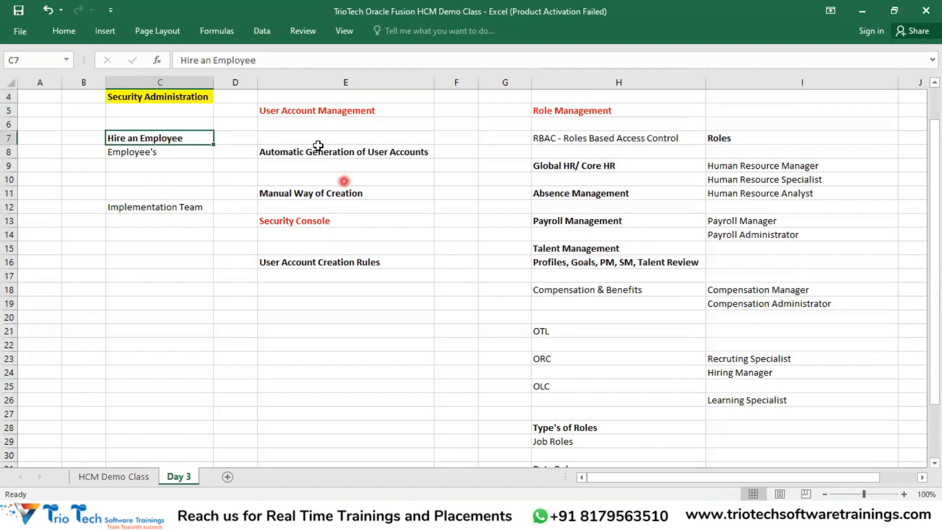
{"action": "left_click", "coordinate": [180, 101]}
Step: Highlight the User Account Management and Role Management notes, then return to the Security Console window
{"action": "left_click_drag", "start_coordinate": [316, 110], "coordinate": [605, 111]}
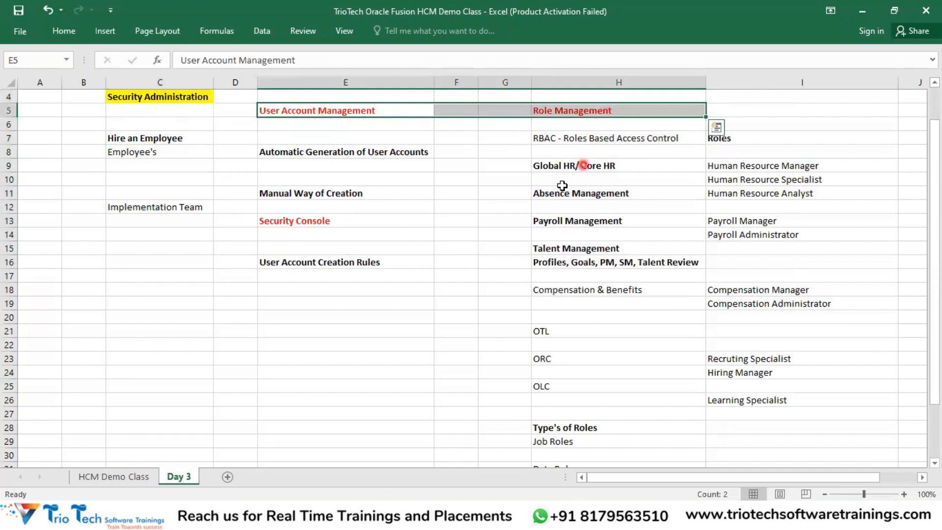
{"action": "left_click", "coordinate": [301, 110]}
{"action": "left_click_drag", "start_coordinate": [304, 193], "coordinate": [320, 259]}
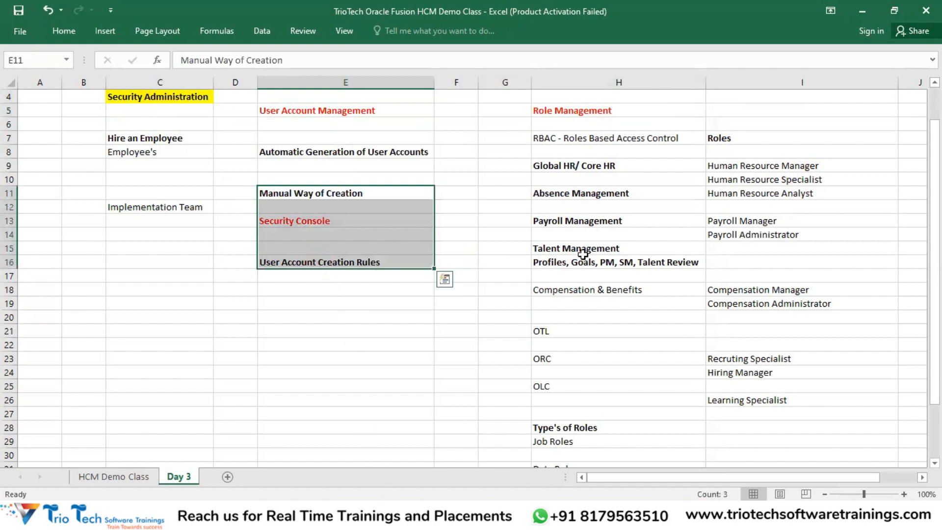
{"action": "left_click_drag", "start_coordinate": [584, 110], "coordinate": [756, 332]}
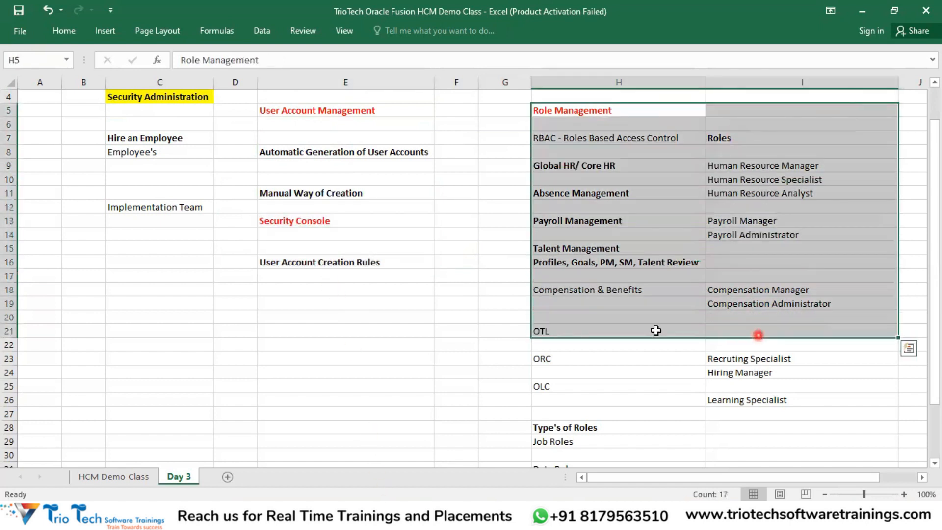
{"action": "left_click", "coordinate": [386, 520]}
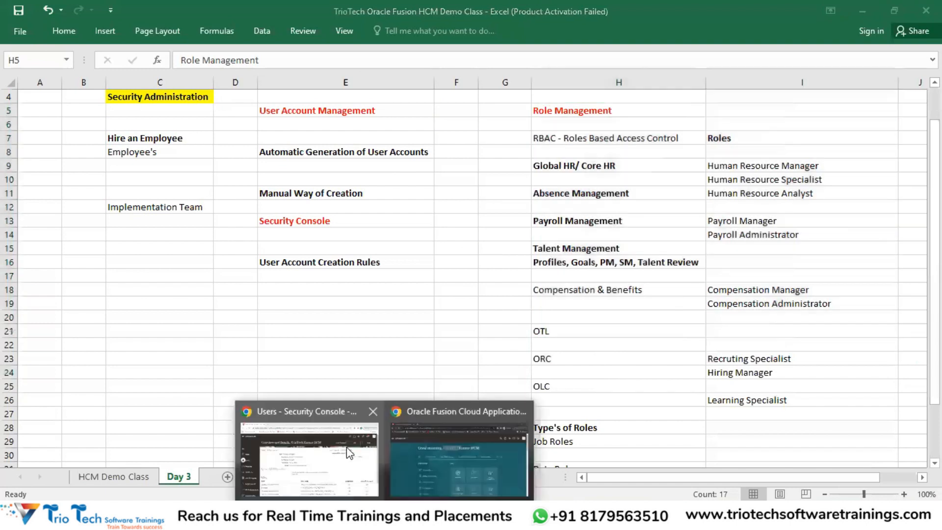
{"action": "left_click", "coordinate": [350, 454]}
Step: Close the account details and look over the user's actions list and locked status
{"action": "left_click", "coordinate": [890, 140]}
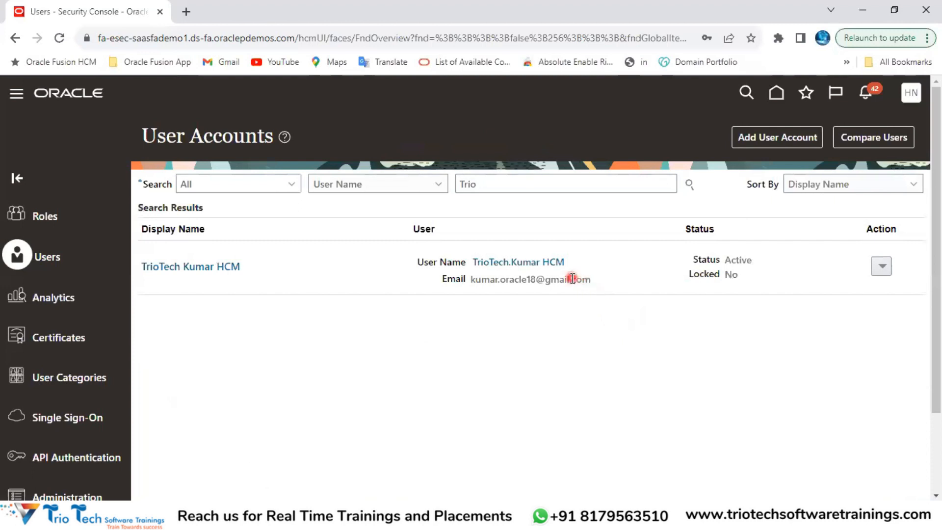
{"action": "left_click", "coordinate": [882, 266]}
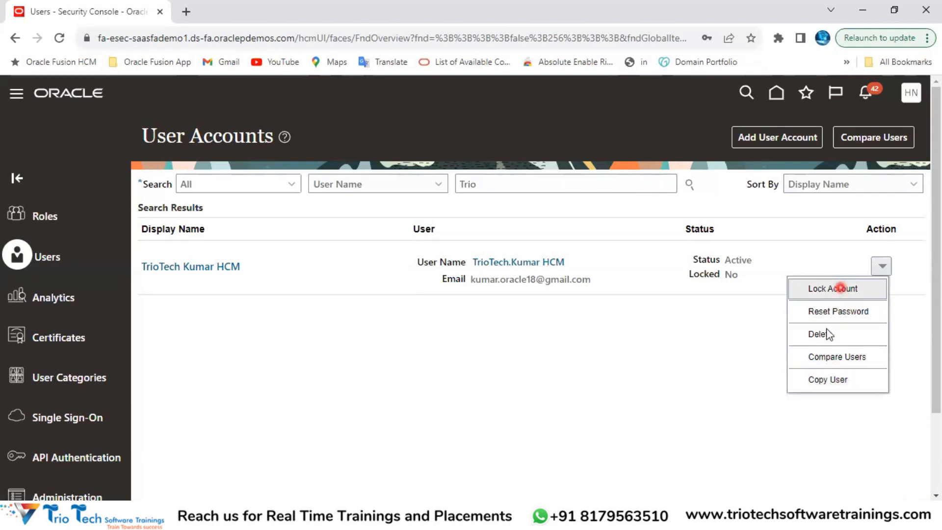
{"action": "left_click", "coordinate": [714, 343]}
{"action": "left_click_drag", "start_coordinate": [687, 279], "coordinate": [734, 286]}
{"action": "left_click", "coordinate": [742, 345]}
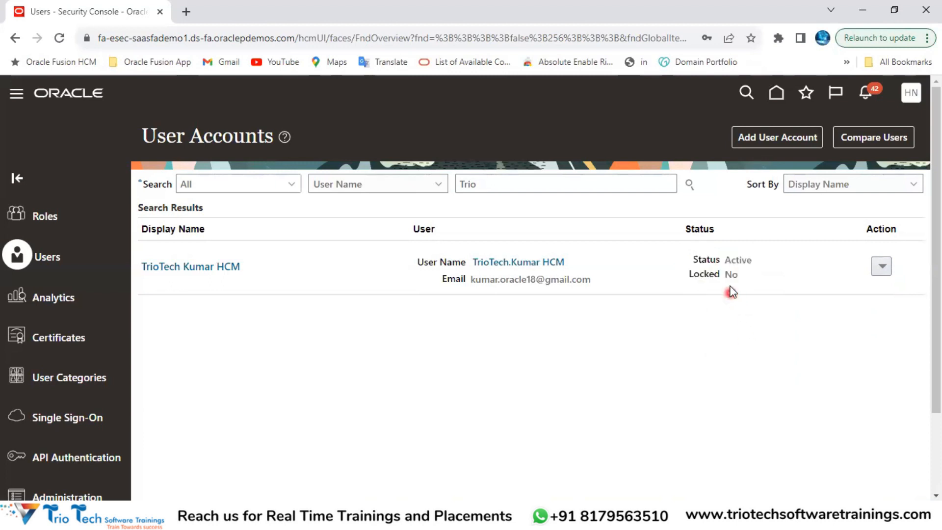
Step: Lock the user account from its Action menu and confirm with Yes
{"action": "left_click", "coordinate": [882, 266]}
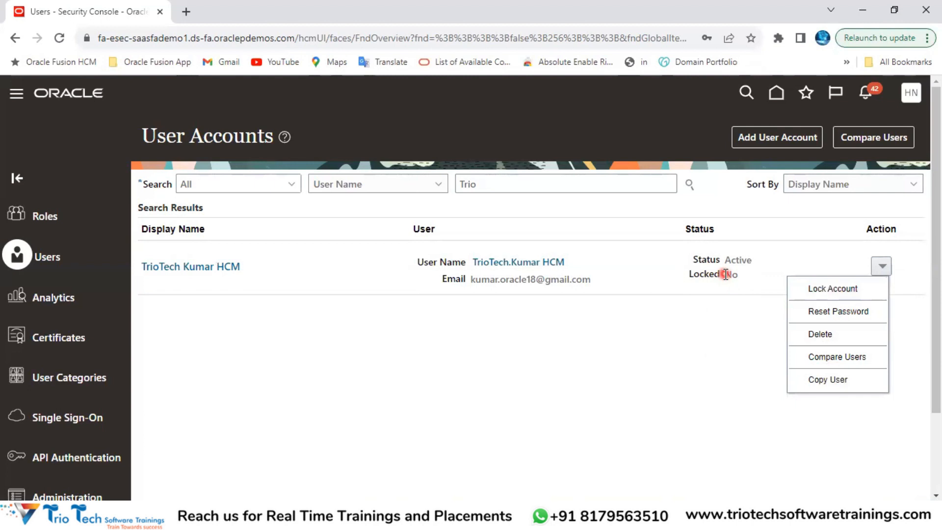
{"action": "left_click", "coordinate": [826, 288]}
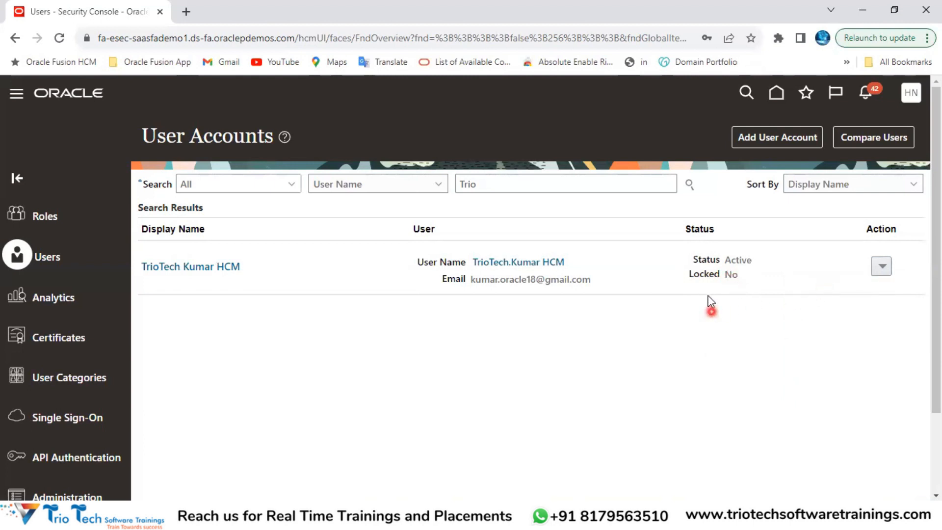
{"action": "left_click", "coordinate": [564, 323]}
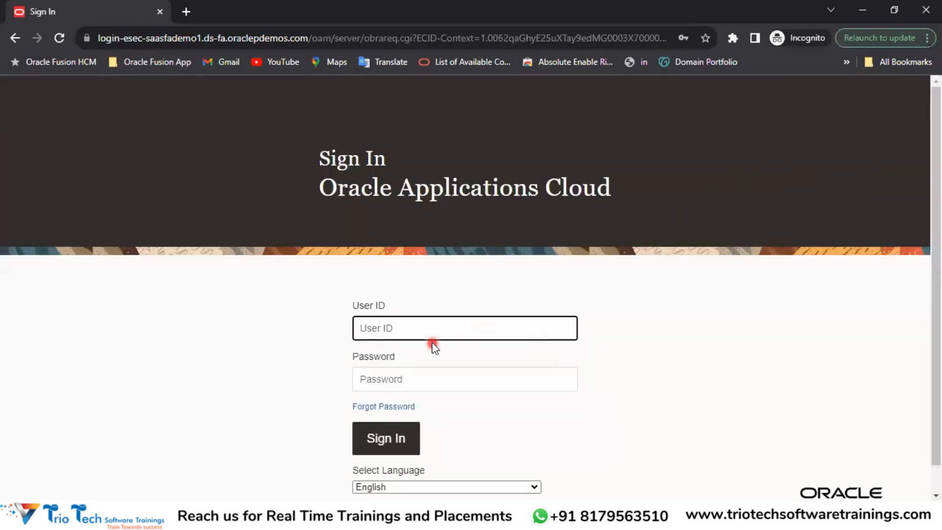
Step: Try signing in with the locked user's saved login, then check Locked now reads Yes
{"action": "left_click", "coordinate": [438, 324]}
{"action": "type", "text": "trio"}
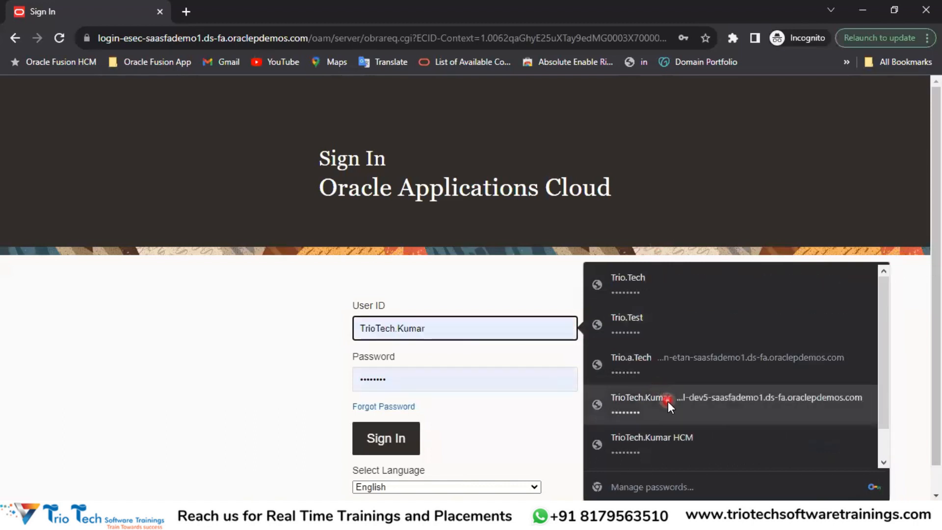
{"action": "left_click", "coordinate": [653, 439]}
{"action": "left_click", "coordinate": [385, 439]}
{"action": "scroll", "coordinate": [434, 287], "scroll_direction": "down", "scroll_amount": 1}
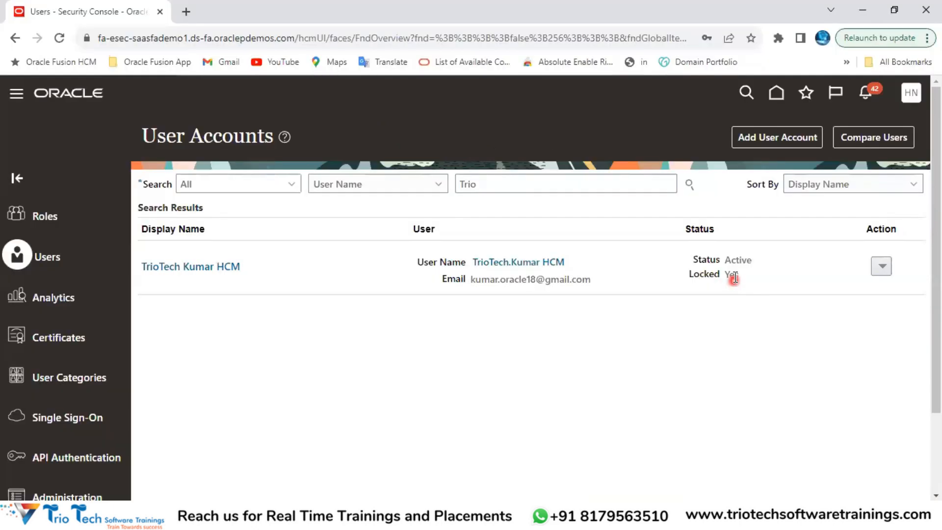
{"action": "double_click", "coordinate": [731, 274]}
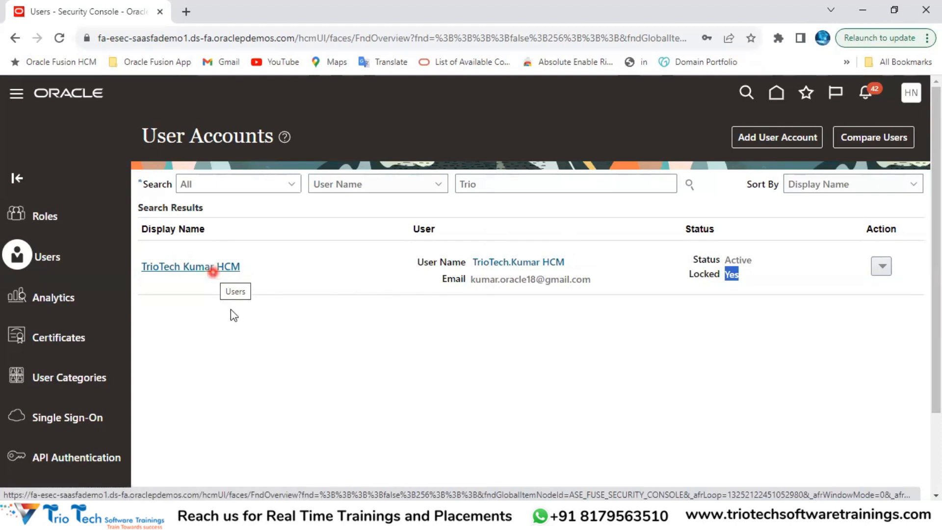
Step: Unlock the user's account via Action > Unlock Account, so Locked changes from Yes to No
{"action": "left_click", "coordinate": [568, 366]}
{"action": "double_click", "coordinate": [730, 274]}
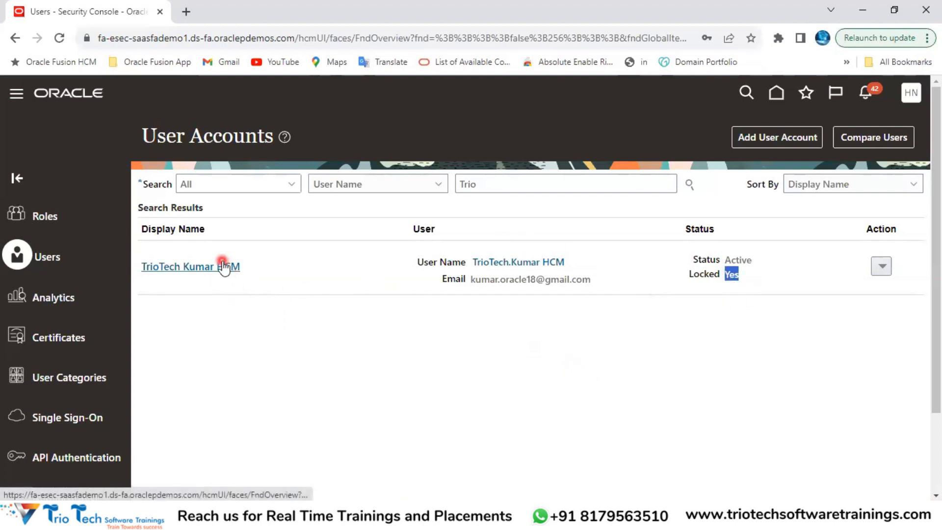
{"action": "left_click", "coordinate": [803, 302]}
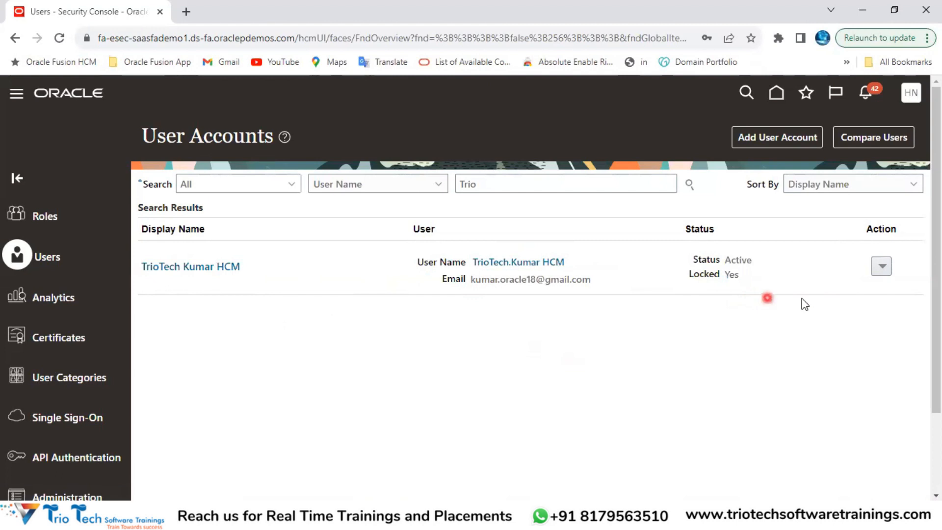
{"action": "left_click", "coordinate": [879, 267]}
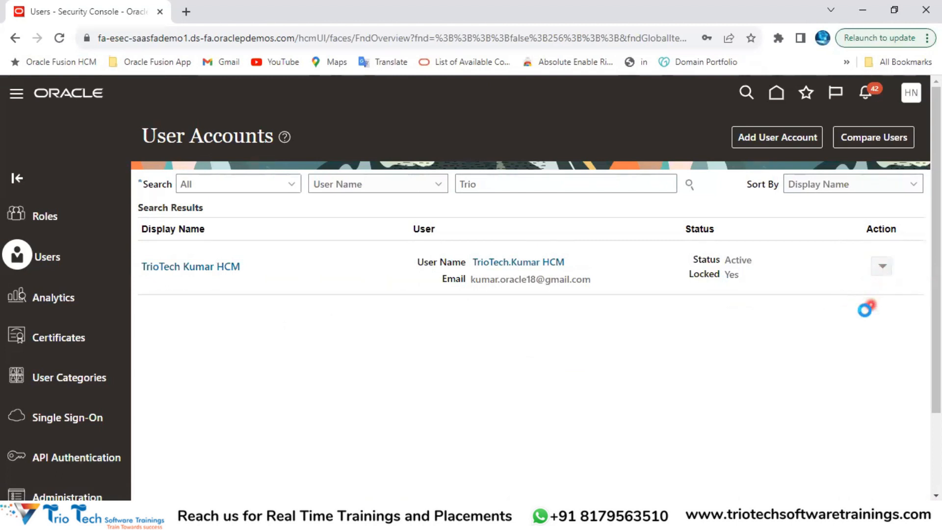
{"action": "left_click", "coordinate": [835, 289]}
{"action": "left_click", "coordinate": [563, 324]}
{"action": "double_click", "coordinate": [734, 280]}
Step: In the sign-in window, fill the HCM user's saved login and sign in
{"action": "key", "text": "alt+Tab"}
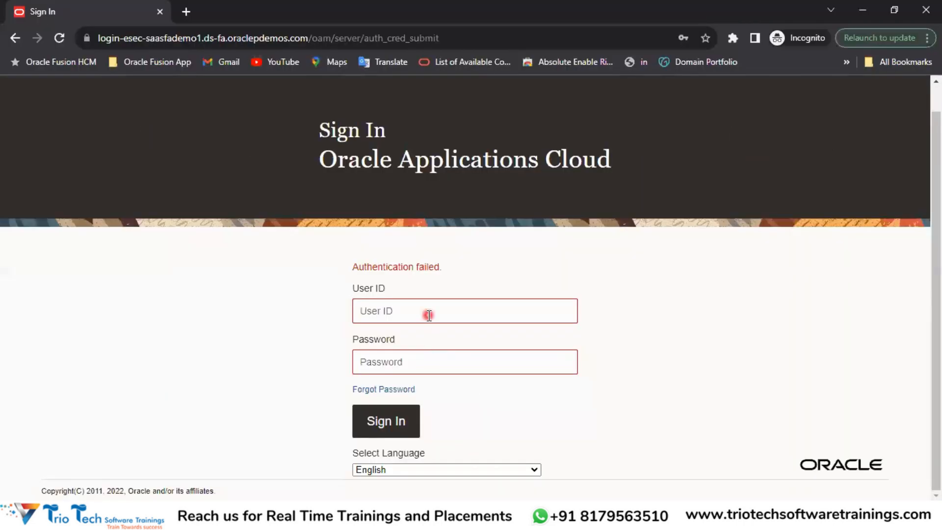
{"action": "left_click", "coordinate": [429, 315]}
{"action": "scroll", "coordinate": [731, 373], "scroll_direction": "down", "scroll_amount": 5}
{"action": "left_click", "coordinate": [689, 438]}
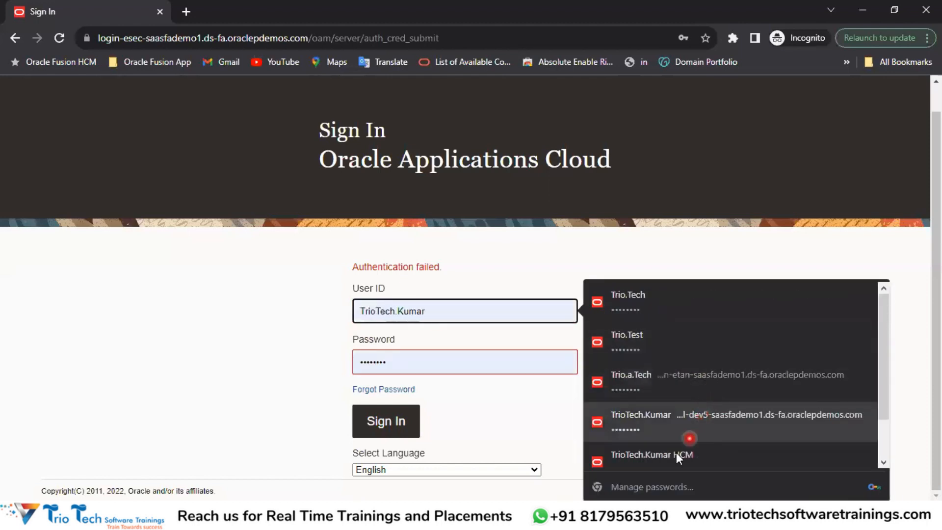
{"action": "left_click", "coordinate": [677, 454]}
{"action": "left_click", "coordinate": [407, 429]}
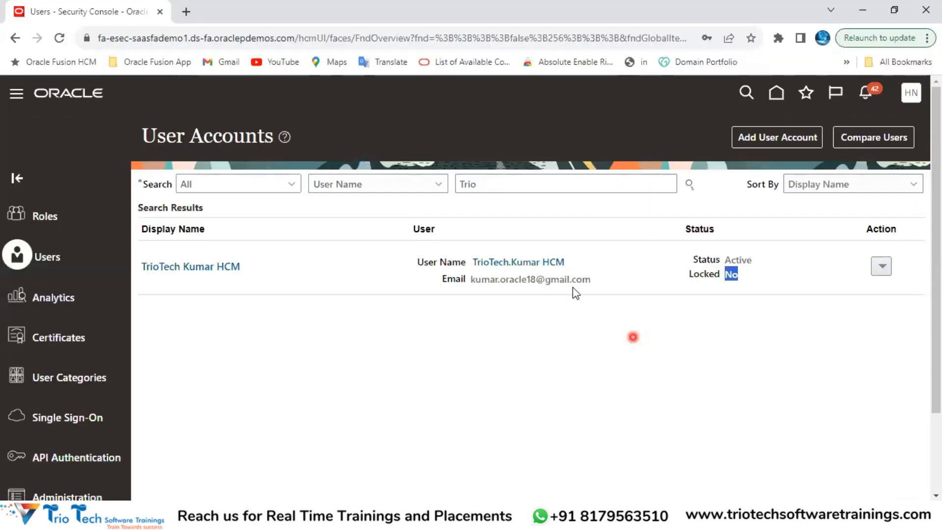
Step: Select the page's web address, confirm Locked reads No, and view the user's account actions
{"action": "left_click", "coordinate": [539, 325]}
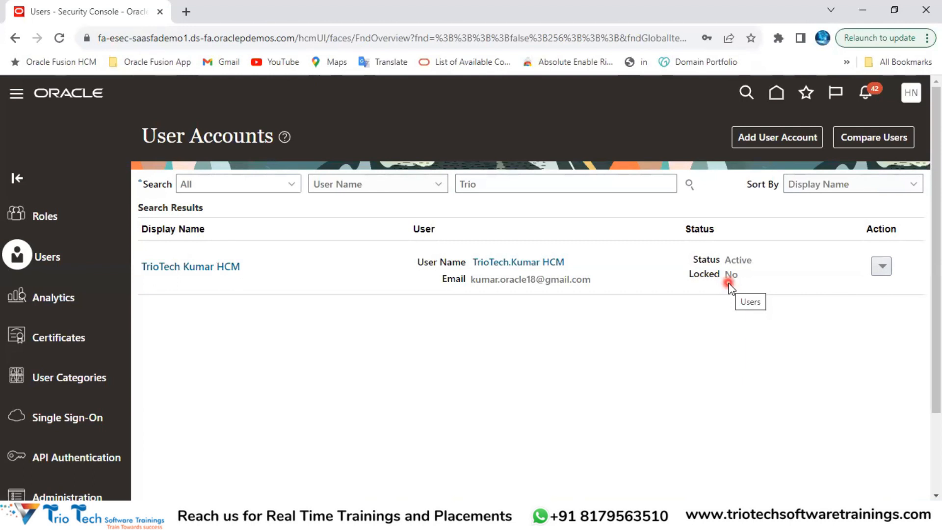
{"action": "left_click", "coordinate": [145, 42]}
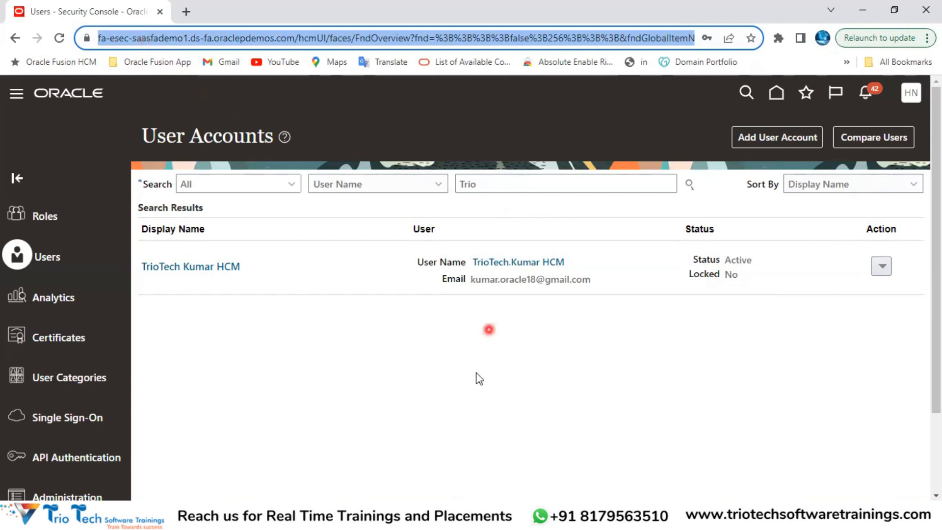
{"action": "left_click", "coordinate": [478, 387]}
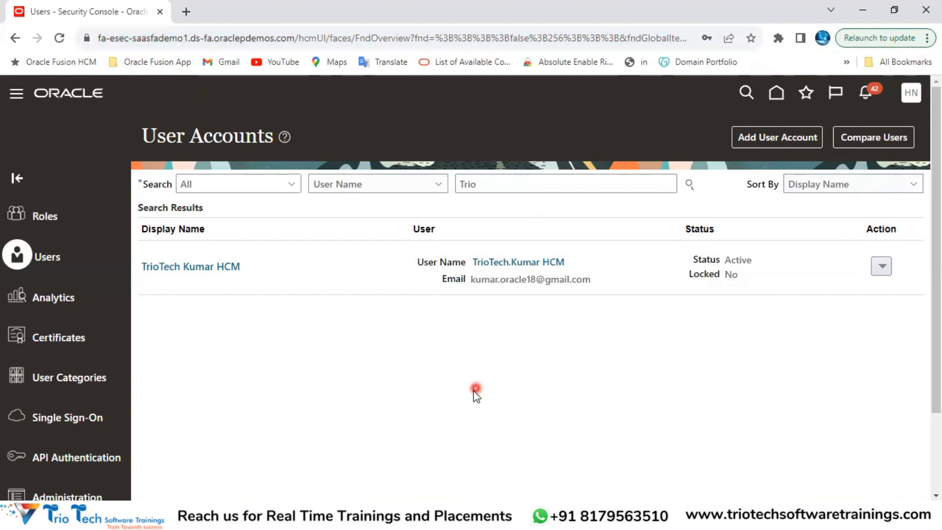
{"action": "double_click", "coordinate": [731, 274]}
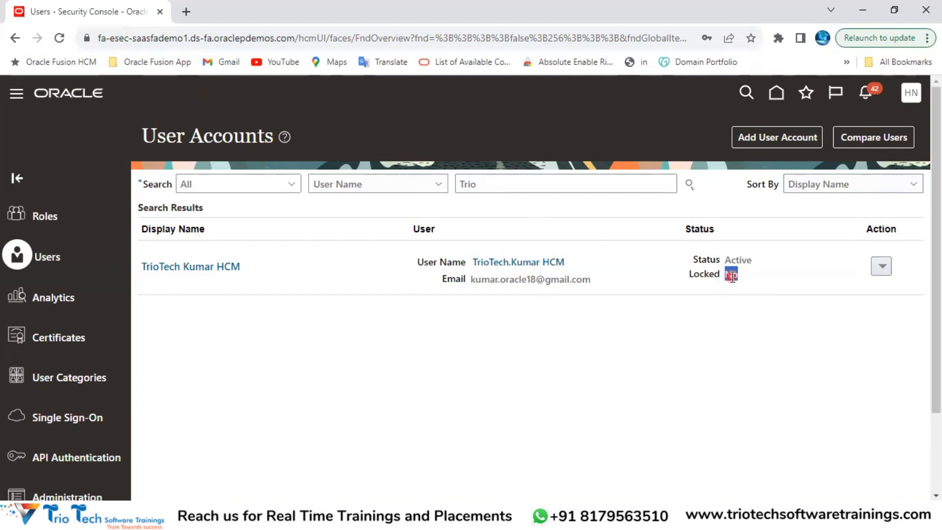
{"action": "left_click", "coordinate": [882, 266]}
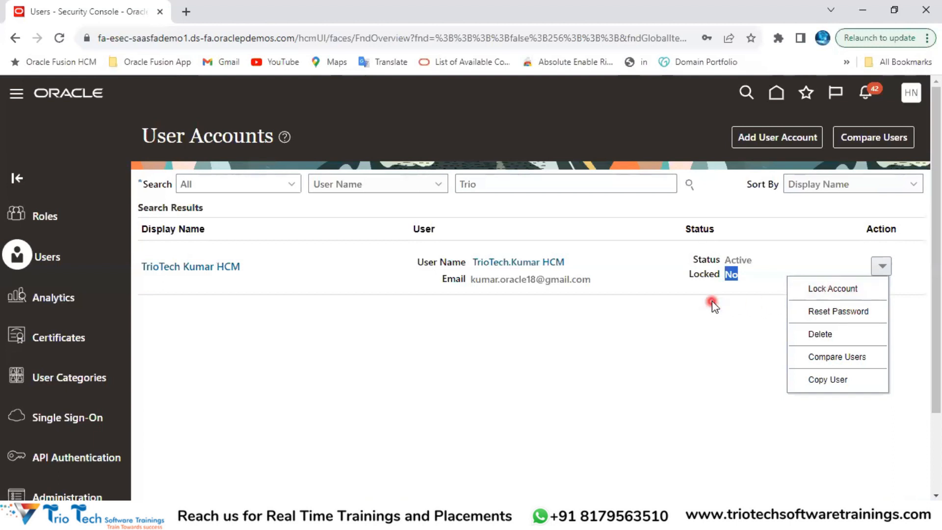
{"action": "left_click", "coordinate": [230, 139]}
{"action": "double_click", "coordinate": [230, 138]}
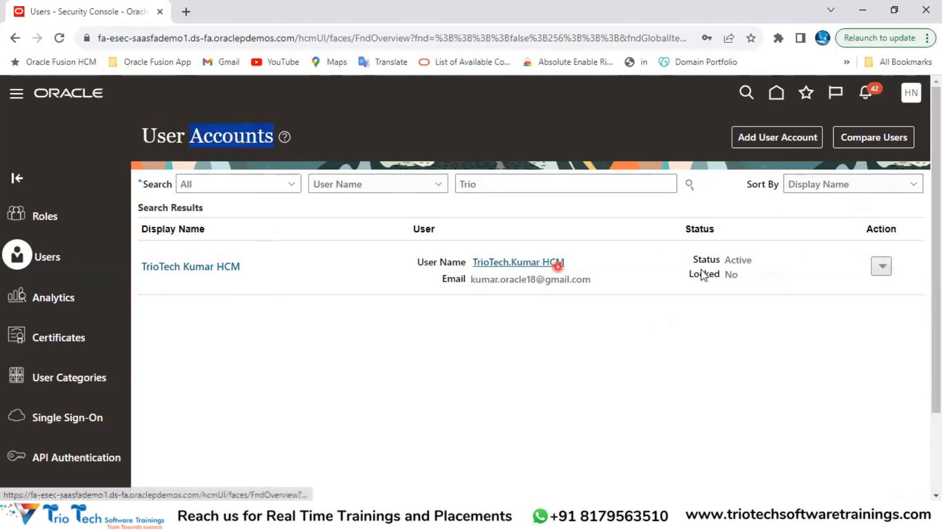
Step: Start a password reset for the user, cancel it, and view the Action menu options again
{"action": "left_click", "coordinate": [881, 268]}
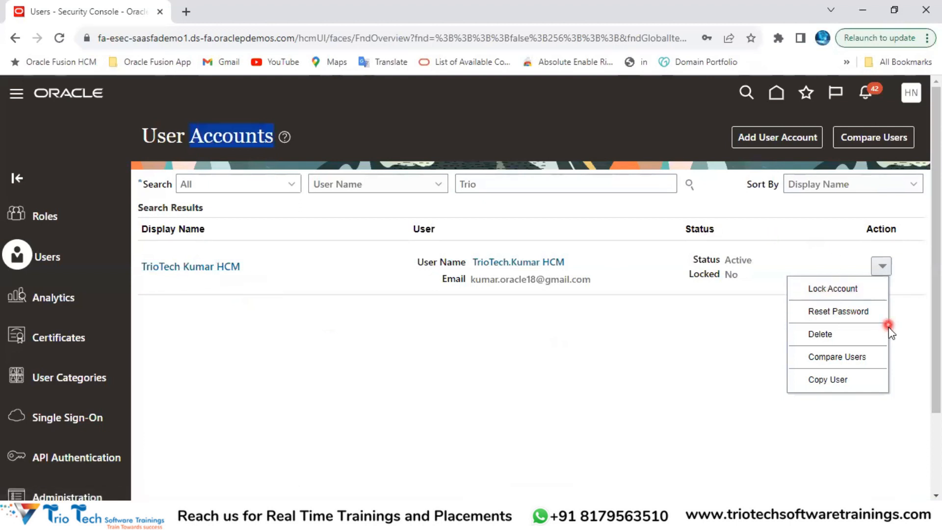
{"action": "left_click", "coordinate": [838, 311]}
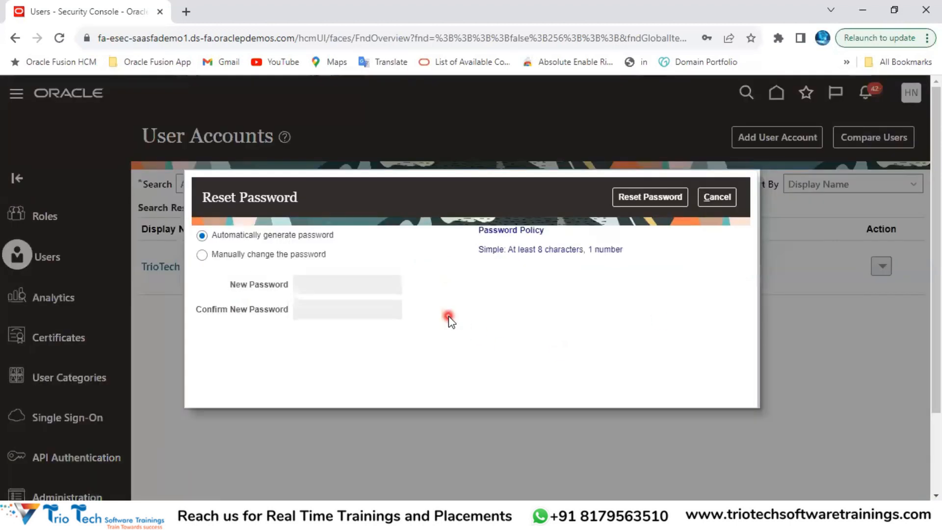
{"action": "left_click", "coordinate": [729, 196]}
{"action": "left_click", "coordinate": [887, 266]}
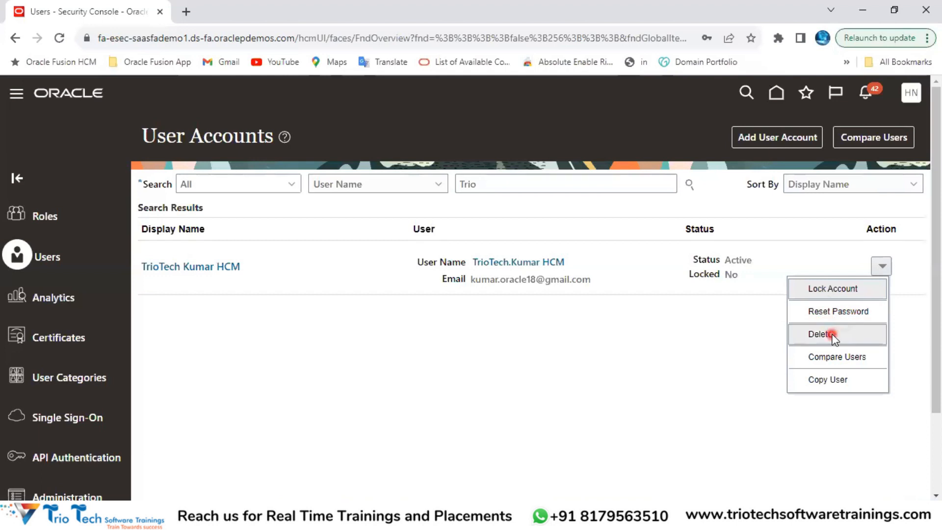
{"action": "left_click", "coordinate": [621, 394]}
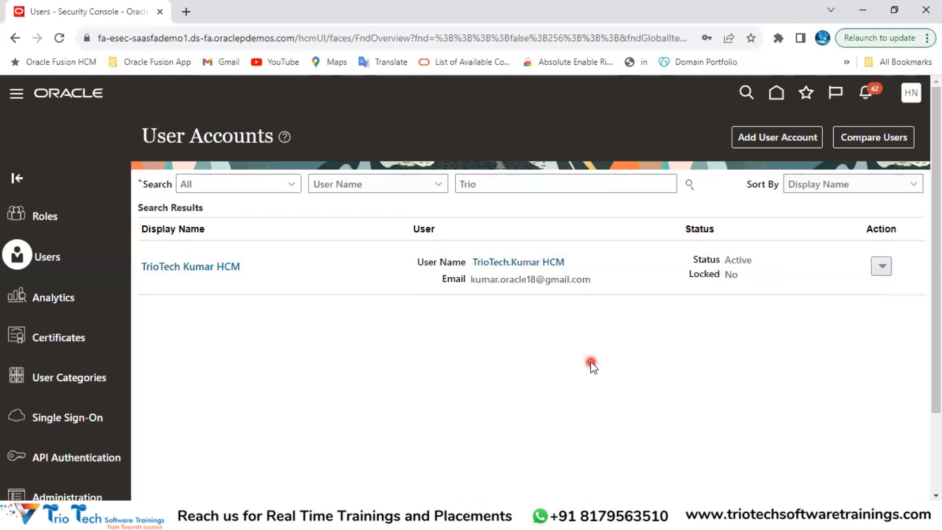
{"action": "left_click", "coordinate": [882, 266]}
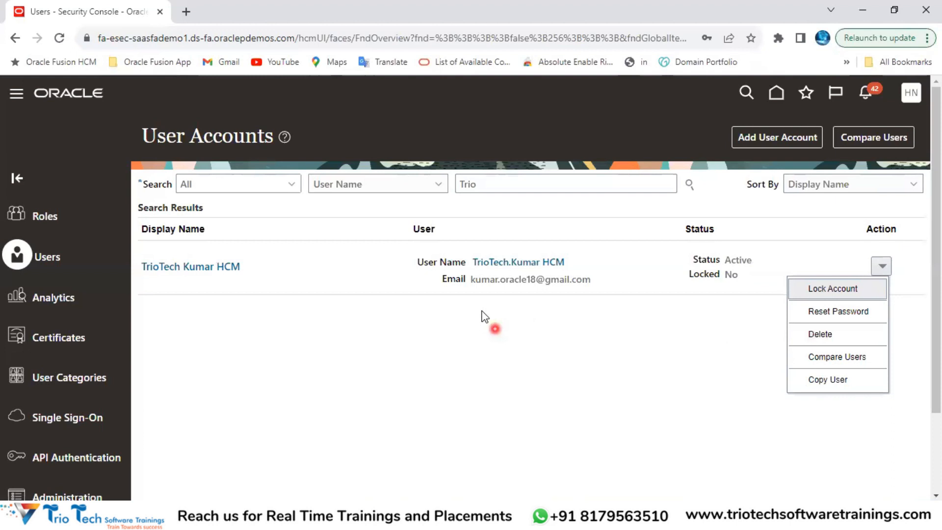
{"action": "left_click", "coordinate": [835, 338]}
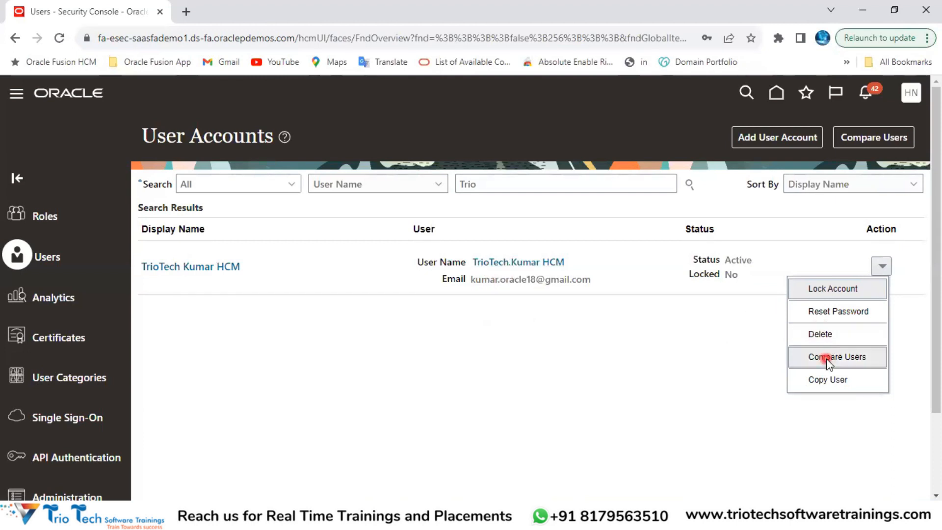
{"action": "left_click", "coordinate": [829, 358]}
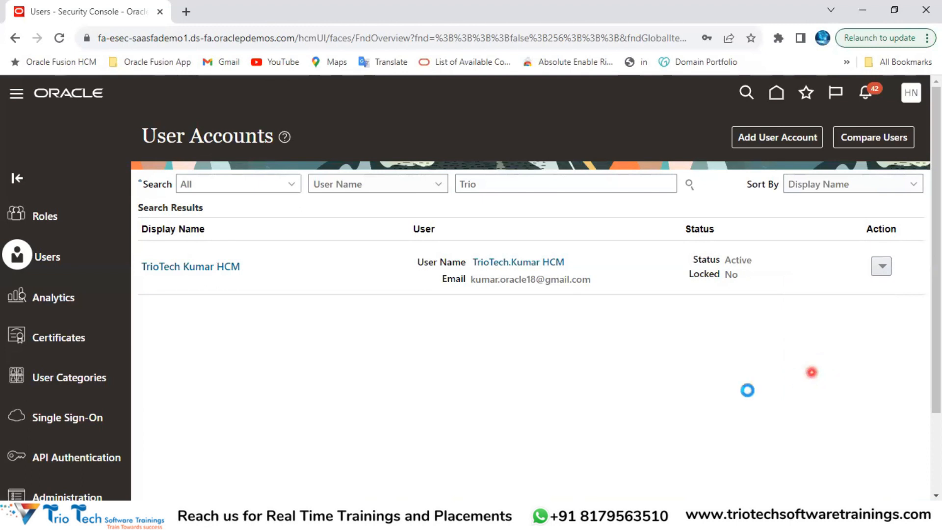
{"action": "left_click_drag", "start_coordinate": [320, 190], "coordinate": [221, 208]}
{"action": "left_click", "coordinate": [755, 189]}
{"action": "left_click", "coordinate": [543, 150]}
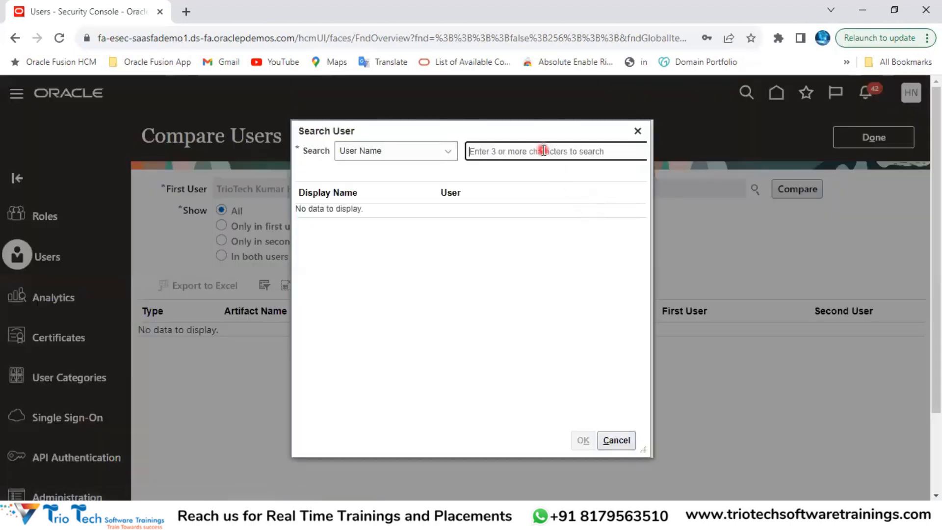
{"action": "left_click", "coordinate": [638, 131]}
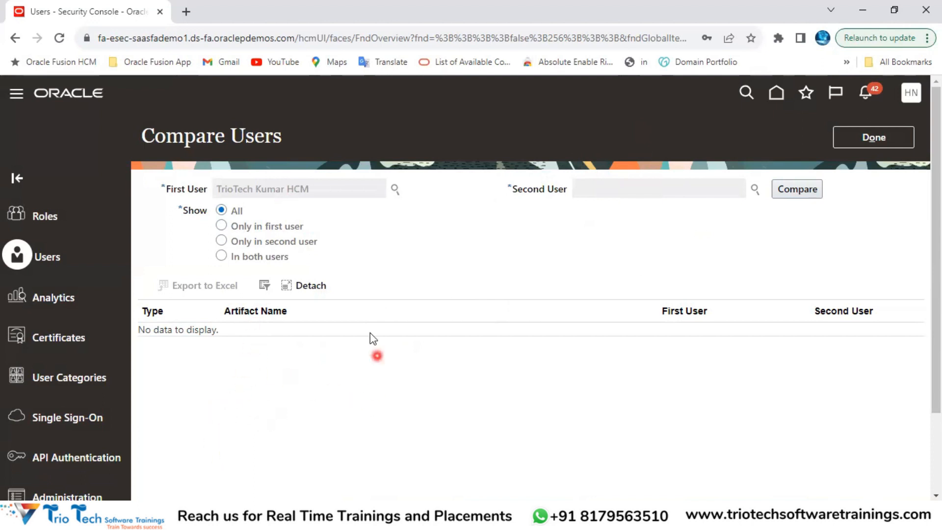
{"action": "left_click", "coordinate": [873, 142]}
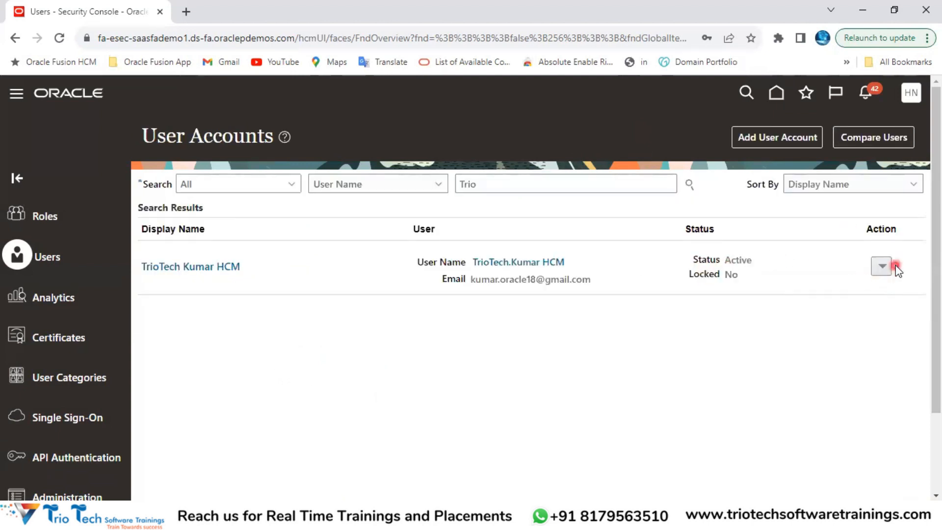
Step: Open the user's account details, scroll through its Roles table, and highlight part of the user name
{"action": "left_click", "coordinate": [890, 270]}
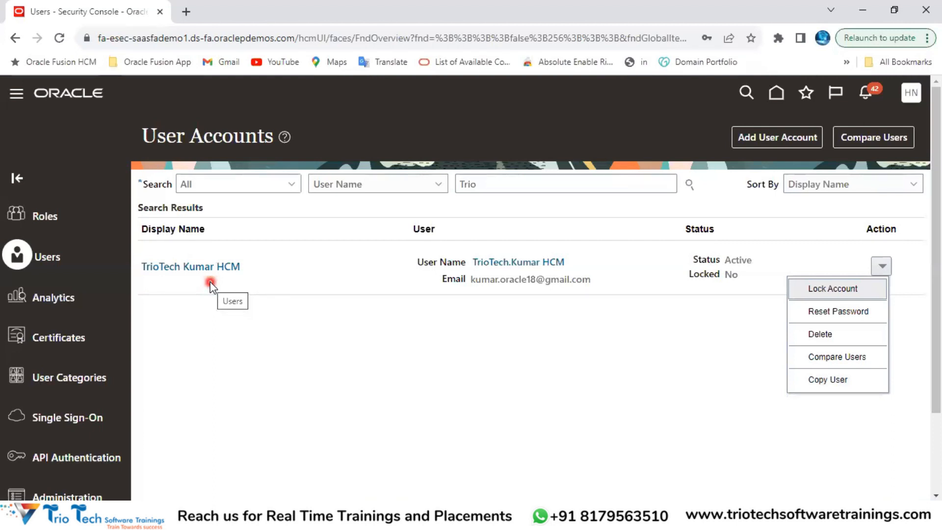
{"action": "left_click", "coordinate": [204, 270]}
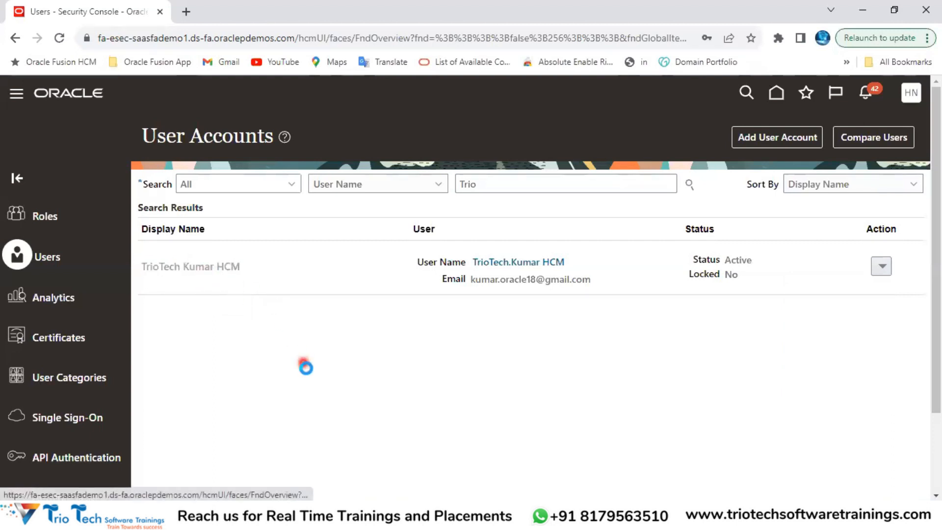
{"action": "scroll", "coordinate": [206, 353], "scroll_direction": "down", "scroll_amount": 2}
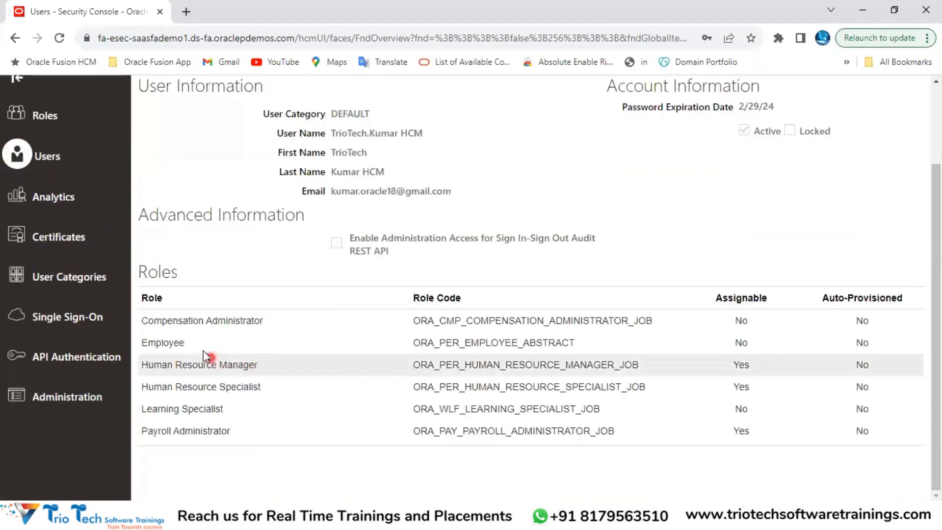
{"action": "scroll", "coordinate": [273, 301], "scroll_direction": "up", "scroll_amount": 2}
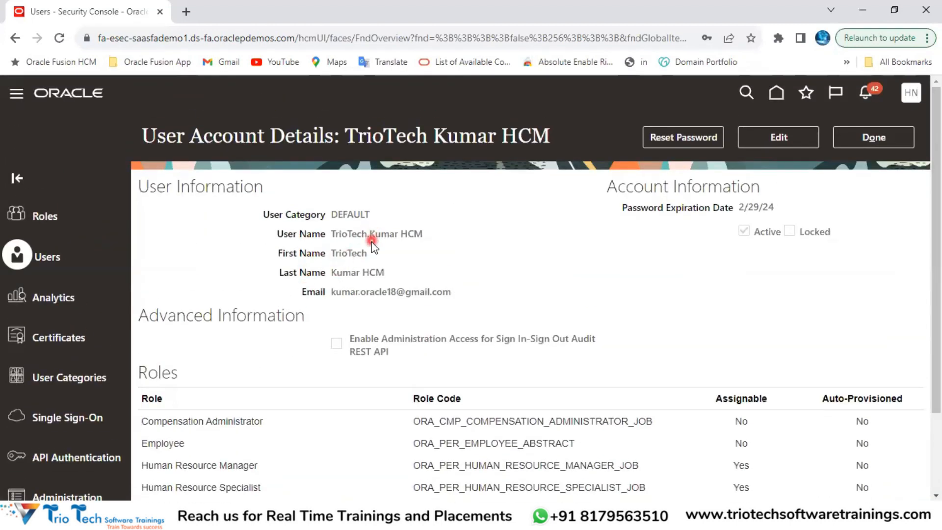
{"action": "double_click", "coordinate": [378, 234]}
Step: Return to the accounts list, open Add User Account, look it over, and cancel
{"action": "left_click", "coordinate": [871, 141]}
{"action": "left_click", "coordinate": [775, 141]}
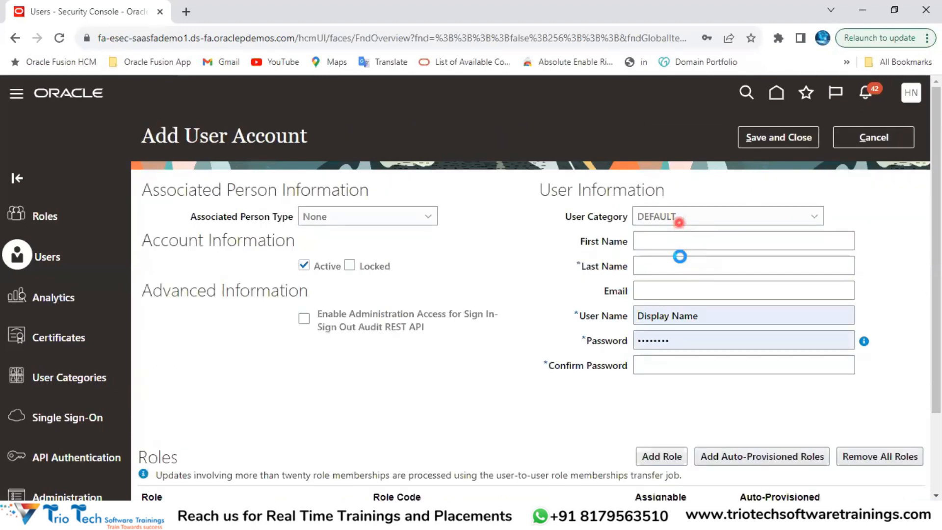
{"action": "scroll", "coordinate": [675, 259], "scroll_direction": "down", "scroll_amount": 2}
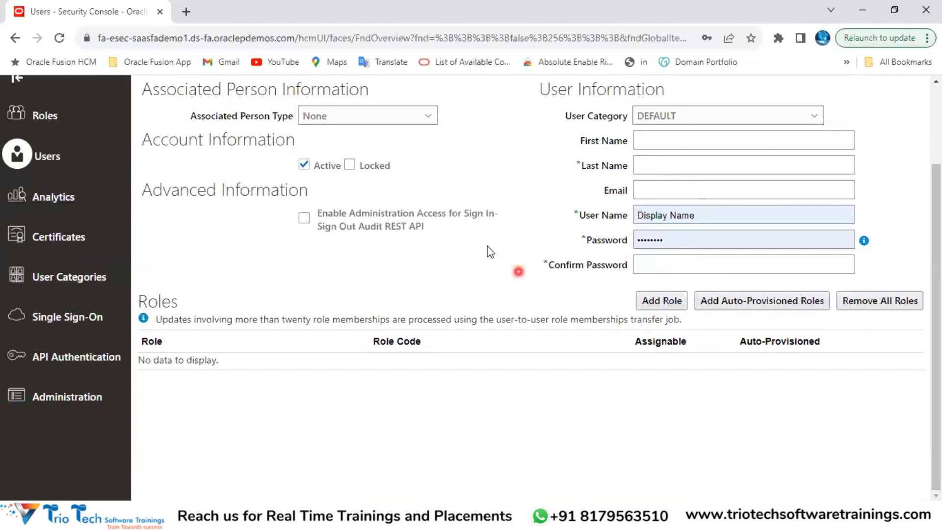
{"action": "scroll", "coordinate": [799, 213], "scroll_direction": "up", "scroll_amount": 2}
{"action": "left_click", "coordinate": [876, 137]}
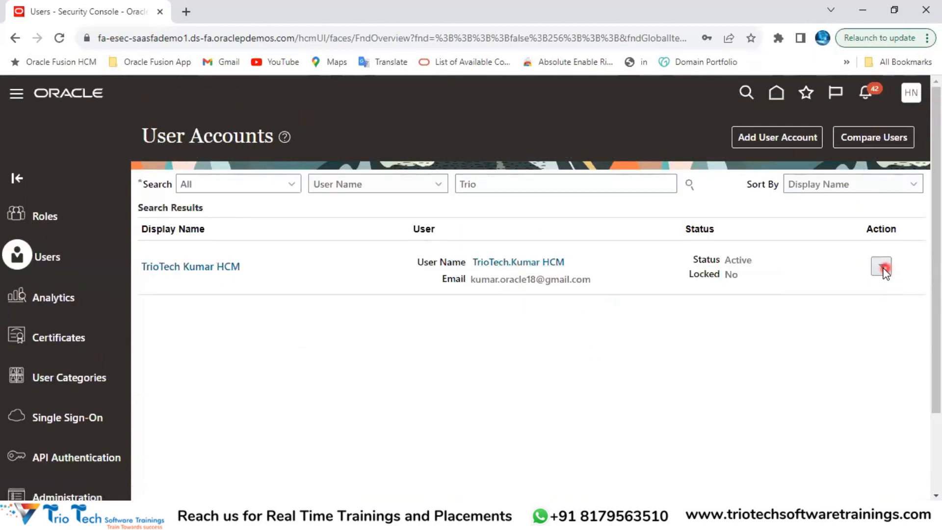
Step: Use Copy User on the account, step through First Name, Last Name, Email and User Name, then cancel
{"action": "left_click", "coordinate": [881, 266]}
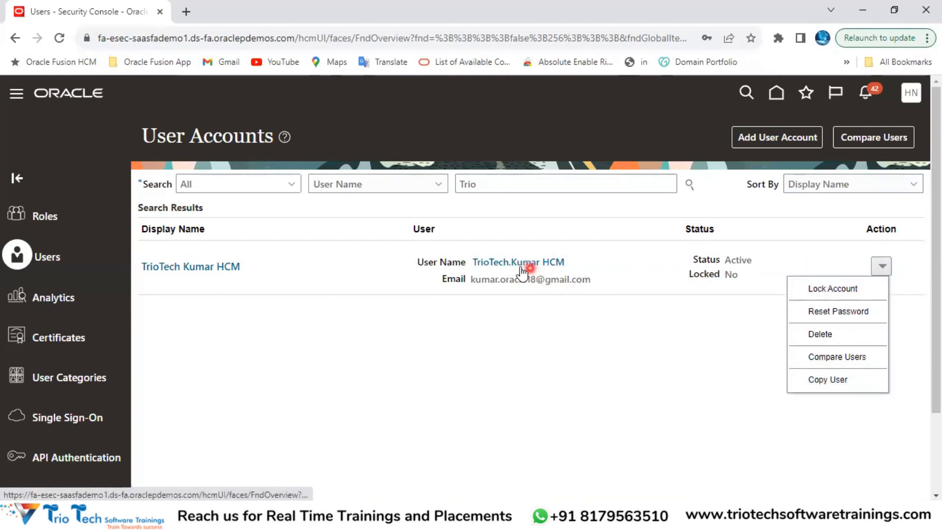
{"action": "left_click", "coordinate": [838, 379]}
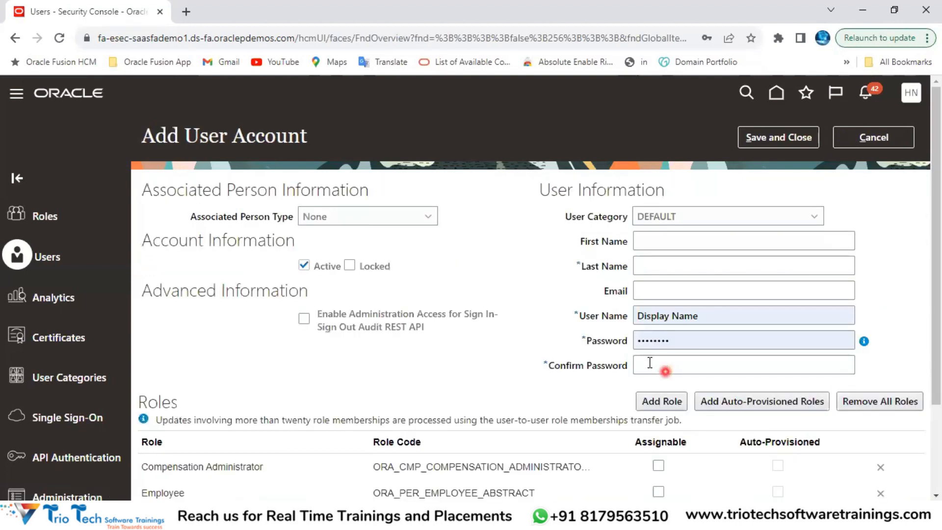
{"action": "left_click_drag", "start_coordinate": [209, 139], "coordinate": [245, 140]}
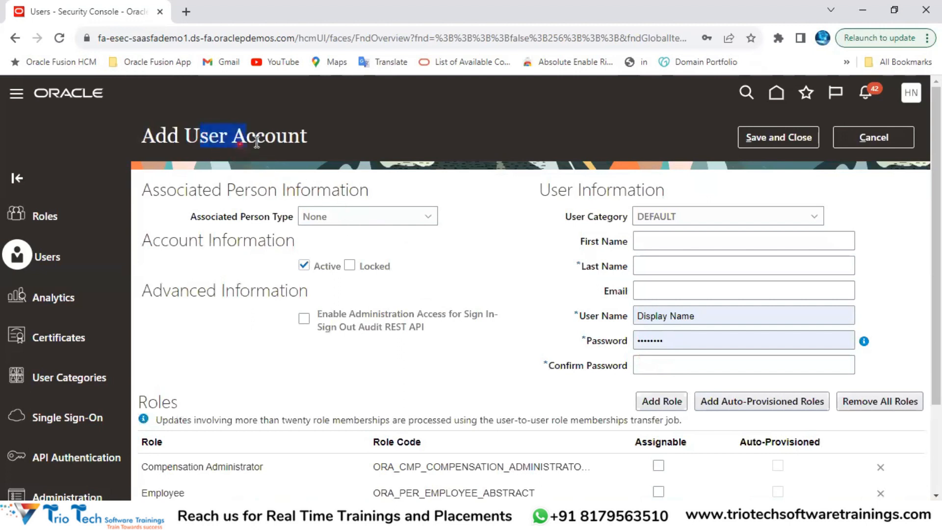
{"action": "scroll", "coordinate": [210, 425], "scroll_direction": "down", "scroll_amount": 2}
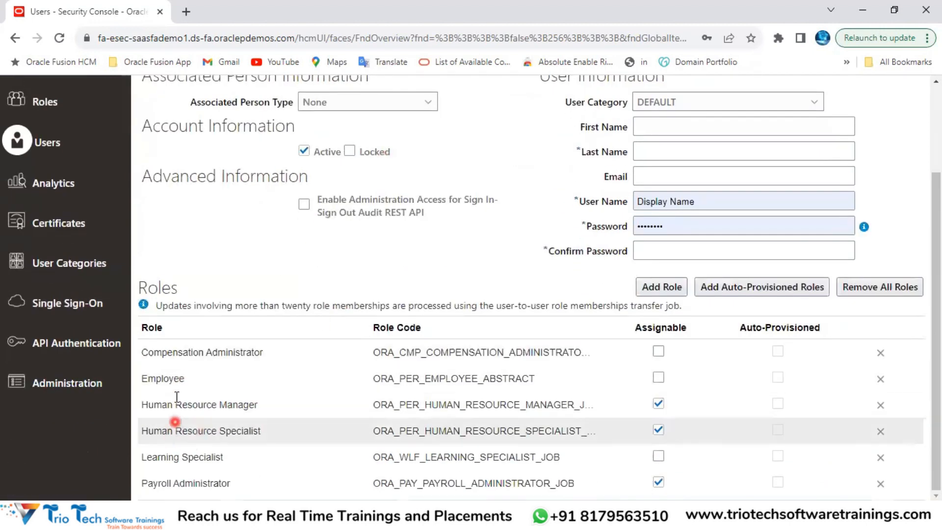
{"action": "scroll", "coordinate": [185, 429], "scroll_direction": "up", "scroll_amount": 2}
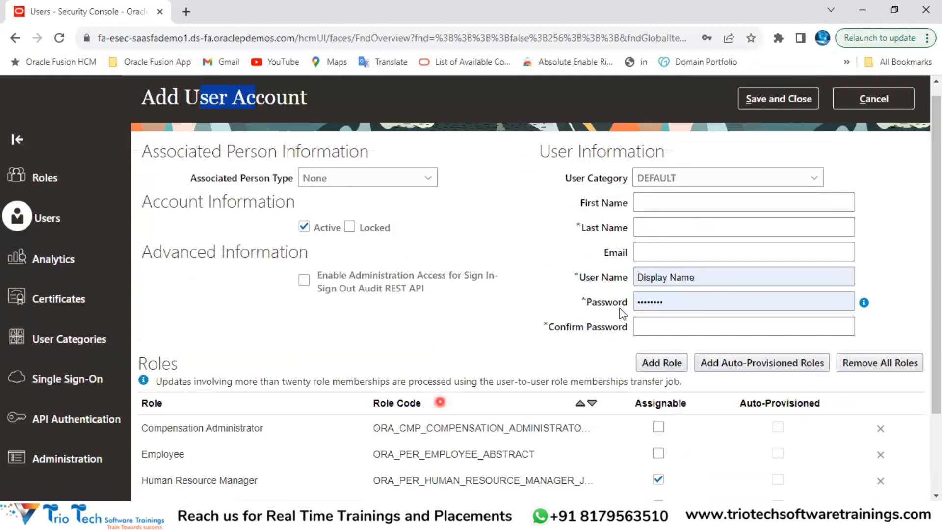
{"action": "left_click", "coordinate": [658, 241]}
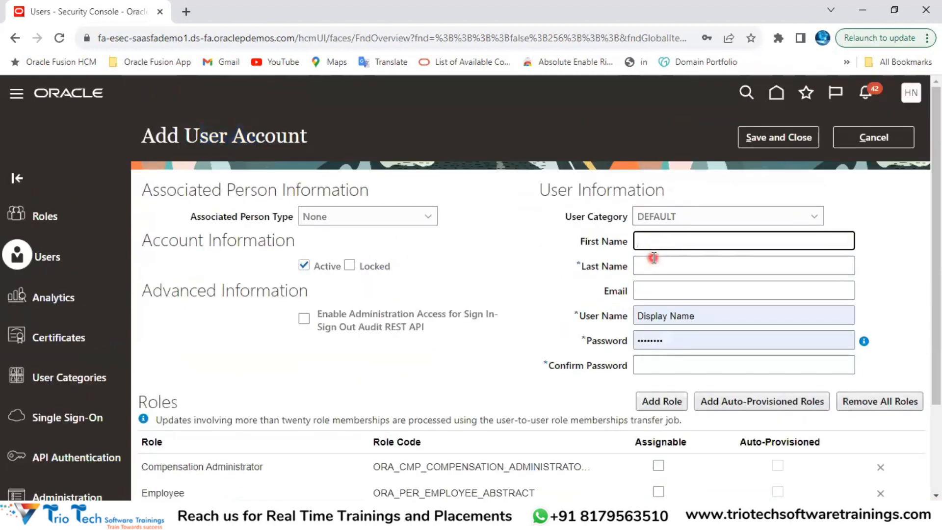
{"action": "left_click", "coordinate": [648, 263]}
{"action": "left_click", "coordinate": [646, 295]}
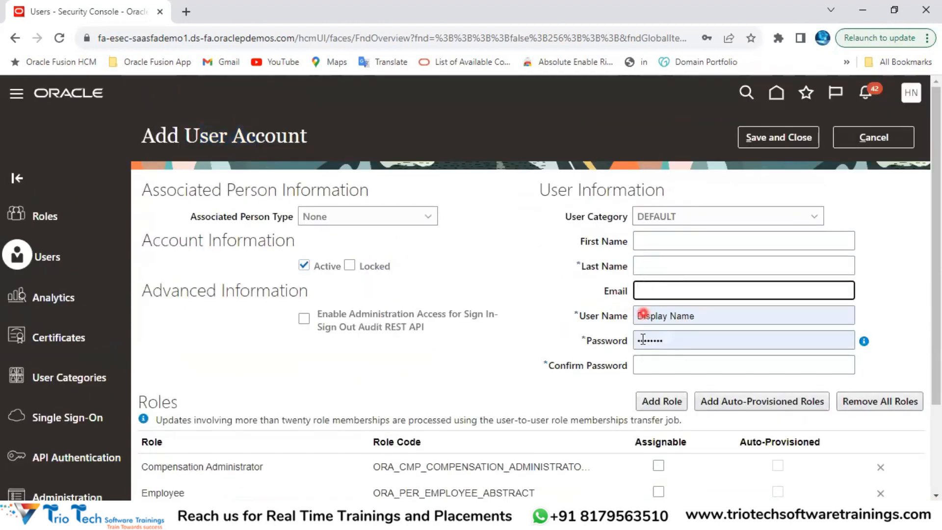
{"action": "left_click", "coordinate": [715, 322]}
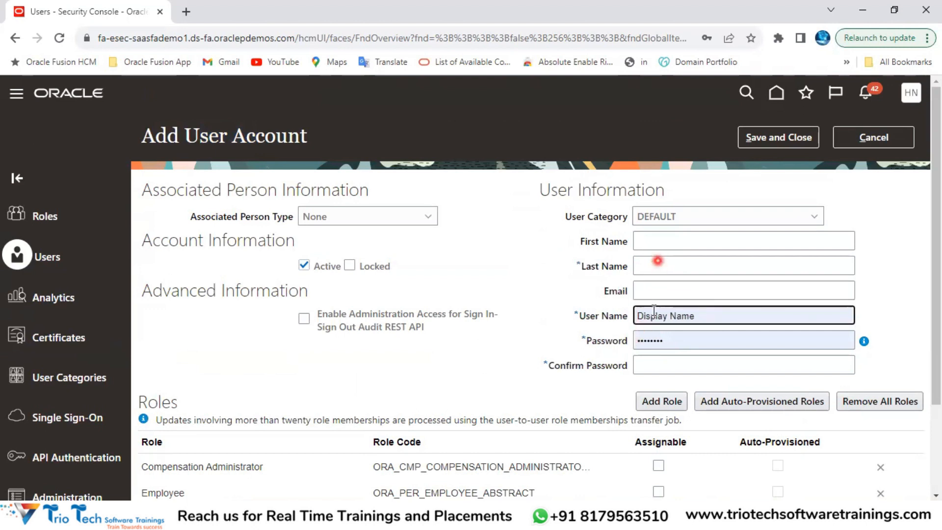
{"action": "scroll", "coordinate": [778, 94], "scroll_direction": "down", "scroll_amount": 2}
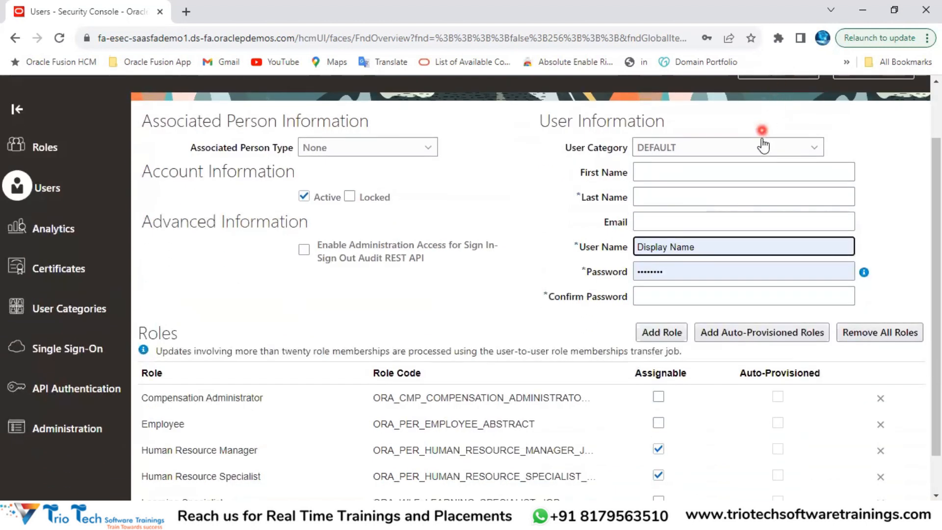
{"action": "scroll", "coordinate": [761, 138], "scroll_direction": "up", "scroll_amount": 2}
{"action": "left_click", "coordinate": [872, 138]}
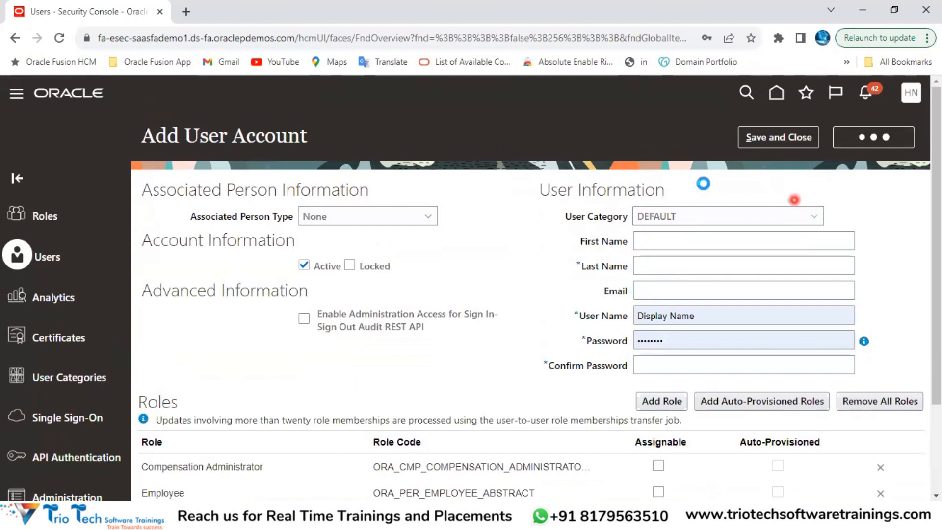
Step: Show the user's available actions, glance at the test user's Benefits Administration apps, then return to Excel's notes
{"action": "left_click", "coordinate": [882, 266]}
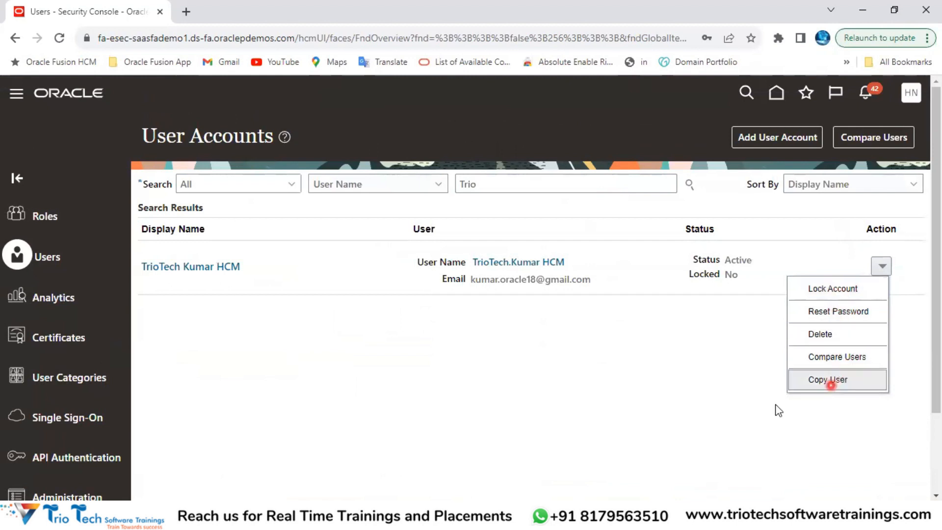
{"action": "left_click", "coordinate": [680, 363]}
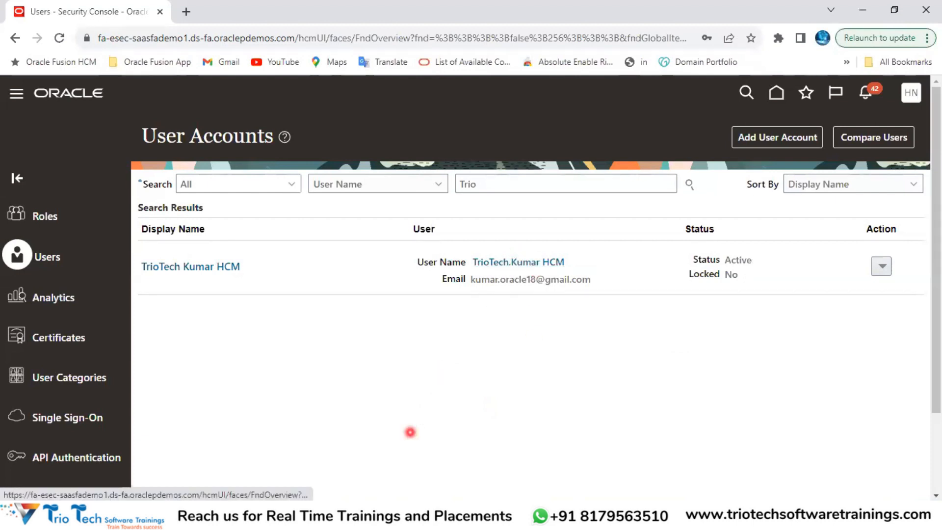
{"action": "mouse_move", "coordinate": [384, 519]}
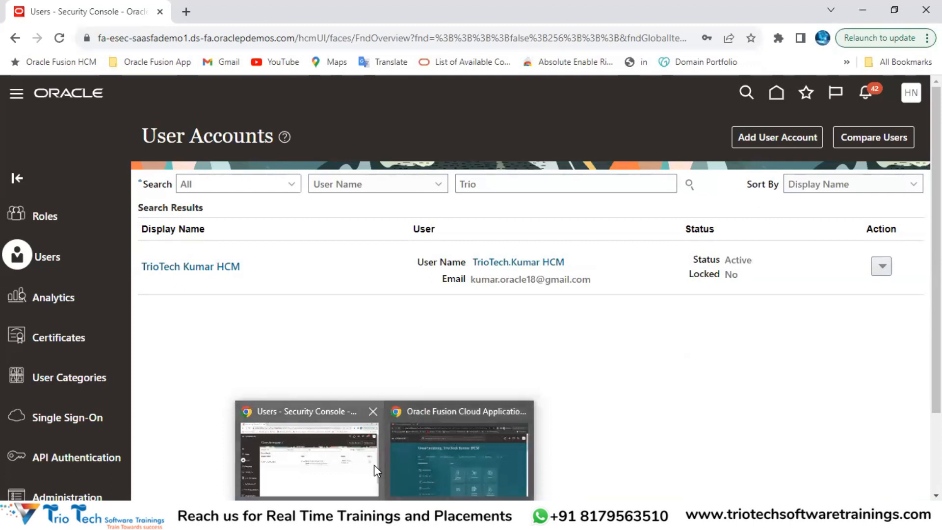
{"action": "left_click", "coordinate": [434, 438]}
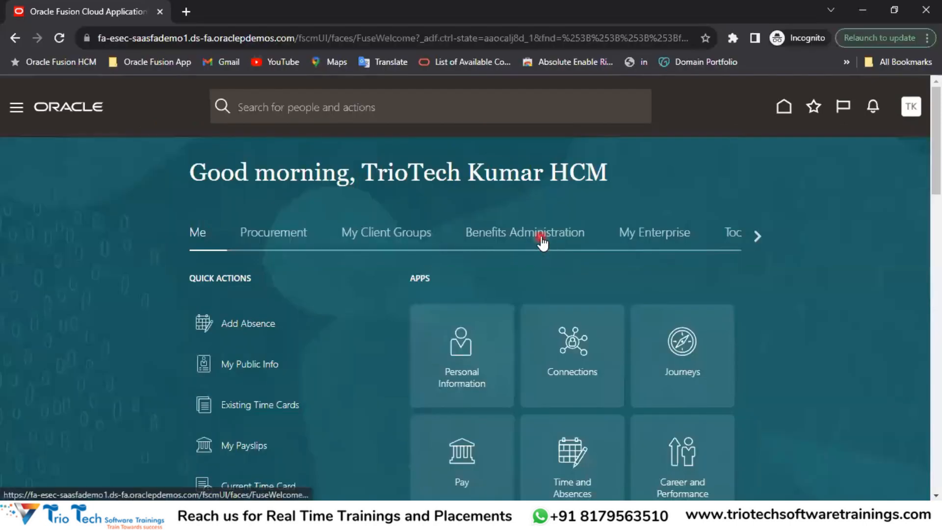
{"action": "left_click", "coordinate": [543, 236]}
{"action": "mouse_move", "coordinate": [420, 519]}
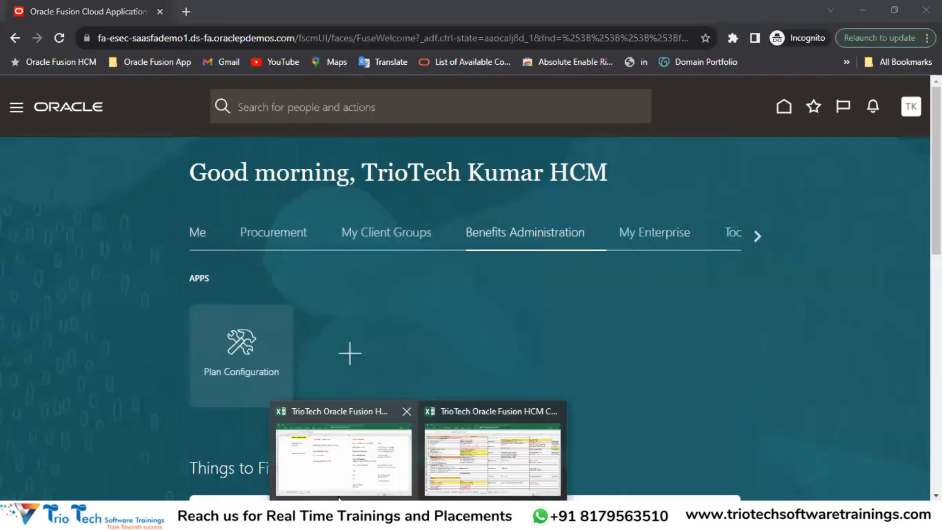
{"action": "left_click", "coordinate": [346, 484]}
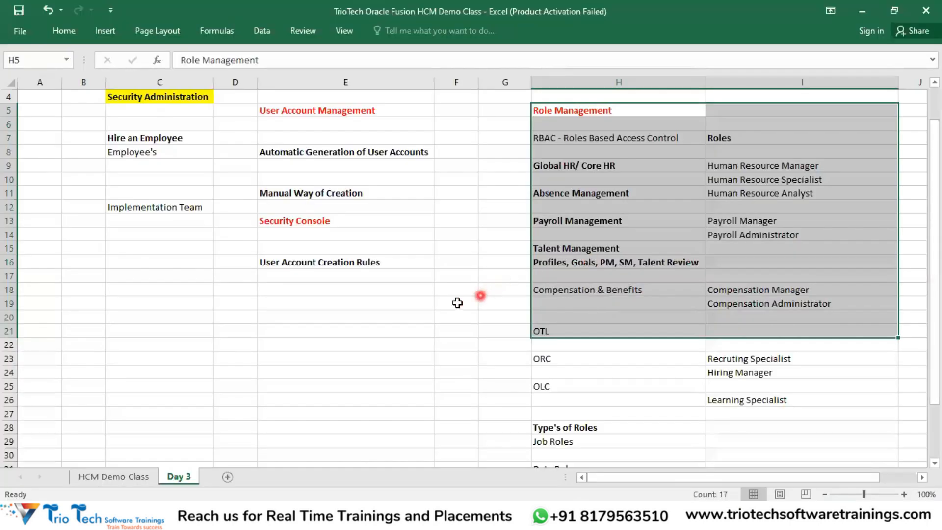
Step: Review the Excel notes in C4, H5 and E13 and the role list in I7:I26, then return to Security Console
{"action": "left_click", "coordinate": [400, 304]}
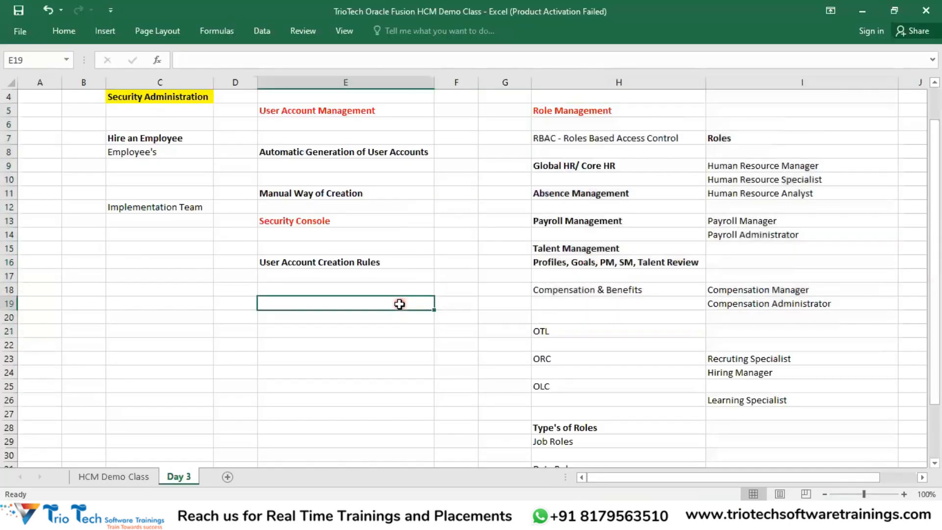
{"action": "left_click", "coordinate": [623, 112]}
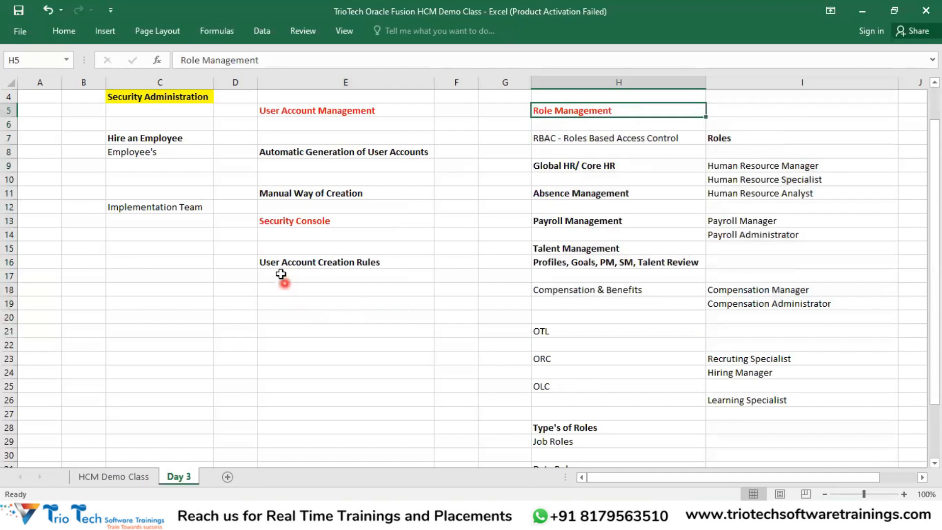
{"action": "left_click", "coordinate": [288, 220]}
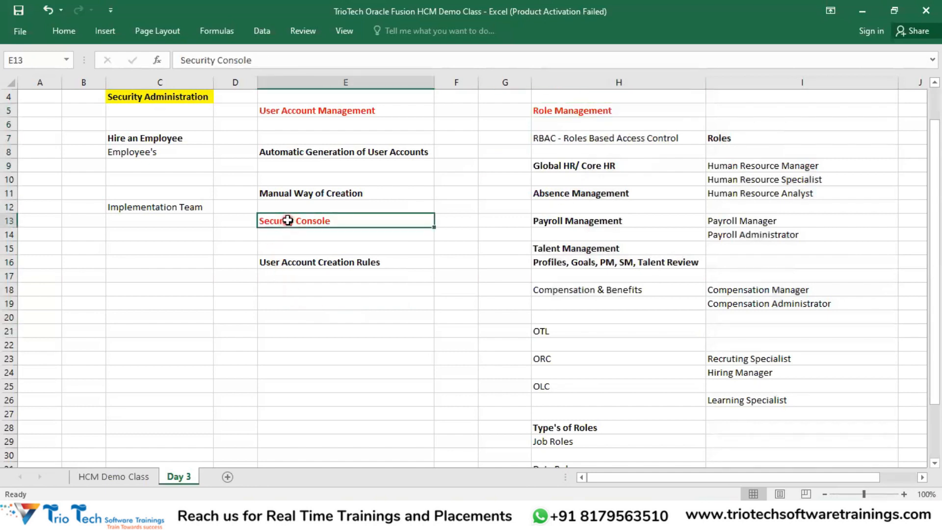
{"action": "left_click", "coordinate": [299, 289]}
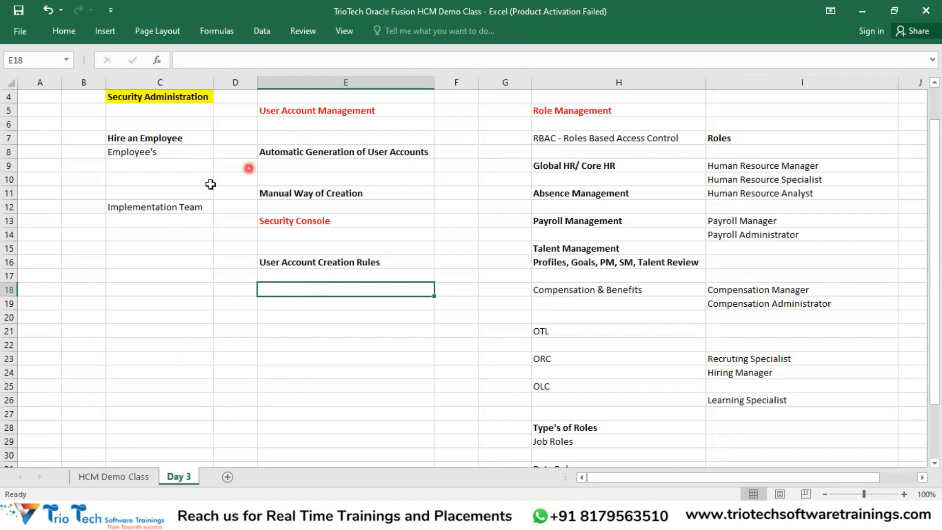
{"action": "left_click", "coordinate": [167, 97]}
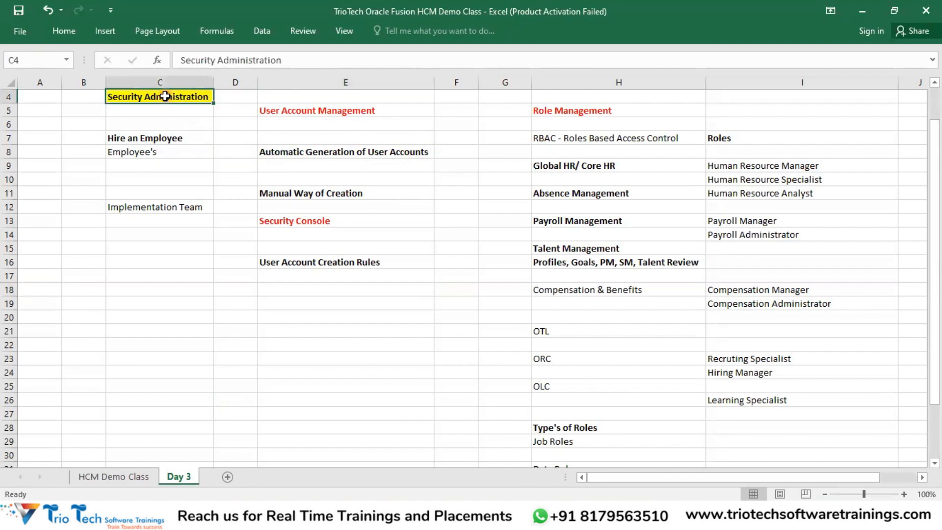
{"action": "left_click", "coordinate": [313, 249]}
{"action": "left_click_drag", "start_coordinate": [759, 135], "coordinate": [746, 398]}
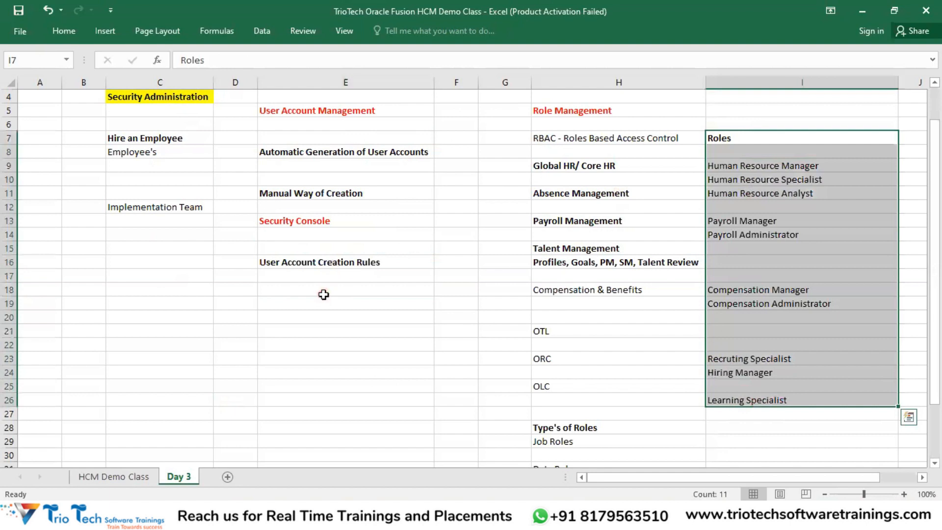
{"action": "left_click_drag", "start_coordinate": [322, 289], "coordinate": [297, 423]}
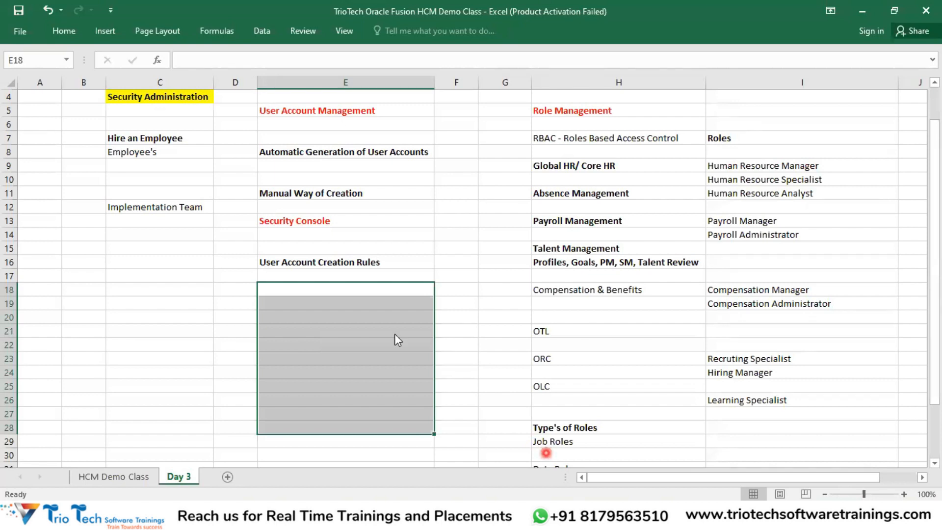
{"action": "key", "text": "alt+Tab"}
{"action": "left_click", "coordinate": [175, 43]}
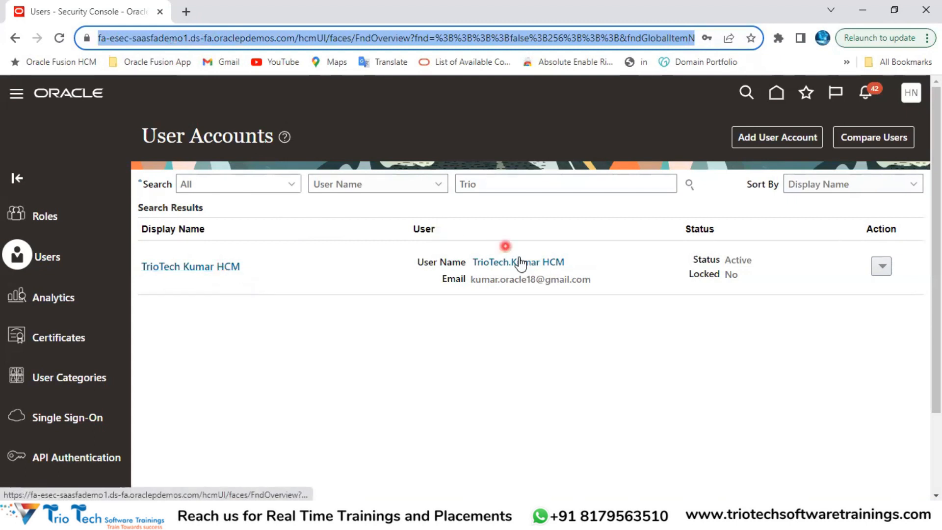
{"action": "double_click", "coordinate": [514, 279]}
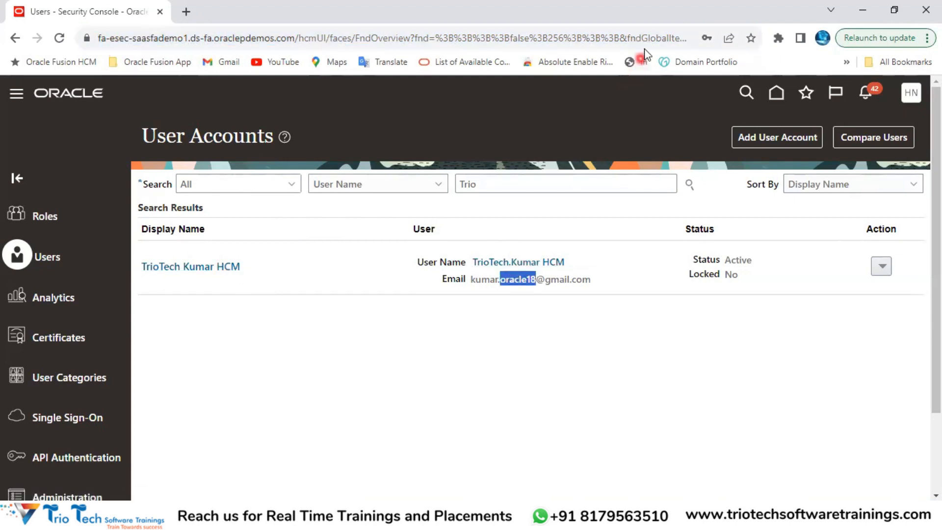
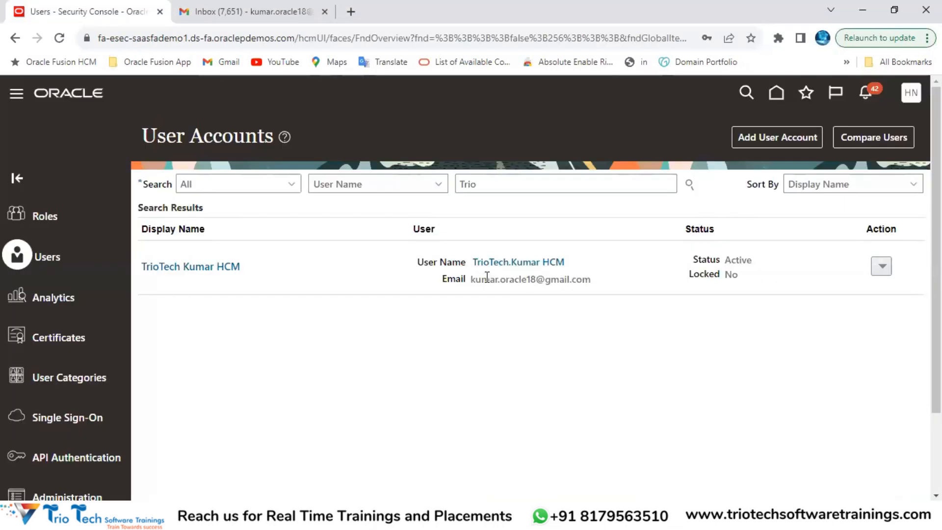
Step: Open the Oracle Fusion Applications welcome e-mail and match its 'esec' sender address to the Security Console web address
{"action": "double_click", "coordinate": [488, 278]}
{"action": "left_click", "coordinate": [260, 14]}
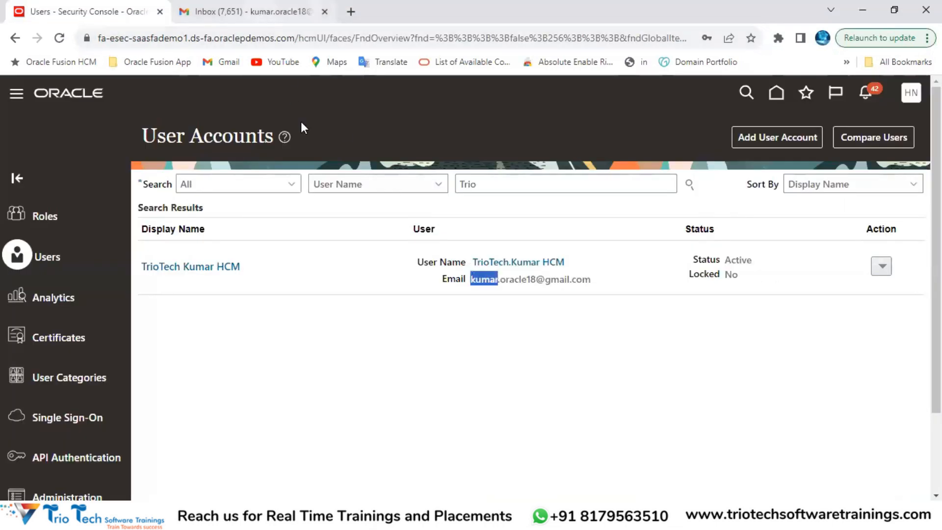
{"action": "left_click", "coordinate": [416, 240]}
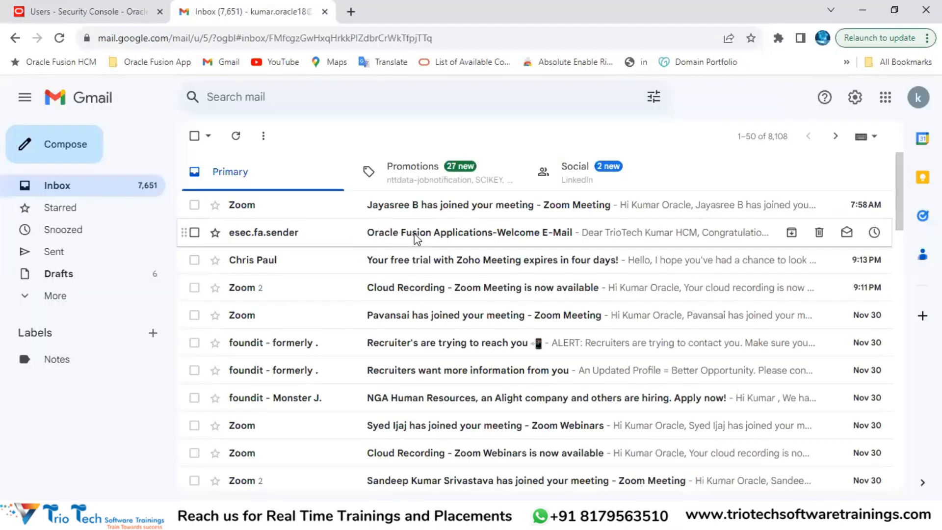
{"action": "left_click_drag", "start_coordinate": [232, 174], "coordinate": [518, 172]}
{"action": "left_click_drag", "start_coordinate": [229, 211], "coordinate": [249, 213]}
{"action": "left_click", "coordinate": [89, 13]}
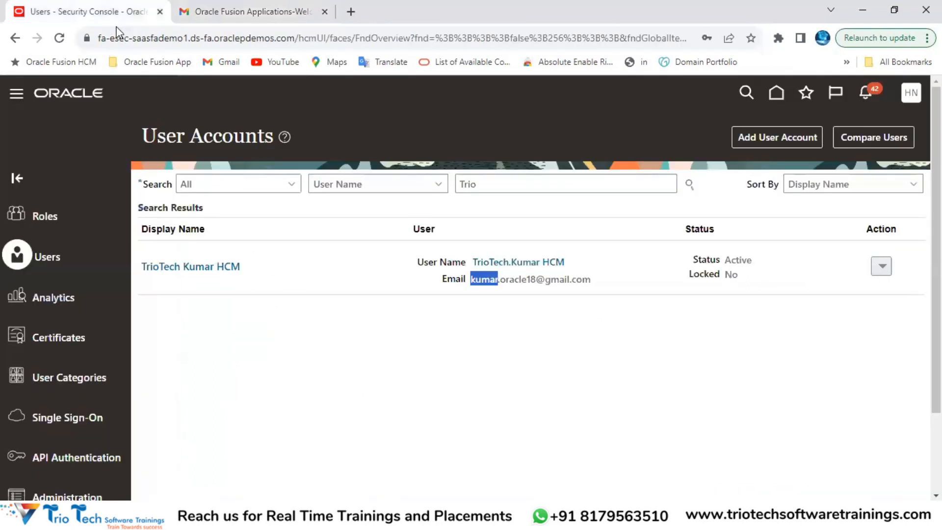
{"action": "left_click_drag", "start_coordinate": [129, 39], "coordinate": [109, 43]}
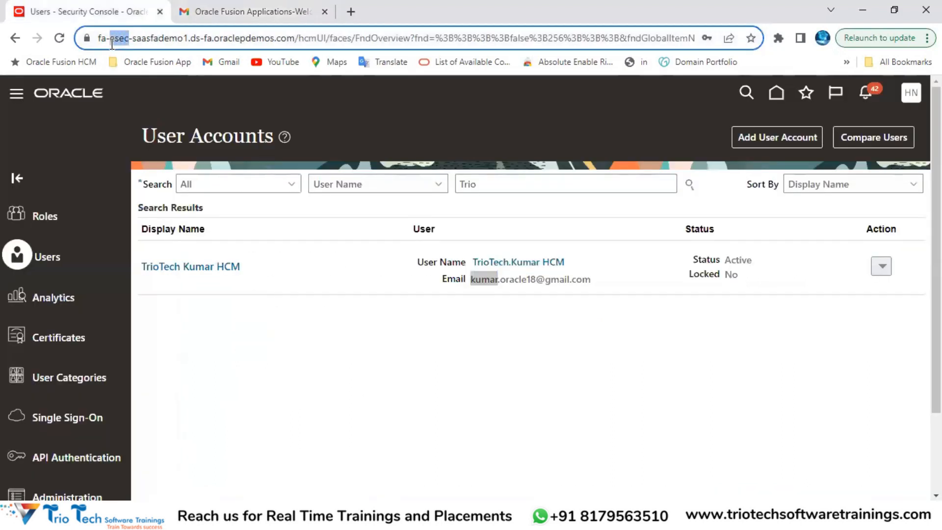
Step: Highlight the welcome e-mail's greeting, recipient name and password-reset instruction, then return to the Security Console
{"action": "left_click", "coordinate": [210, 20]}
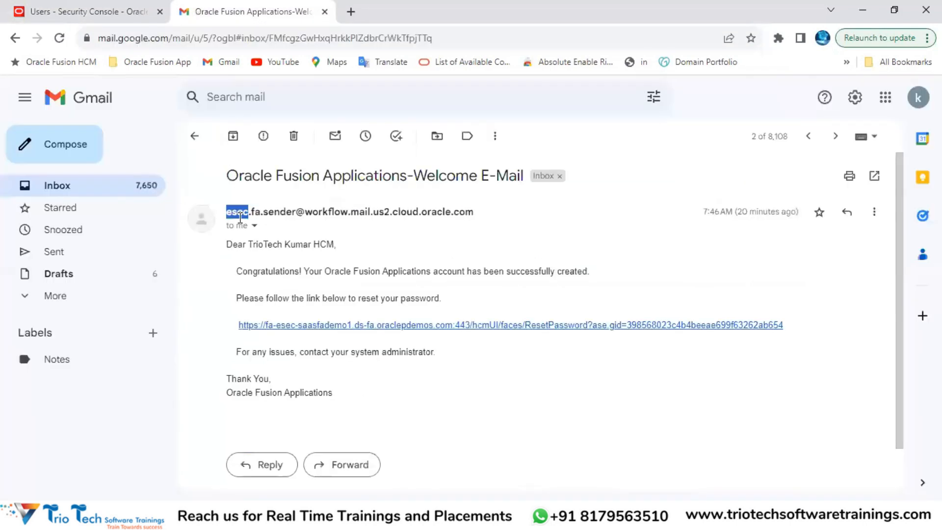
{"action": "left_click_drag", "start_coordinate": [250, 245], "coordinate": [343, 247]}
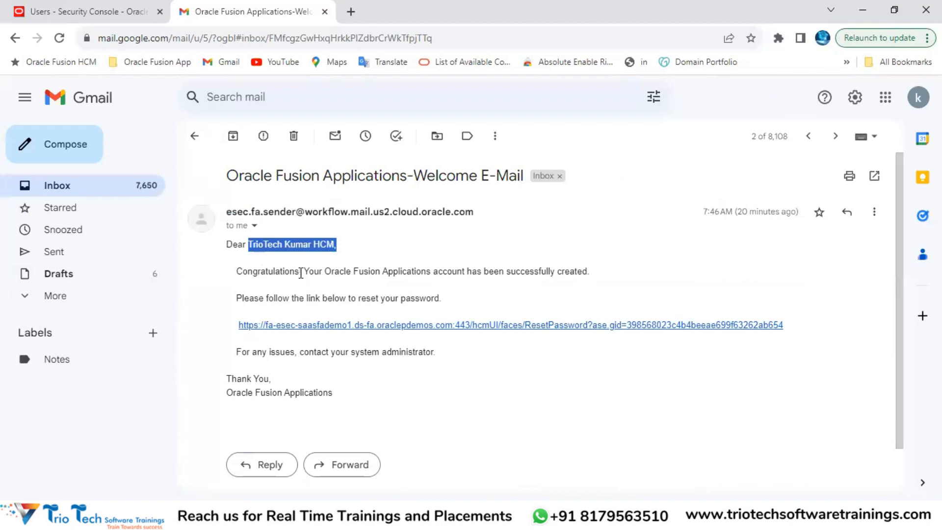
{"action": "double_click", "coordinate": [277, 273]}
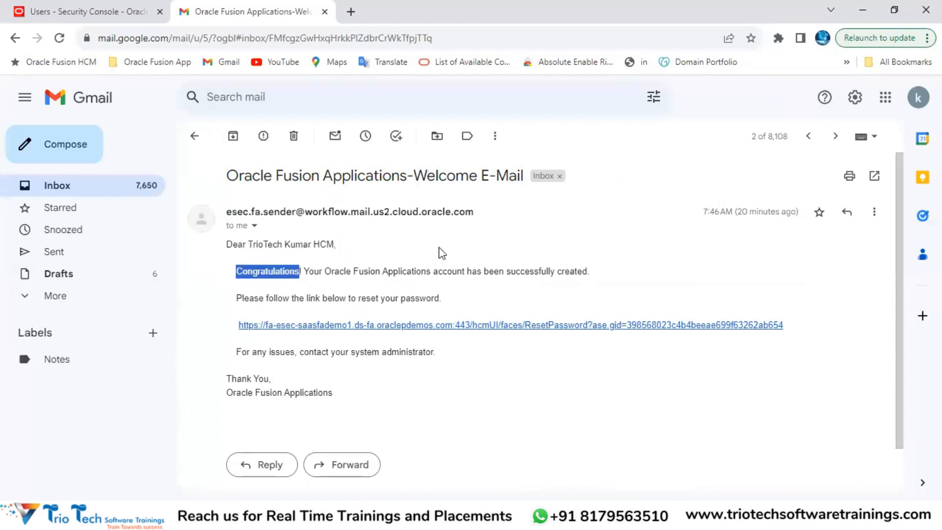
{"action": "left_click", "coordinate": [454, 273]}
{"action": "double_click", "coordinate": [542, 271]}
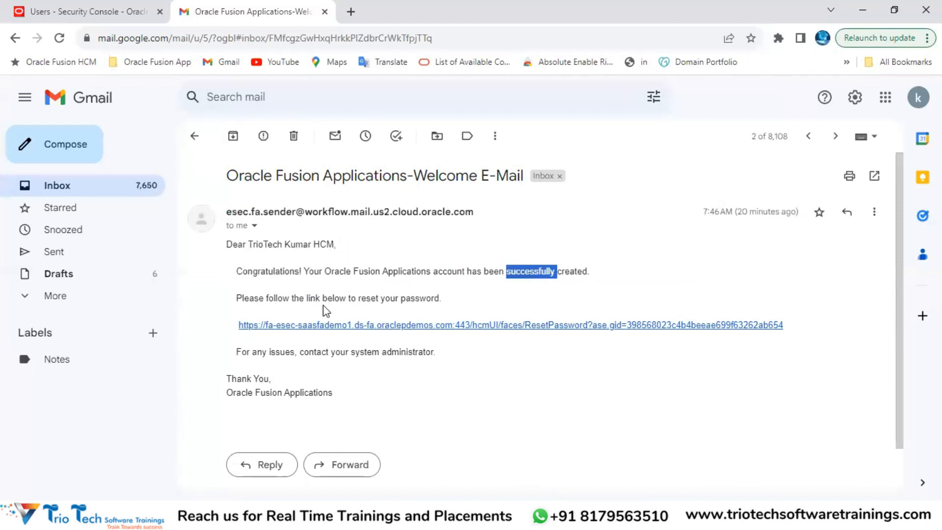
{"action": "left_click_drag", "start_coordinate": [277, 299], "coordinate": [353, 316]}
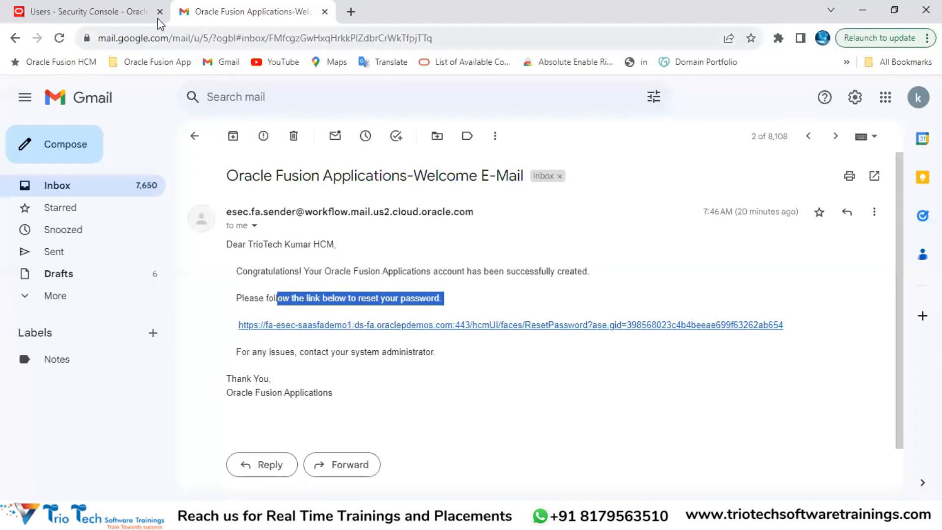
{"action": "left_click", "coordinate": [117, 12]}
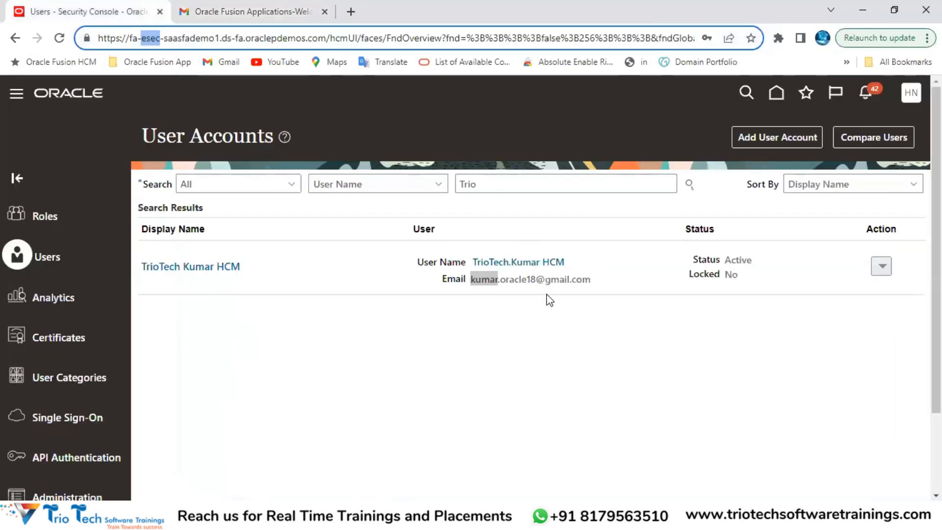
{"action": "double_click", "coordinate": [548, 280]}
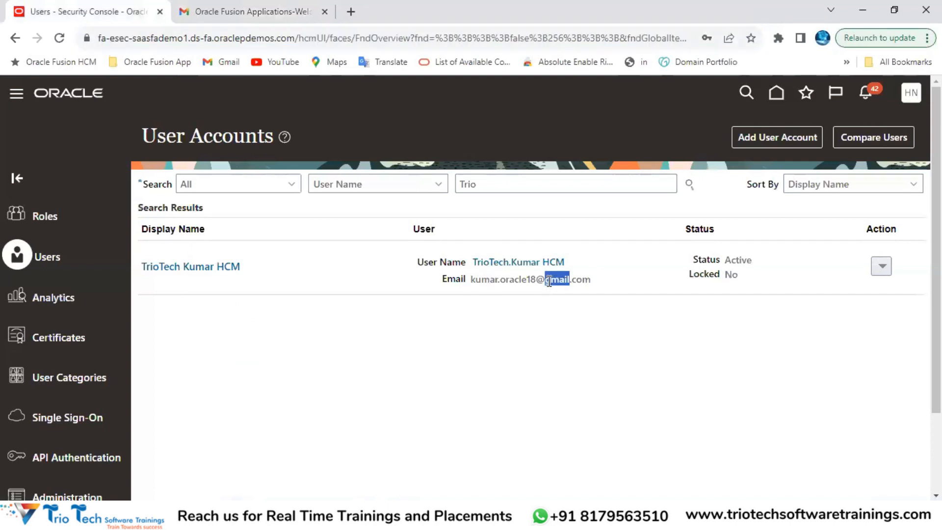
{"action": "left_click", "coordinate": [228, 37]}
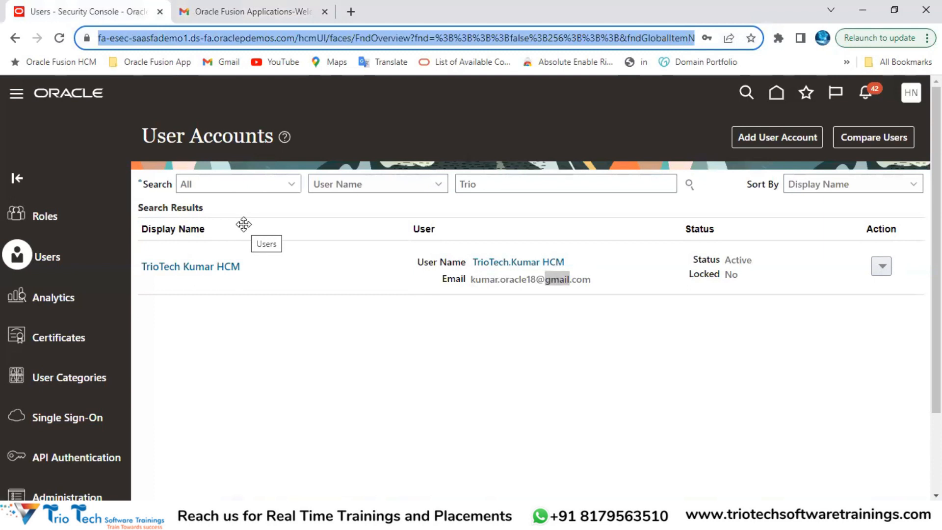
{"action": "left_click", "coordinate": [250, 379]}
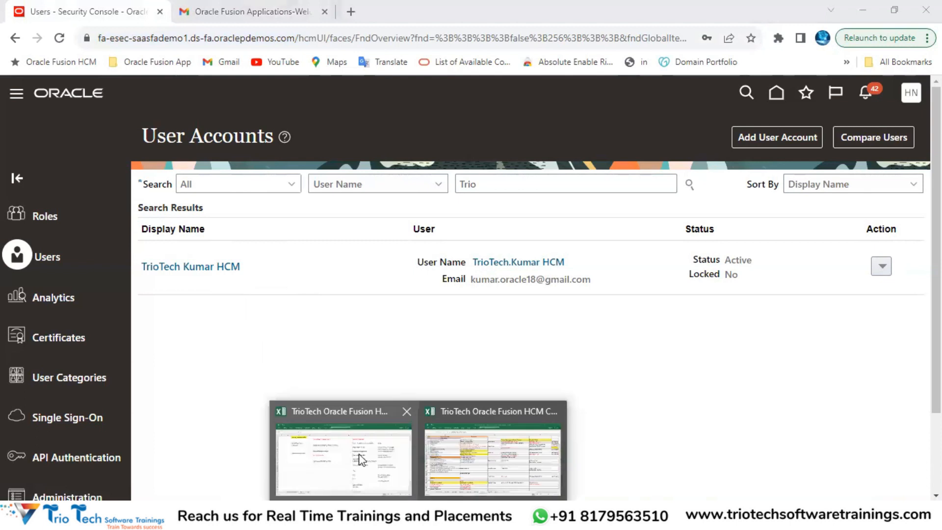
{"action": "left_click", "coordinate": [360, 455]}
{"action": "left_click", "coordinate": [574, 110]}
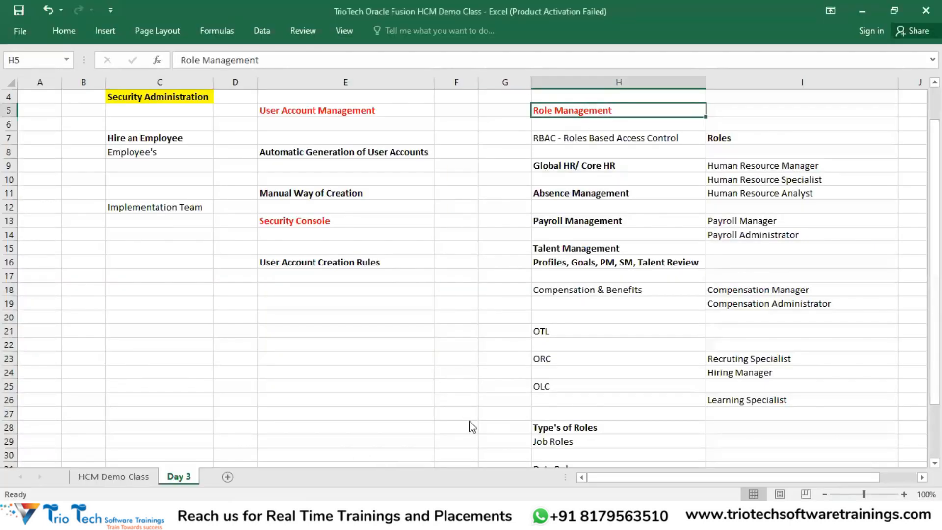
{"action": "key", "text": "alt+Tab"}
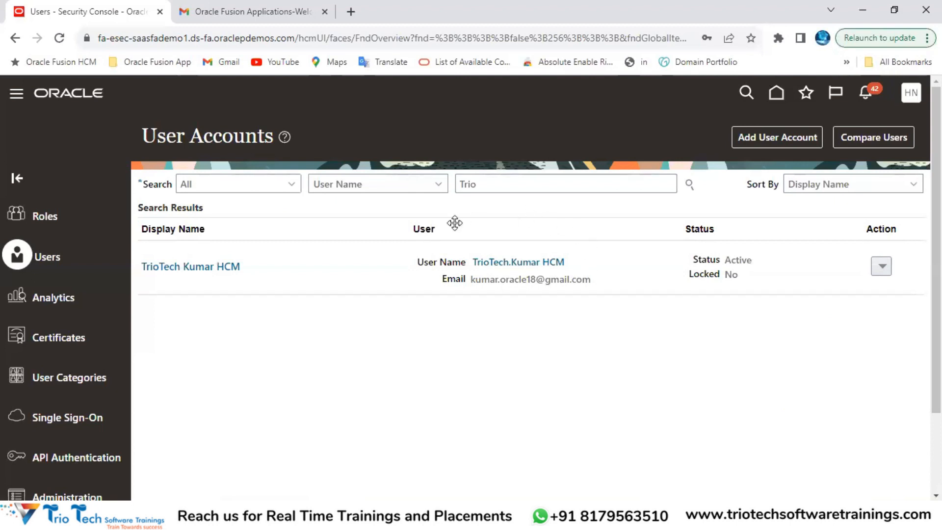
{"action": "left_click", "coordinate": [779, 134]}
{"action": "double_click", "coordinate": [300, 140]}
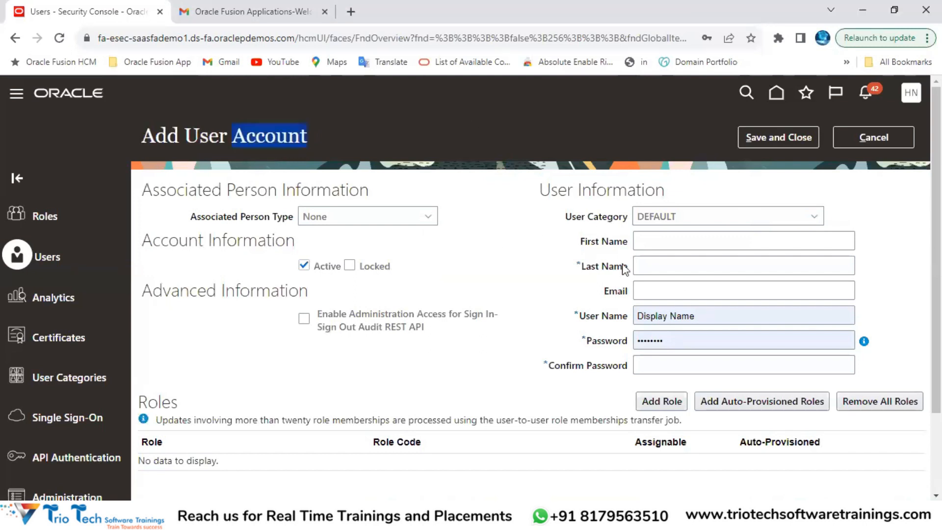
{"action": "left_click", "coordinate": [710, 320]}
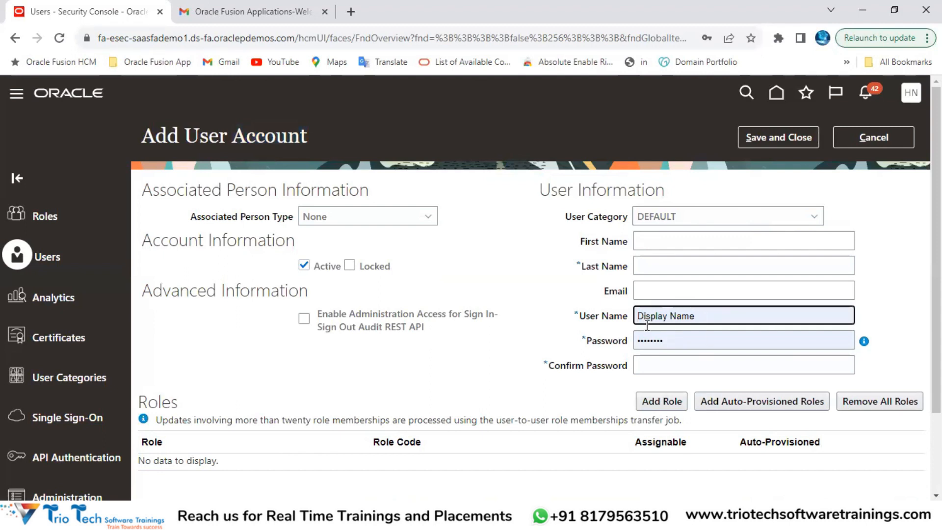
{"action": "left_click", "coordinate": [677, 340]}
{"action": "left_click", "coordinate": [668, 365]}
{"action": "left_click", "coordinate": [679, 346]}
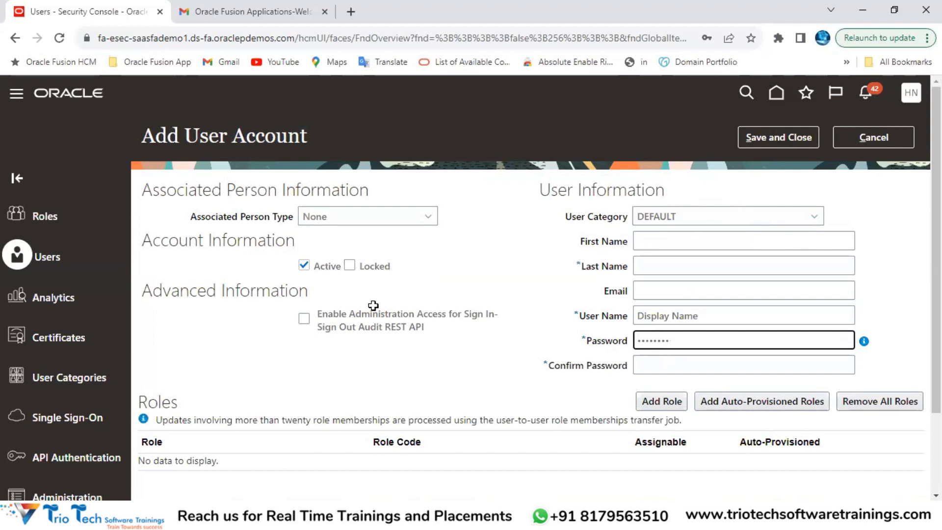
Step: In the Day 3 Excel notes, highlight the manual creation notes in E11:E16, then the Automatic Generation of User Accounts and Hire an Employee notes
{"action": "key", "text": "alt+Tab"}
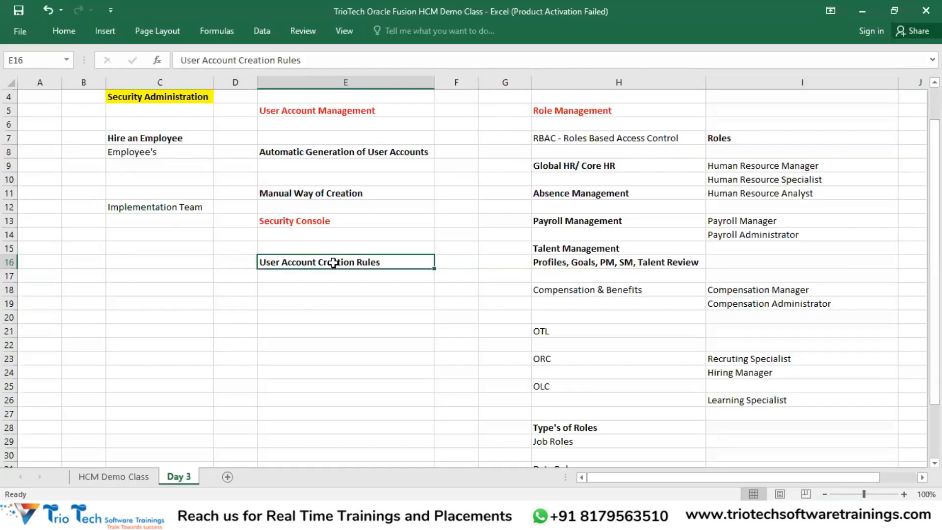
{"action": "key", "text": "ctrl+c"}
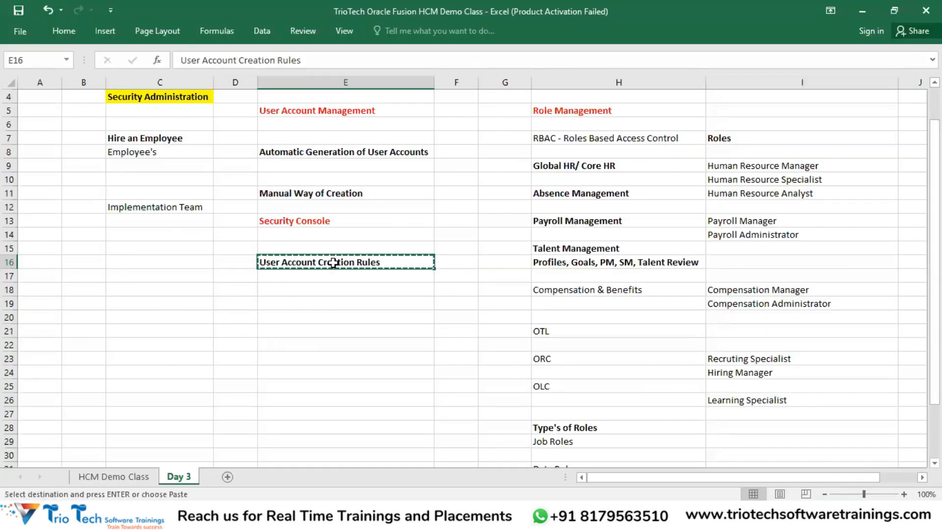
{"action": "key", "text": "Escape"}
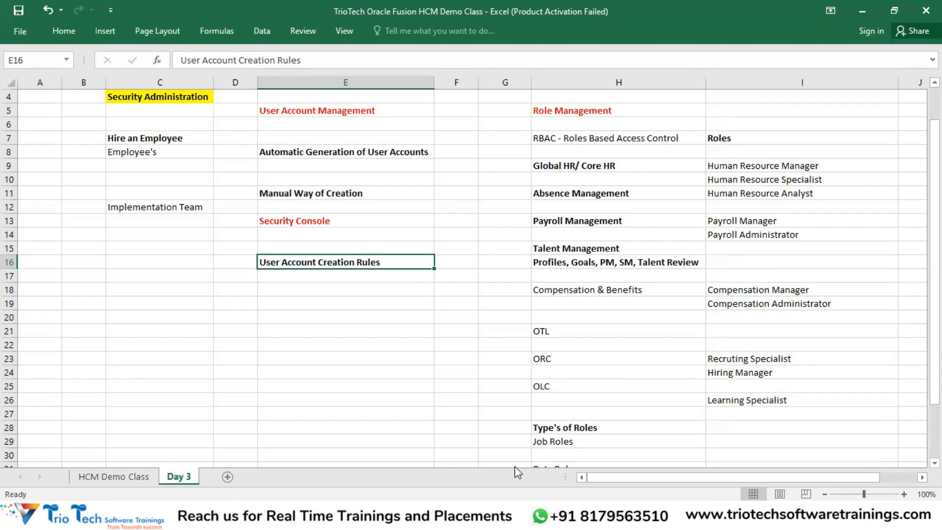
{"action": "key", "text": "alt+Tab"}
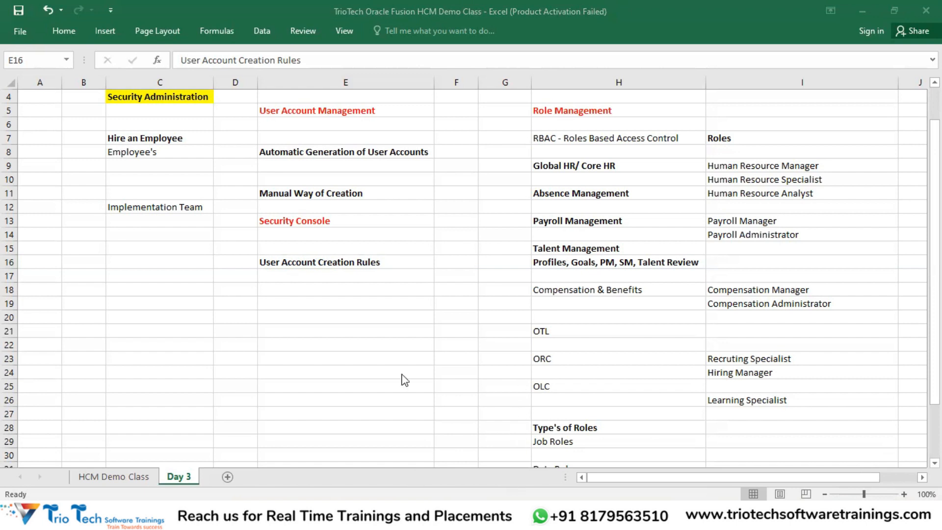
{"action": "left_click_drag", "start_coordinate": [324, 195], "coordinate": [327, 260]}
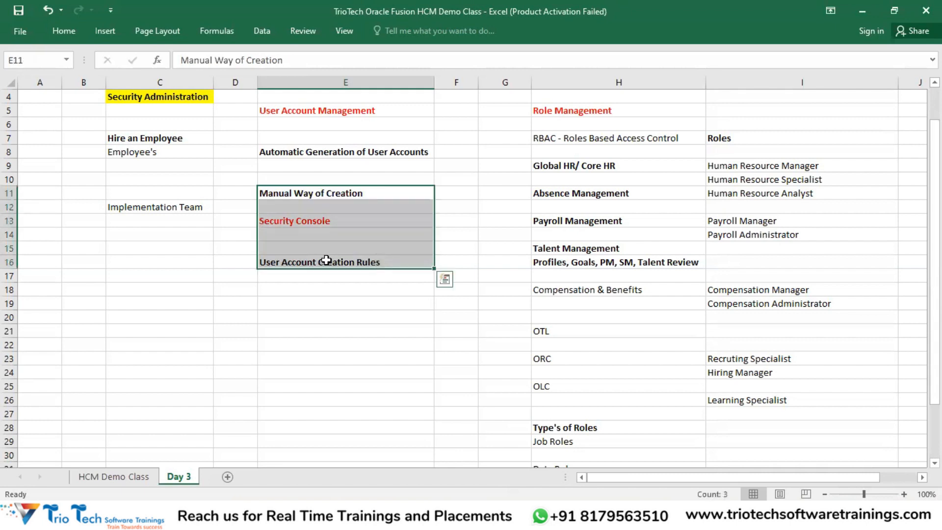
{"action": "left_click", "coordinate": [344, 155]}
{"action": "left_click", "coordinate": [184, 137]}
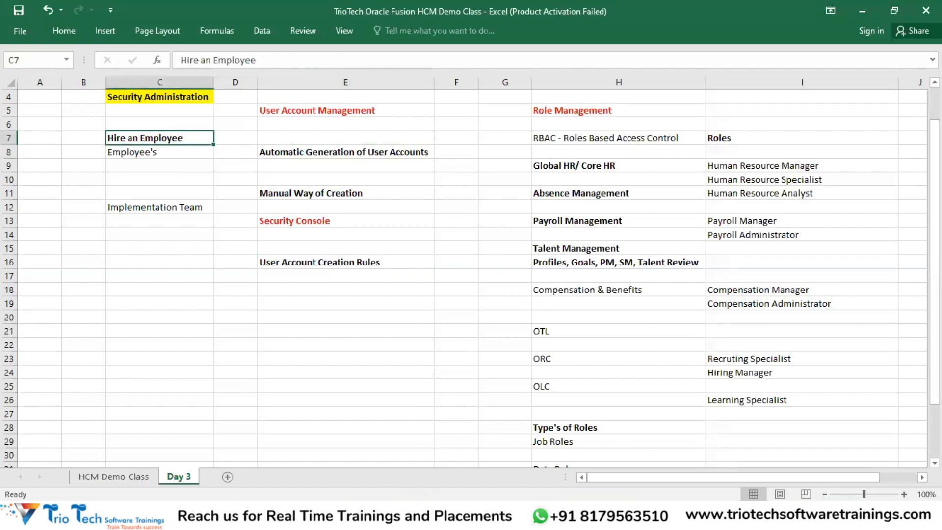
{"action": "mouse_move", "coordinate": [384, 516]}
{"action": "left_click", "coordinate": [444, 487]}
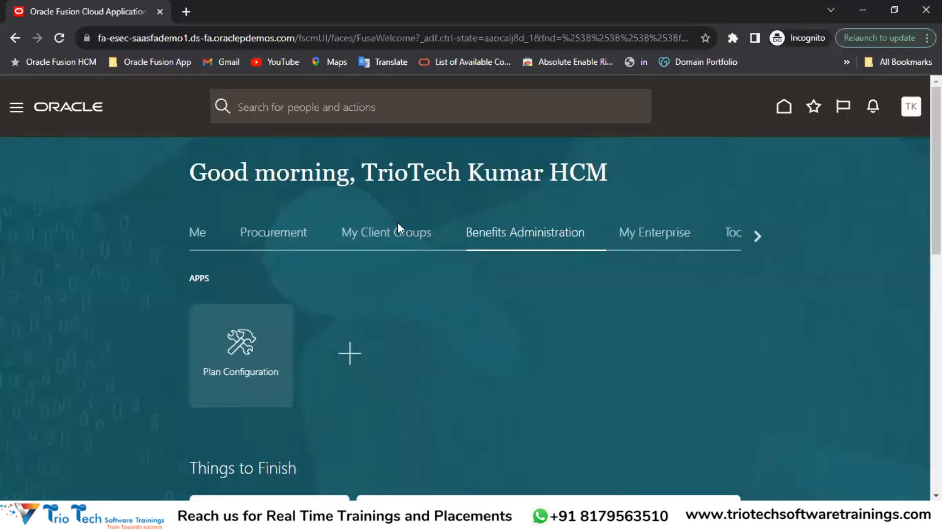
{"action": "left_click", "coordinate": [387, 234]}
{"action": "scroll", "coordinate": [608, 286], "scroll_direction": "down", "scroll_amount": 3}
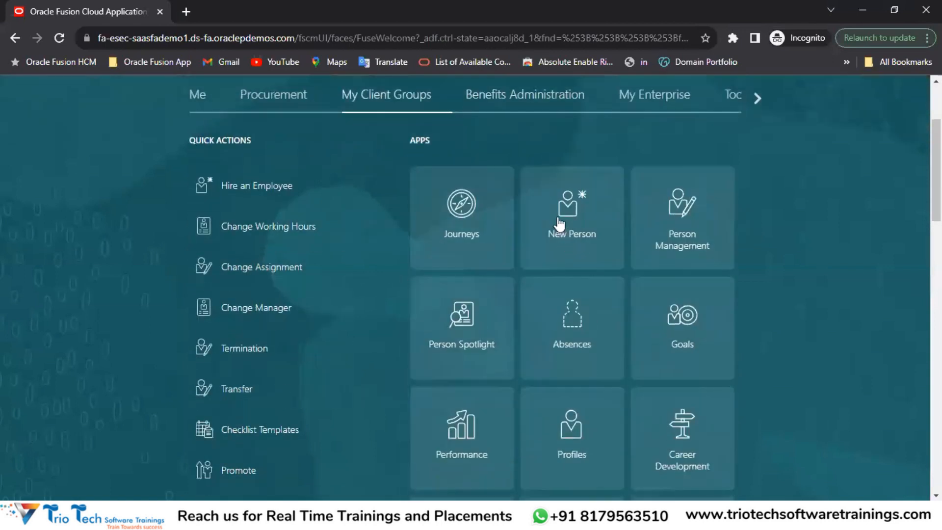
{"action": "left_click", "coordinate": [589, 228]}
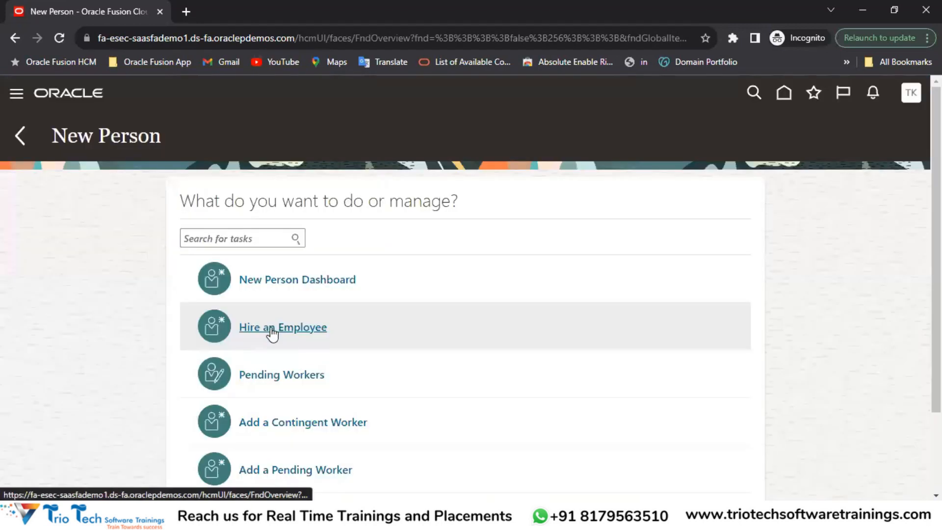
{"action": "left_click", "coordinate": [265, 327]}
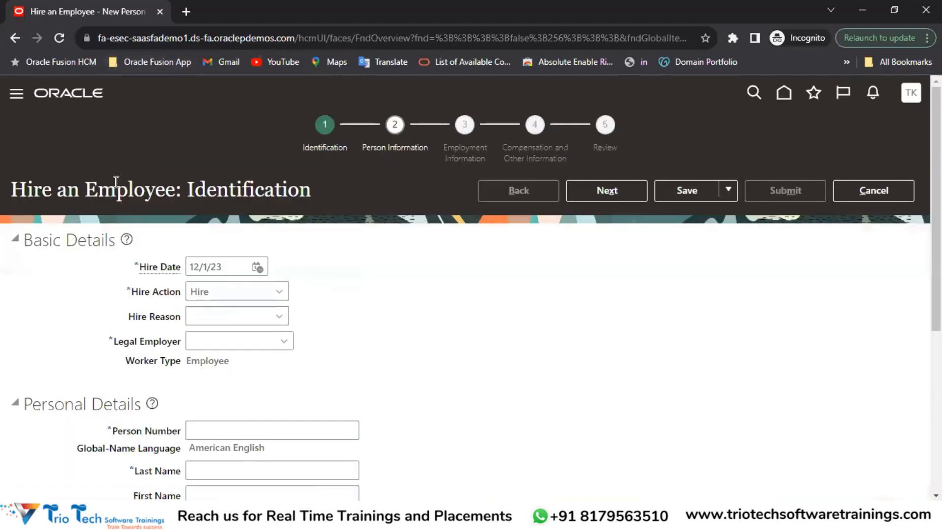
{"action": "double_click", "coordinate": [115, 182]}
{"action": "left_click", "coordinate": [219, 38]}
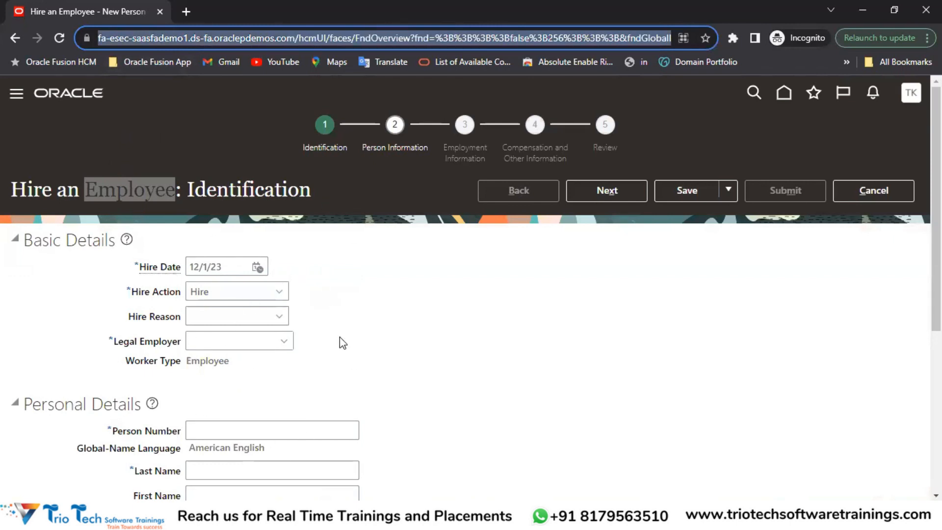
{"action": "left_click", "coordinate": [873, 190]}
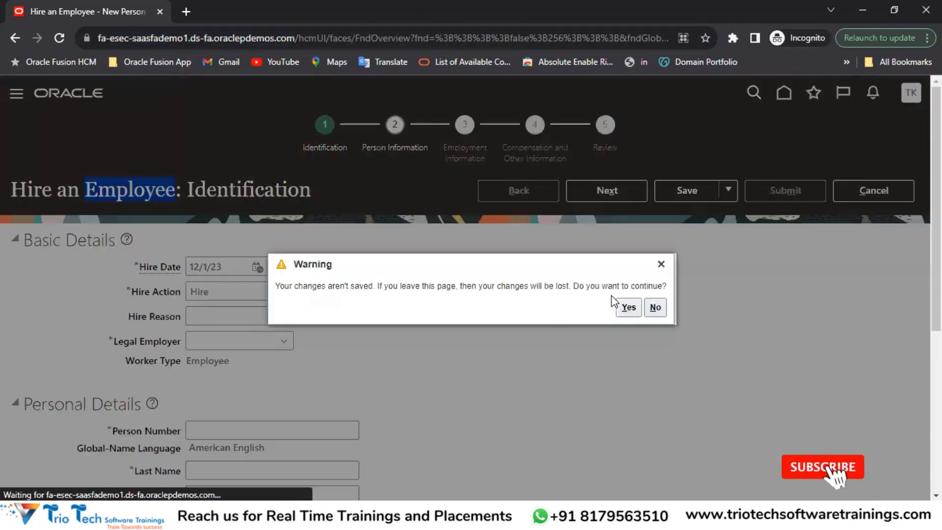
{"action": "left_click", "coordinate": [627, 308]}
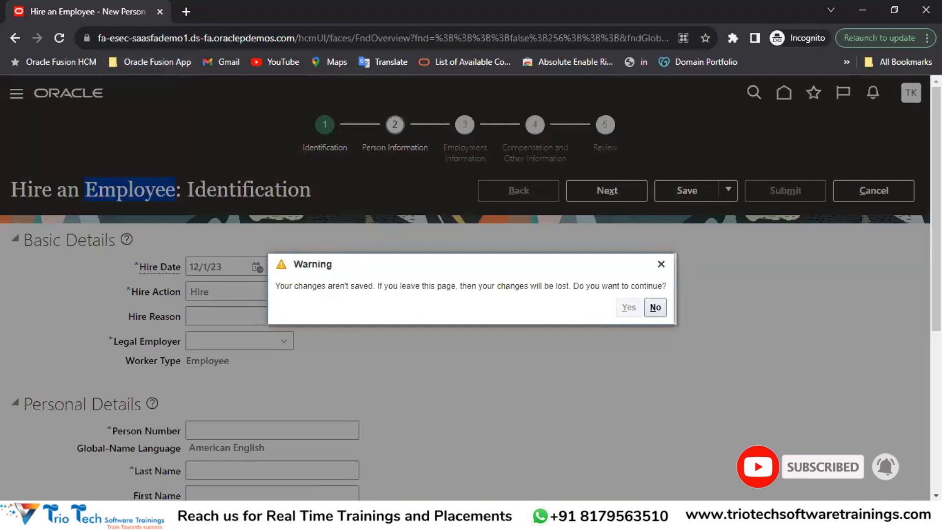
{"action": "mouse_move", "coordinate": [379, 496]}
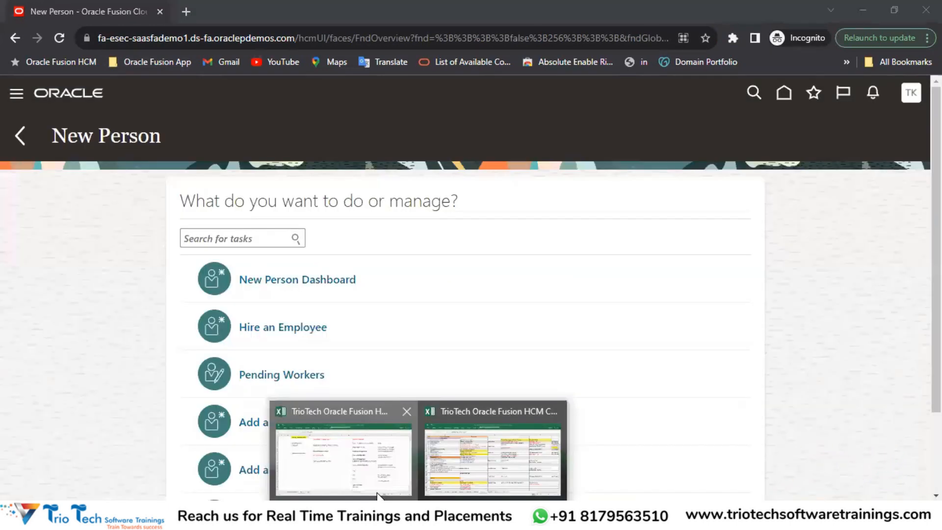
{"action": "left_click", "coordinate": [368, 460]}
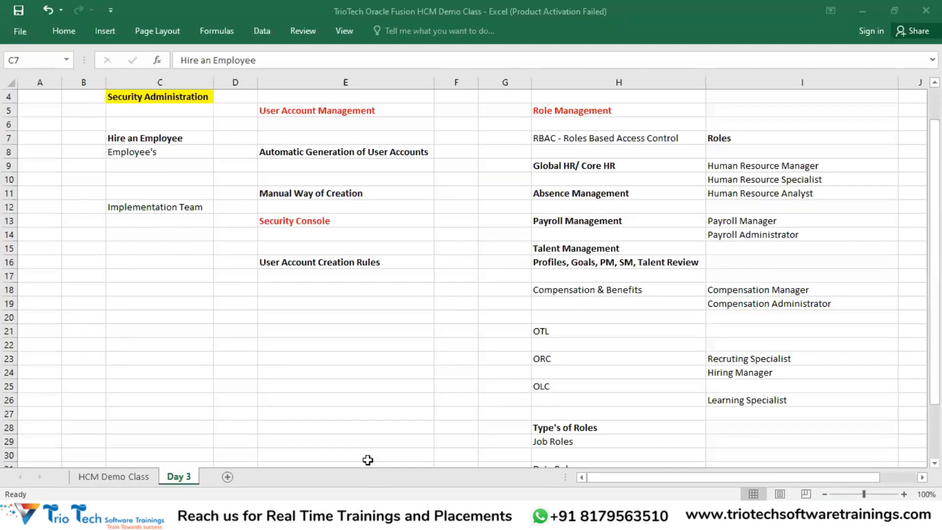